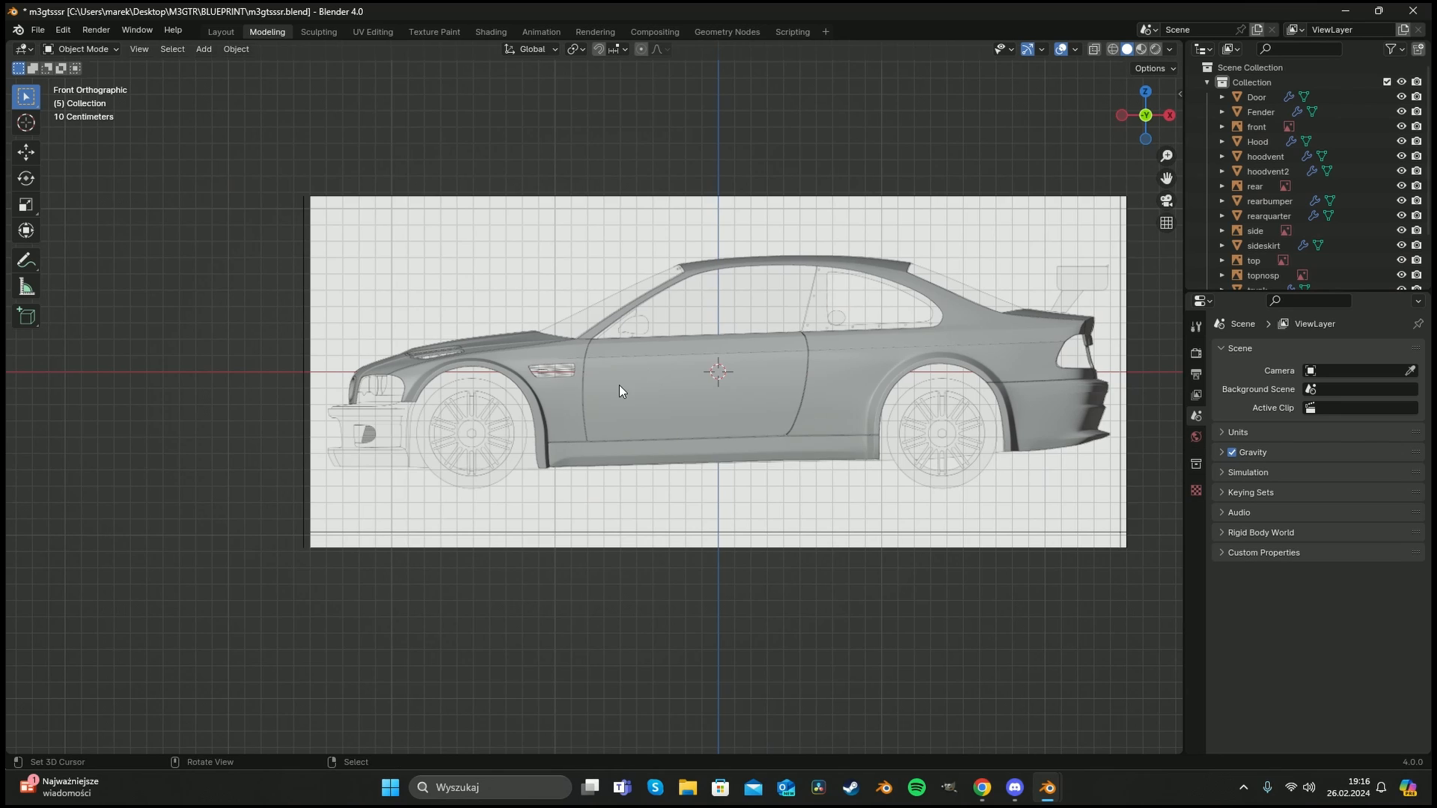
Duplicate the lowest edge loop of the fender ahead of the front wheel and place the copy just beneath the original.
scroll(618, 385, up, 8)
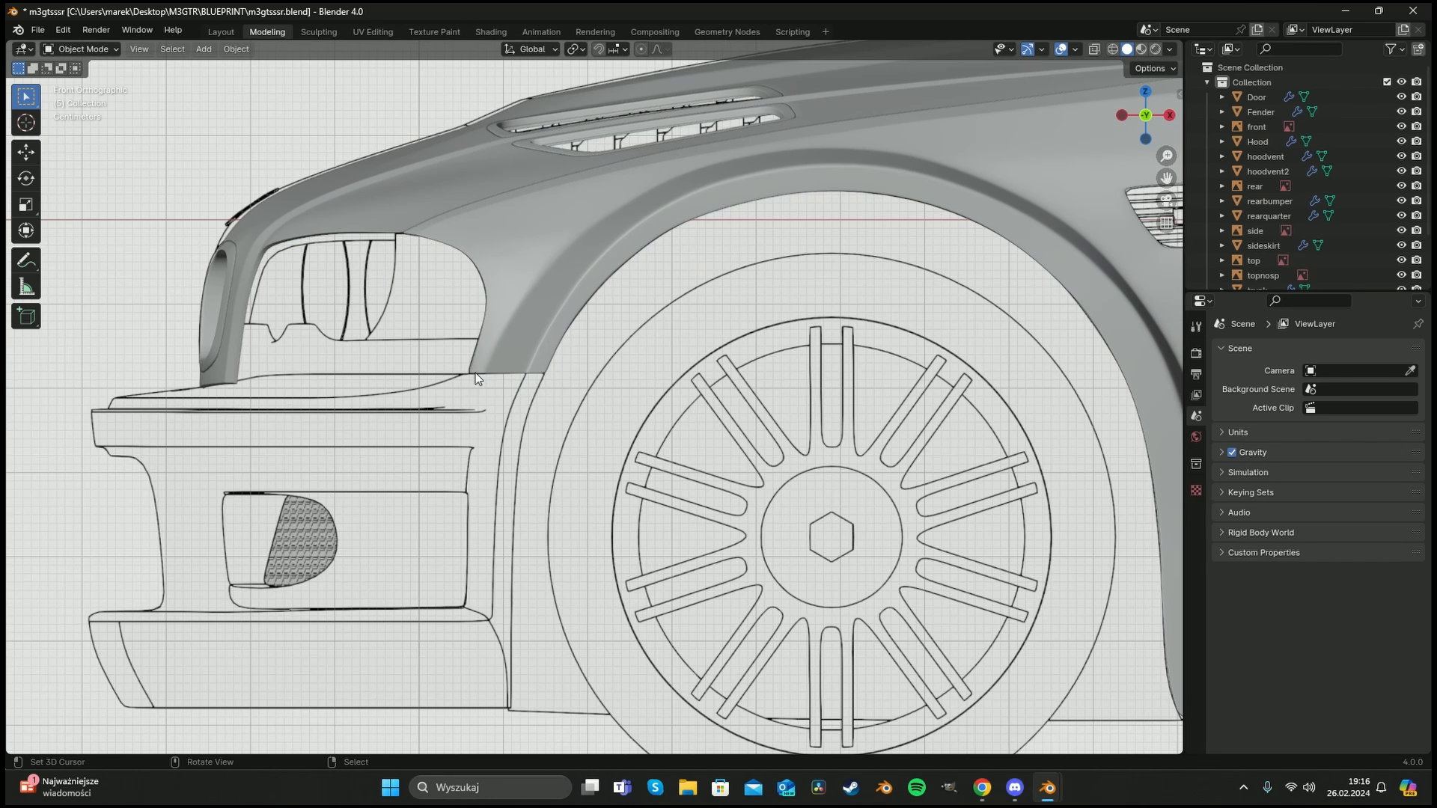
shift+middle_drag(475, 373, 765, 361)
click(649, 295)
key(Tab)
key(alt+a)
alt+click(792, 344)
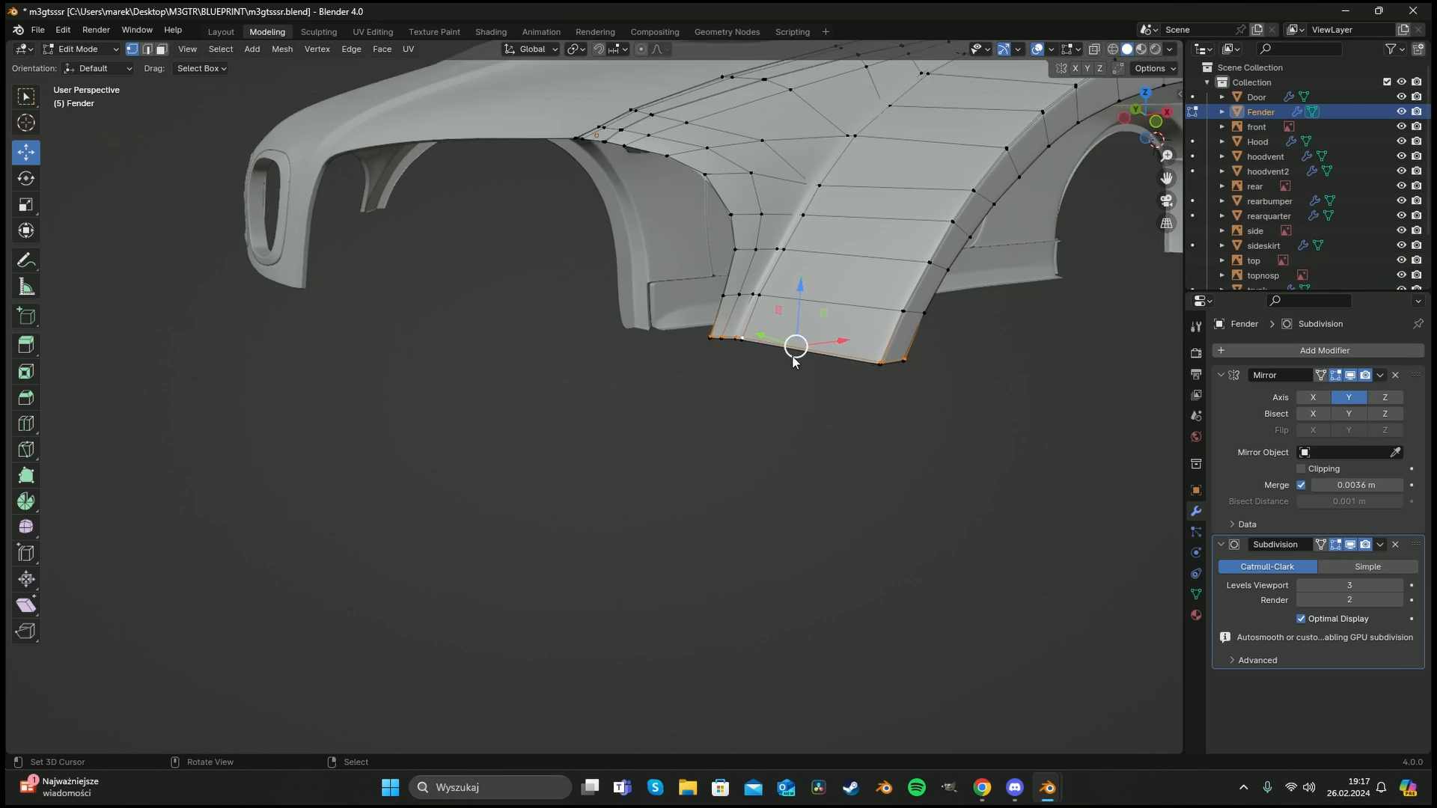
scroll(794, 347, up, 5)
alt+middle_drag(670, 425, 744, 363)
key(g)
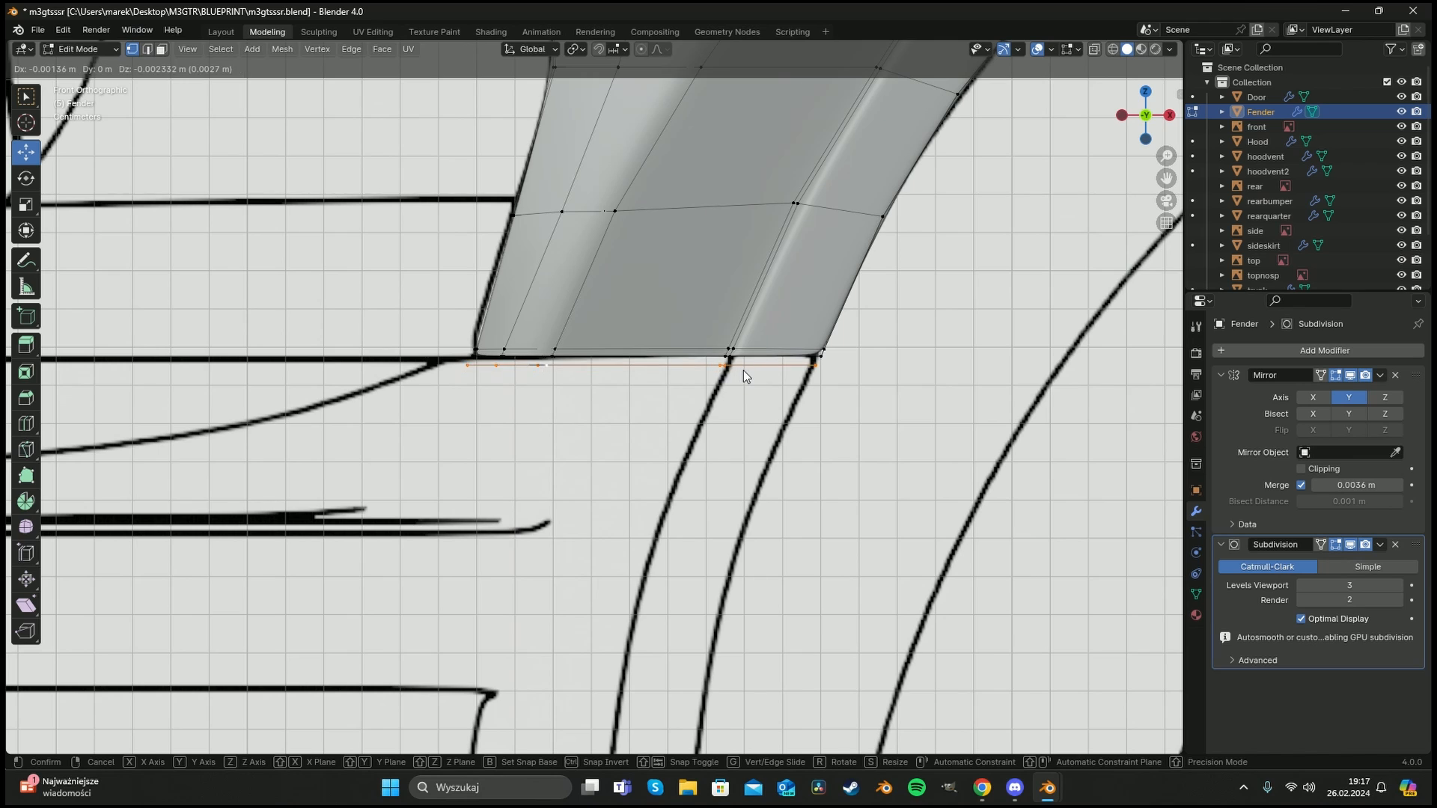
click(745, 368)
scroll(728, 372, down, 5)
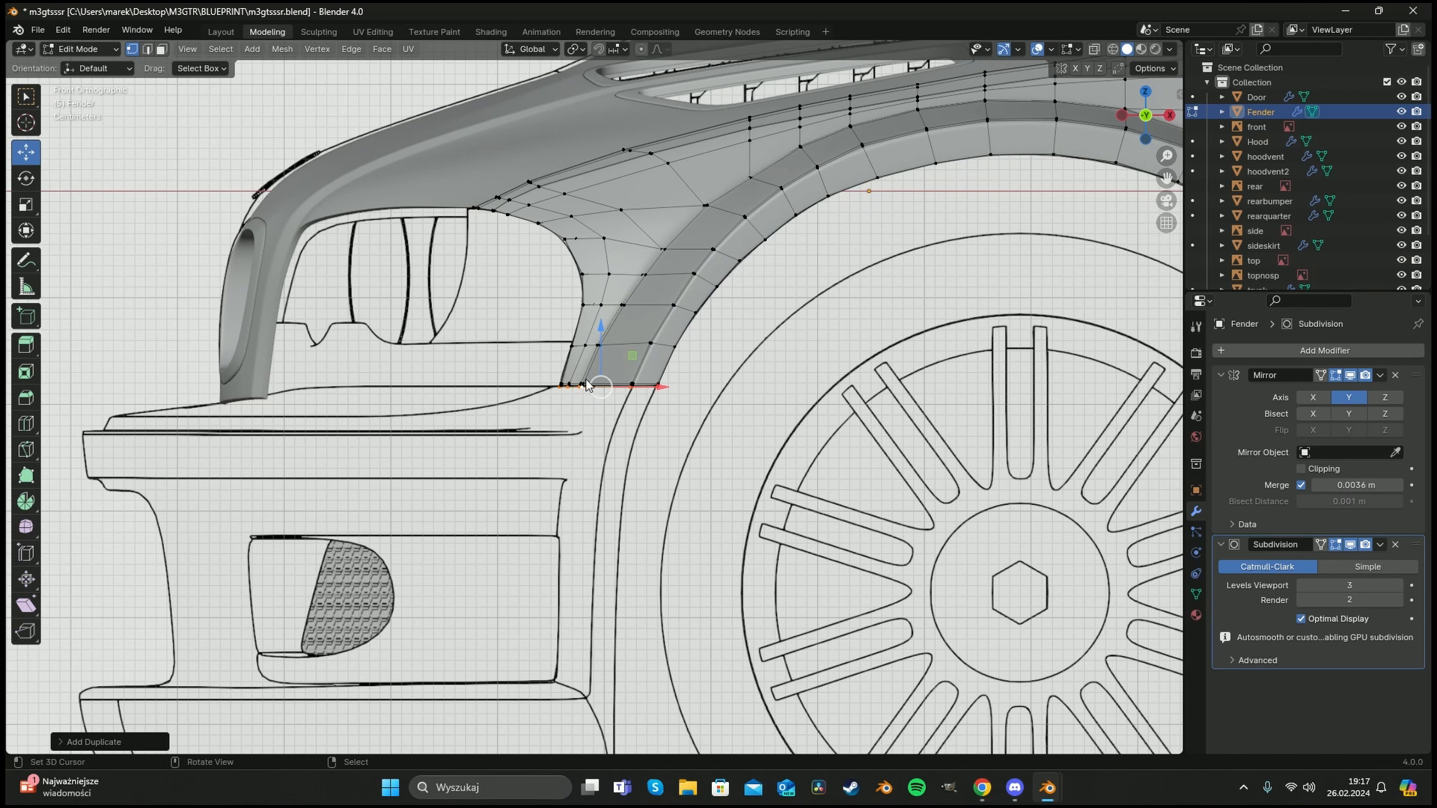
Separate the duplicated edge from the fender into its own object and open that object for editing.
key(p)
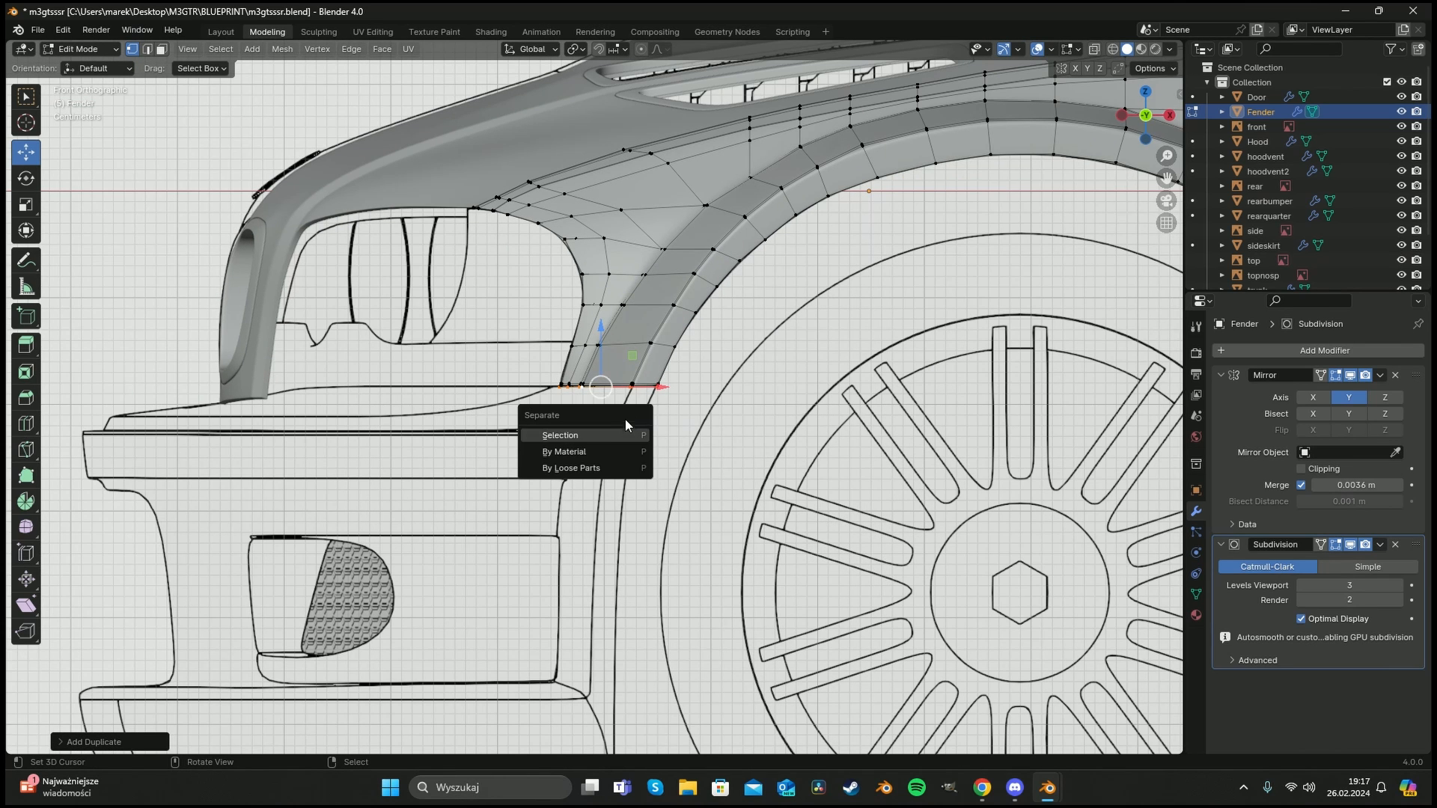
click(626, 419)
key(Tab)
scroll(622, 378, up, 4)
click(623, 371)
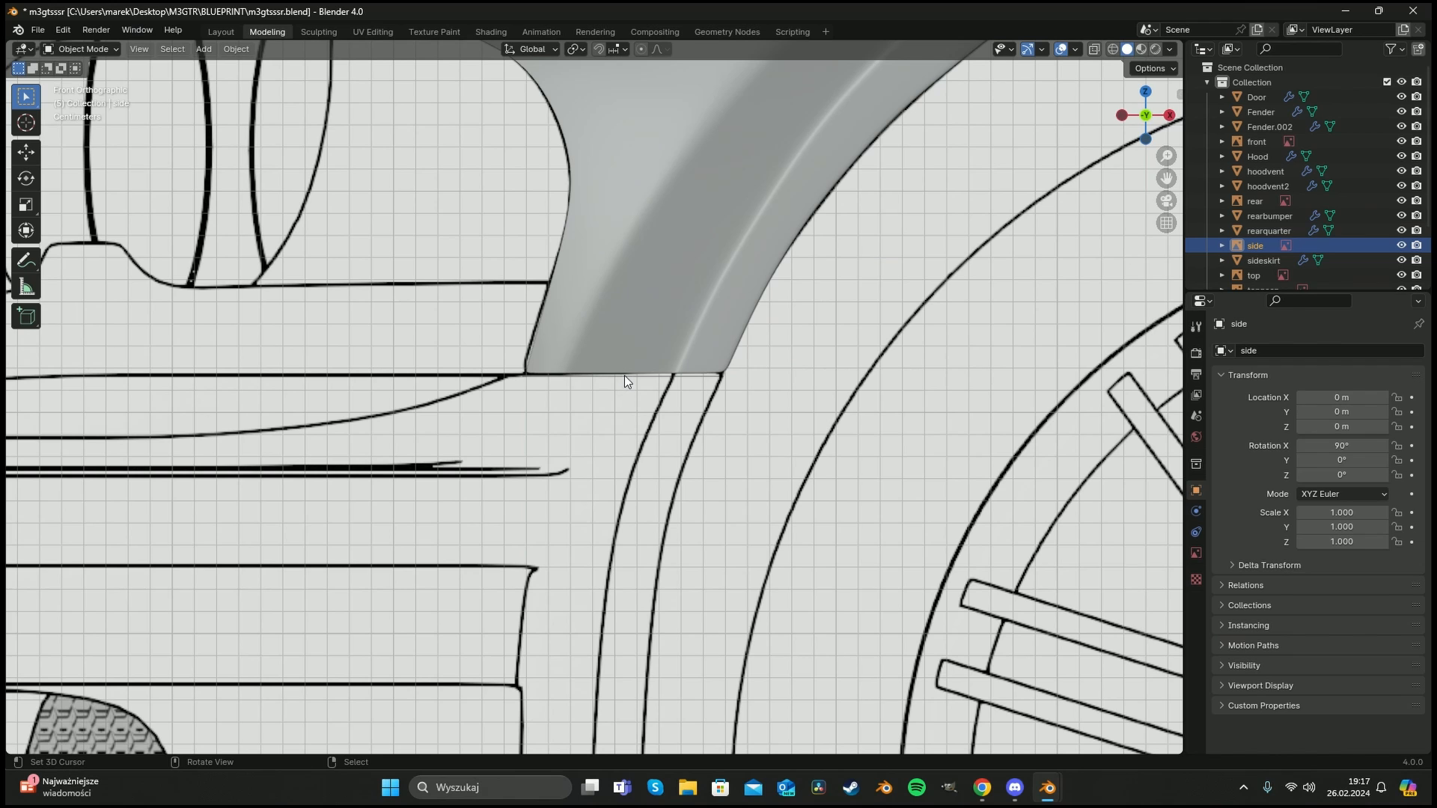
click(624, 375)
key(Tab)
Extrude the whole separated edge about 0.3 m down to the bumper's lower horizontal blueprint line, angled slightly forward.
scroll(705, 327, down, 5)
shift+middle_drag(705, 323, 740, 272)
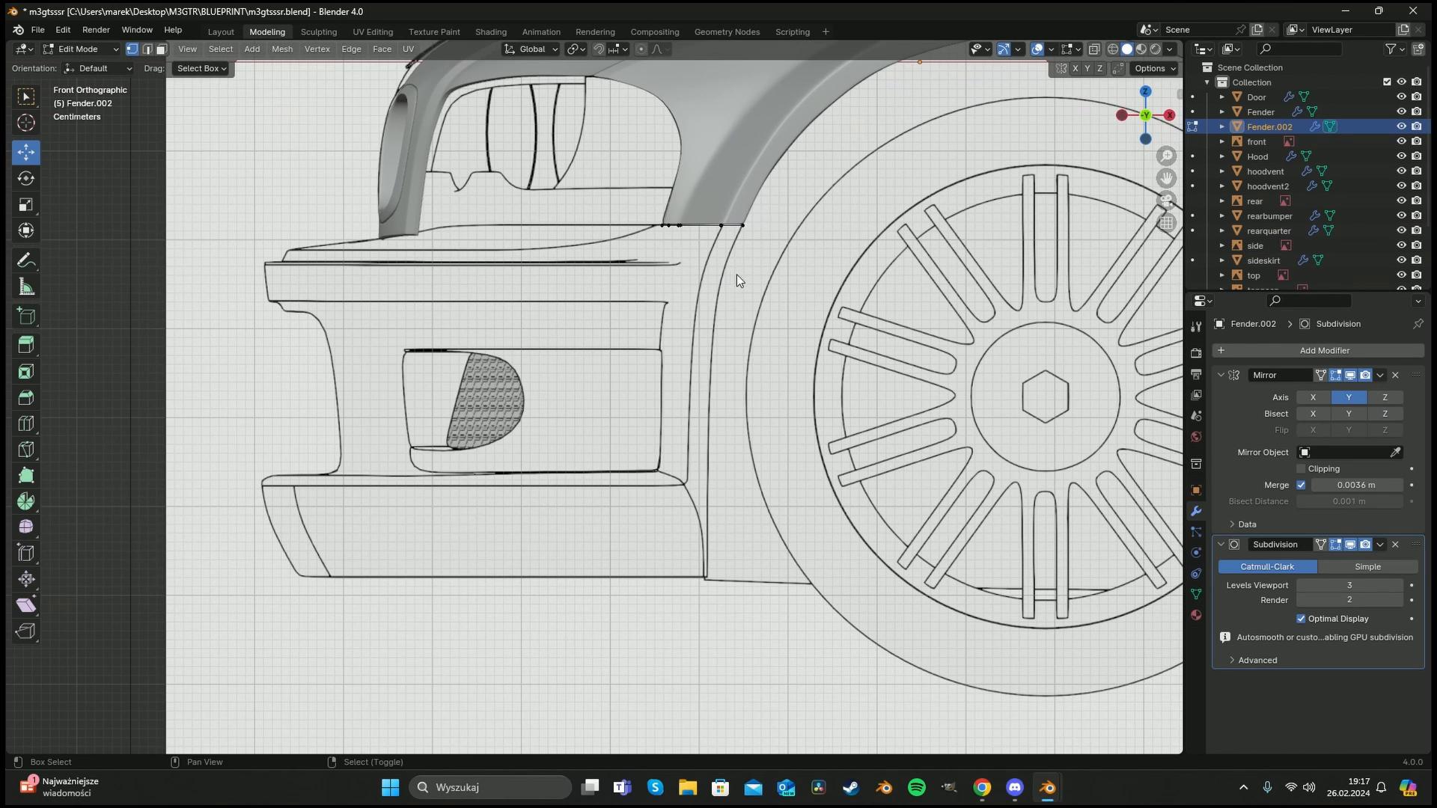
key(a)
key(e)
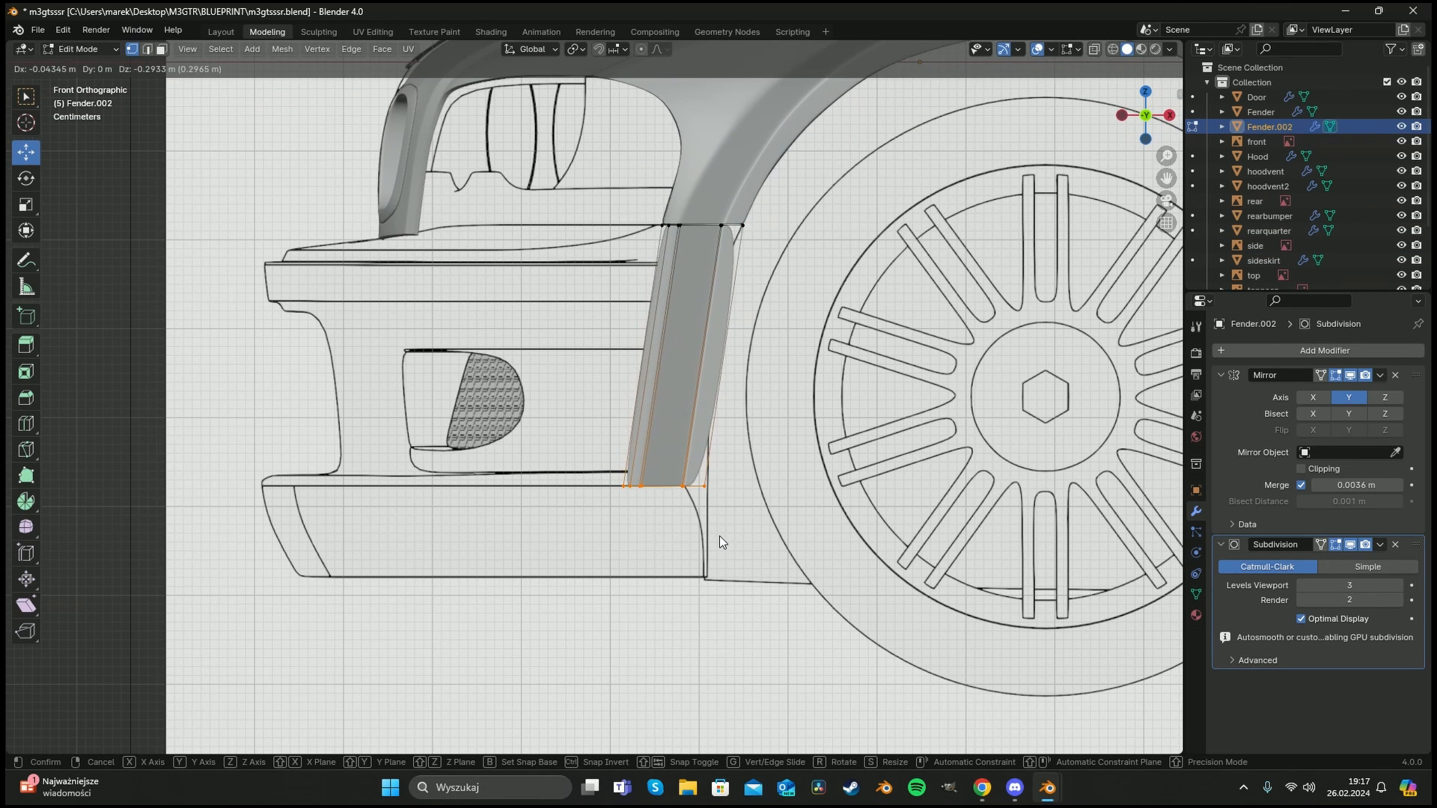
click(722, 536)
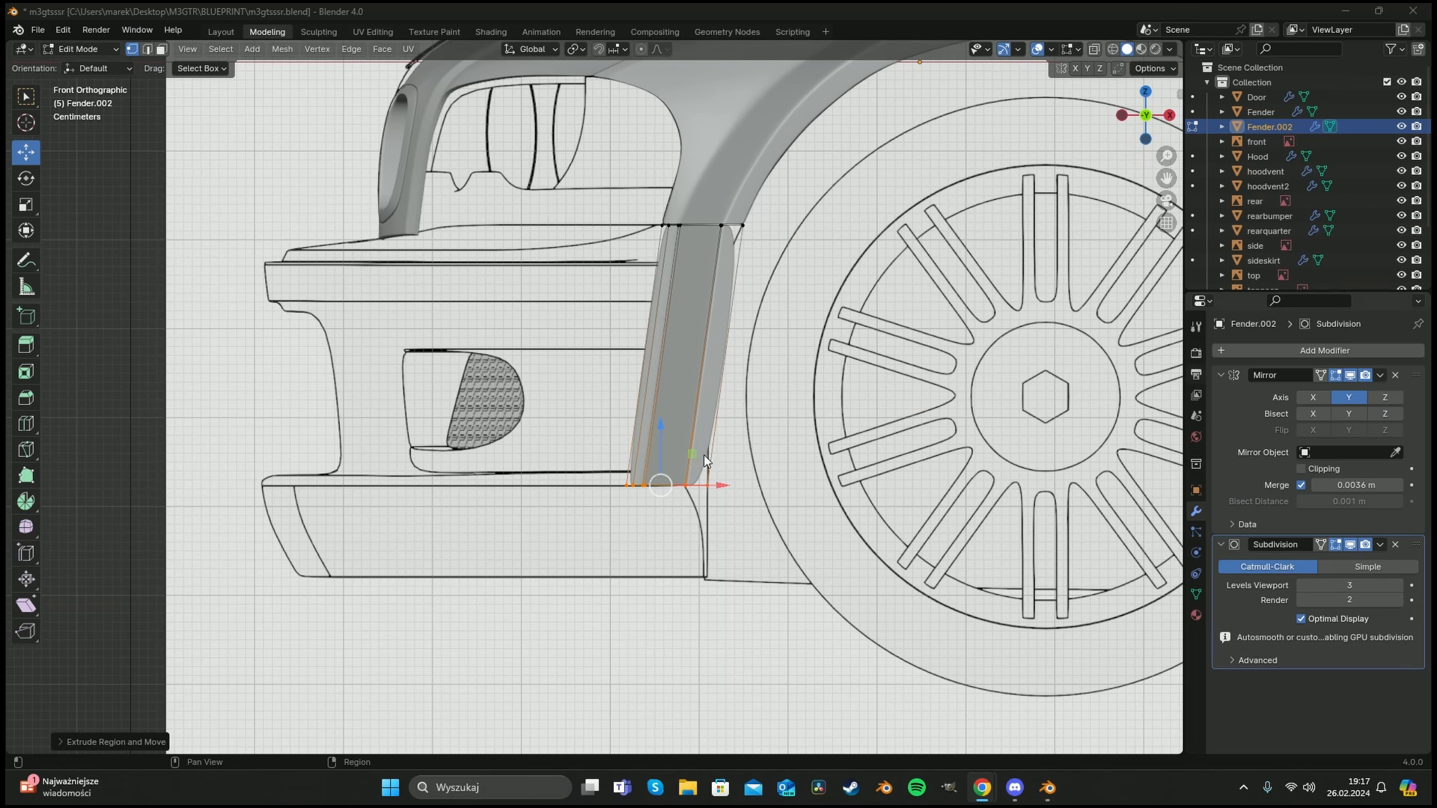
middle_drag(704, 455, 672, 536)
key(KP_1)
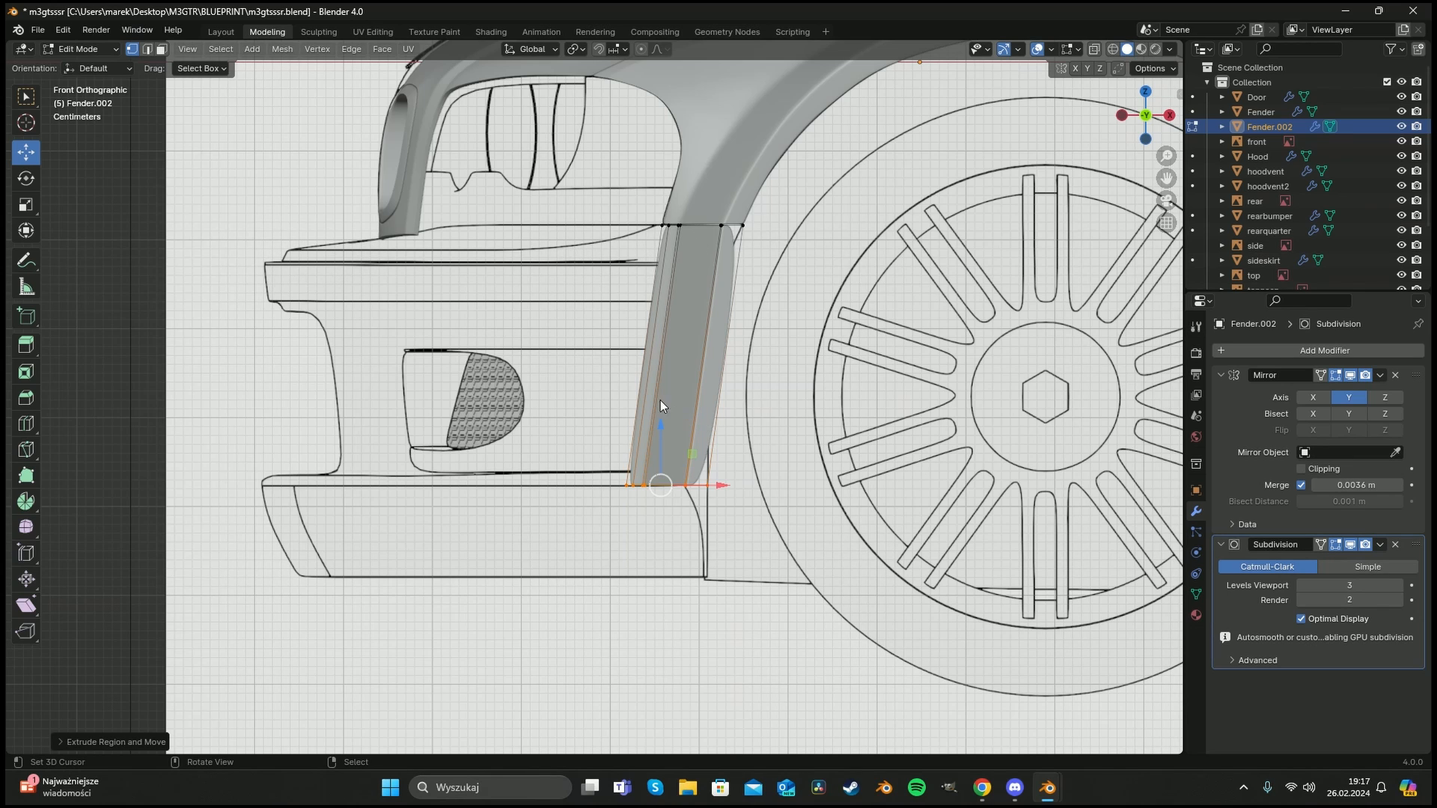
Turn on X-ray and dissolve one of the doubled vertical edges beside the wheel-arch crease of the extruded strip.
scroll(660, 401, up, 3)
click(762, 217)
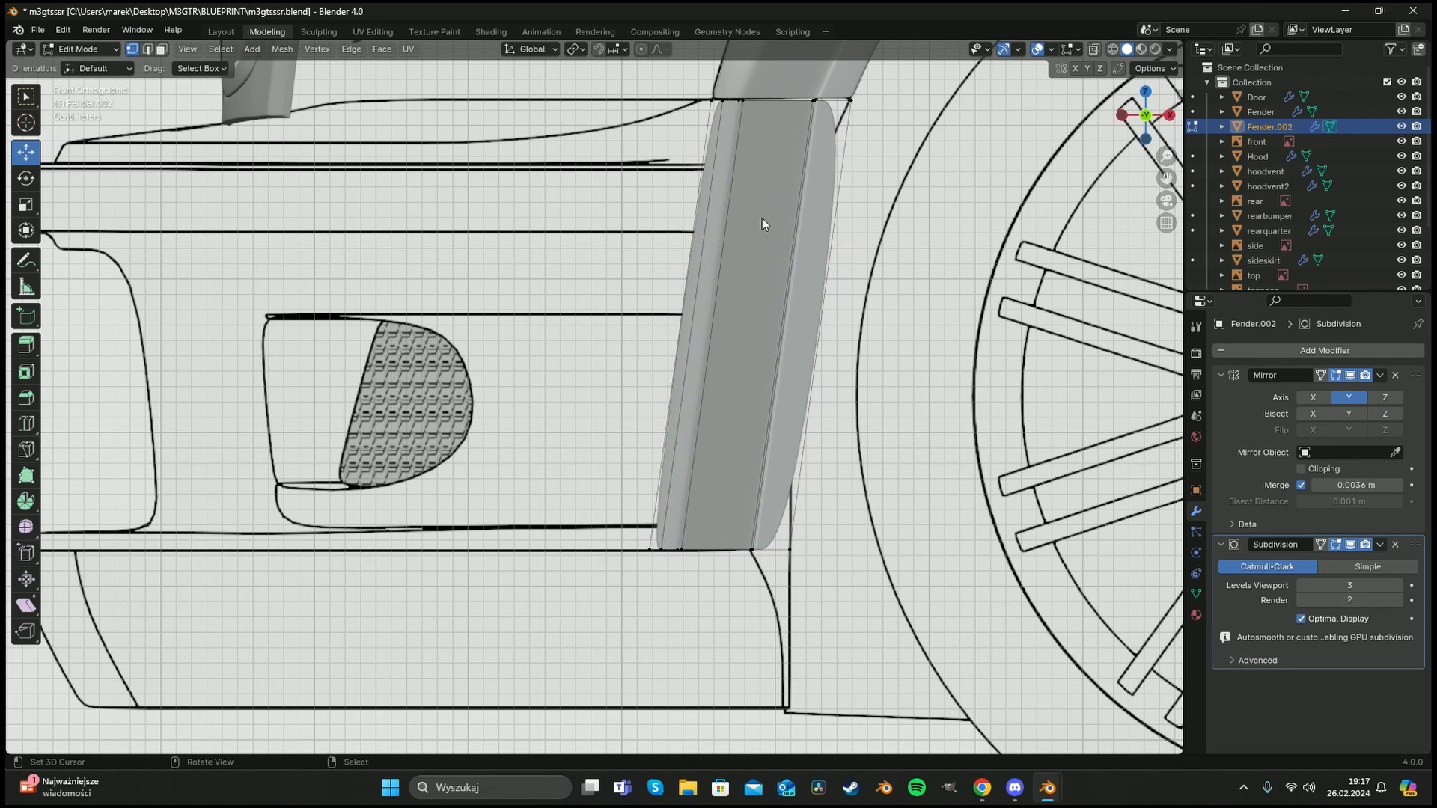
key(alt+z)
click(809, 155)
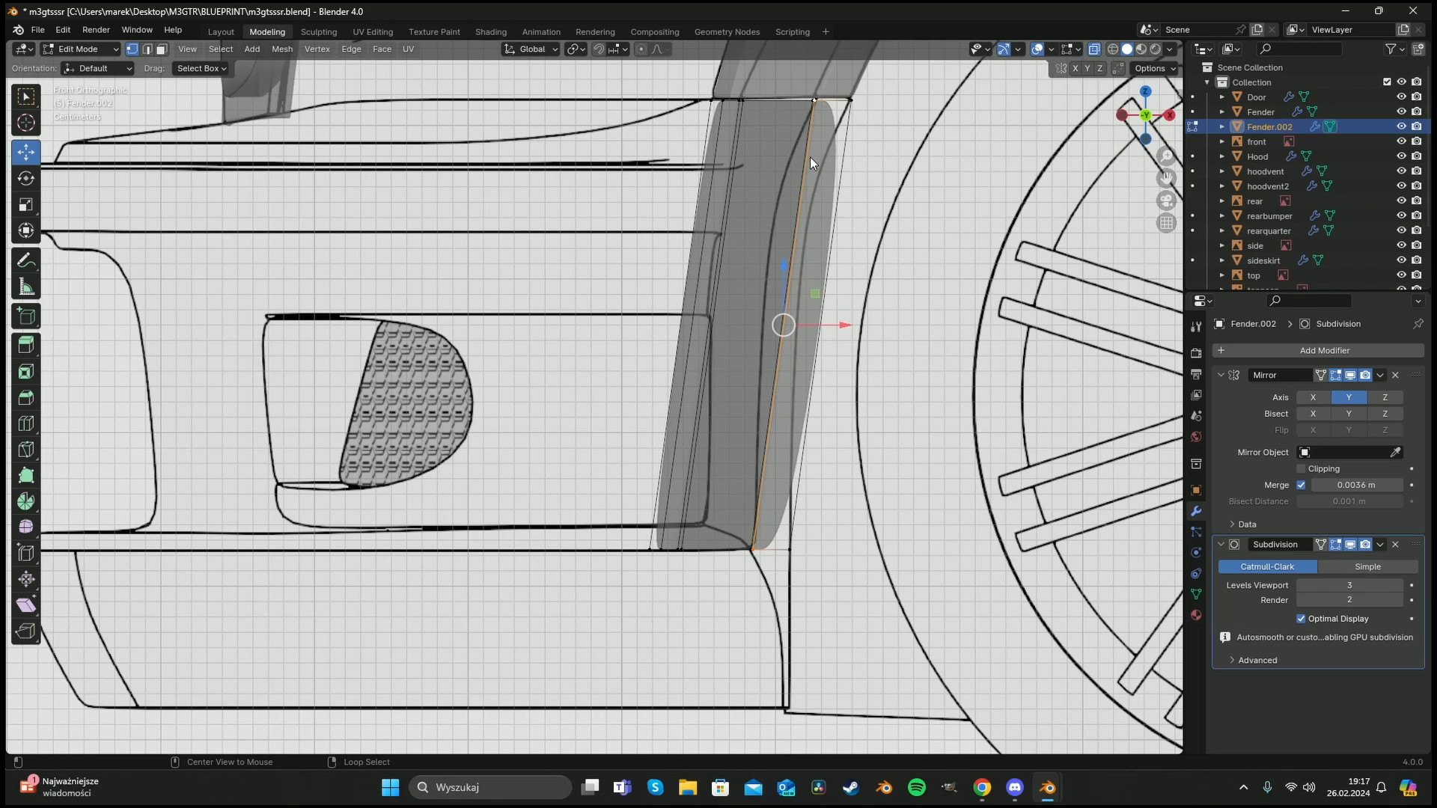
shift+middle_drag(810, 156, 733, 307)
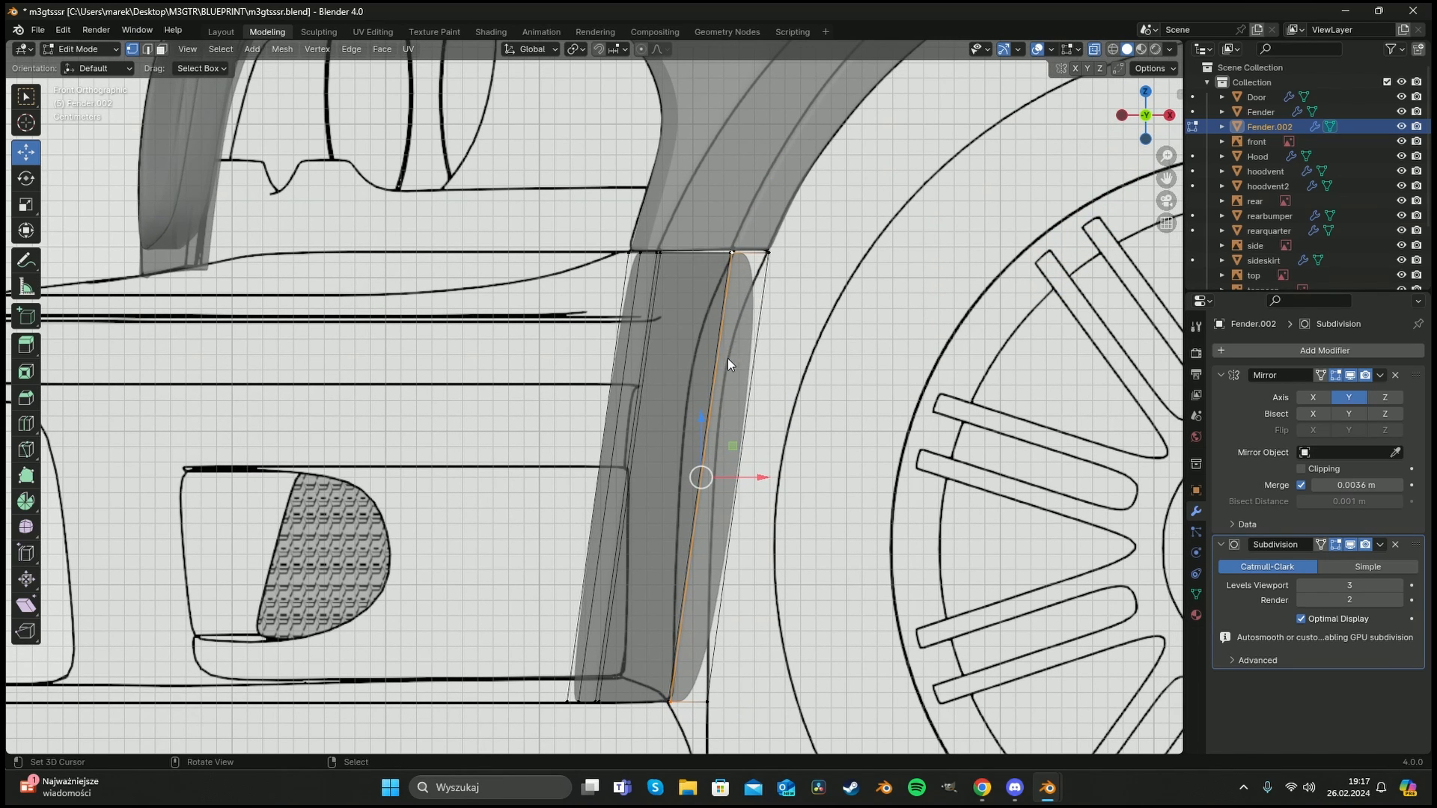
key(x)
click(712, 416)
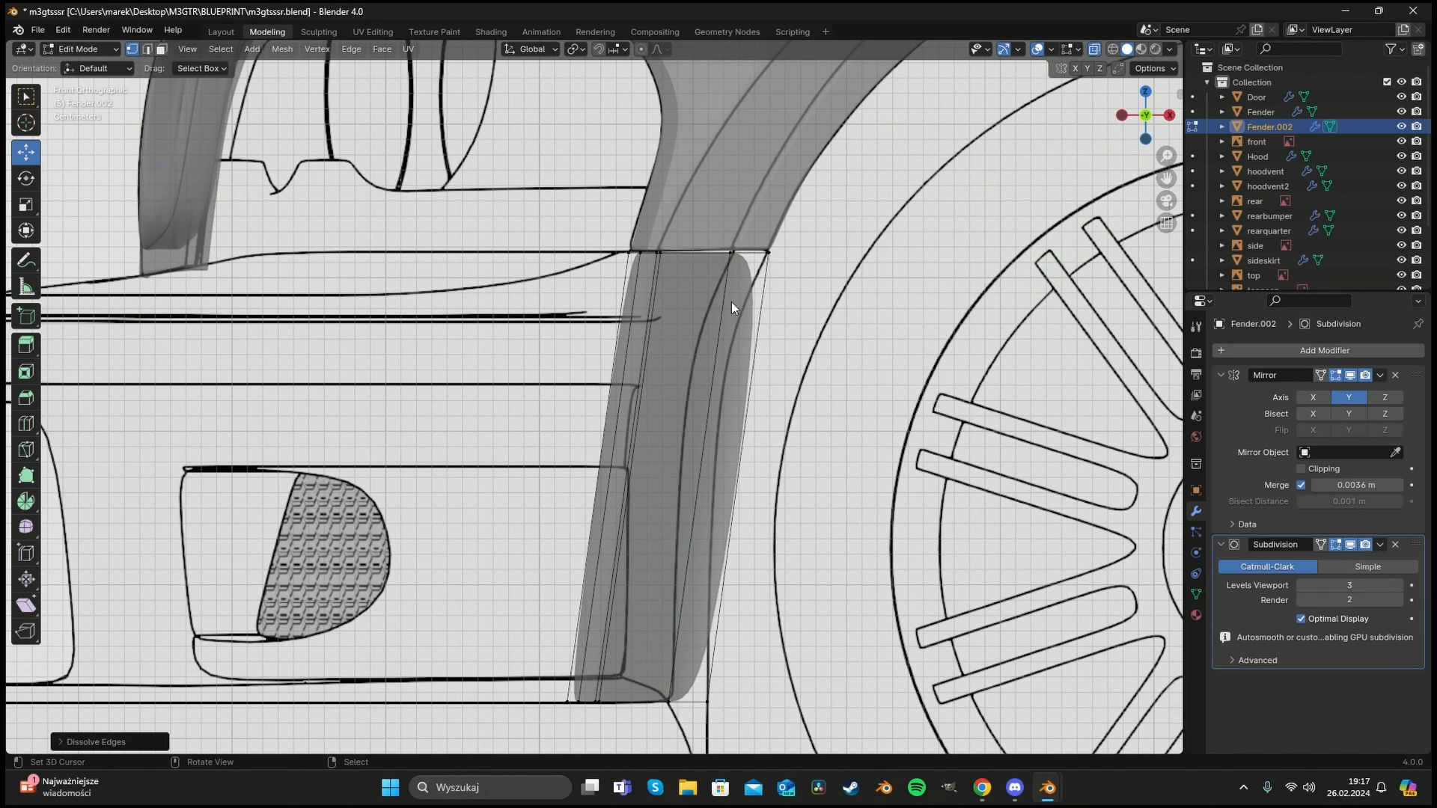
key(Tab)
right_click(759, 200)
key(Tab)
middle_drag(759, 200, 805, 193)
key(Tab)
key(Tab)
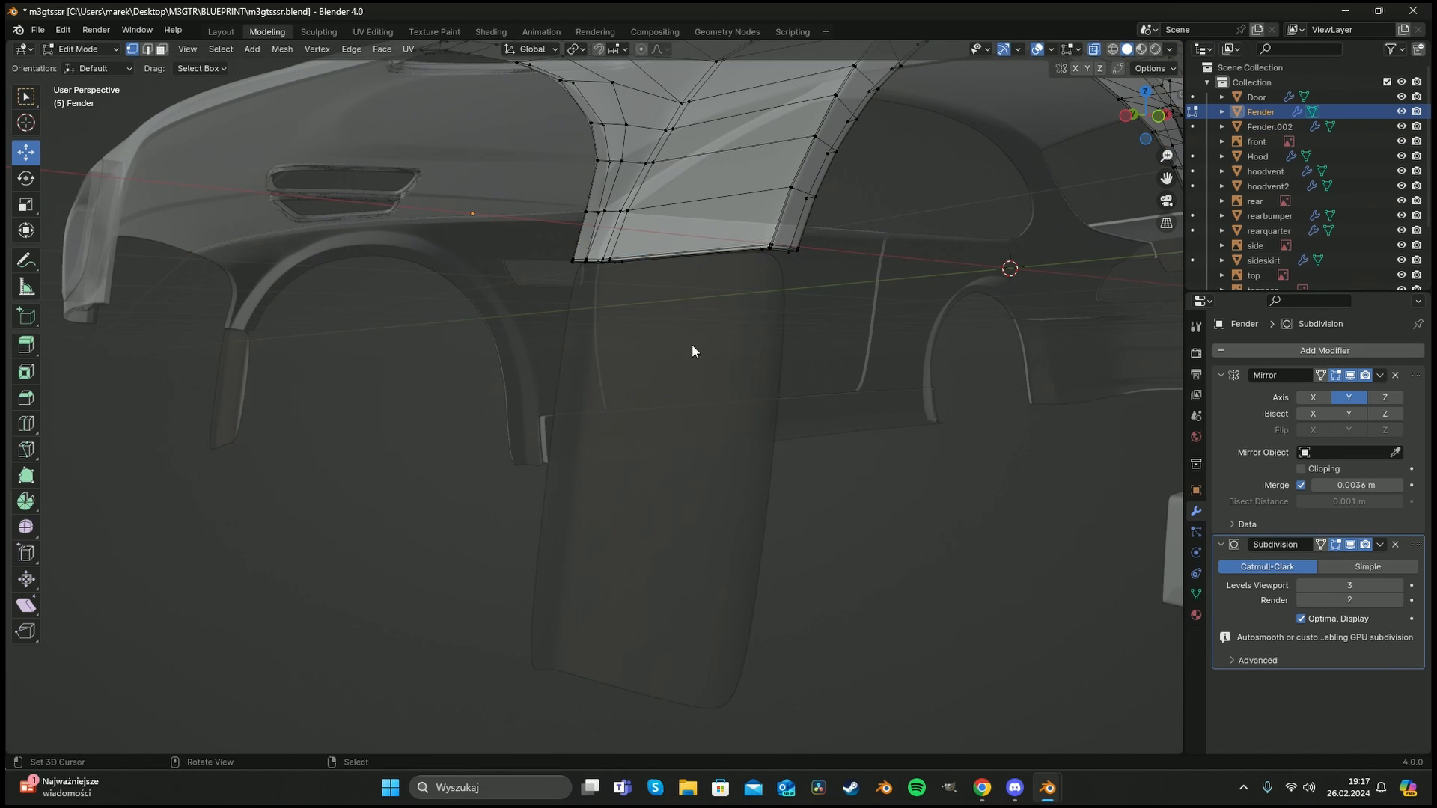
key(Tab)
Dissolve the redundant vertical edge bordering the wide face on the forward side of the extruded strip.
right_click(672, 348)
key(Tab)
click(602, 320)
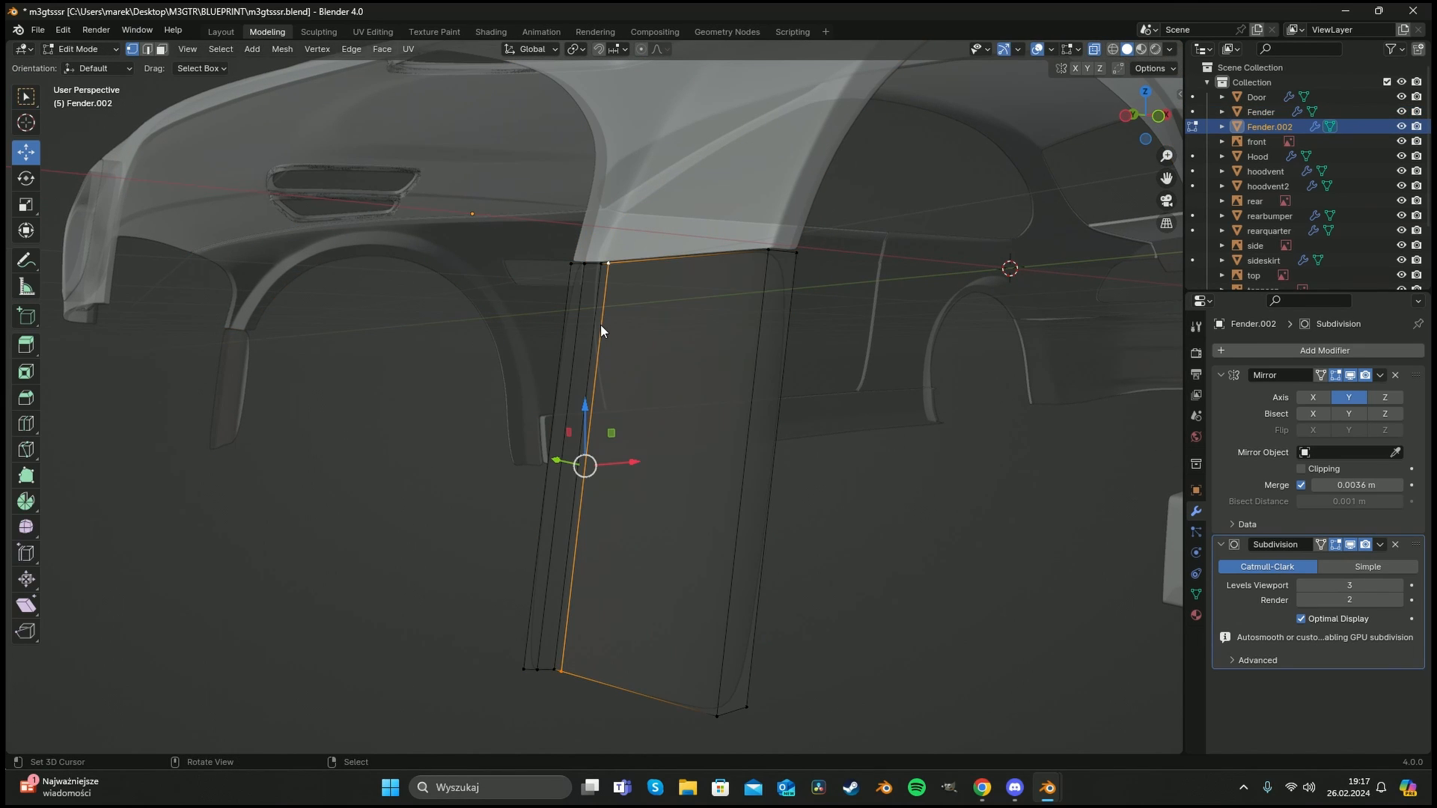
key(x)
click(599, 323)
key(KP_1)
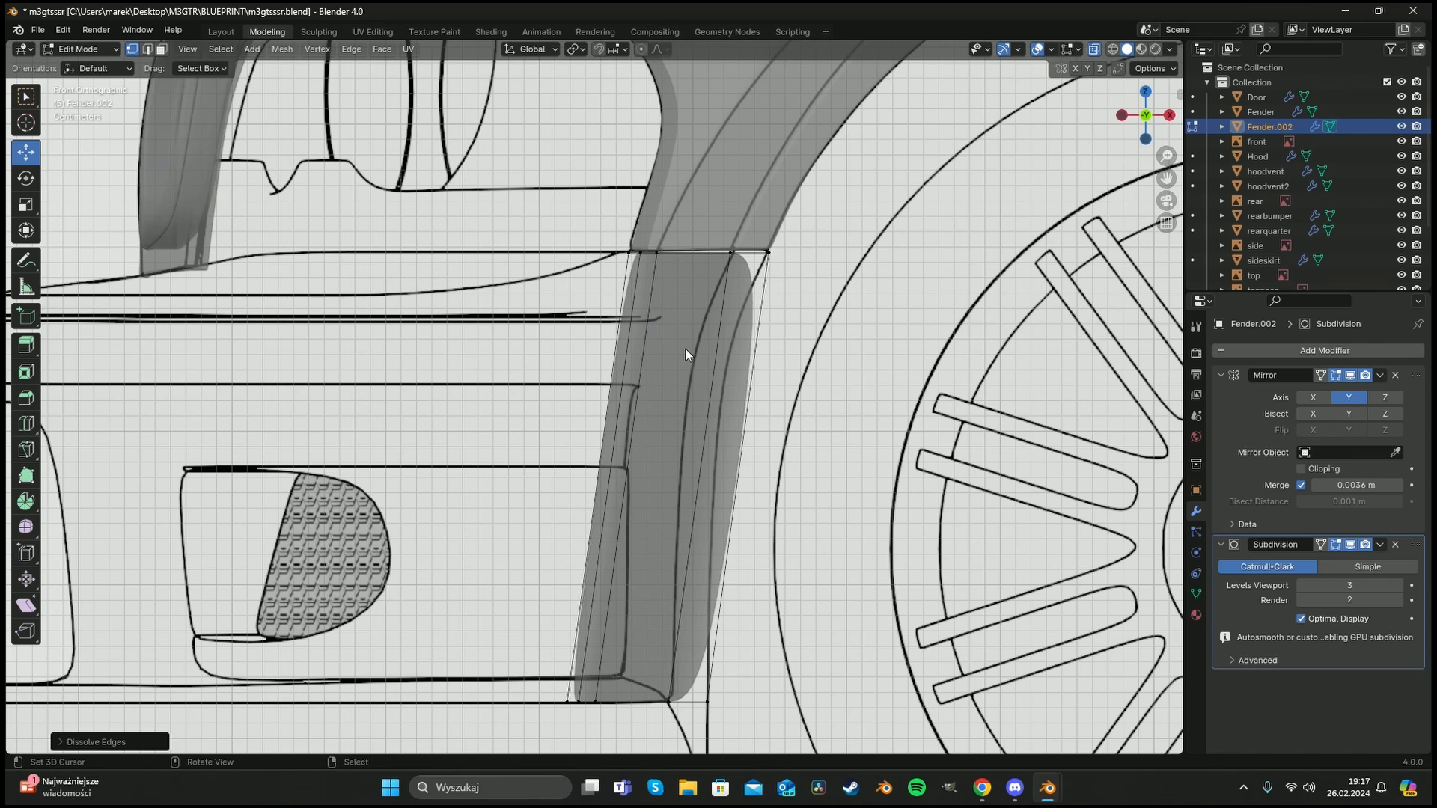
Move the strip's front bottom vertices up and back onto the lower rear corner of the blueprint's fog-light panel.
shift+middle_drag(617, 467, 726, 282)
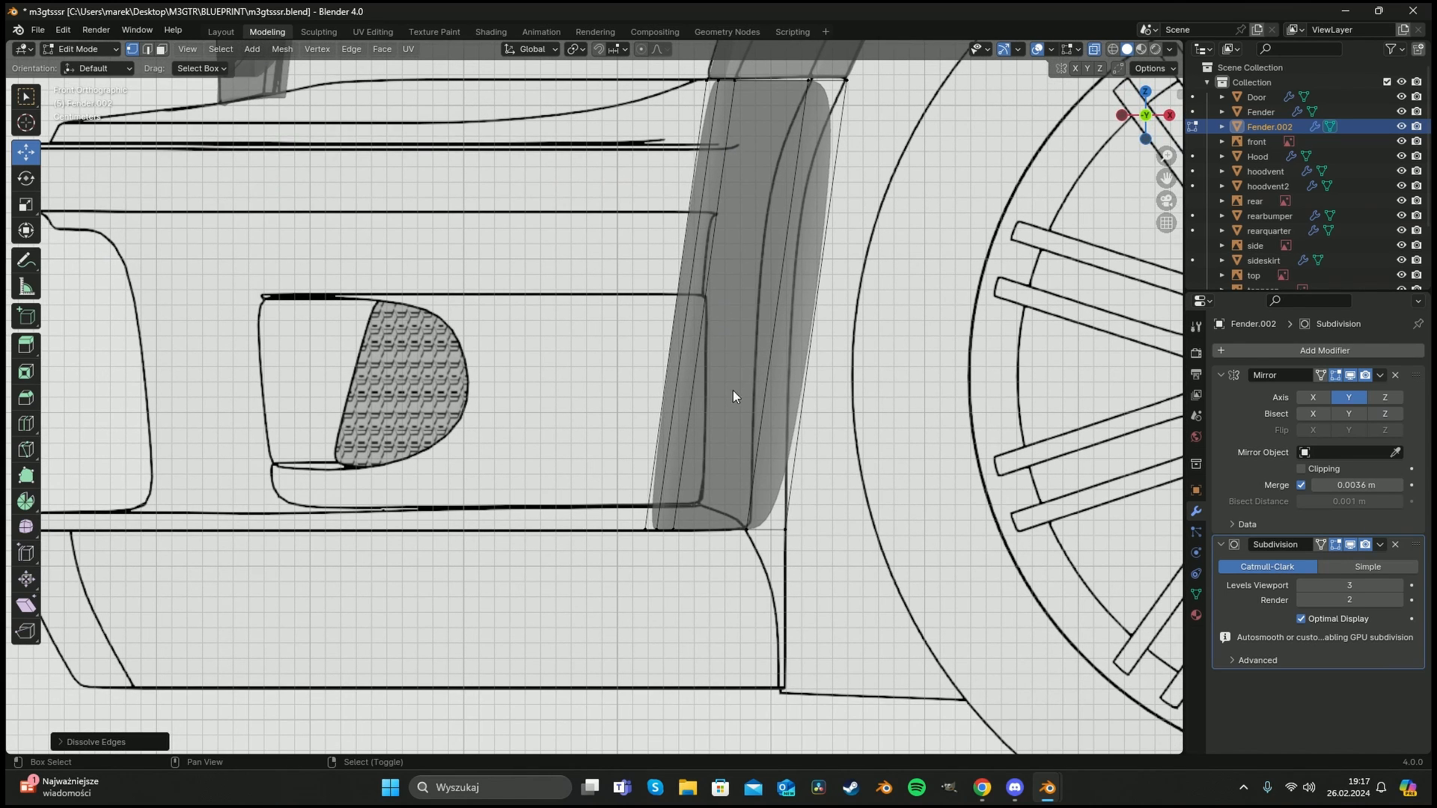
click(660, 529)
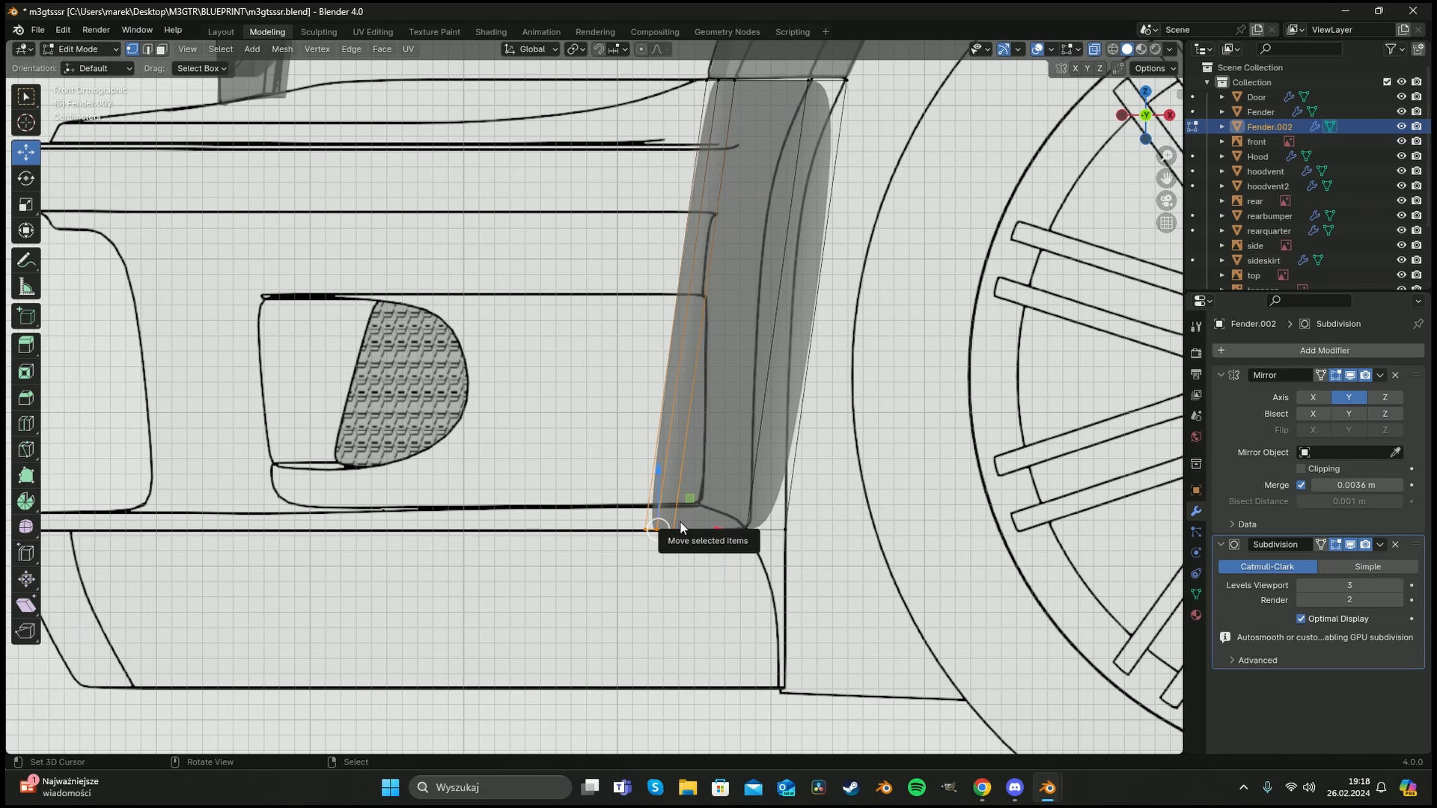
drag(681, 527, 707, 493)
Add a horizontal loop cut level with the fog-light panel's top line and shift its front vertices about 0.008 m forward.
key(ctrl+r)
click(729, 292)
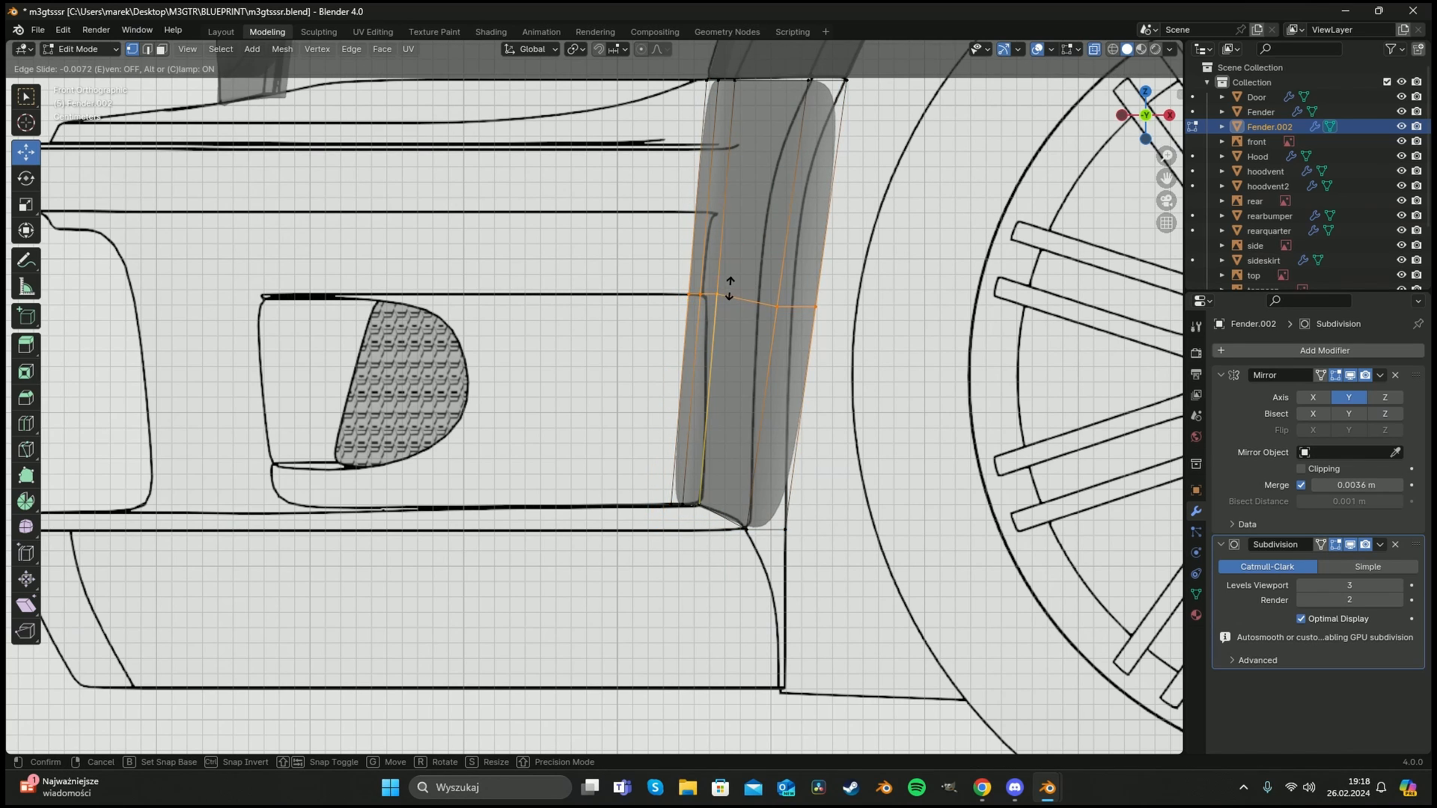
click(729, 290)
click(719, 295)
ctrl+click(690, 295)
key(g)
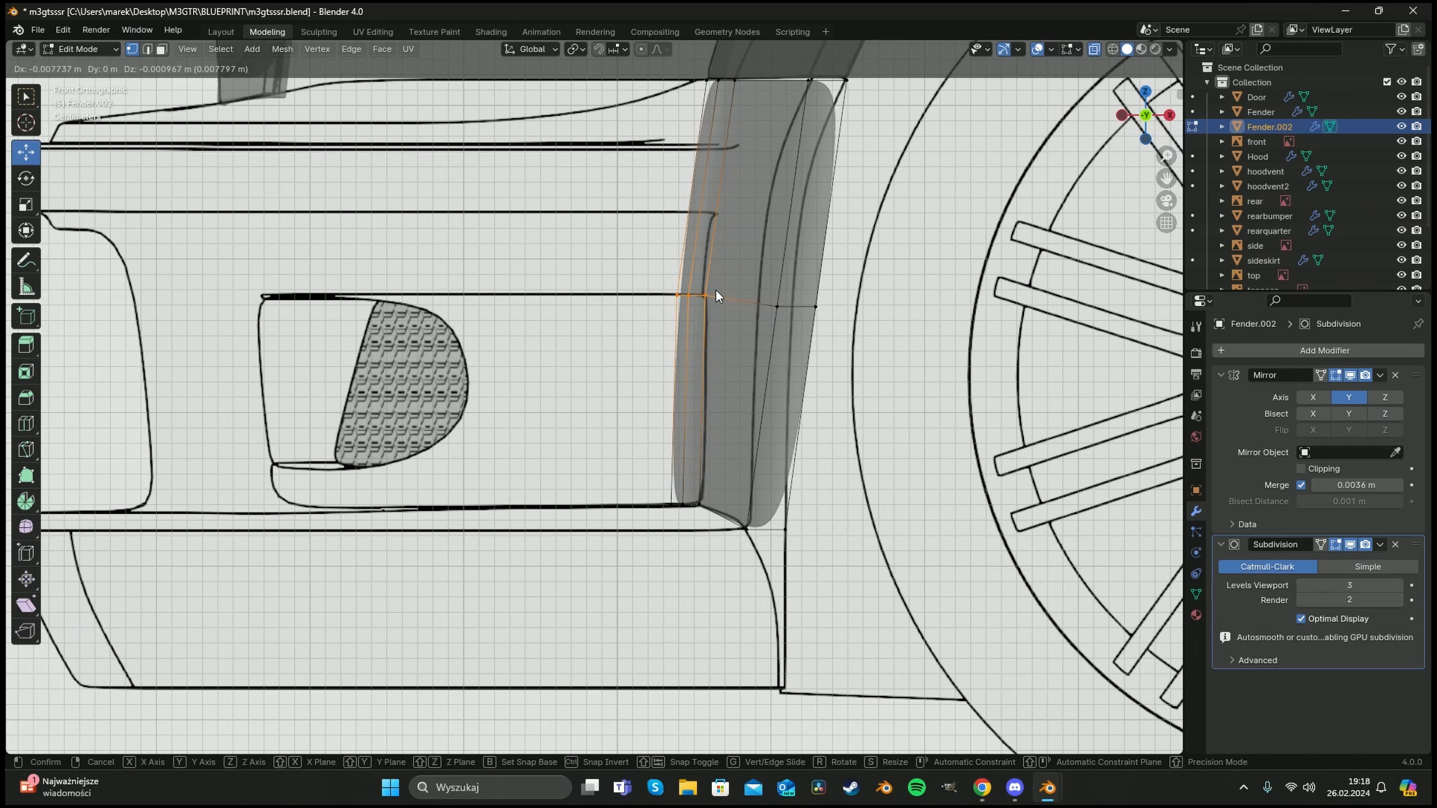
click(716, 291)
Move the loop's two wheel-side vertices about 0.012 m forward and slightly up onto the blueprint's wheel-arch line.
click(816, 307)
shift+click(777, 307)
key(g)
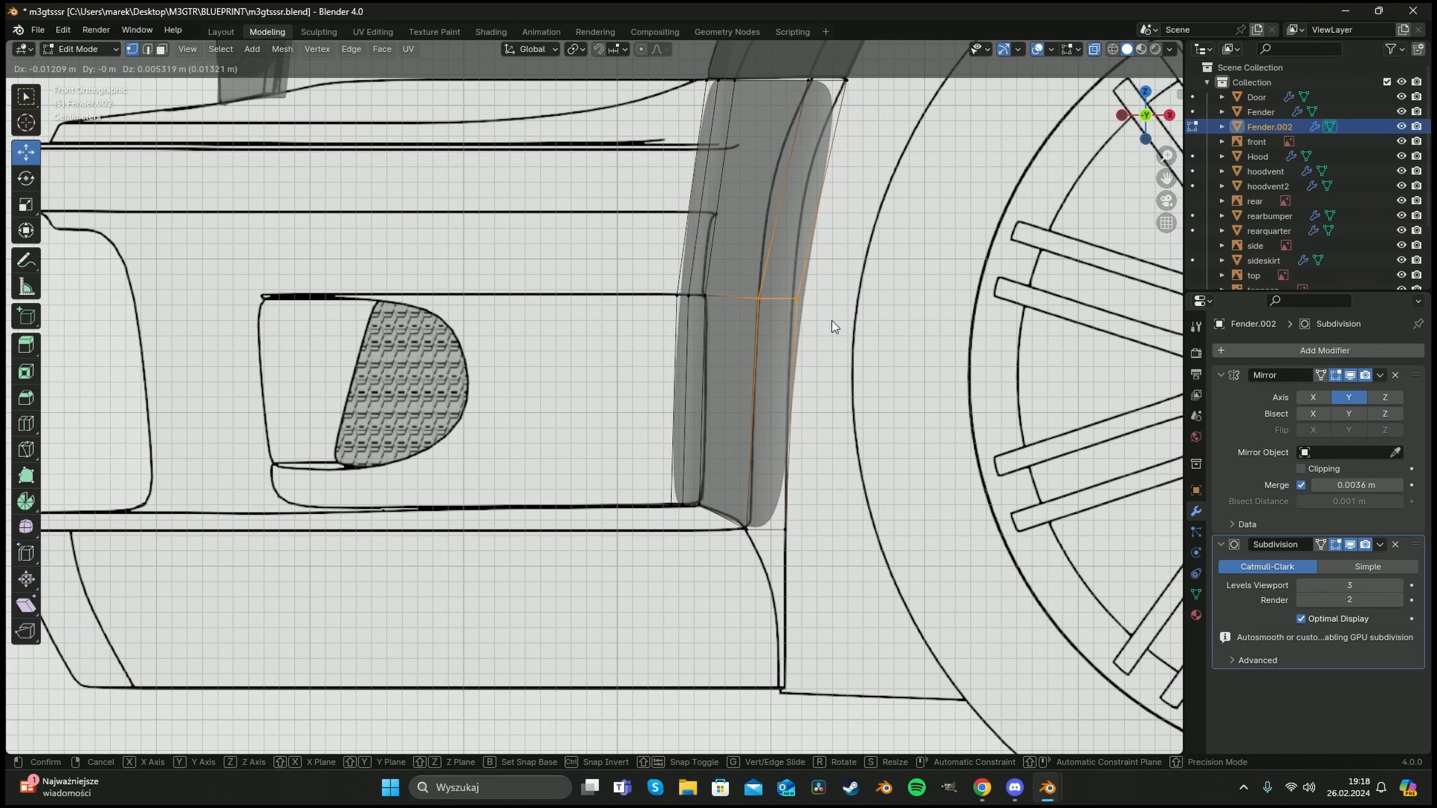
click(831, 317)
click(764, 233)
Add a horizontal loop cut at the blueprint line above the fog-light panel and shift it about 0.004 m forward along the arch curve.
key(ctrl+r)
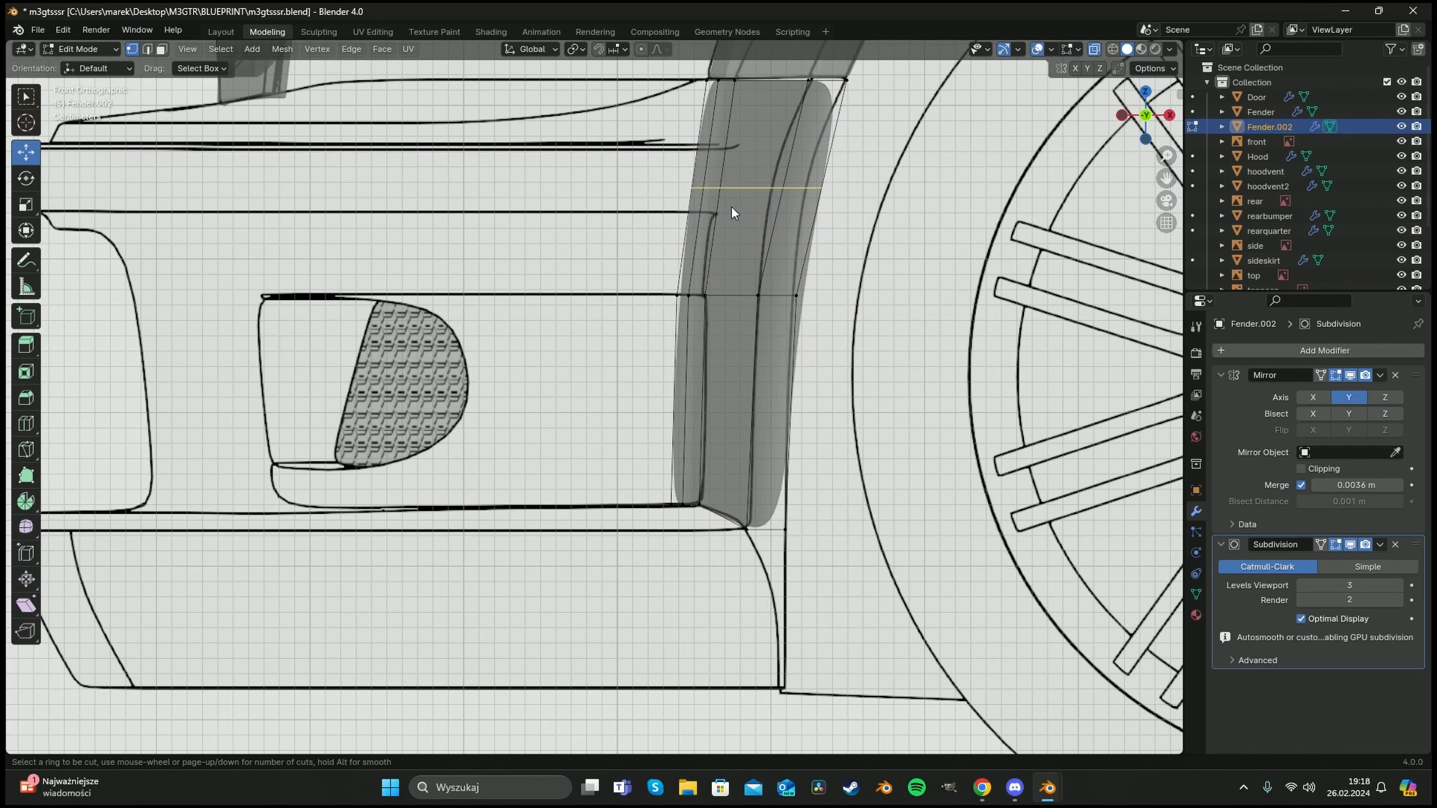
click(732, 214)
click(726, 221)
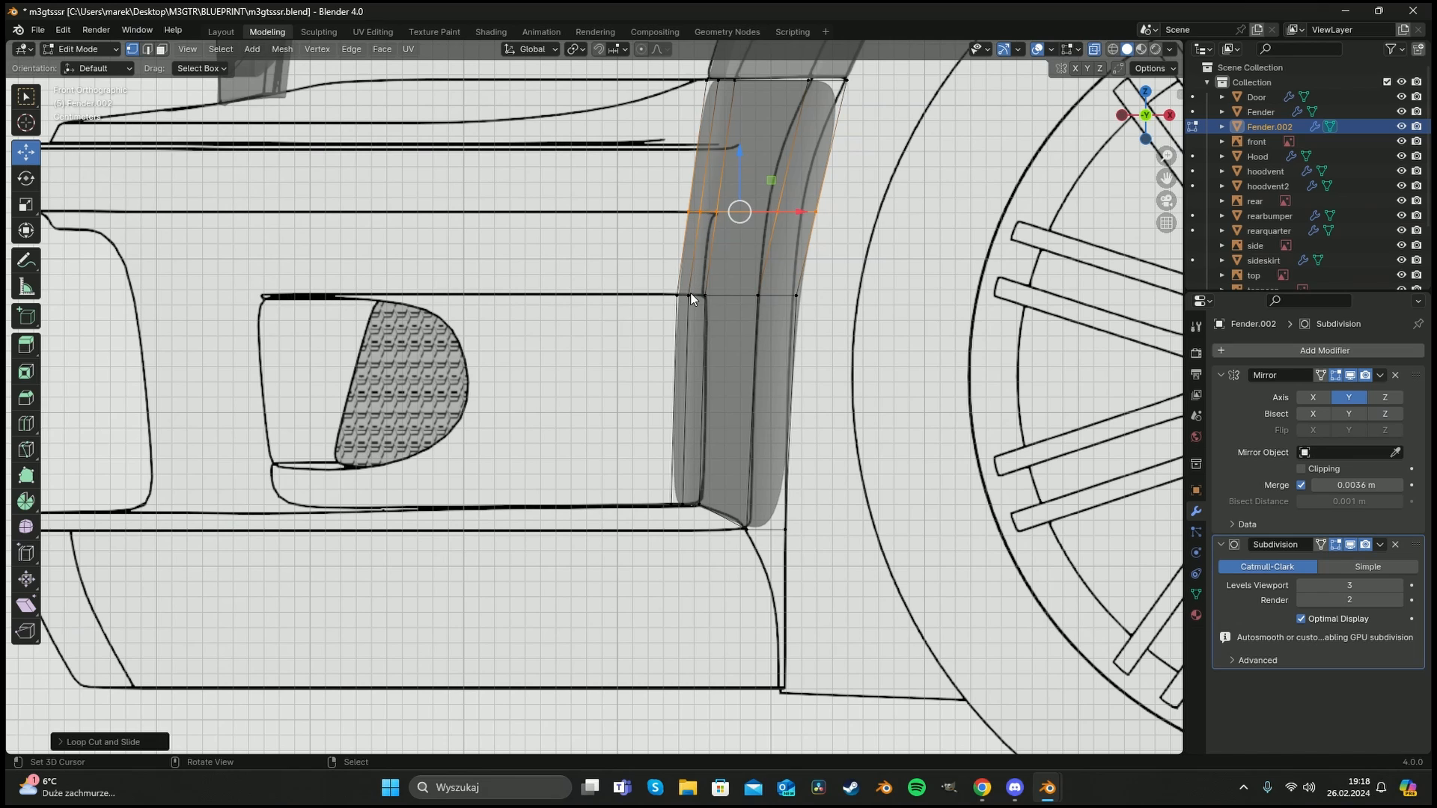
key(g)
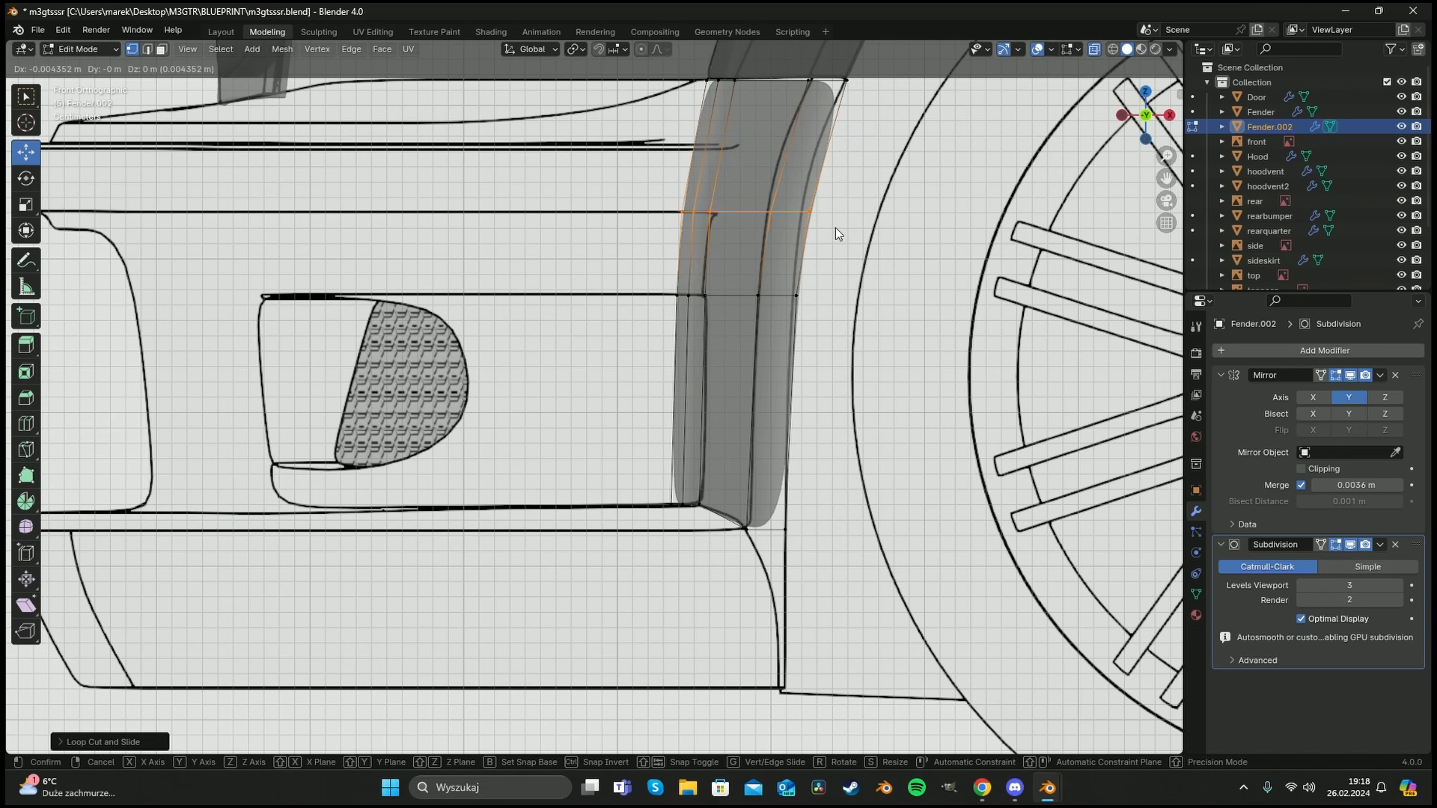
click(832, 231)
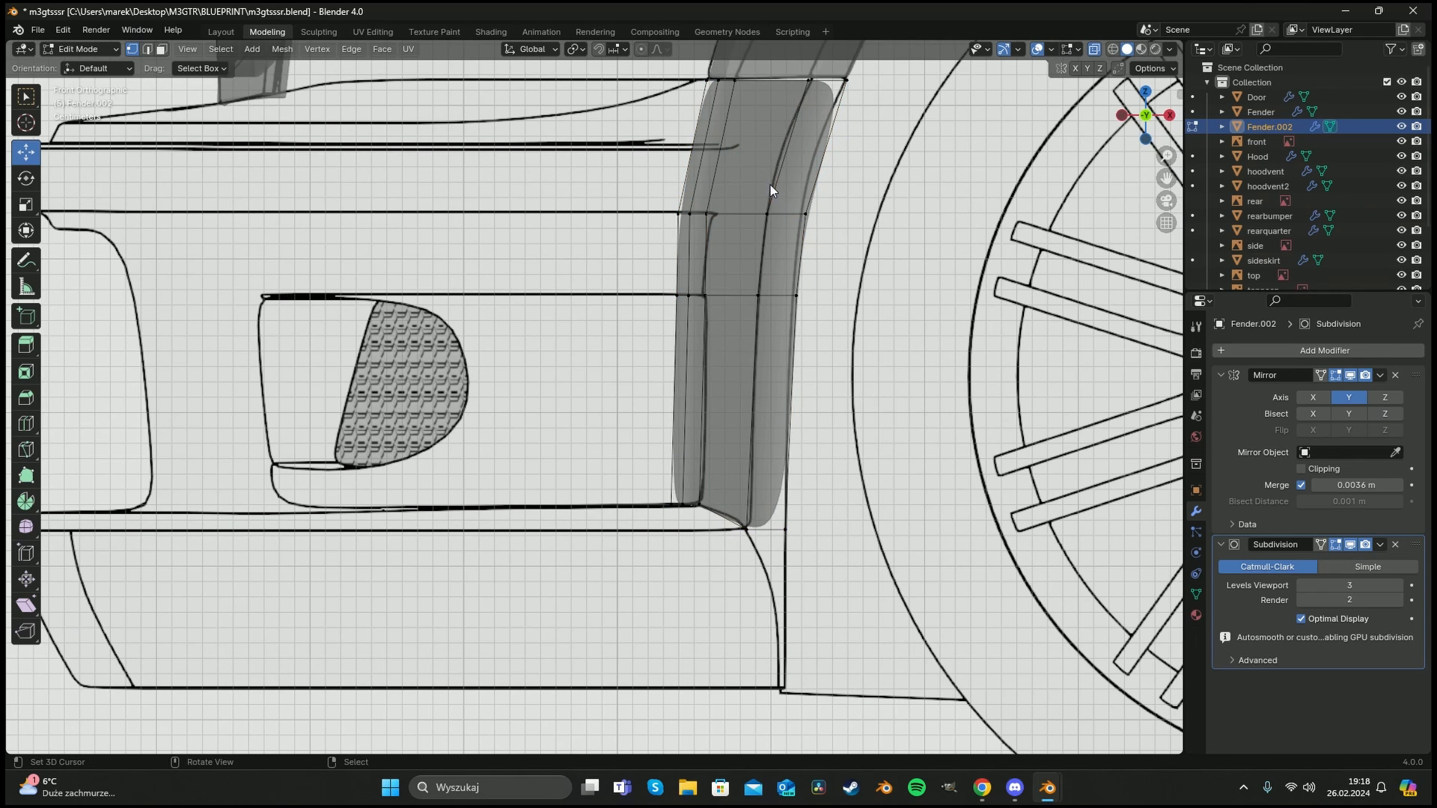
Add another horizontal loop cut at the blueprint's upper bumper crease and shift it about 0.003 m forward to follow the arch.
shift+middle_drag(770, 186, 753, 287)
key(ctrl+r)
click(766, 249)
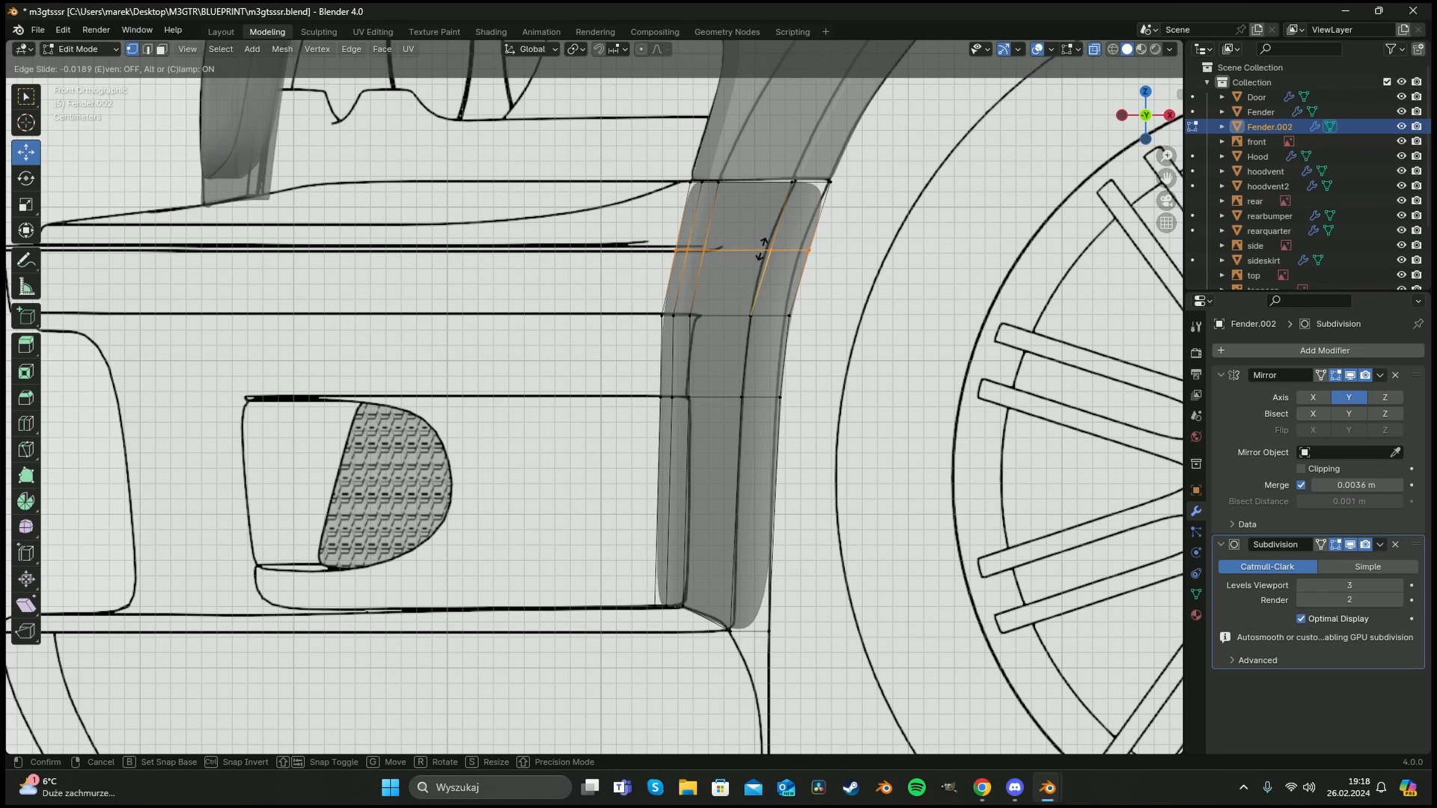
click(764, 250)
key(a)
key(a)
alt+right_click(694, 249)
key(g)
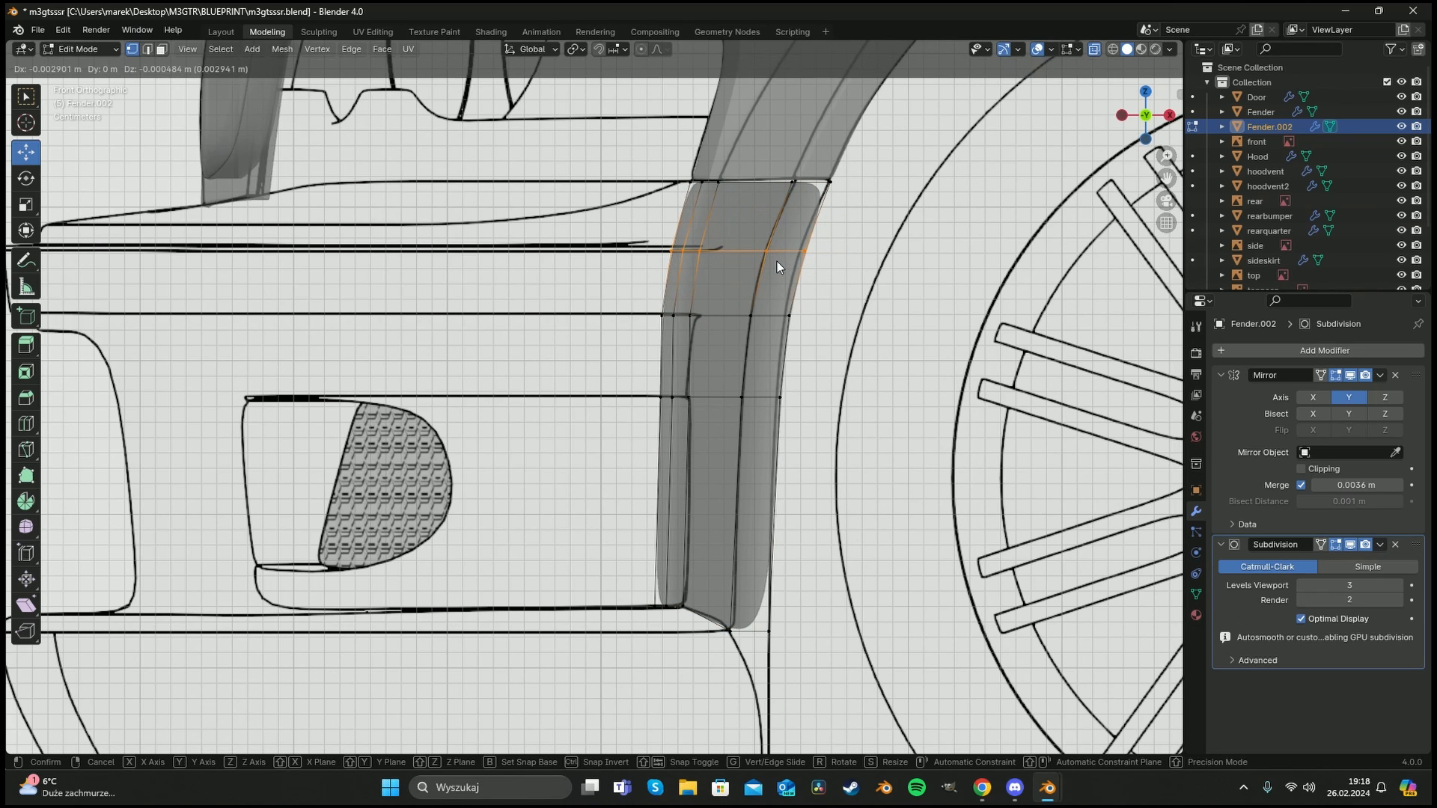
click(776, 262)
key(a)
key(a)
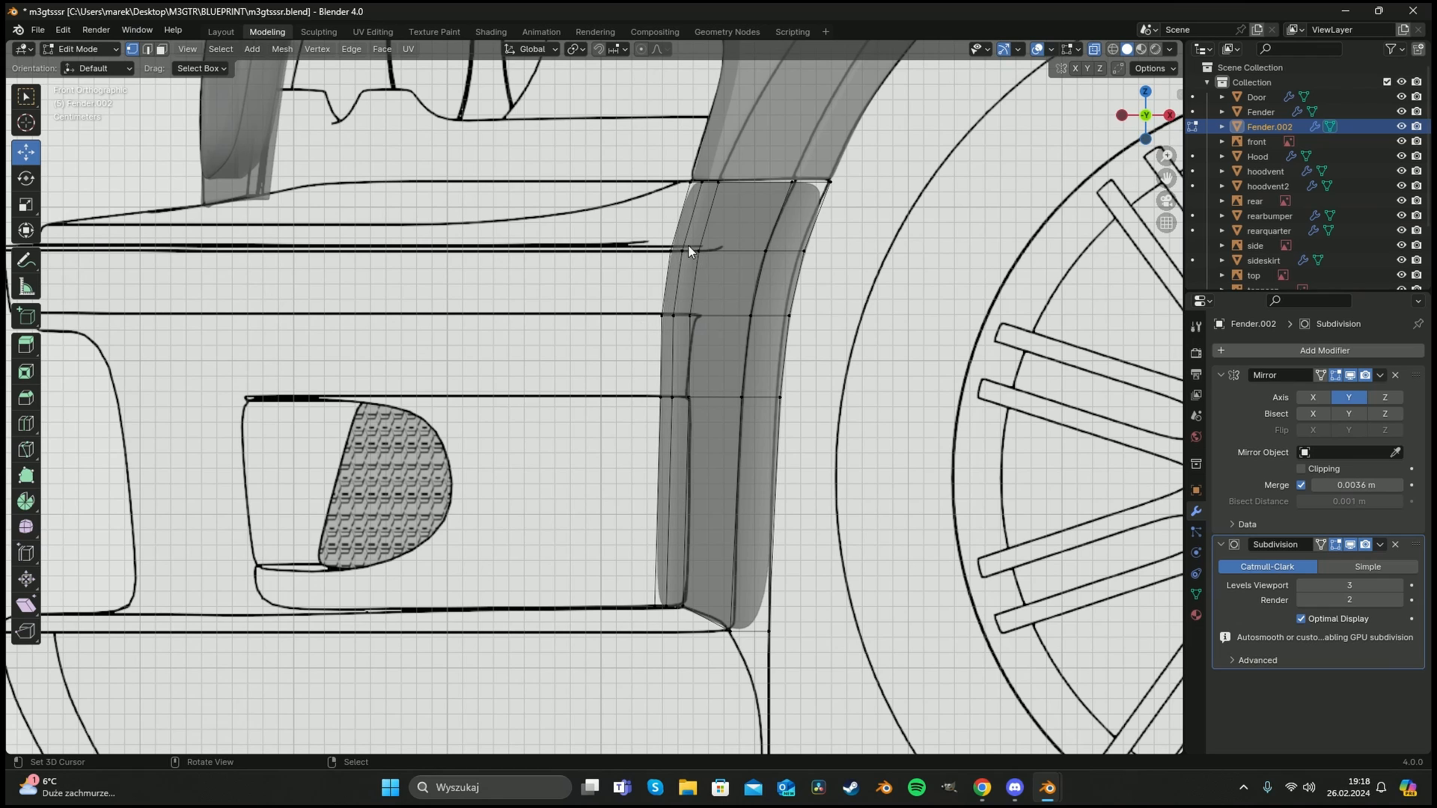
Delete the strip's forward columns of vertices below the uppermost loop cut, keeping the top section.
key(c)
drag(680, 274, 650, 580)
right_click(629, 539)
key(x)
click(578, 466)
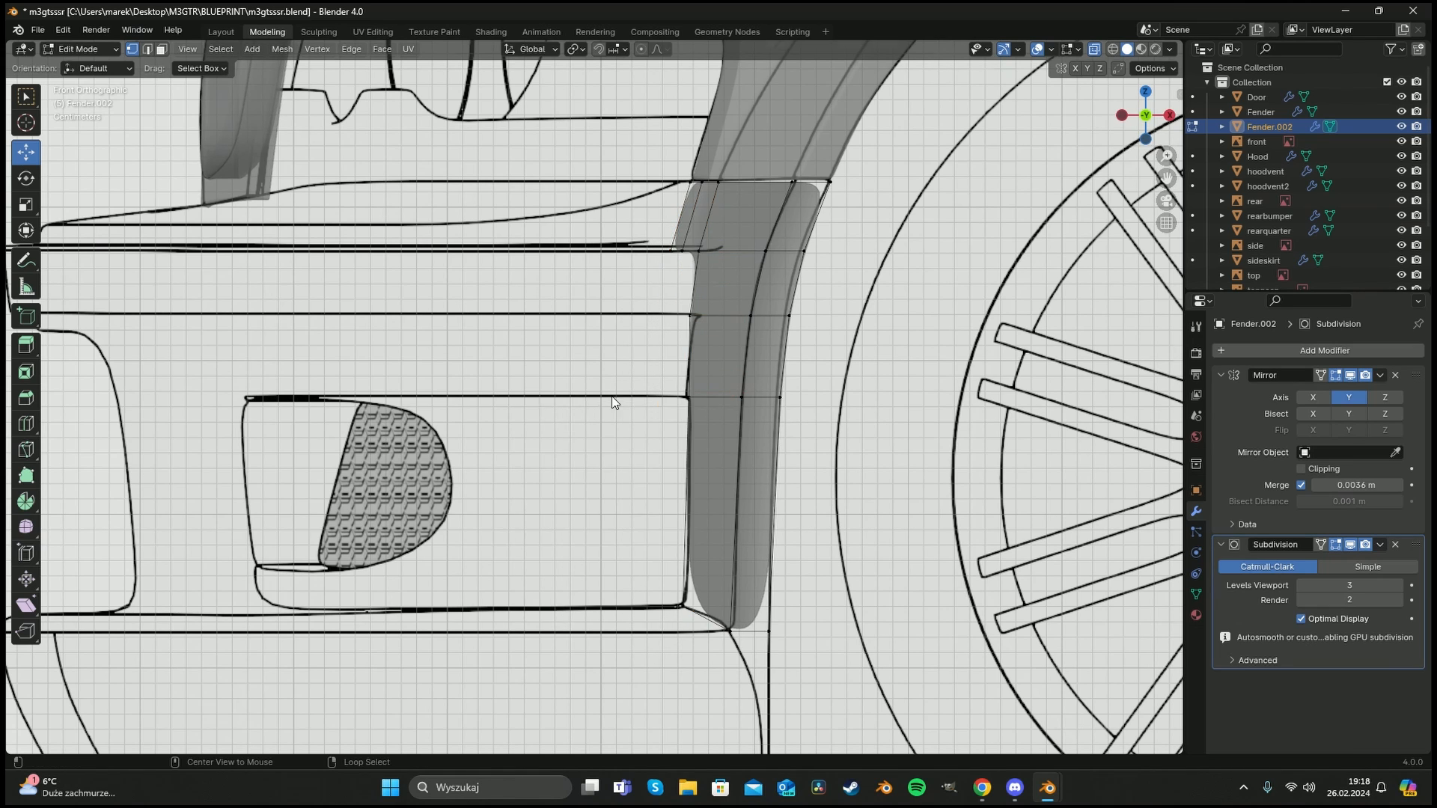
Select the whole new bumper piece and recalculate its normals to the outside.
key(ctrl+KP_3)
scroll(642, 306, down, 3)
key(alt+z)
key(Tab)
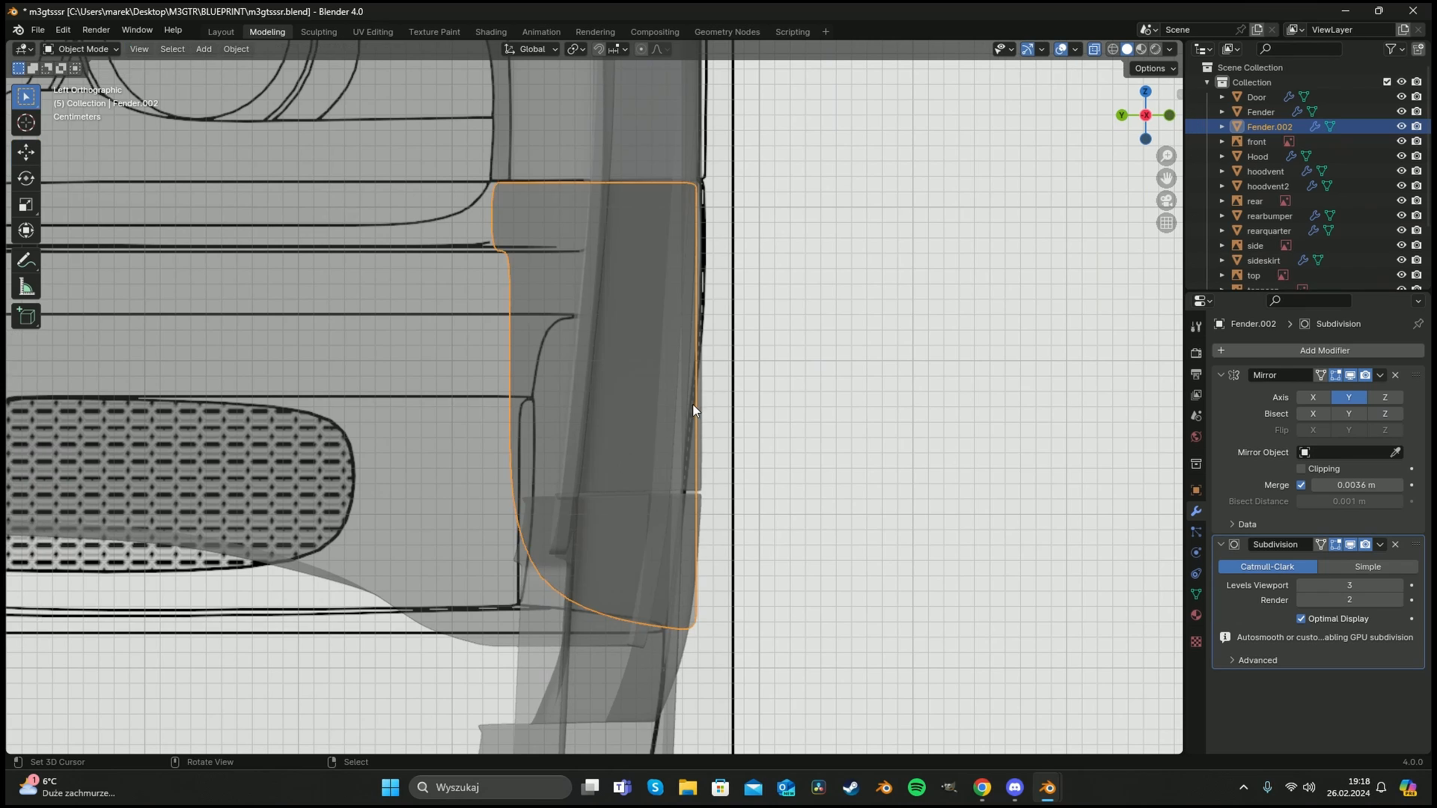
middle_drag(696, 407, 794, 424)
key(Tab)
key(a)
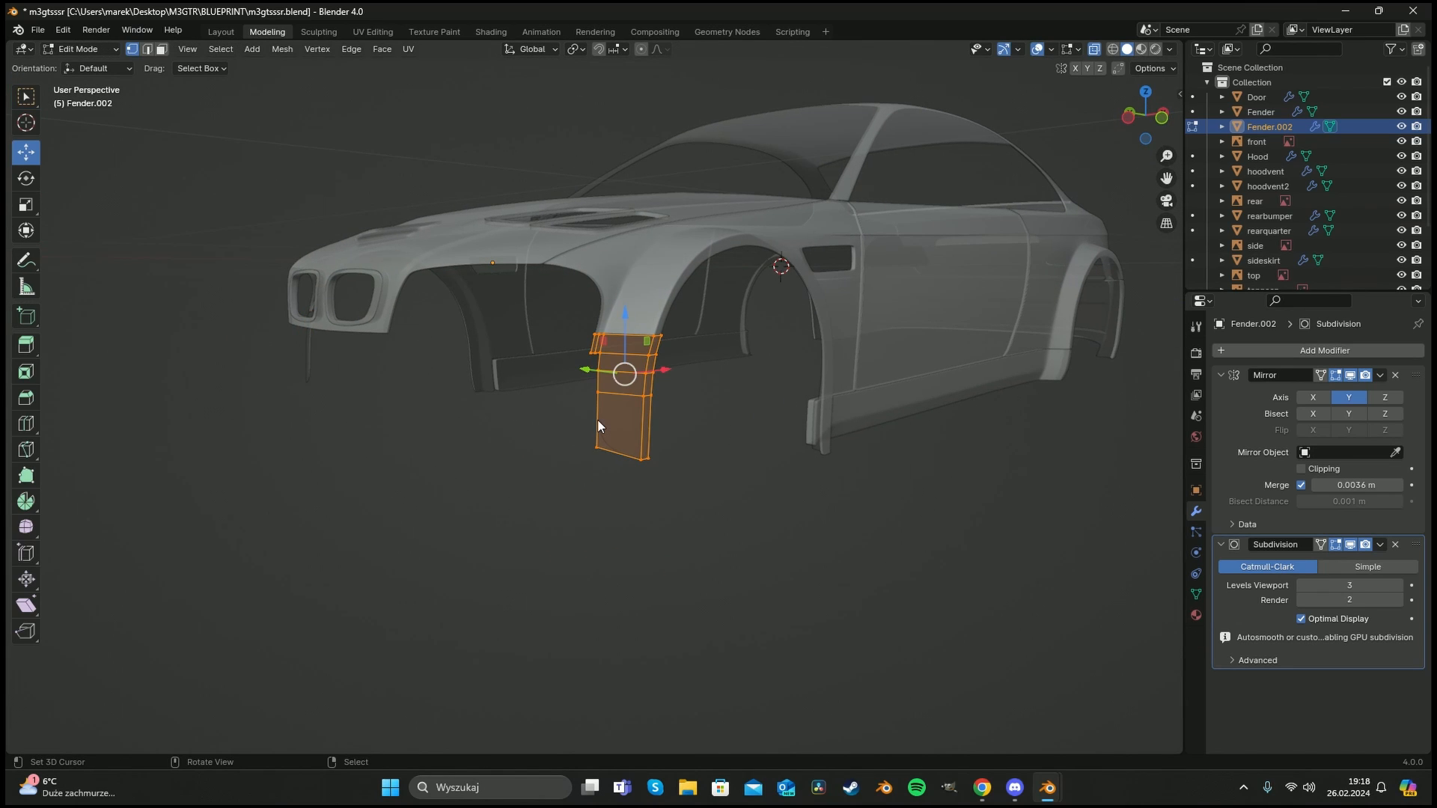
key(alt+n)
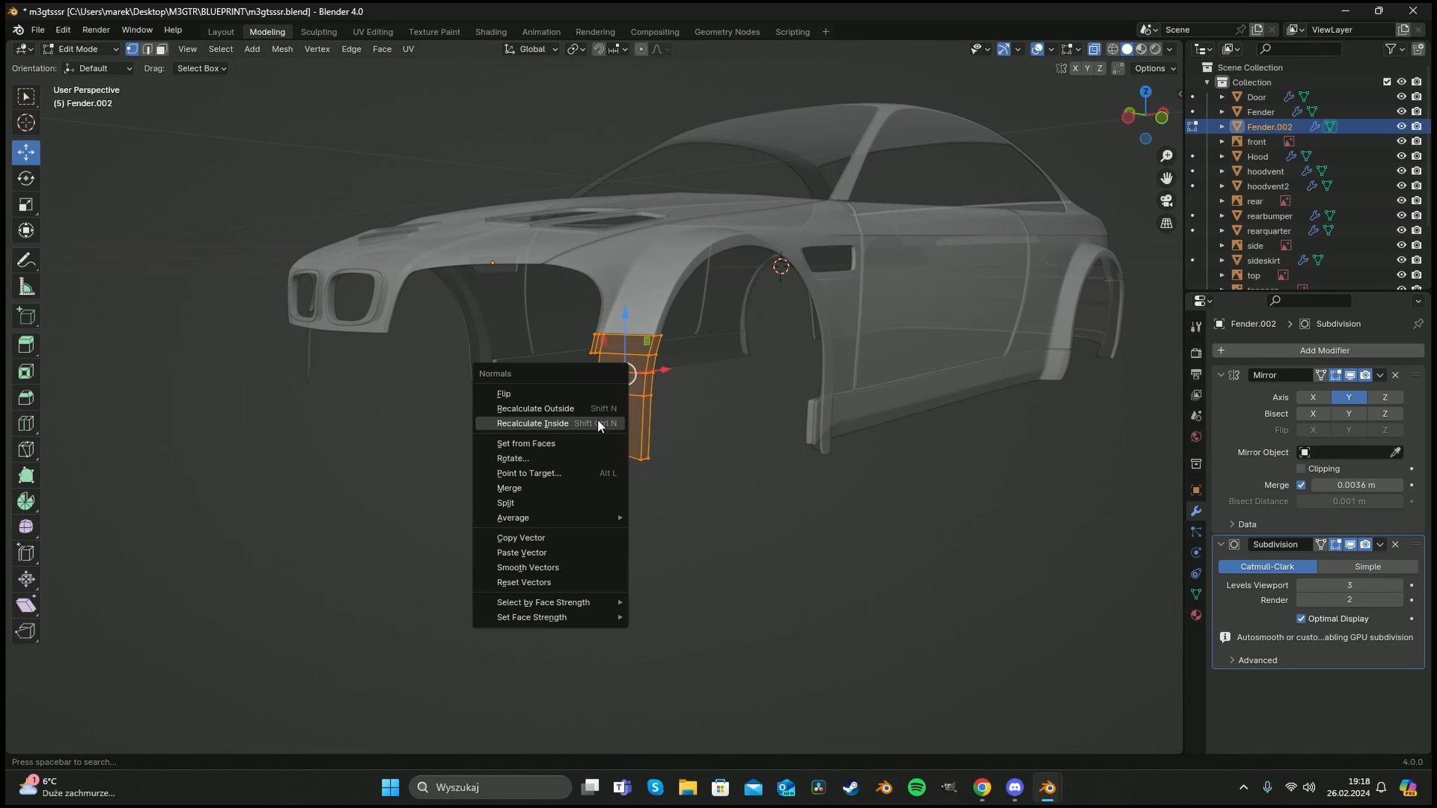
click(594, 406)
key(a)
key(a)
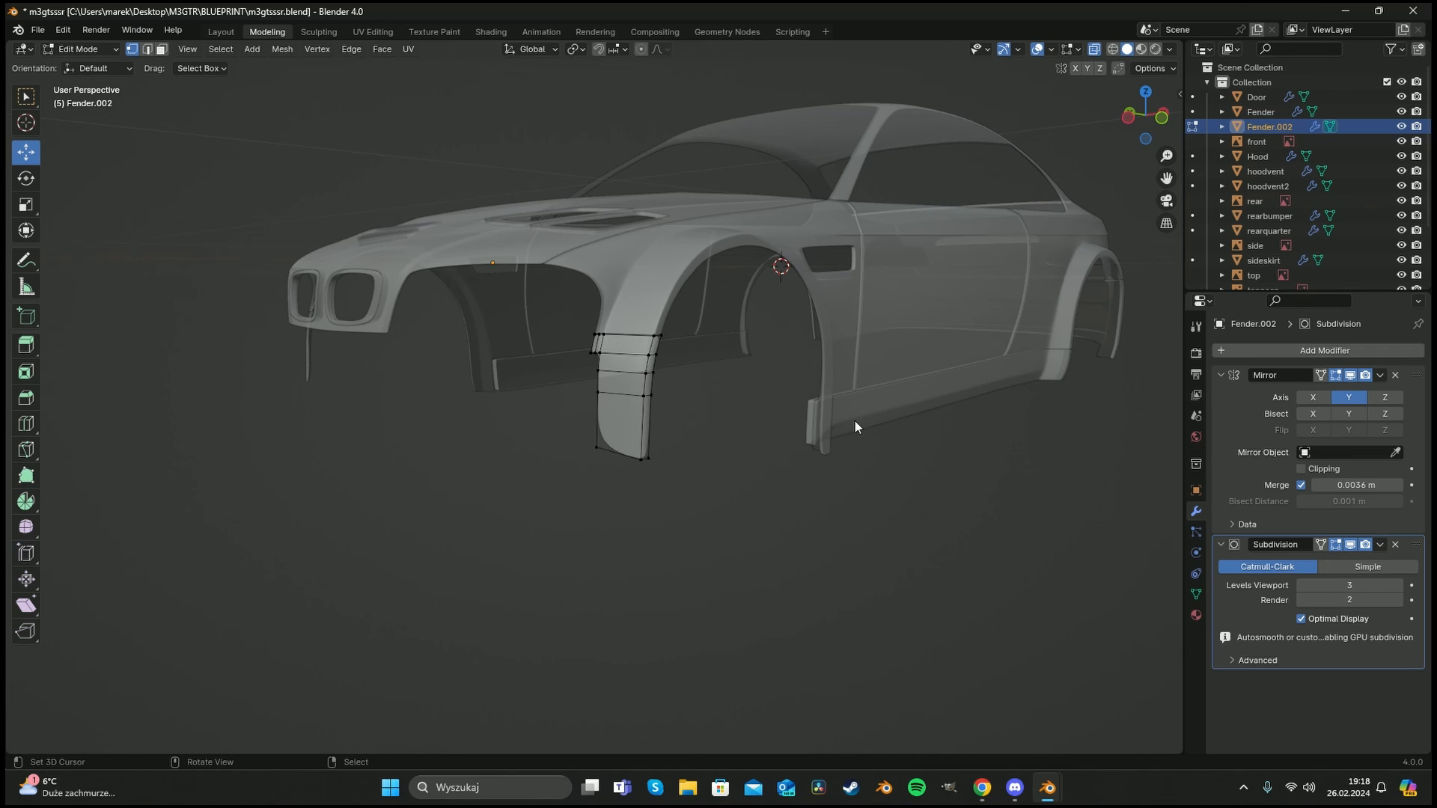
Return to Object Mode and select all objects.
middle_drag(733, 372, 747, 363)
key(Tab)
key(a)
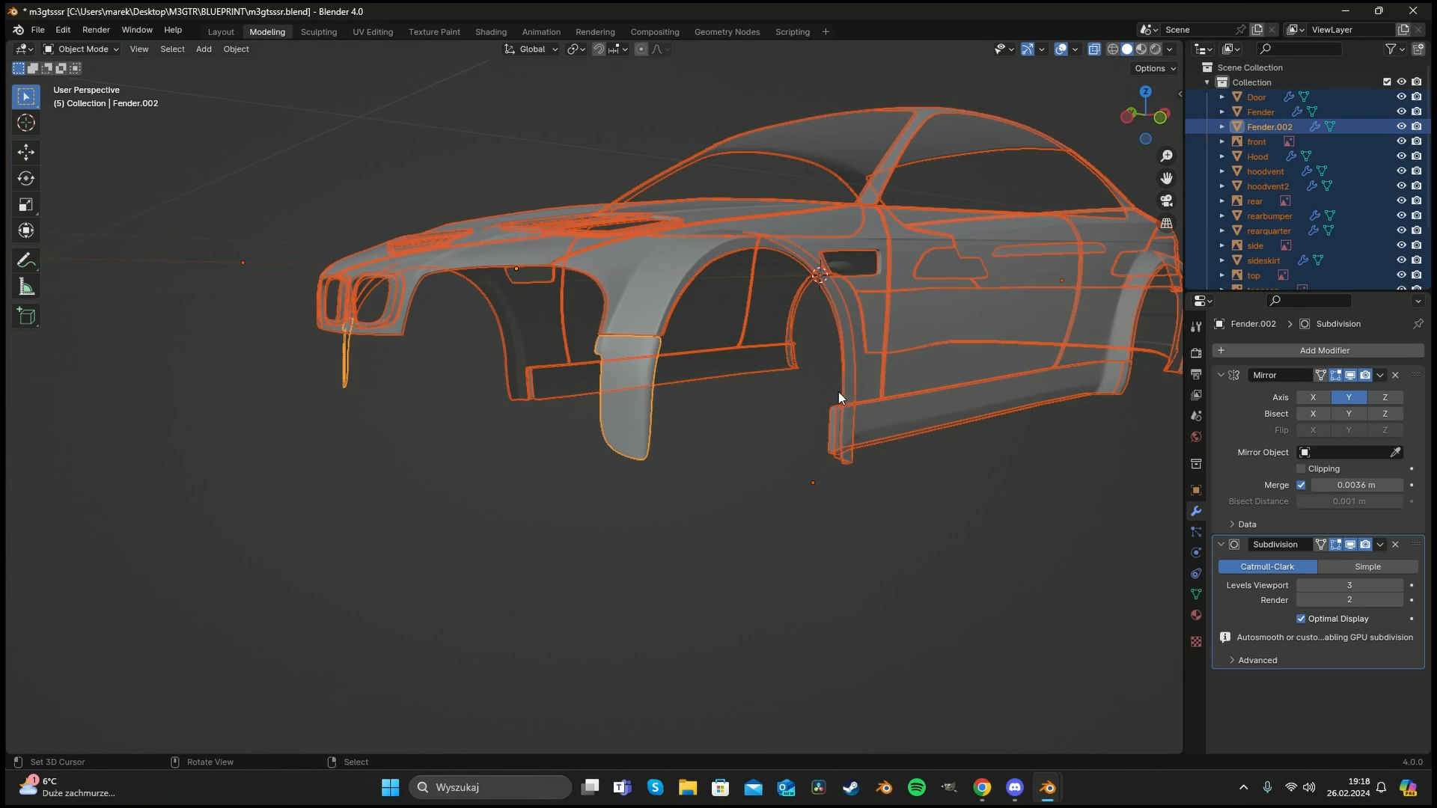
Hide the door, fender, rear quarter, side skirt, rear bumper and trunk parts, keeping the hood parts and new bumper piece.
click(907, 418)
shift+right_click(871, 329)
shift+right_click(928, 308)
shift+right_click(1123, 267)
shift+right_click(1159, 335)
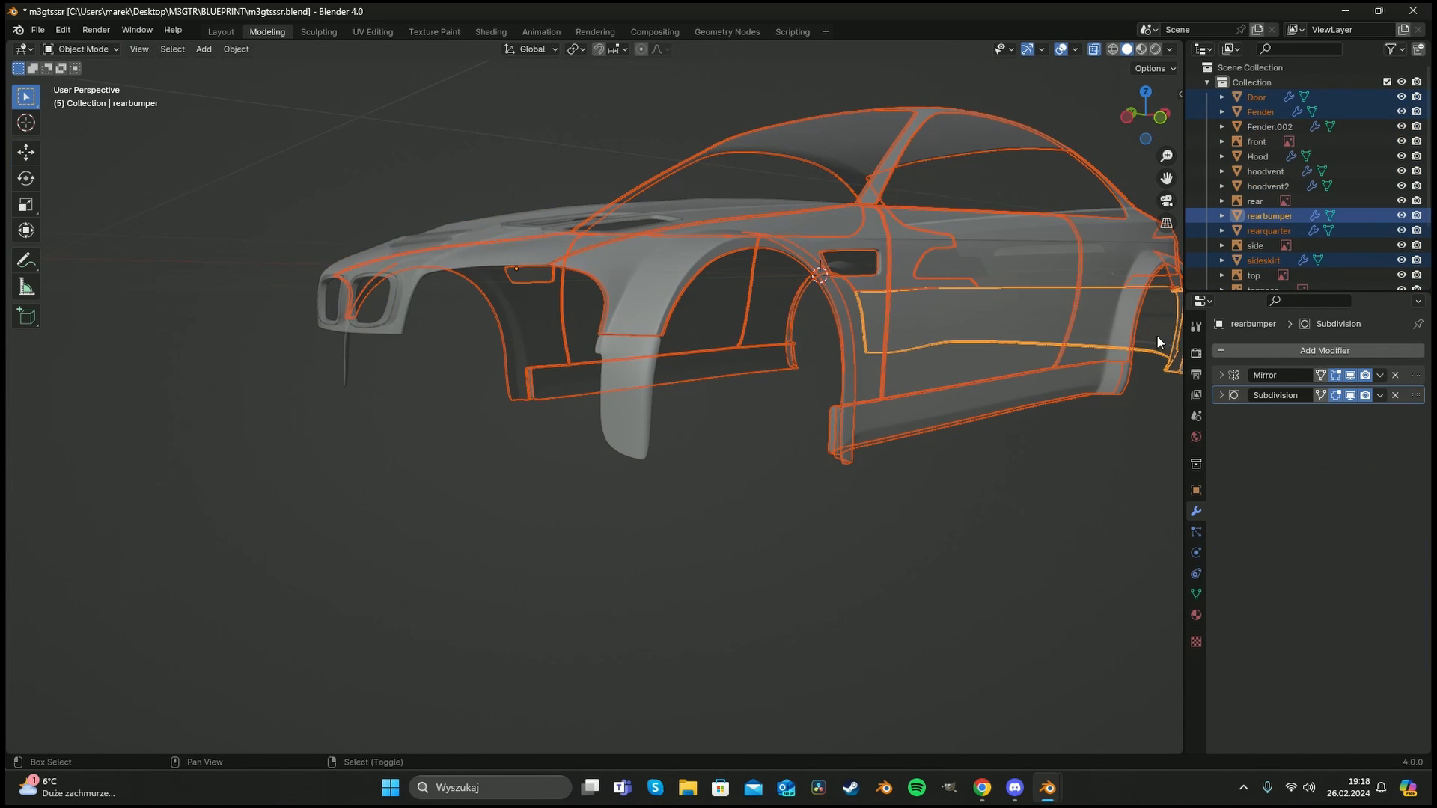
scroll(1066, 356, down, 3)
shift+middle_drag(876, 350, 900, 392)
scroll(832, 355, up, 2)
scroll(834, 357, down, 2)
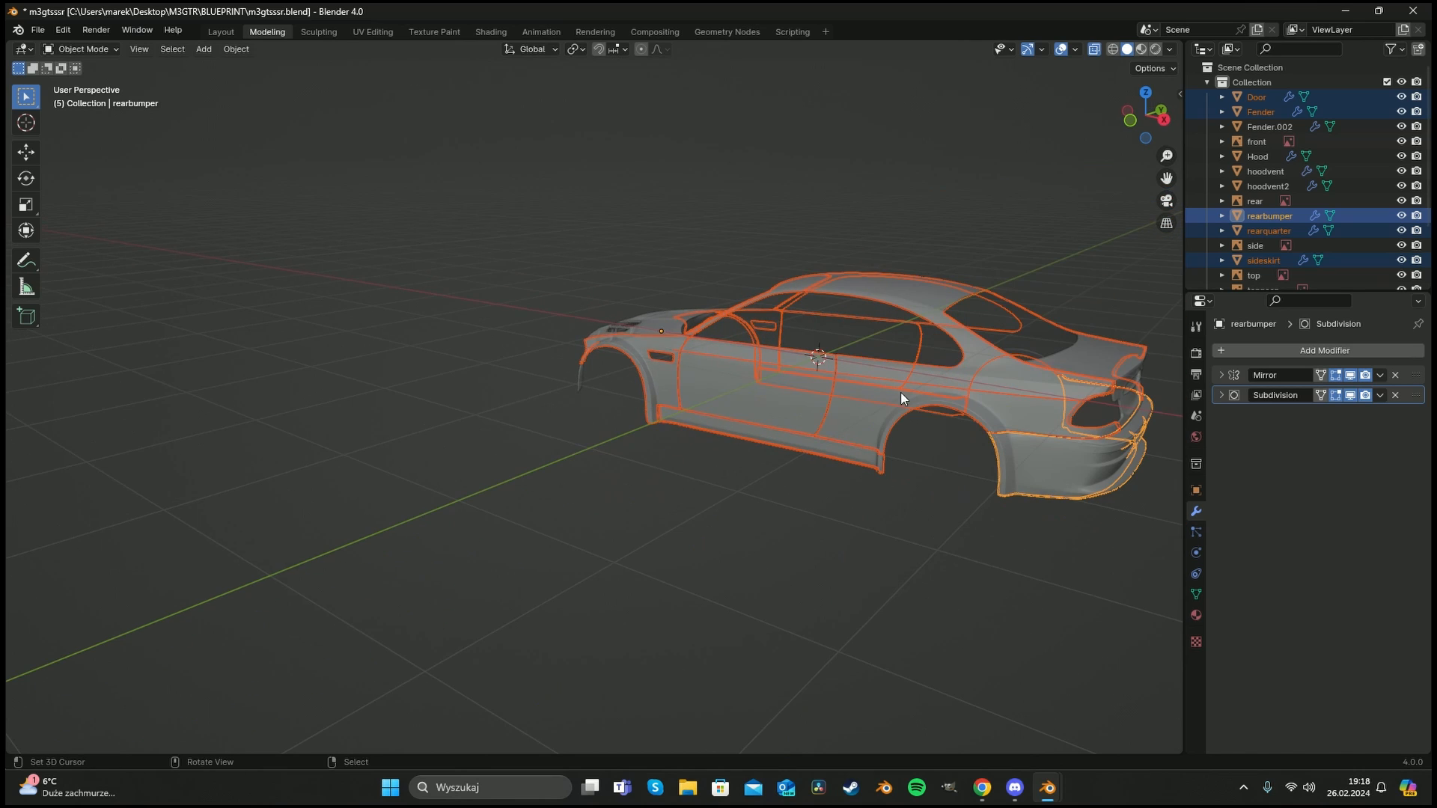
shift+right_click(1125, 410)
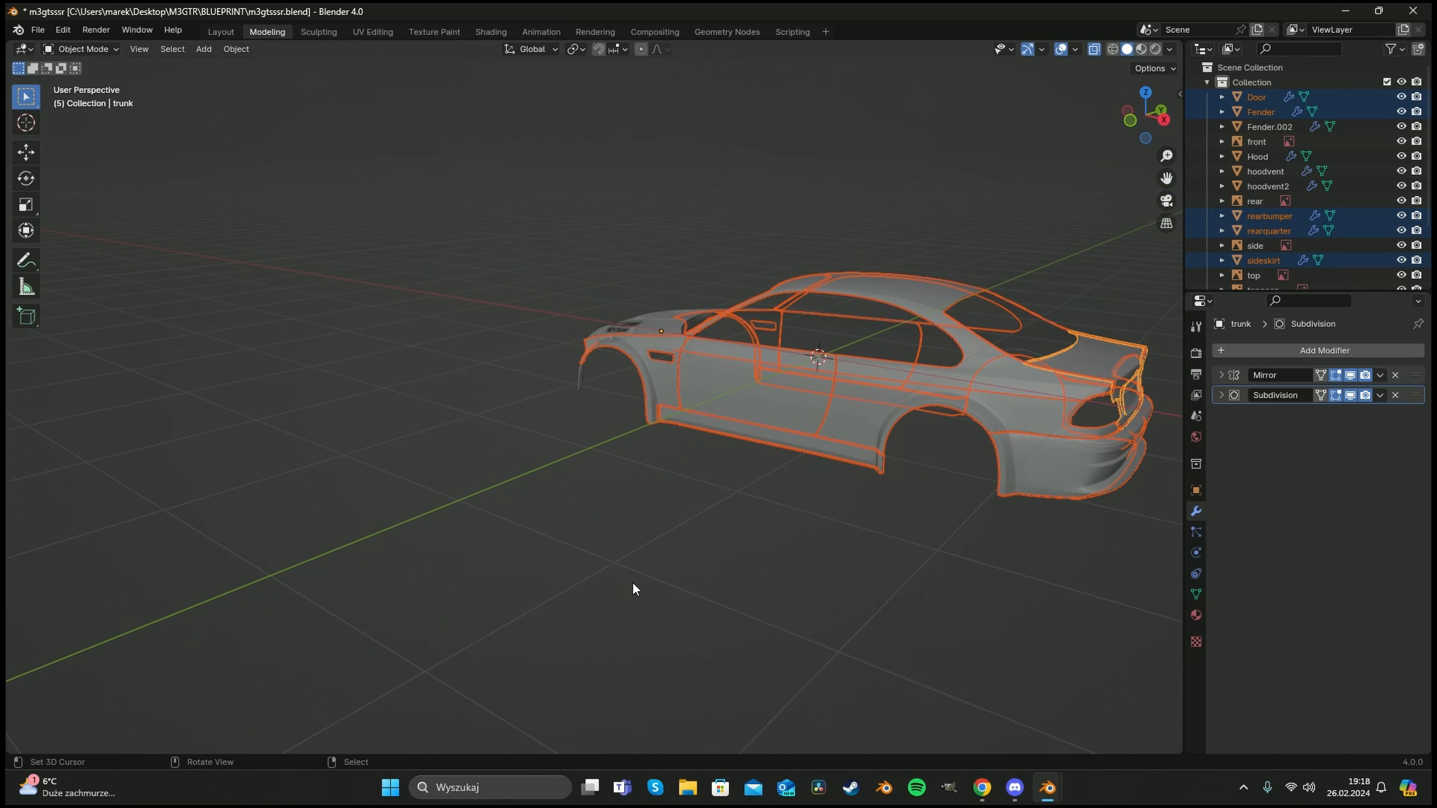
key(x)
scroll(696, 457, down, 2)
middle_drag(687, 455, 771, 452)
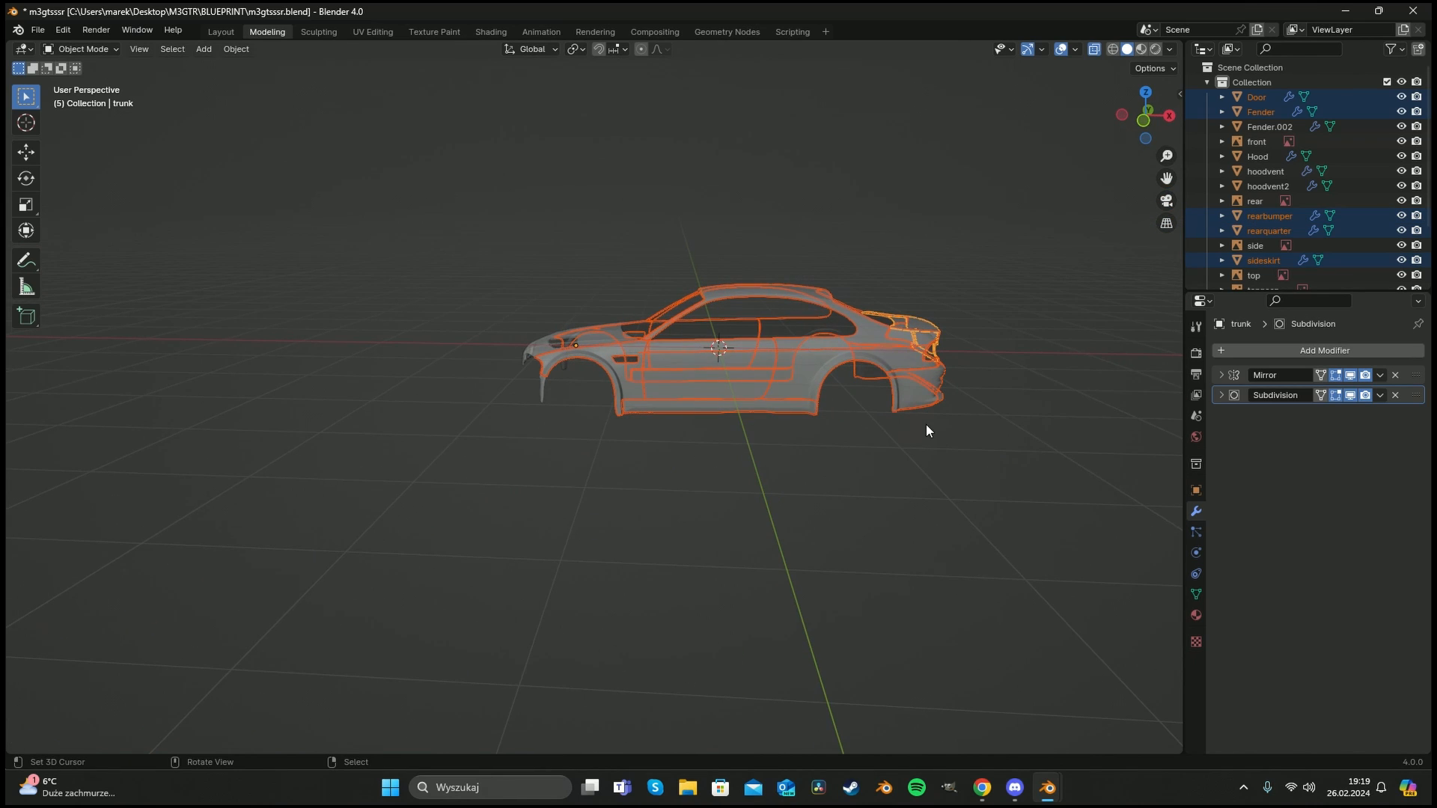
key(h)
middle_drag(568, 402, 642, 390)
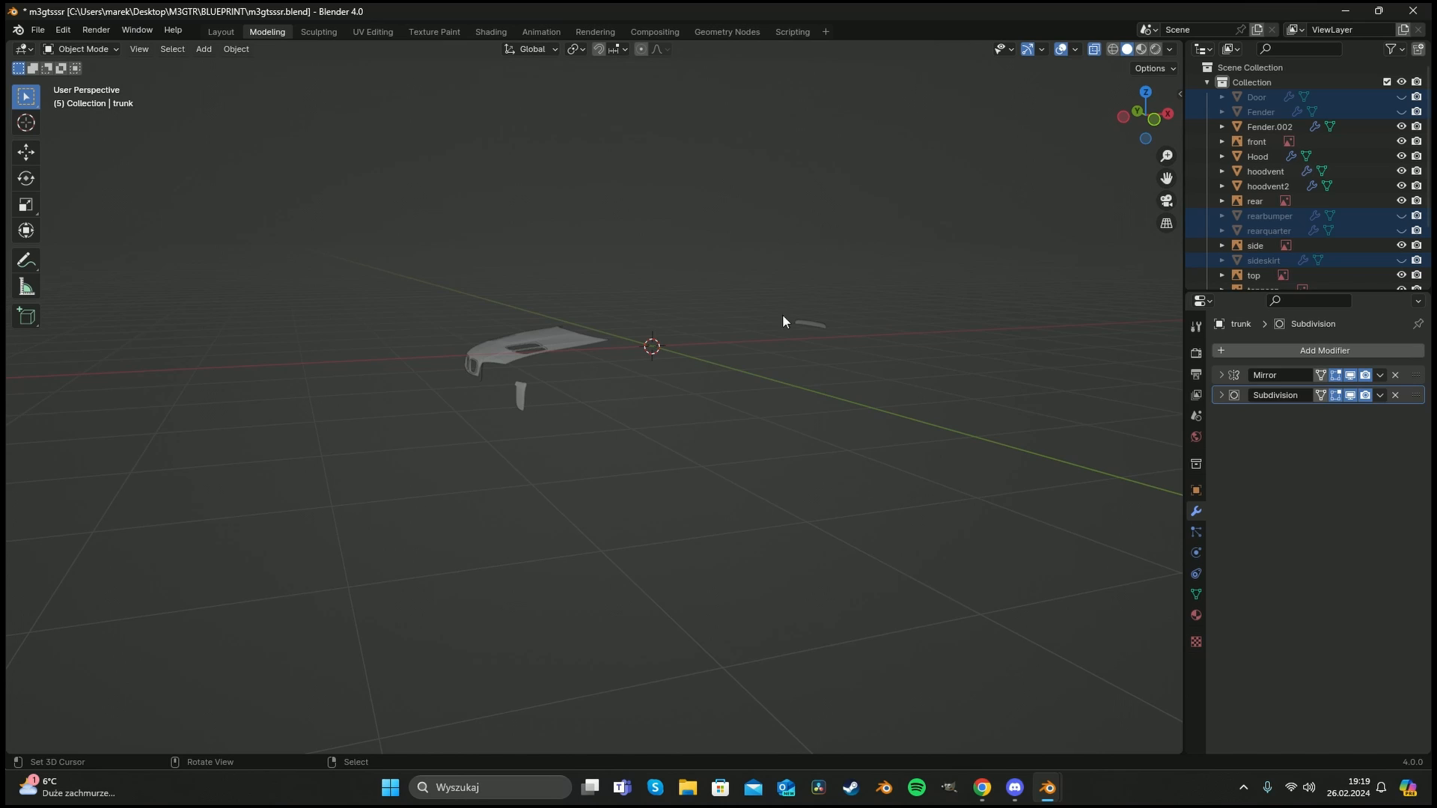
right_click(820, 324)
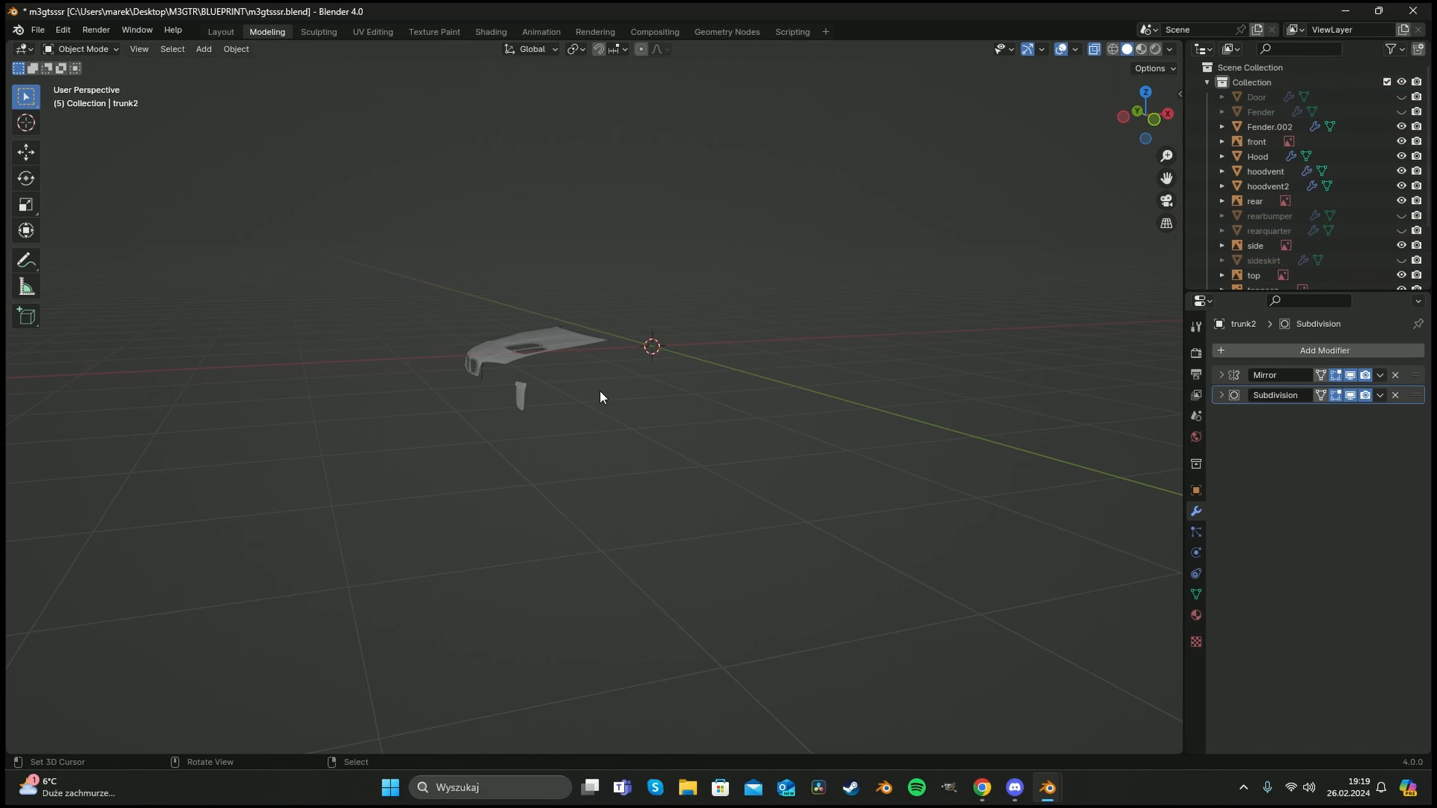
Align the view with the front blueprint and open the bumper corner piece in Edit Mode.
key(KP_1)
scroll(576, 384, up, 4)
key(ctrl+KP_3)
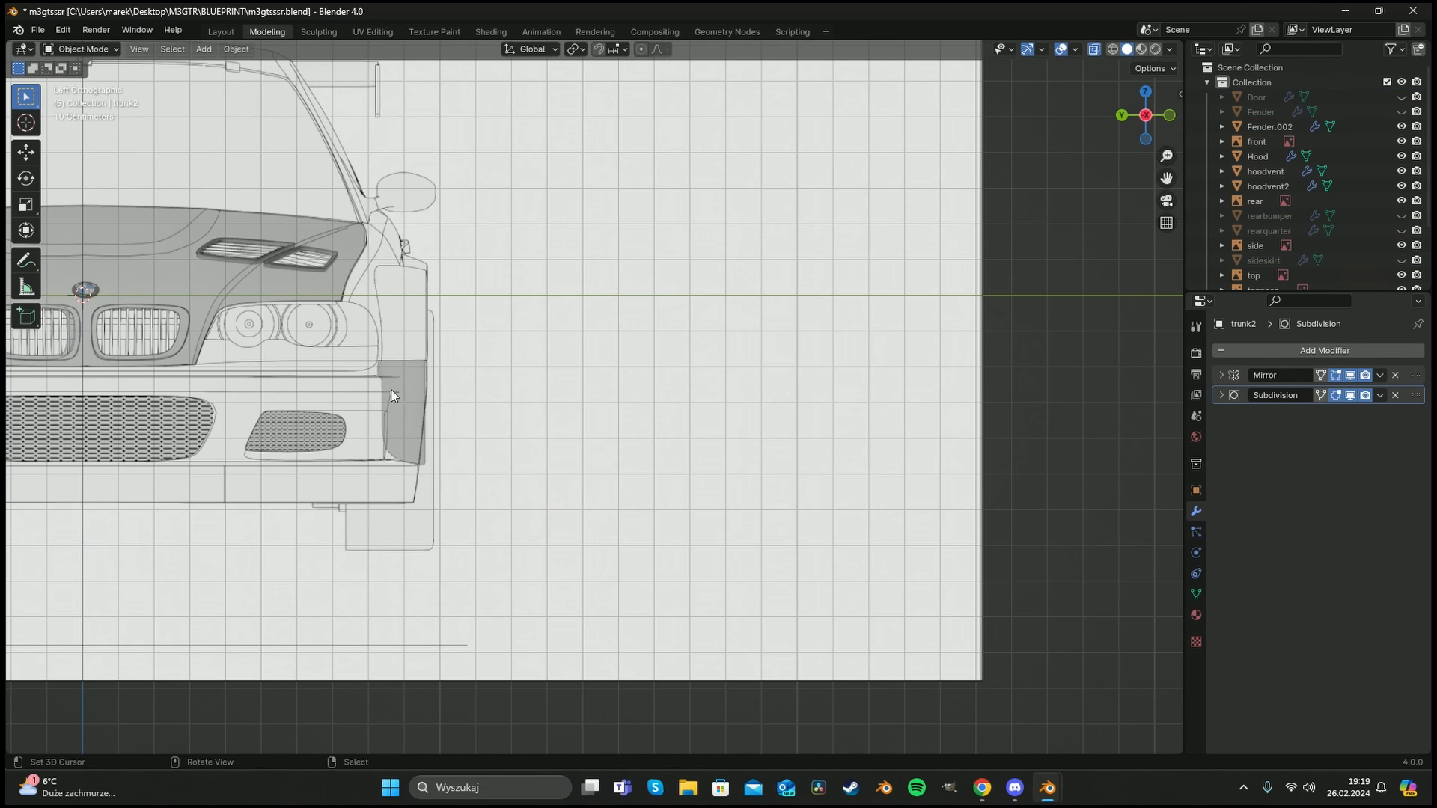
scroll(607, 323, down, 2)
scroll(724, 231, up, 4)
right_click(752, 438)
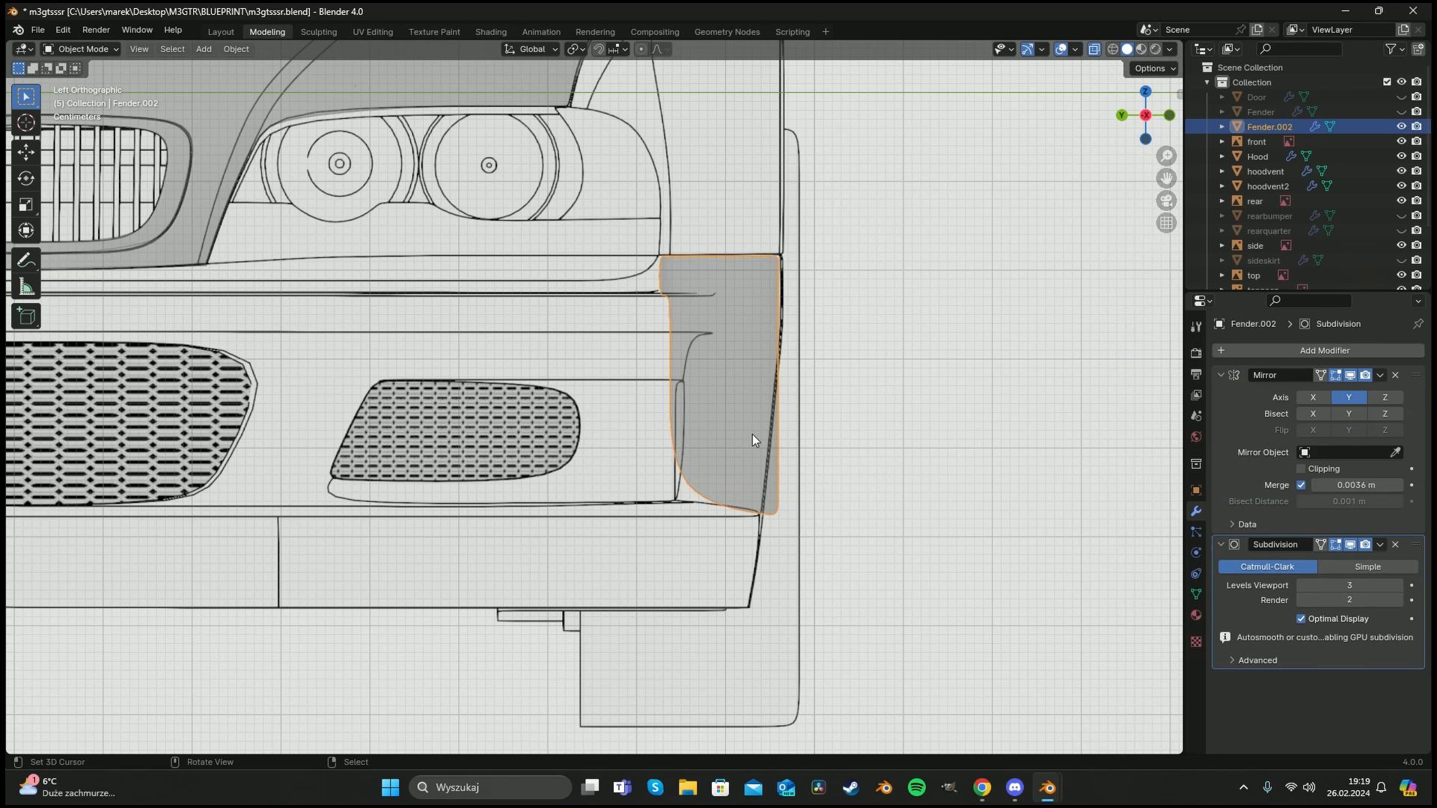
key(Tab)
Move the bumper piece's lower outer corner vertex onto the corner of the blueprint's bumper outline.
right_click(778, 515)
key(g)
key(g)
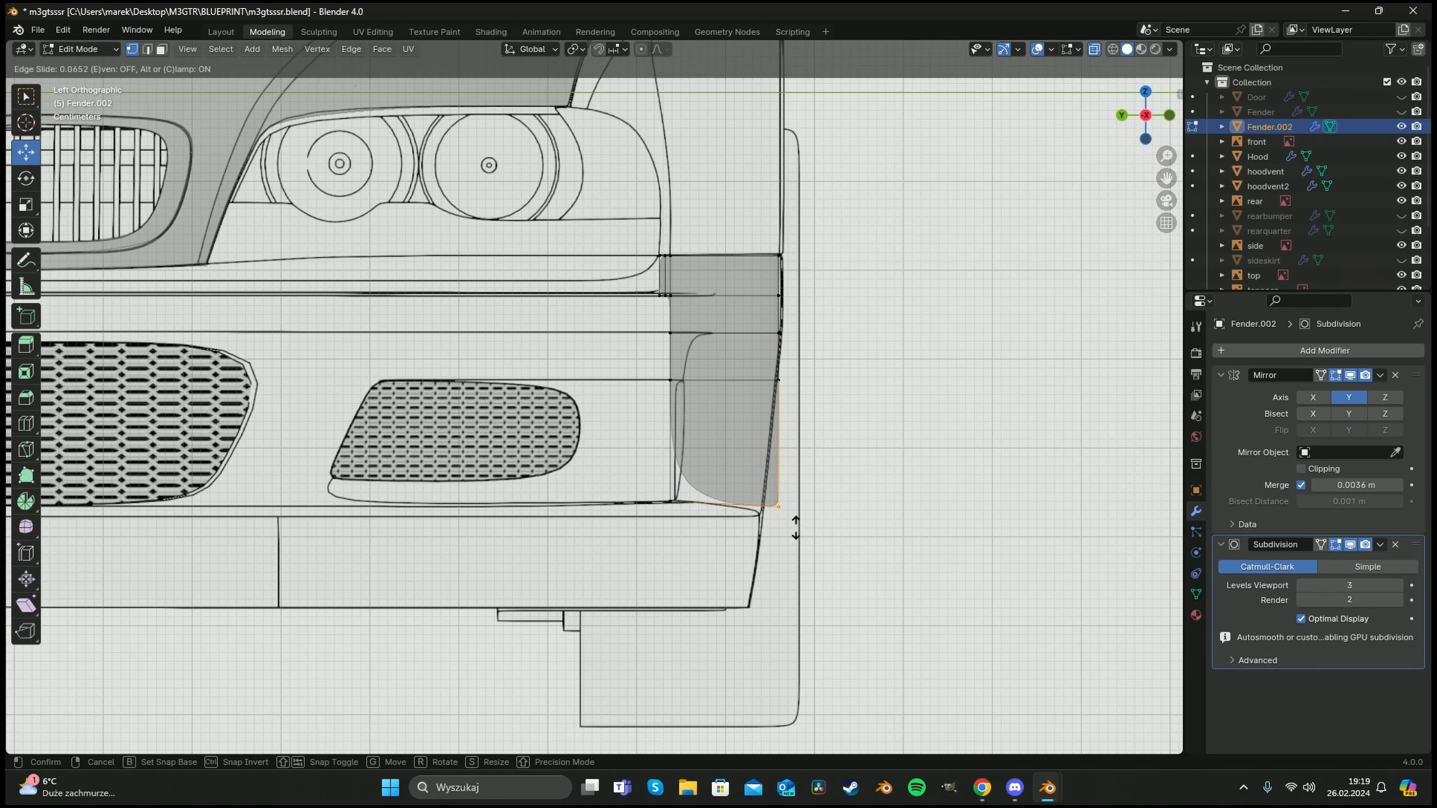
right_click(786, 533)
key(g)
click(790, 536)
key(a)
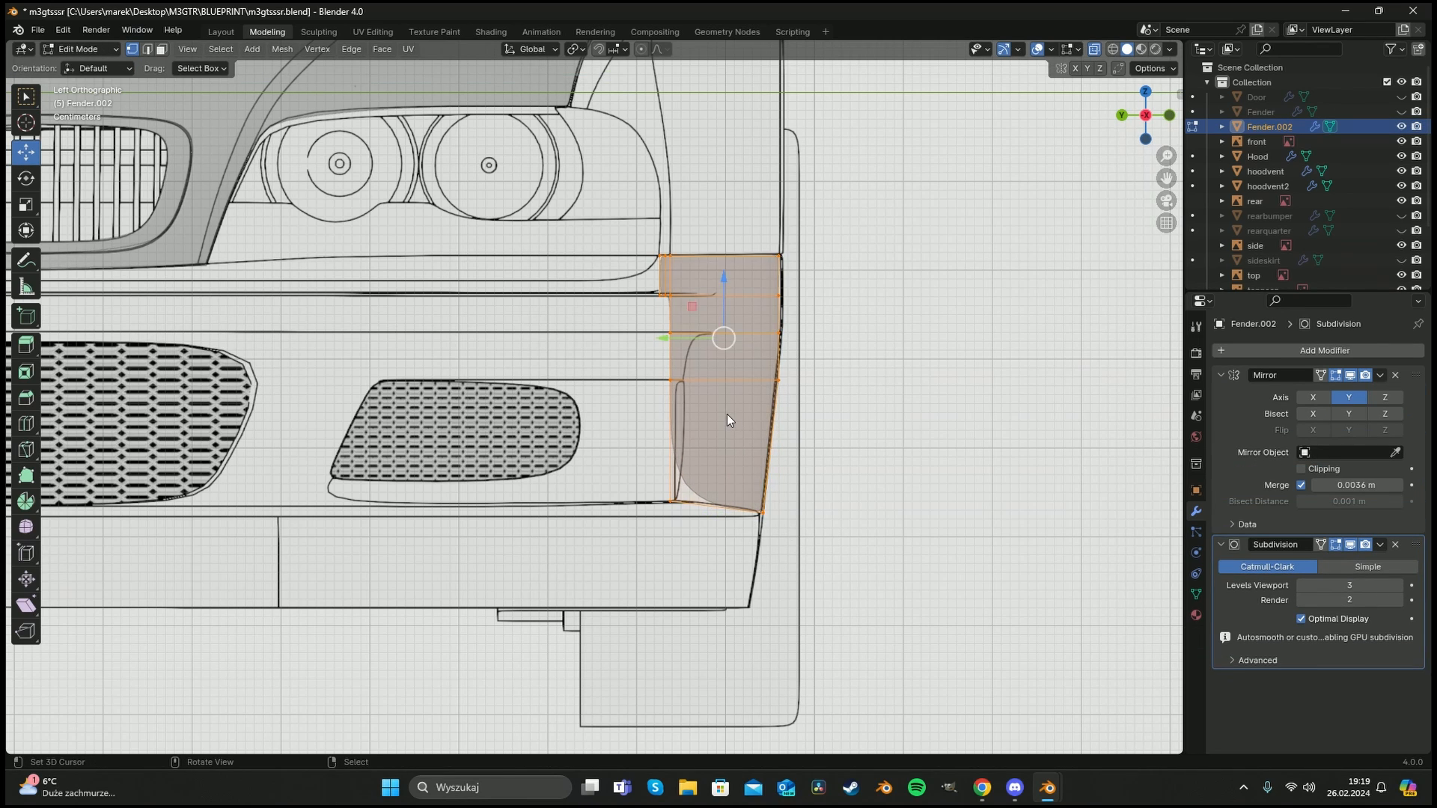
key(a)
Try to slide the two middle vertices of the piece's inner edge outward to the blueprint's crease curve.
scroll(668, 406, up, 3)
key(c)
drag(720, 301, 725, 374)
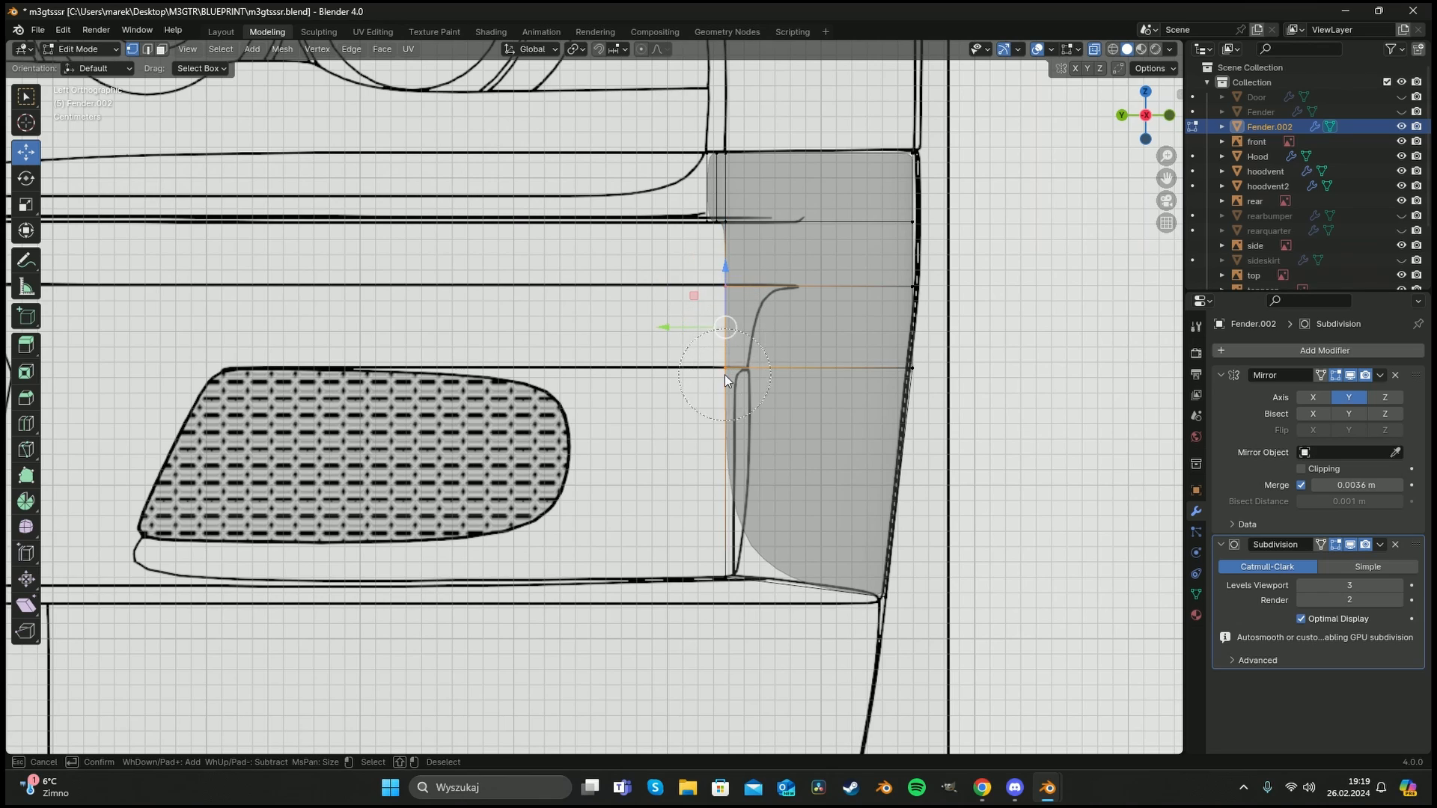
key(Escape)
key(g)
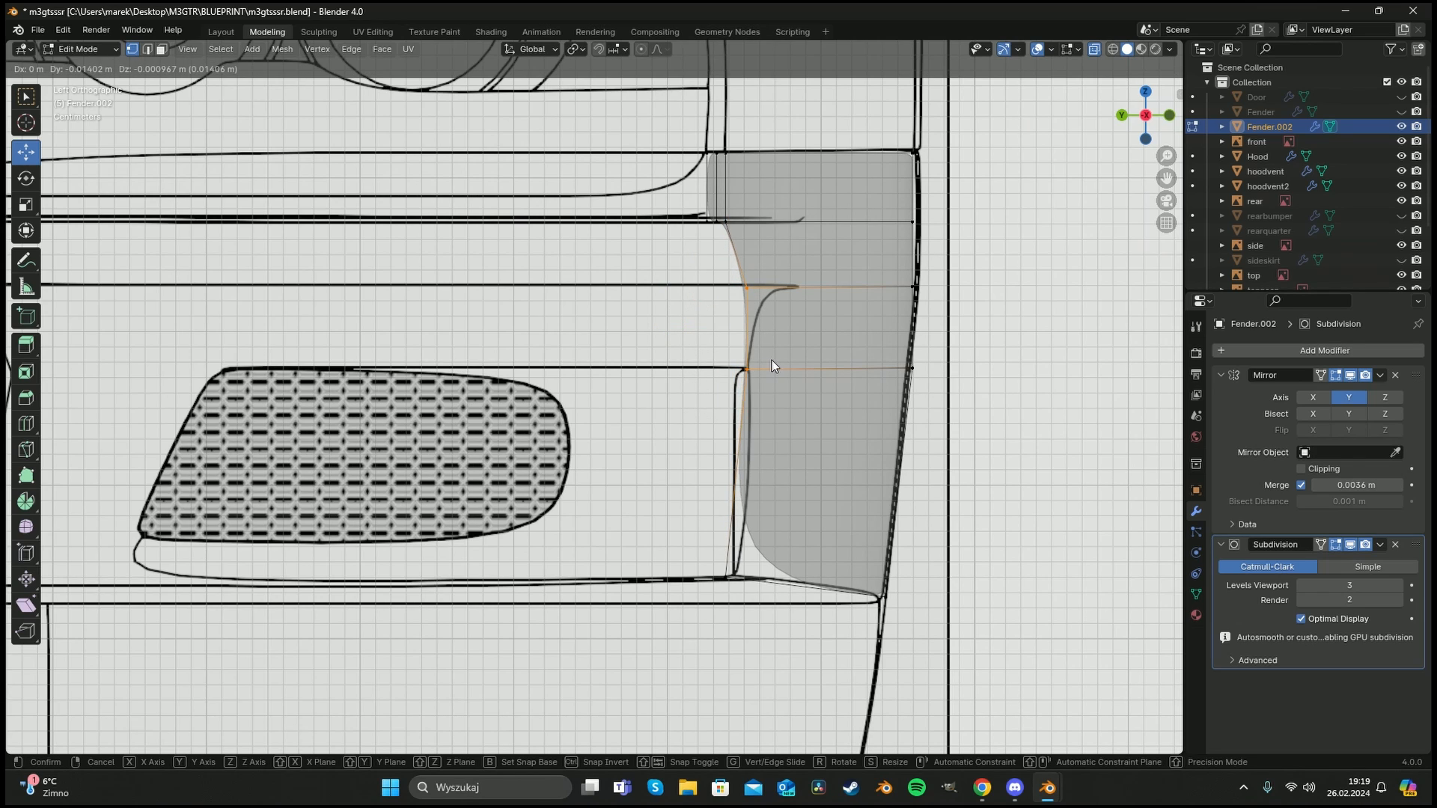
right_click(771, 360)
key(g)
key(g)
click(781, 362)
key(a)
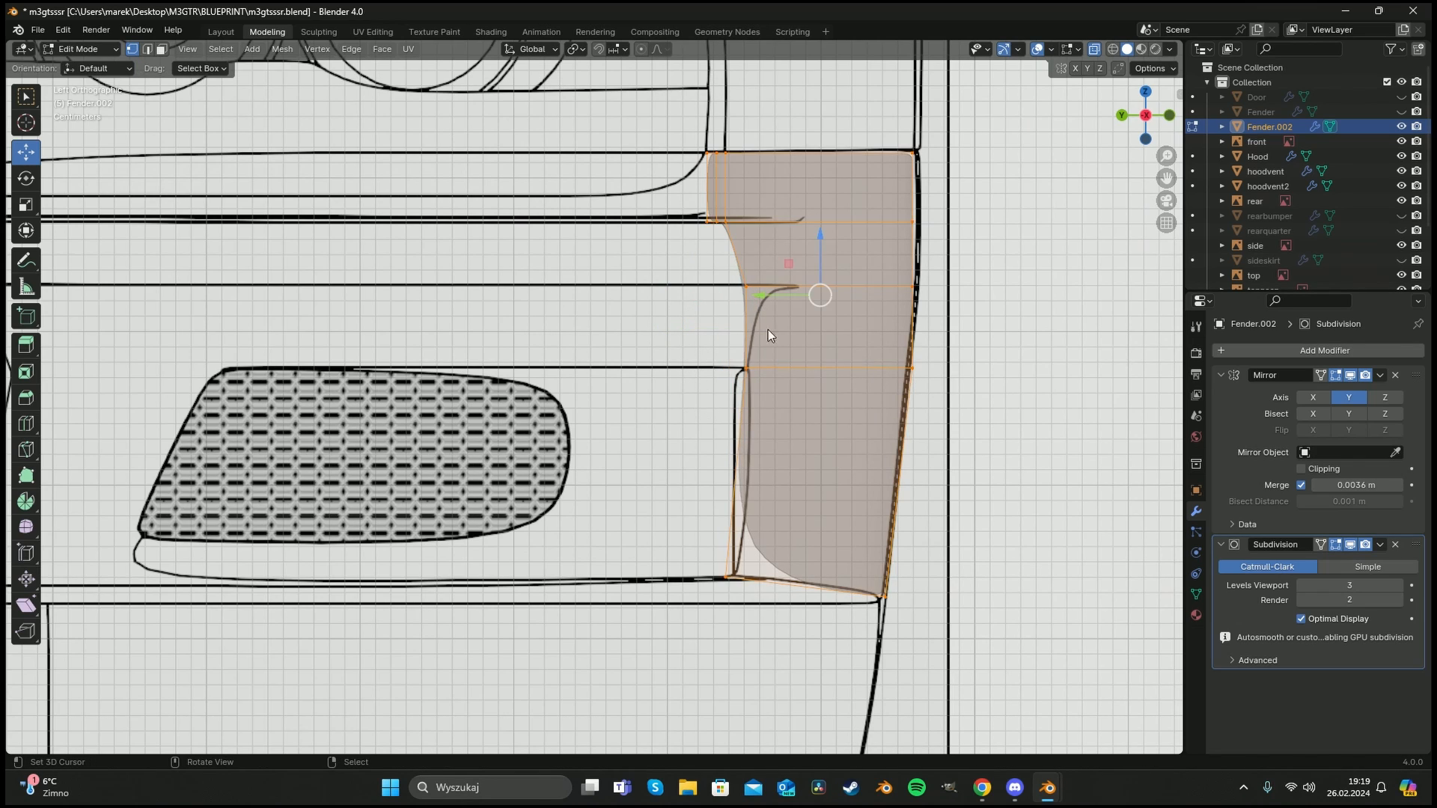
key(a)
Remove the Subdivision modifier from the bumper piece and undo the slide of its inner-edge vertices.
click(1395, 544)
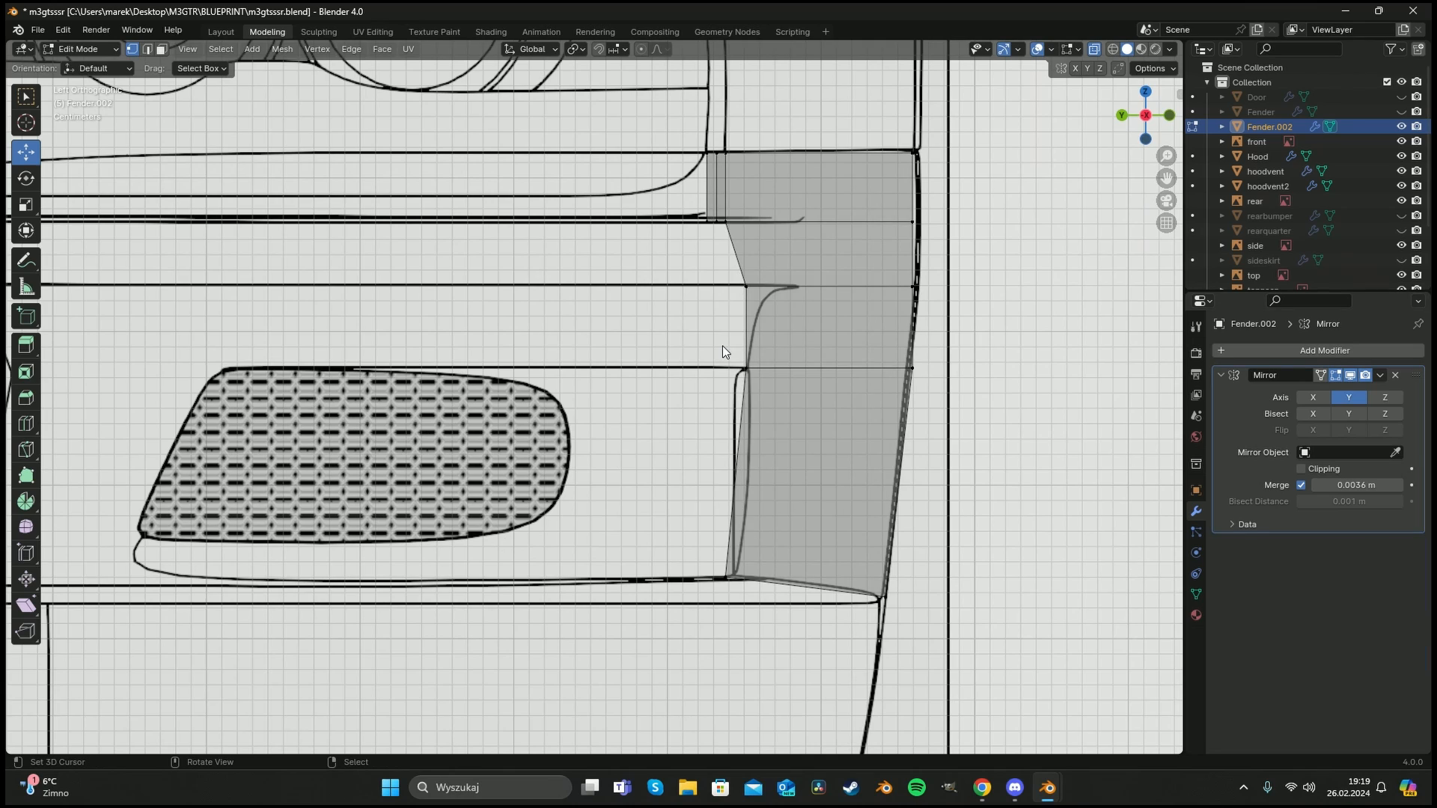
click(744, 289)
key(ctrl+z)
key(ctrl+z)
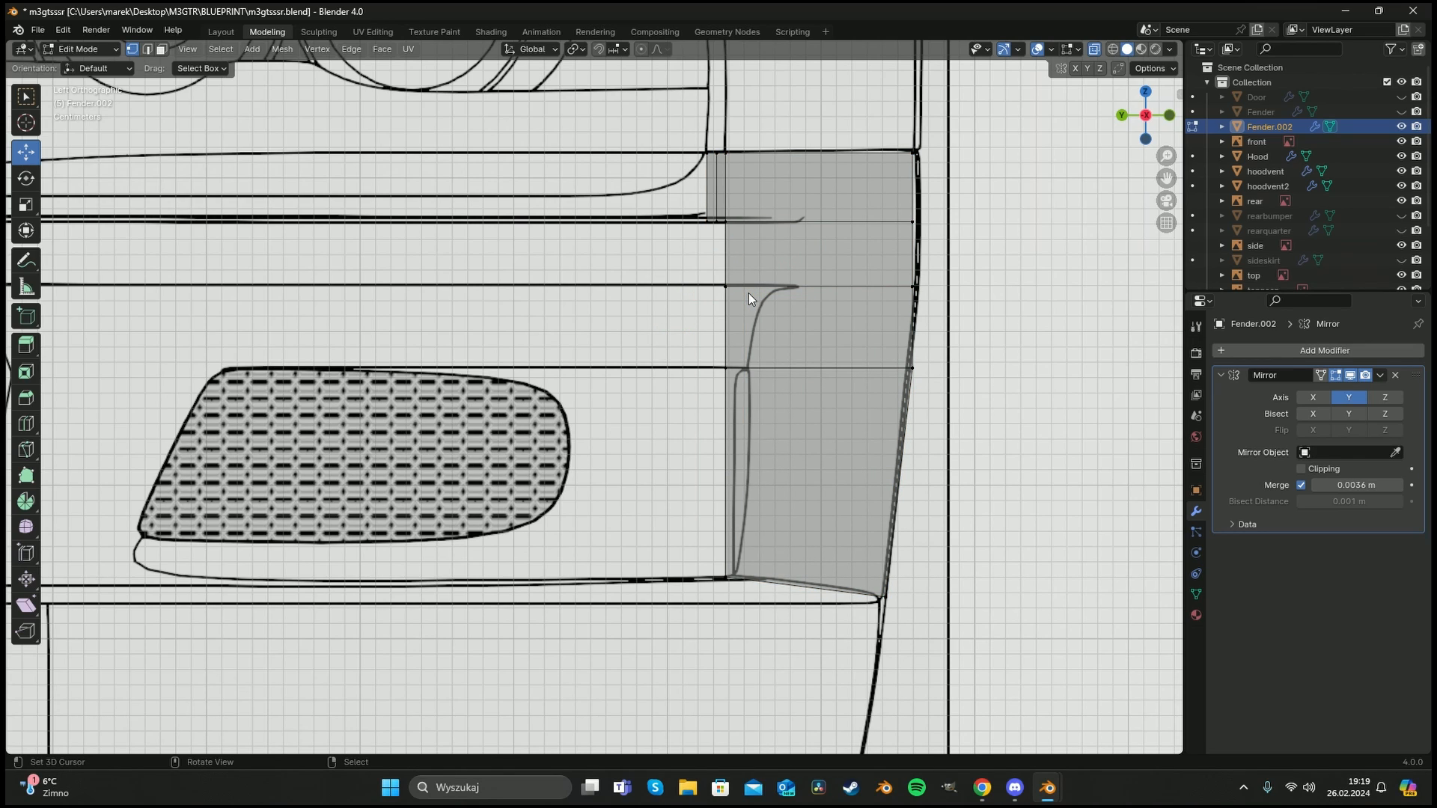
Add a vertical loop cut through the bumper piece at the outer end of the blueprint's crease lines.
key(ctrl+r)
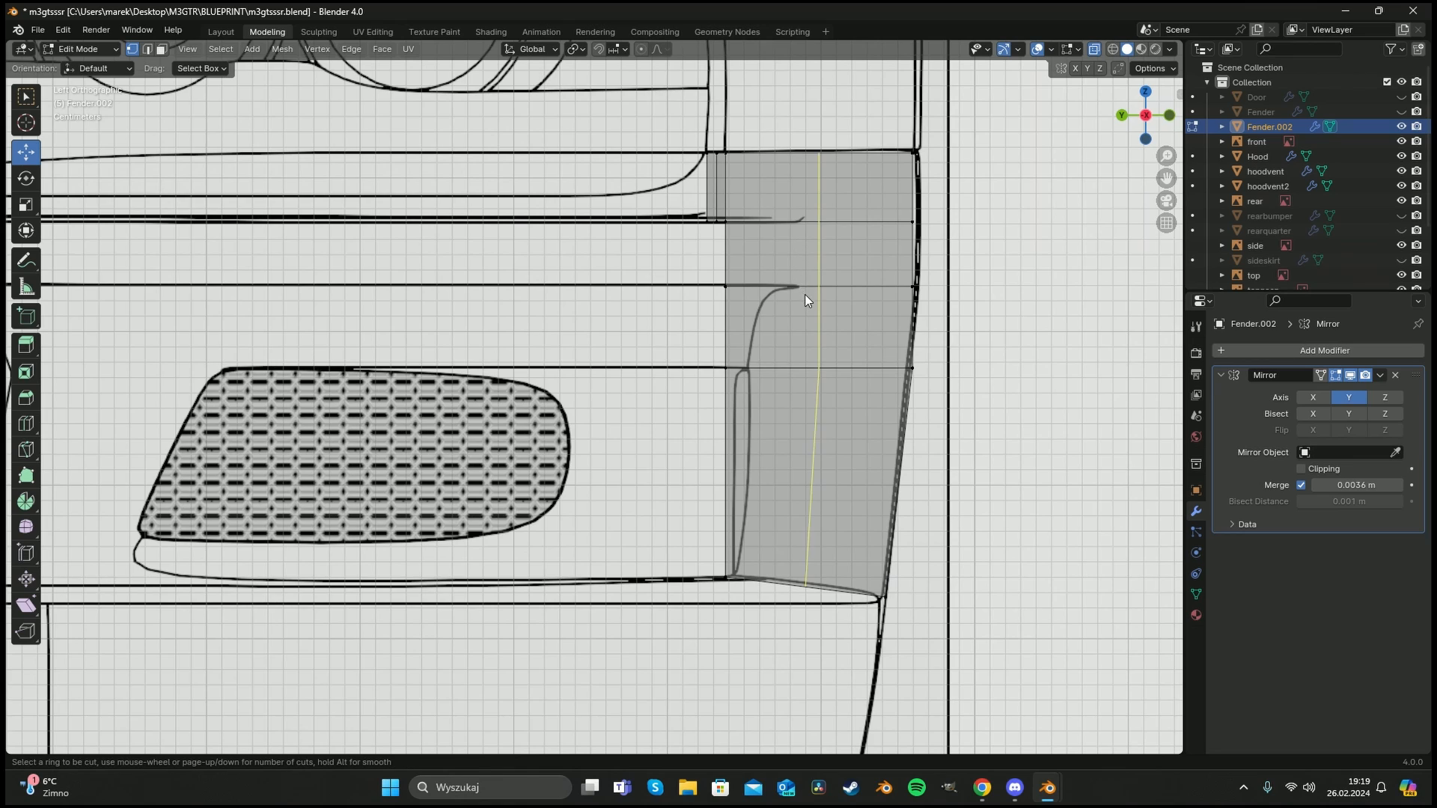
click(804, 297)
click(786, 304)
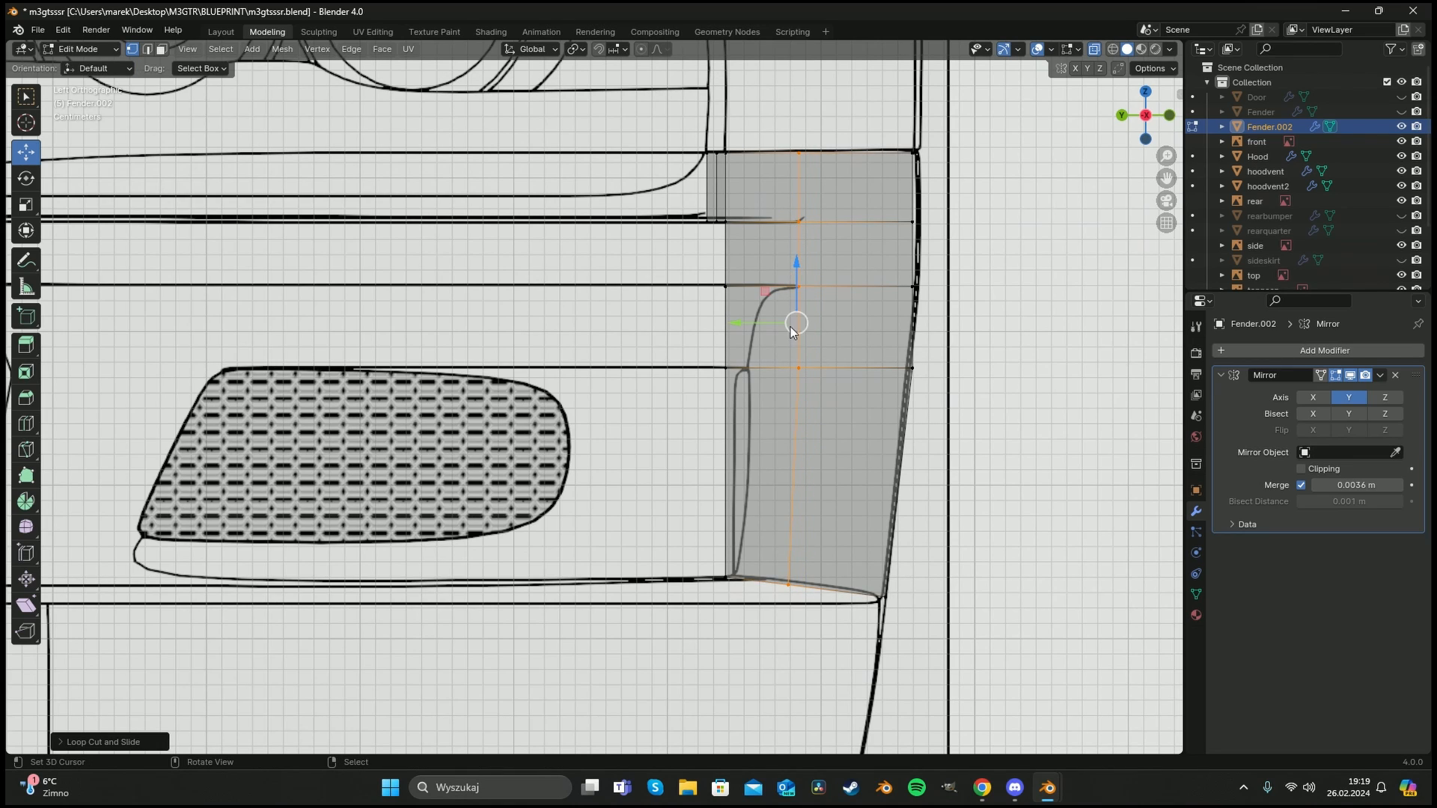
click(763, 222)
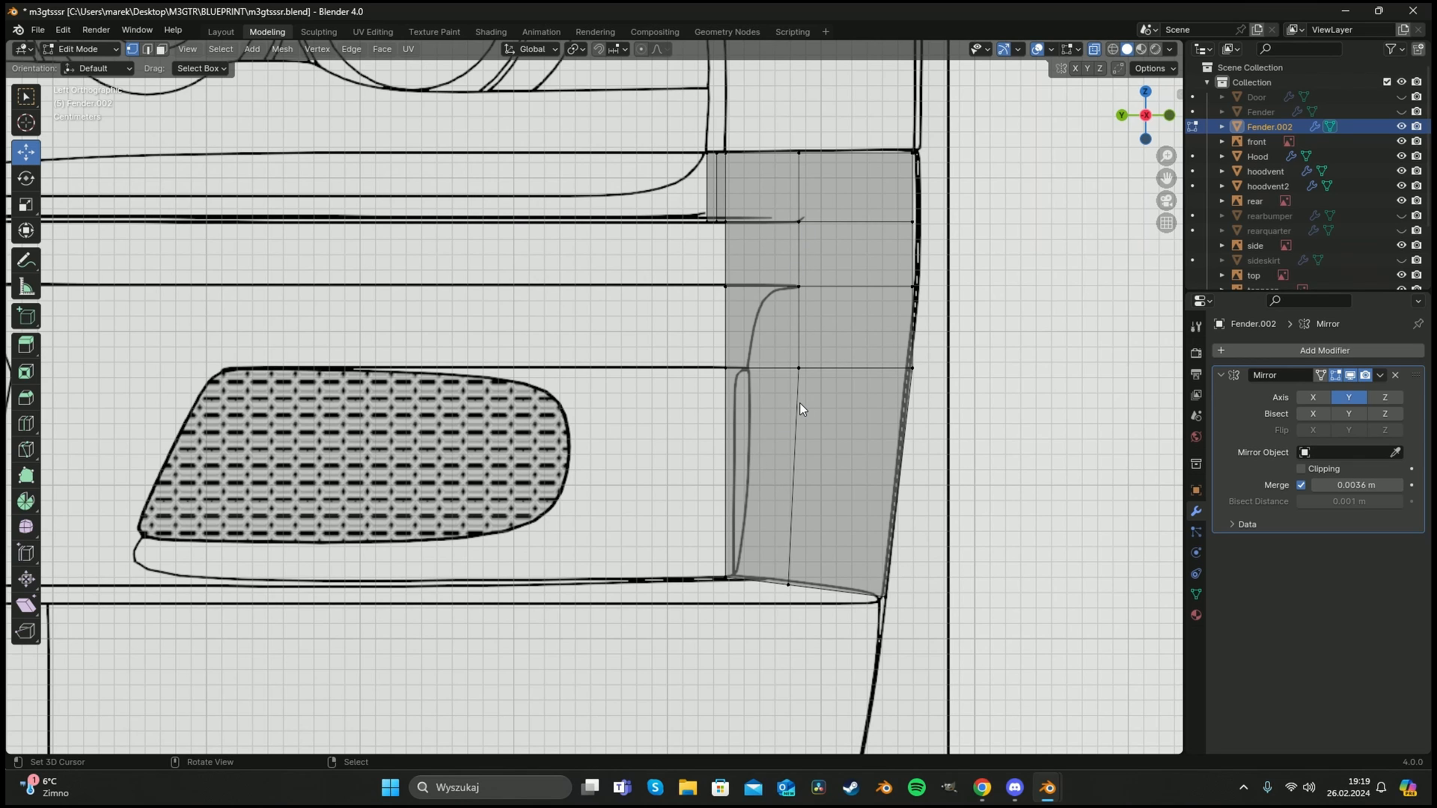
In the side view, select the piece's front-edge vertices below the upper crease plus its bottom vertices, and extrude them about 0.13 m forward.
key(KP_1)
scroll(675, 418, down, 6)
key(a)
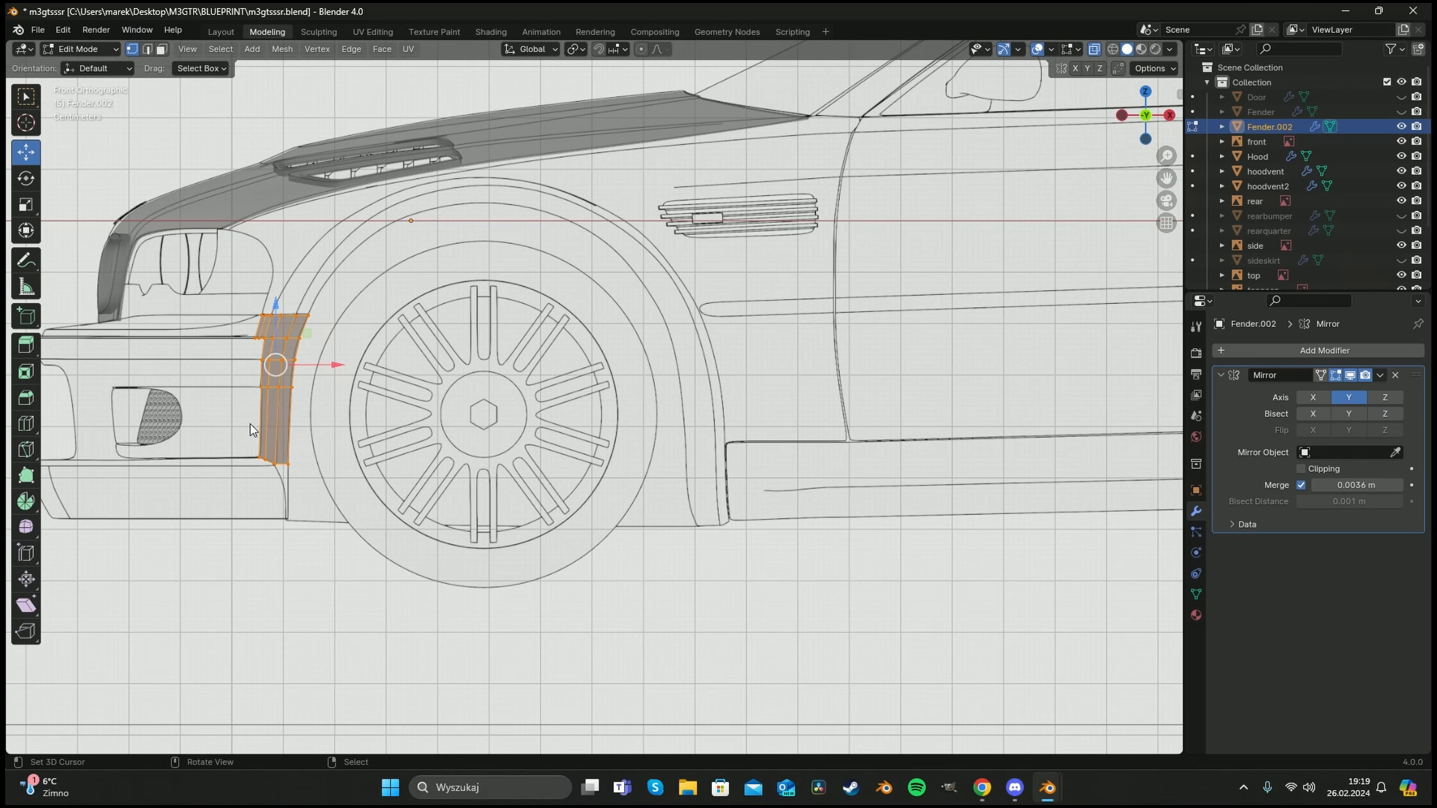
scroll(250, 423, up, 7)
key(alt+a)
key(c)
drag(509, 307, 502, 380)
key(Escape)
shift+middle_drag(361, 423, 658, 343)
shift+middle_drag(465, 263, 681, 293)
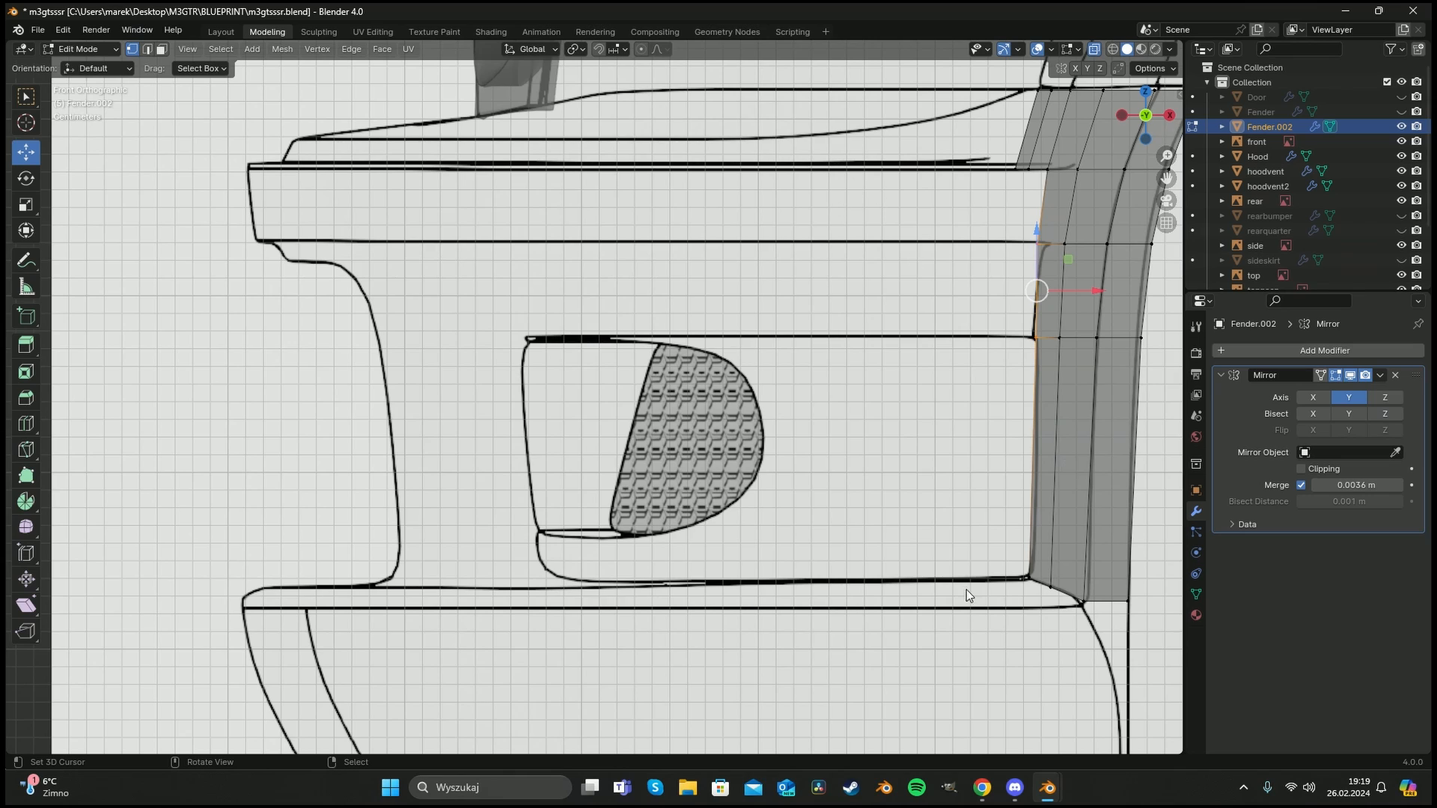
key(c)
drag(1022, 578, 1079, 602)
key(Escape)
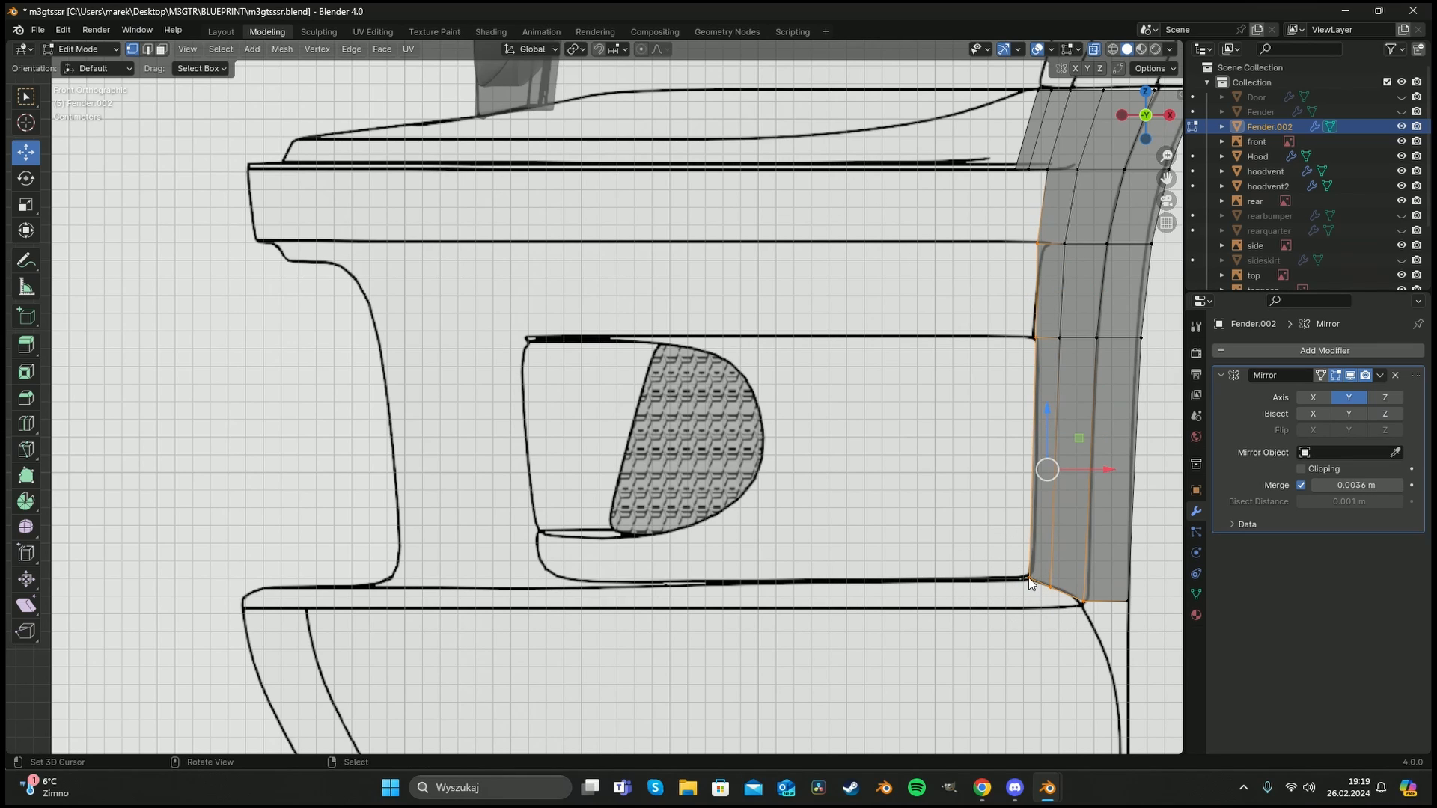
key(e)
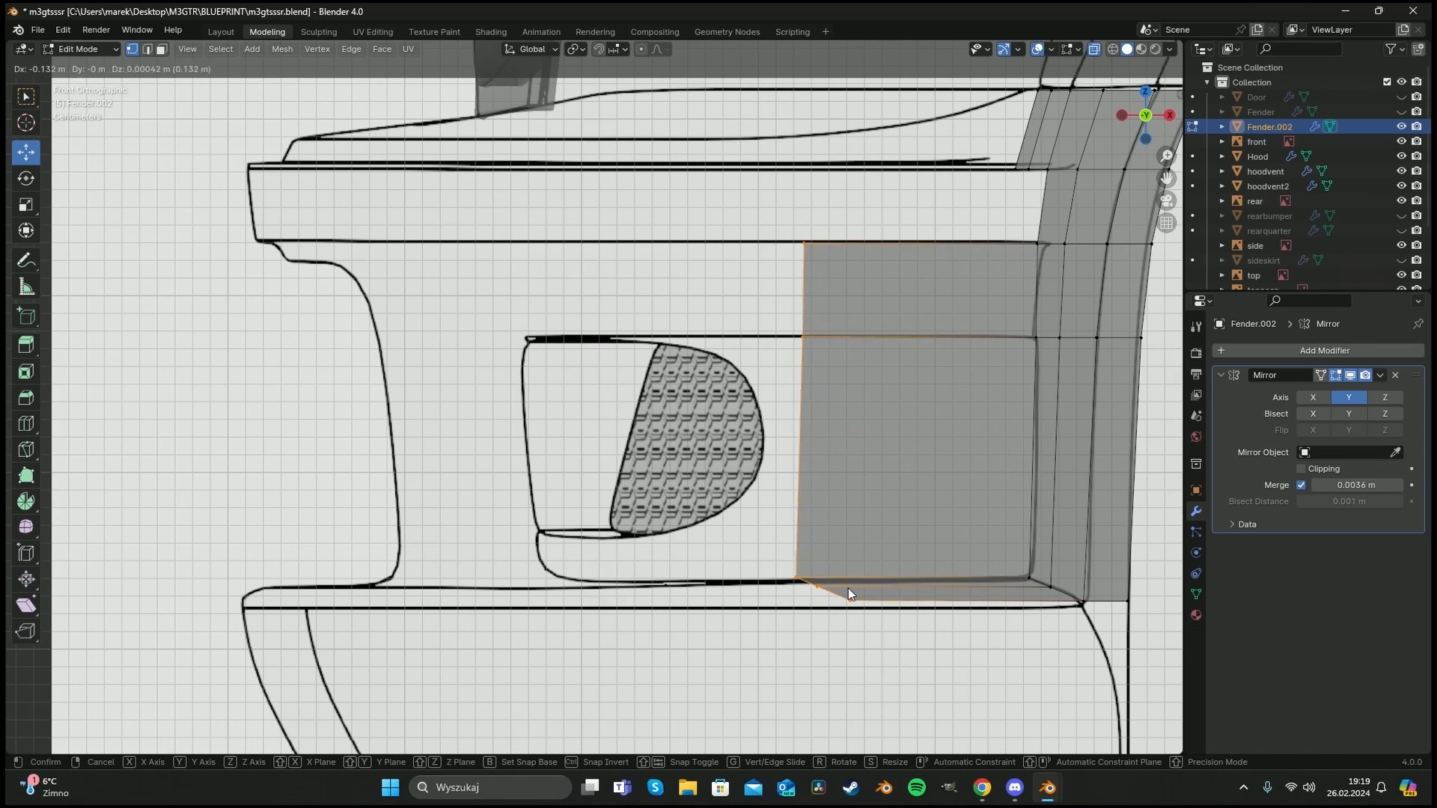
click(847, 588)
In the top view, rotate the extruded edge about 43° to angle it across the bumper outline.
key(KP_7)
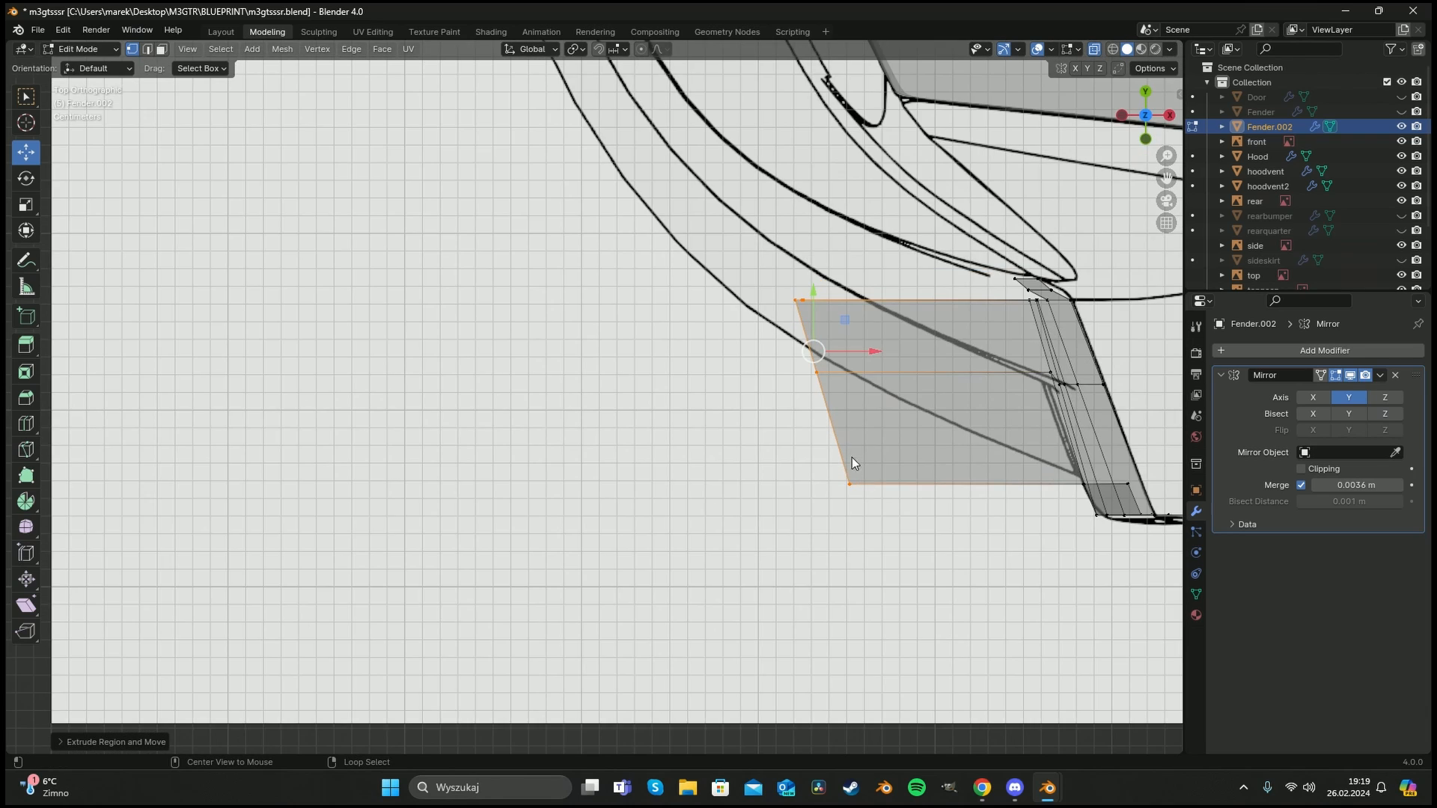
scroll(708, 507, down, 2)
key(r)
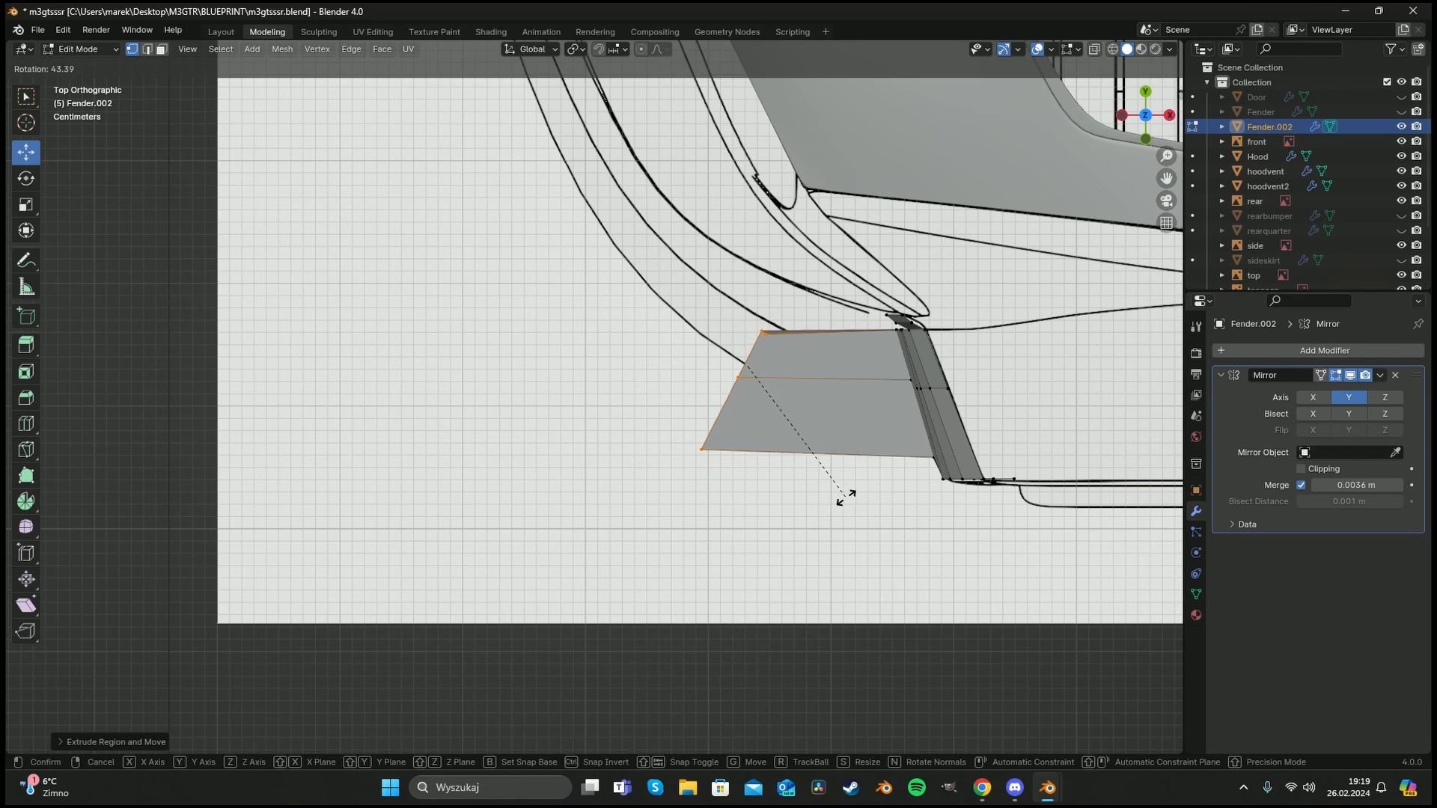
click(844, 496)
shift+middle_drag(802, 380, 711, 434)
key(alt+z)
scroll(698, 394, up, 4)
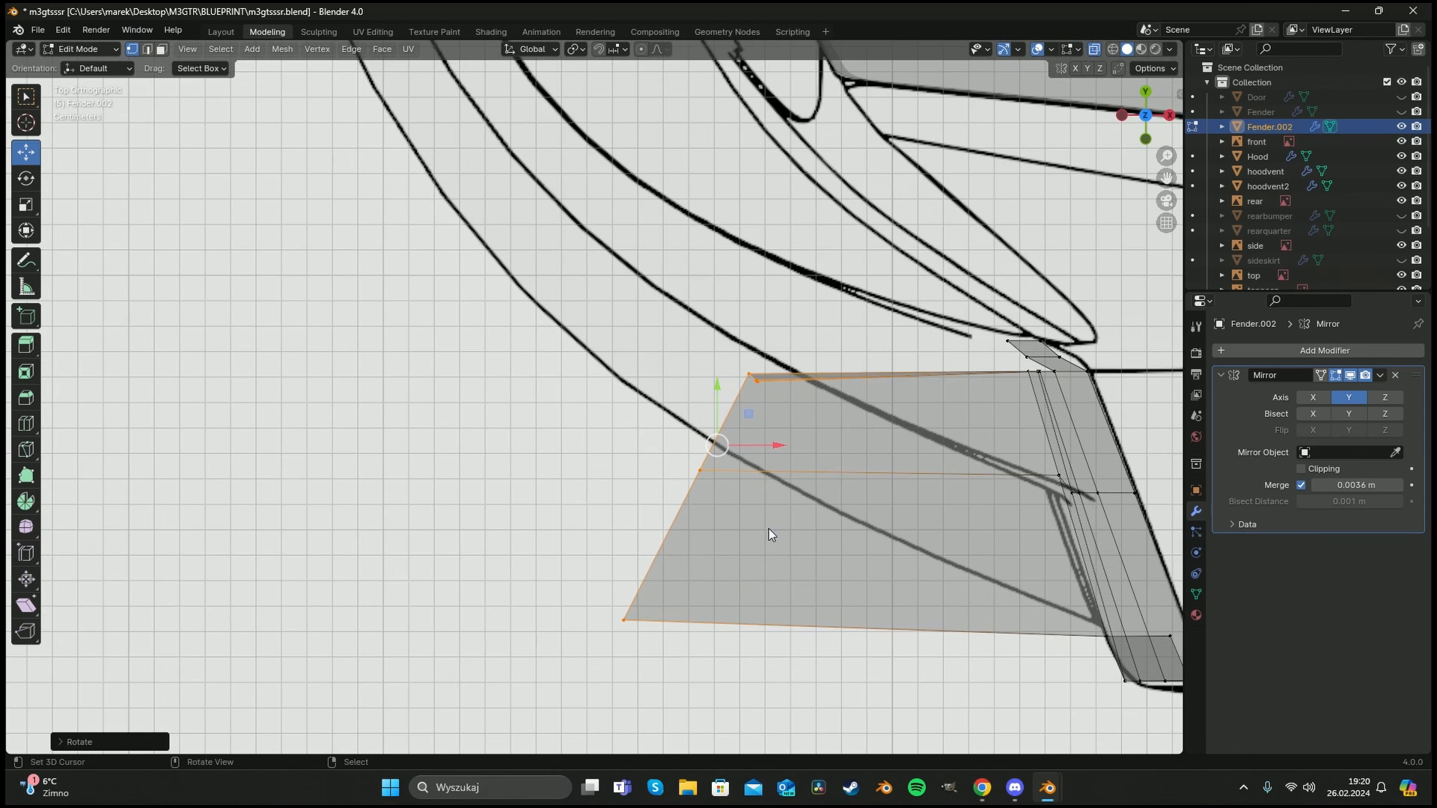
Move the rotated edge back and inward so its upper vertices sit on the top blueprint's bumper lines.
key(g)
click(837, 414)
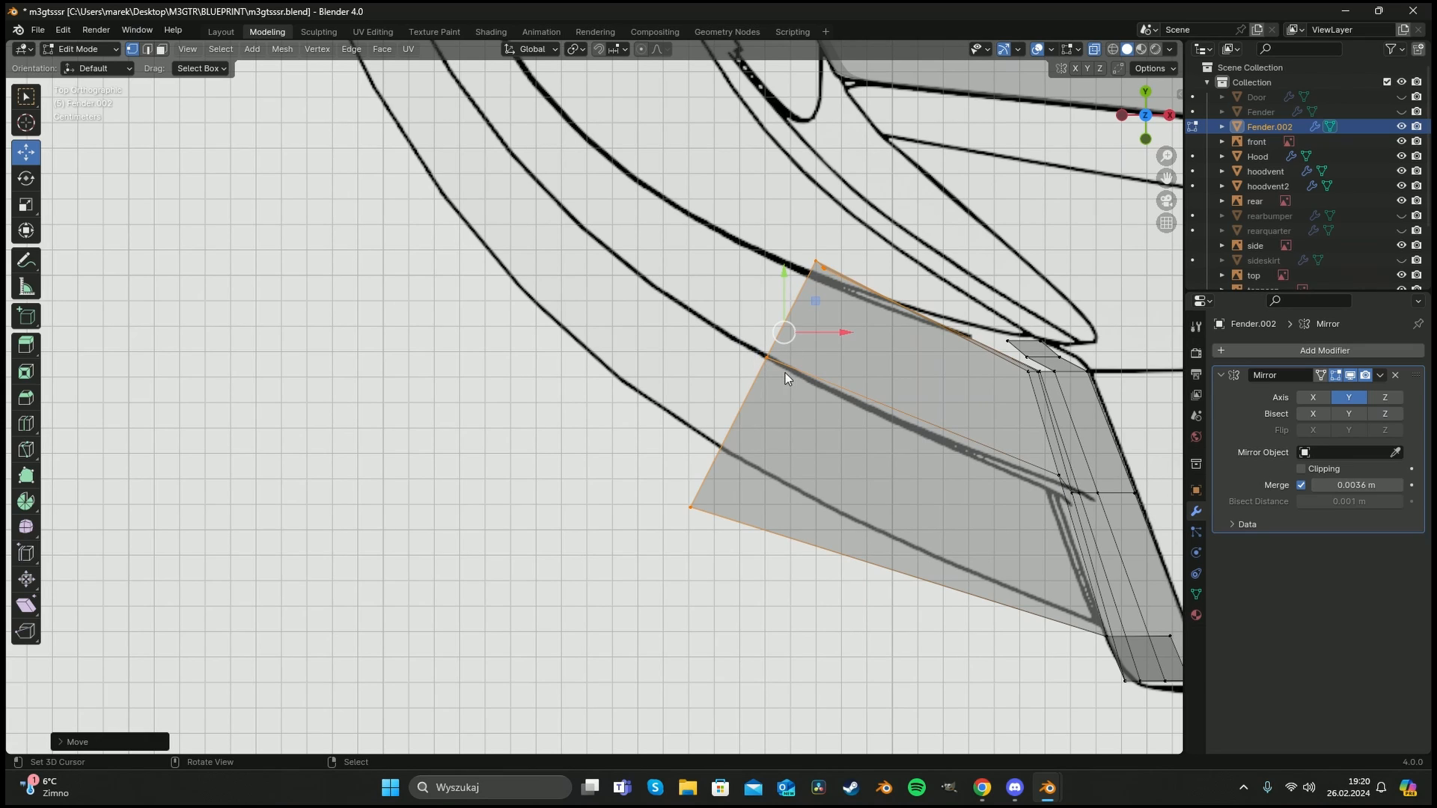
key(g)
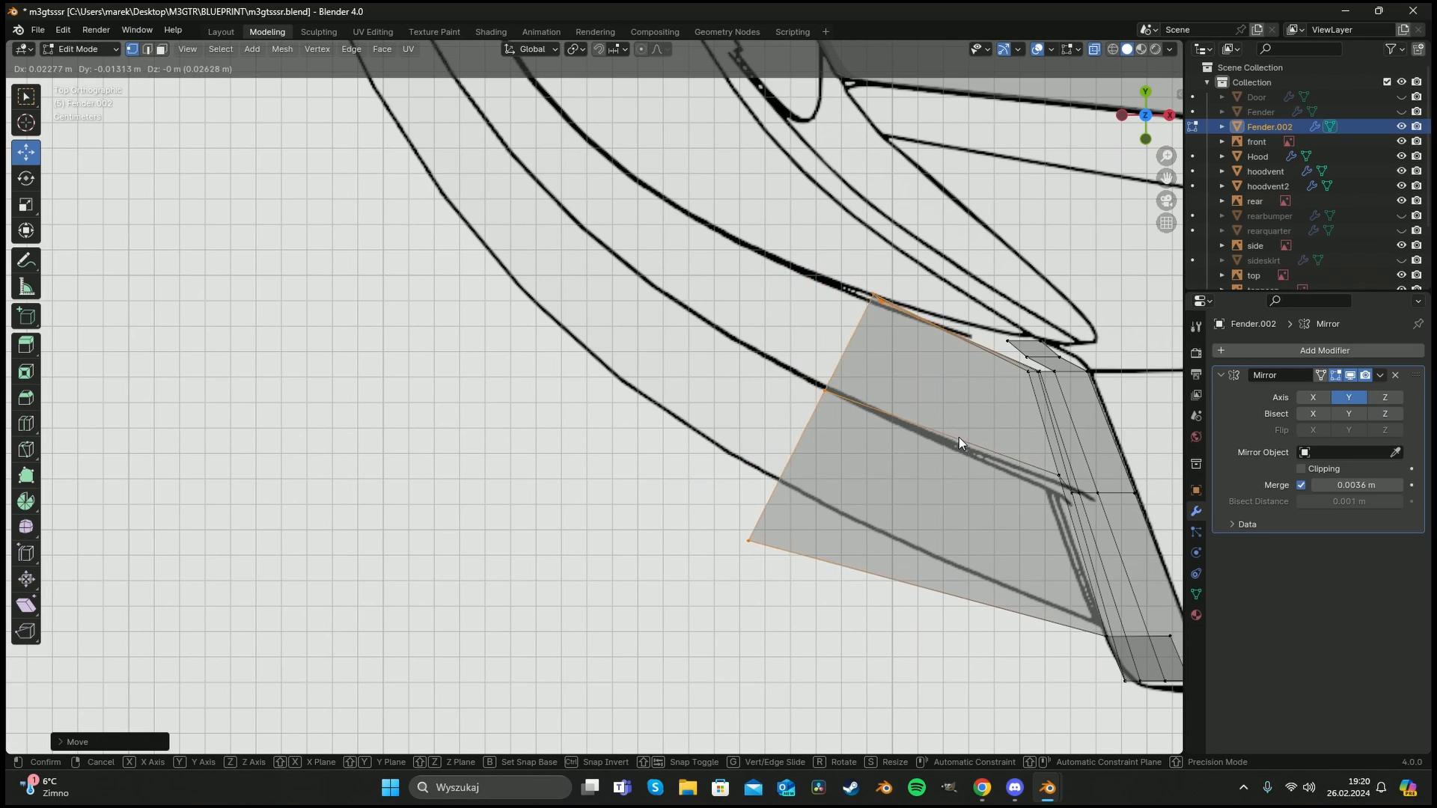
click(1003, 453)
scroll(958, 450, down, 2)
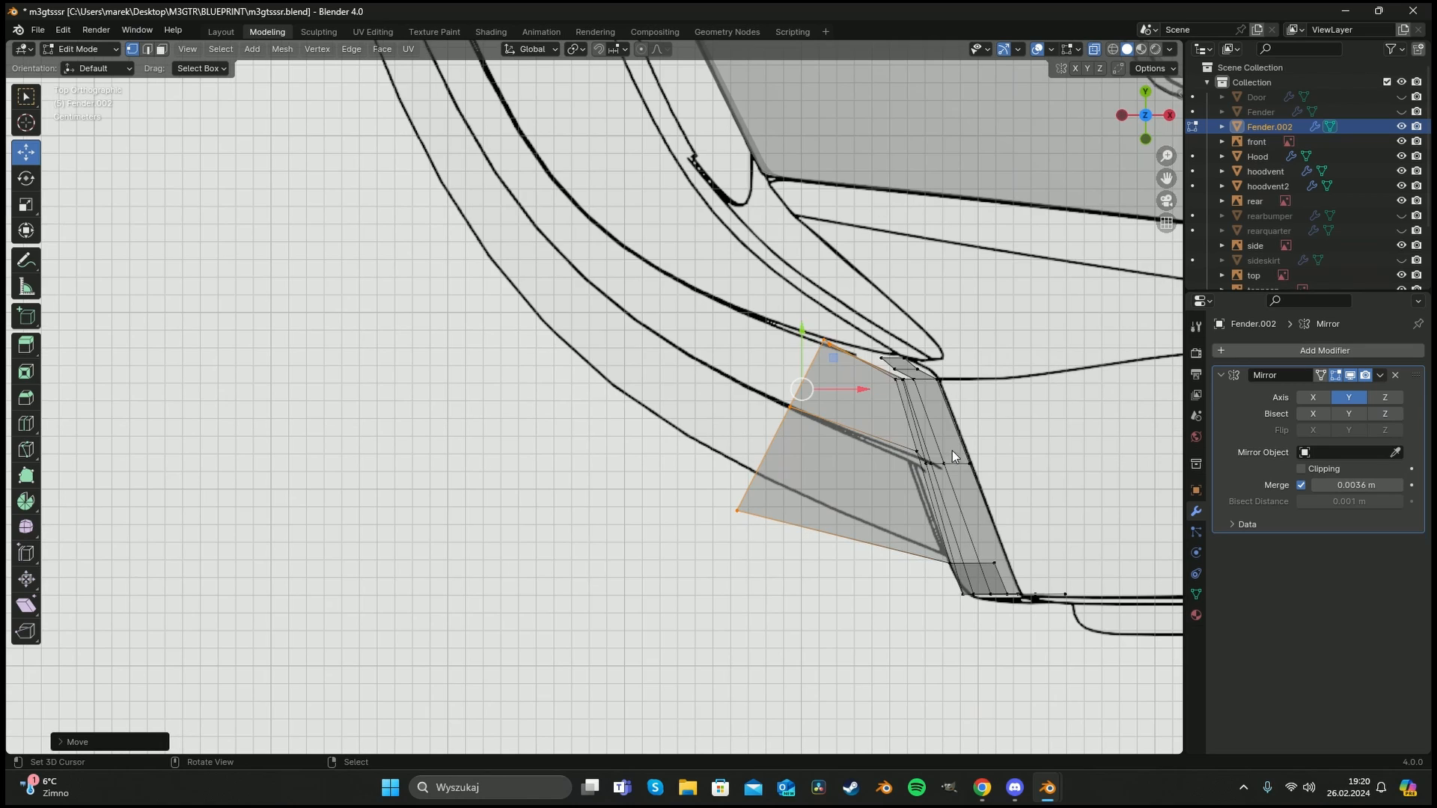
shift+middle_drag(814, 414, 861, 474)
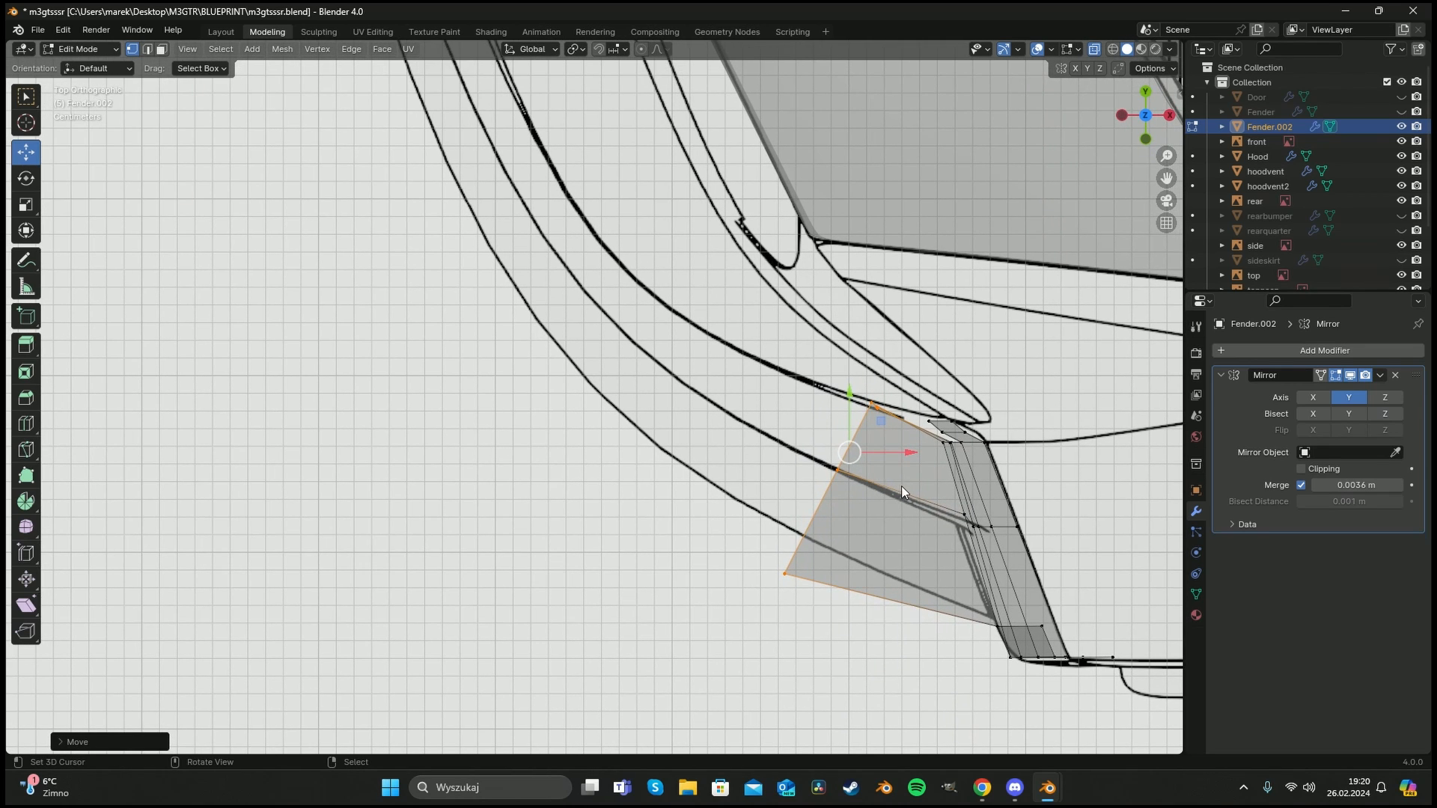
Extrude another segment forward along the blueprint's bumper curve and rotate its end edge to follow the outline.
key(e)
click(733, 390)
key(r)
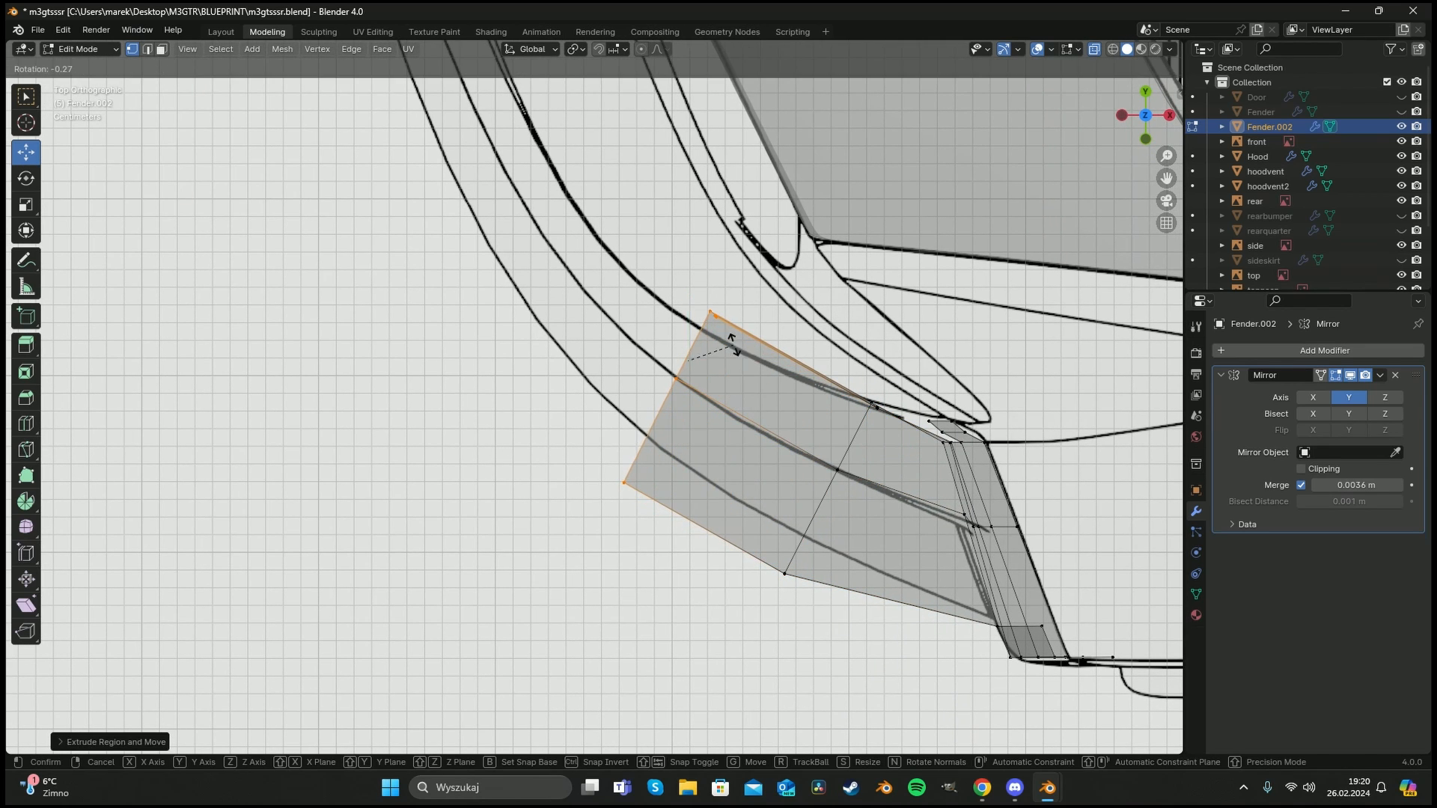
click(742, 366)
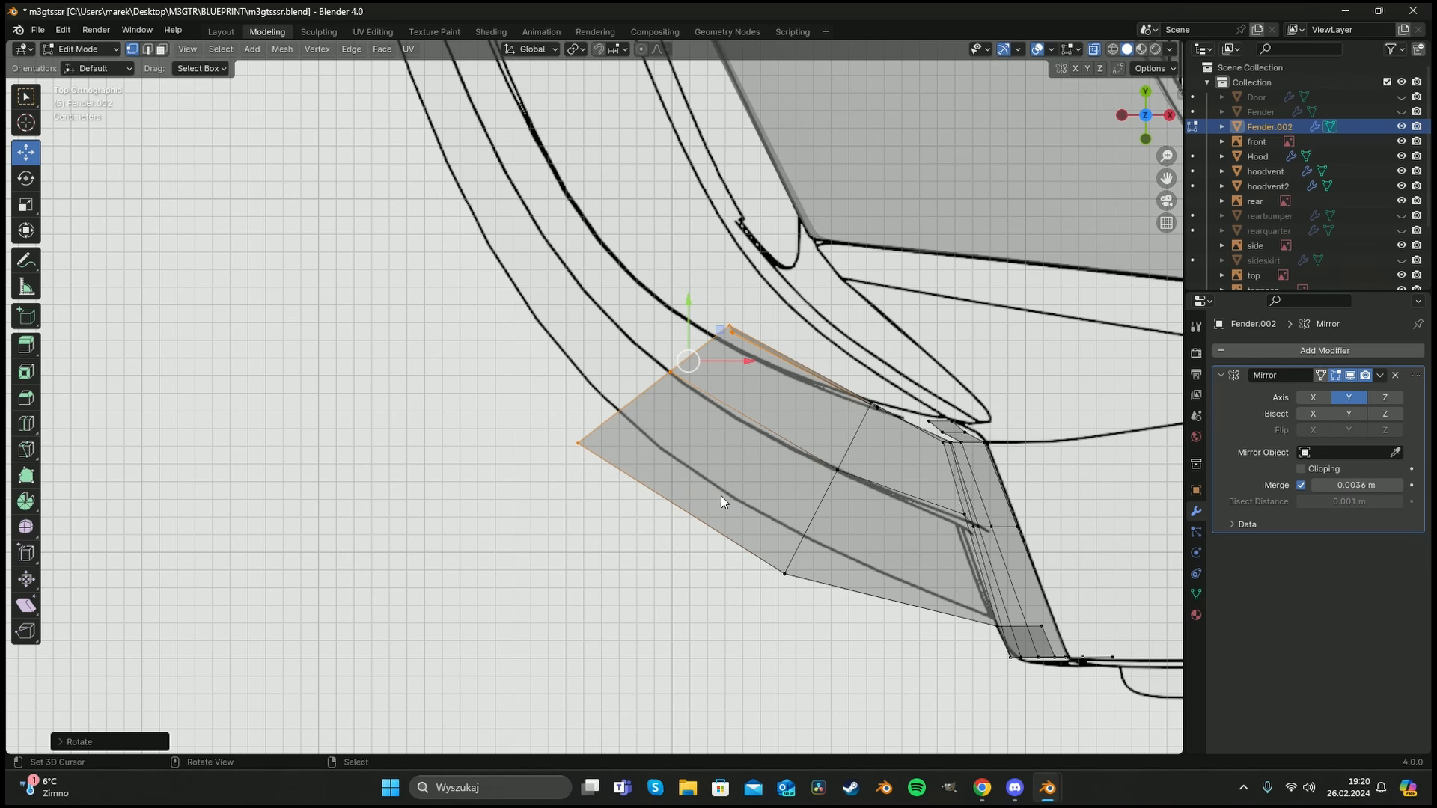
shift+middle_drag(622, 361, 806, 581)
Extrude the end edge about 0.11 m further around the bumper corner and rotate it perpendicular to the curve.
key(e)
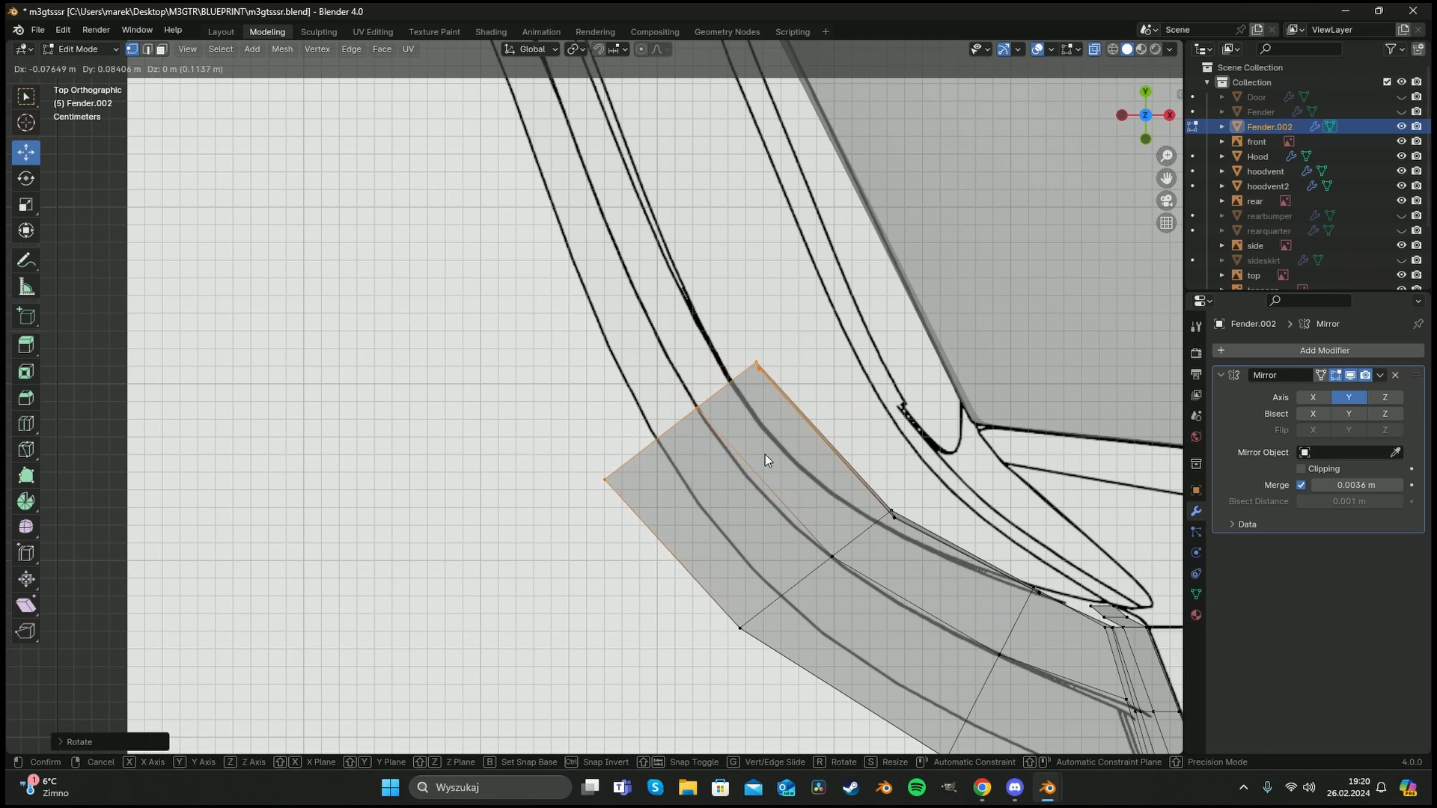
click(766, 452)
key(r)
click(781, 478)
shift+middle_drag(739, 384, 811, 580)
Extrude the end edge in further segments along the top blueprint's bumper curve toward the front centre, rotating it to follow the outline.
key(e)
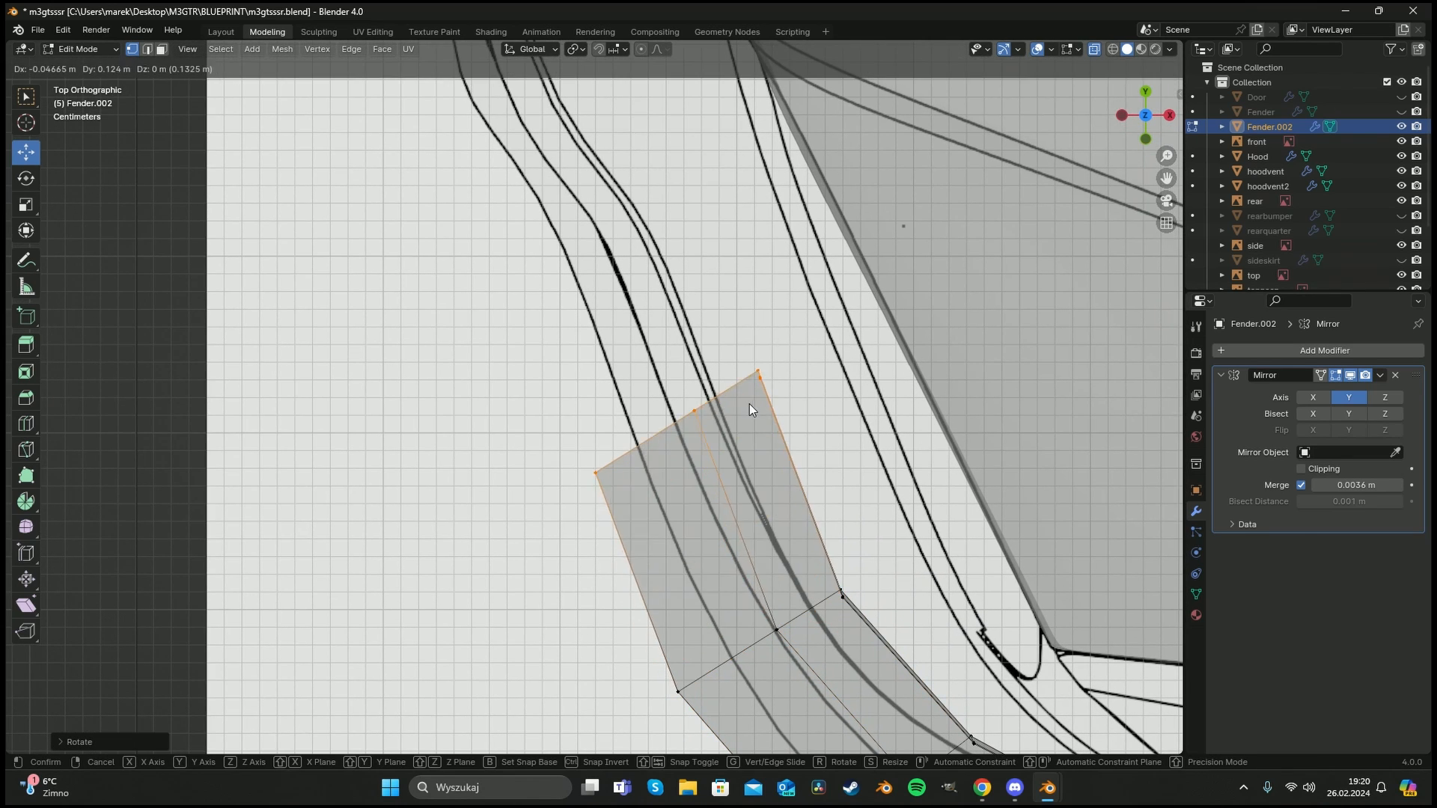
click(741, 464)
key(e)
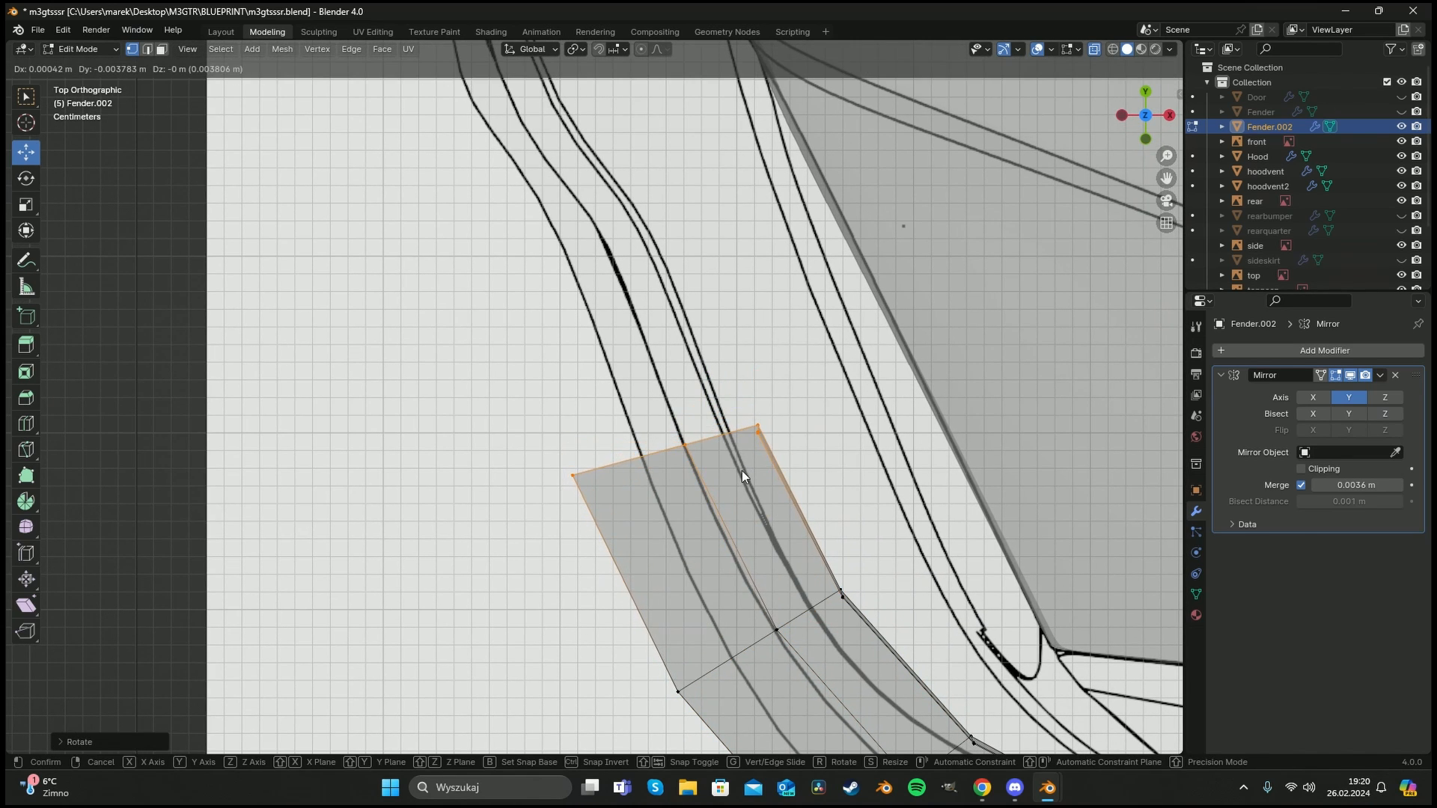
click(657, 253)
shift+middle_drag(657, 253, 793, 495)
key(e)
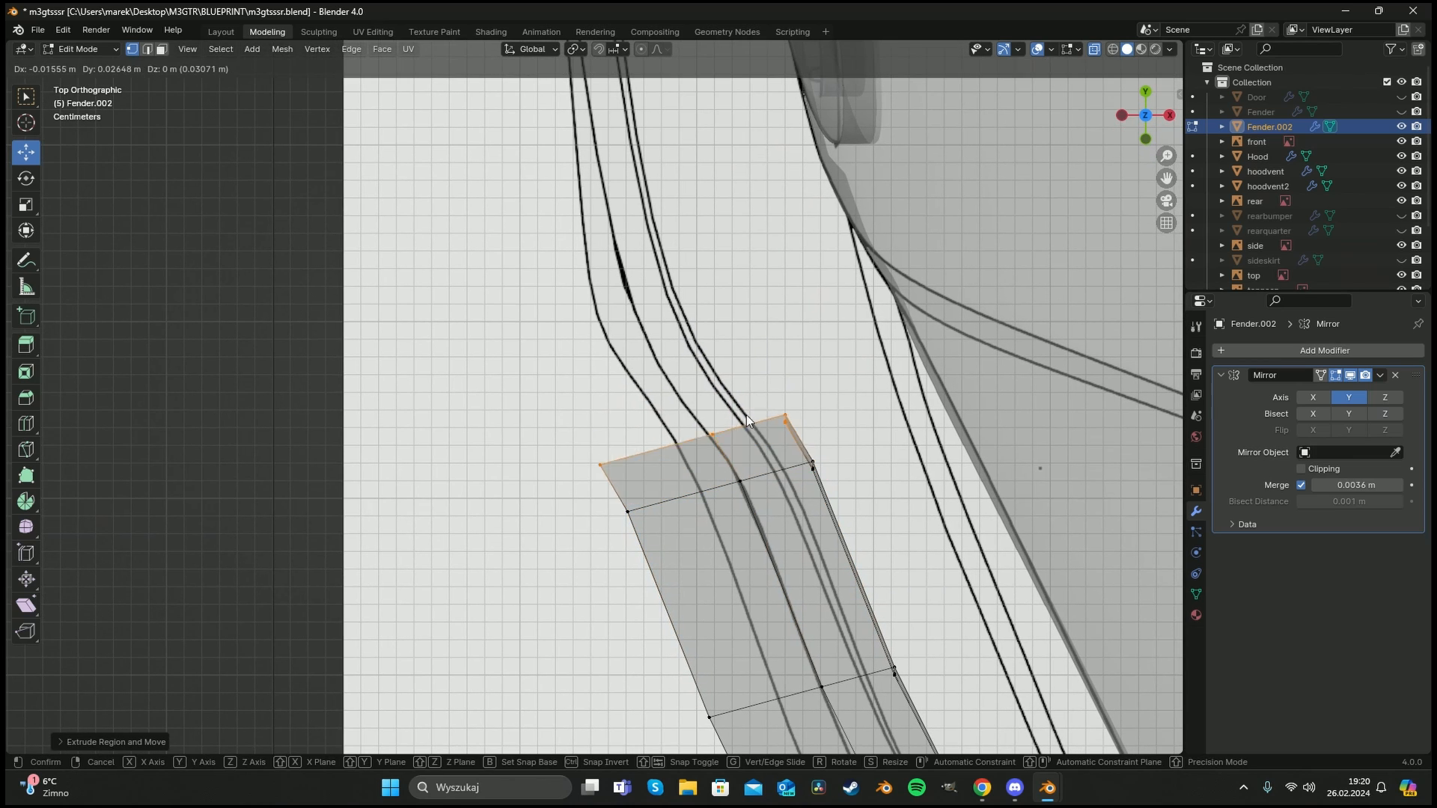
click(689, 332)
shift+middle_drag(689, 333, 727, 545)
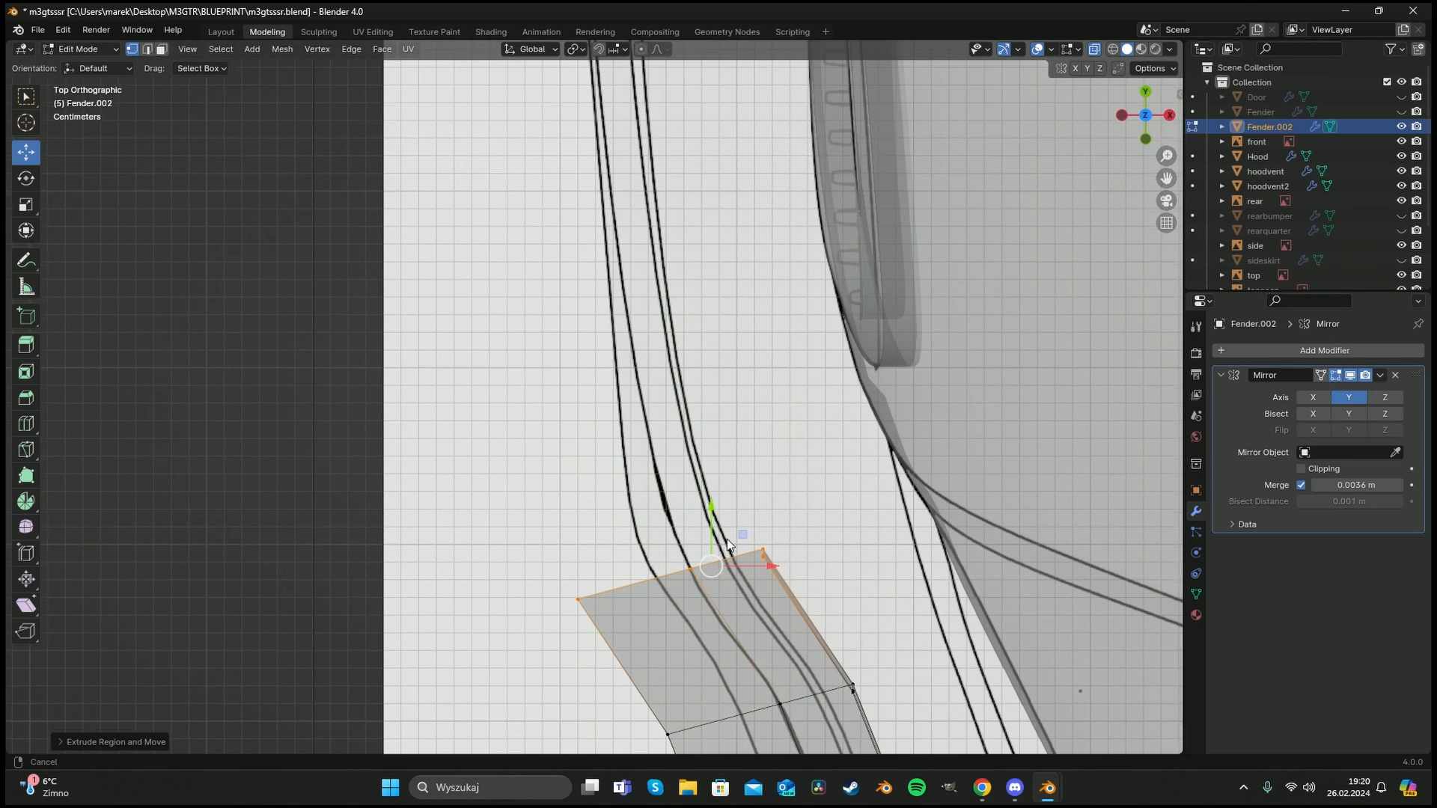
Extrude one long segment in front of the kidney grille and rotate its end edge nearly square to the bumper lines.
key(e)
shift+middle_drag(703, 418, 733, 522)
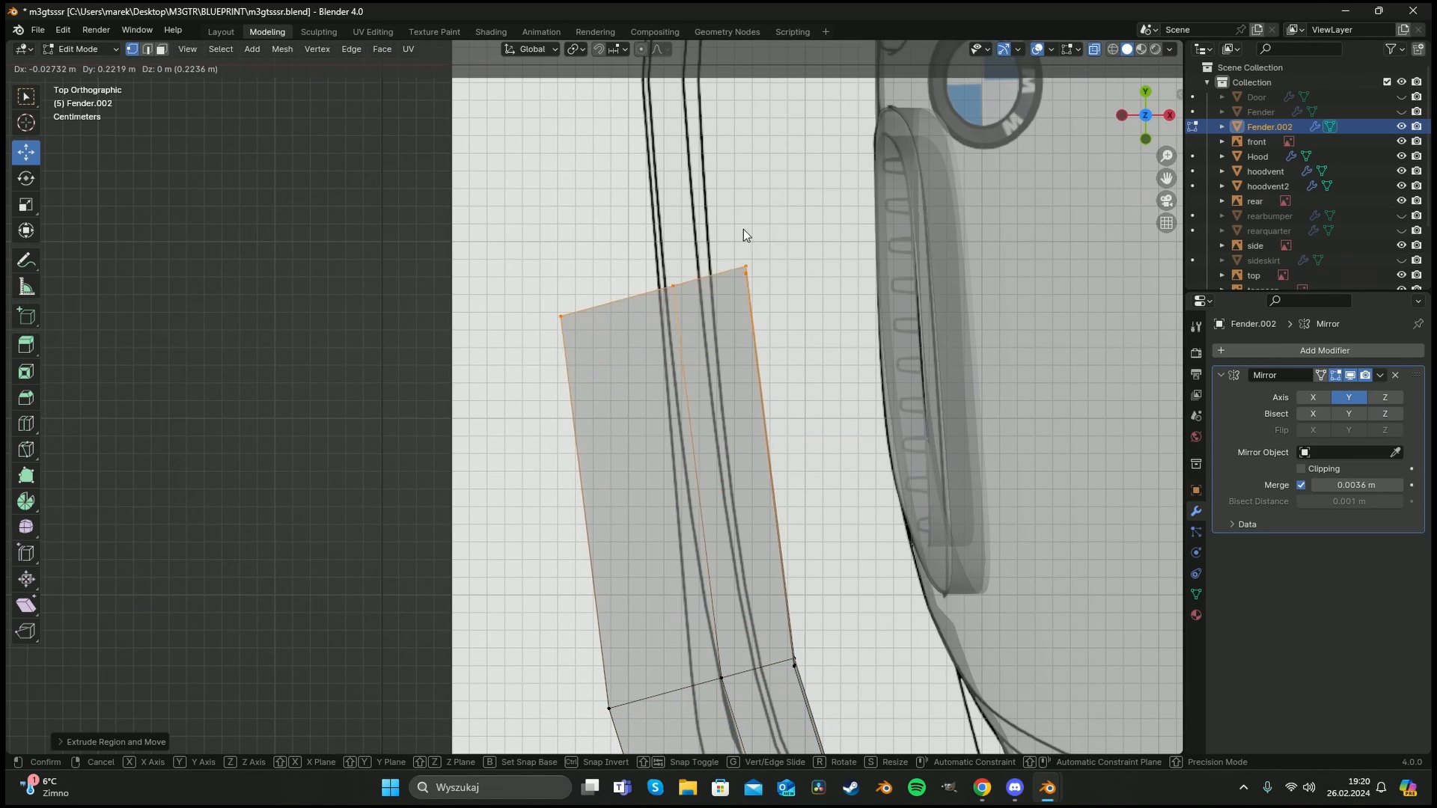
click(730, 196)
key(r)
click(754, 247)
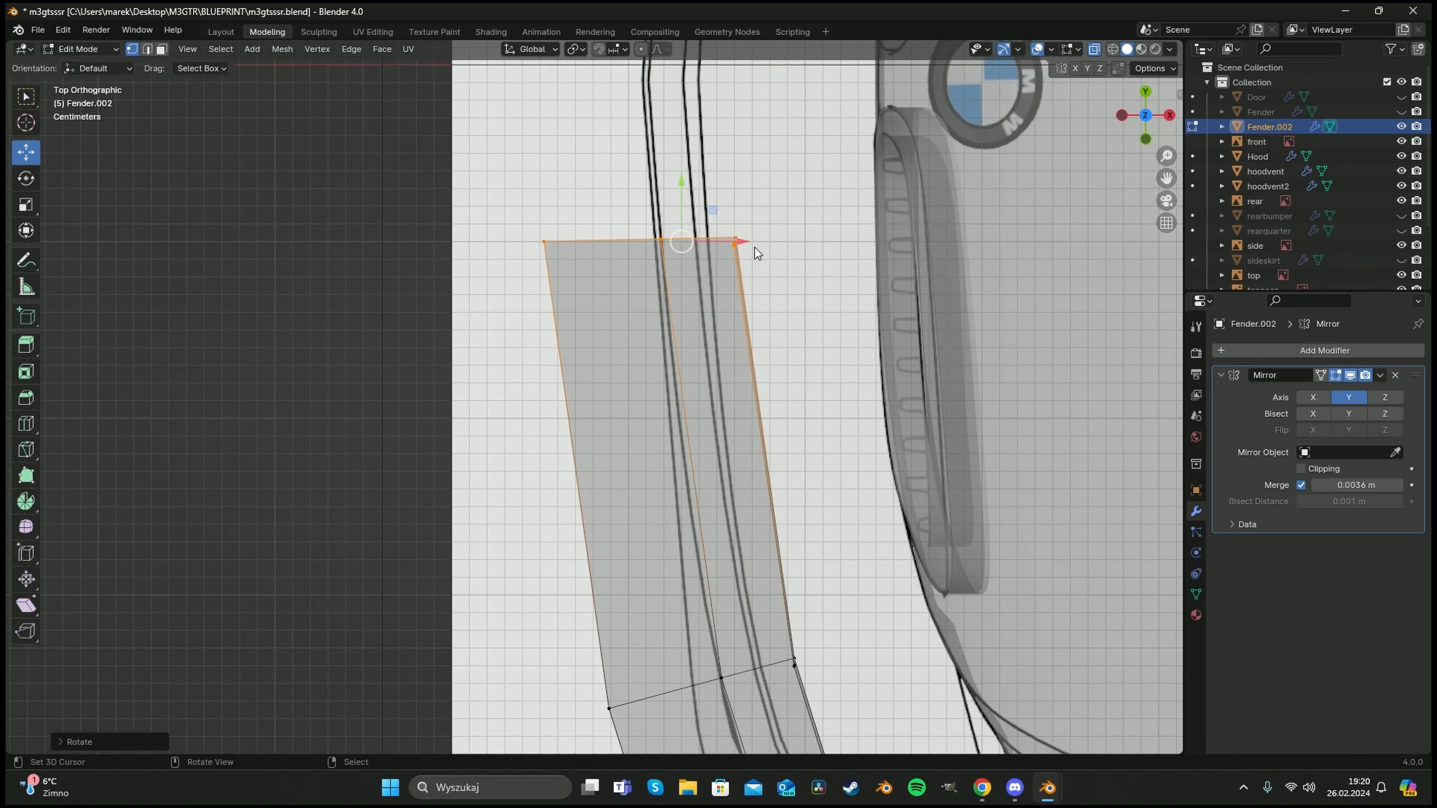
Extrude a last segment to the car's centre, flatten its end edge to 0 along Y and move it onto the mirror line.
shift+middle_drag(754, 247, 774, 493)
key(e)
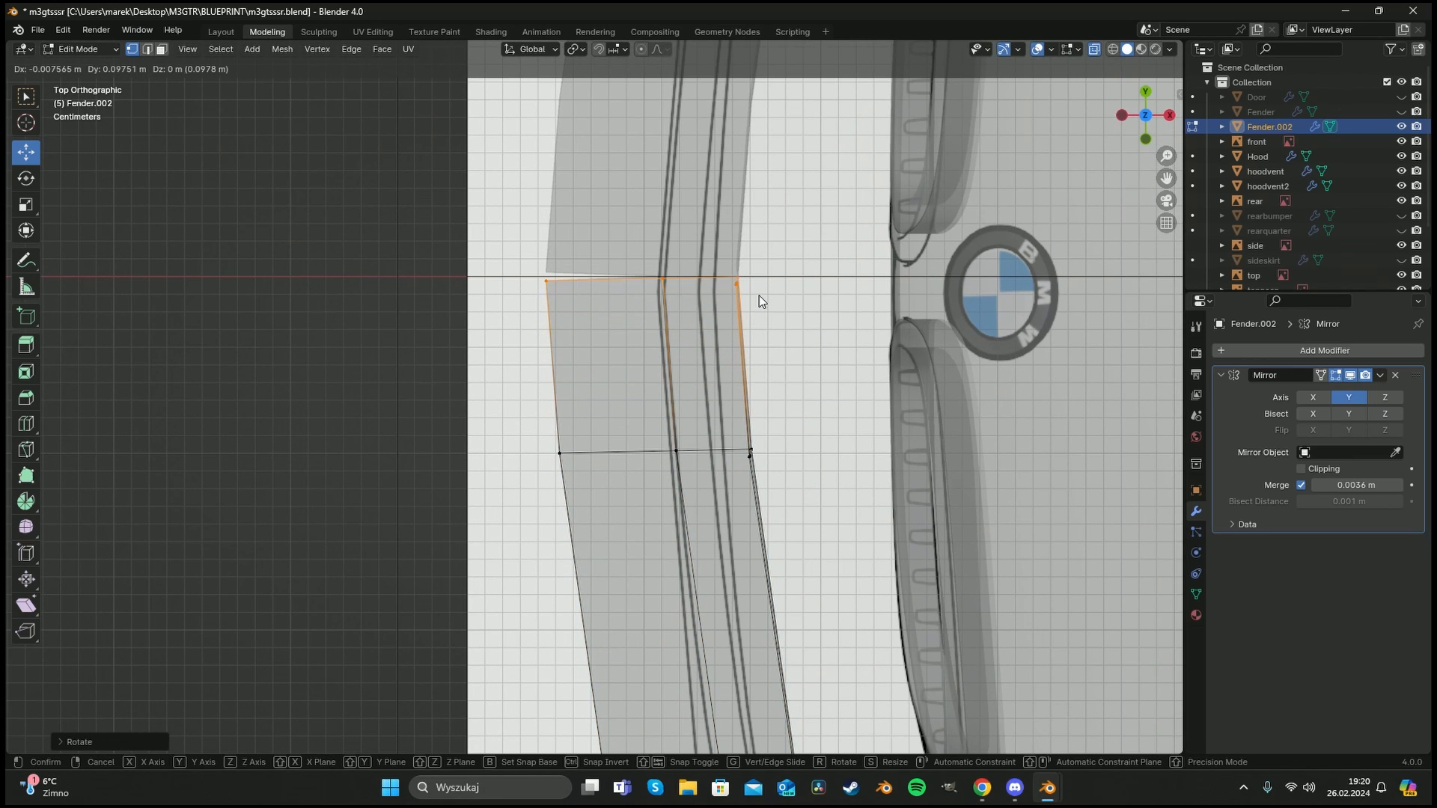
click(761, 296)
key(s)
key(y)
key(0)
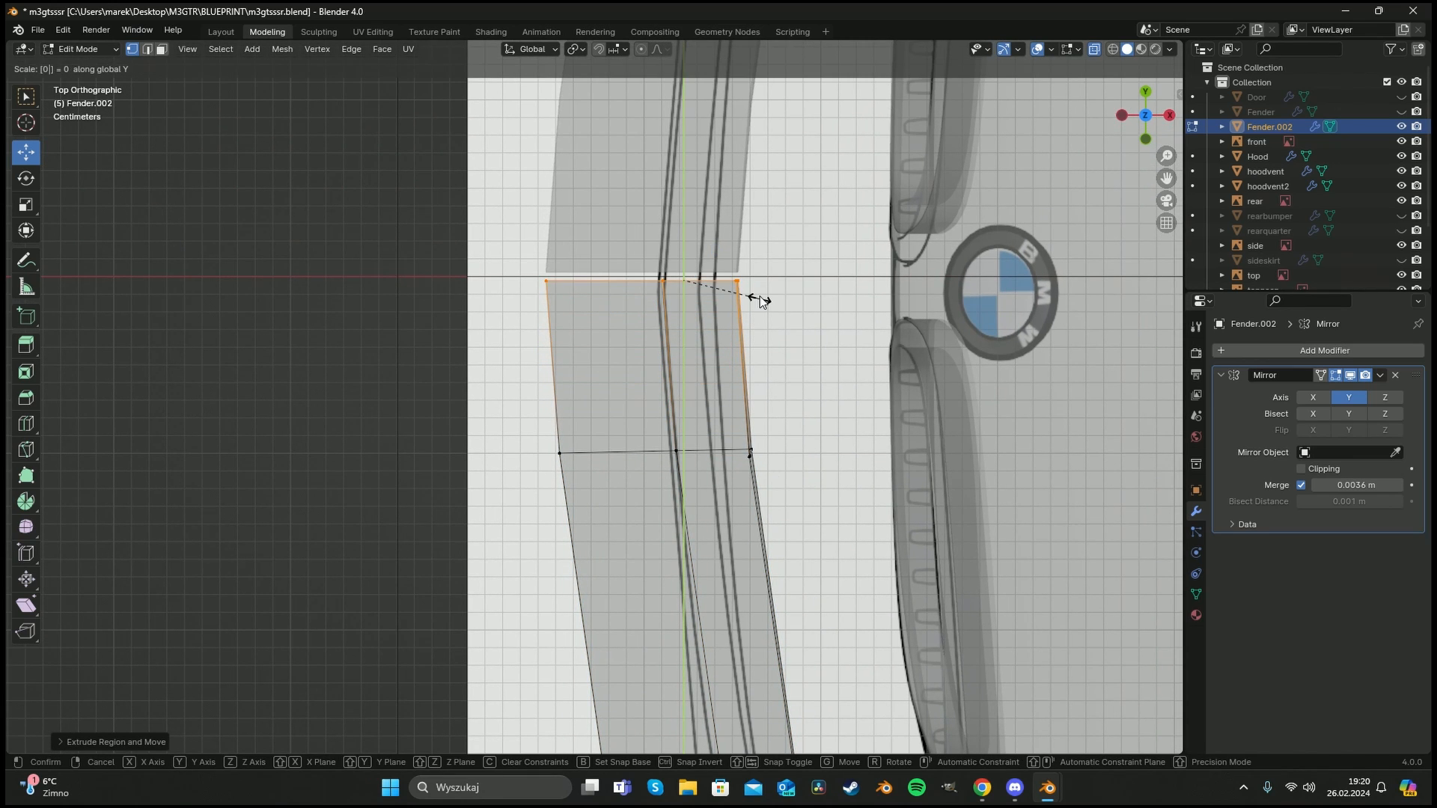
key(Return)
key(g)
key(y)
click(766, 298)
Slide the outer vertex at the lower end of the long front segment inward onto the blueprint's outer bumper line.
shift+middle_drag(778, 674, 771, 240)
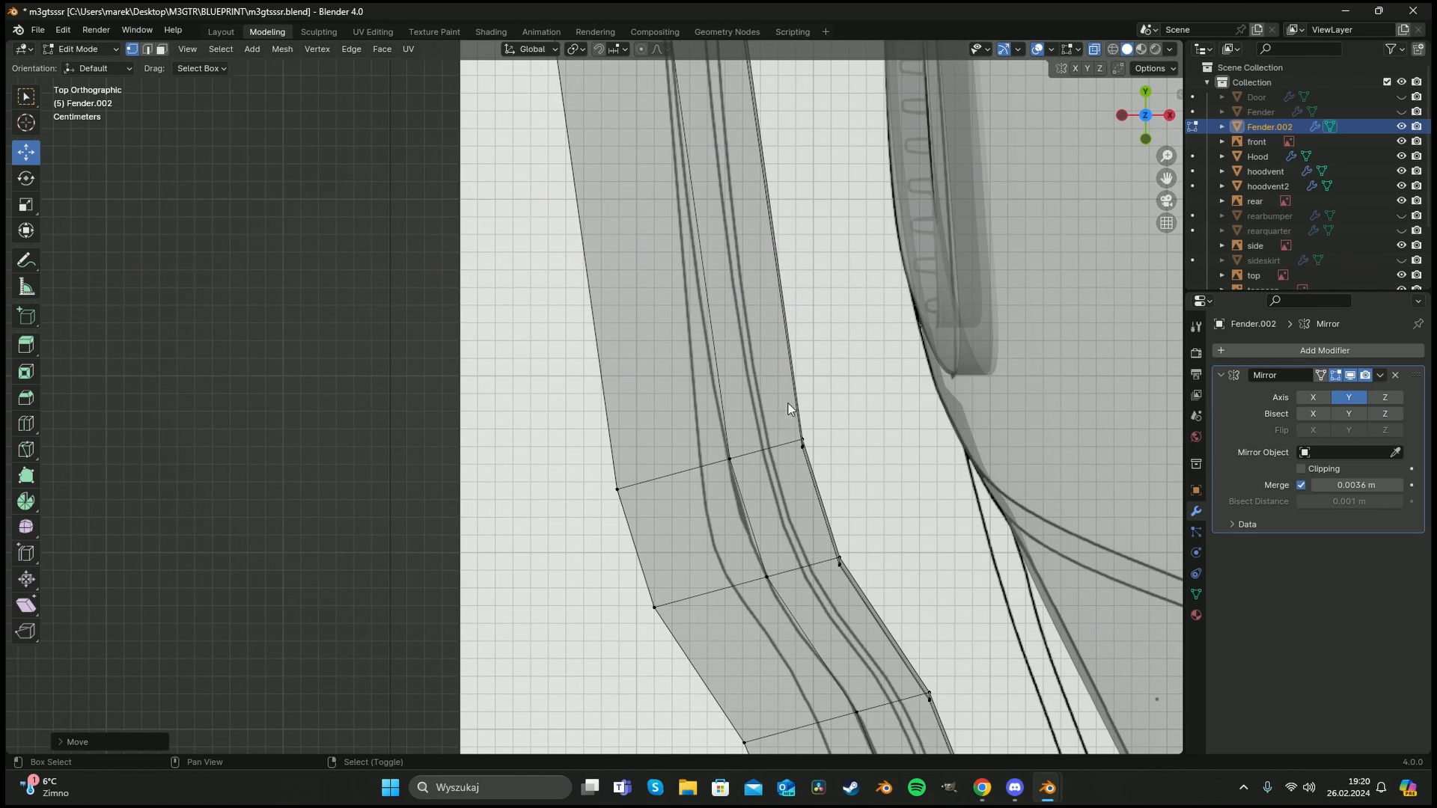
key(a)
click(617, 490)
key(shift+v)
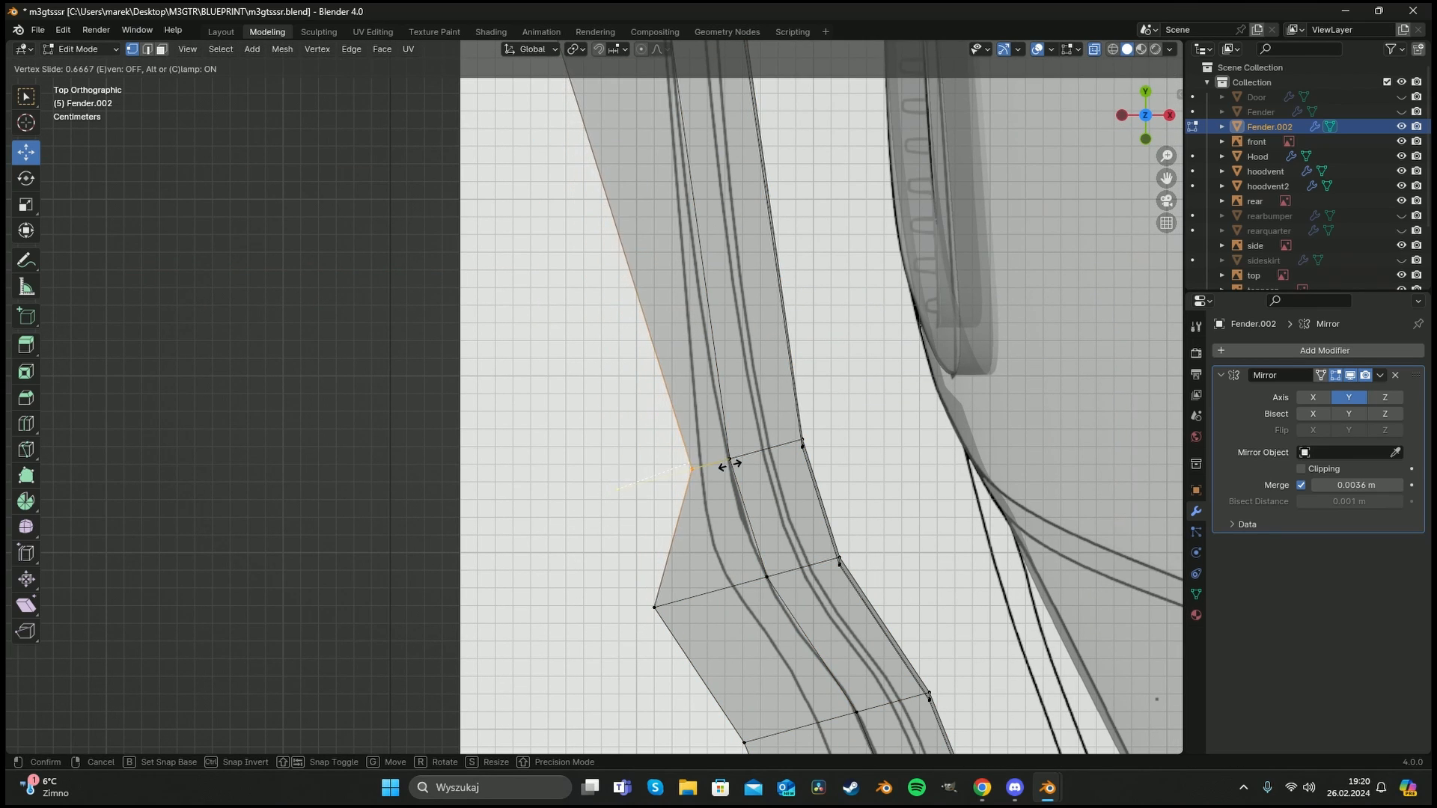
click(737, 461)
Slide the outer vertex of the cross edge next to the centre segment inward onto the outer bumper line.
shift+middle_drag(711, 344, 704, 707)
key(a)
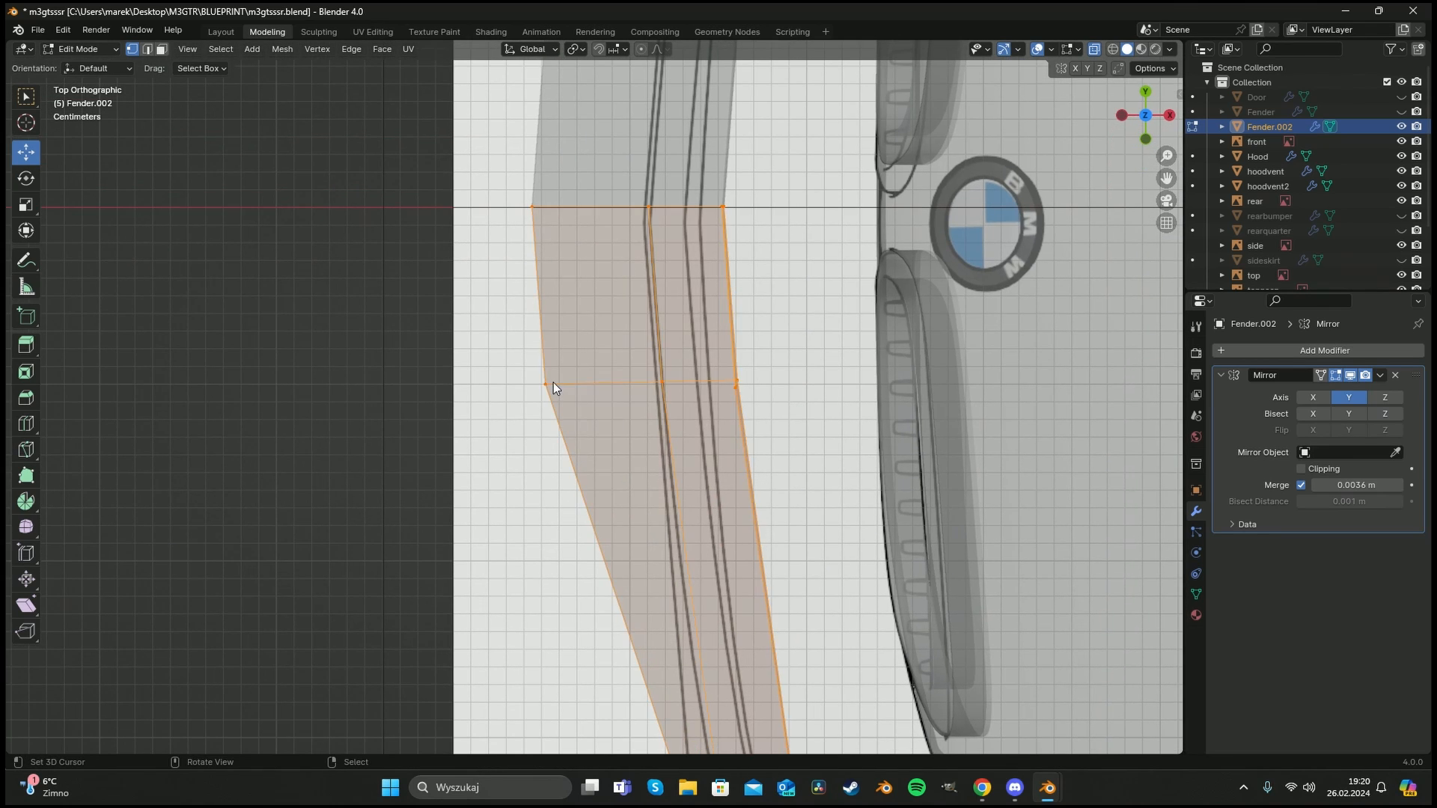
key(a)
key(c)
click(552, 383)
right_click(553, 383)
key(g)
key(g)
click(663, 384)
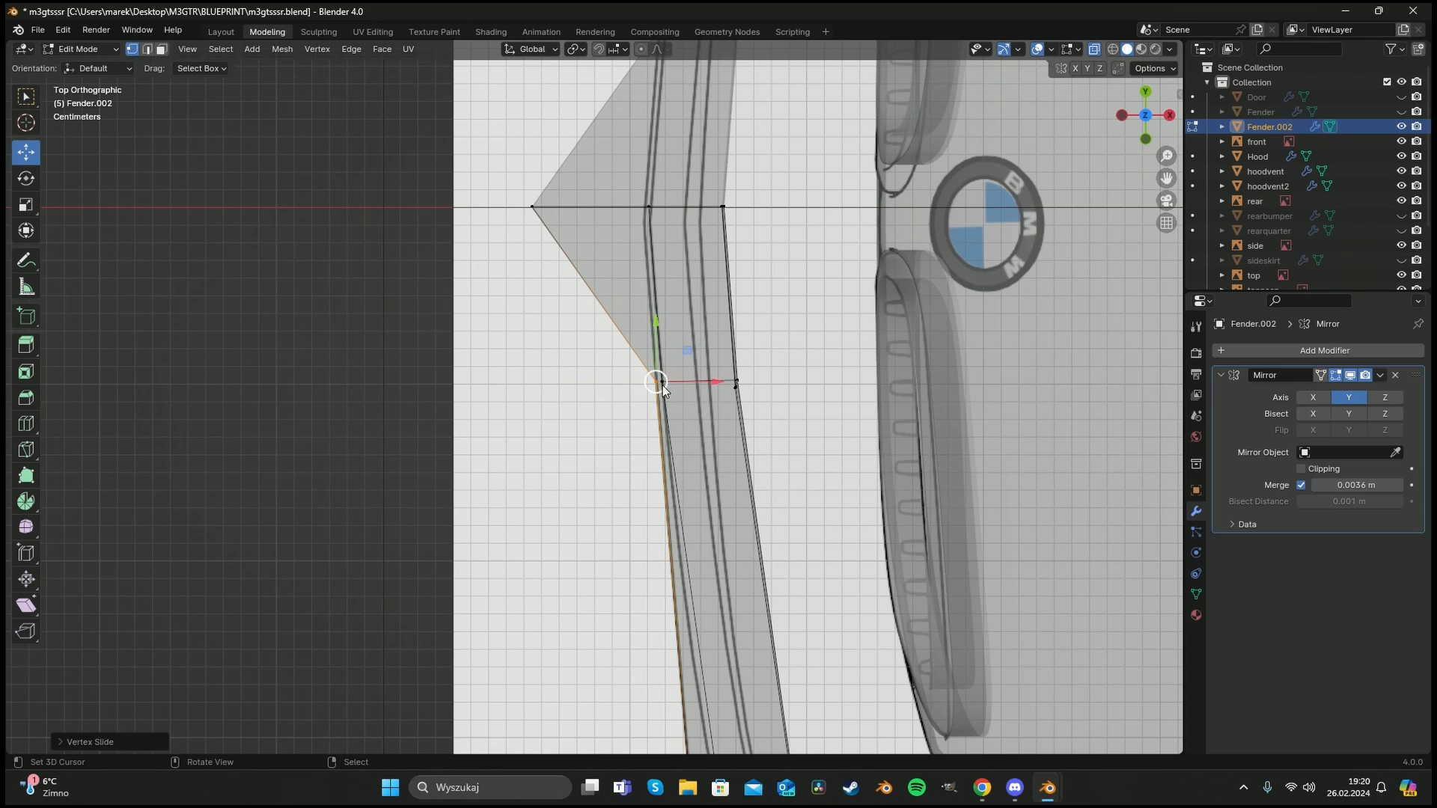
Slide the outer vertex on the mirror line inward to meet the blueprint's front bumper outline.
key(a)
key(a)
key(c)
click(527, 215)
right_click(528, 216)
key(g)
key(g)
click(643, 224)
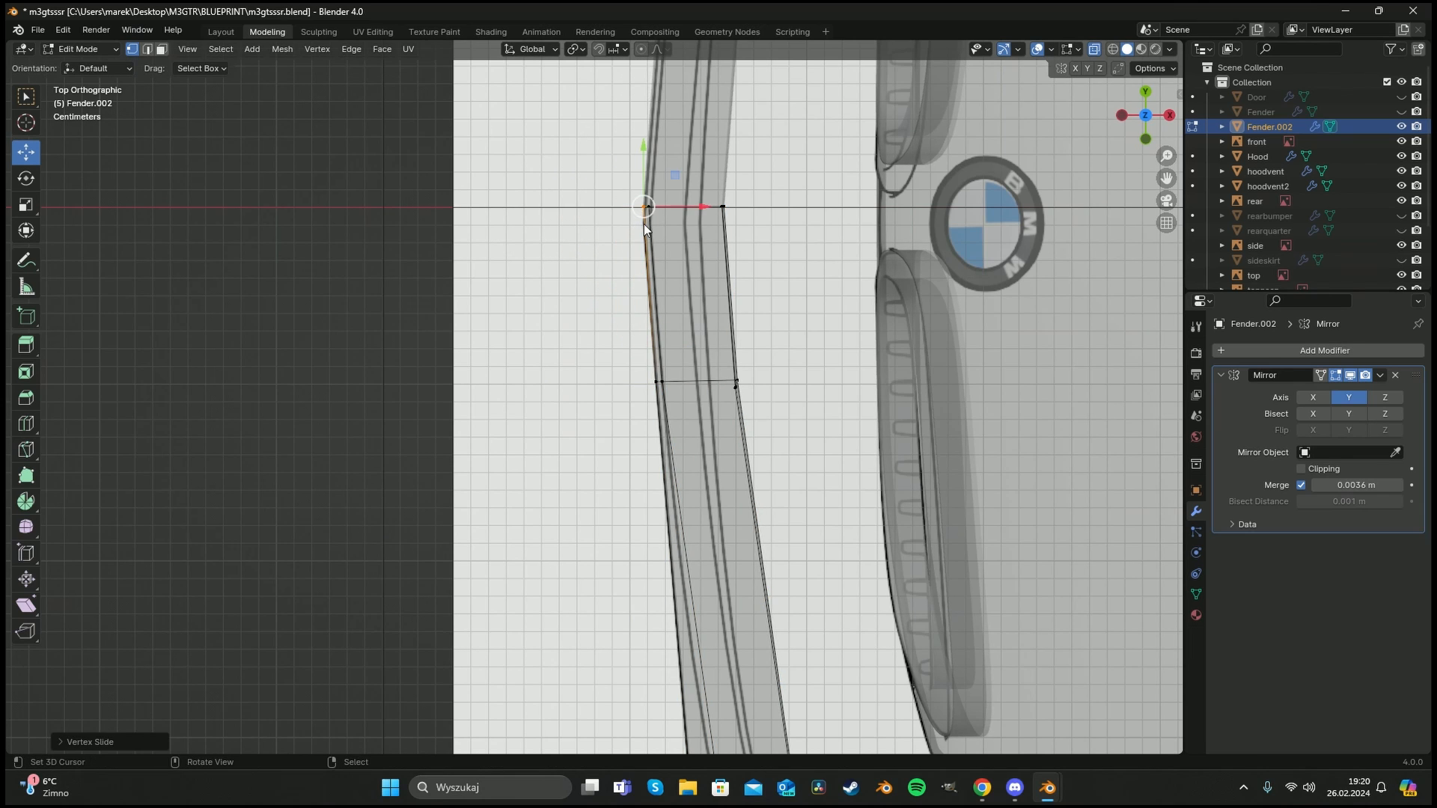
Slide the protruding outer vertex at the bumper's bend along its cross edge onto the outer blueprint line.
shift+middle_drag(748, 541, 693, 235)
key(a)
key(a)
key(c)
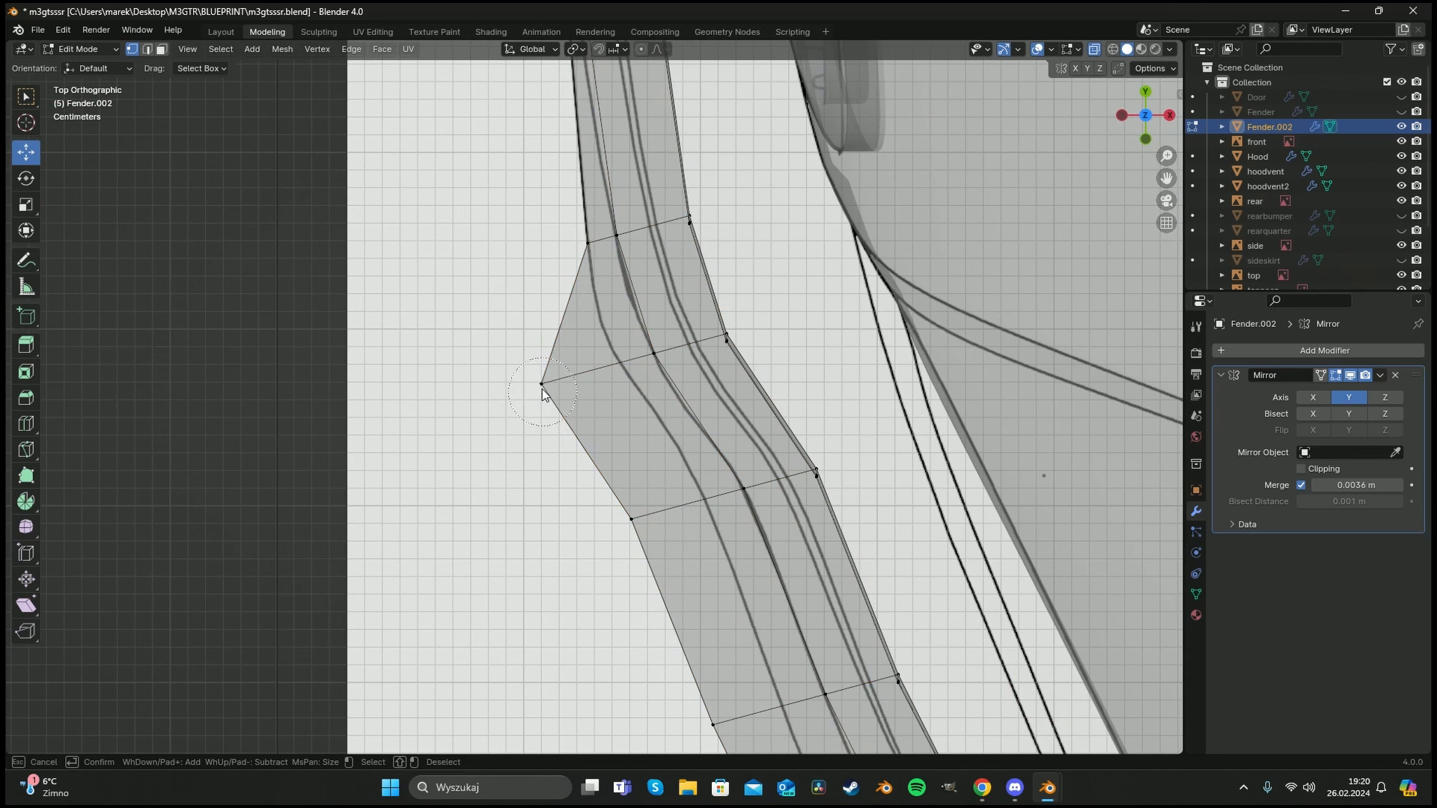
click(541, 387)
right_click(542, 388)
key(g)
key(g)
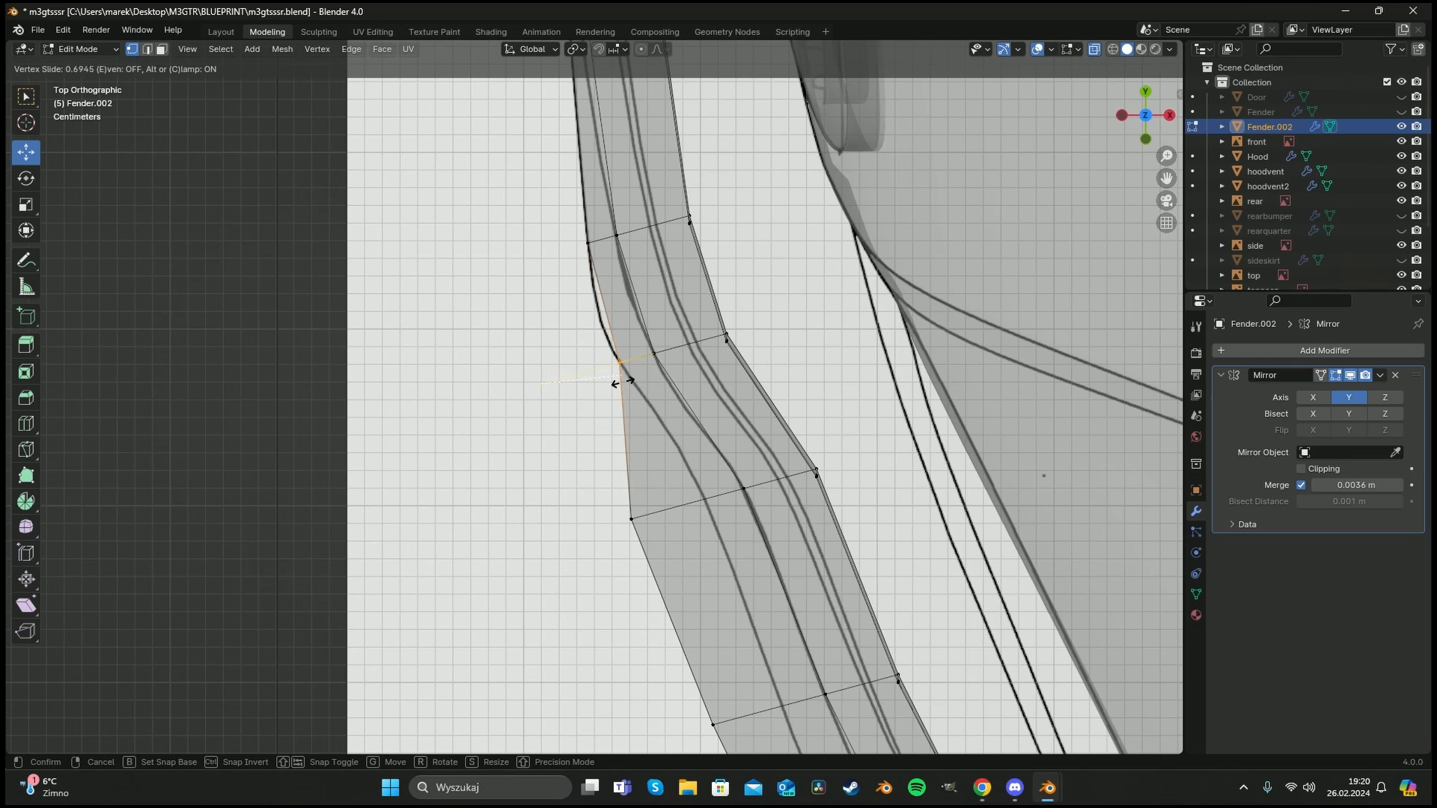
right_click(586, 408)
key(g)
key(g)
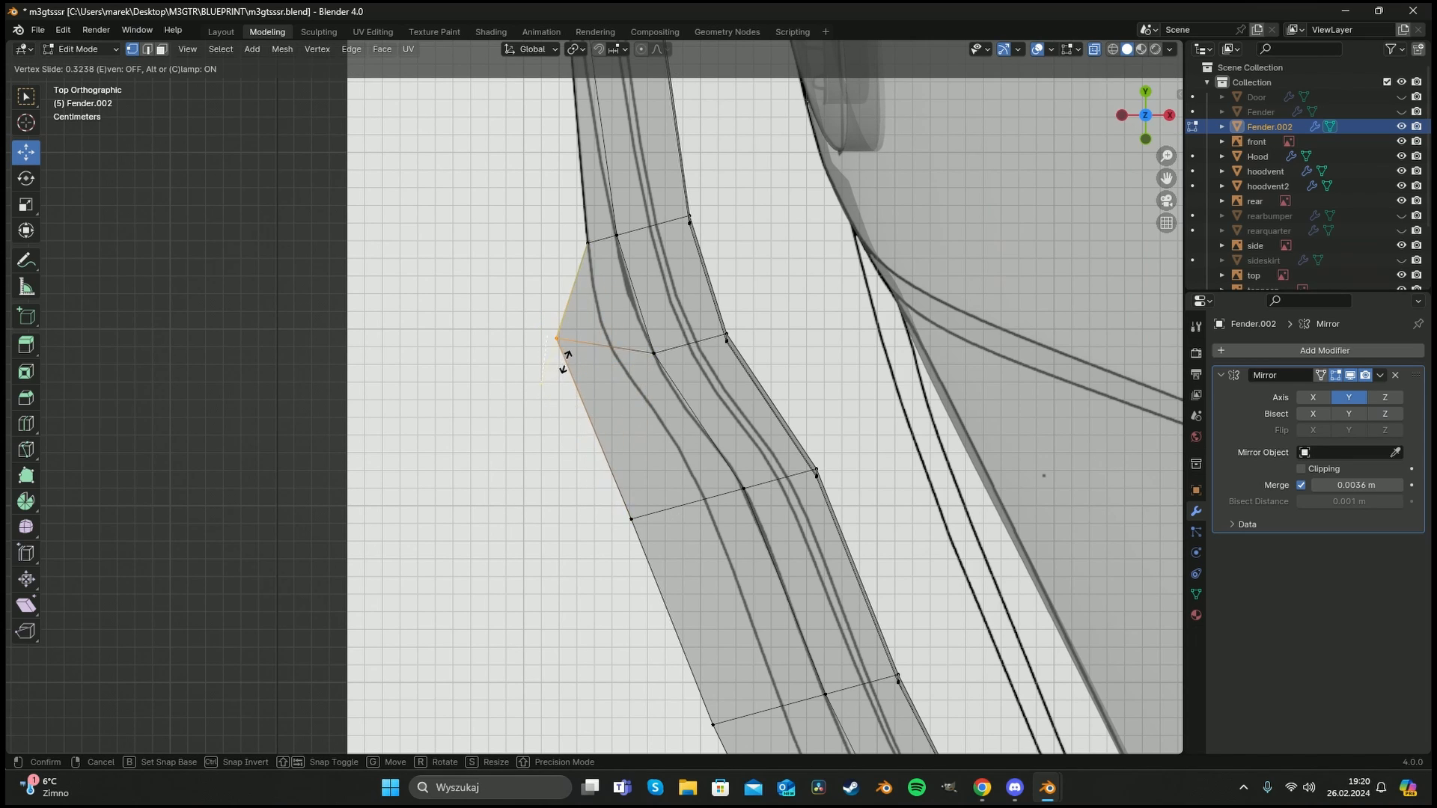
click(638, 381)
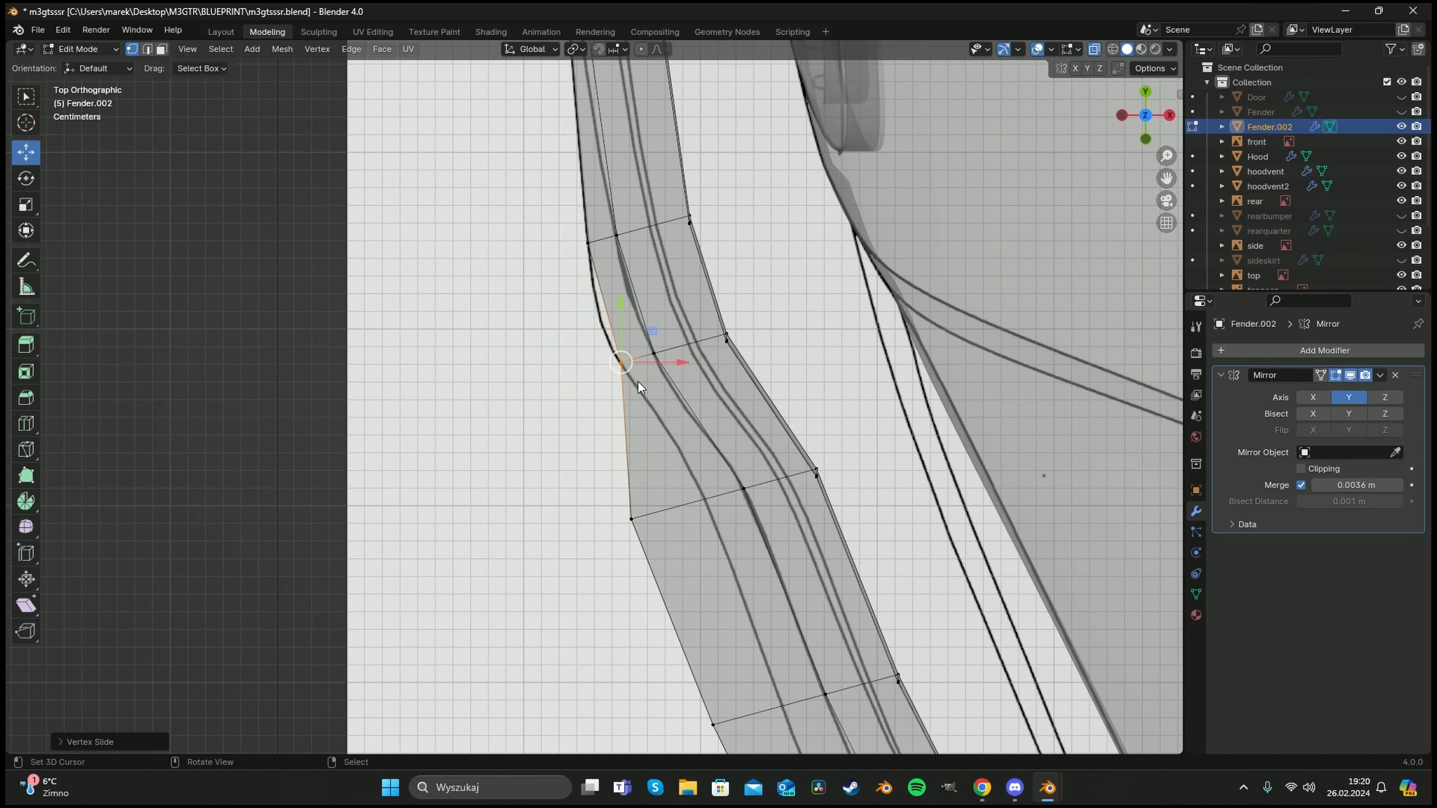
Slide the outer vertices of the next two cross edges below the bend inward onto the bumper outline.
click(632, 519)
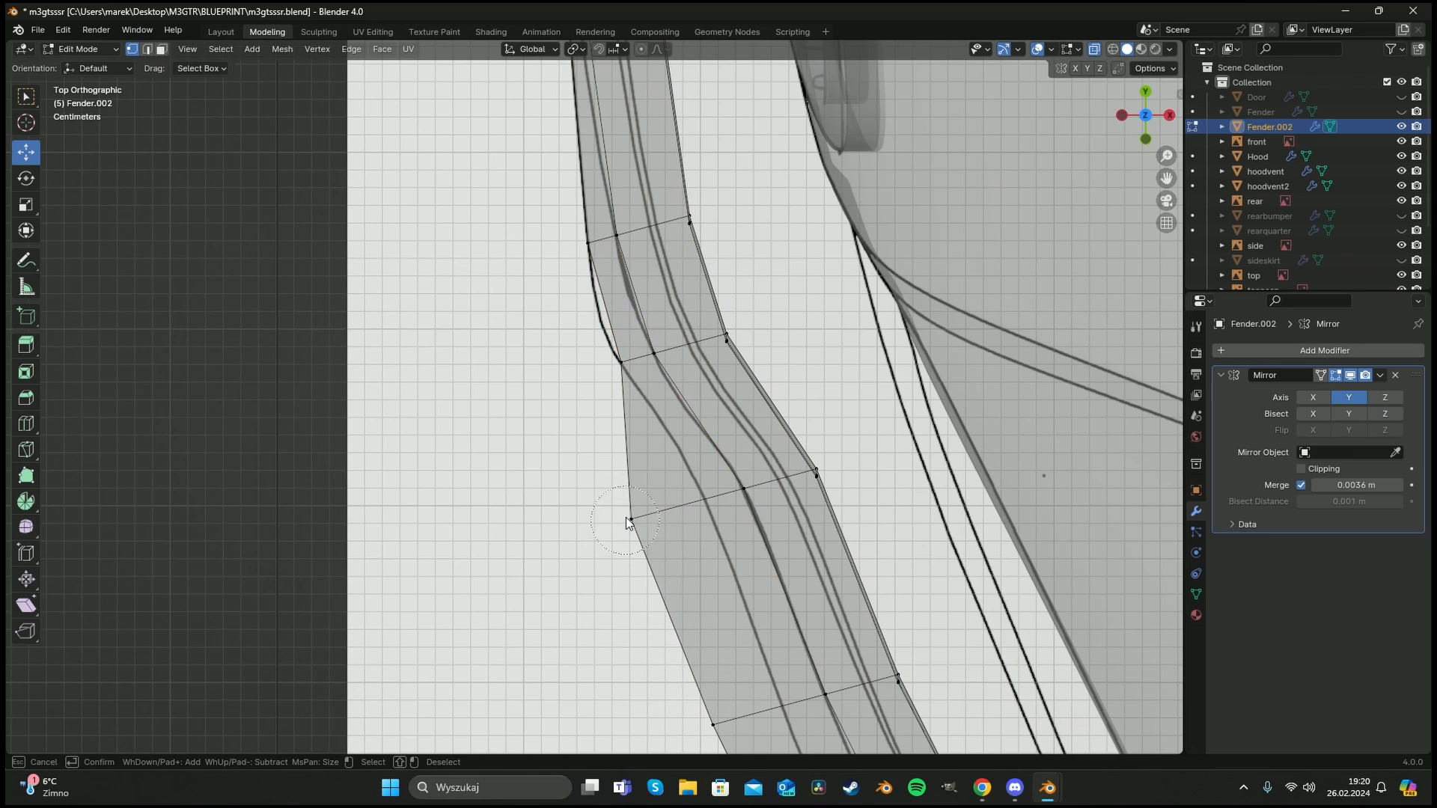
key(g)
key(g)
click(745, 499)
shift+middle_drag(756, 588, 653, 176)
click(614, 310)
key(g)
key(g)
click(701, 300)
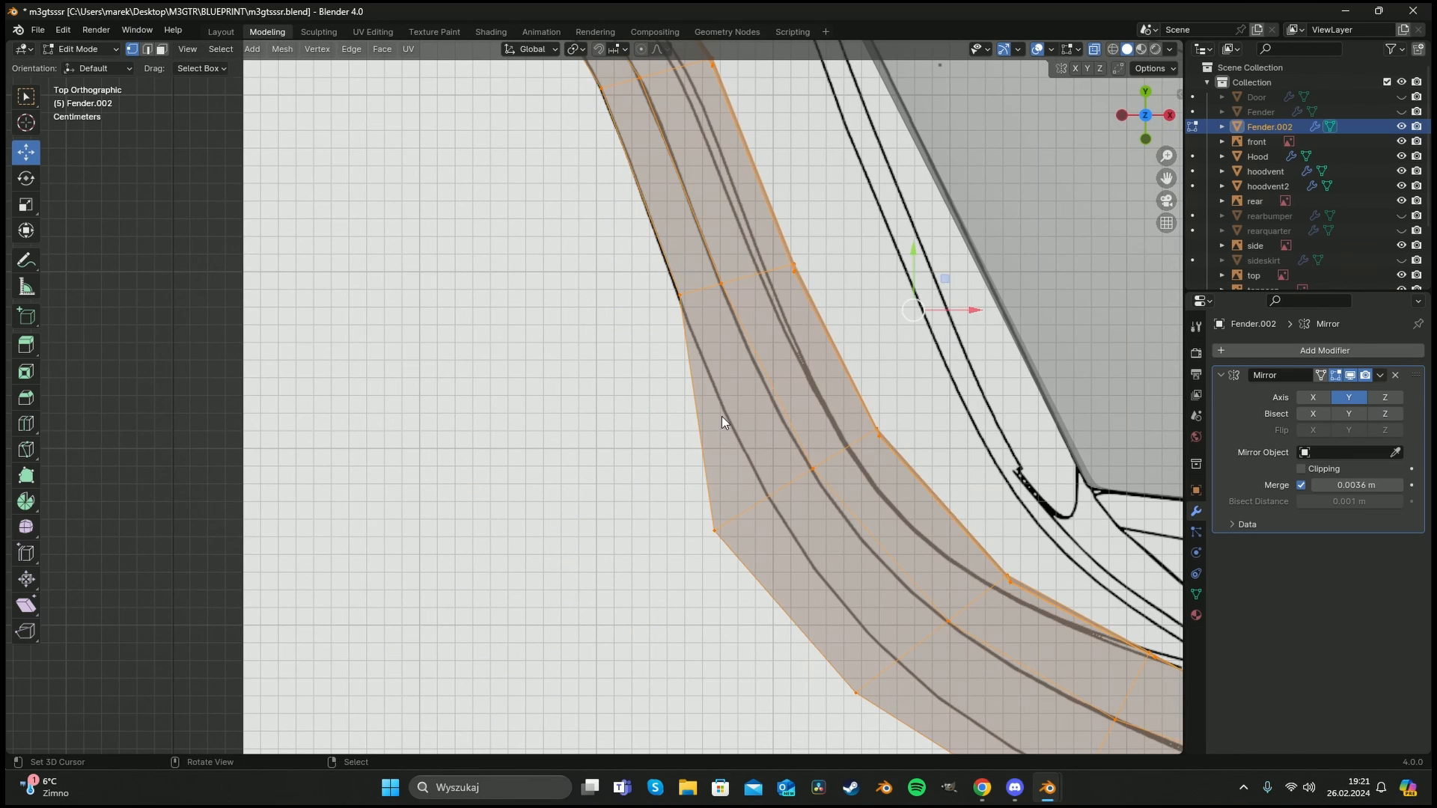
Slide the outer vertices of the two cross edges around the bumper corner inward onto the outer blueprint curve.
click(714, 530)
key(g)
key(g)
click(778, 500)
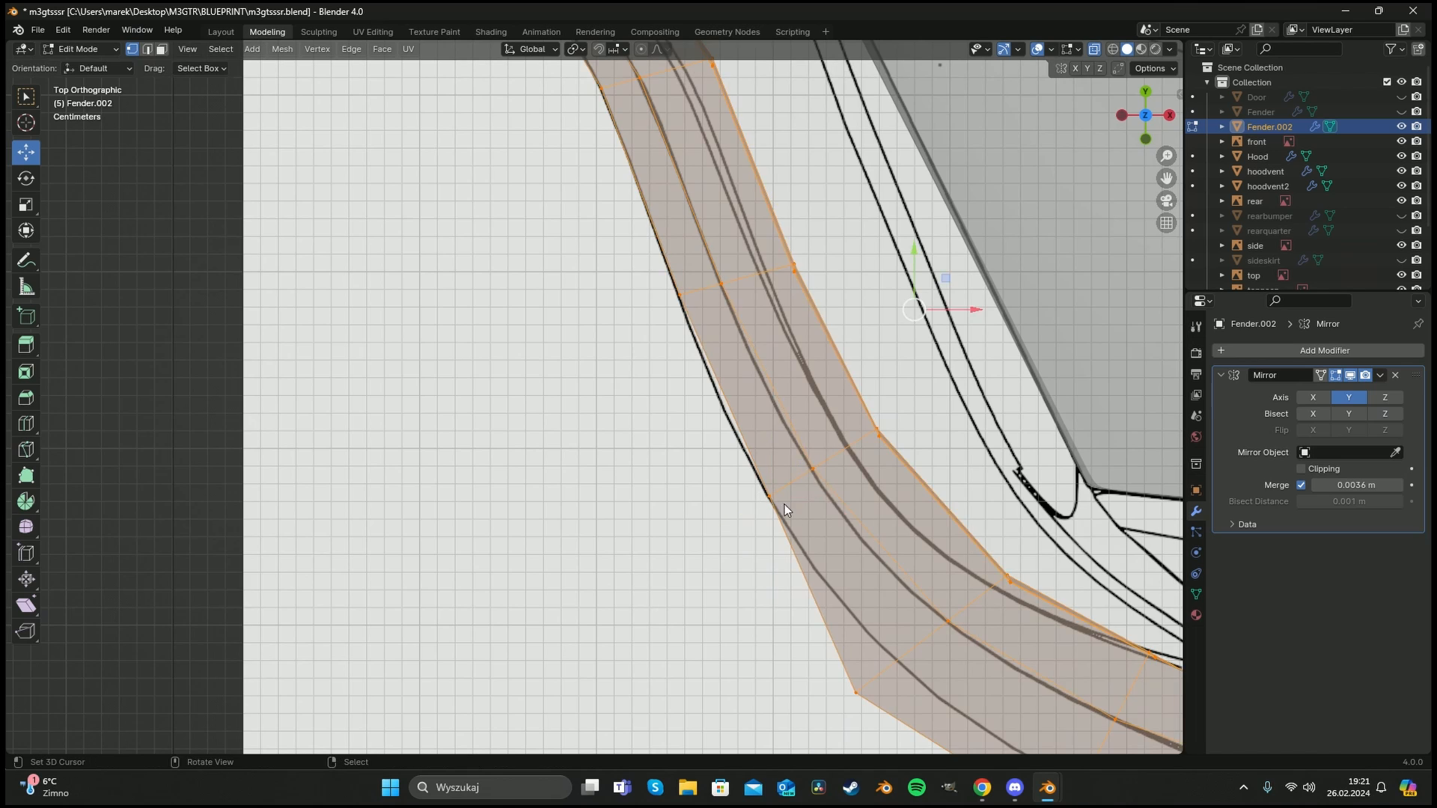
shift+middle_drag(784, 504, 603, 295)
click(635, 398)
key(g)
key(g)
click(677, 367)
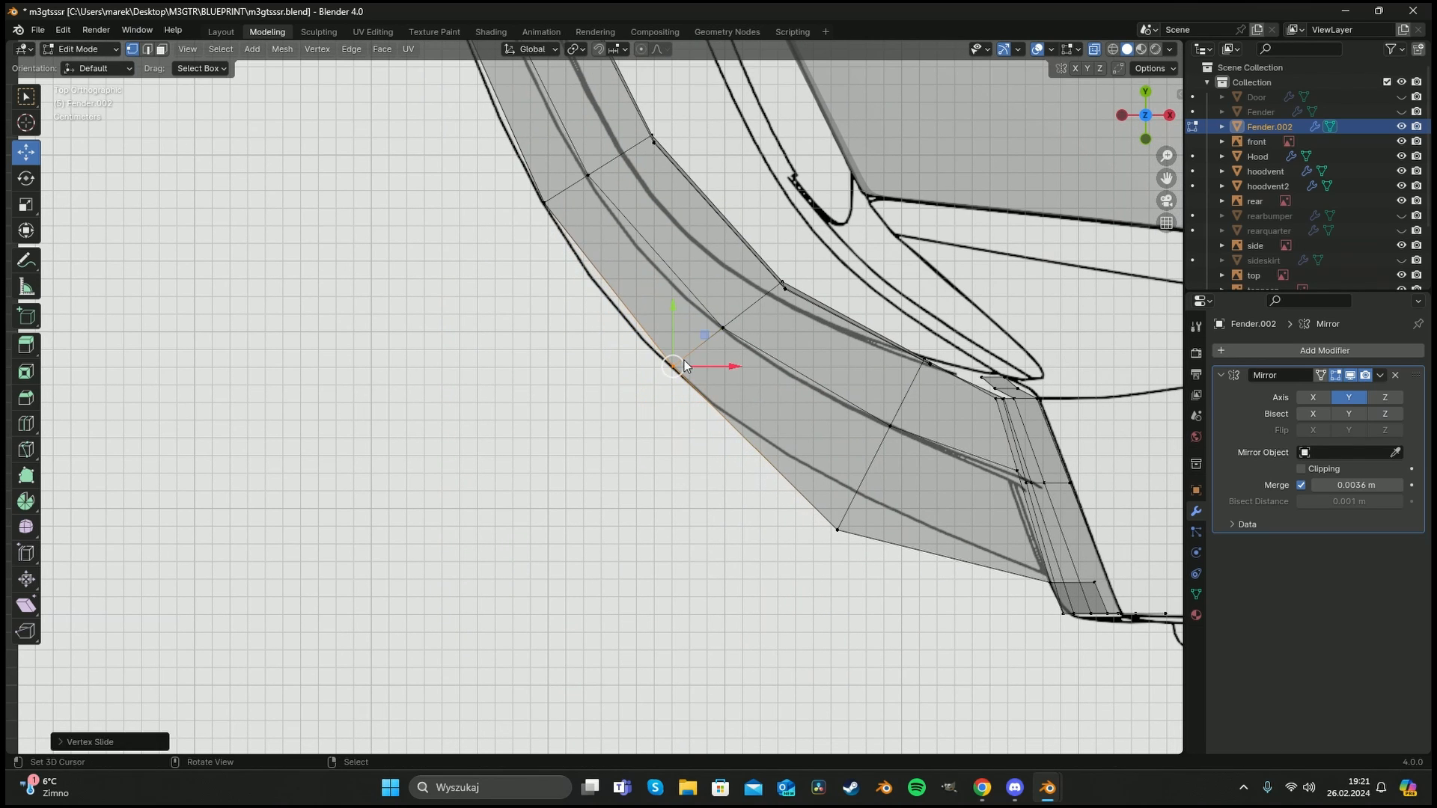
Slide the outer vertex of the cross edge nearest the fender inward onto the bumper outline.
click(846, 544)
key(g)
key(g)
click(868, 508)
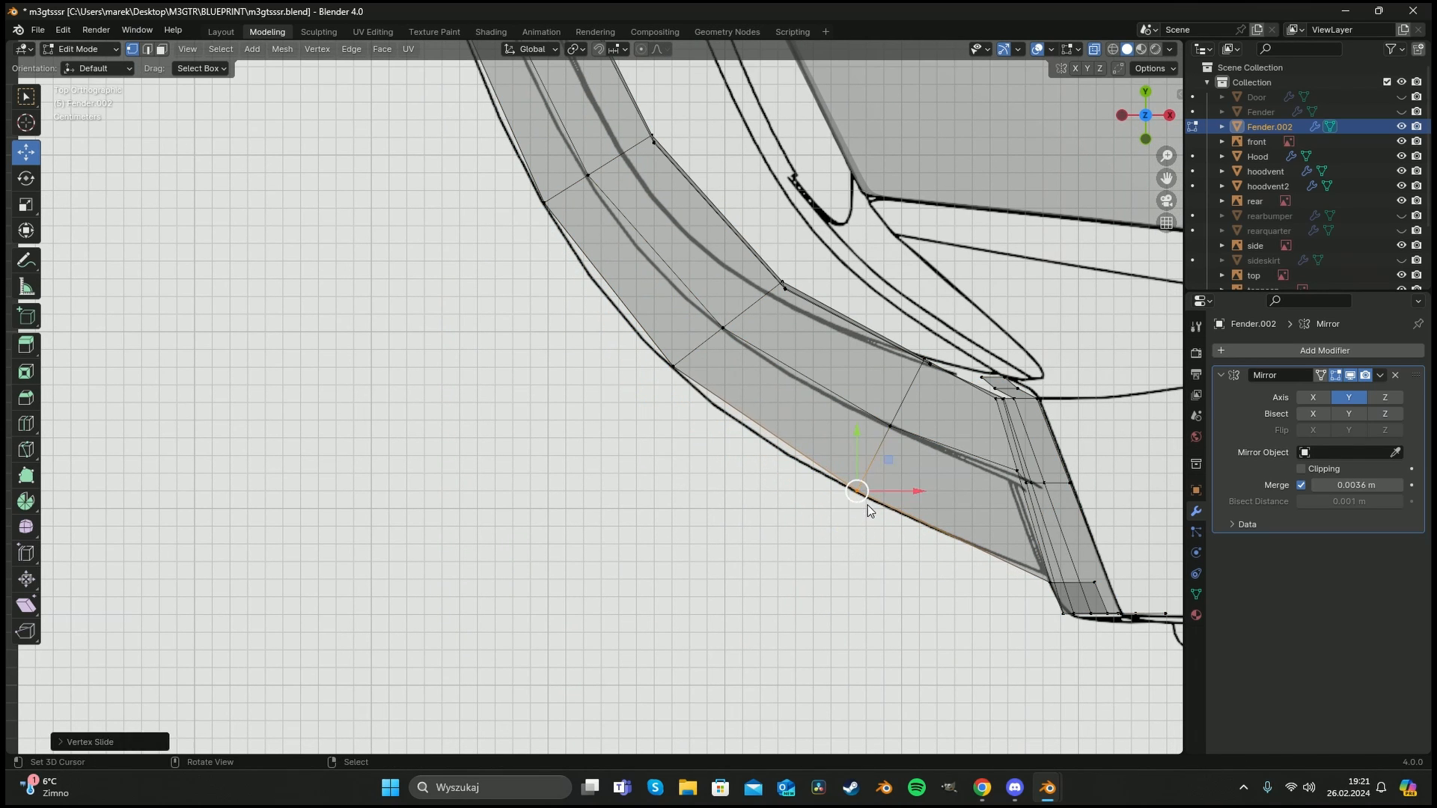
Select the new edge loop in the corner segment near the fender and move it outward to match the blueprint curve.
key(a)
key(alt+a)
key(c)
drag(847, 334, 776, 430)
key(Escape)
key(g)
click(771, 432)
Add a centred loop cut in the next corner segment forward and move it outward onto the bumper curve.
shift+middle_drag(661, 261, 706, 449)
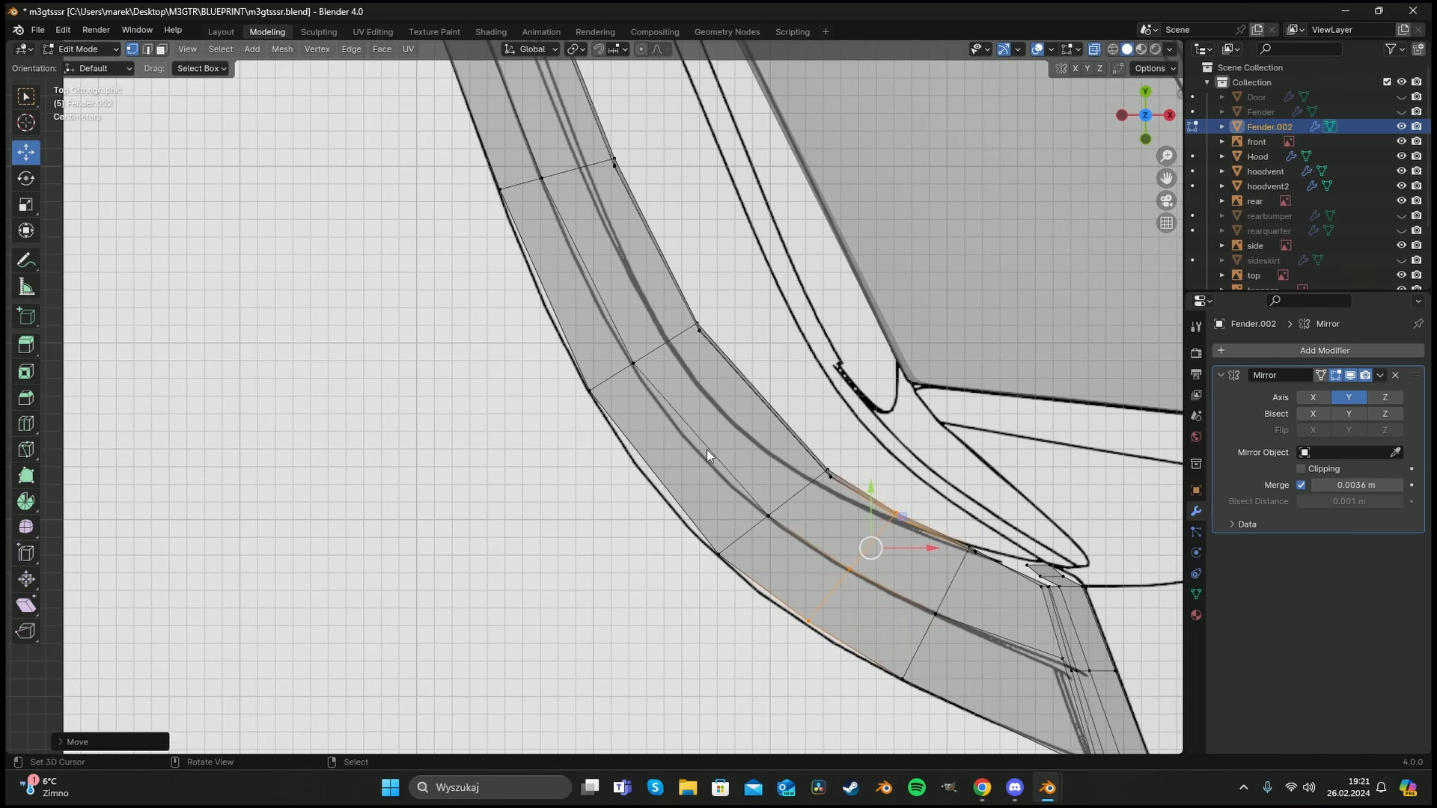
key(alt+a)
key(ctrl+r)
double_click(700, 439)
key(alt+a)
key(c)
drag(758, 407, 679, 458)
key(Escape)
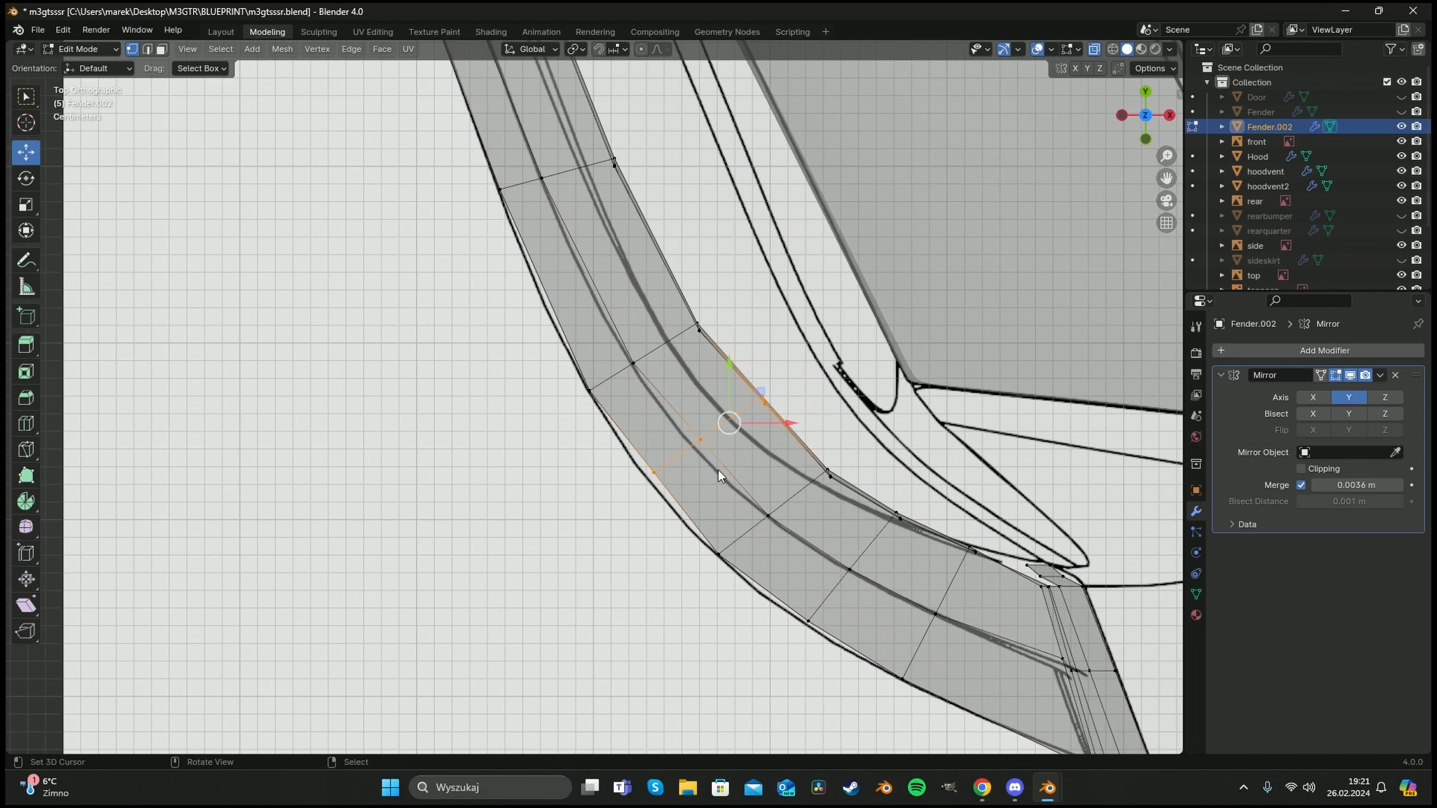
key(g)
click(708, 476)
Add a loop cut in the straighter segment ahead of the corner and nudge it onto the outline.
key(a)
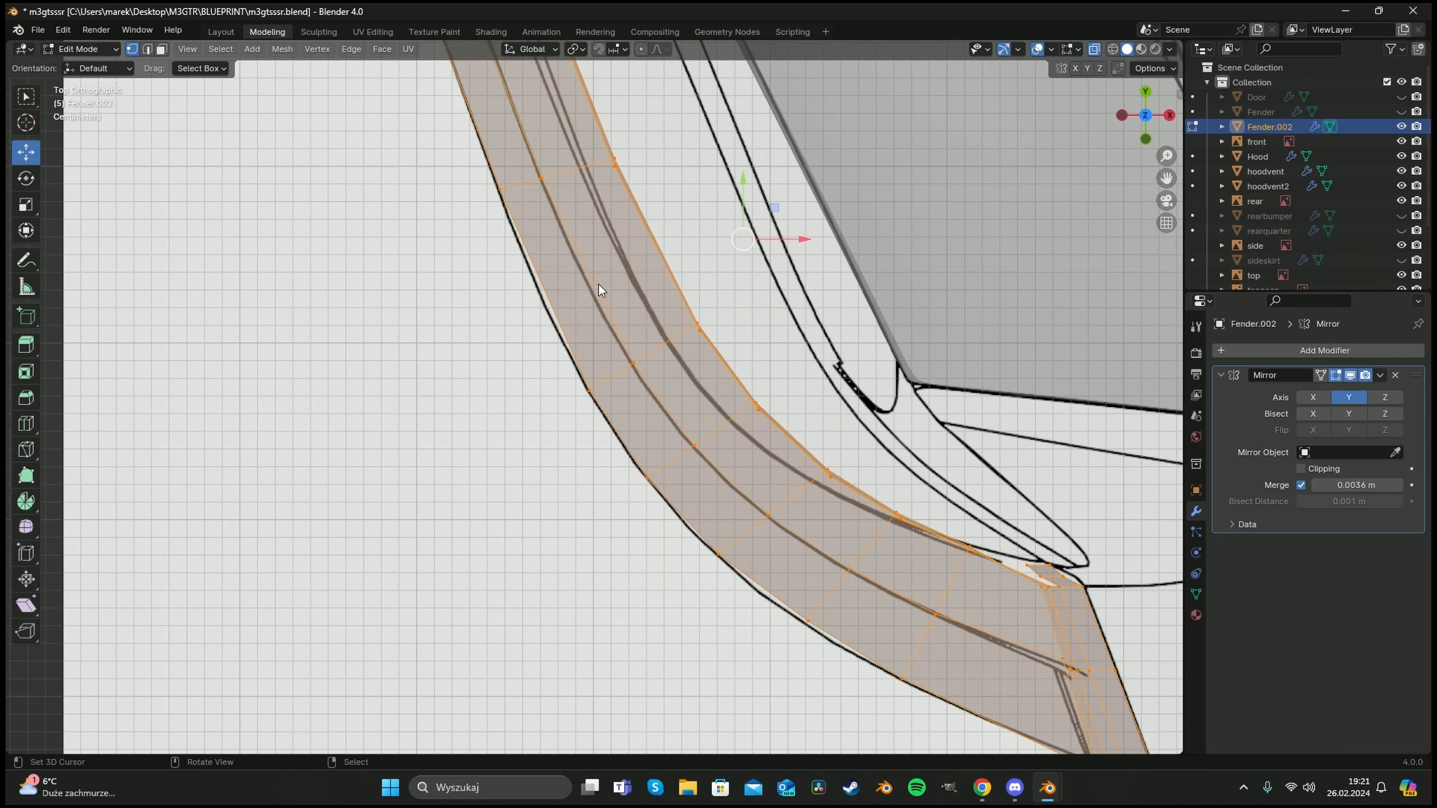
key(alt+a)
key(ctrl+r)
click(592, 276)
click(591, 276)
key(alt+a)
key(c)
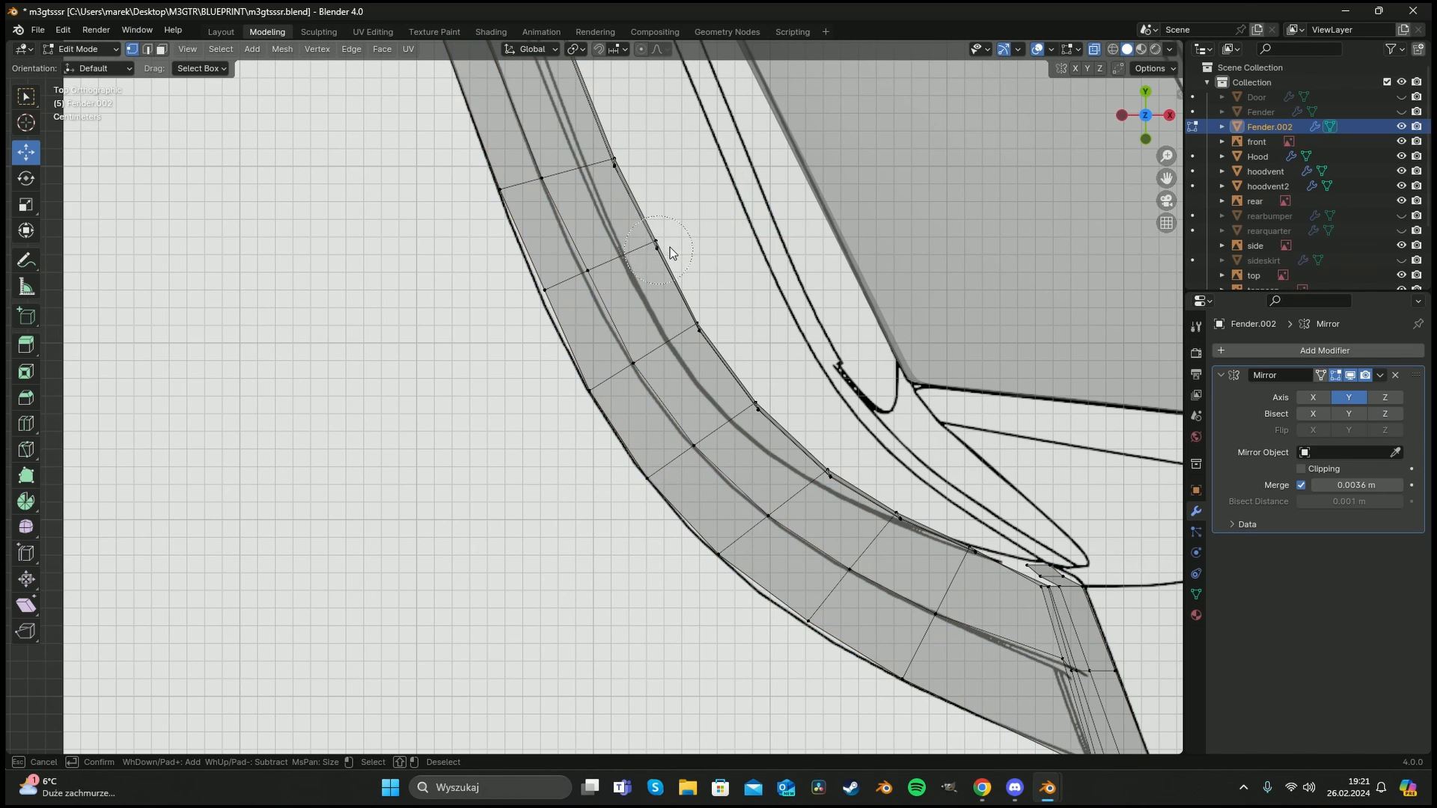
drag(669, 250, 545, 295)
key(Escape)
key(g)
click(543, 297)
Add a loop cut in the short segment at the front bend and move it outward to round the curve.
shift+middle_drag(471, 93, 586, 488)
shift+middle_drag(499, 311, 580, 475)
key(a)
key(alt+a)
key(ctrl+r)
click(541, 342)
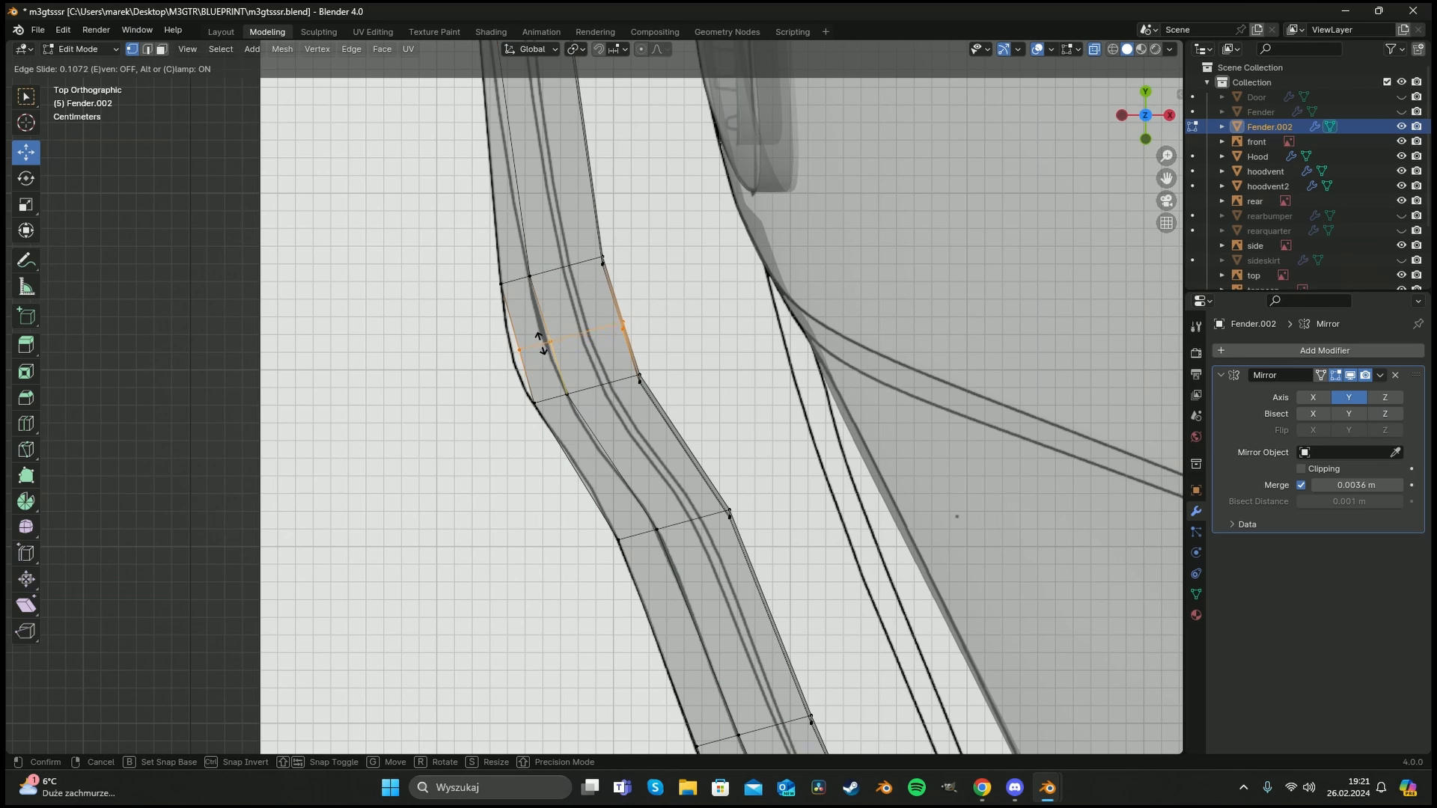
click(536, 334)
key(g)
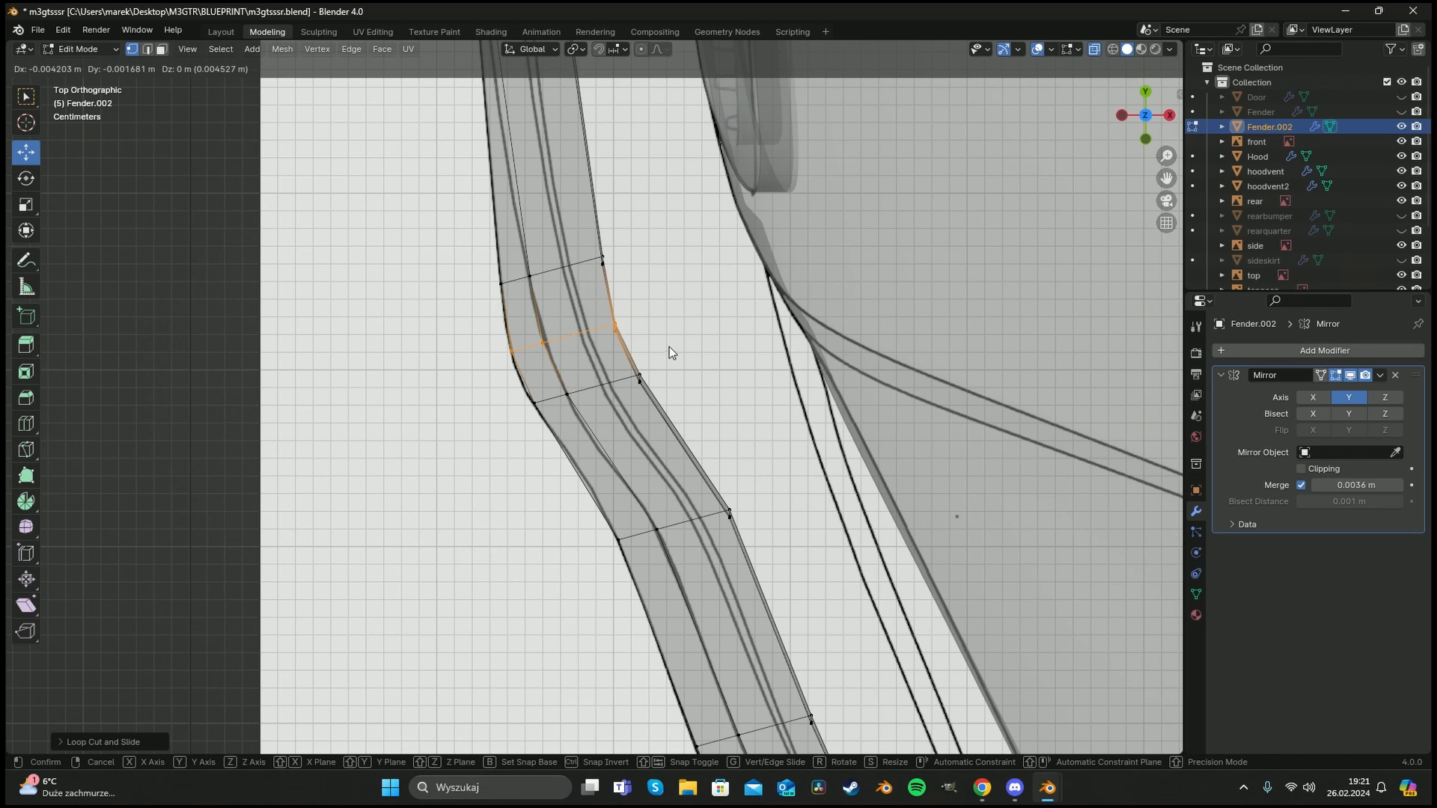
click(669, 347)
Add two evenly spaced loop cuts across the long segment in front of the grille.
shift+middle_drag(670, 347, 657, 470)
shift+middle_drag(629, 384, 648, 476)
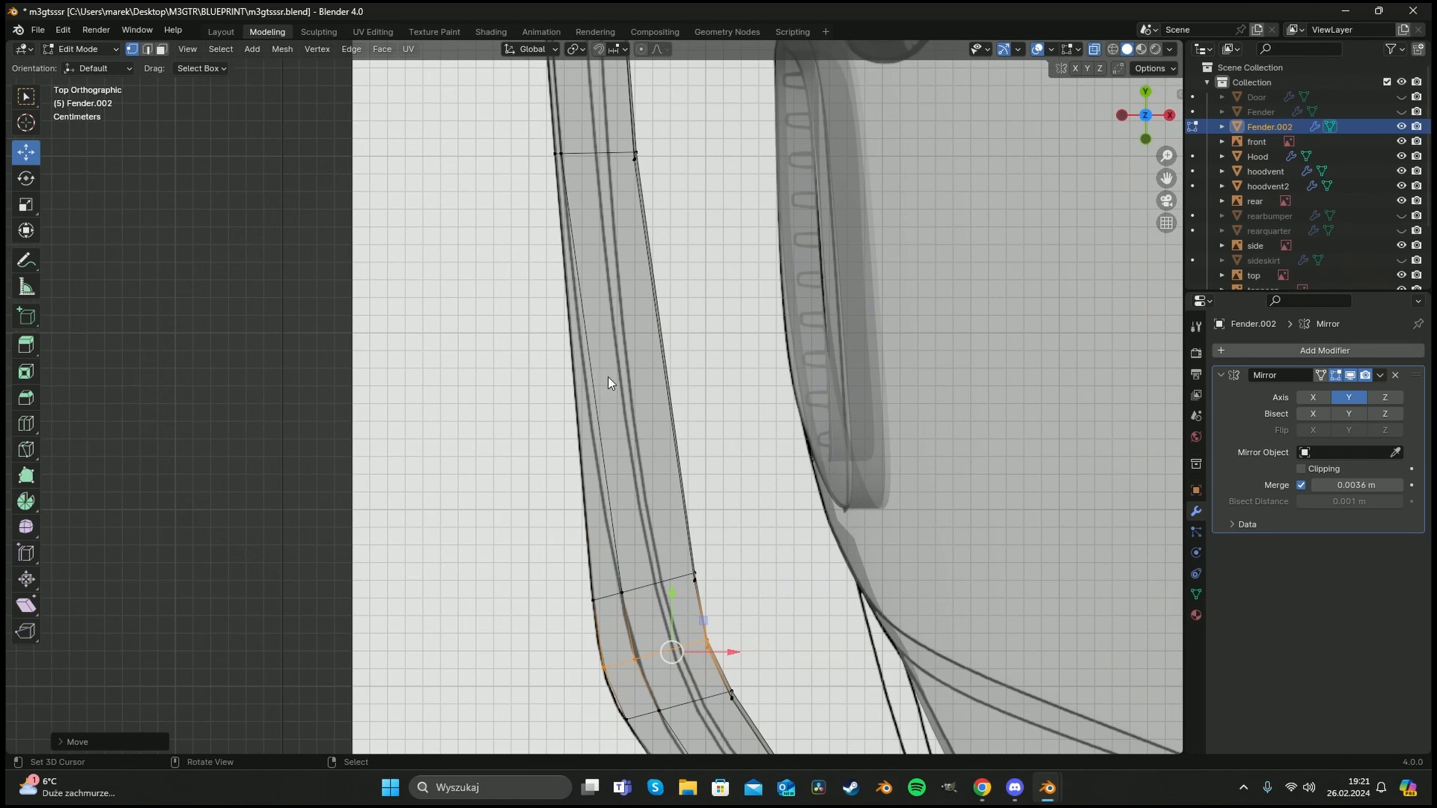
key(a)
key(alt+a)
key(ctrl+r)
scroll(618, 388, up, 1)
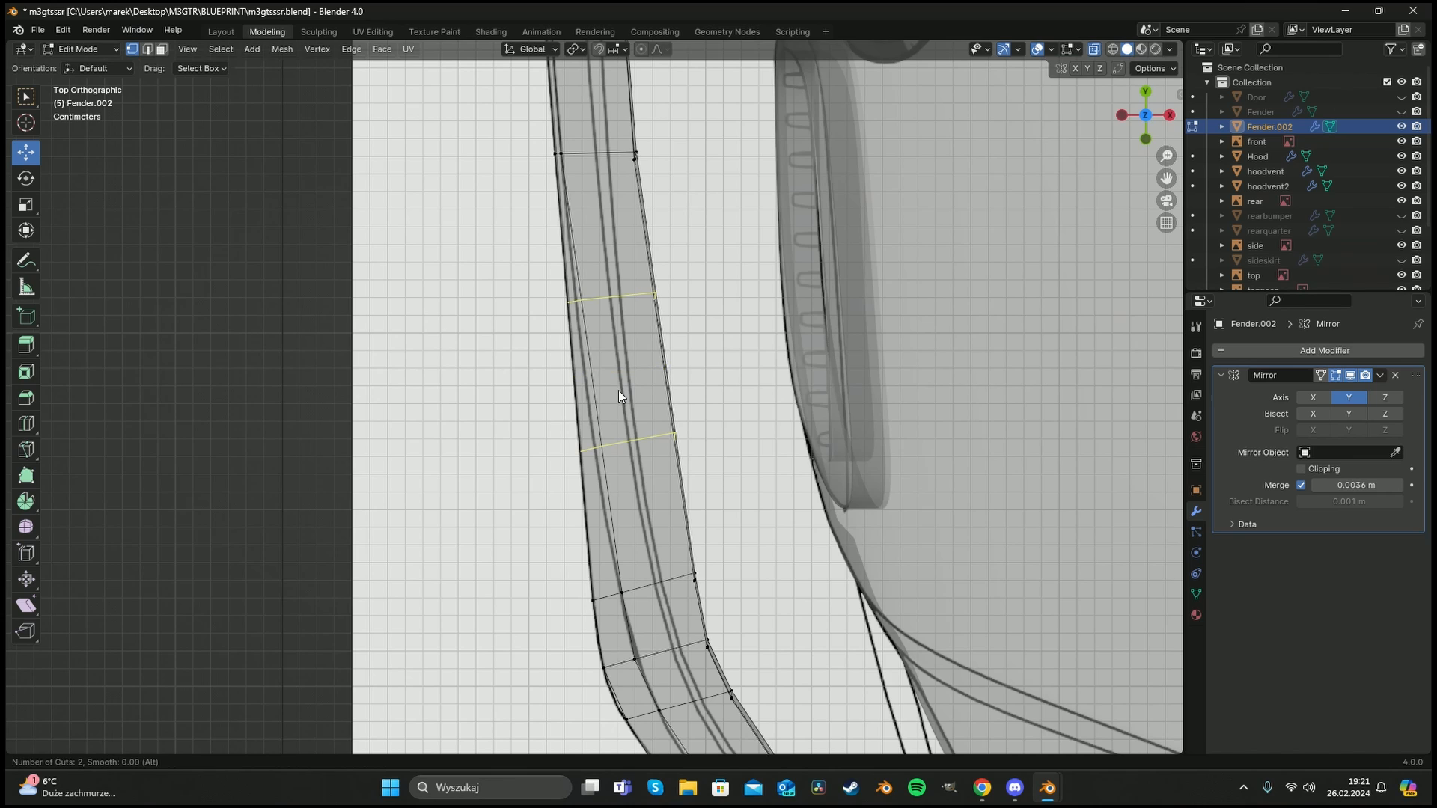
click(618, 389)
right_click(618, 389)
Select the inner and middle vertices of both new loops and shift them slightly outward toward the blueprint lines.
key(alt+a)
scroll(600, 317, up, 2)
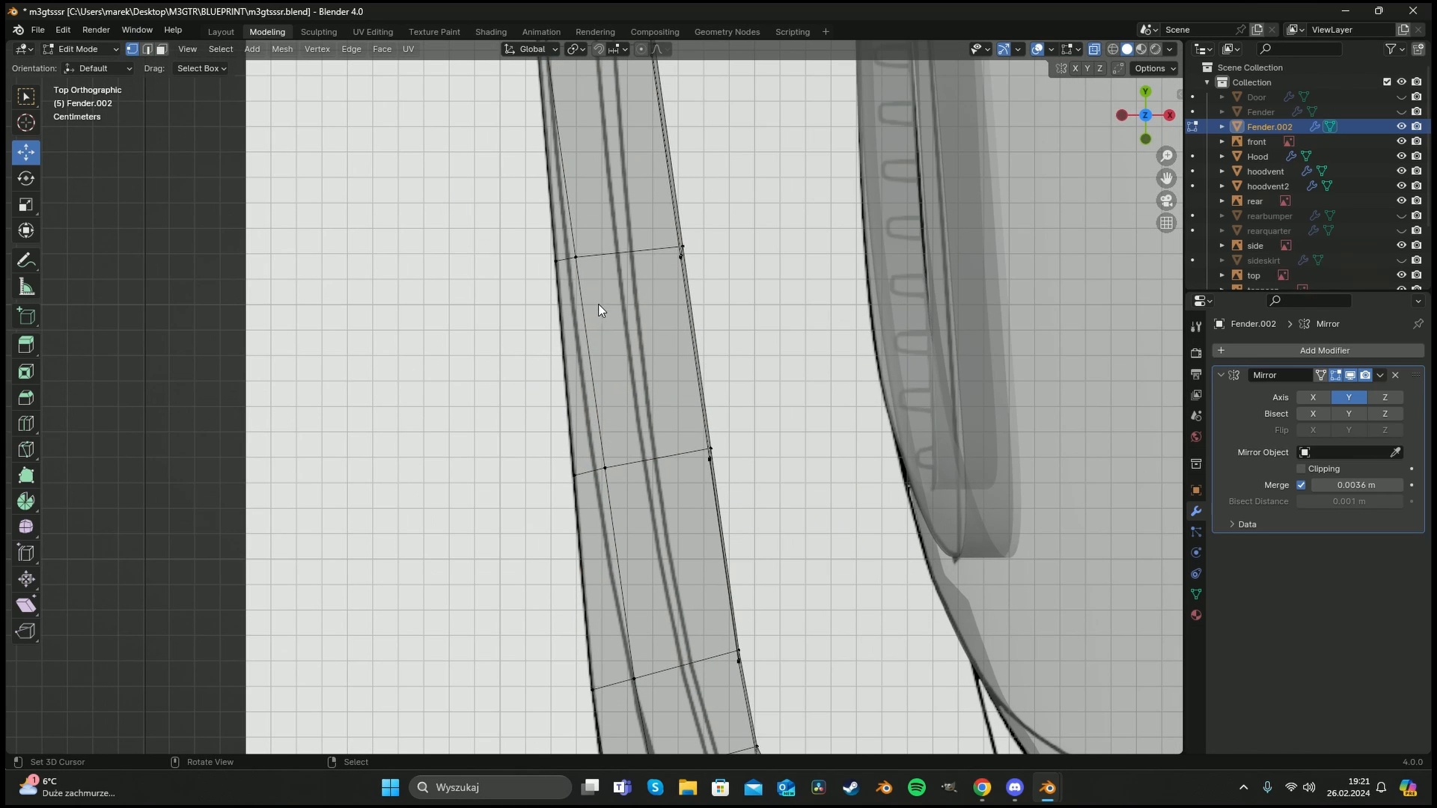
key(c)
click(679, 253)
click(710, 451)
click(621, 465)
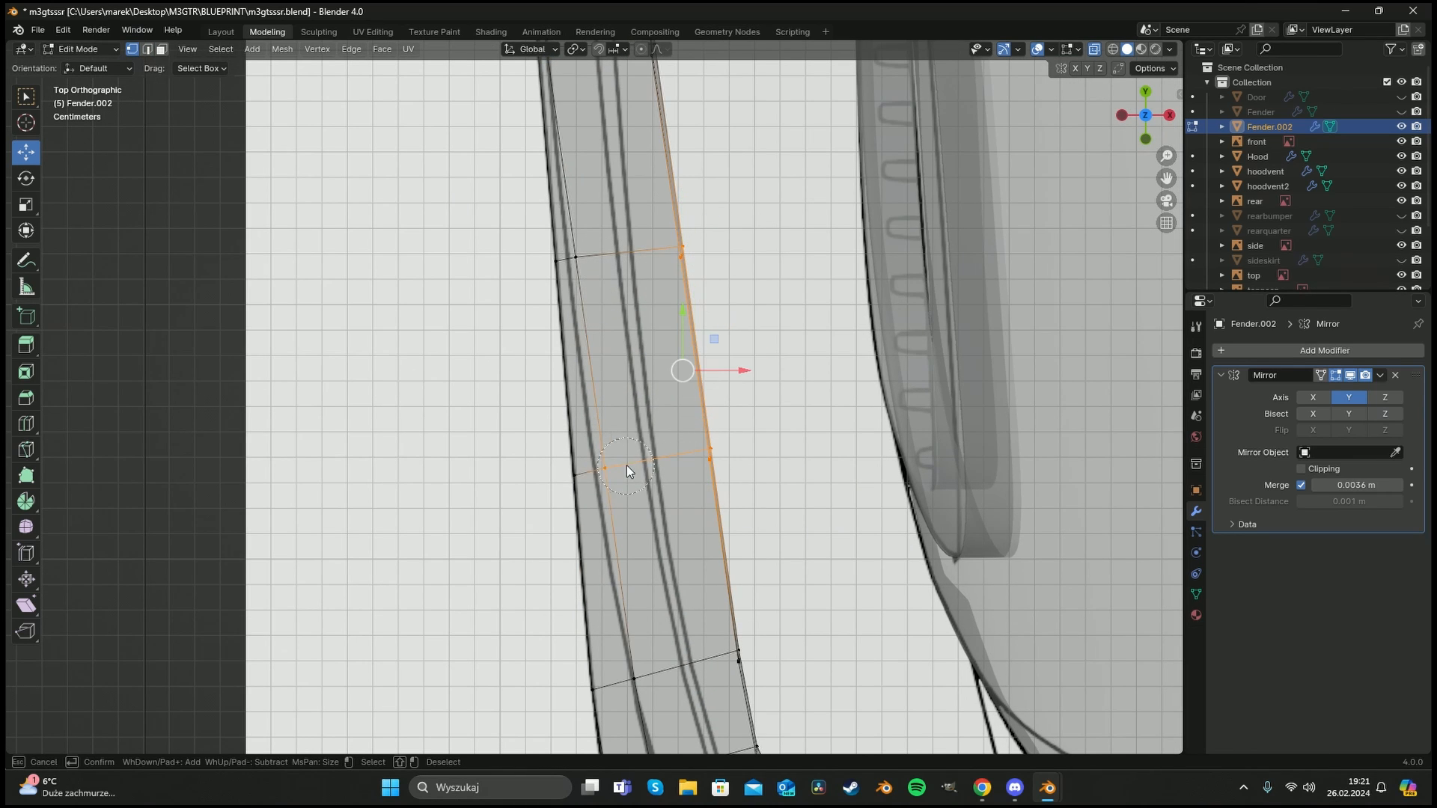
click(593, 255)
right_click(707, 330)
drag(706, 329, 700, 331)
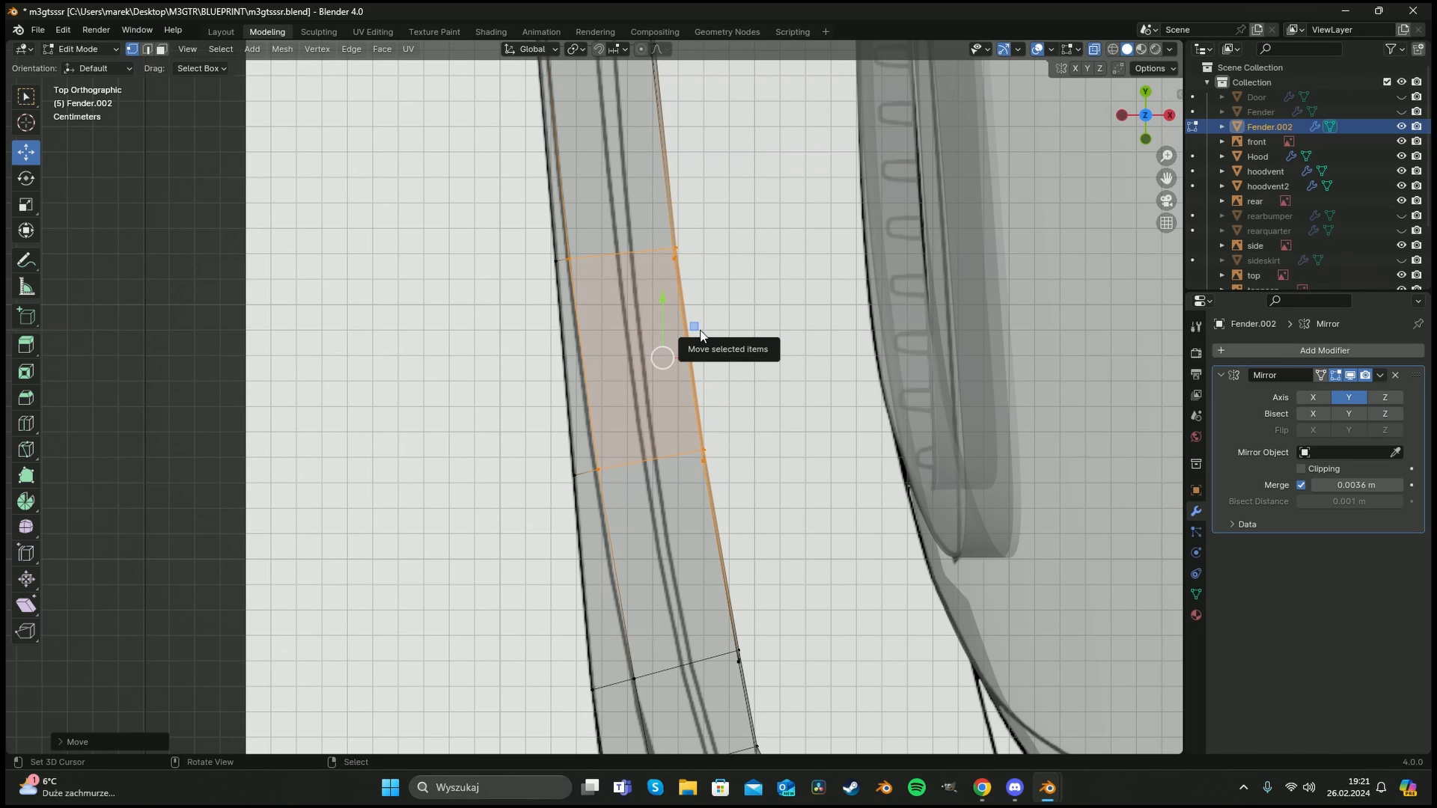
Leave Edit Mode and examine the shape of the bumper strip in perspective.
scroll(739, 505, down, 4)
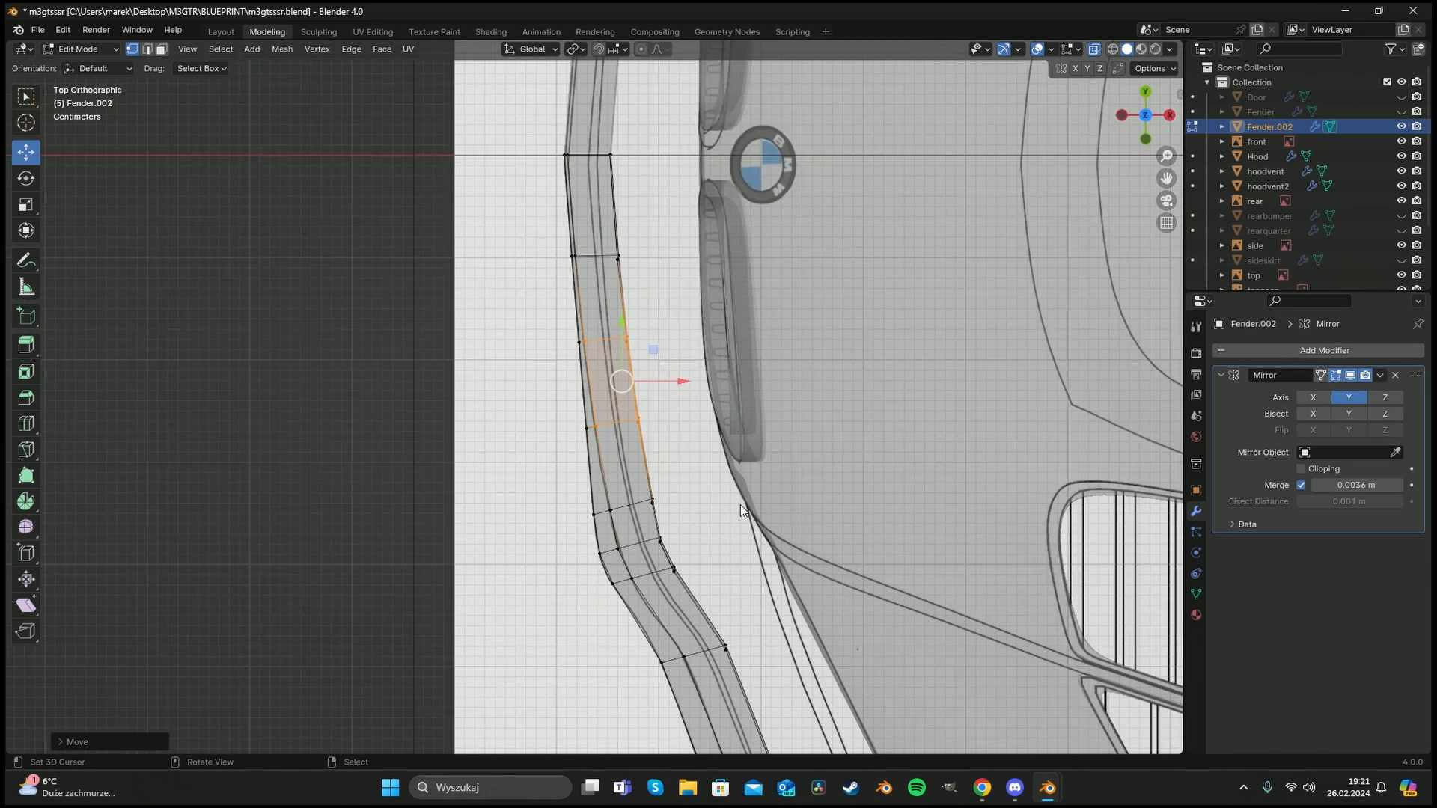
key(Tab)
middle_drag(645, 496, 625, 397)
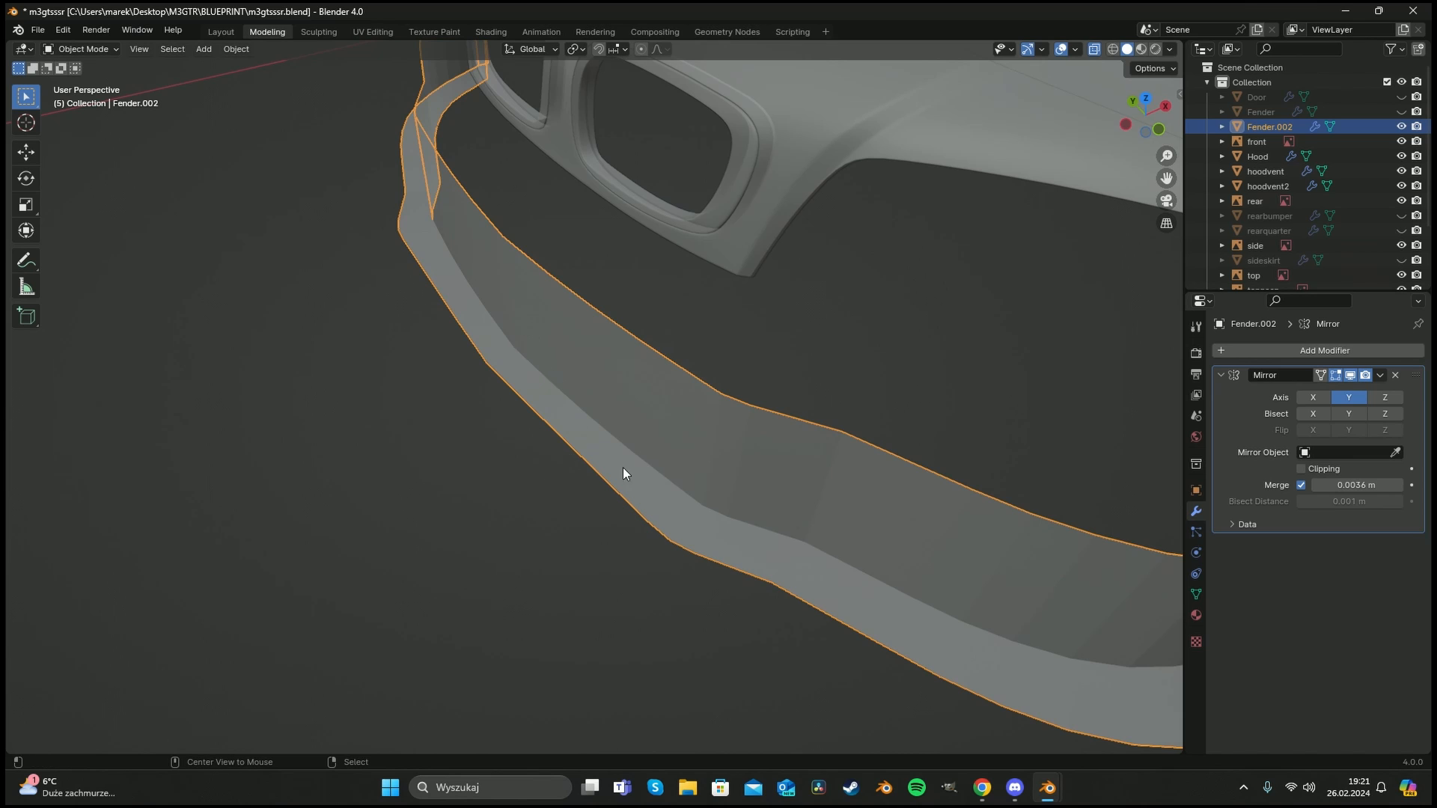
Try to lower the bottom strip's outer edge loop, including its fender-side vertices, vertically to the blueprint line.
middle_drag(785, 497, 668, 412)
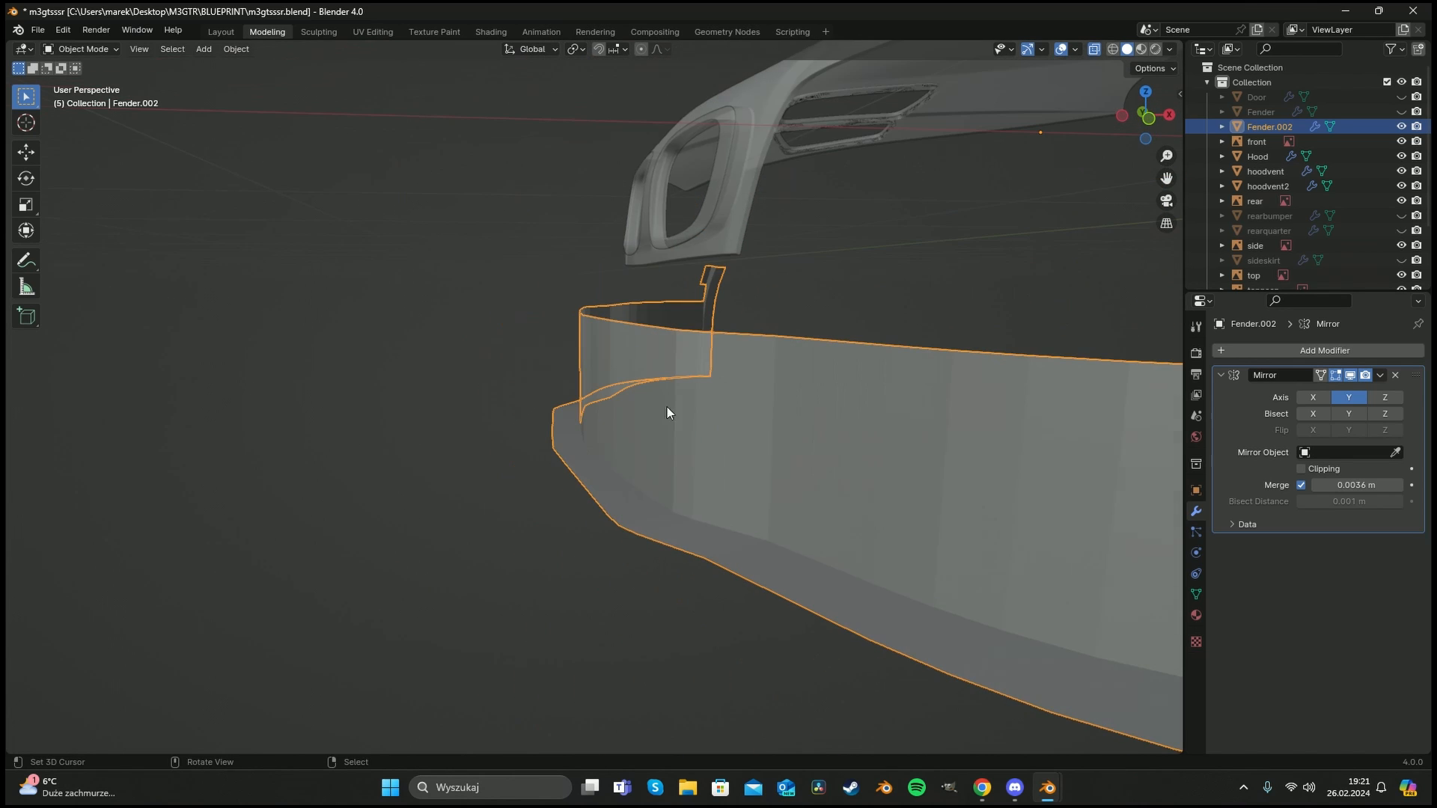
middle_drag(807, 446, 622, 462)
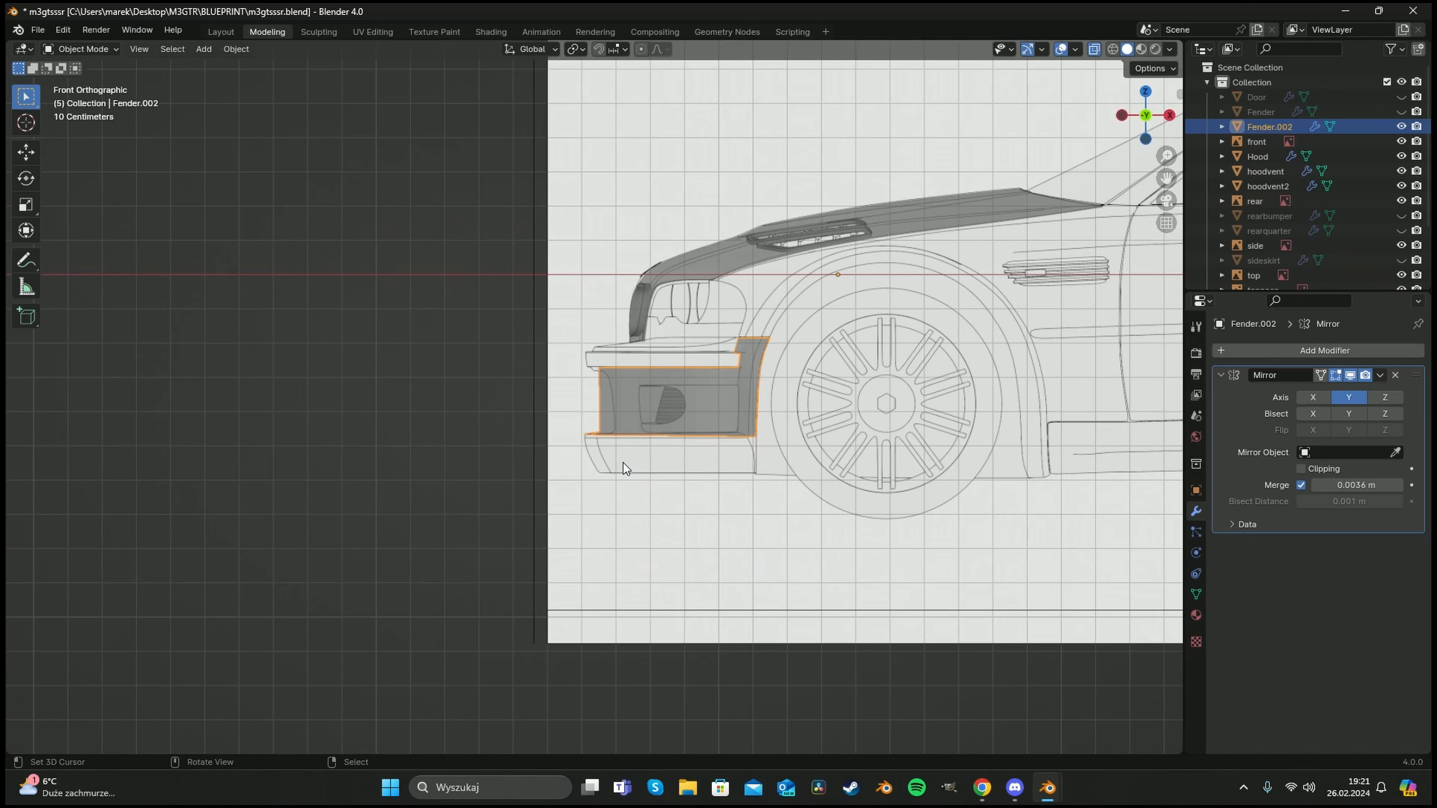
scroll(691, 429, up, 6)
key(Tab)
scroll(687, 438, up, 5)
key(alt+a)
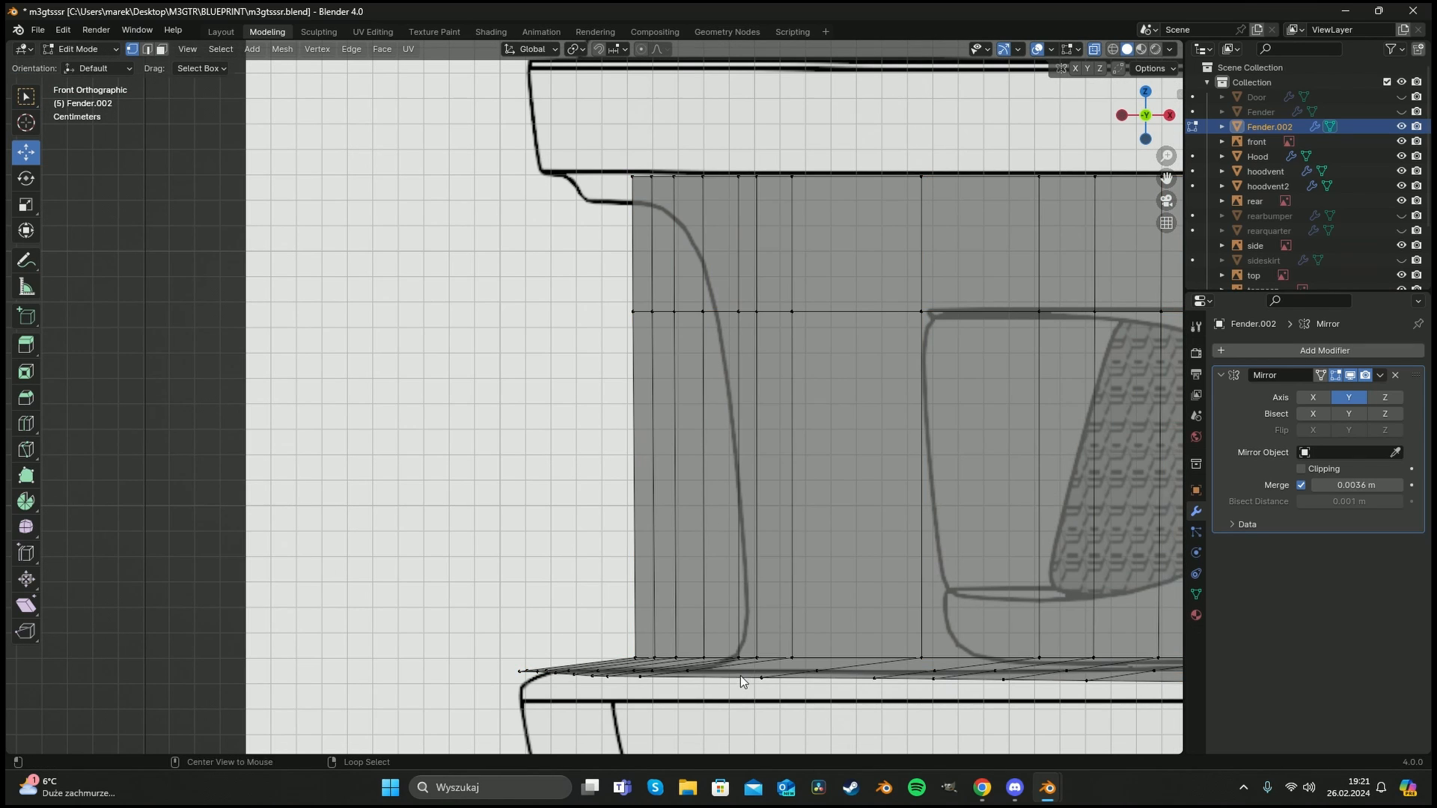
alt+click(739, 676)
shift+middle_drag(743, 678, 605, 497)
key(g)
key(z)
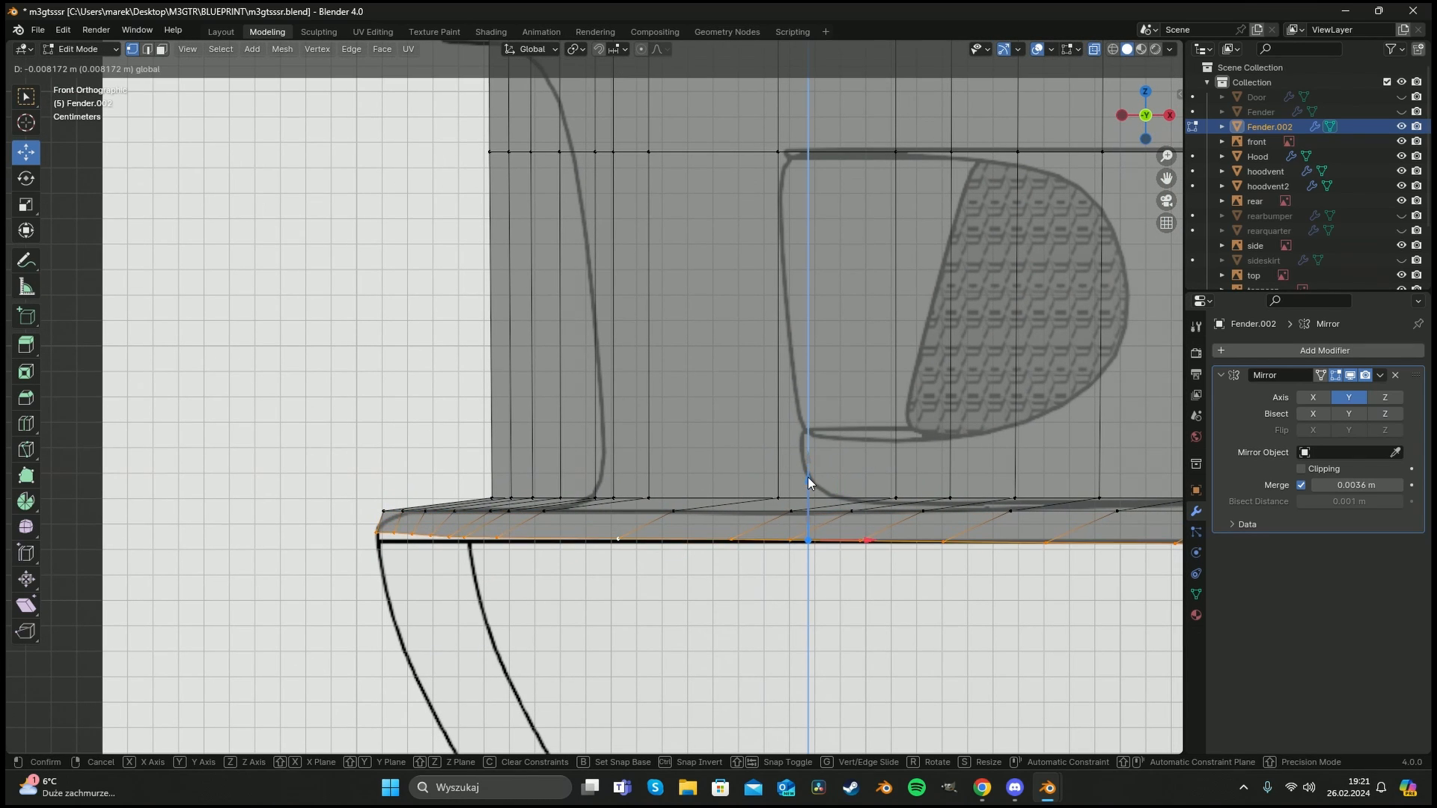
click(807, 478)
scroll(828, 506, down, 5)
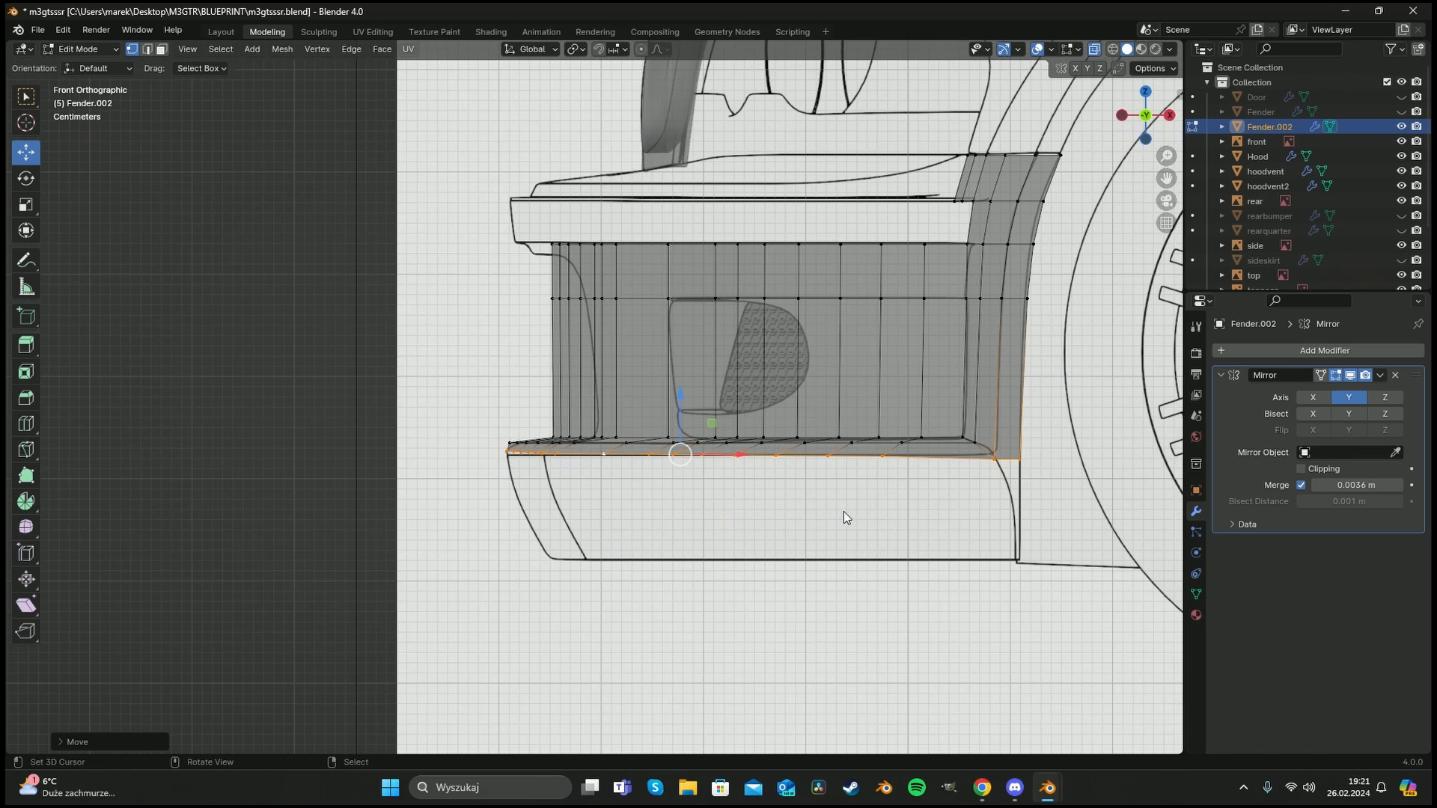
key(ctrl+z)
Deselect the fender-side vertices of the bottom edge loop and try to lower the remaining ones to the blueprint line.
ctrl+drag(1042, 438, 982, 476)
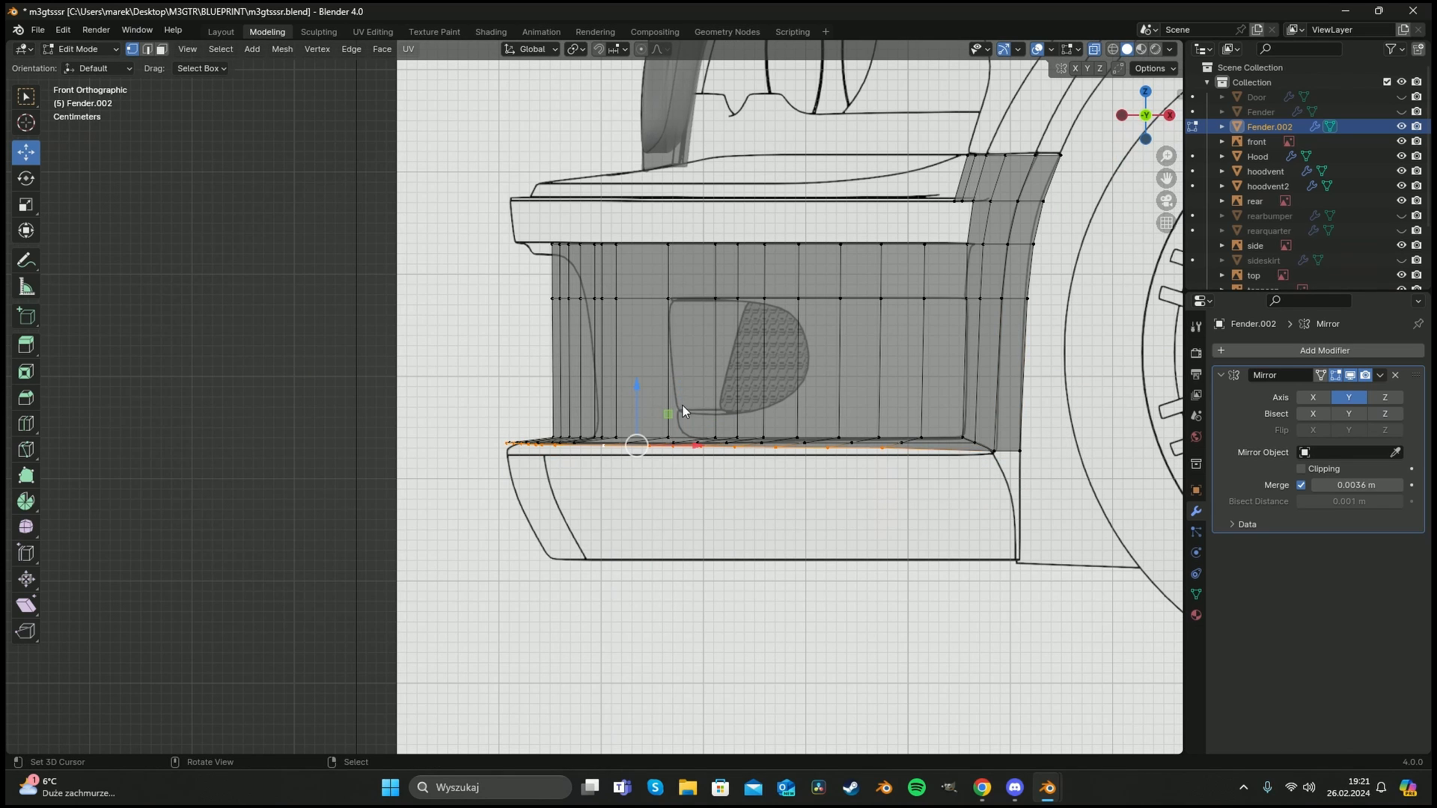
drag(637, 386, 632, 392)
scroll(636, 401, up, 4)
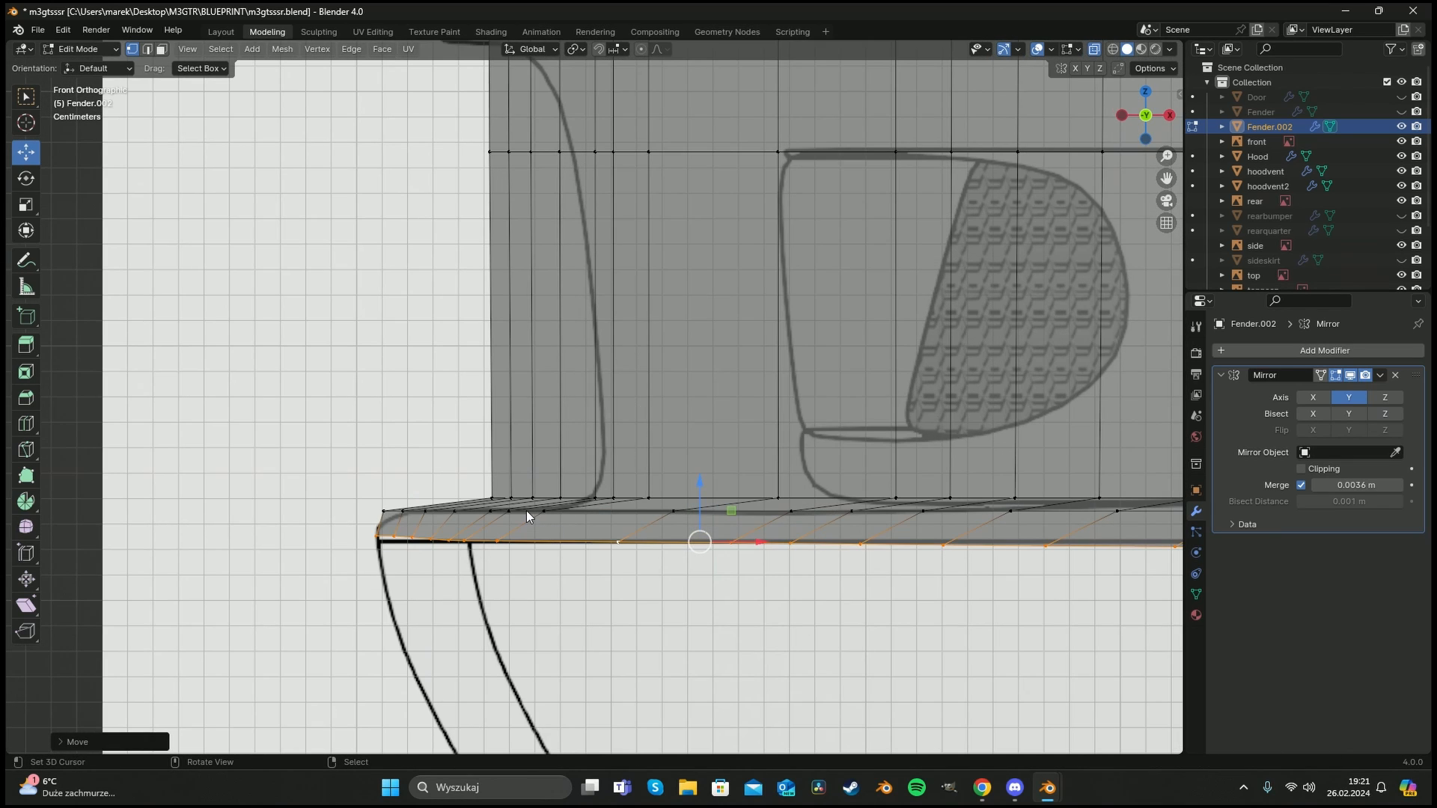
key(ctrl+z)
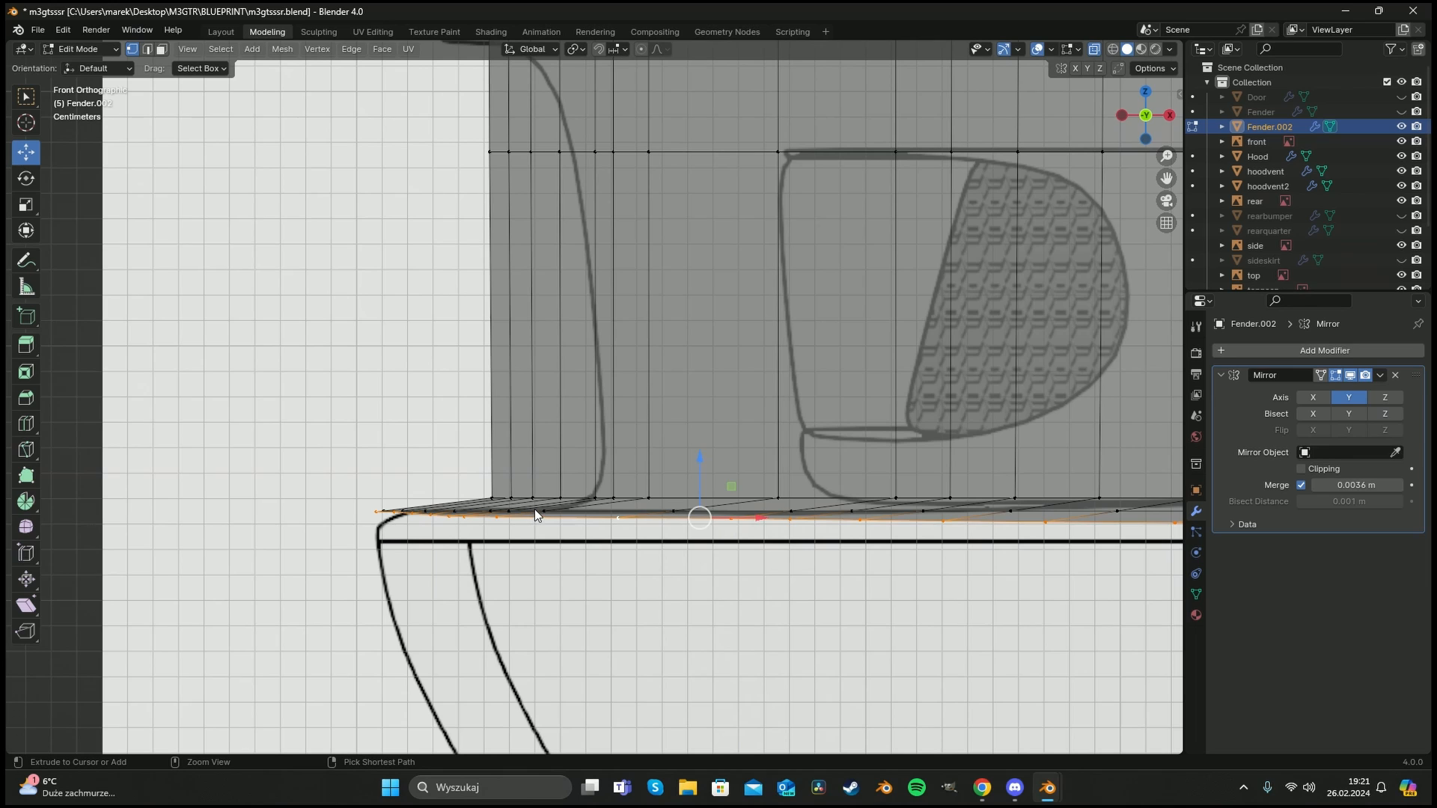
Extend the selection to the bottom strip's middle edge loop and lower both loops slightly along Z toward the blueprint line.
key(ctrl+KP_3)
scroll(500, 491, down, 3)
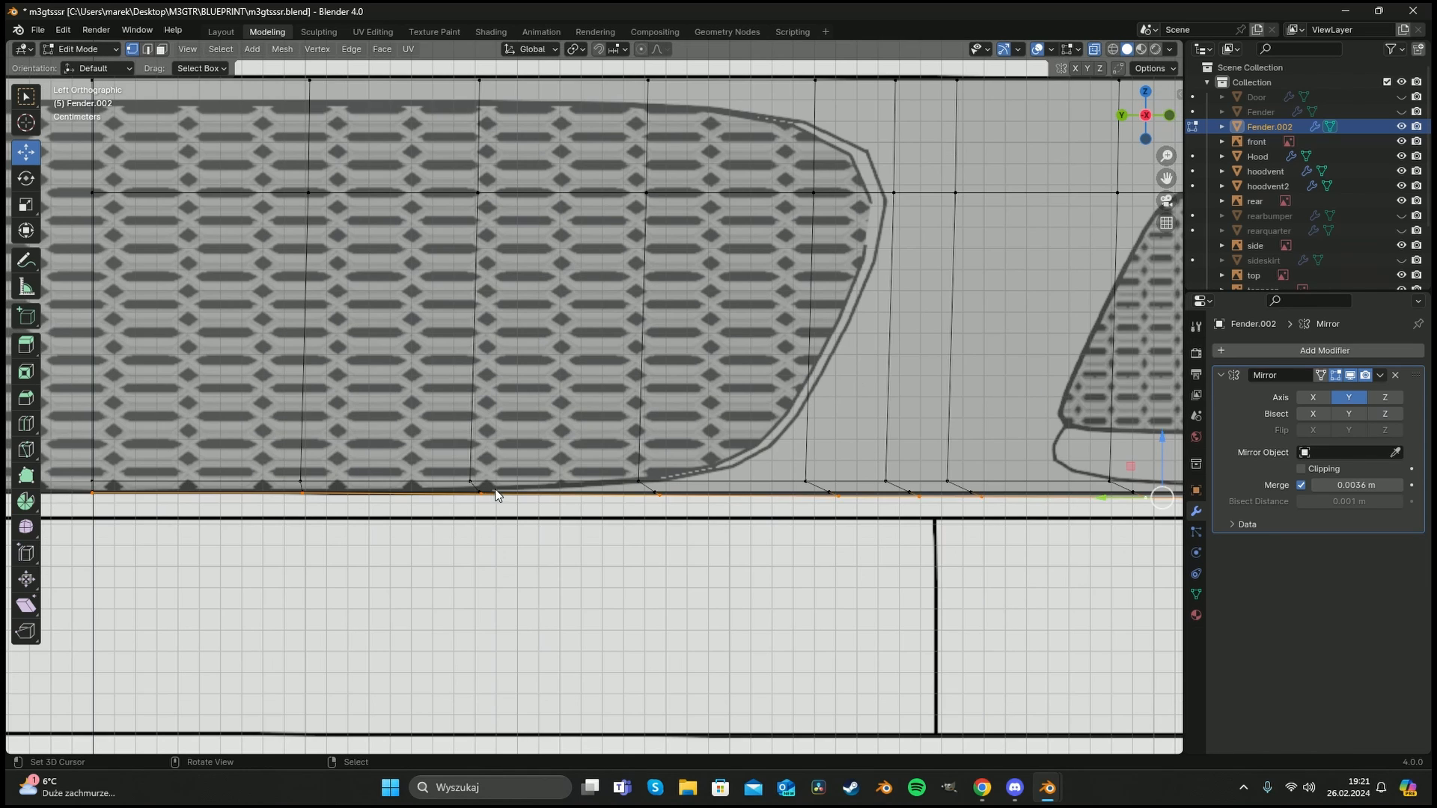
shift+middle_drag(522, 472, 679, 478)
scroll(680, 483, down, 3)
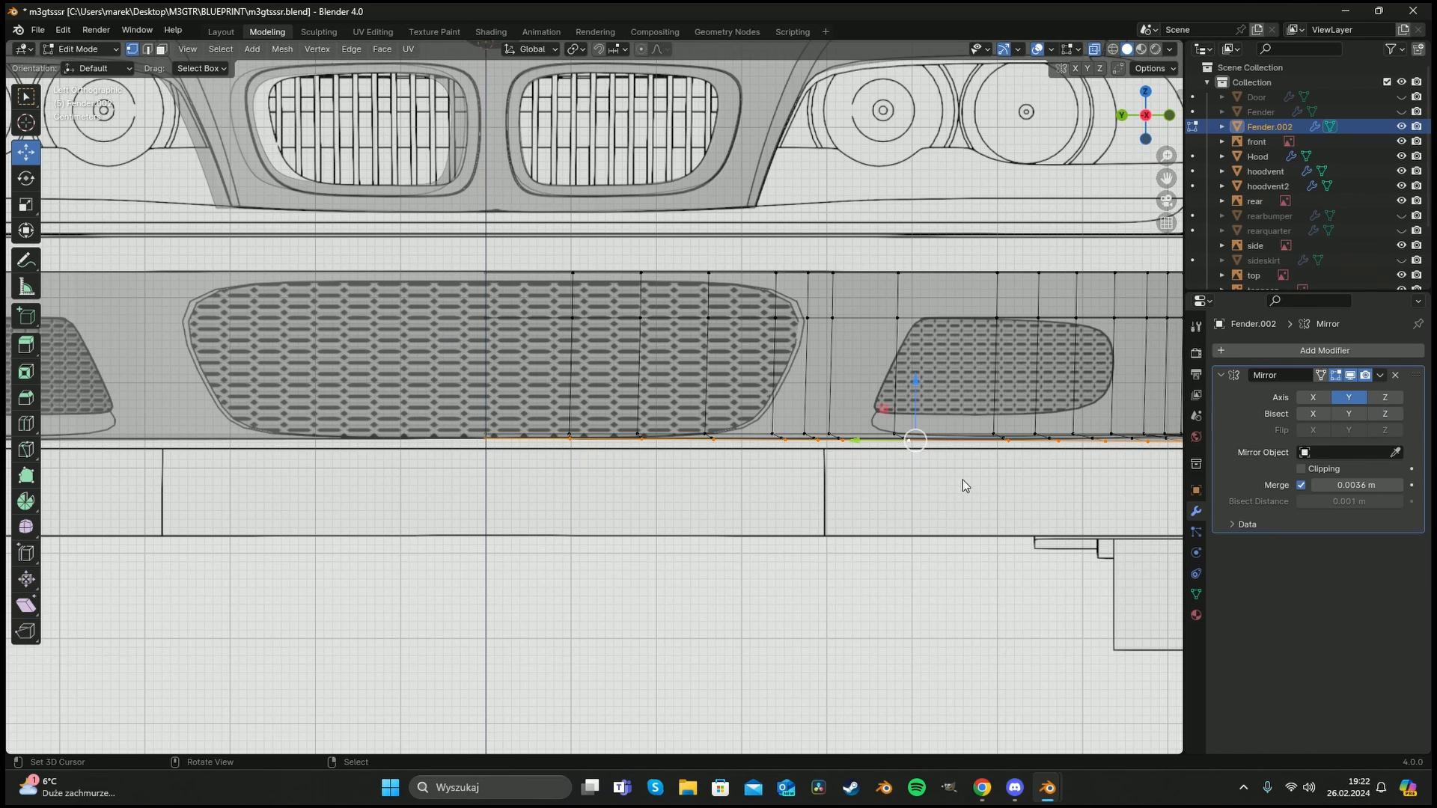
shift+middle_drag(964, 486, 669, 479)
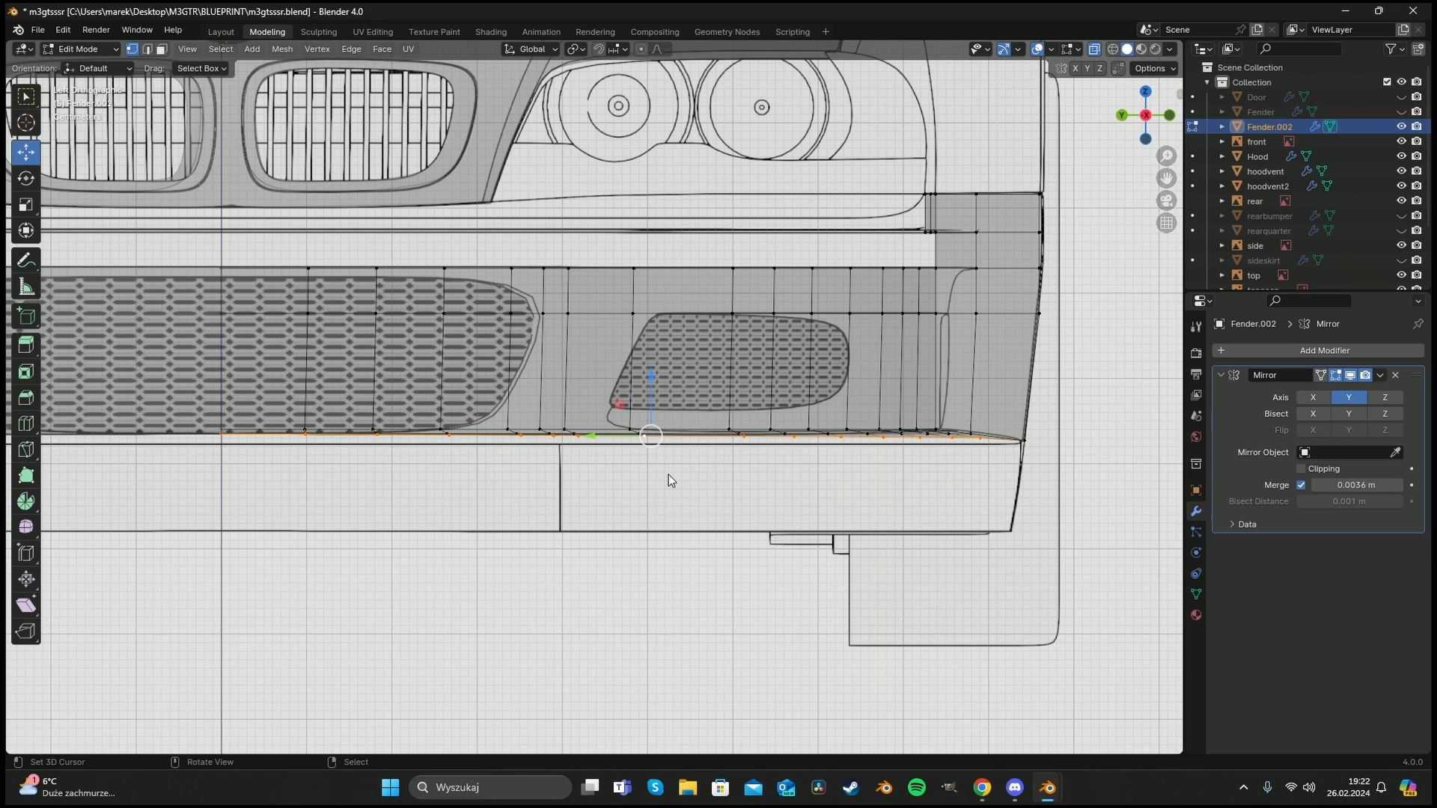
middle_drag(724, 416, 671, 468)
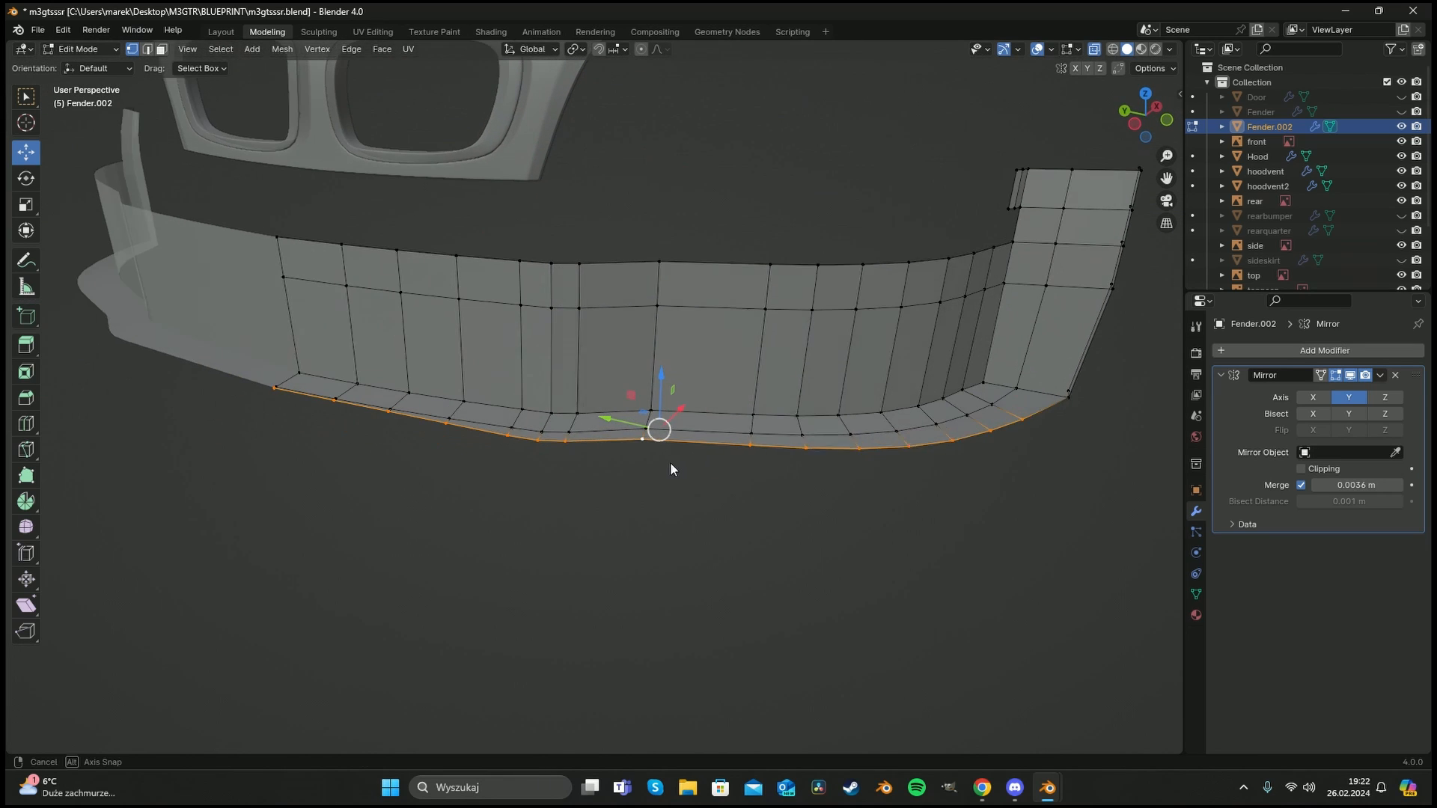
key(c)
mouse_move(1030, 443)
mouse_down()
mouse_move(735, 470)
mouse_move(497, 463)
mouse_move(290, 416)
mouse_up()
key(Escape)
key(KP_1)
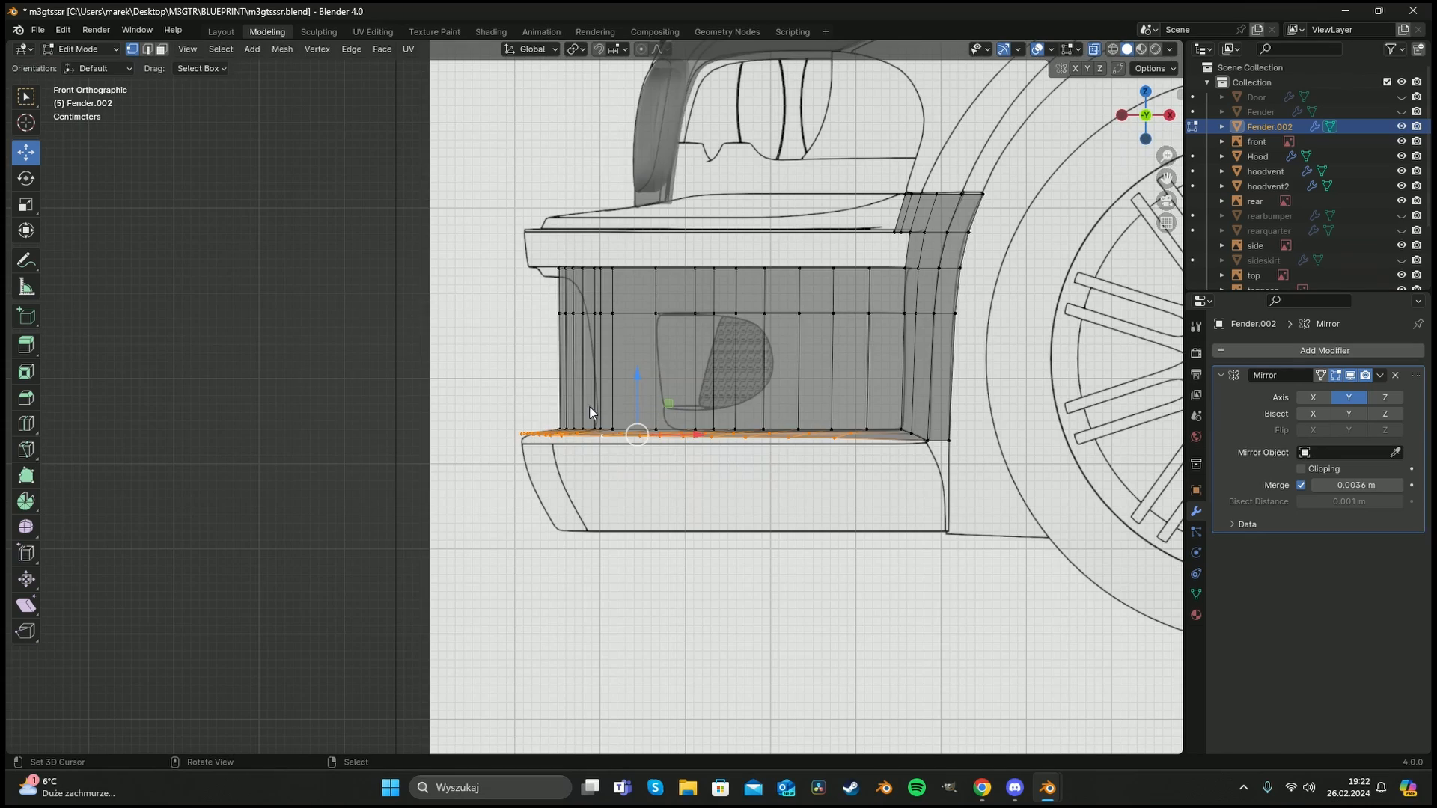
scroll(591, 410, down, 2)
key(KP_3)
key(KP_1)
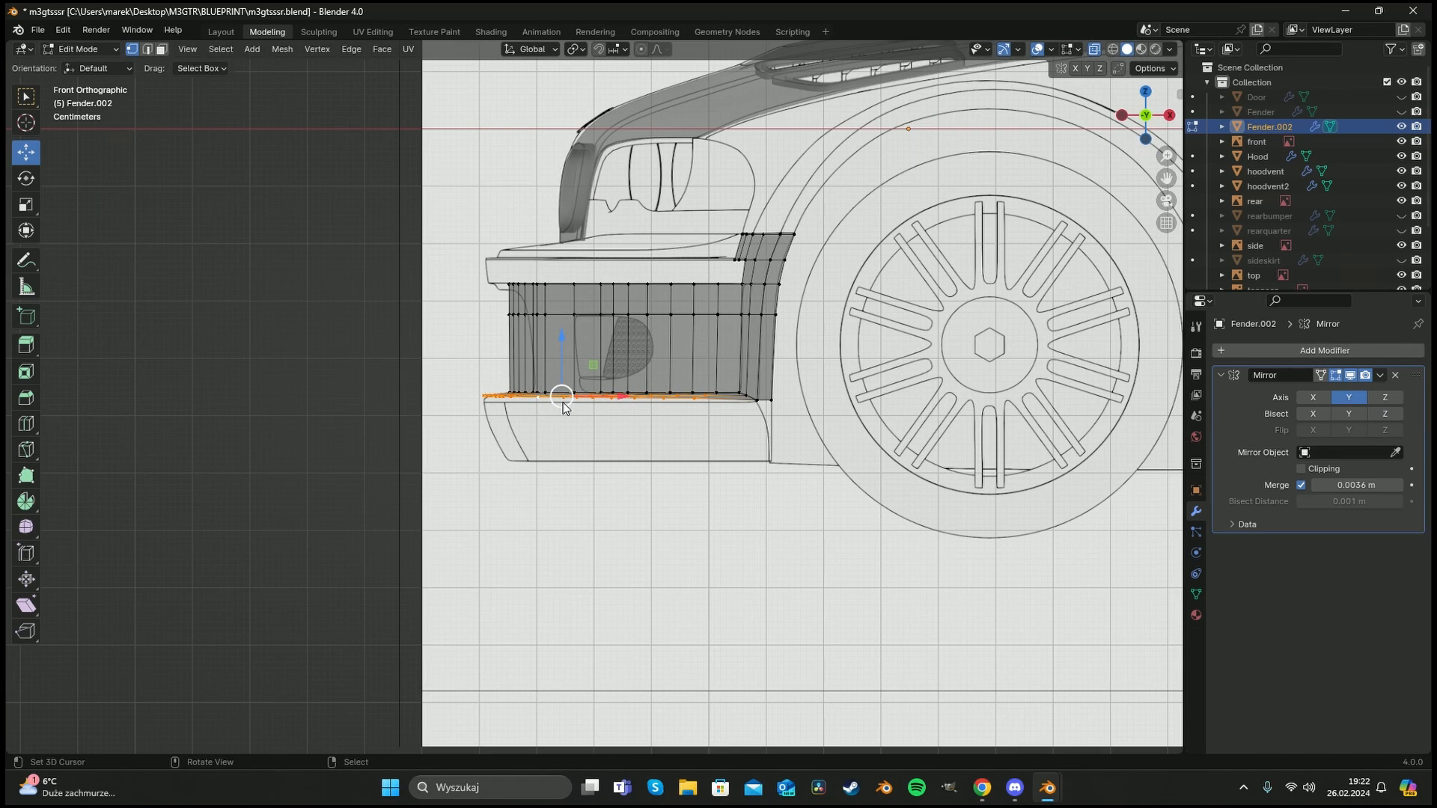
key(ctrl+KP_3)
scroll(609, 343, up, 3)
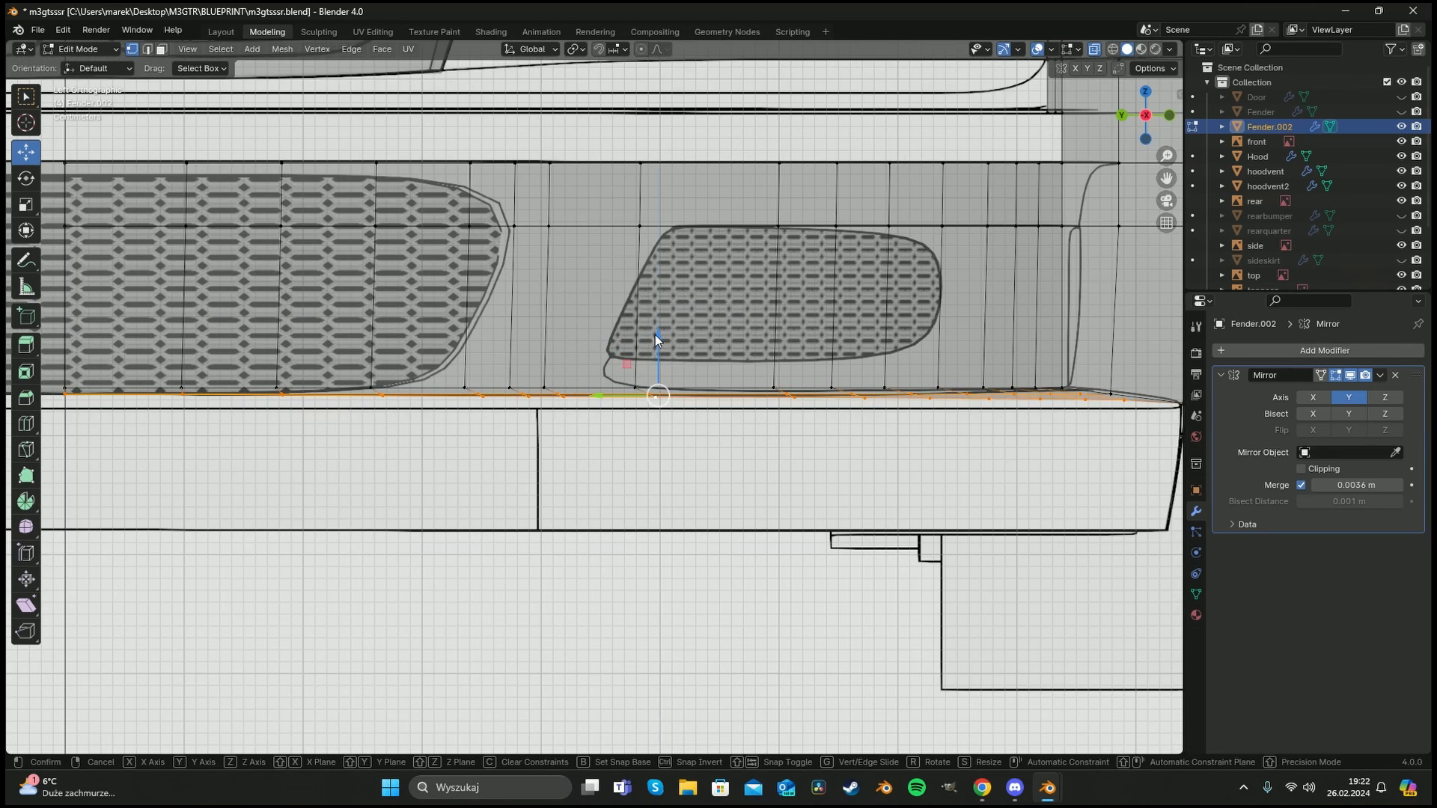
drag(654, 335, 652, 346)
middle_drag(722, 399, 482, 377)
key(a)
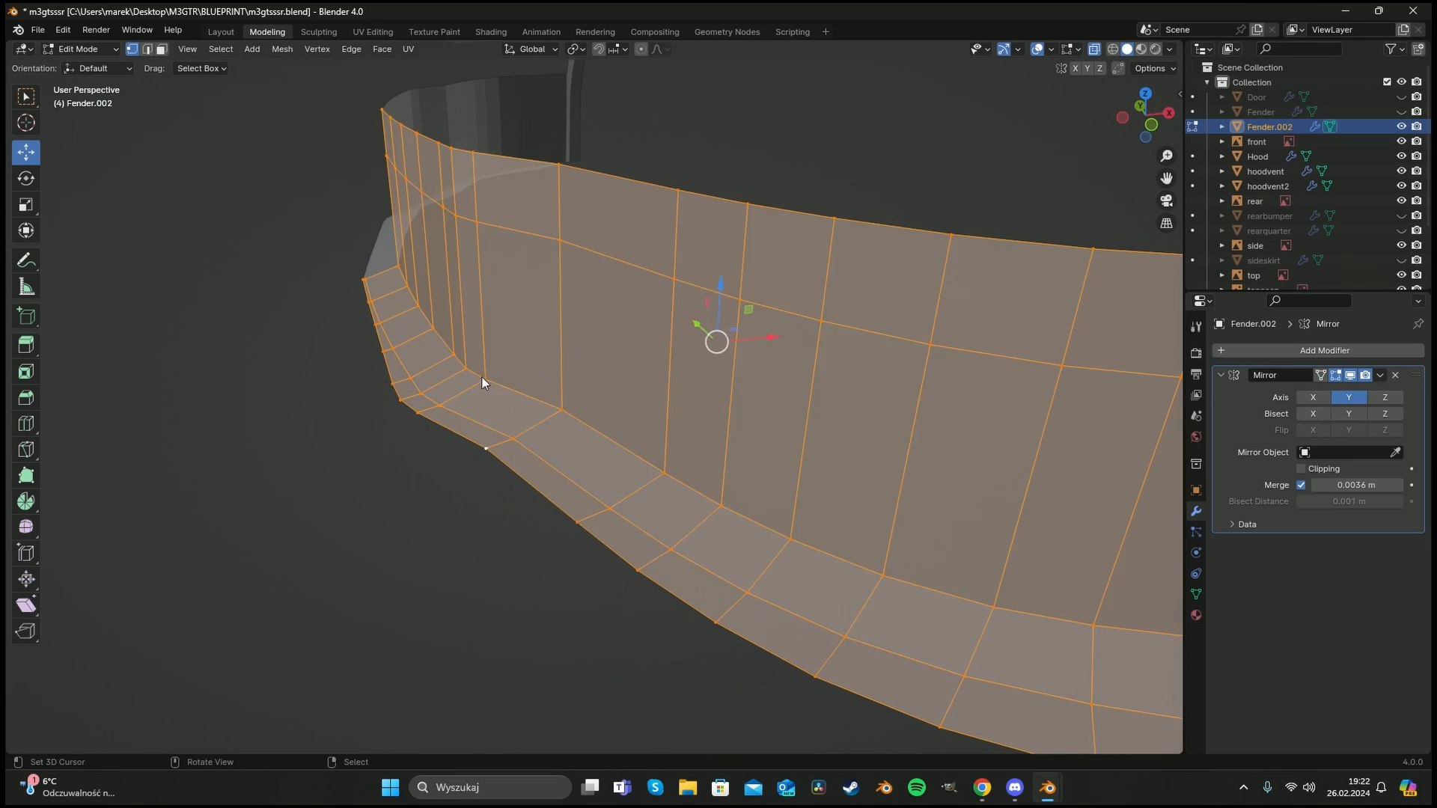
key(alt+a)
middle_drag(394, 343, 395, 333)
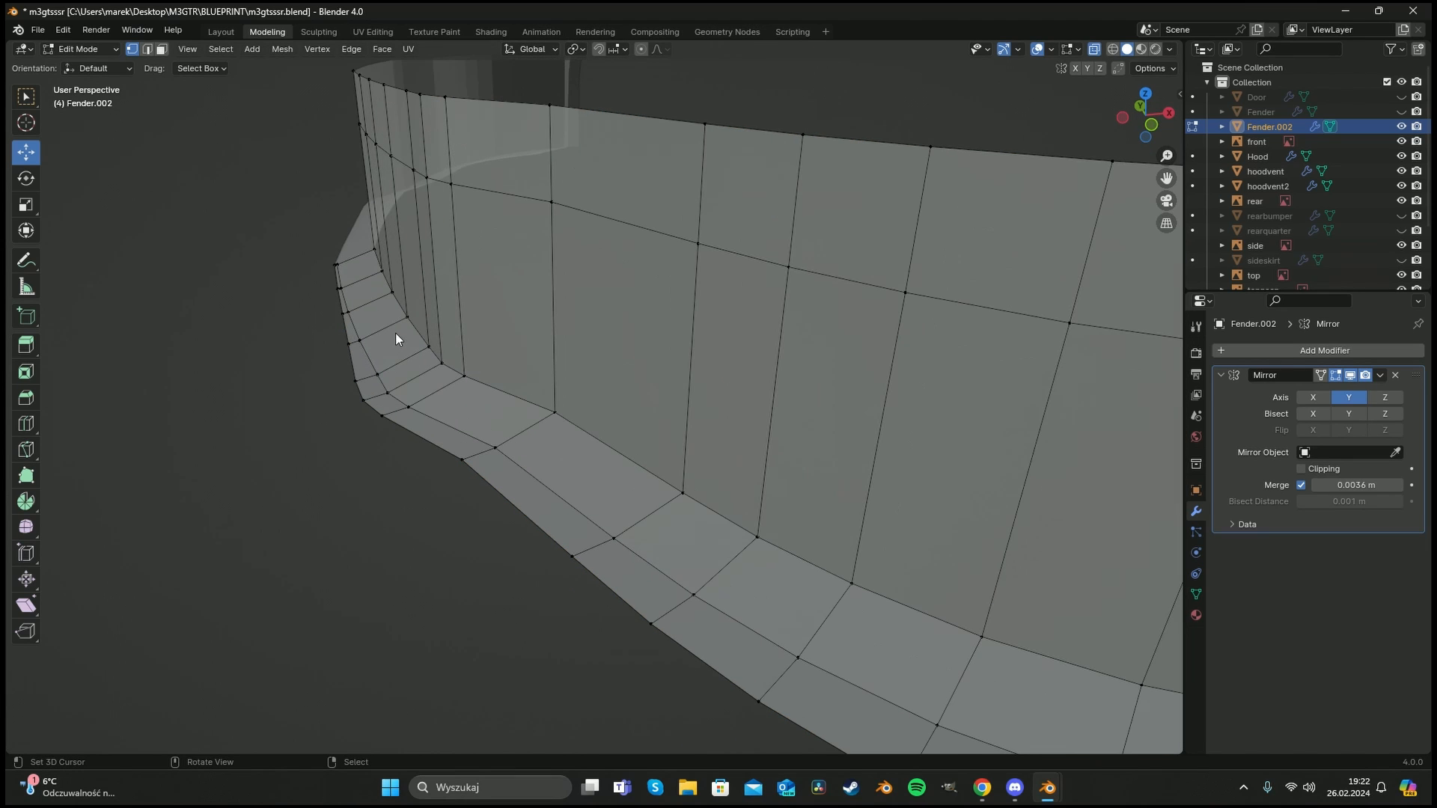
key(c)
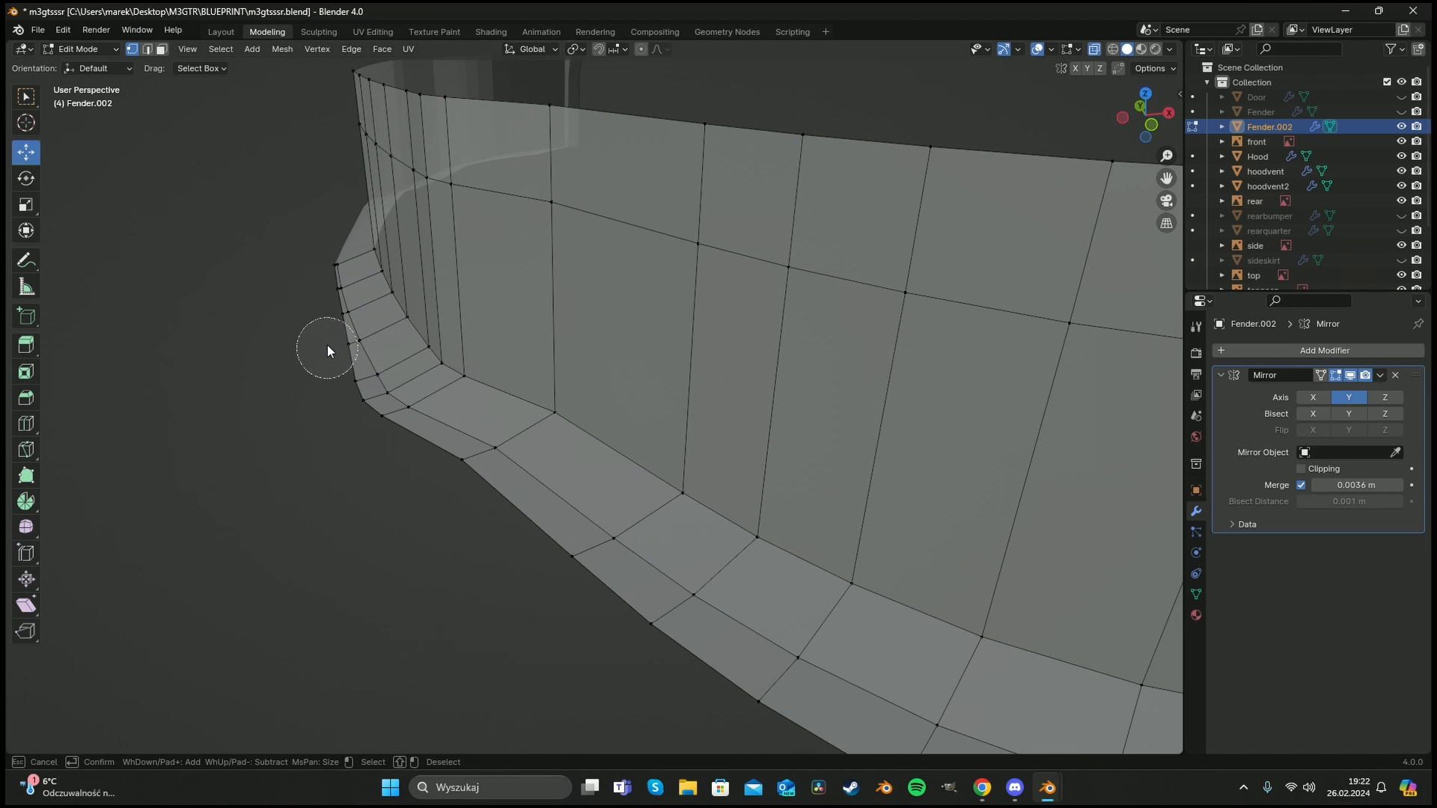
click(368, 337)
key(Escape)
mouse_move(510, 462)
middle_down()
mouse_move(465, 407)
mouse_move(473, 392)
mouse_move(587, 443)
middle_up()
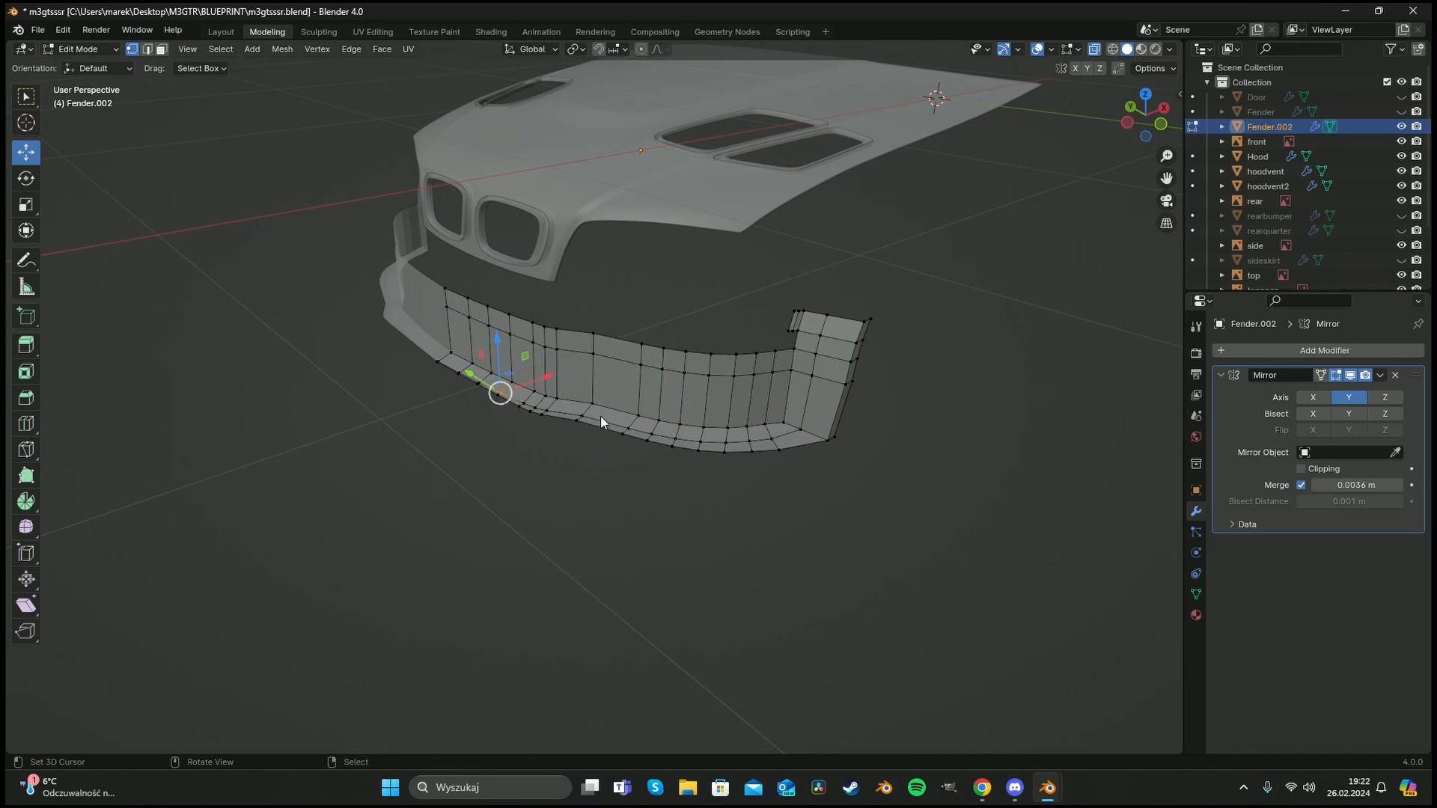
Try to select the bottom strip's outer vertices near the centre line in the top view.
key(KP_1)
key(KP_7)
scroll(599, 437, down, 3)
scroll(579, 389, up, 7)
shift+middle_drag(577, 386, 662, 368)
scroll(519, 363, up, 3)
shift+middle_drag(773, 160, 653, 491)
key(a)
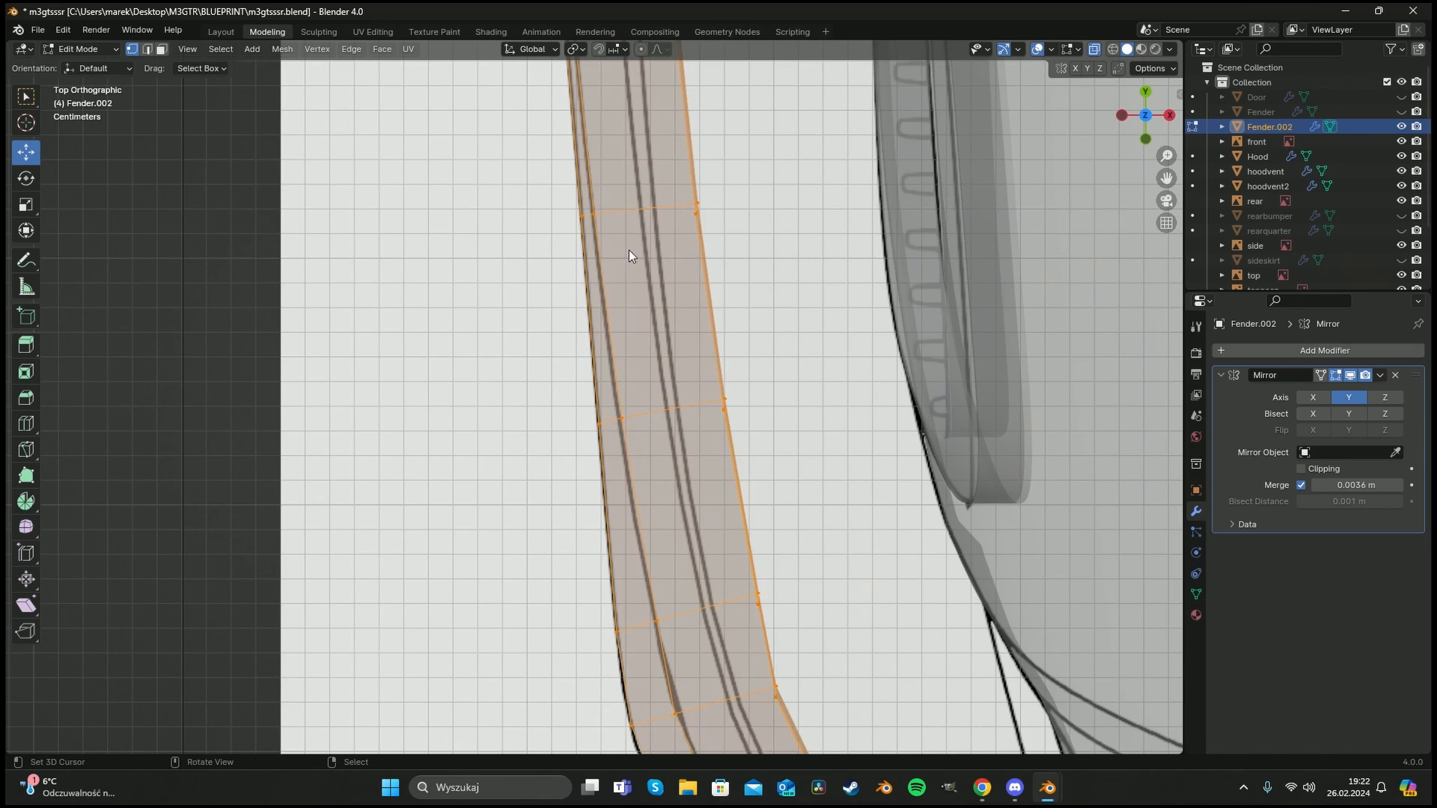
key(a)
scroll(605, 246, down, 3)
key(c)
click(597, 291)
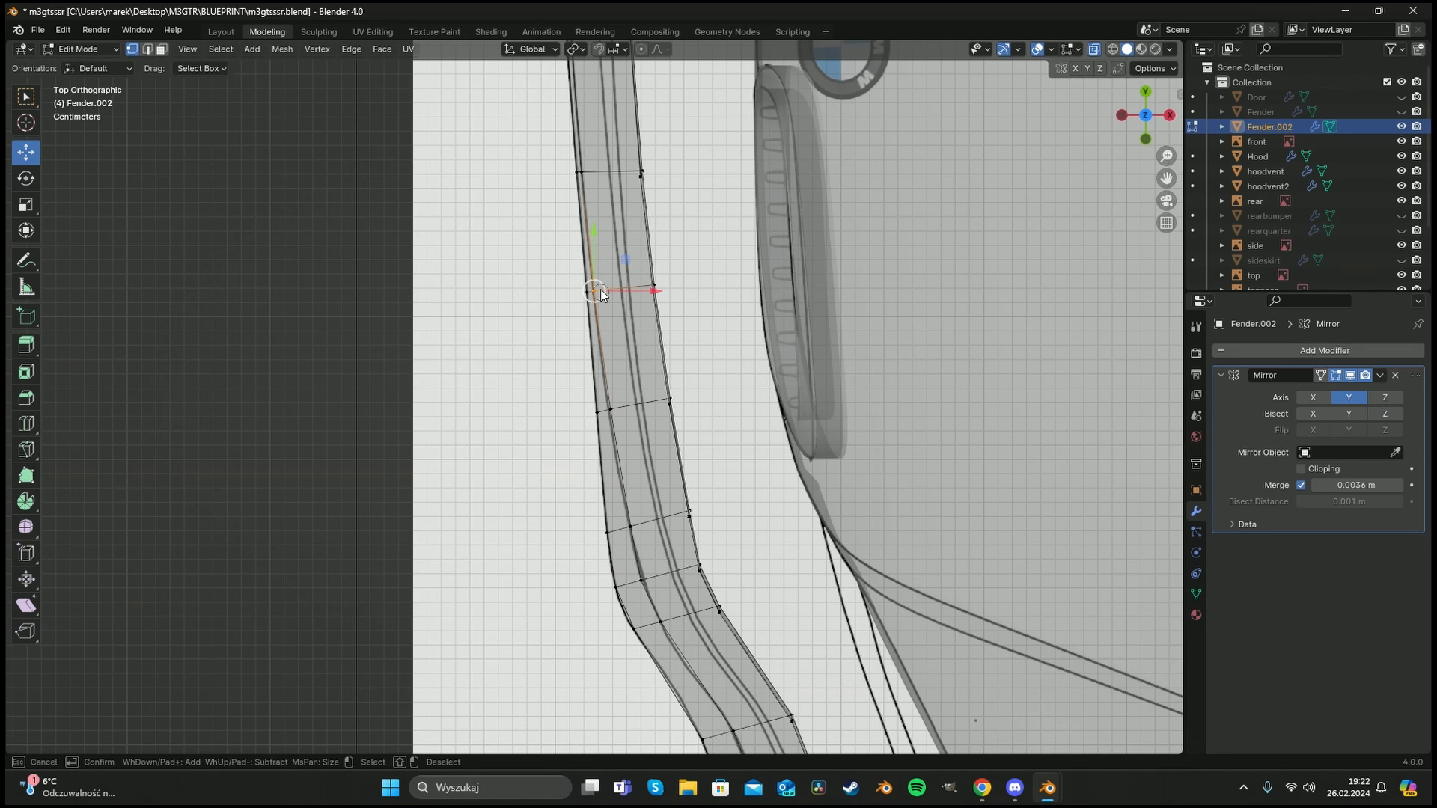
click(587, 173)
click(617, 408)
right_click(610, 412)
key(a)
key(a)
Move the three outer vertices beside the centre-line vertex about 0.01 m forward and the next outer vertex about 0.005 m.
key(c)
click(594, 415)
click(578, 293)
click(571, 173)
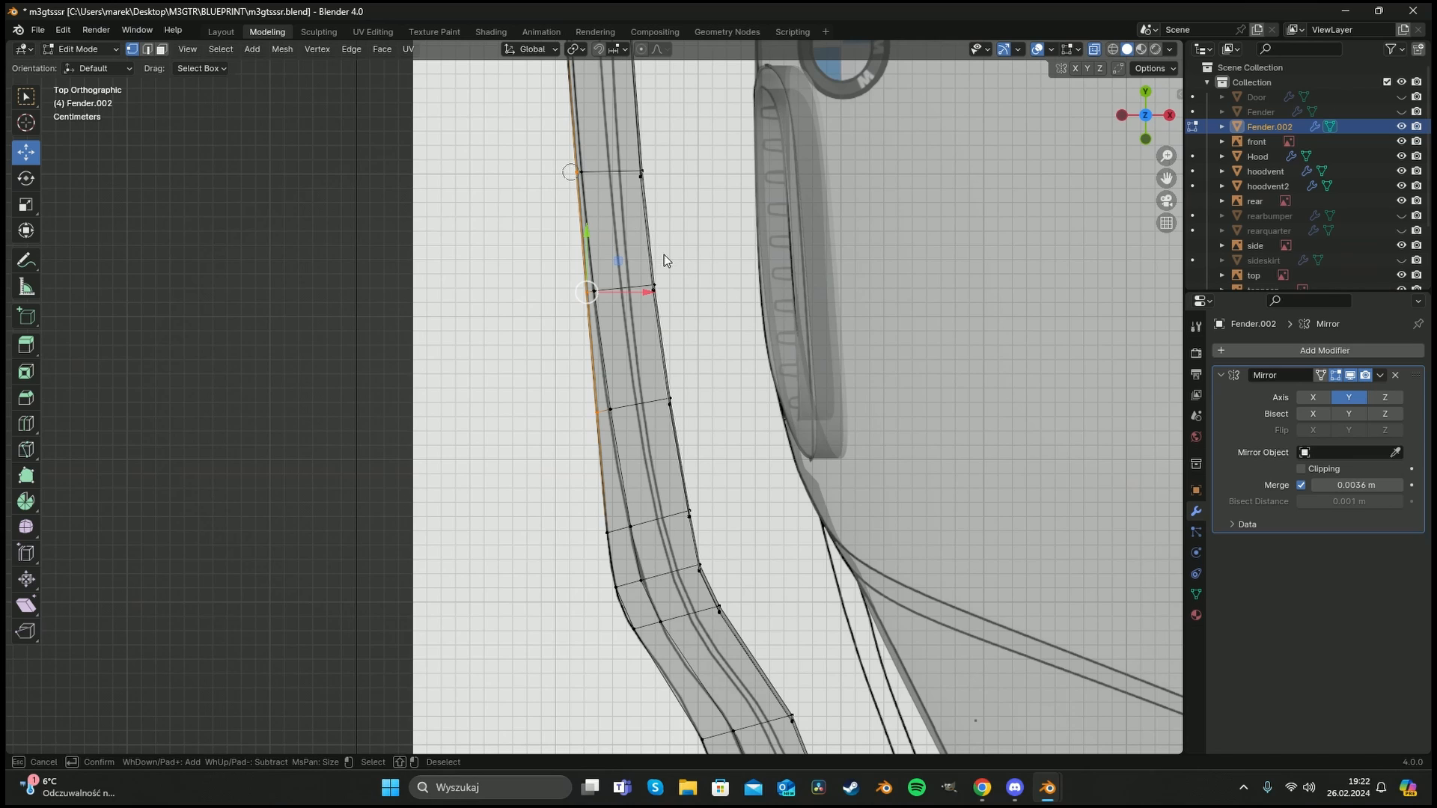
key(Escape)
key(g)
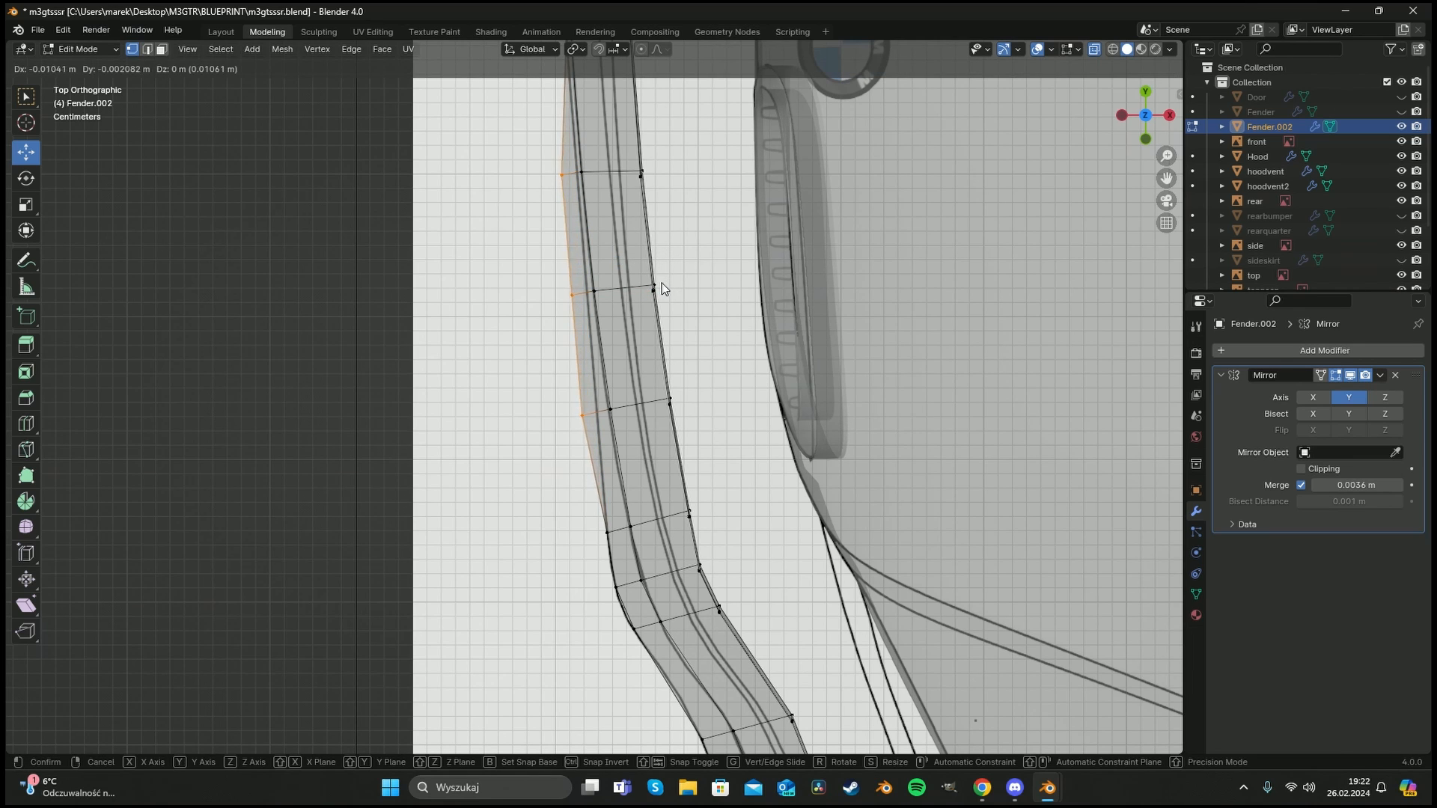
click(662, 282)
click(609, 532)
key(g)
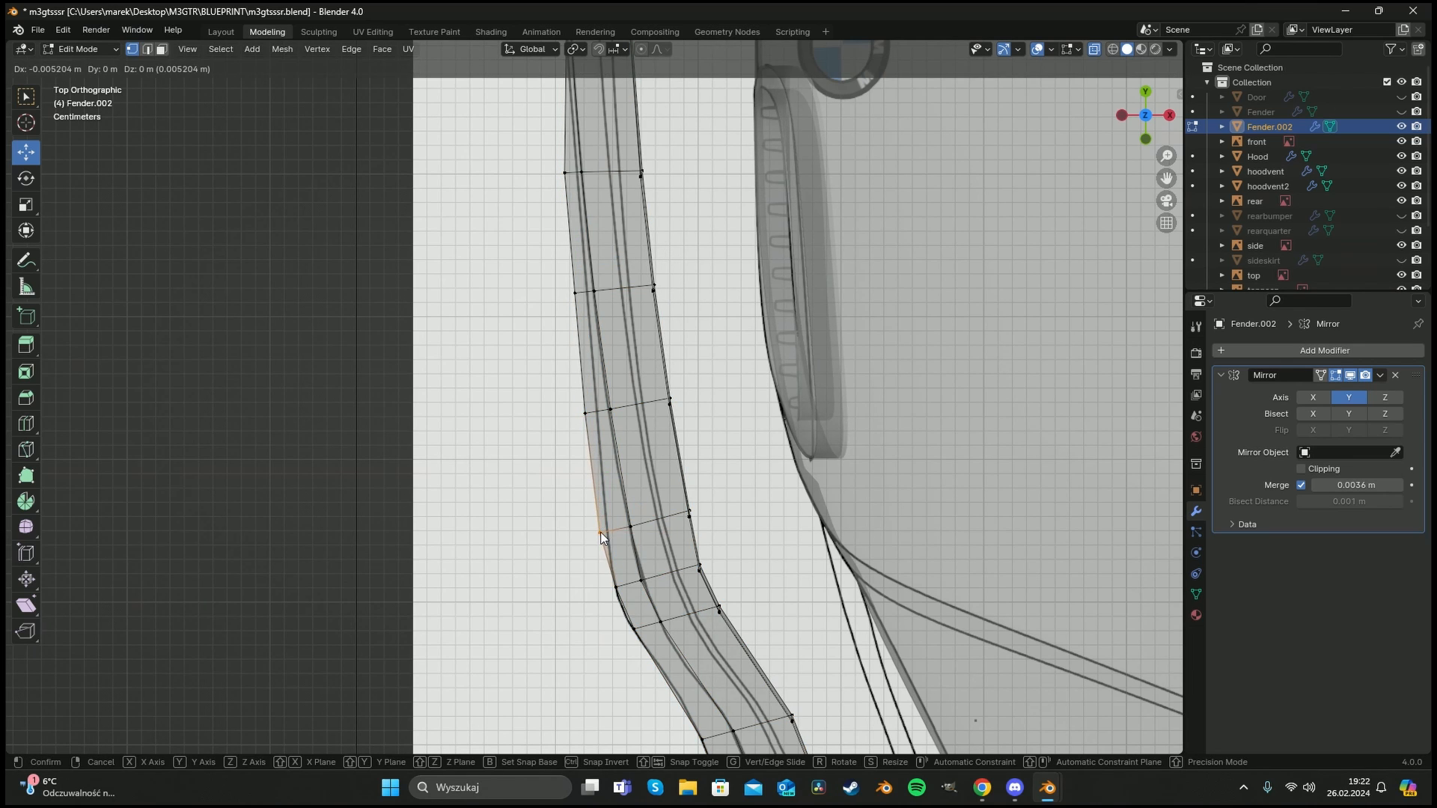
click(601, 536)
Select the bottom strip's middle edge loop and examine the strip in perspective and against the blueprint views.
middle_drag(601, 536, 724, 420)
key(a)
key(a)
alt+right_click(625, 431)
scroll(627, 439, down, 8)
scroll(725, 420, up, 6)
middle_drag(825, 390, 802, 408)
scroll(798, 407, down, 4)
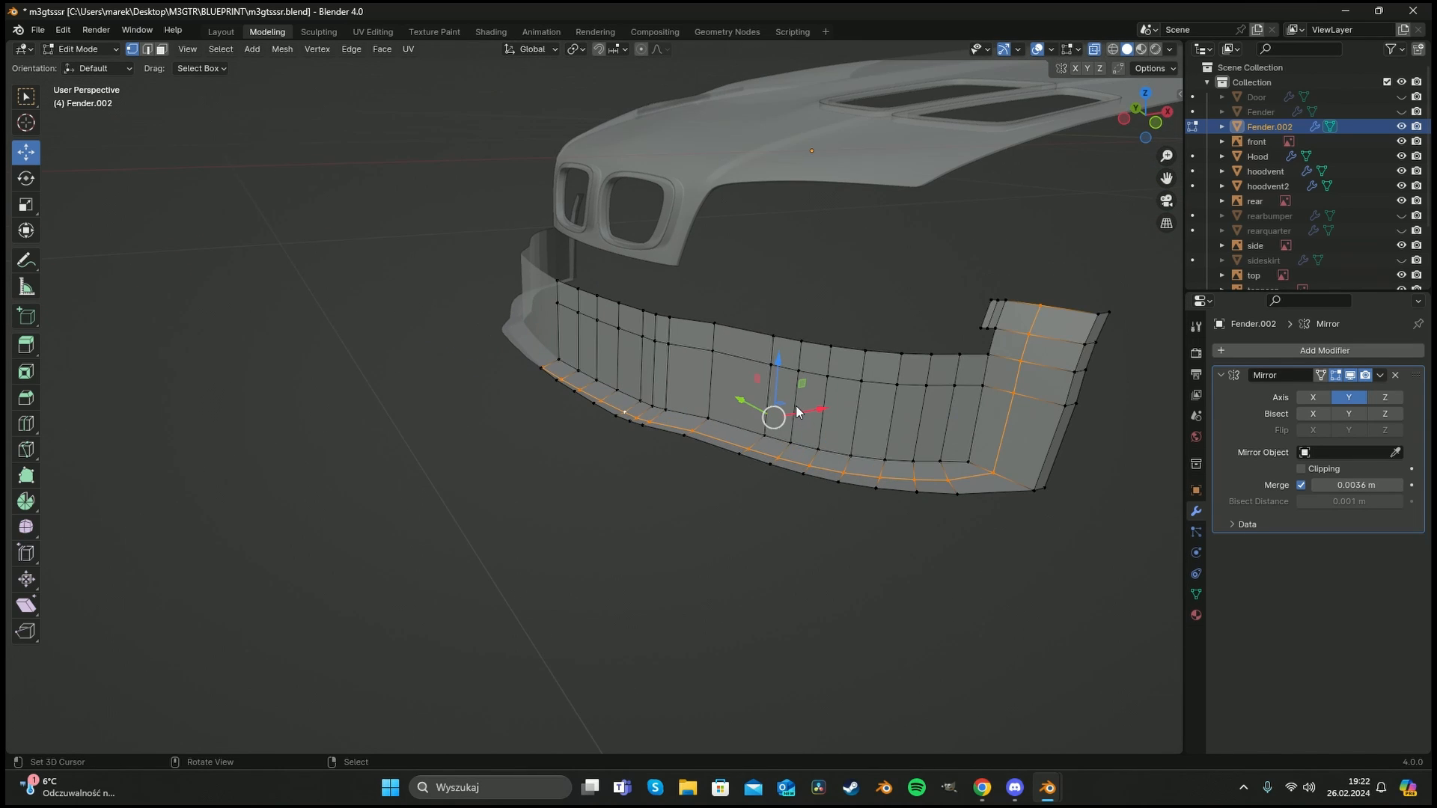
key(KP_1)
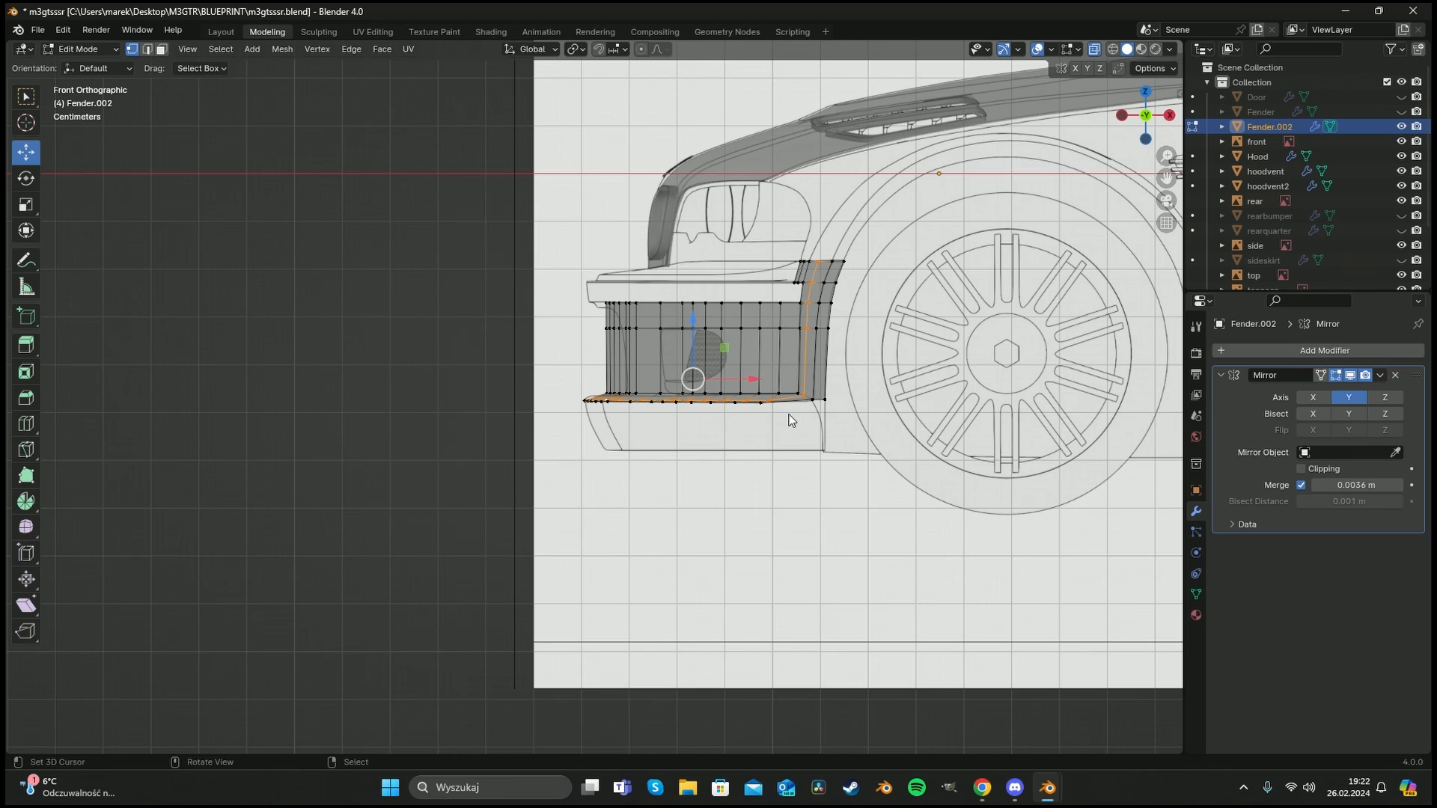
scroll(793, 421, up, 4)
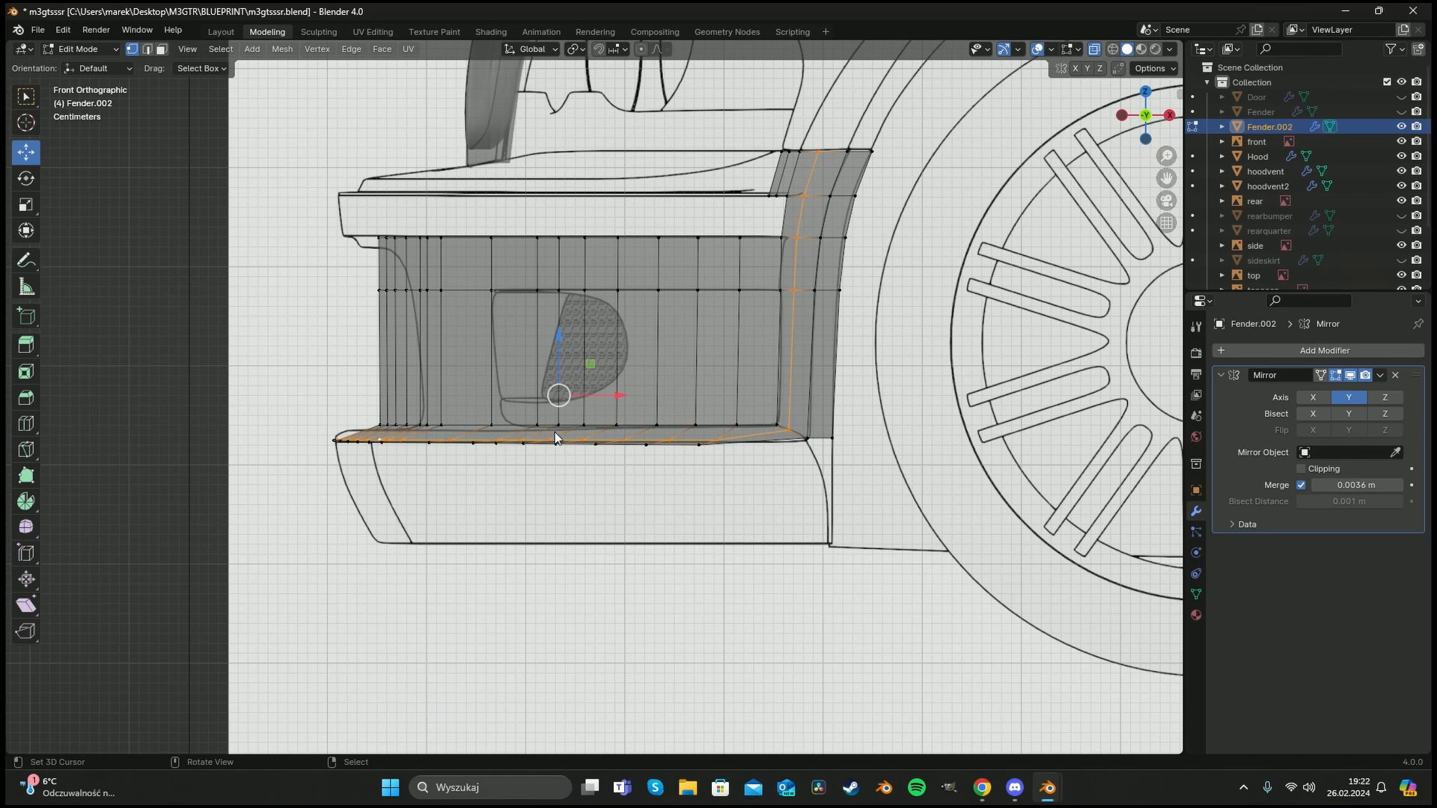
key(ctrl+KP_3)
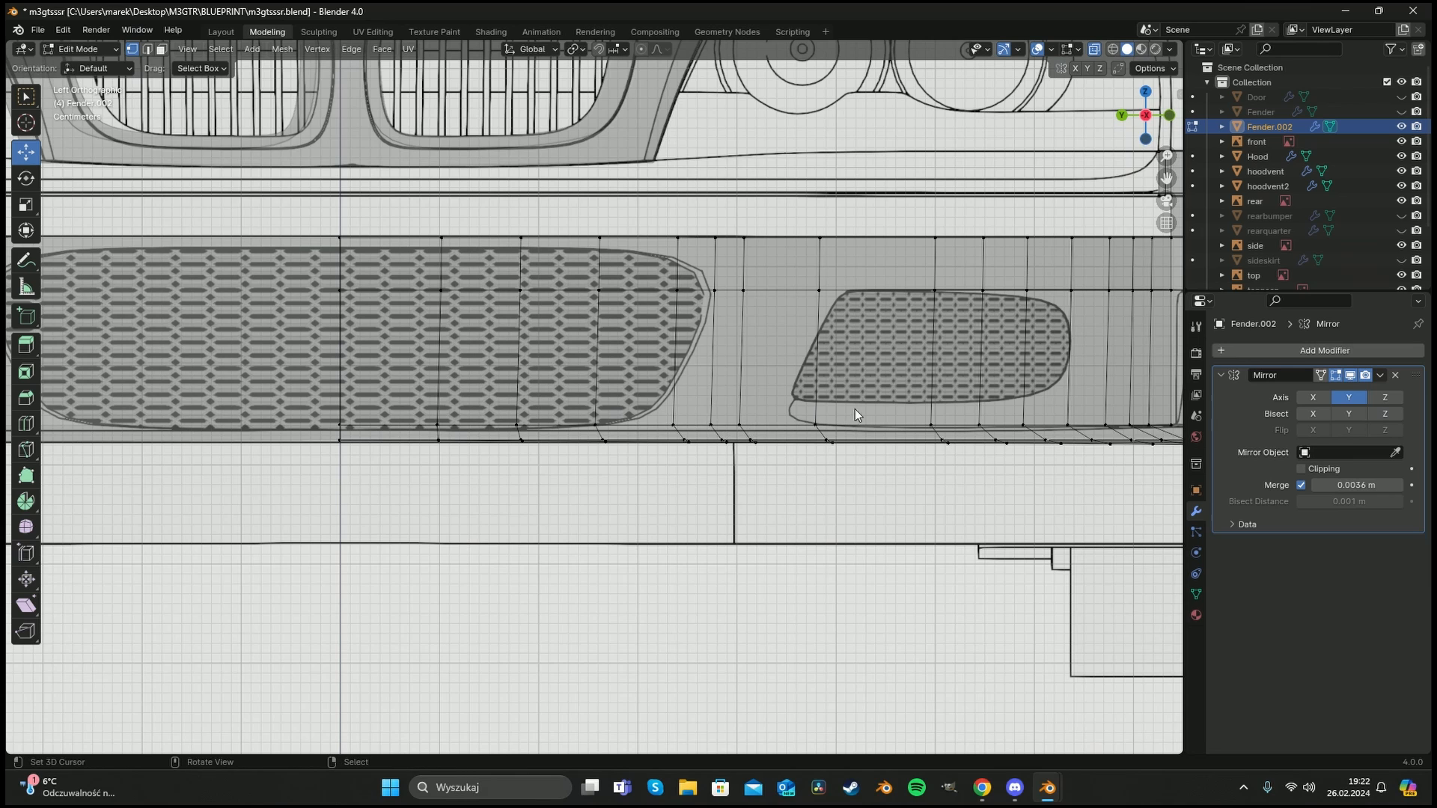
key(KP_1)
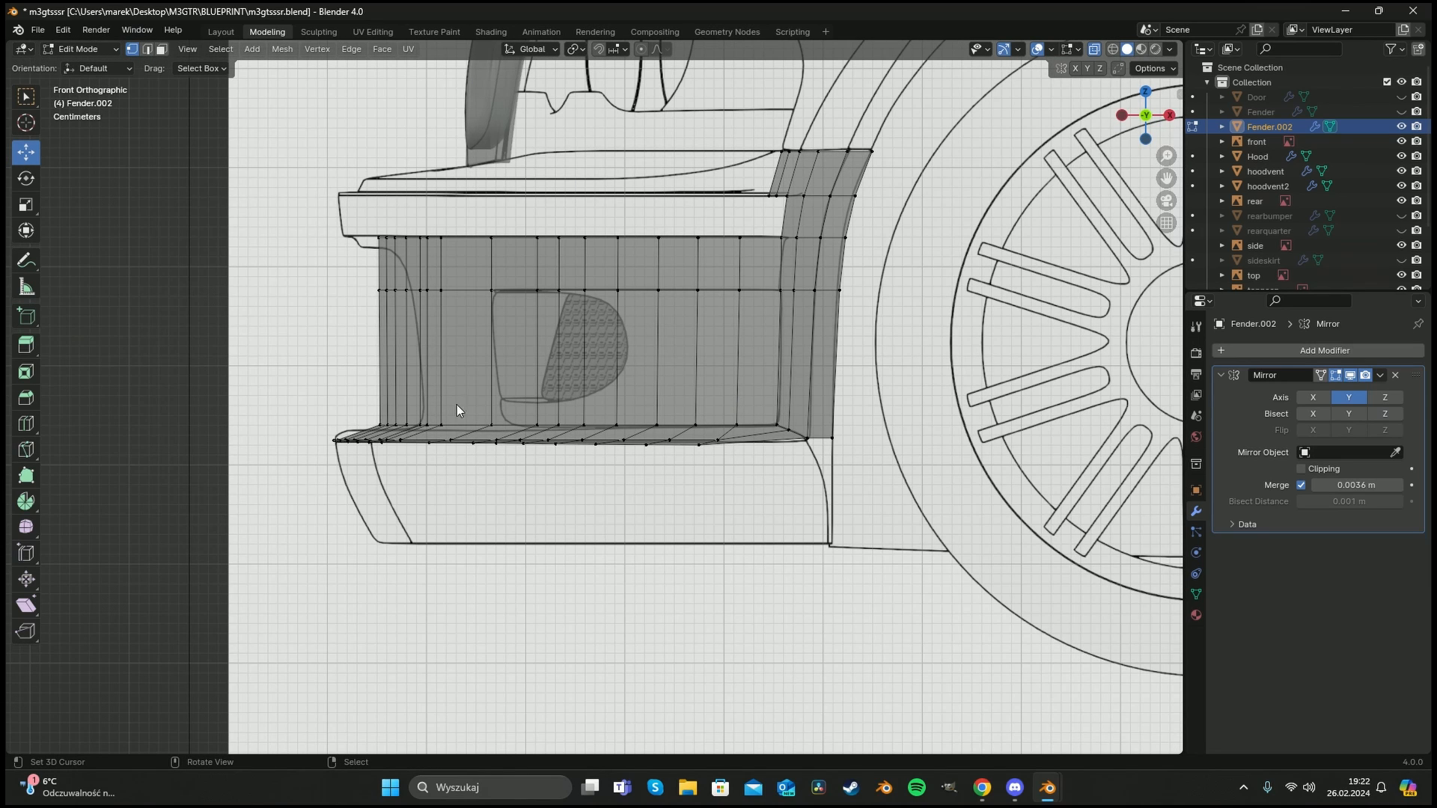
Select the bottom strip's middle edge loop without its fender-side vertices and duplicate it straight up to the upper bumper band's lower edge.
alt+click(436, 433)
key(KP_7)
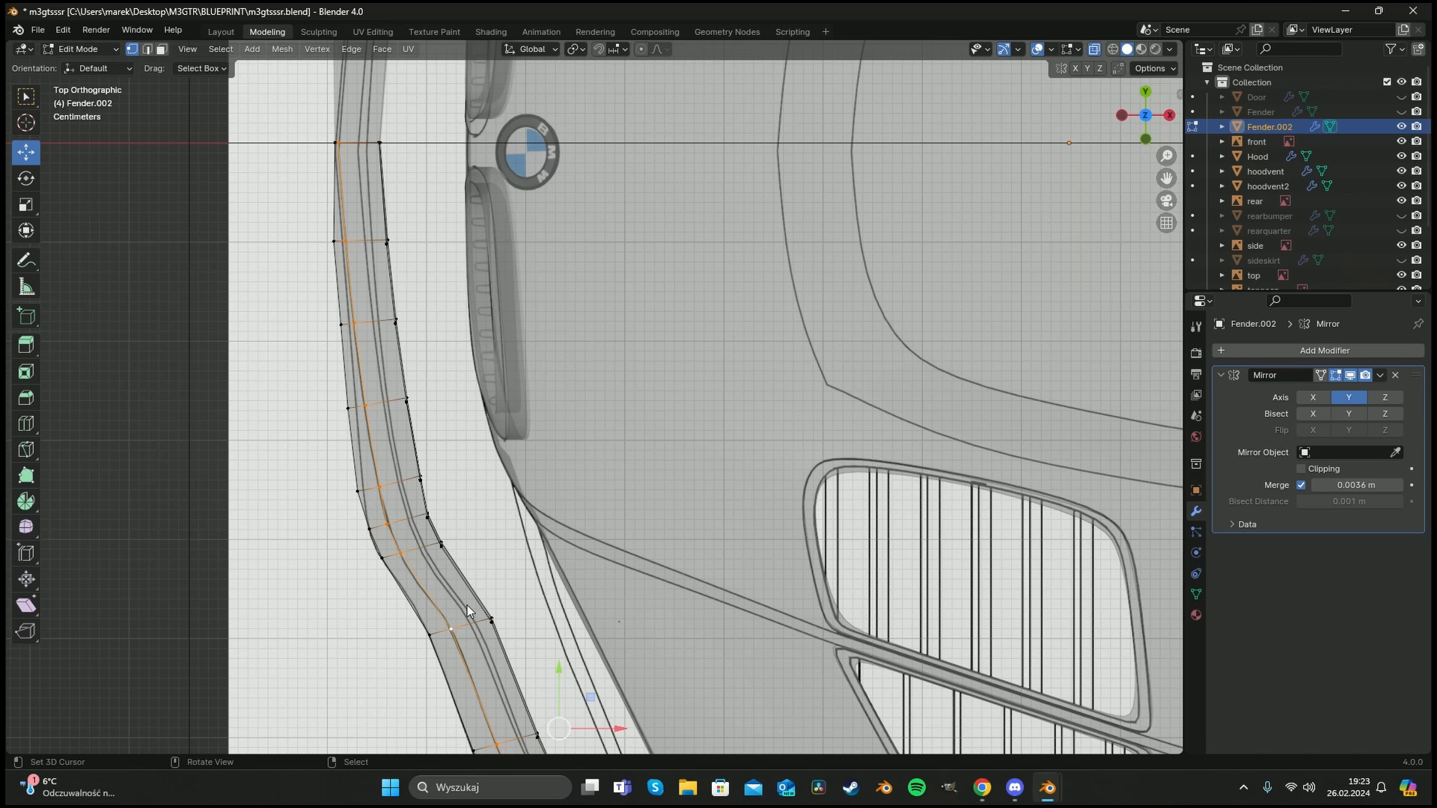
shift+middle_drag(470, 610, 411, 219)
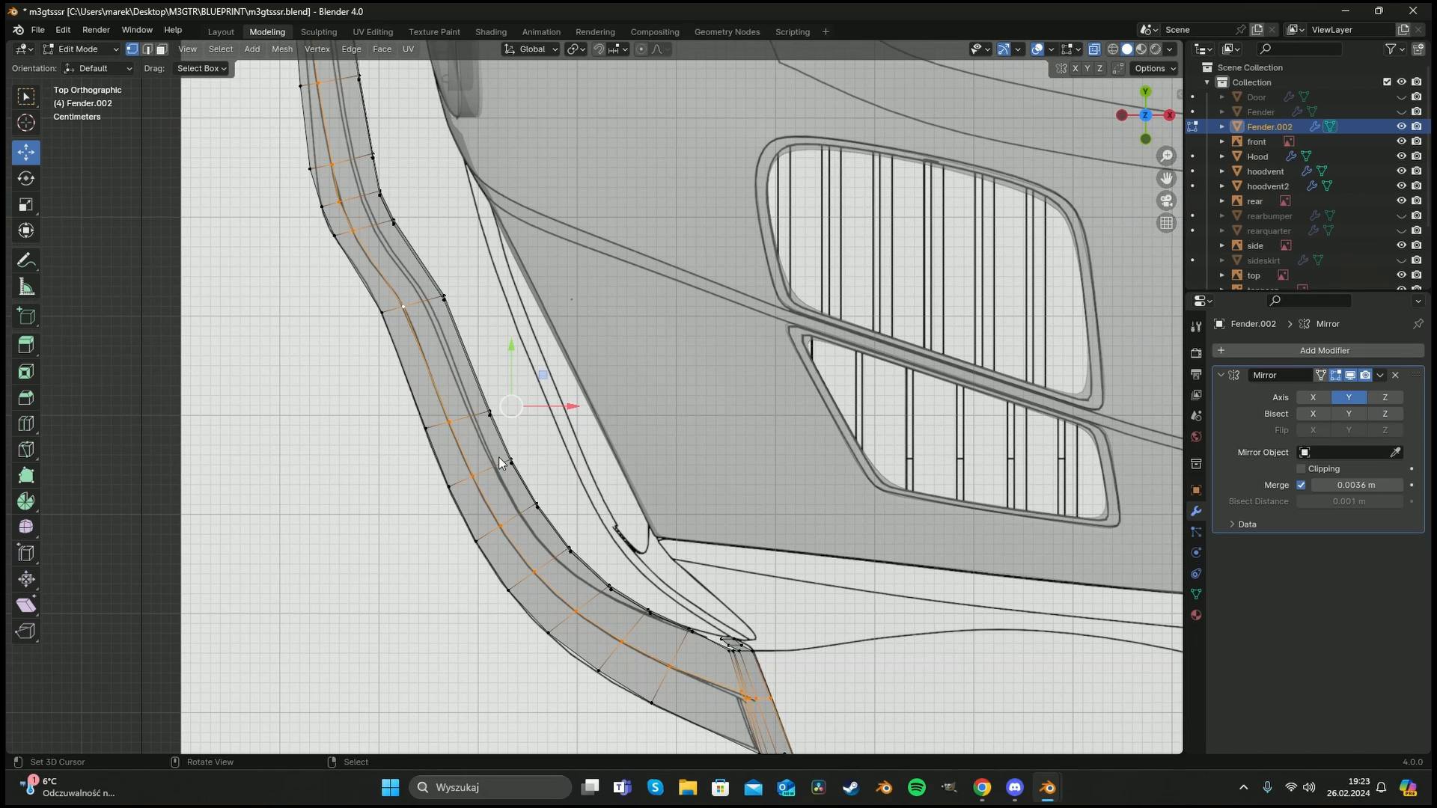
key(KP_1)
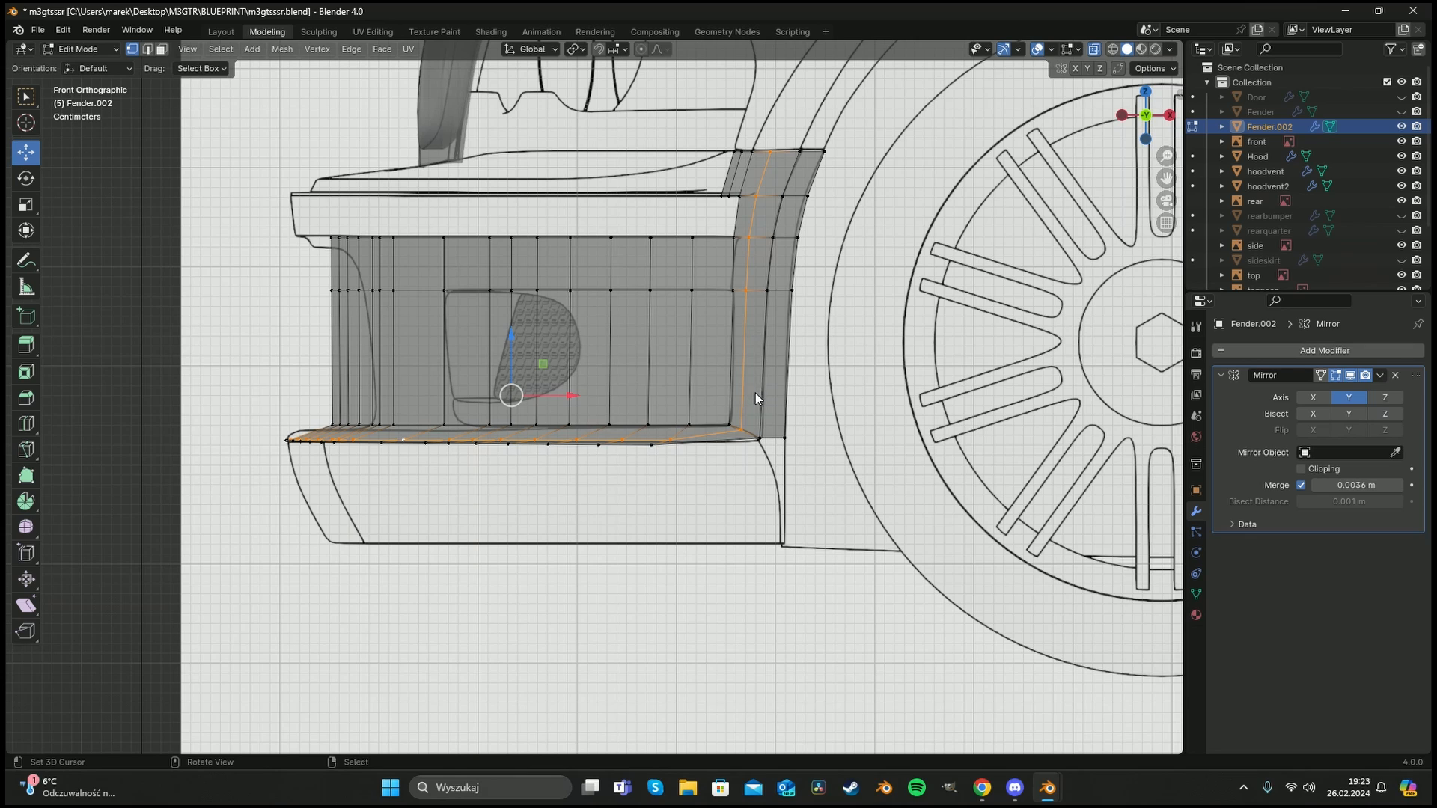
ctrl+shift+drag(765, 447, 797, 155)
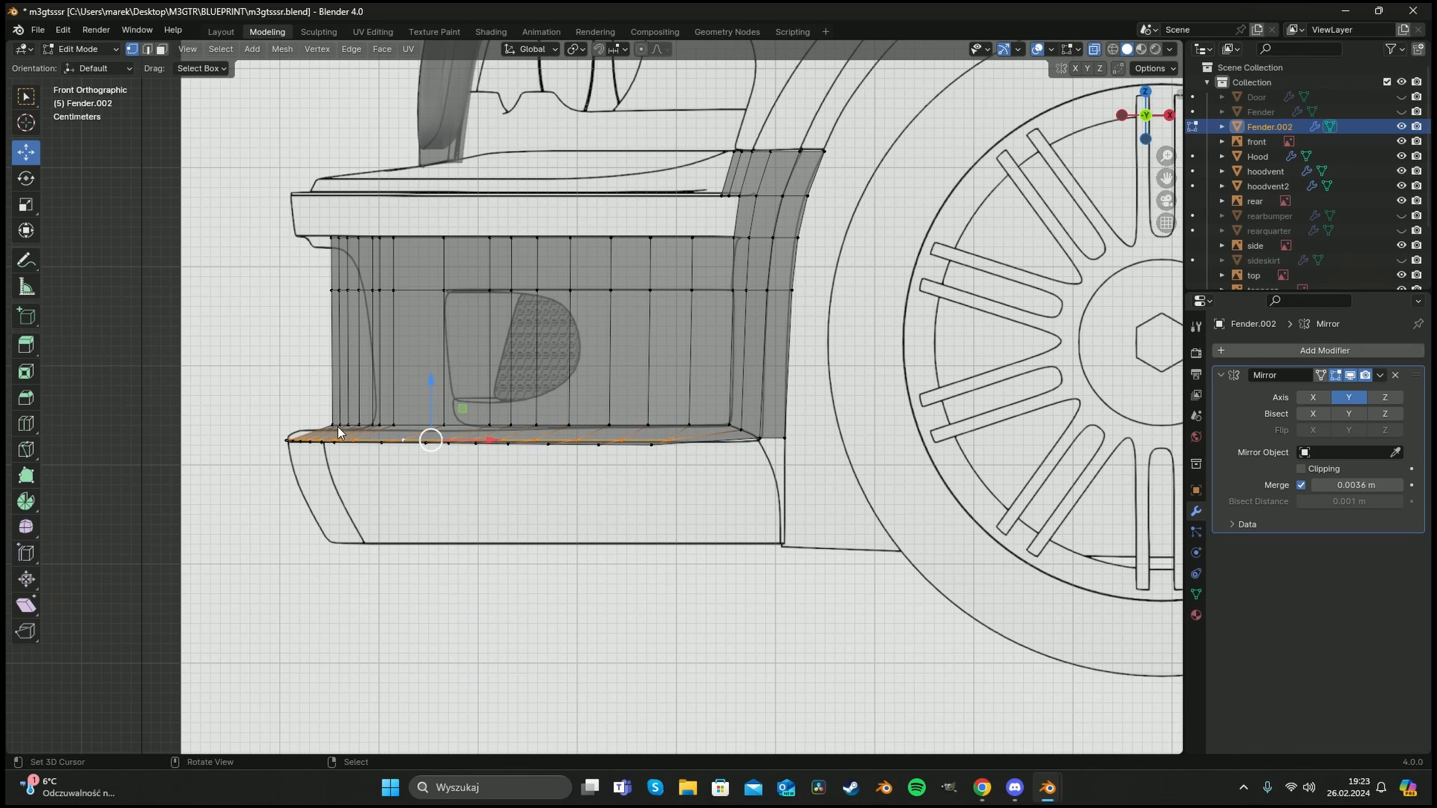
middle_drag(558, 366, 564, 448)
key(shift+d)
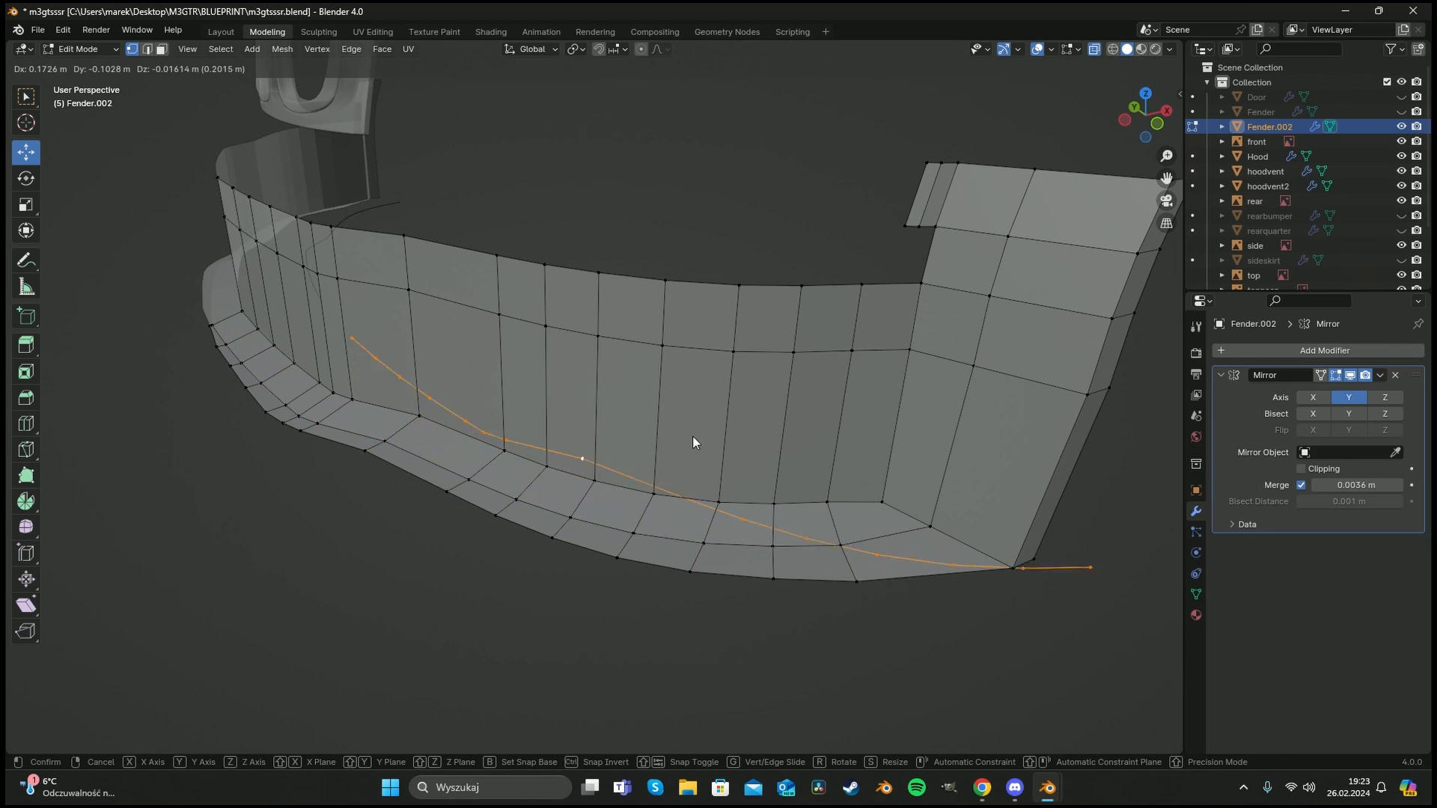
key(z)
click(380, 182)
key(KP_1)
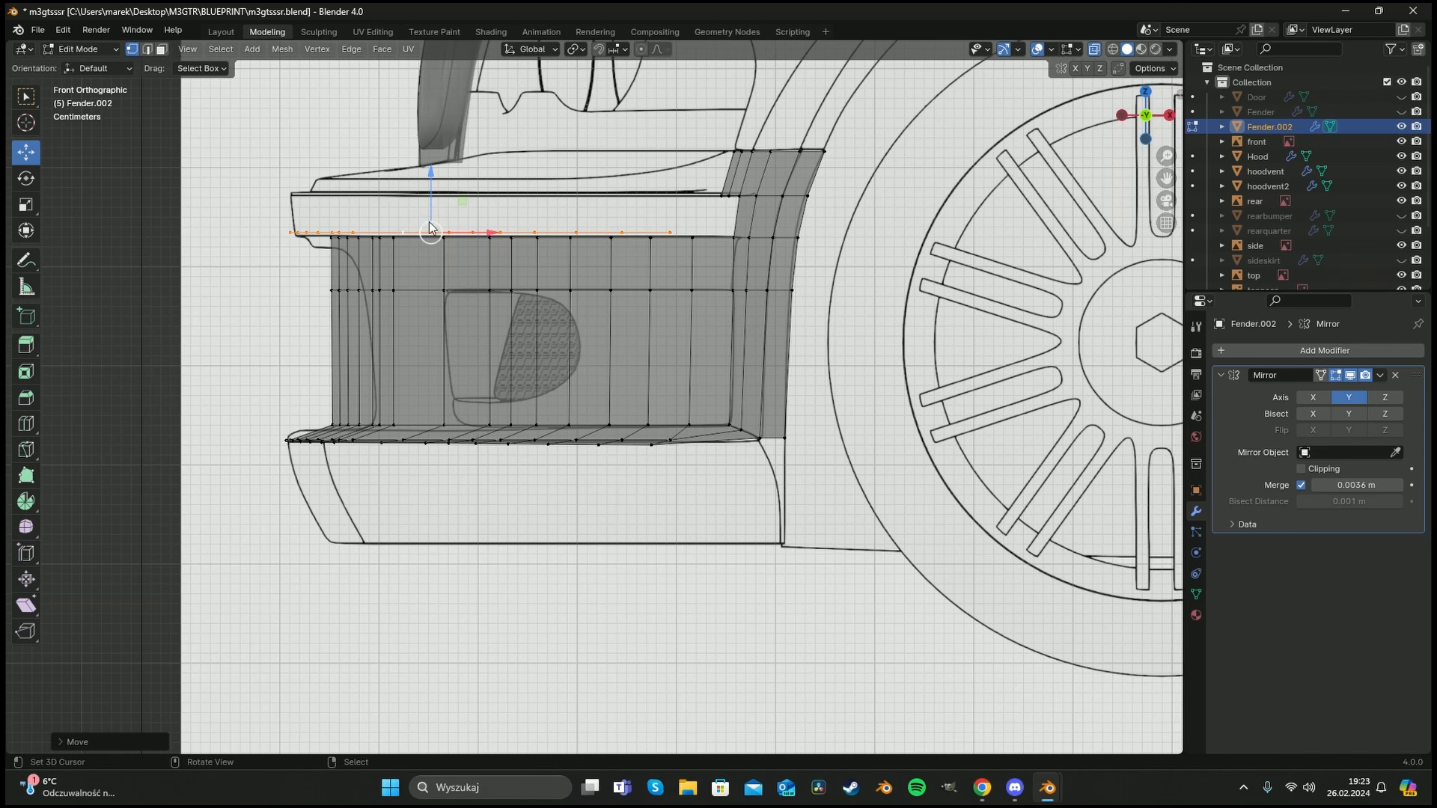
Lower the duplicated edge loop about 0.005 m and extrude it straight up to the upper bumper band's top edge on the blueprint.
key(g)
key(z)
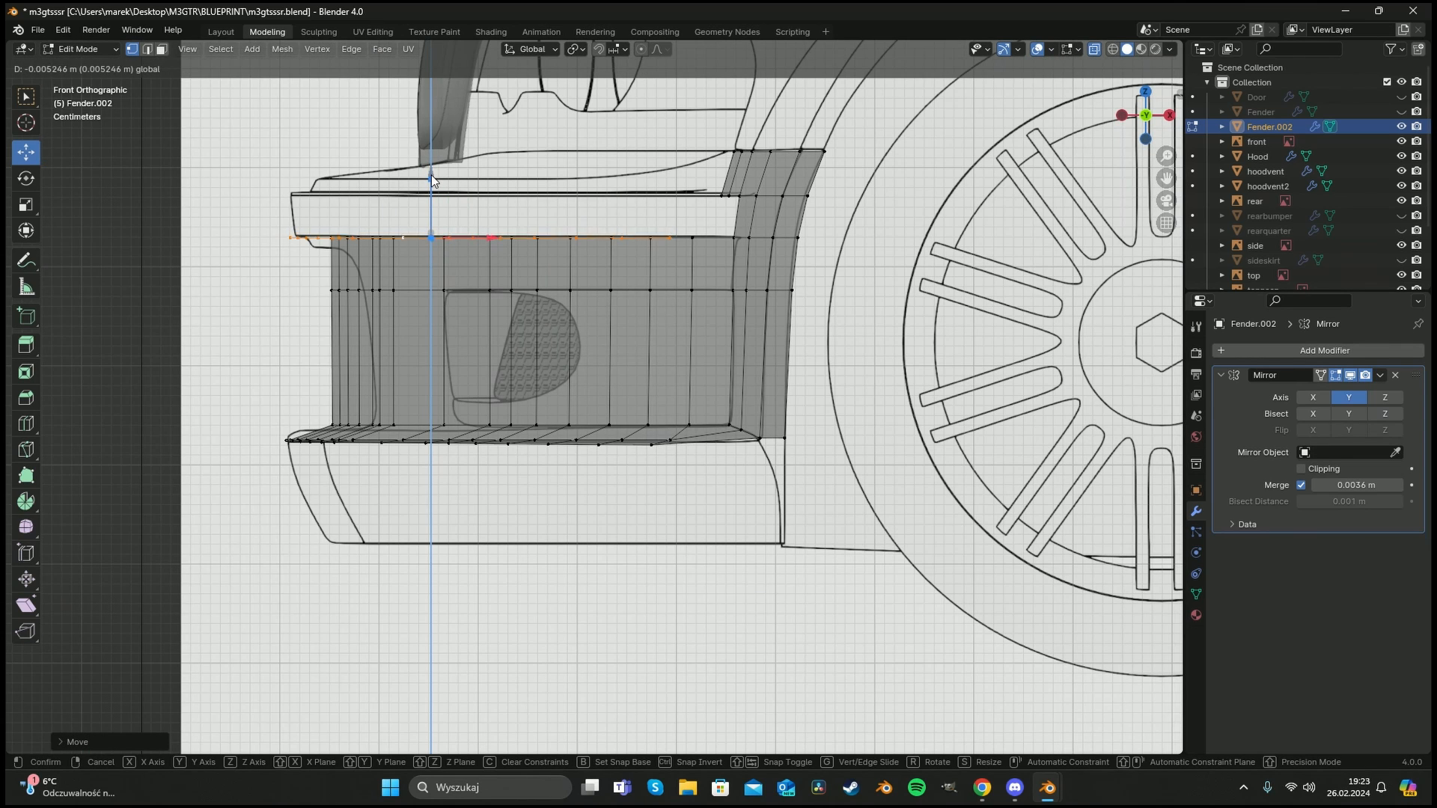
click(433, 175)
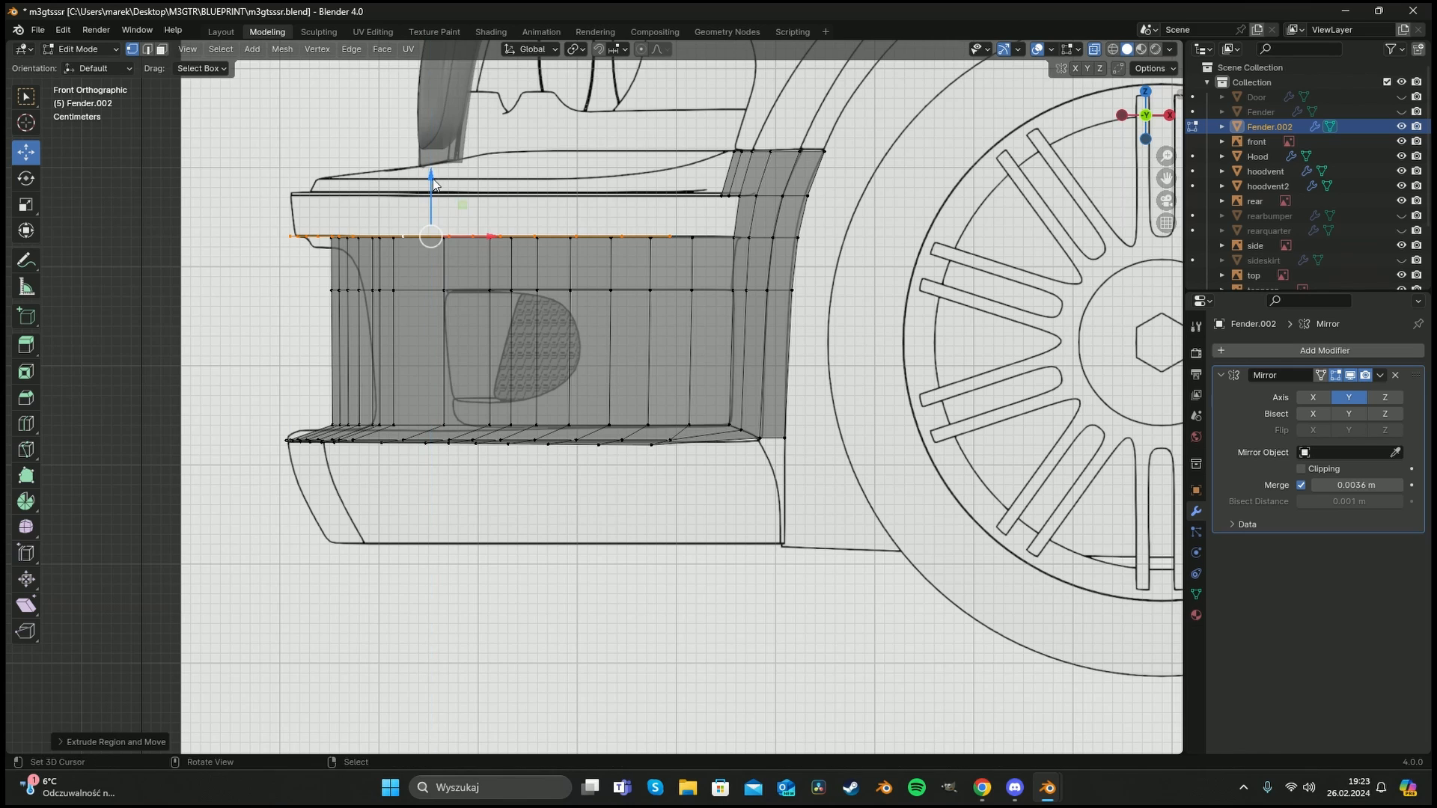
key(e)
key(z)
click(437, 137)
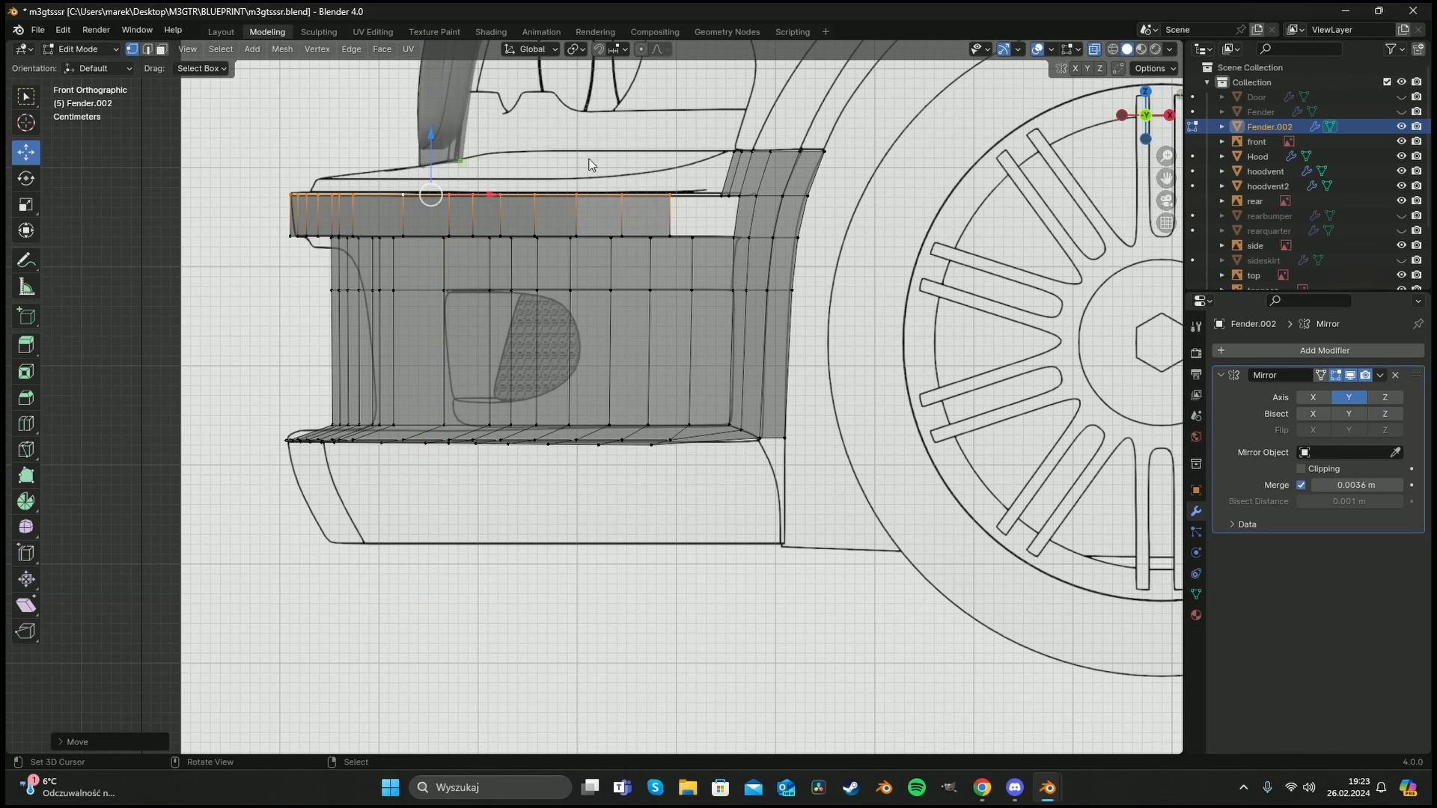
Dissolve the bottom strip's middle edge loop.
middle_drag(583, 299, 608, 353)
key(alt+a)
alt+click(626, 515)
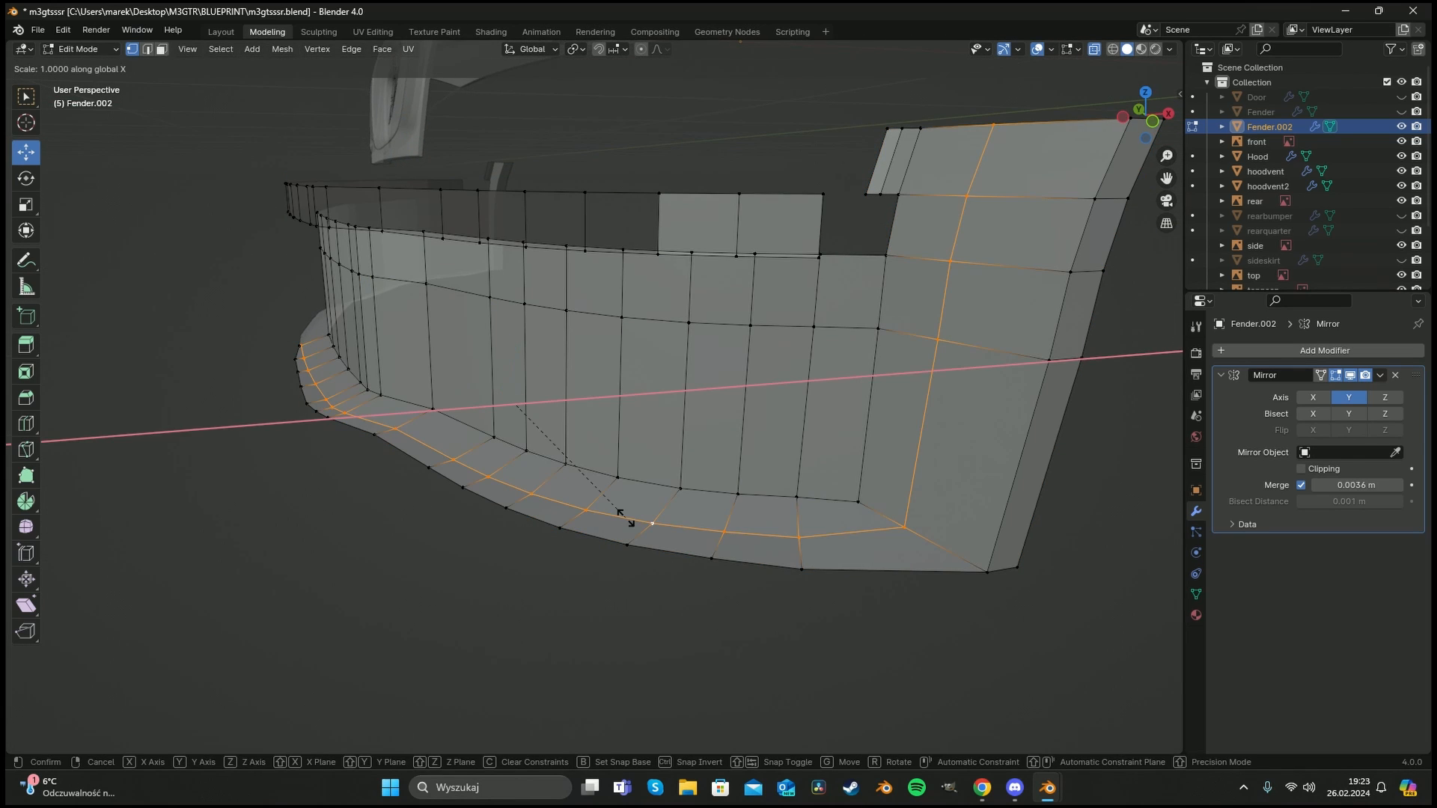
key(x)
click(607, 570)
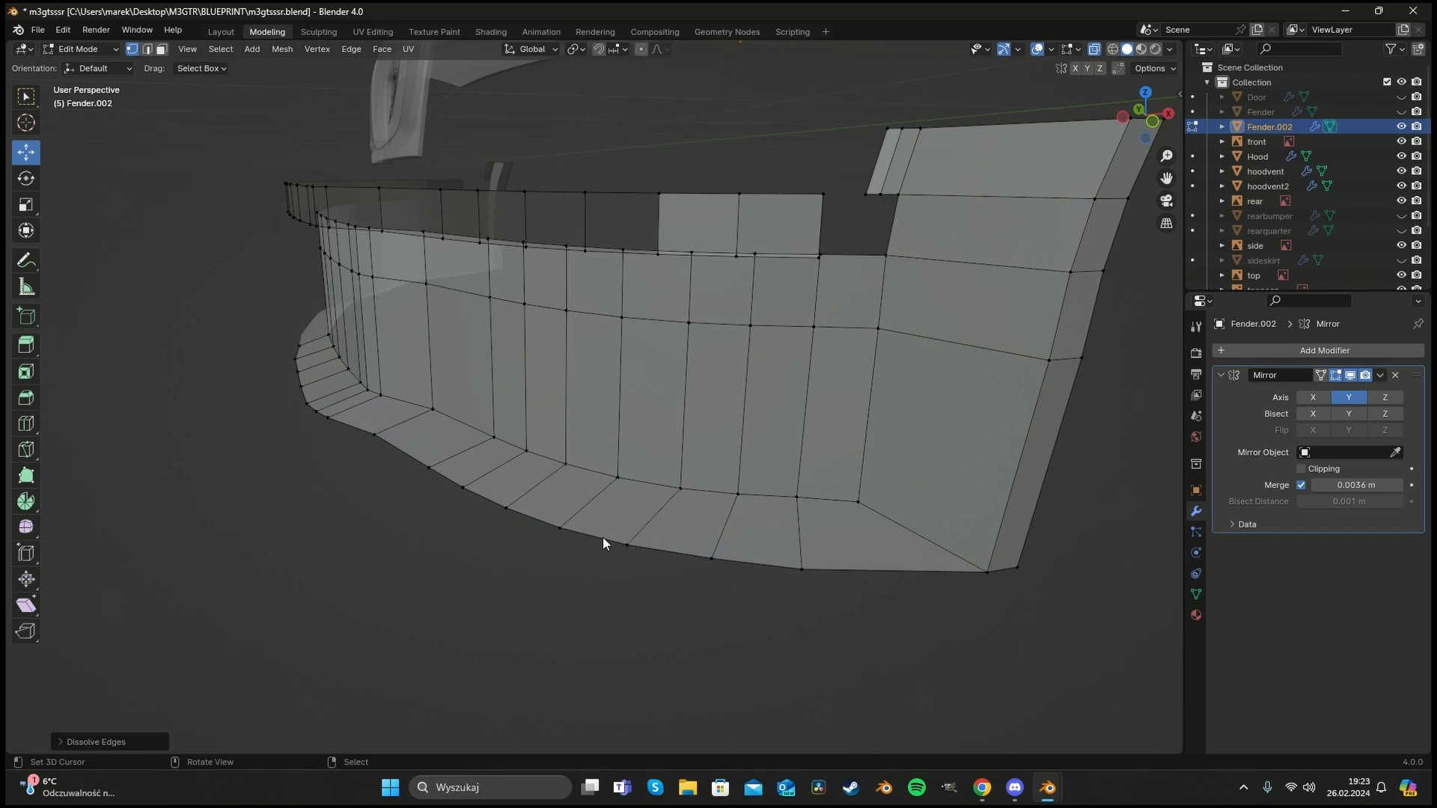
In the front view, shift the wall's lower vertices vertically, group by group, to follow the blueprint line above the lip.
key(KP_1)
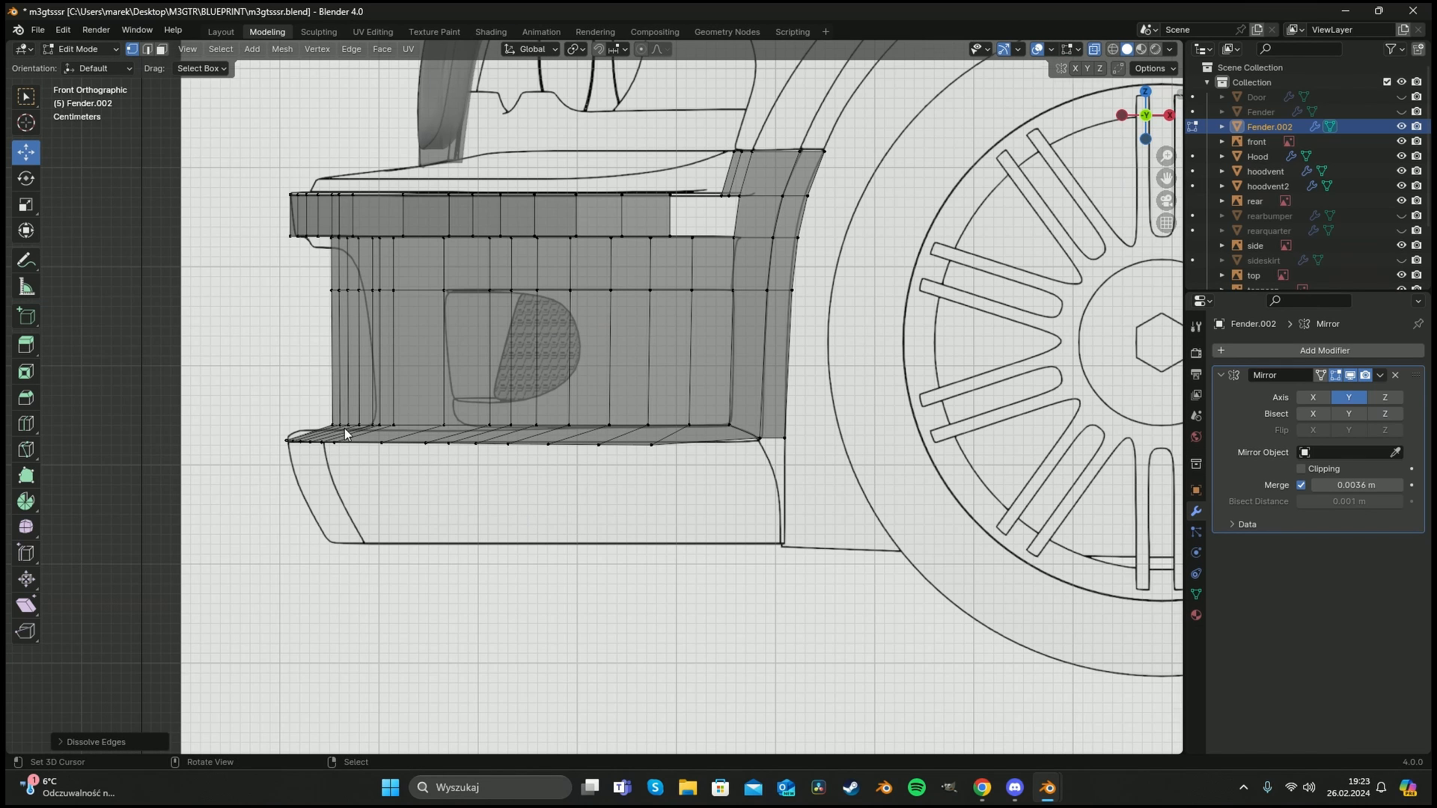
scroll(349, 431, up, 1)
scroll(359, 432, down, 1)
key(c)
mouse_move(341, 420)
mouse_down()
mouse_move(162, 419)
mouse_move(208, 388)
mouse_up()
right_click(166, 416)
key(a)
key(a)
key(c)
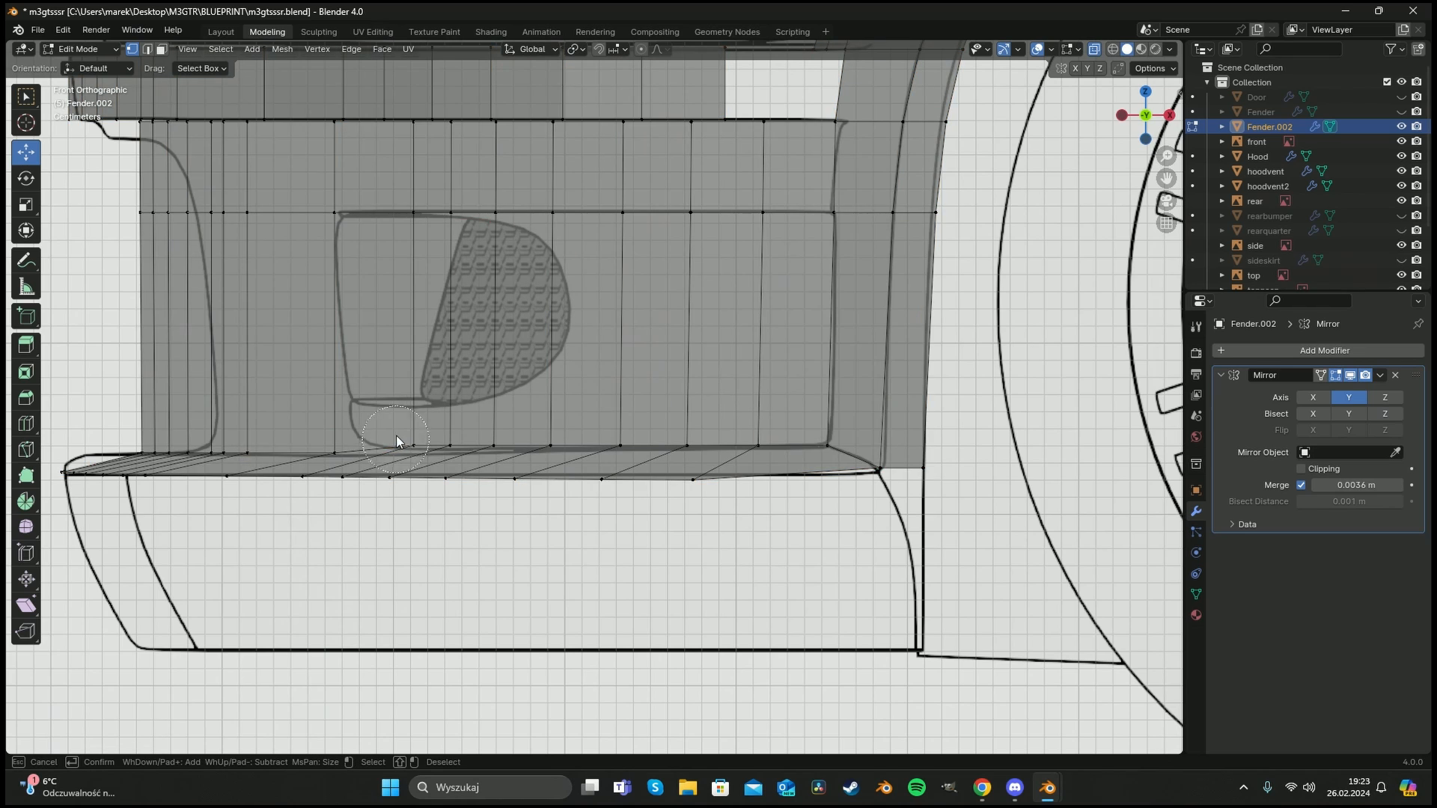
mouse_move(399, 432)
mouse_down()
mouse_move(431, 421)
mouse_move(428, 395)
mouse_move(495, 400)
mouse_up()
right_click(432, 410)
key(a)
key(a)
key(c)
click(492, 436)
right_click(494, 419)
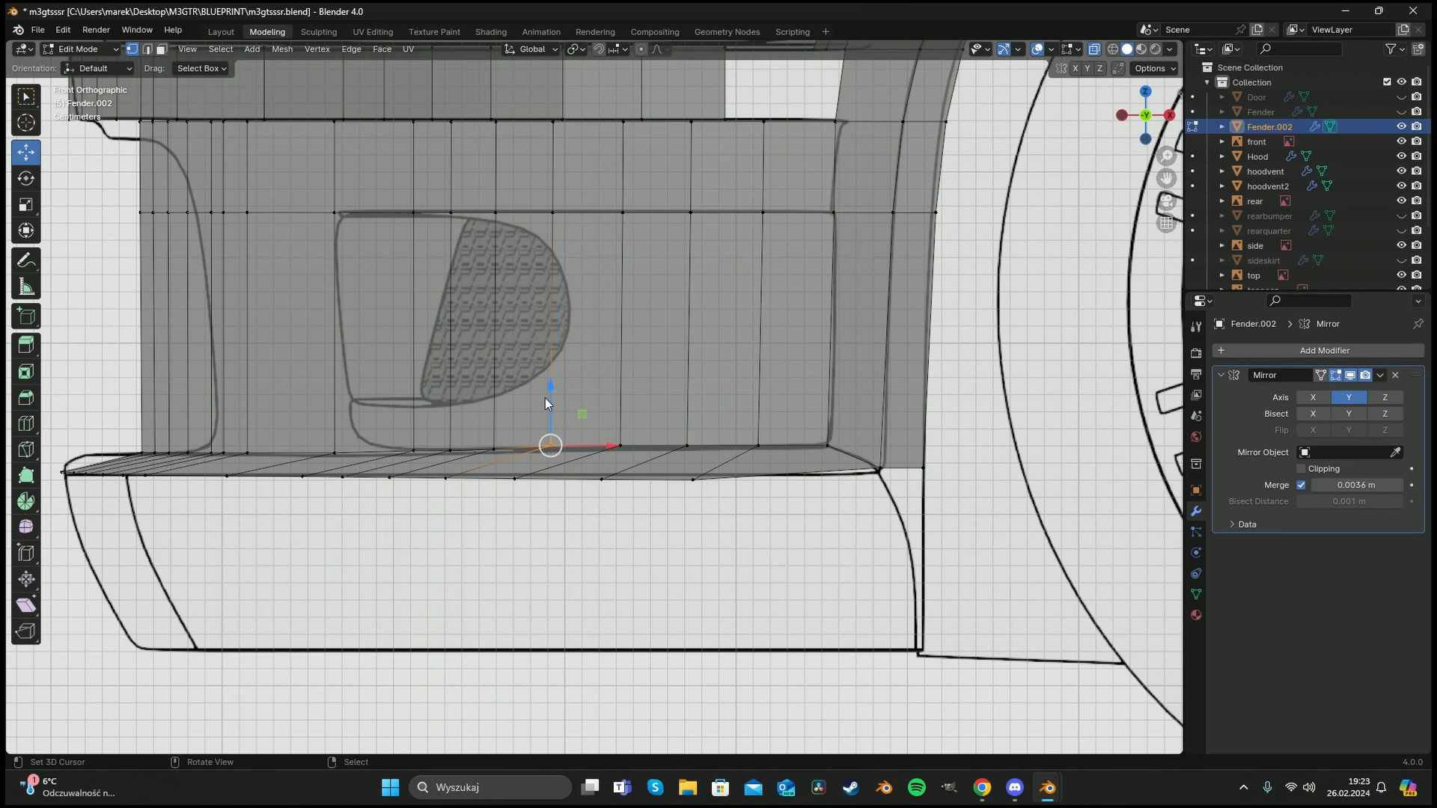
scroll(546, 396, down, 3)
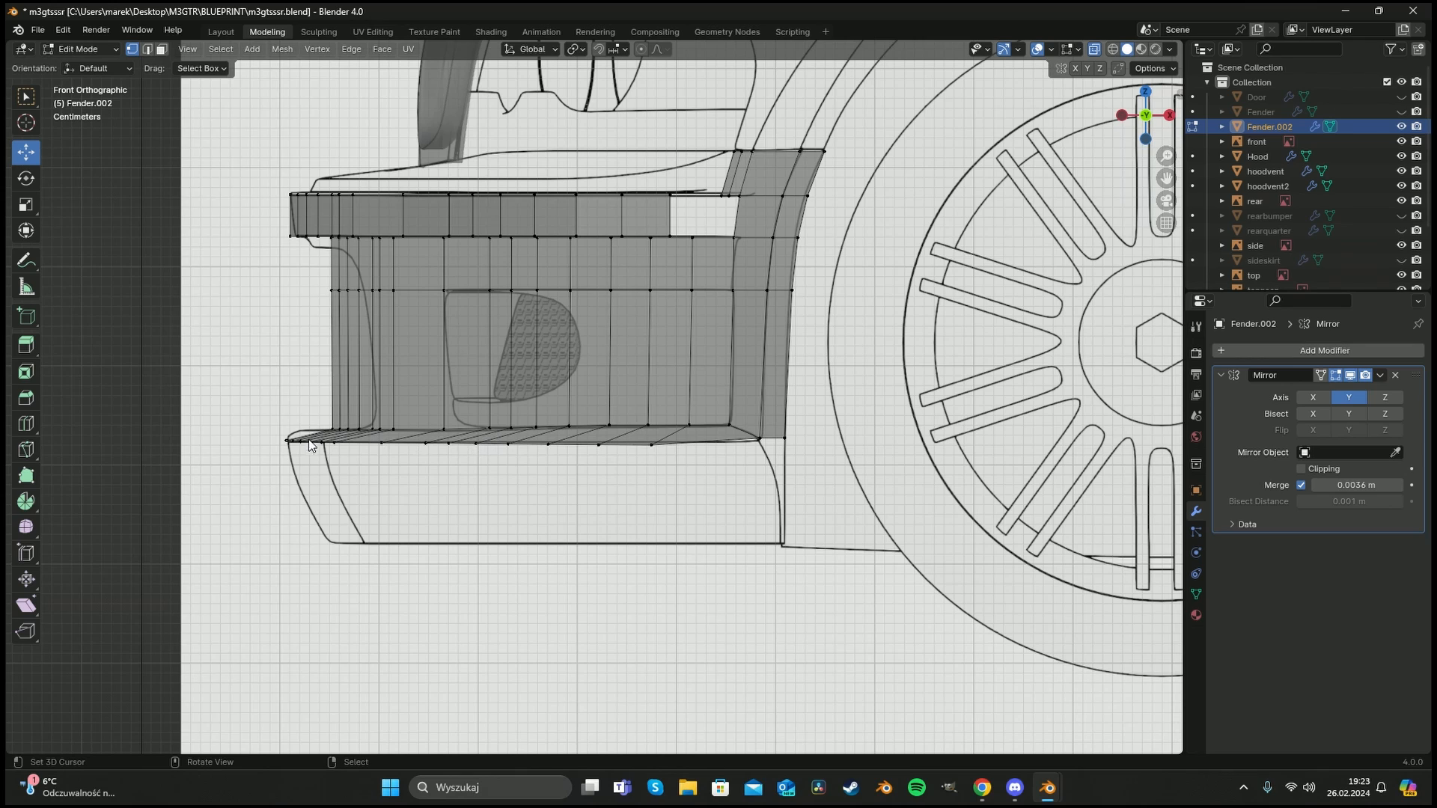
Select the bottom strip's outer vertices and raise them slightly in the front view.
scroll(311, 445, up, 3)
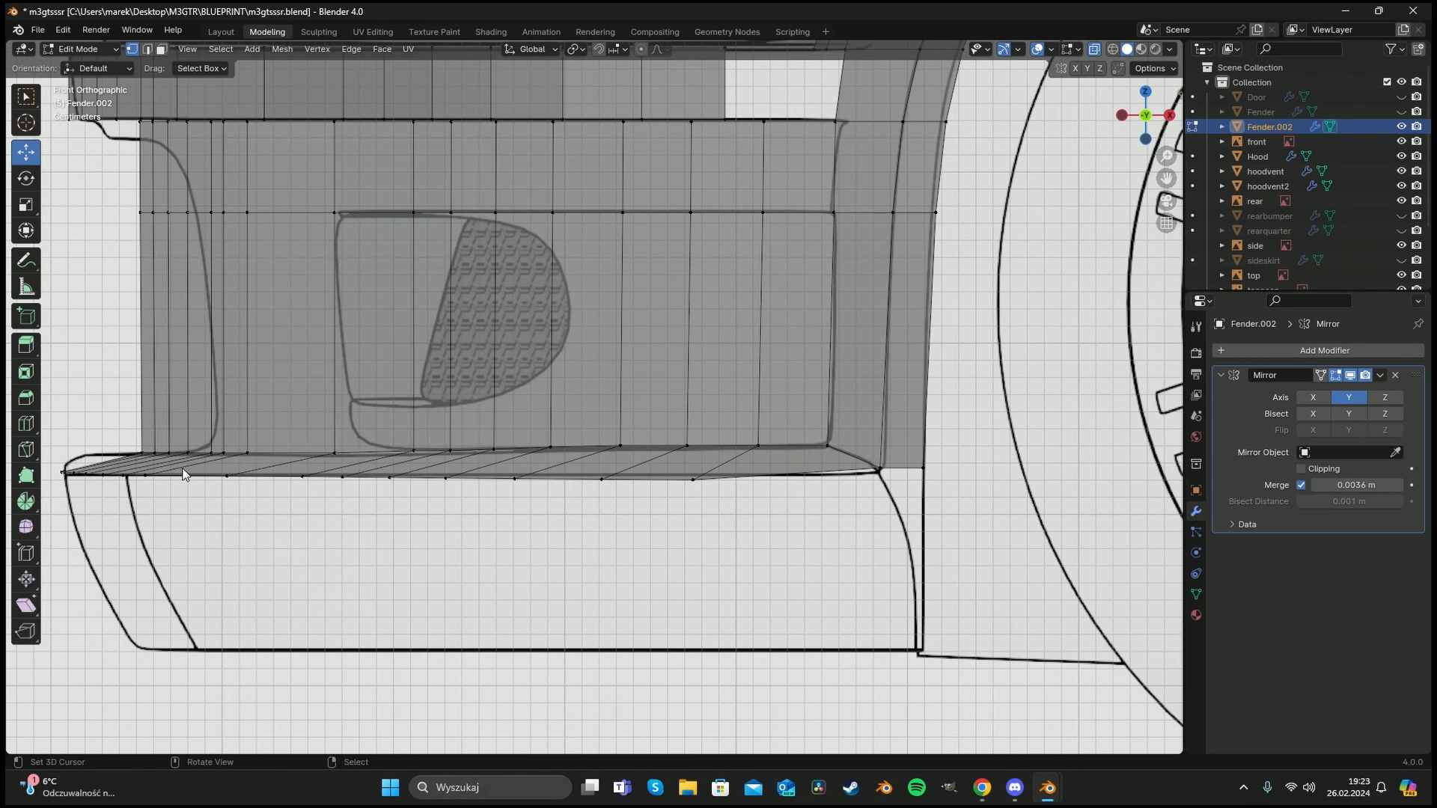
key(c)
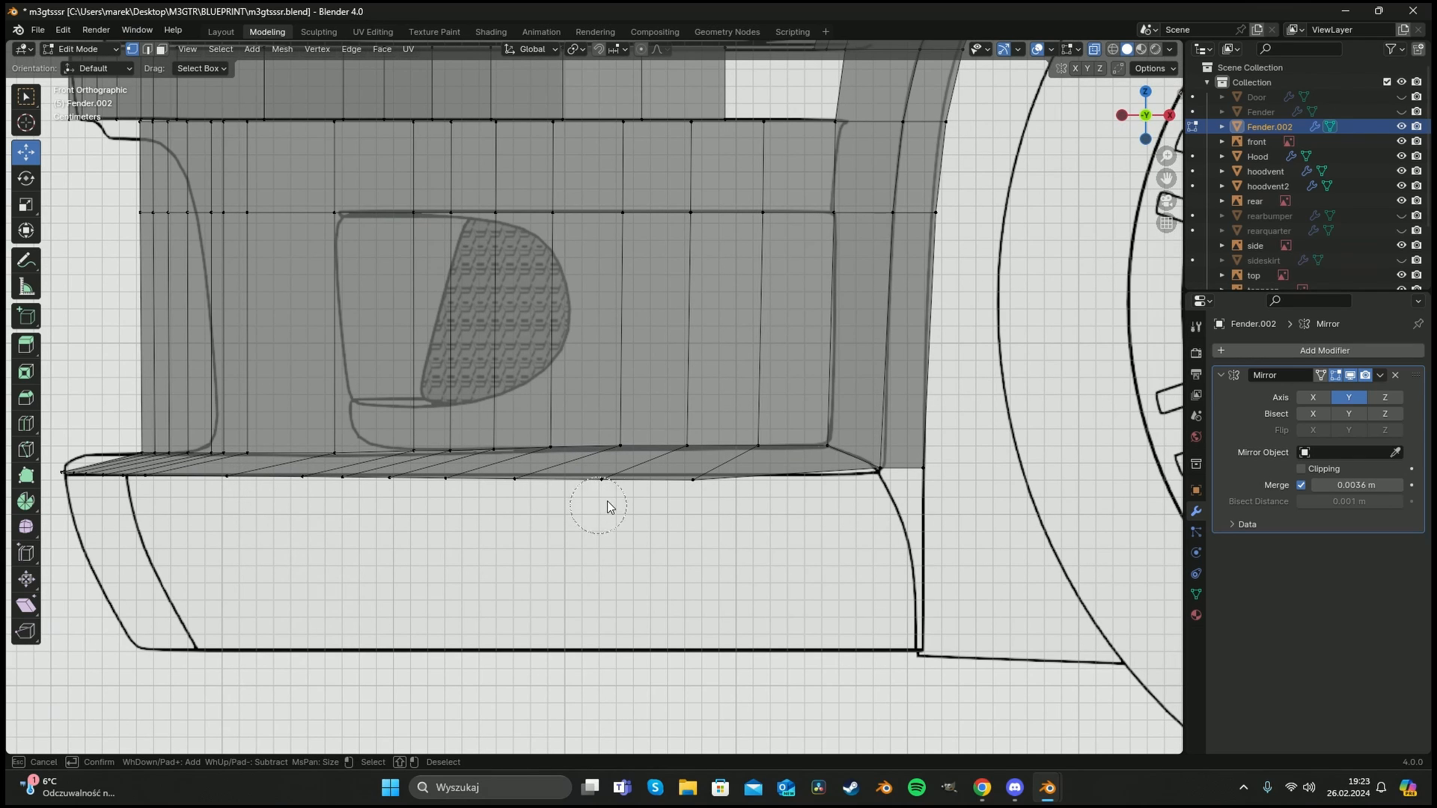
drag(696, 505, 90, 487)
key(Escape)
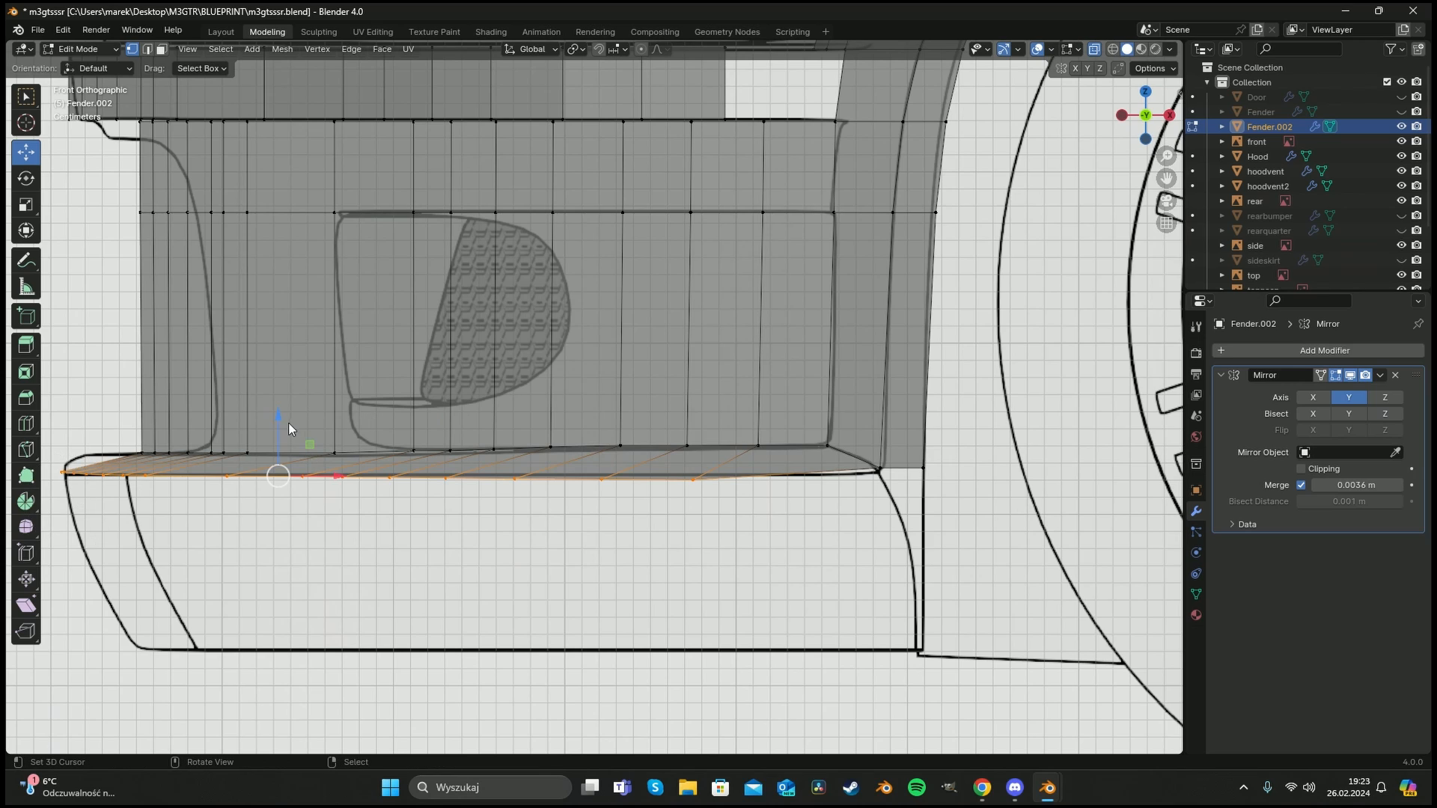
key(g)
key(z)
click(279, 411)
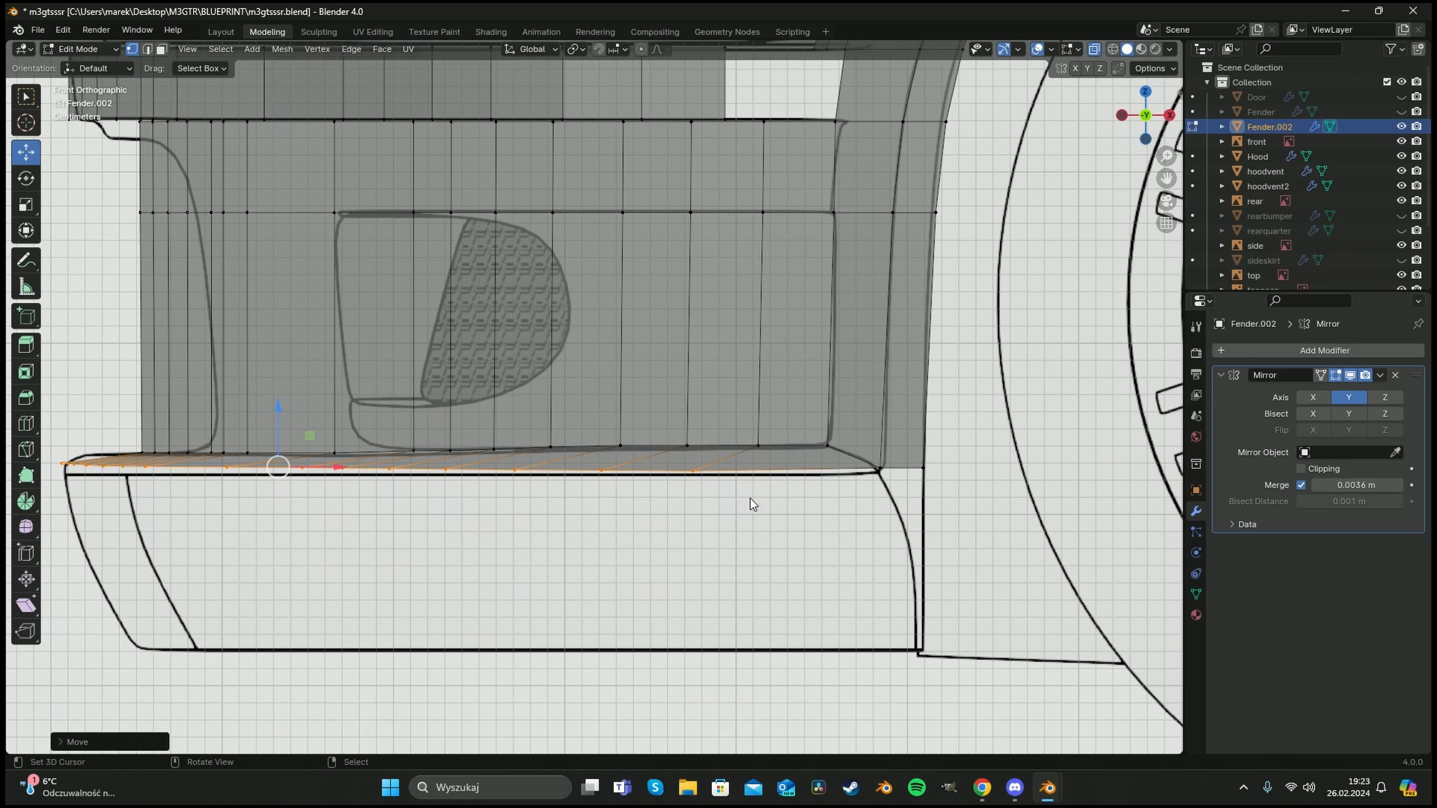
Add the fender's bottom vertices to the selection and flatten all of them with a Z scale of 0.
key(c)
click(907, 497)
key(Escape)
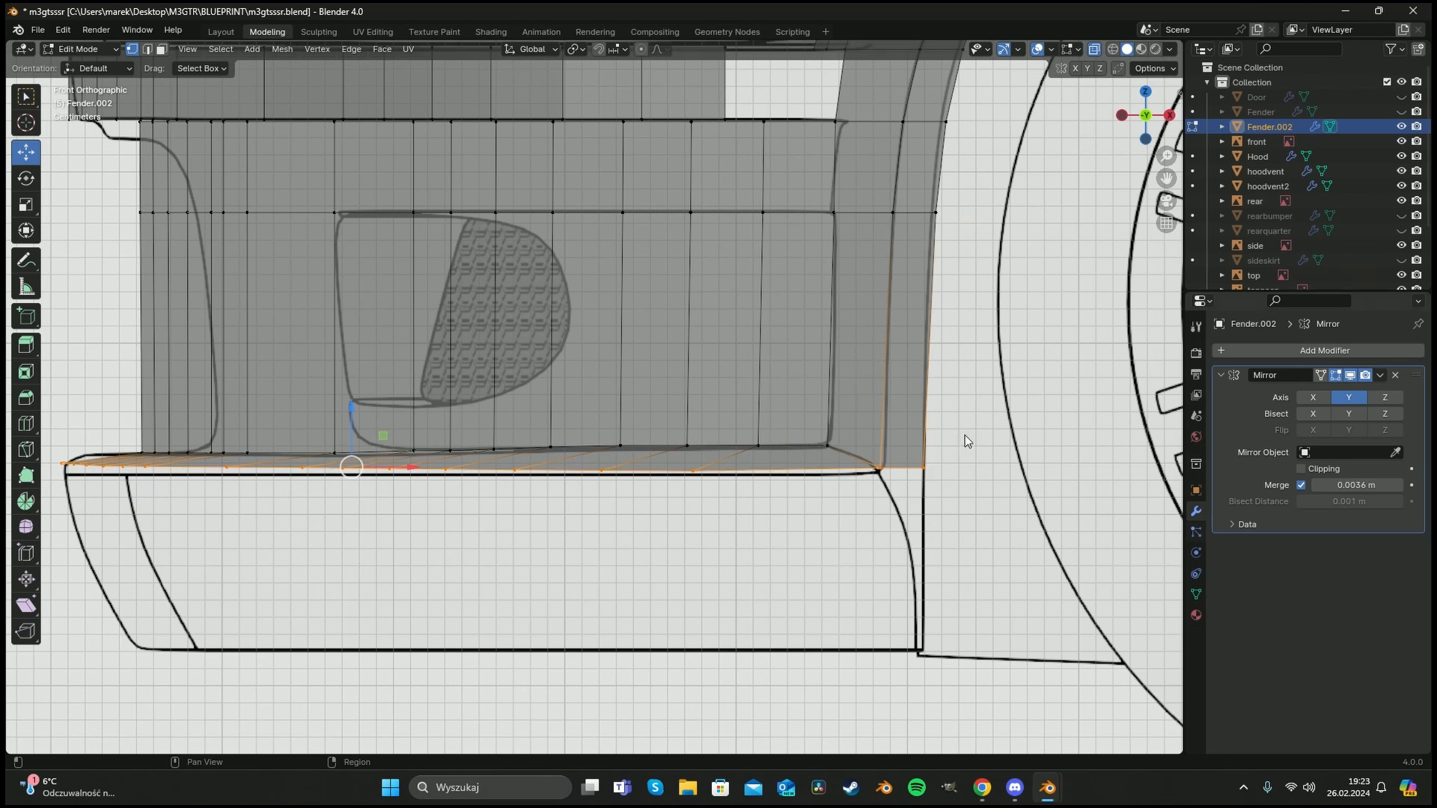
key(s)
key(z)
key(0)
click(897, 482)
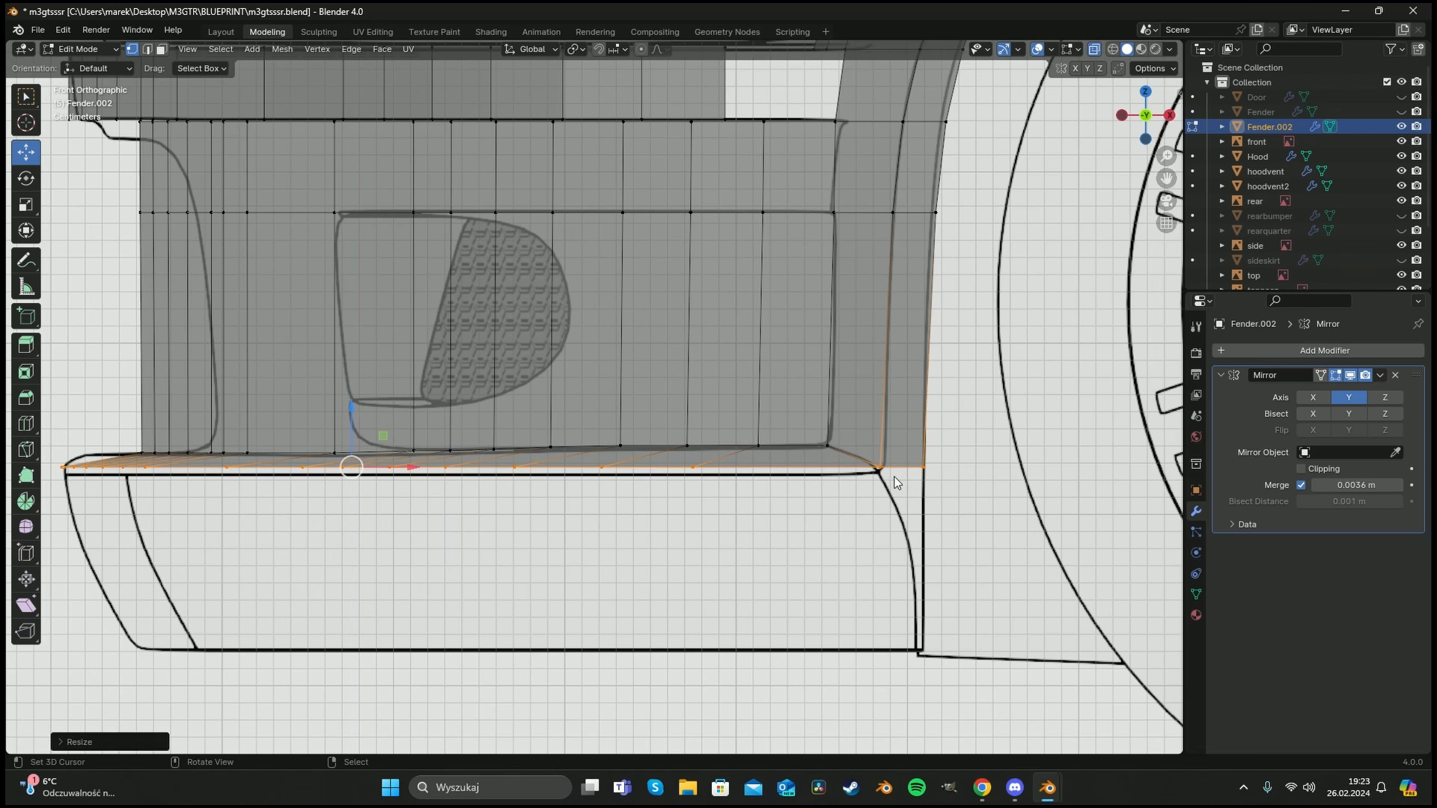
Examine the bumper's lower lip in the front reference photo of the car.
drag(3, 150, 711, 122)
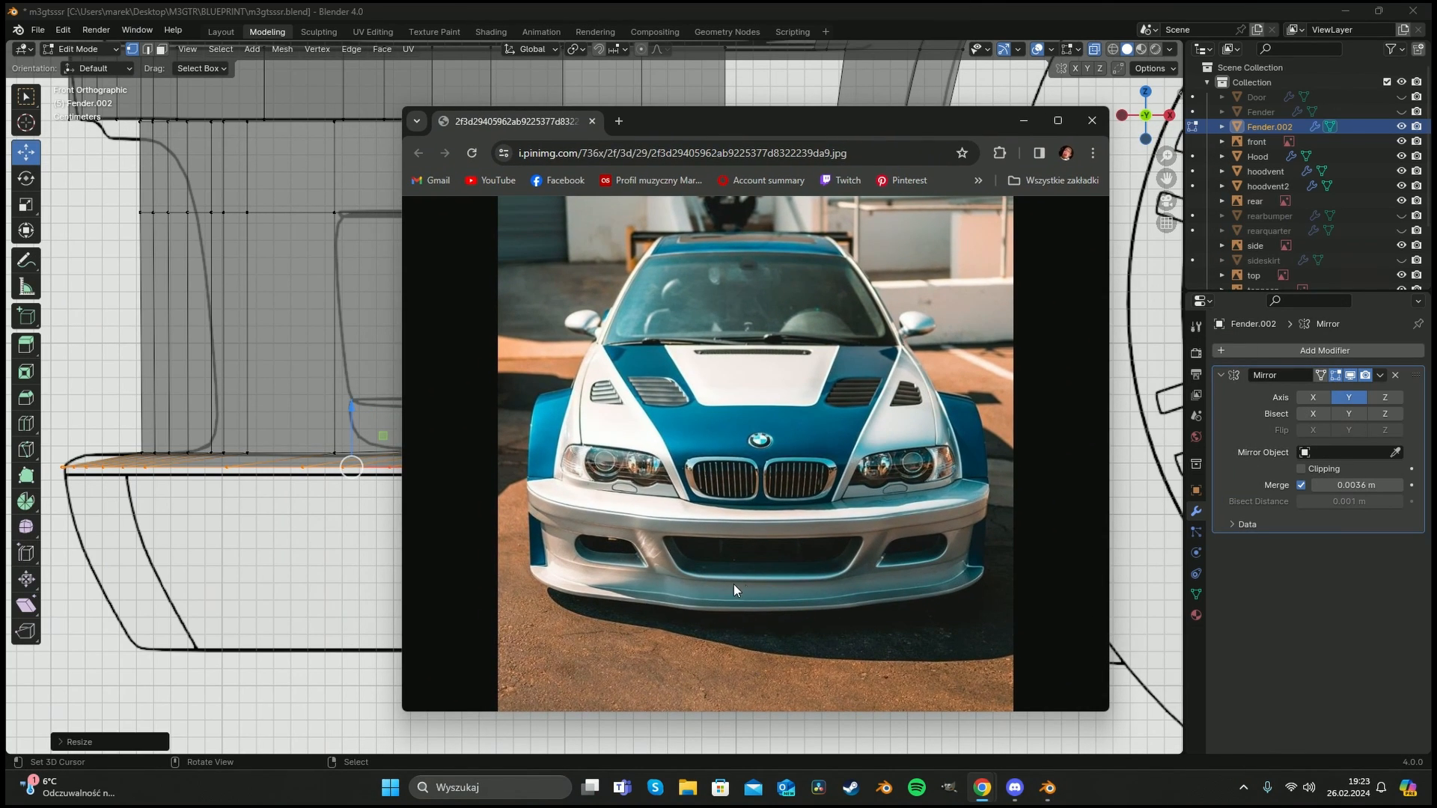
click(640, 557)
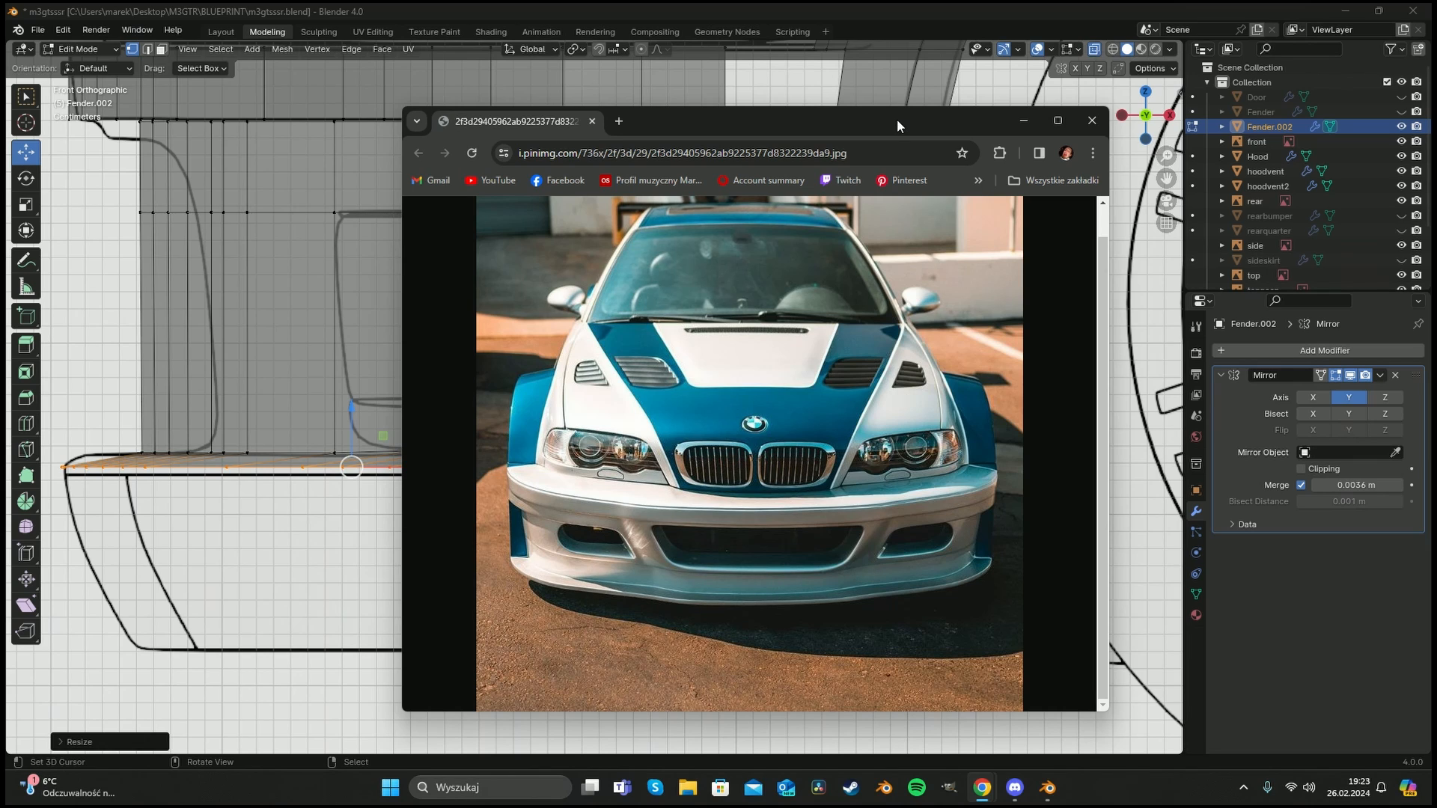
drag(899, 120, 2, 75)
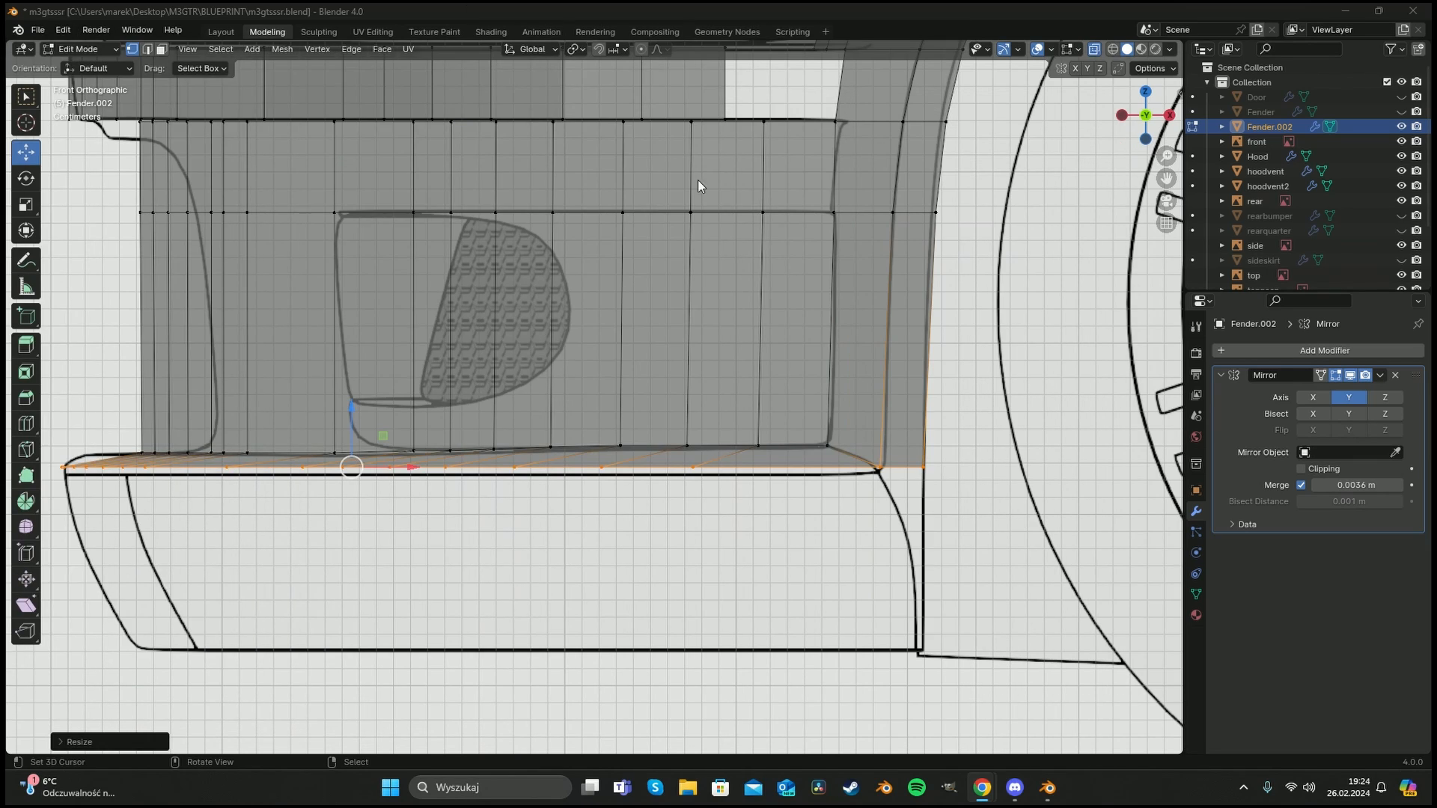
Nudge the flattened edge vertically and extrude it straight down to the lip's lower edge on the blueprint.
drag(345, 400, 354, 404)
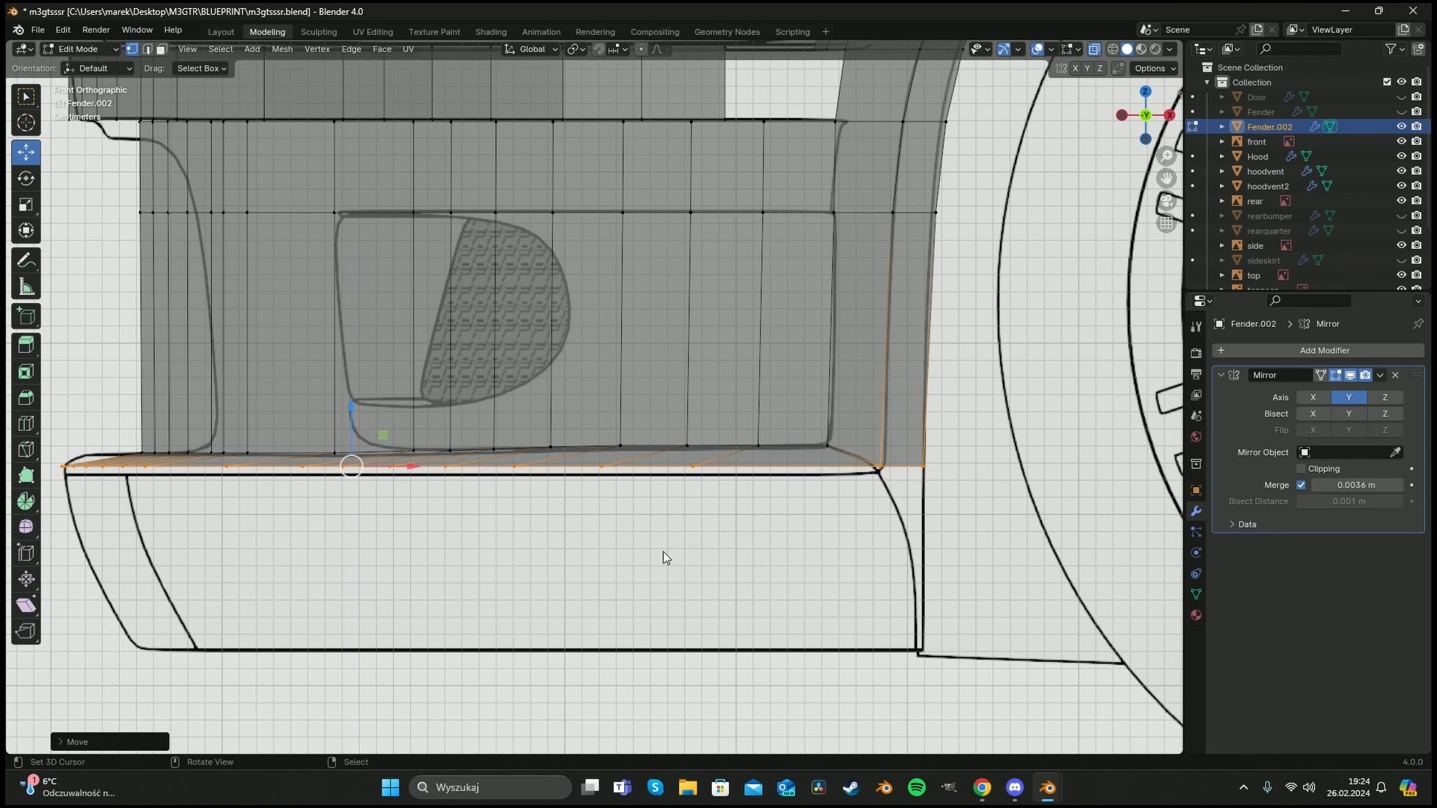
key(e)
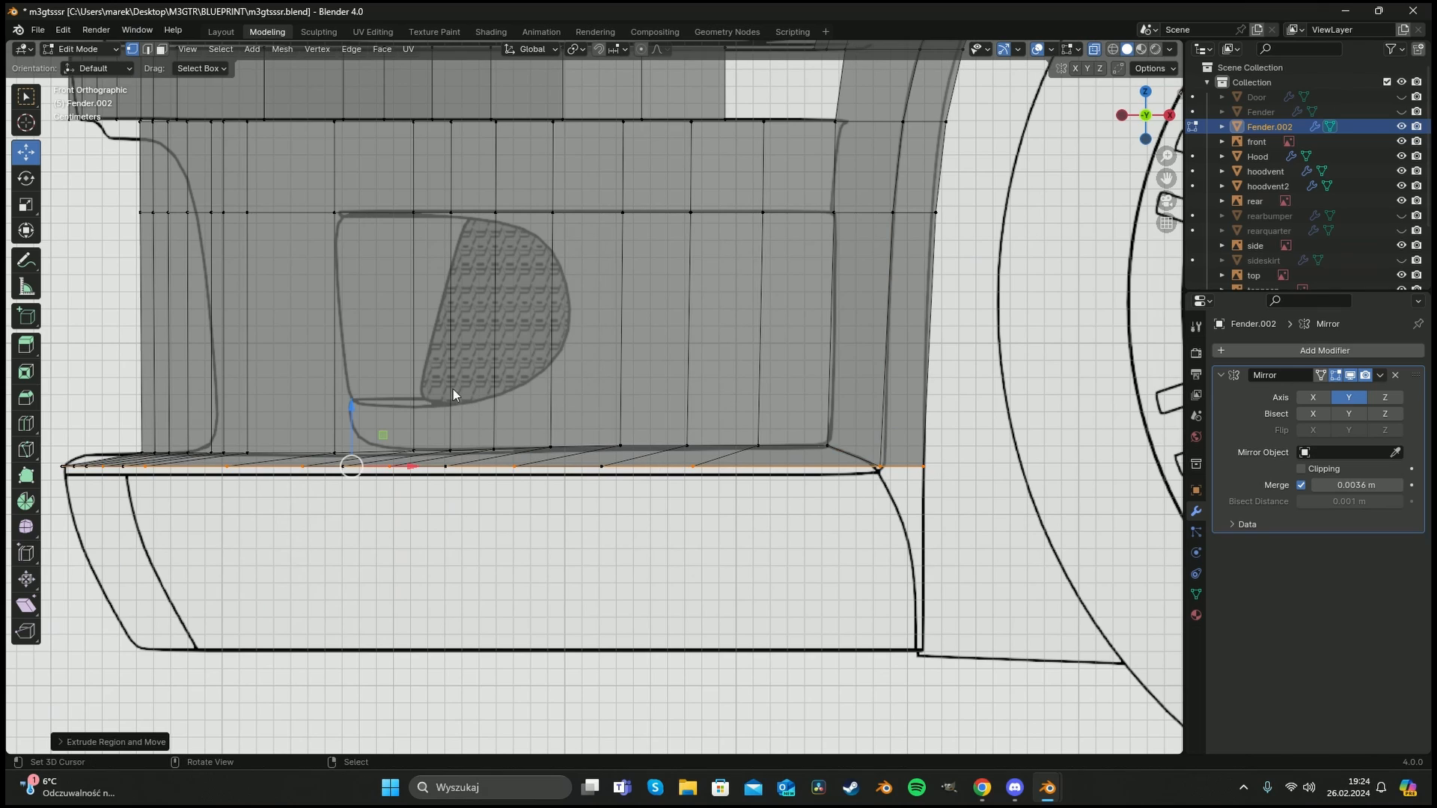
key(z)
drag(367, 585, 367, 582)
In the left view, move the lip's outermost lower corner vertices inward to the blueprint outline.
key(ctrl+KP_3)
scroll(823, 466, down, 5)
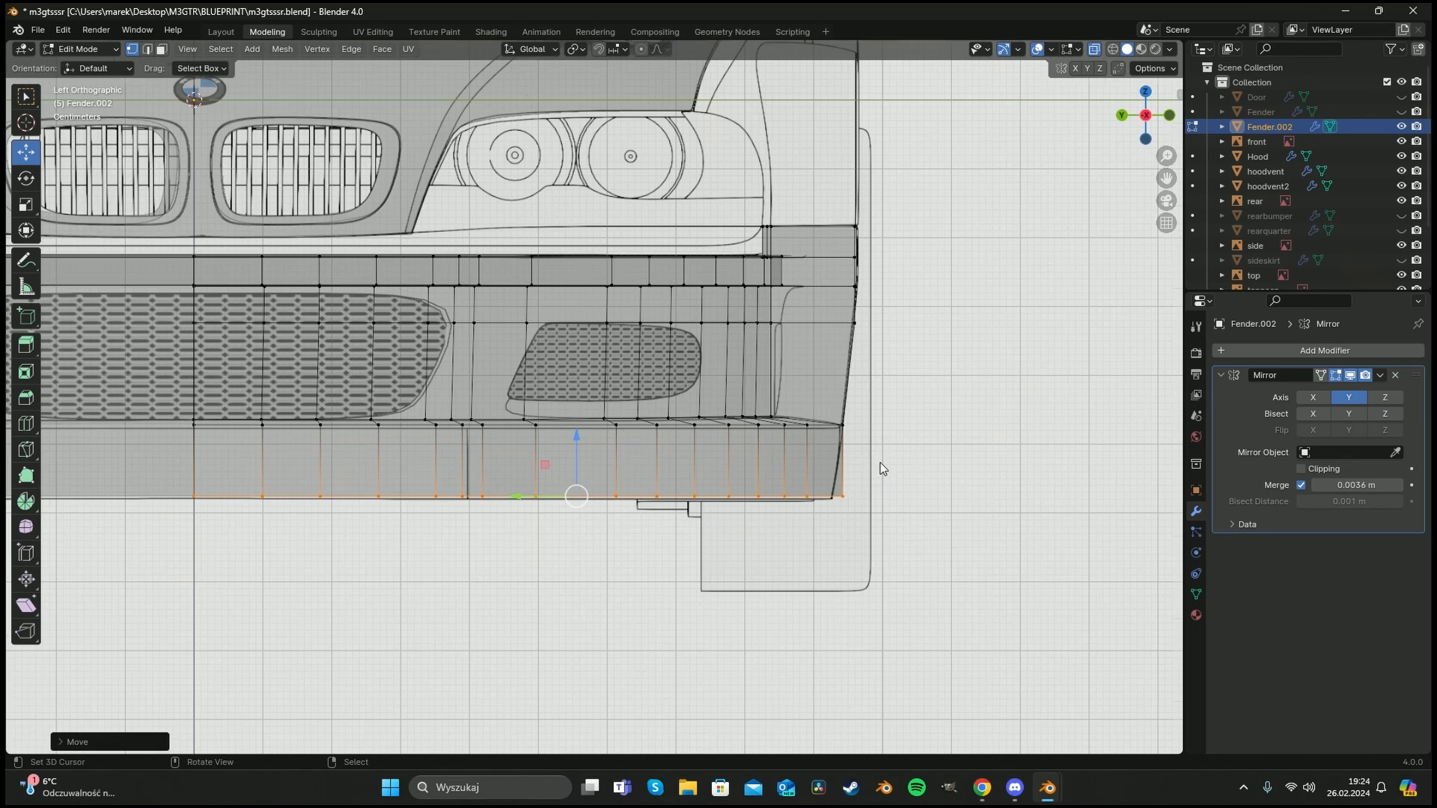
shift+middle_drag(822, 437, 786, 441)
scroll(838, 479, up, 4)
key(a)
key(a)
key(c)
click(1044, 624)
right_click(1018, 620)
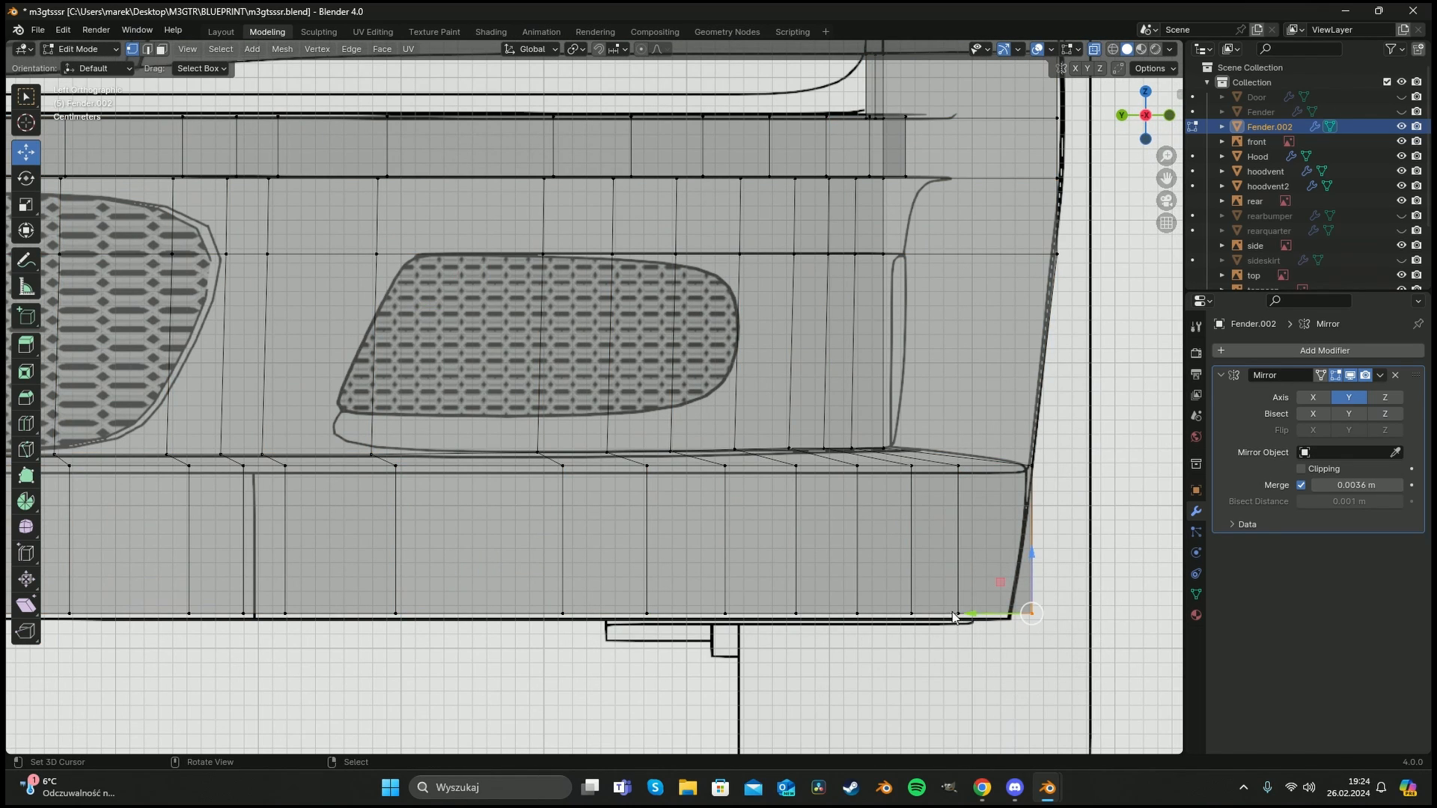
drag(973, 614, 951, 614)
In the front view, move the lip's lower vertices backward group by group, leaving the fender-side ones, so the lip slants along the blueprint profile.
key(KP_1)
key(a)
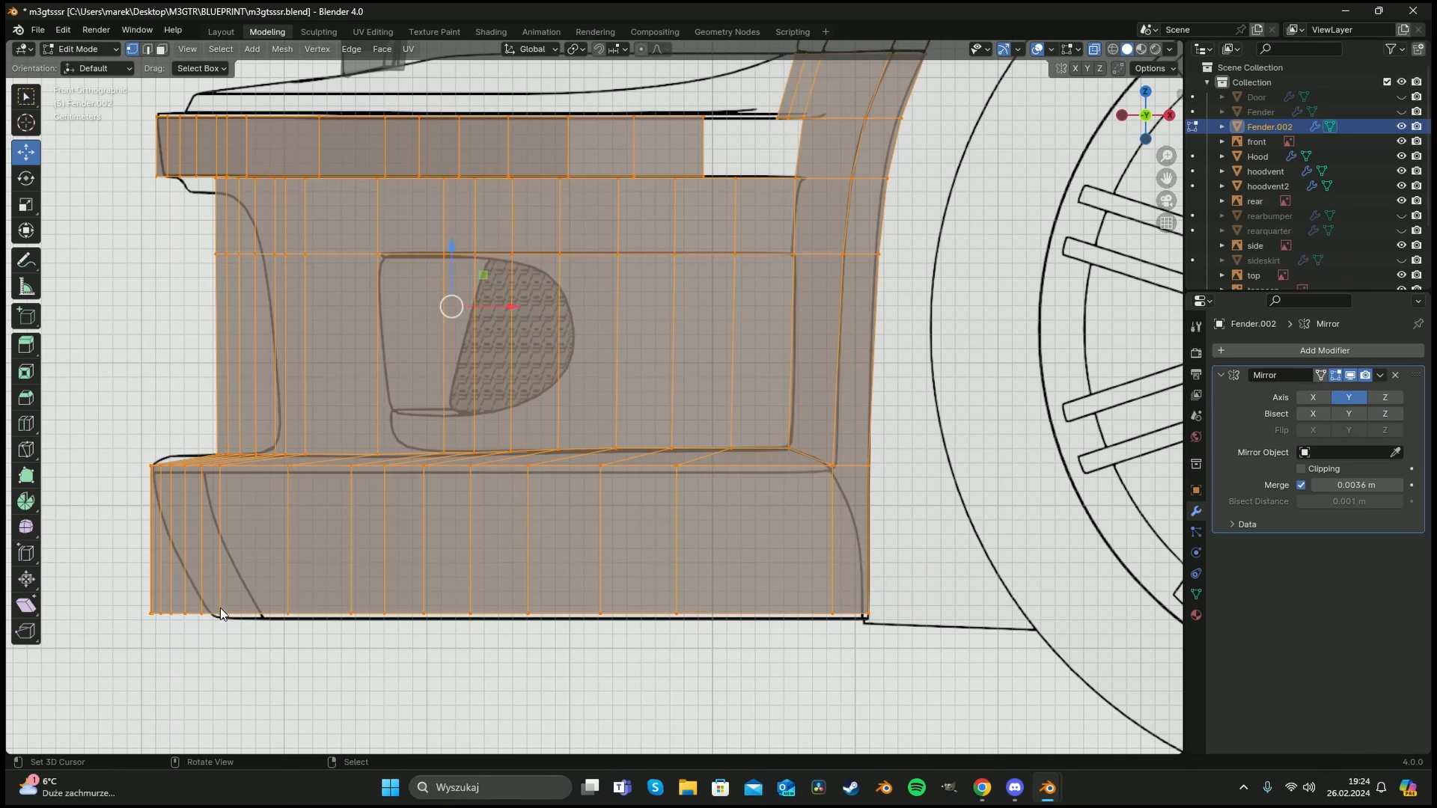
key(a)
key(c)
right_click(225, 618)
mouse_move(259, 622)
mouse_down()
mouse_move(220, 620)
mouse_move(528, 613)
mouse_up()
key(a)
key(a)
key(c)
click(379, 617)
right_click(501, 612)
key(a)
key(a)
key(c)
click(620, 617)
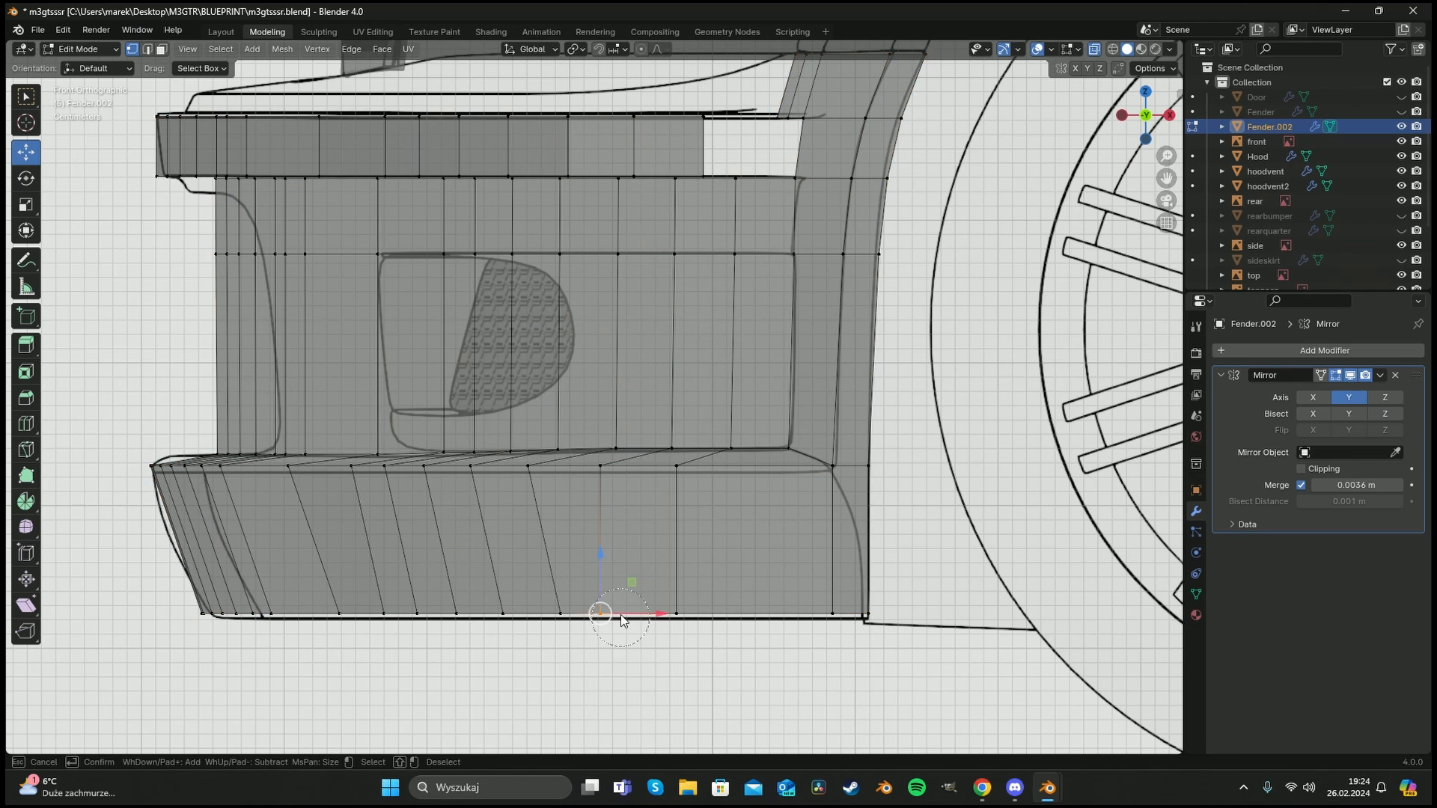
right_click(681, 615)
drag(620, 617, 730, 611)
key(a)
key(a)
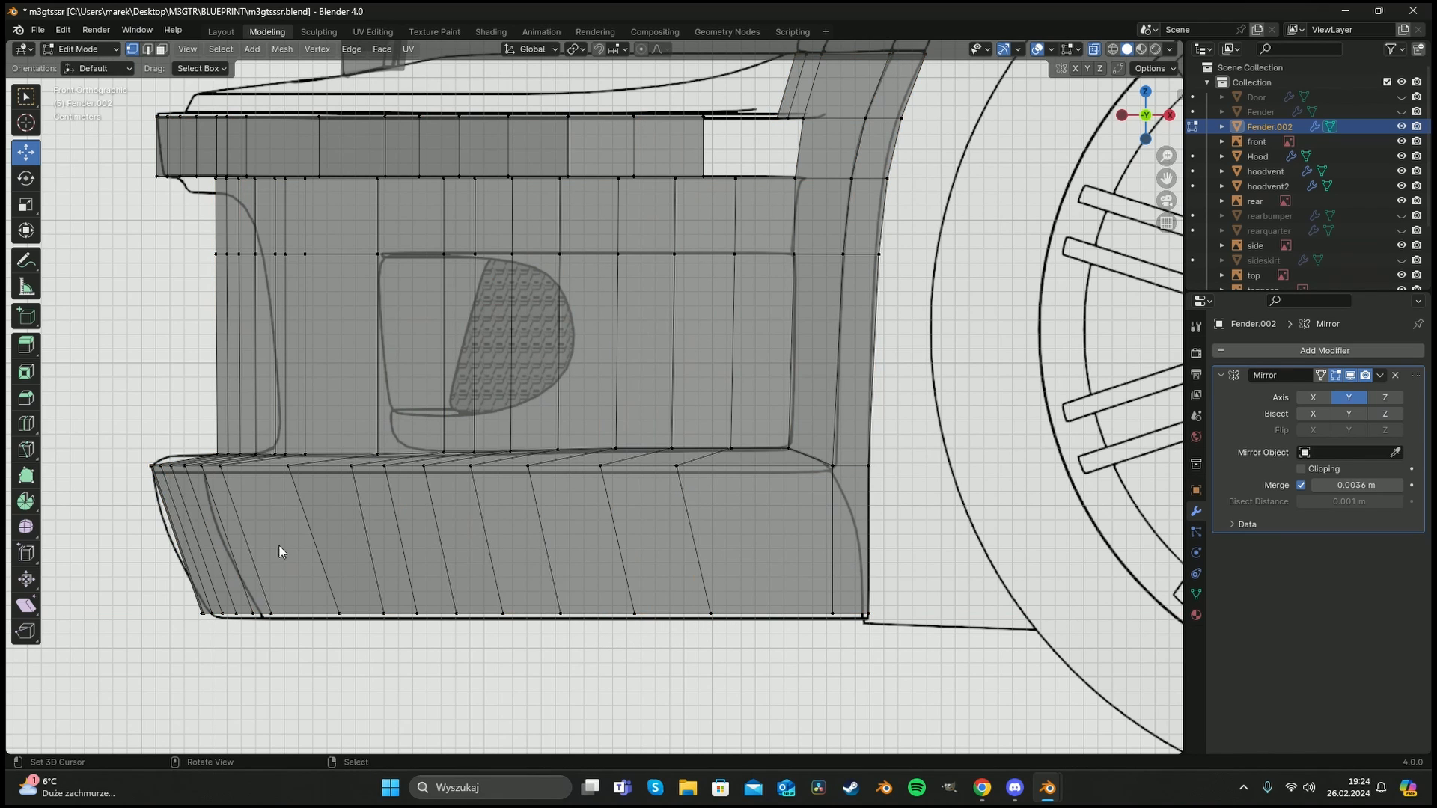
Add a centred horizontal loop cut to the lip and move its vertices ahead of the fender slightly forward.
key(ctrl+r)
click(255, 536)
right_click(254, 536)
key(a)
key(a)
key(c)
drag(705, 541, 187, 545)
right_click(191, 545)
drag(404, 540, 393, 540)
Move the frontmost vertices of the lip's bottom edge slightly backward to the blueprint's lower corner.
key(a)
key(a)
key(c)
scroll(264, 615, down, 3)
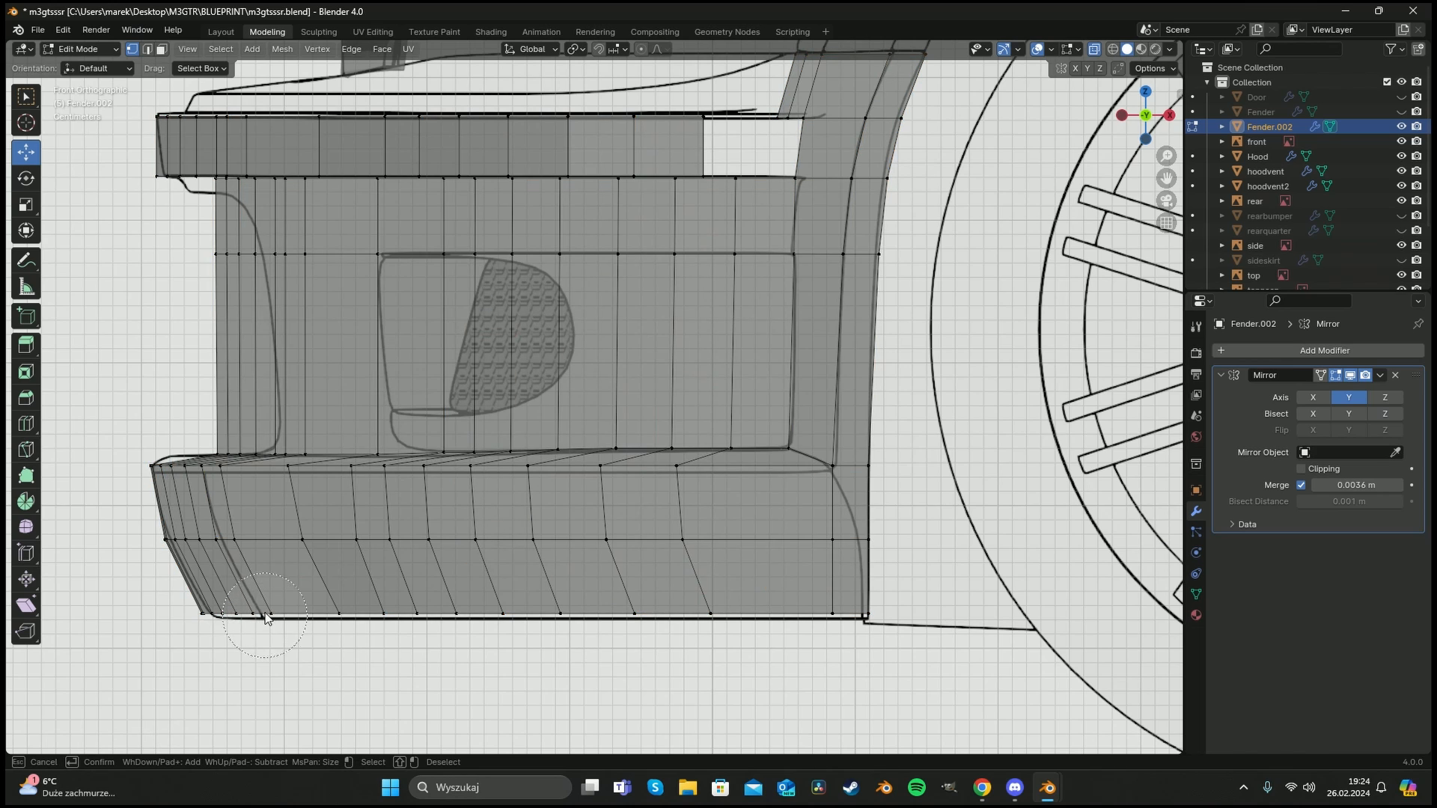
right_click(222, 615)
mouse_move(265, 616)
mouse_down()
mouse_move(218, 614)
mouse_move(288, 614)
mouse_up()
key(a)
key(a)
Try to fill the gap between the upper bumper band and the wall with faces, starting at the fender-side end.
key(alt+z)
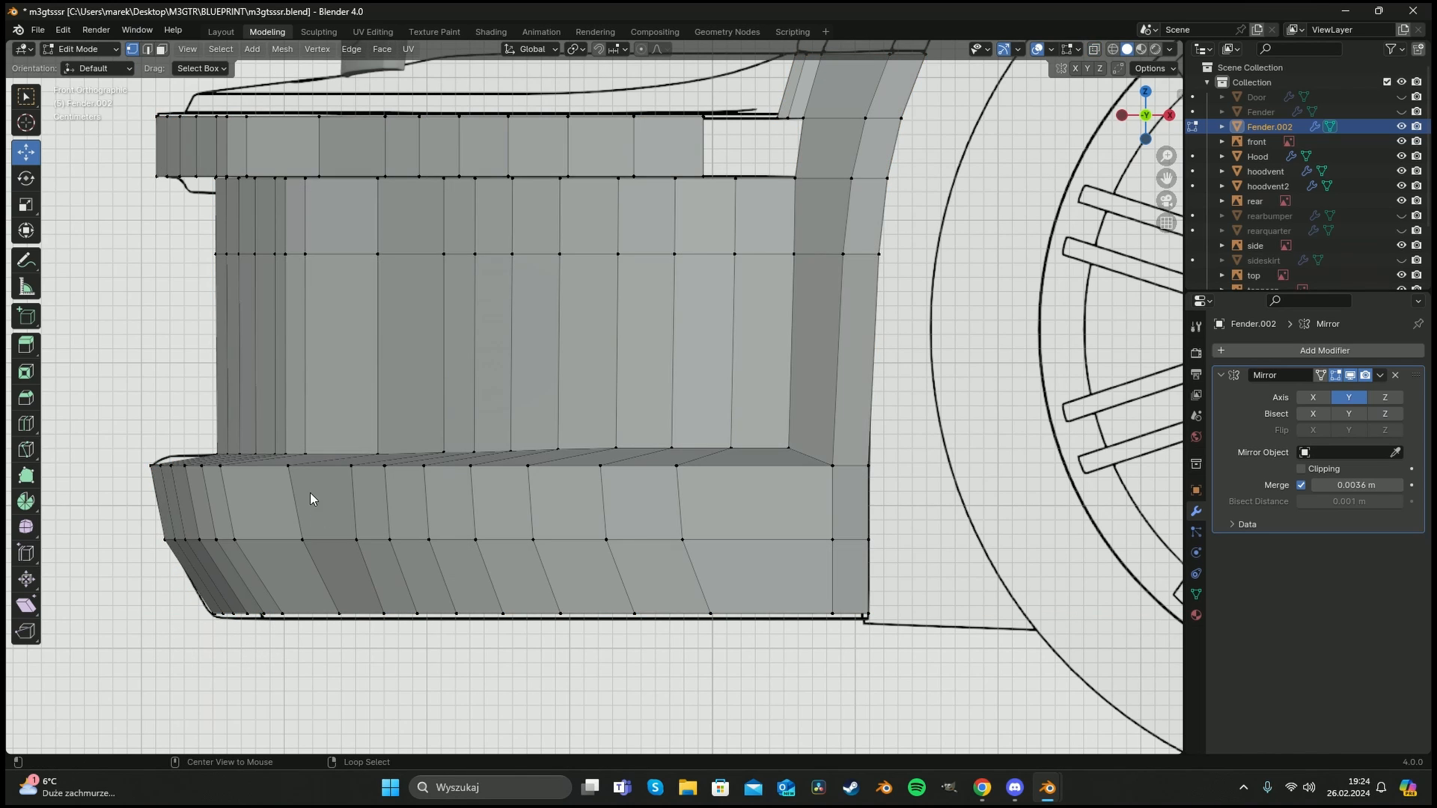
middle_drag(310, 493, 487, 501)
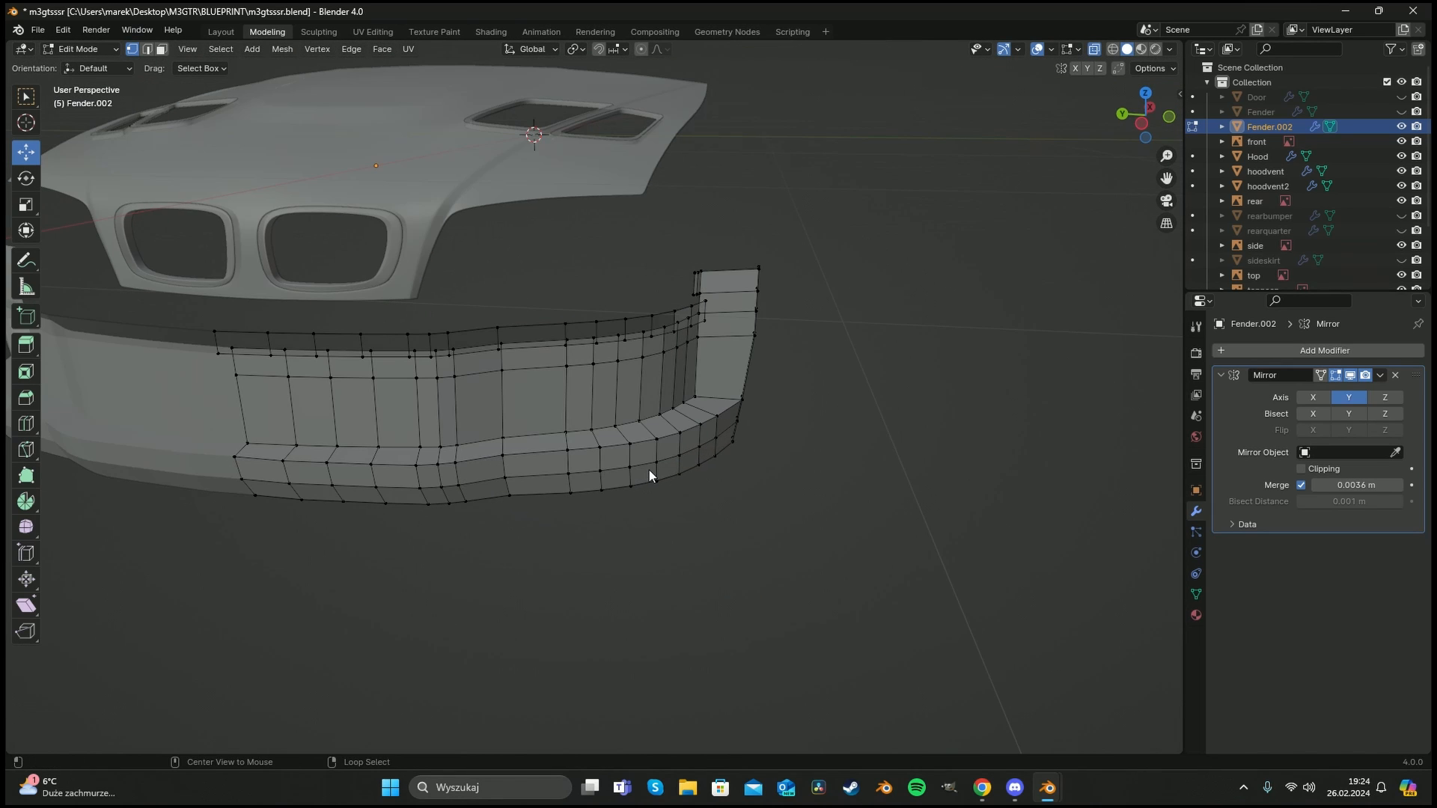
middle_drag(699, 452, 593, 326)
scroll(584, 317, up, 2)
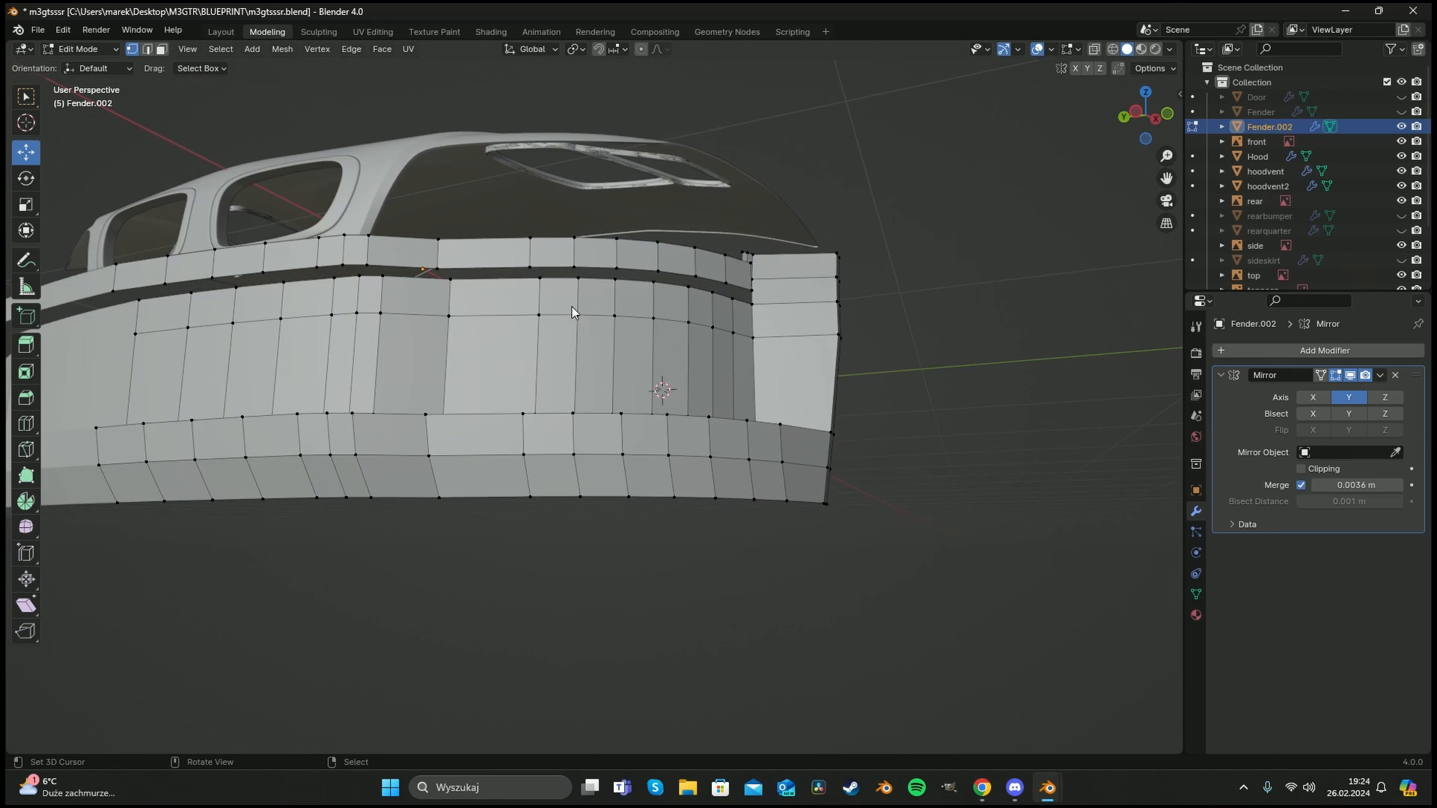
scroll(572, 307, up, 3)
middle_drag(667, 291, 680, 209)
key(c)
click(801, 150)
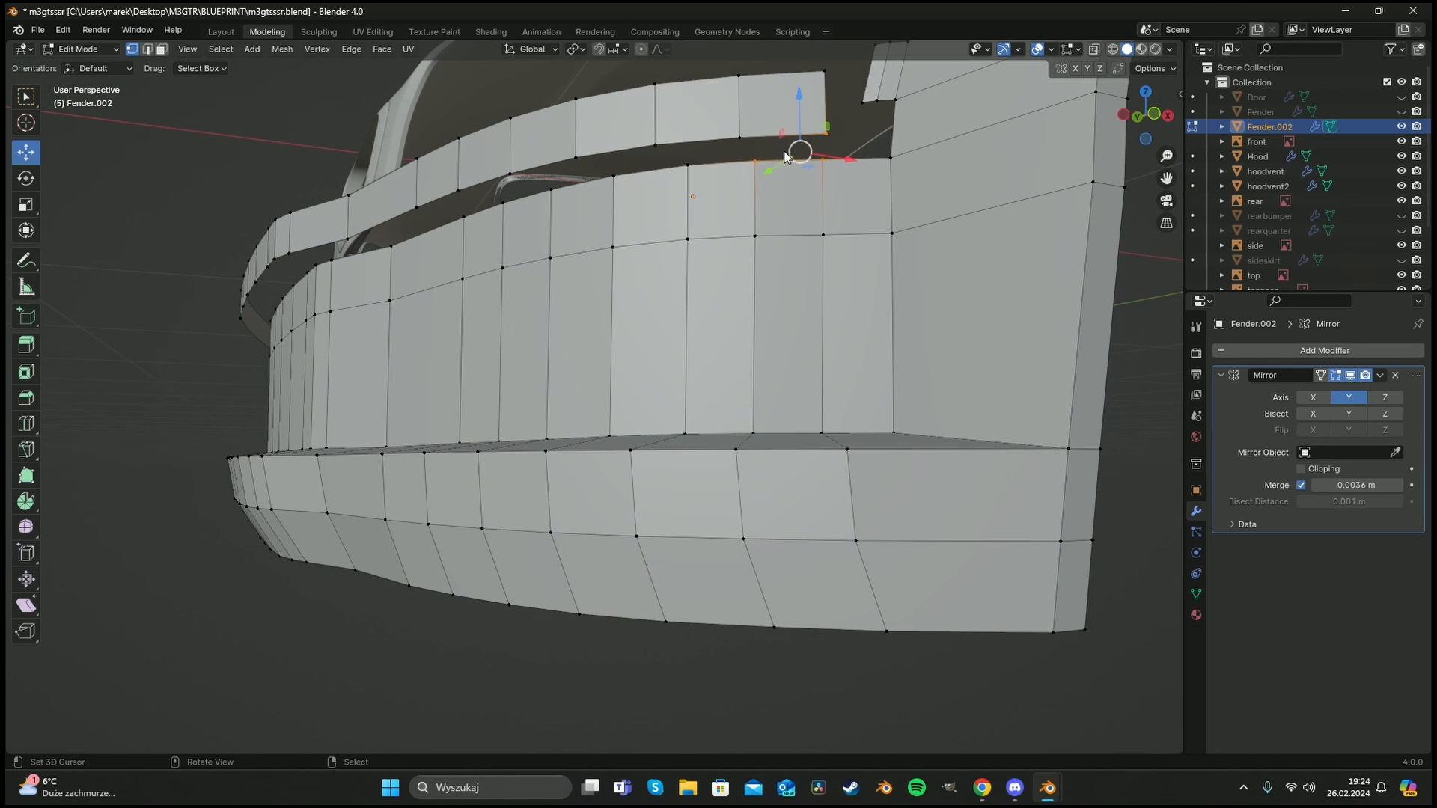
right_click(751, 152)
key(f)
key(a)
key(a)
key(c)
click(755, 155)
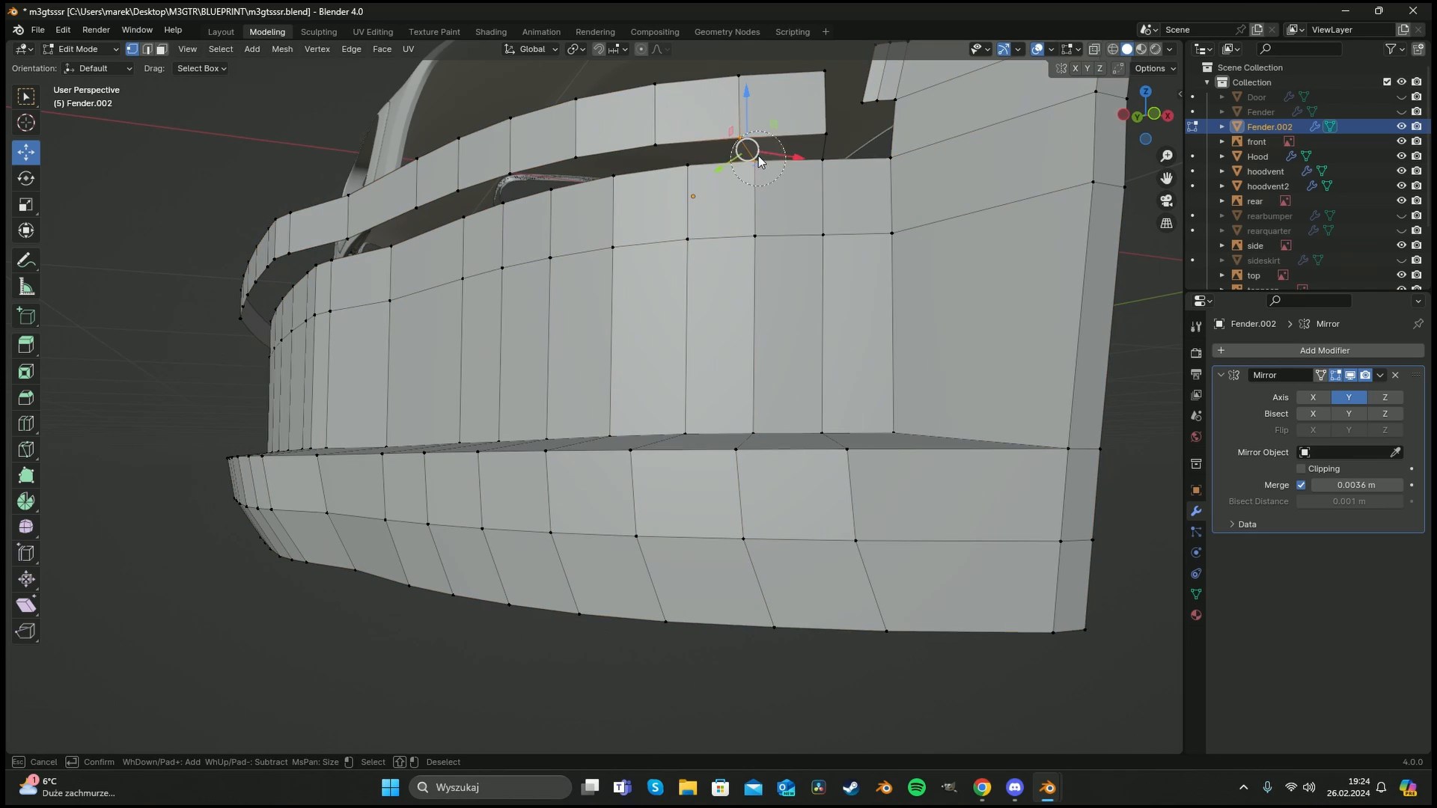
right_click(754, 176)
key(f)
key(f)
key(f)
key(f)
key(f)
Undo the faces filled between the upper bumper band and the wall.
key(ctrl+z)
key(ctrl+z)
key(ctrl+z)
key(ctrl+z)
key(ctrl+z)
key(ctrl+z)
key(ctrl+z)
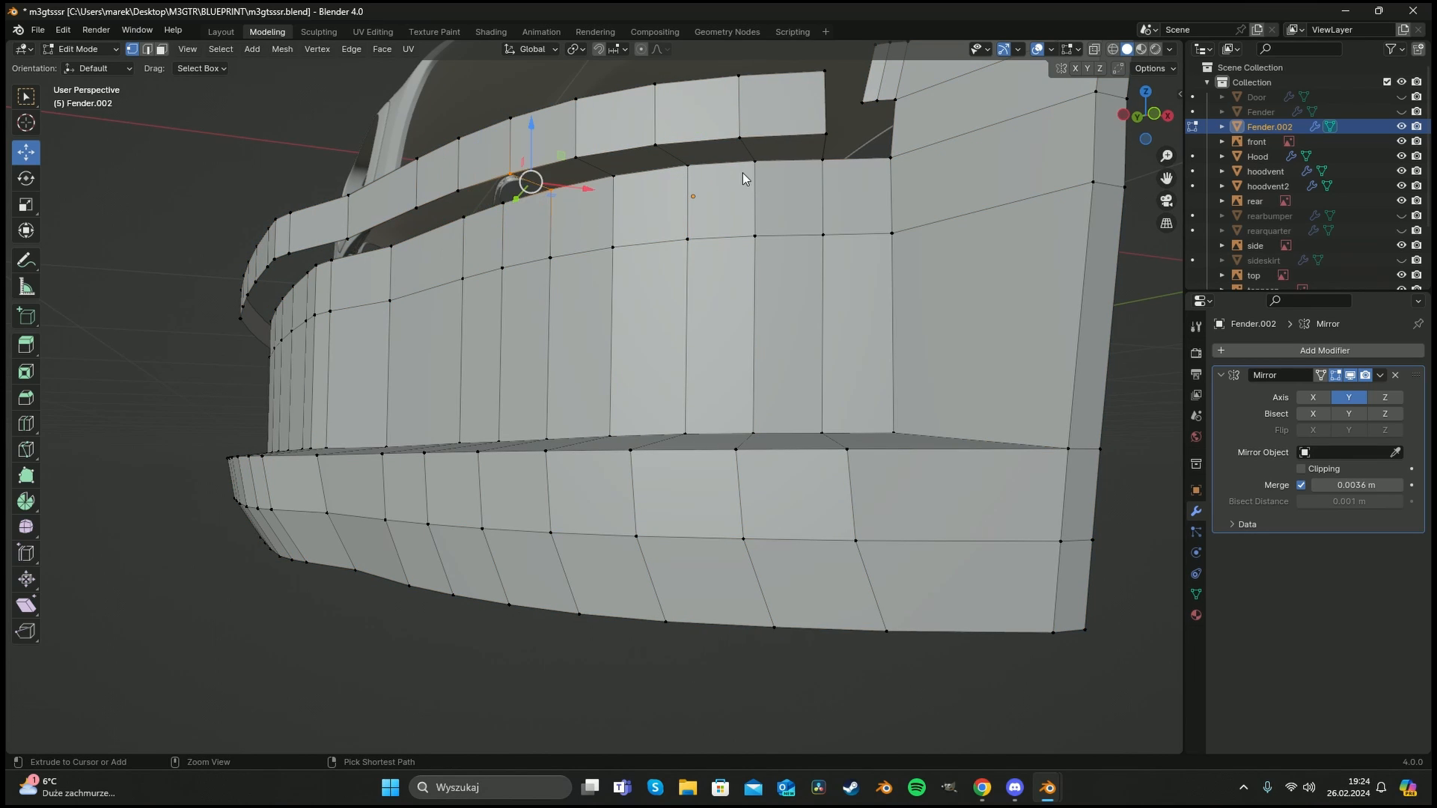
key(ctrl+z)
key(ctrl+z)
key(ctrl+z)
key(ctrl+z)
key(ctrl+z)
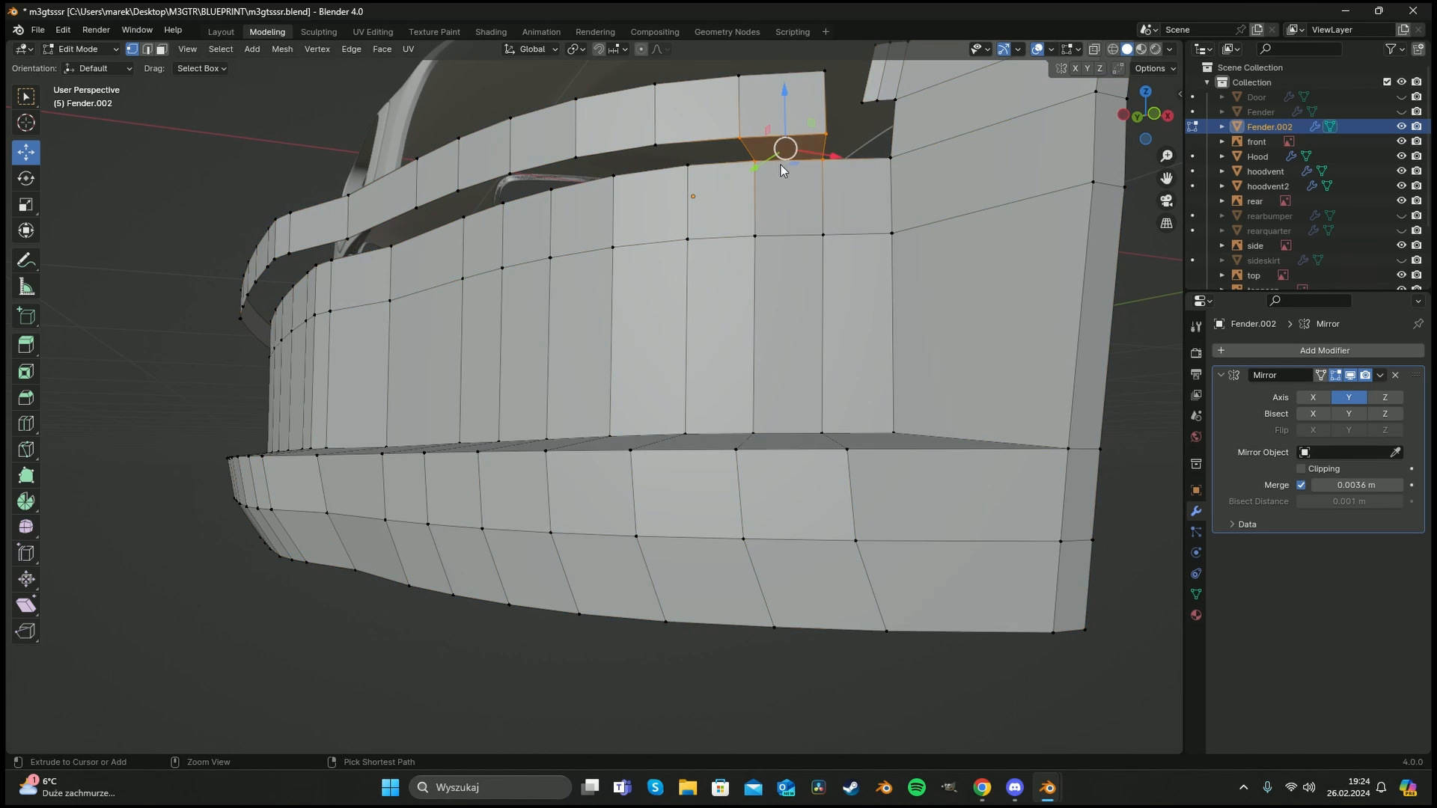
Fill a face between the lower edge of the upper bumper band and the wall at the fender-side end.
key(c)
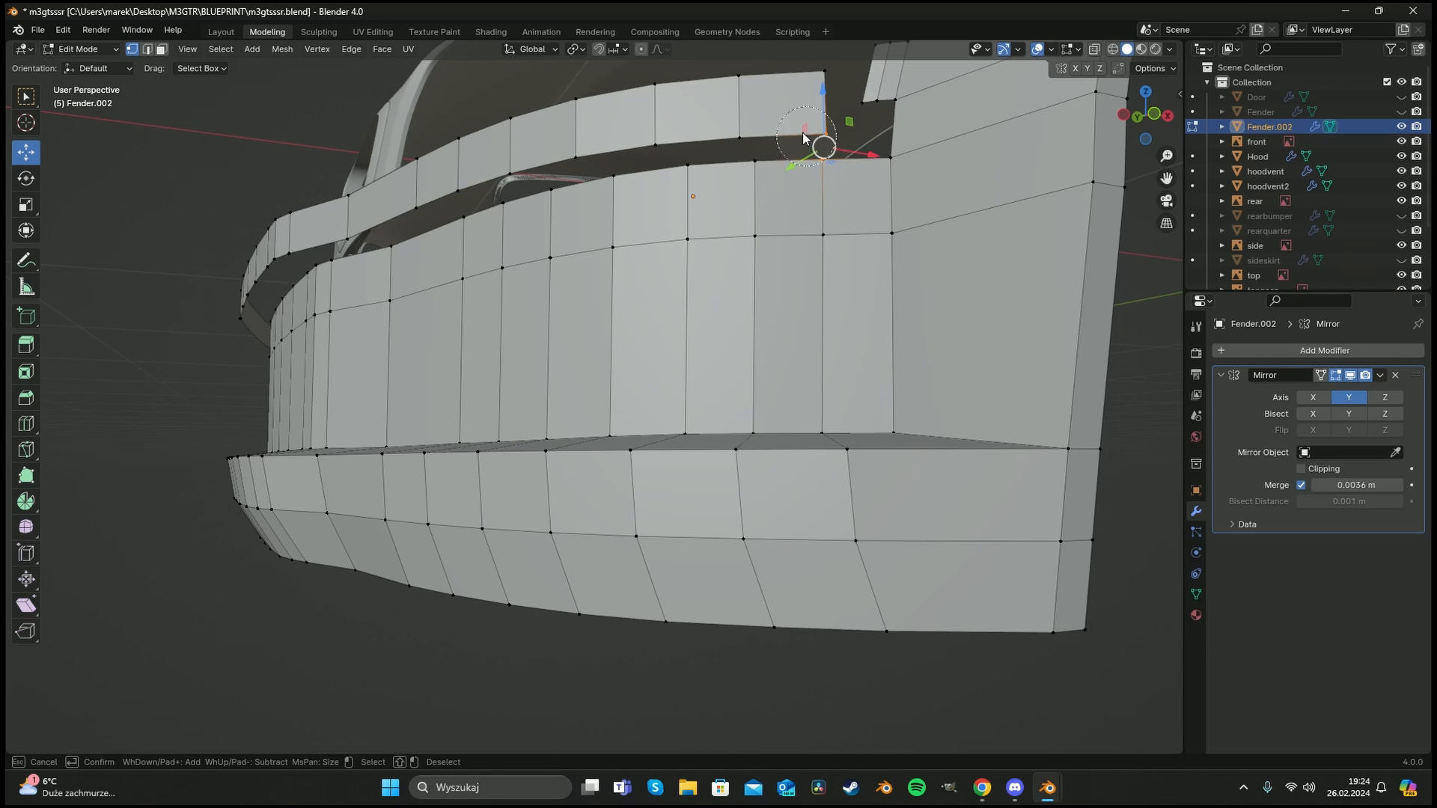
drag(803, 137, 771, 146)
right_click(771, 146)
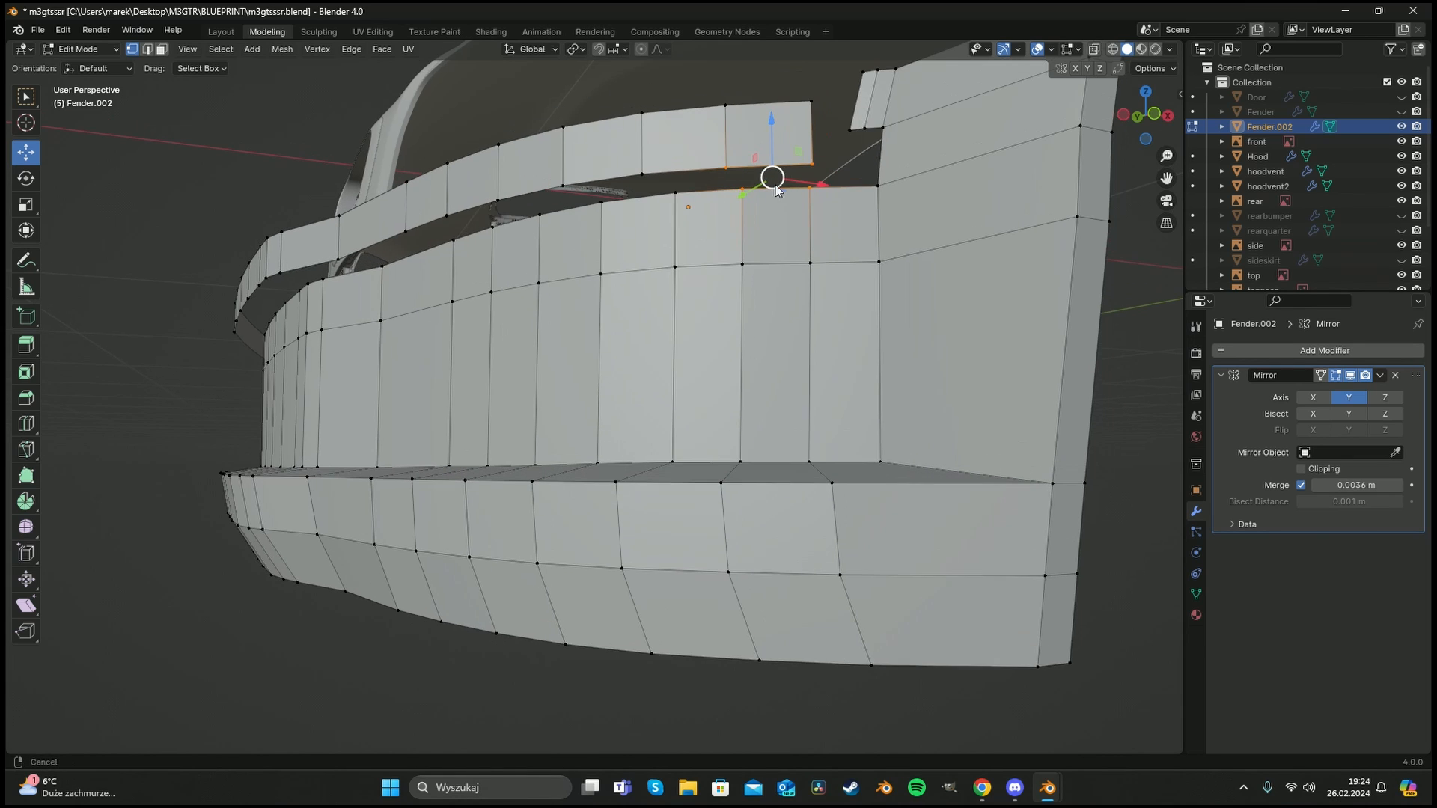
middle_drag(773, 146, 737, 260)
key(f)
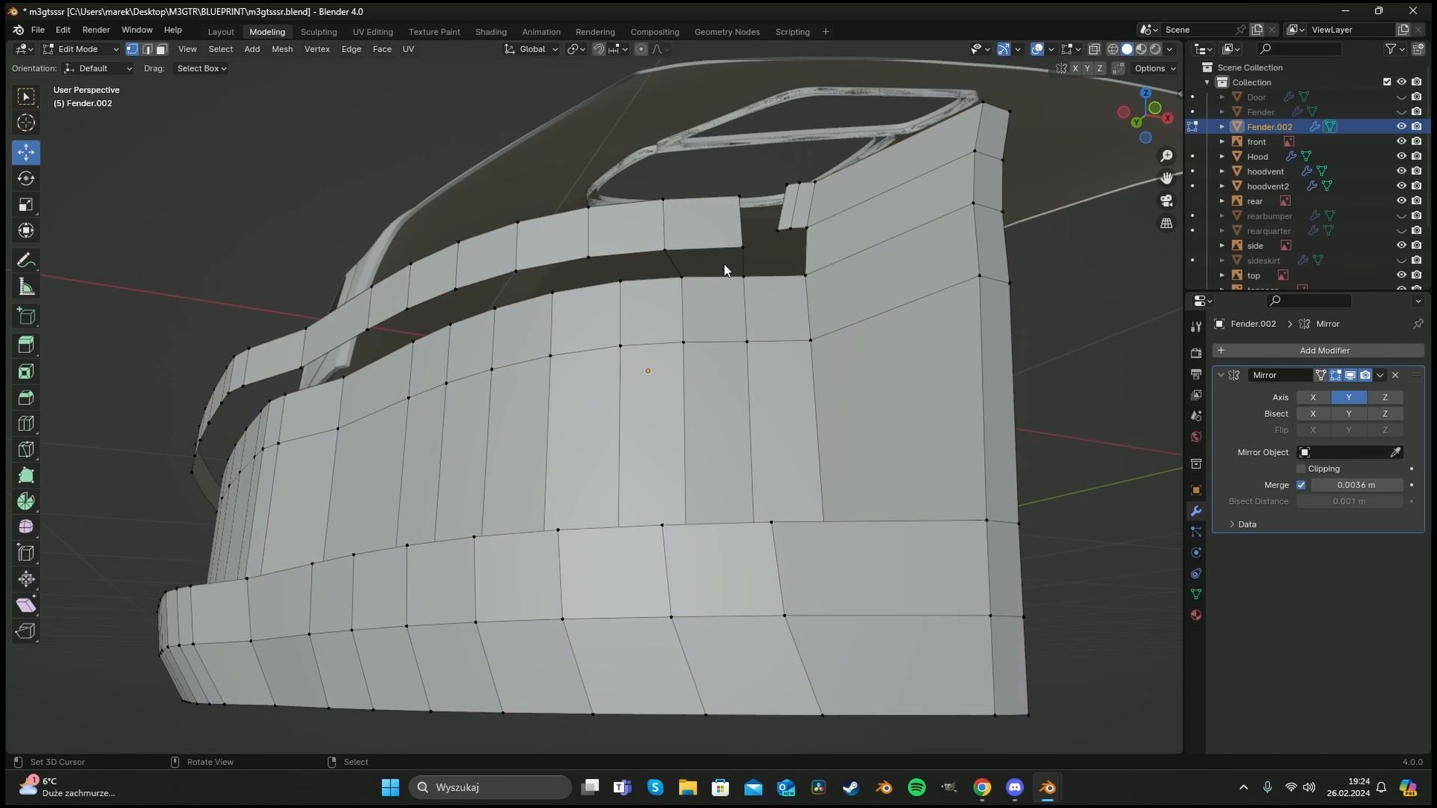
key(3)
key(c)
click(708, 262)
click(709, 318)
key(Escape)
key(1)
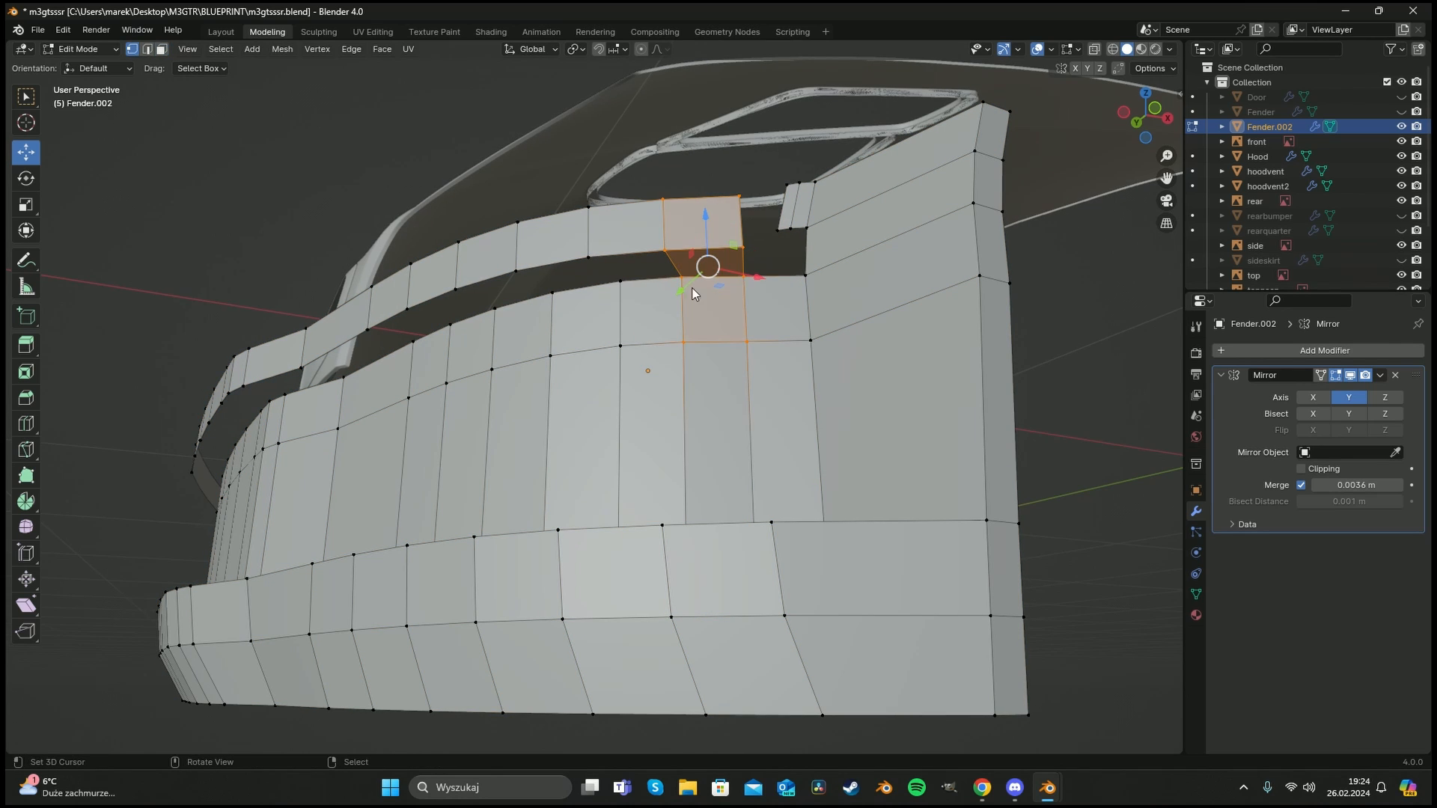
key(a)
key(a)
Fill the rest of the gap between the upper bumper band and the wall with faces, working toward the car's centre.
key(c)
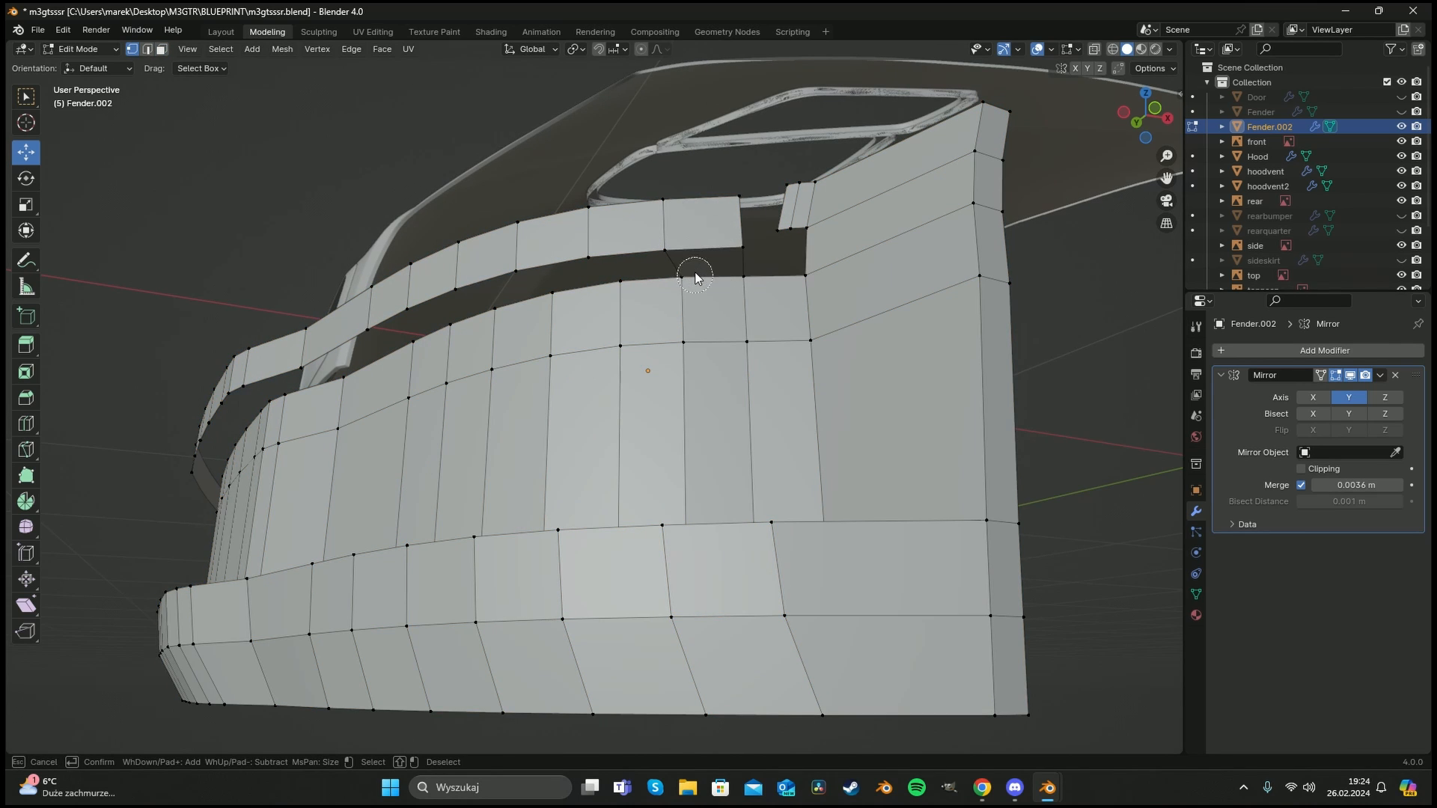
drag(681, 276, 675, 262)
key(Escape)
shift+middle_drag(679, 282, 724, 329)
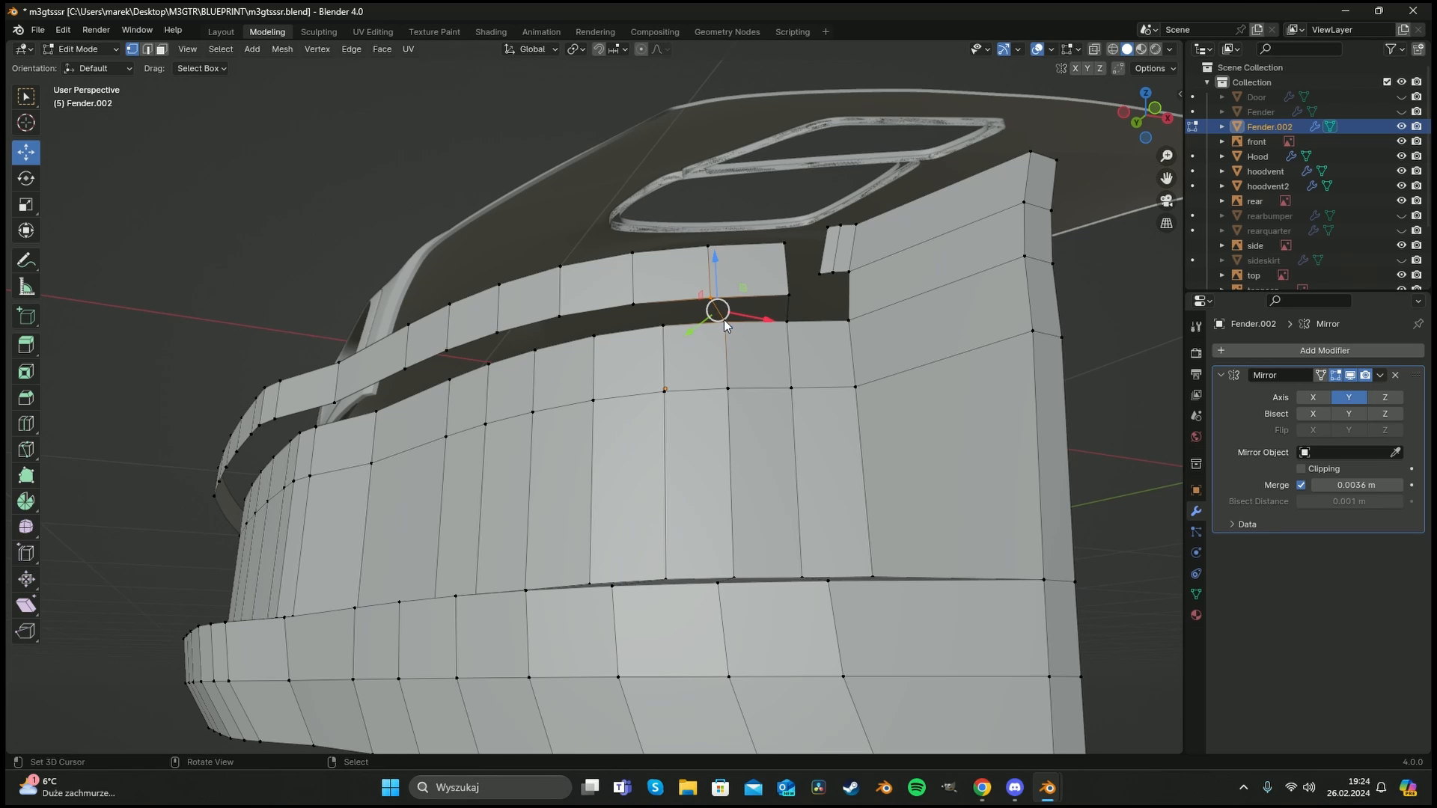
key(f)
key(f)
key(f)
key(f)
key(f)
key(f)
key(f)
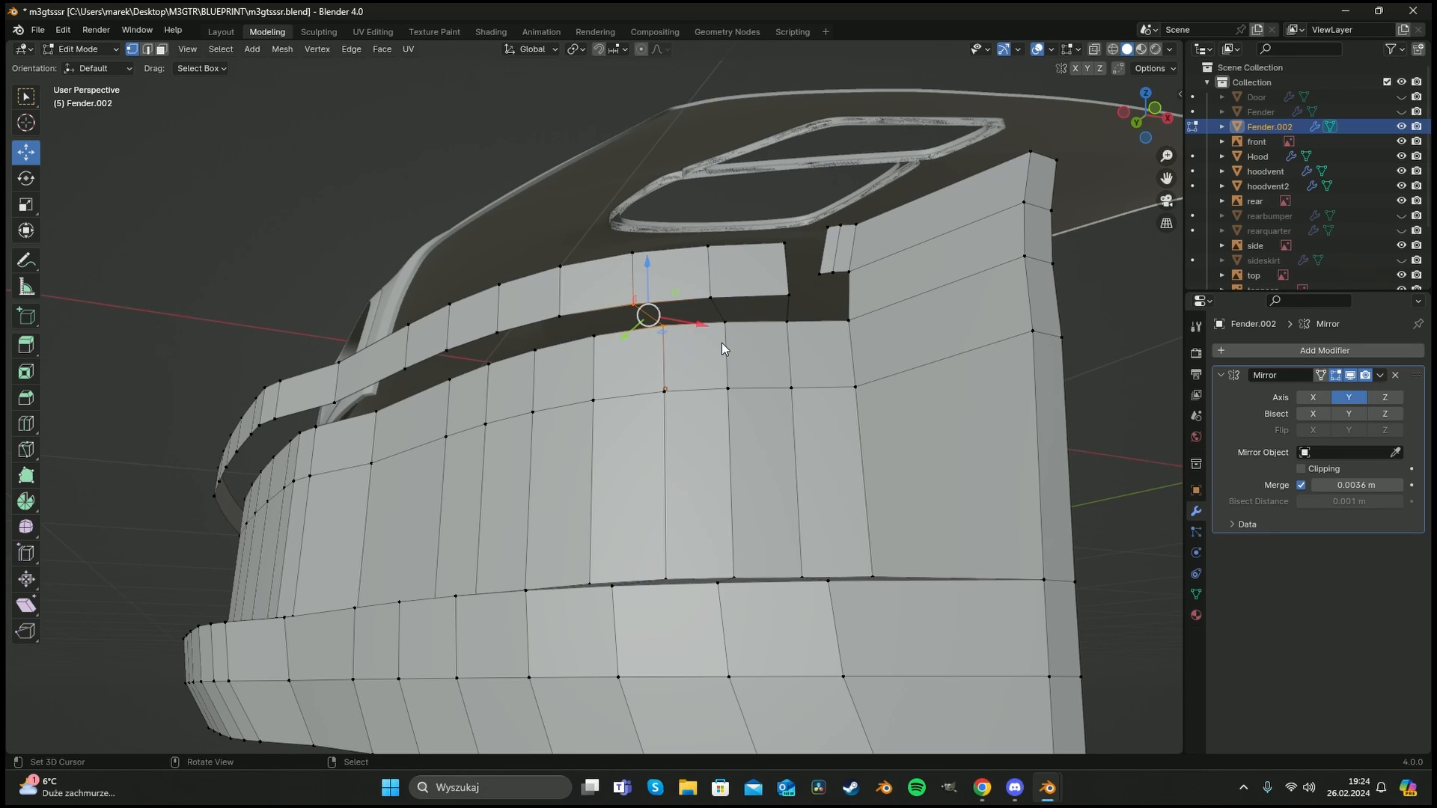
key(f)
key(f)
key(f)
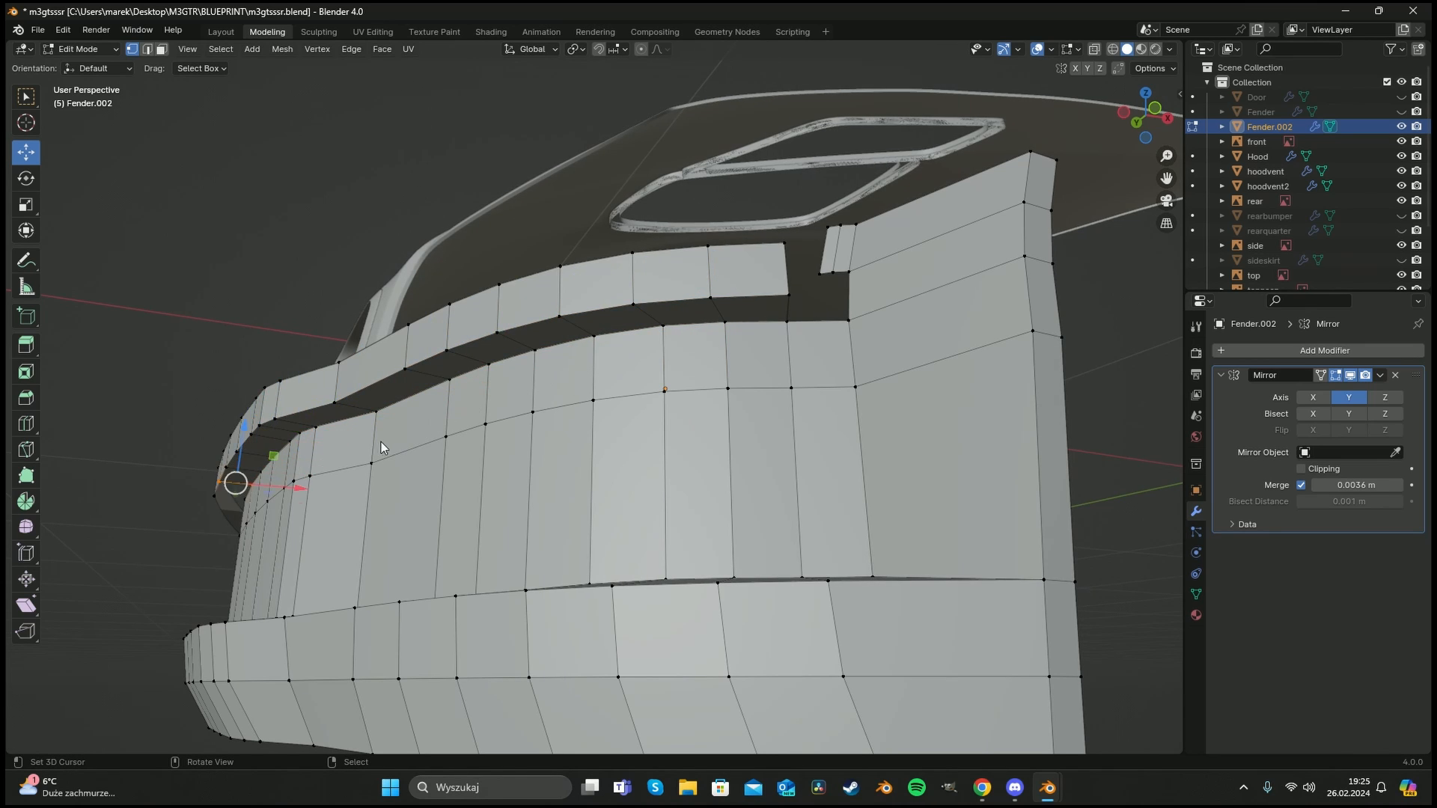
Examine the newly filled strip of faces between the upper band and the wall along the whole bumper.
middle_drag(186, 497, 464, 315)
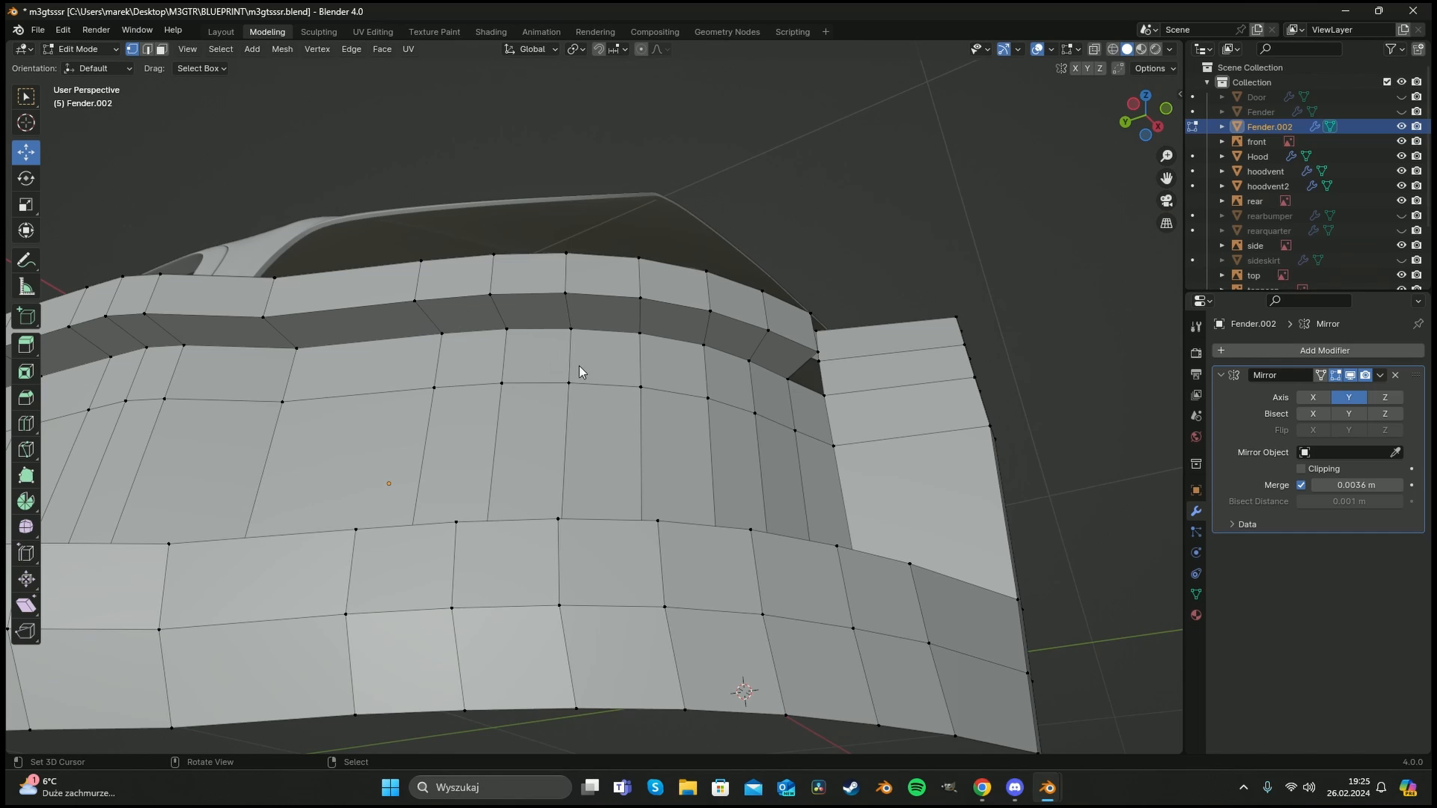
scroll(579, 366, down, 4)
shift+middle_drag(416, 357, 672, 393)
key(3)
scroll(1043, 361, up, 5)
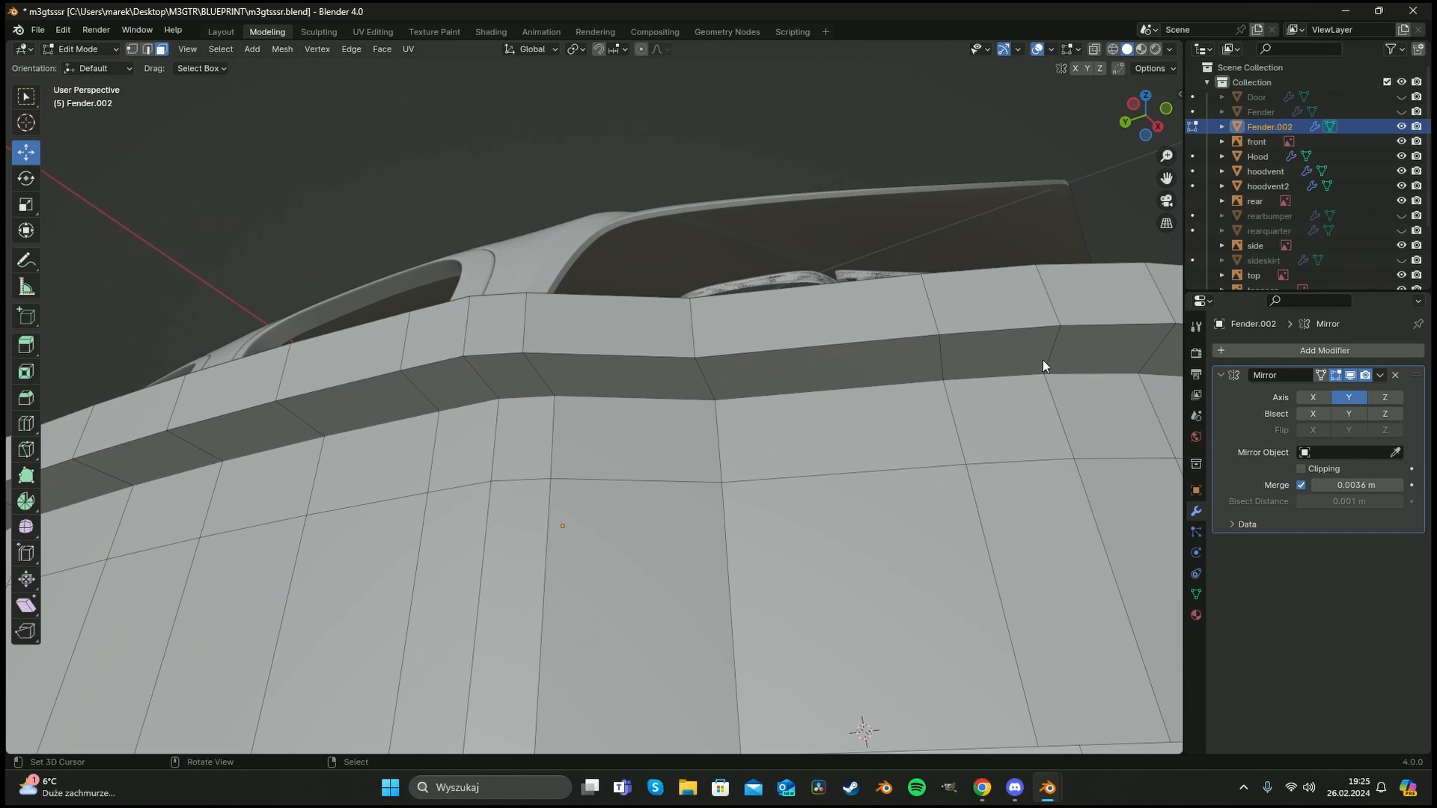
scroll(1048, 367, down, 2)
key(c)
mouse_move(1122, 398)
mouse_down()
mouse_move(916, 367)
mouse_move(524, 380)
mouse_move(169, 454)
mouse_up()
key(Escape)
key(a)
key(a)
scroll(640, 472, down, 7)
middle_drag(765, 344, 747, 394)
key(1)
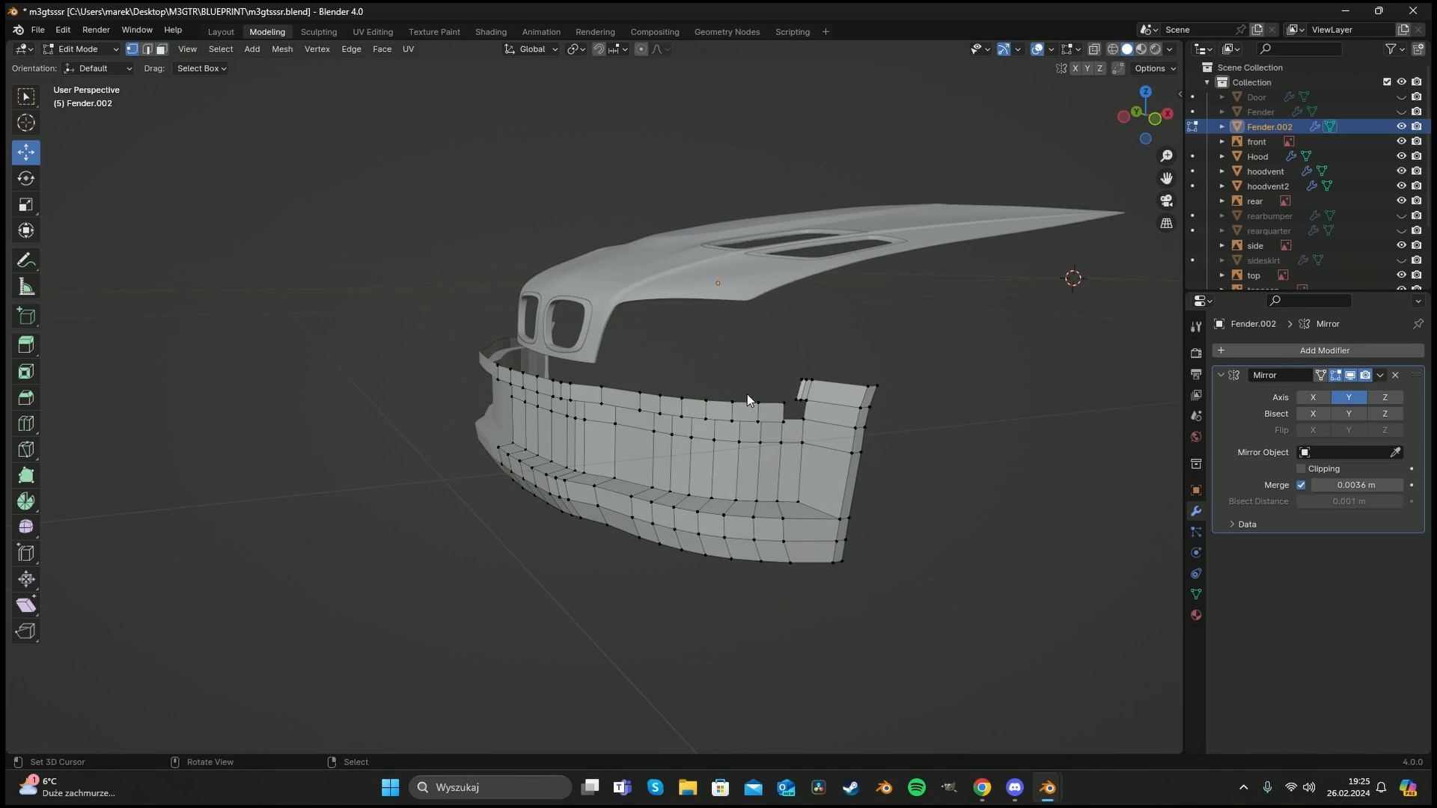
Add a vertical loop cut through the bumper's fender-side panel, aligned with the end of the blueprint's bumper lines.
middle_drag(842, 404, 771, 430)
shift+middle_drag(628, 419, 865, 305)
scroll(673, 392, up, 8)
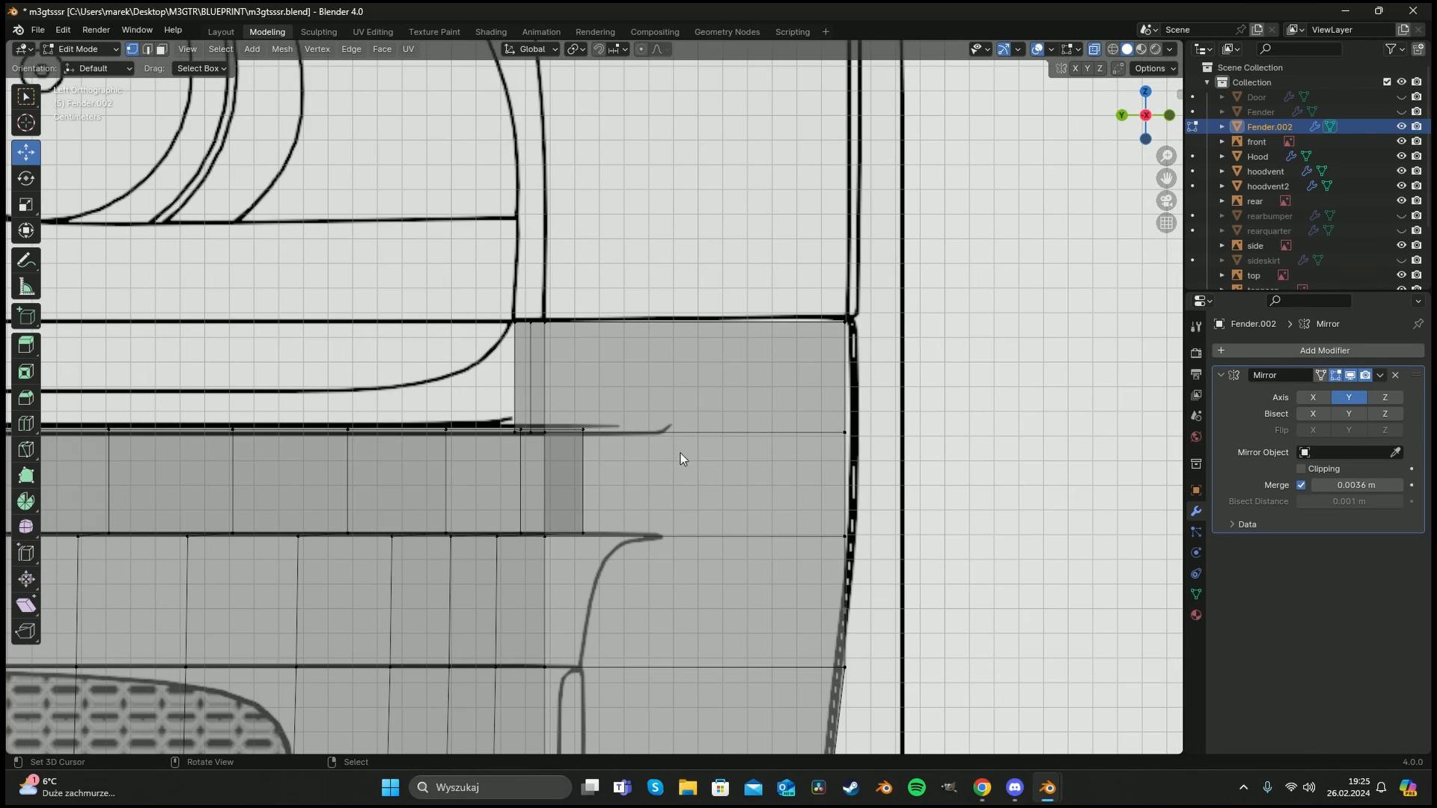
alt+click(680, 452)
key(g)
key(g)
click(645, 446)
scroll(613, 443, down, 3)
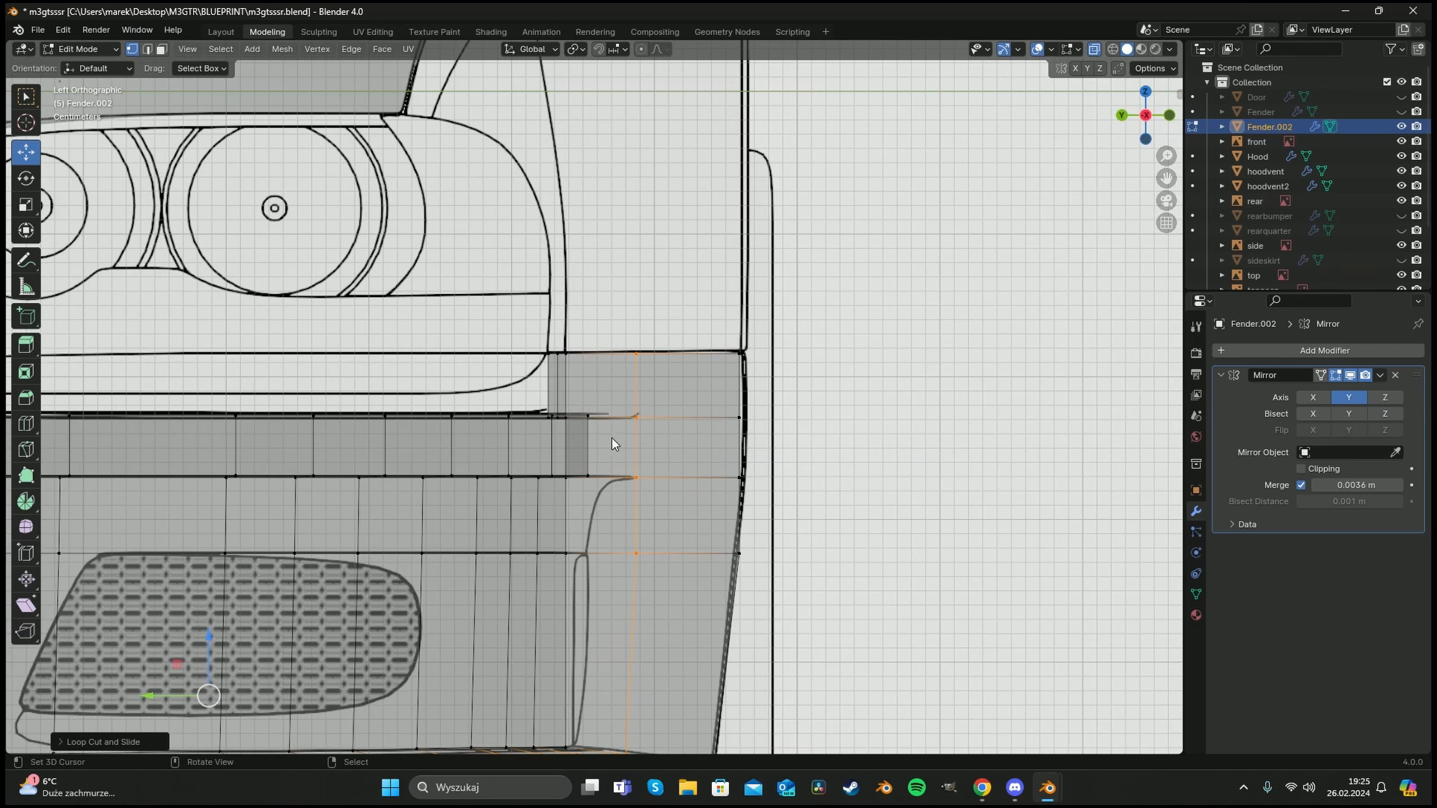
scroll(599, 456, down, 5)
middle_drag(634, 451, 528, 497)
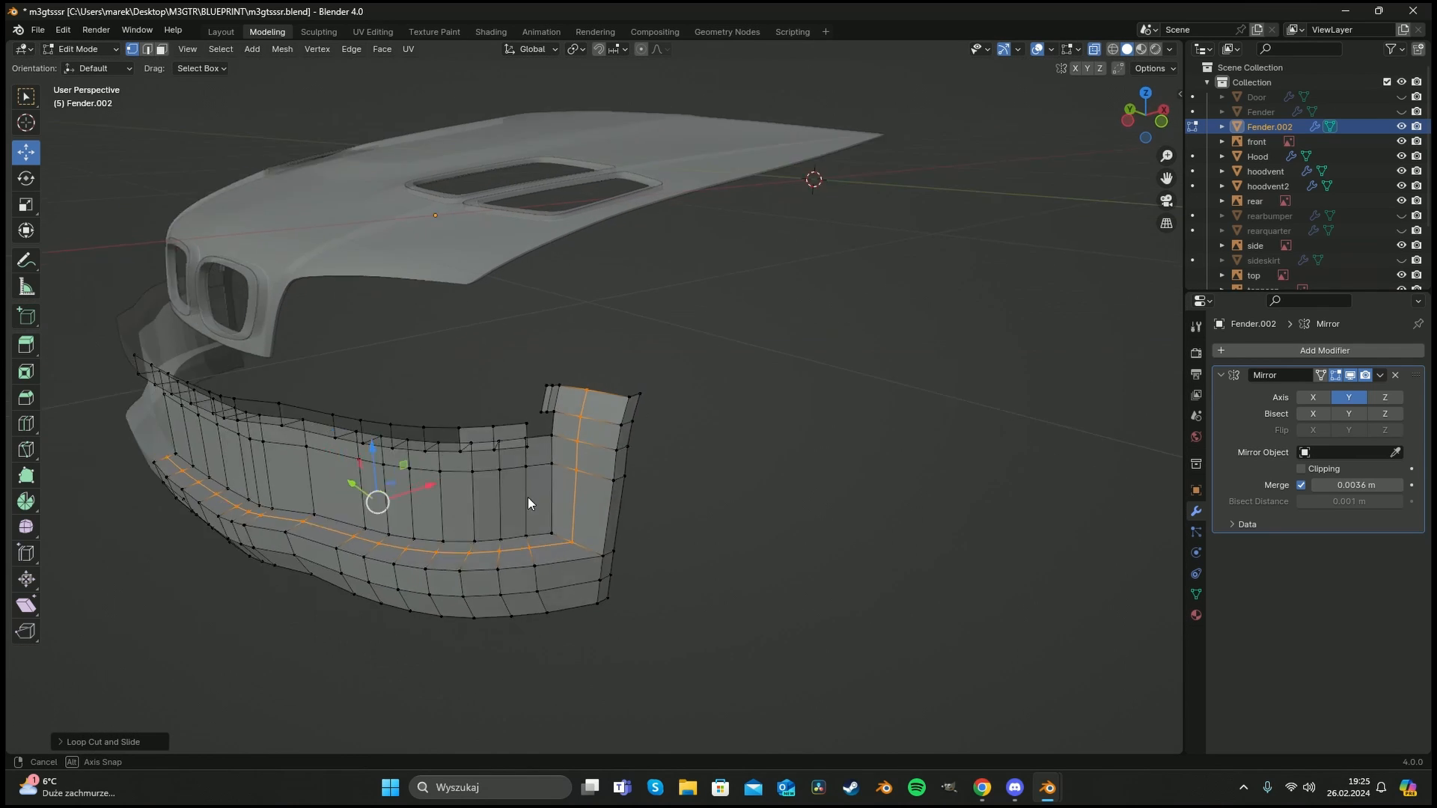
key(a)
key(alt+a)
Delete the fender-side panel's face beside the open notch at the end of the upper bumper band.
scroll(511, 487, up, 5)
key(alt+z)
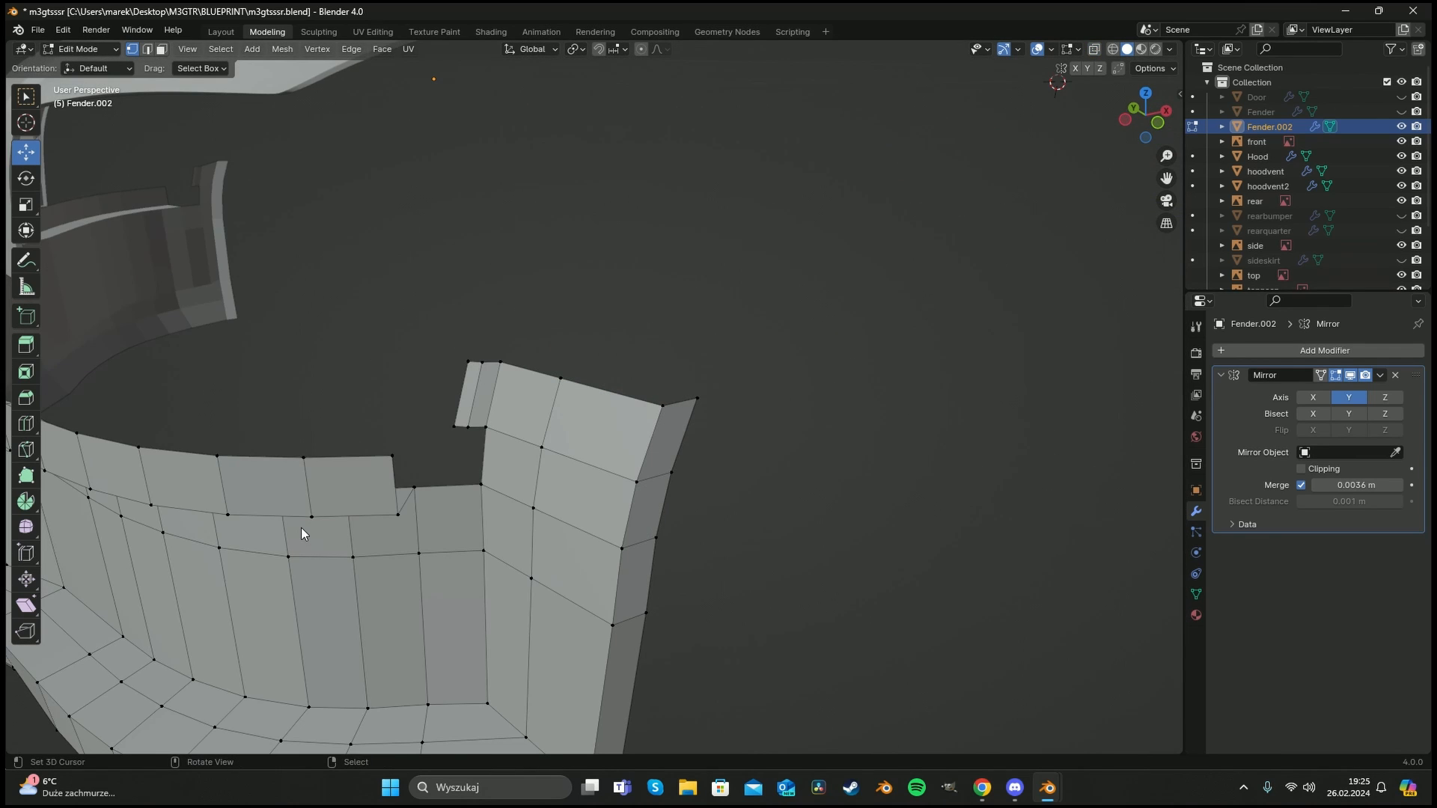
shift+middle_drag(301, 527, 650, 461)
key(c)
click(673, 440)
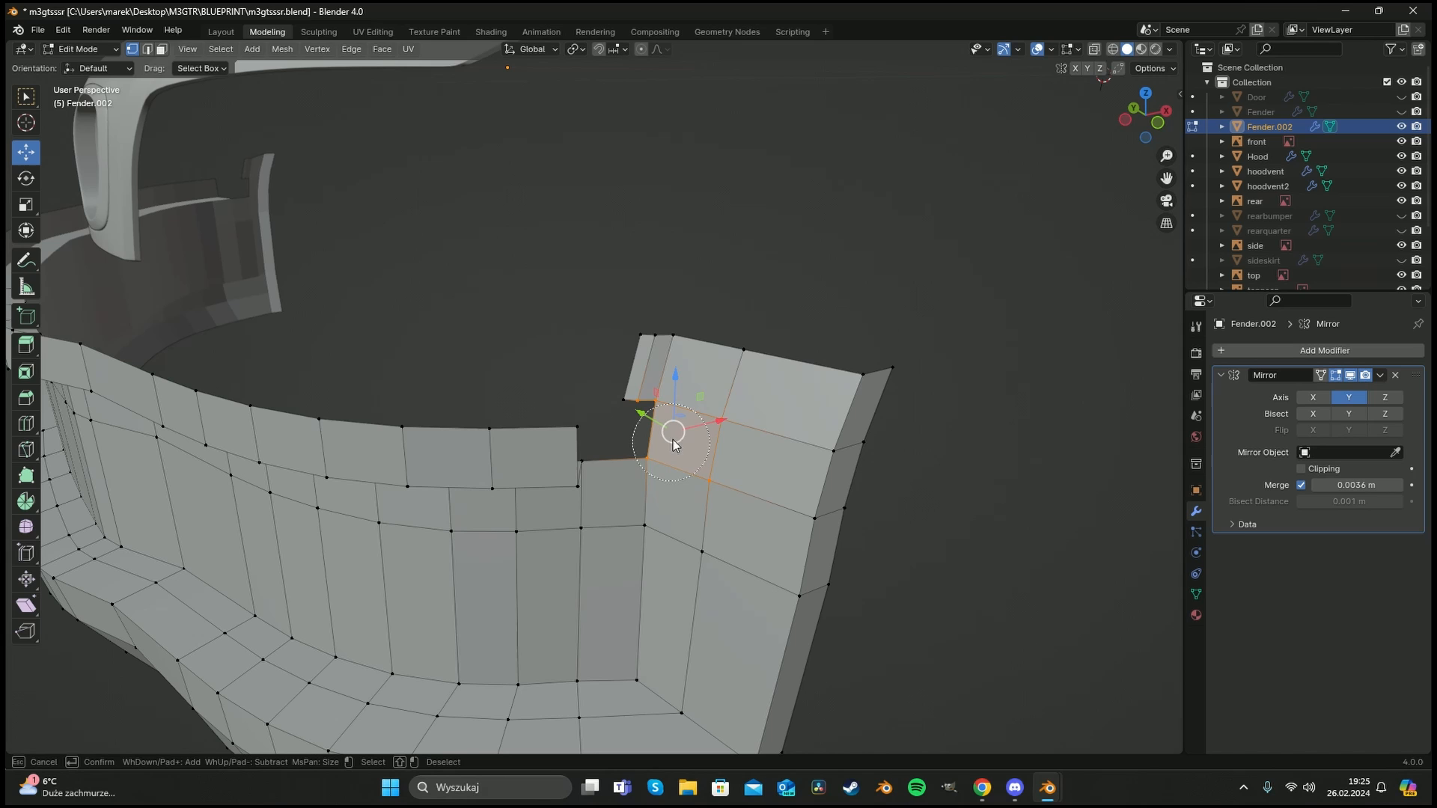
middle_click(610, 391)
right_click(611, 392)
key(x)
click(611, 392)
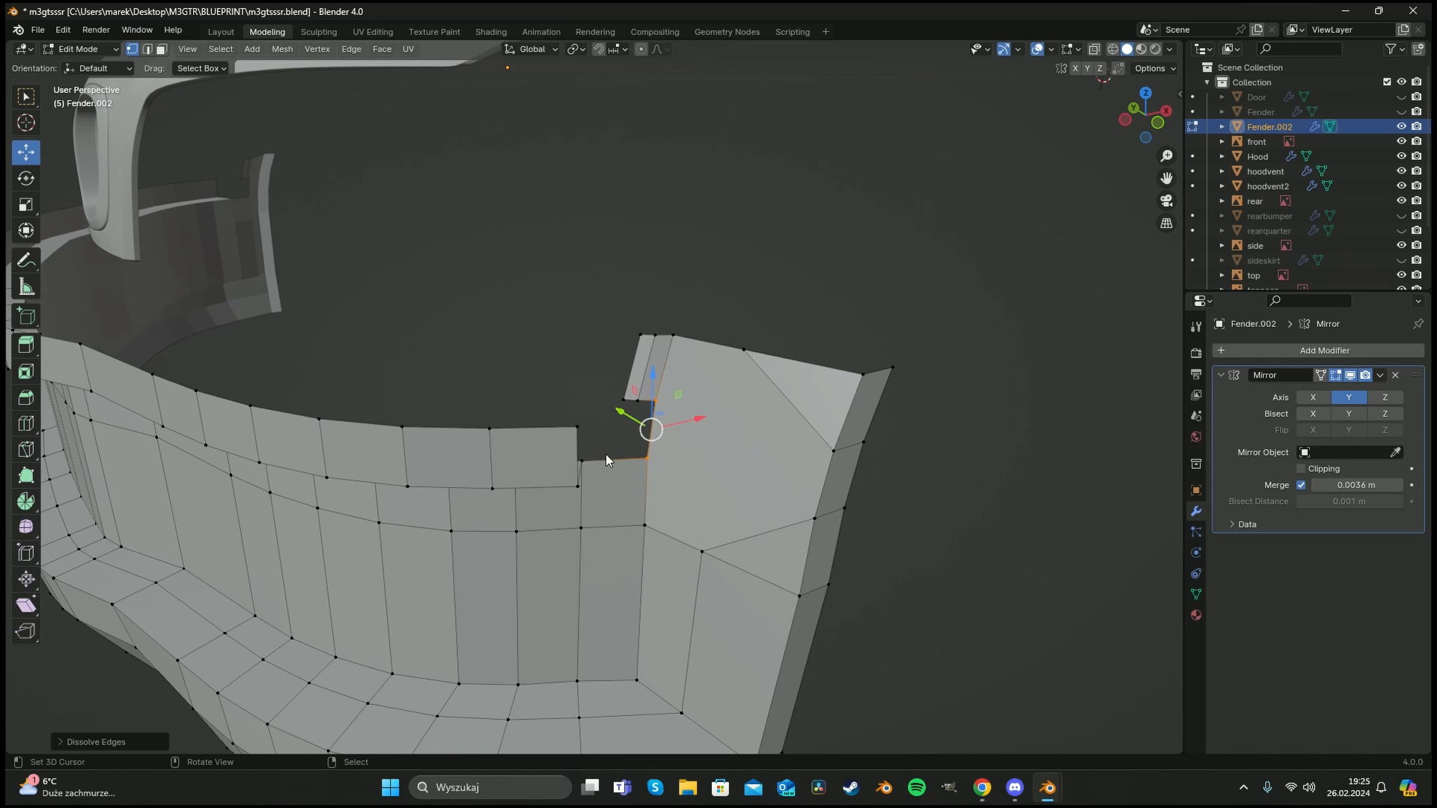
key(ctrl+z)
key(x)
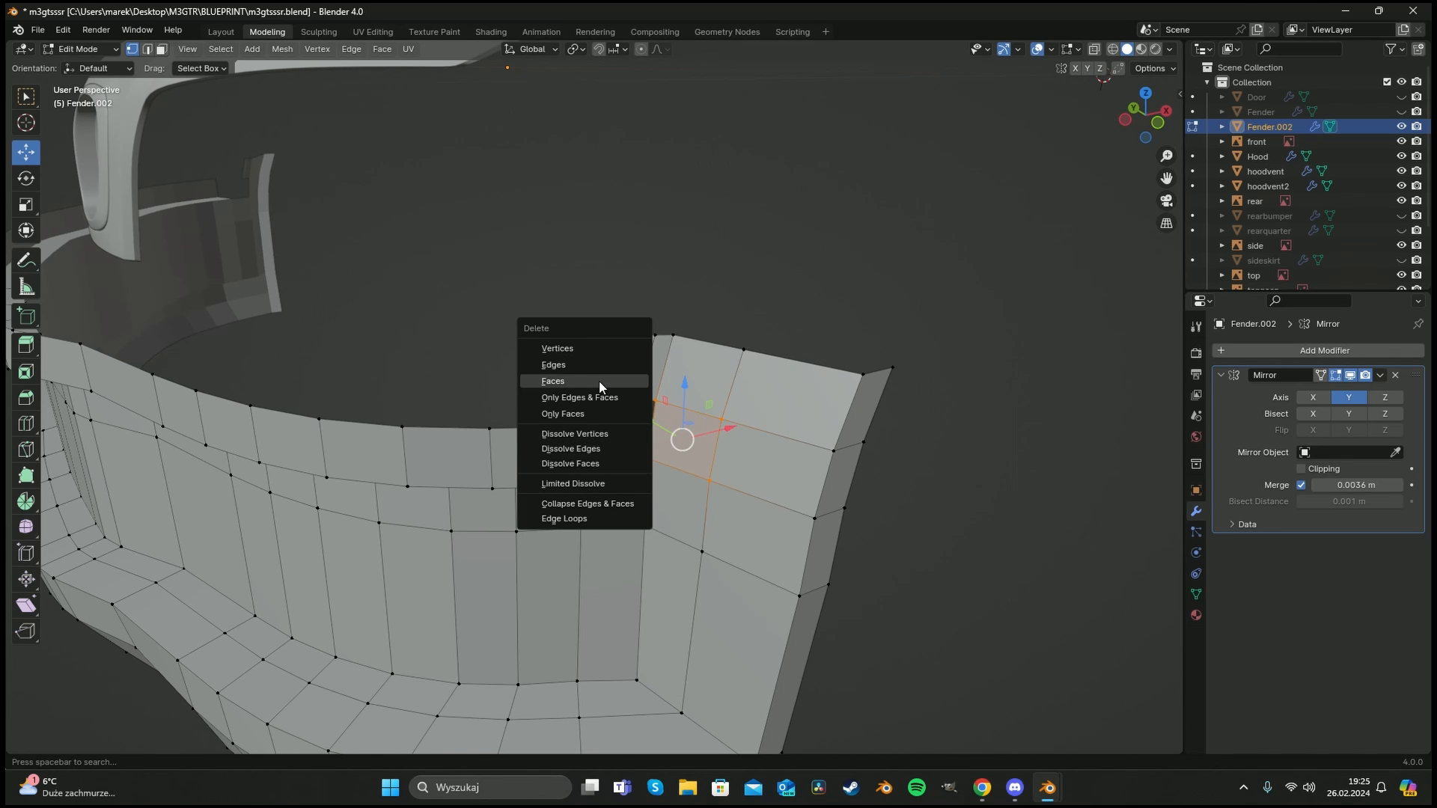
click(598, 380)
Extrude the lower end vertex of the upper band toward the fender and place it on the blueprint's curve from above.
middle_drag(598, 381, 720, 509)
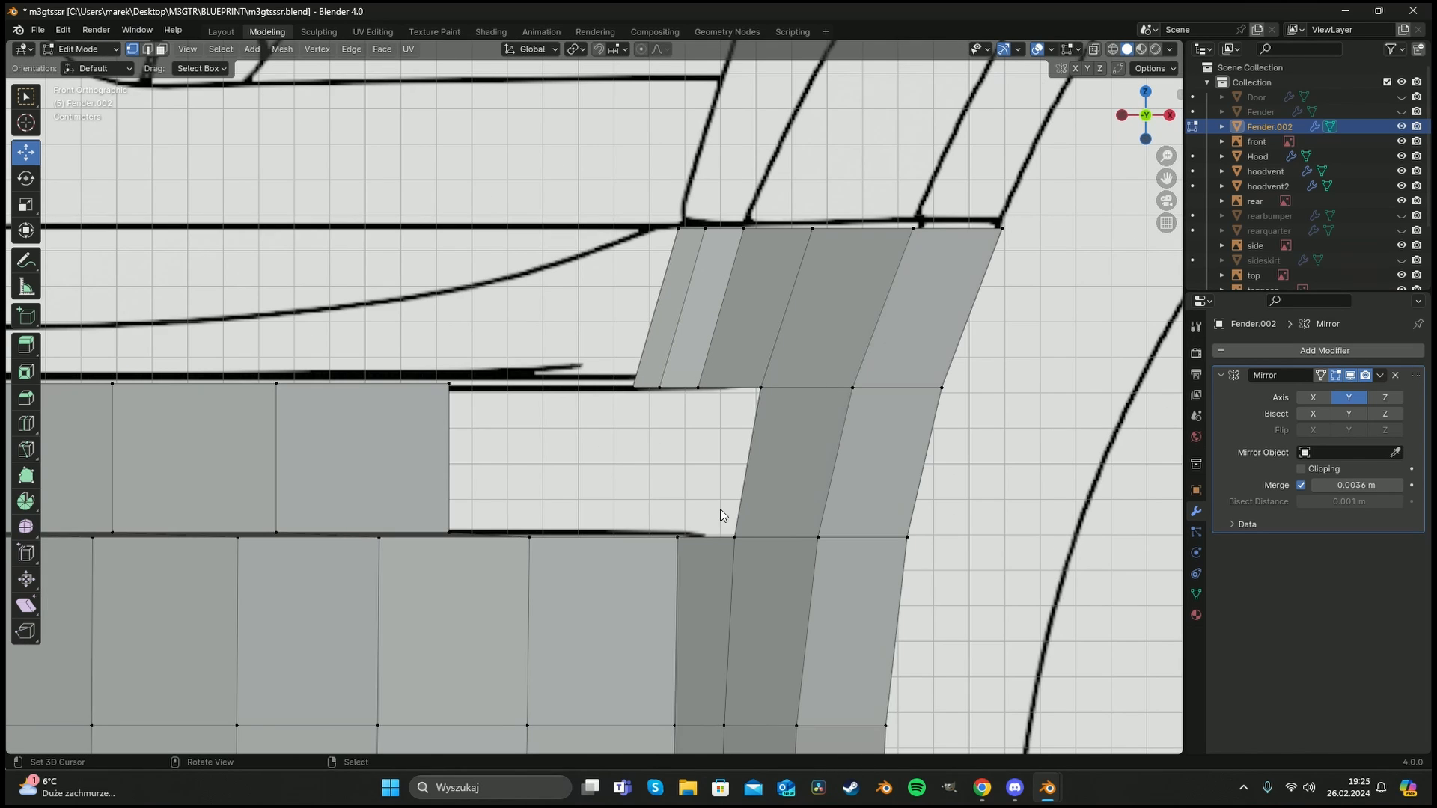
scroll(719, 509, down, 4)
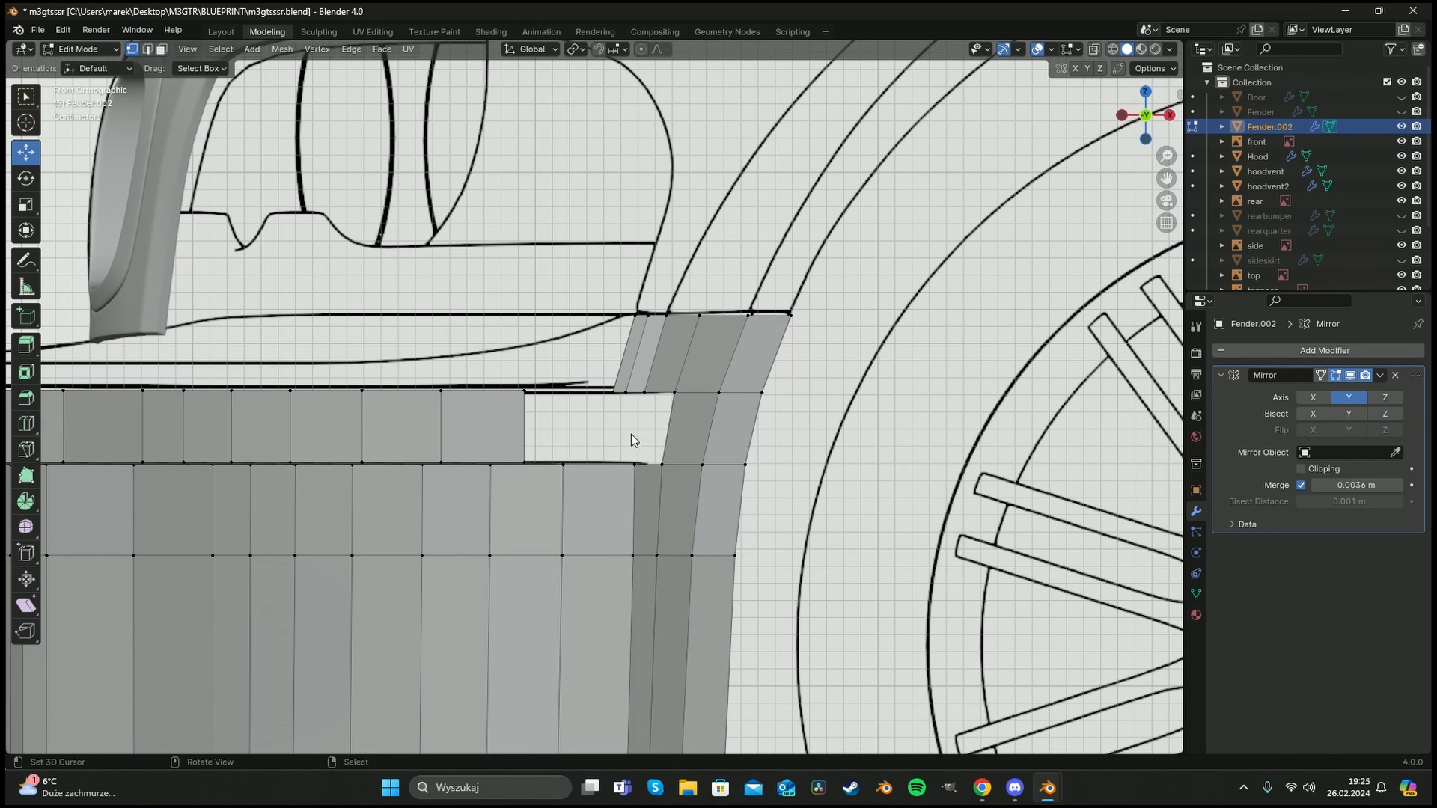
click(631, 465)
middle_drag(632, 465, 680, 500)
key(g)
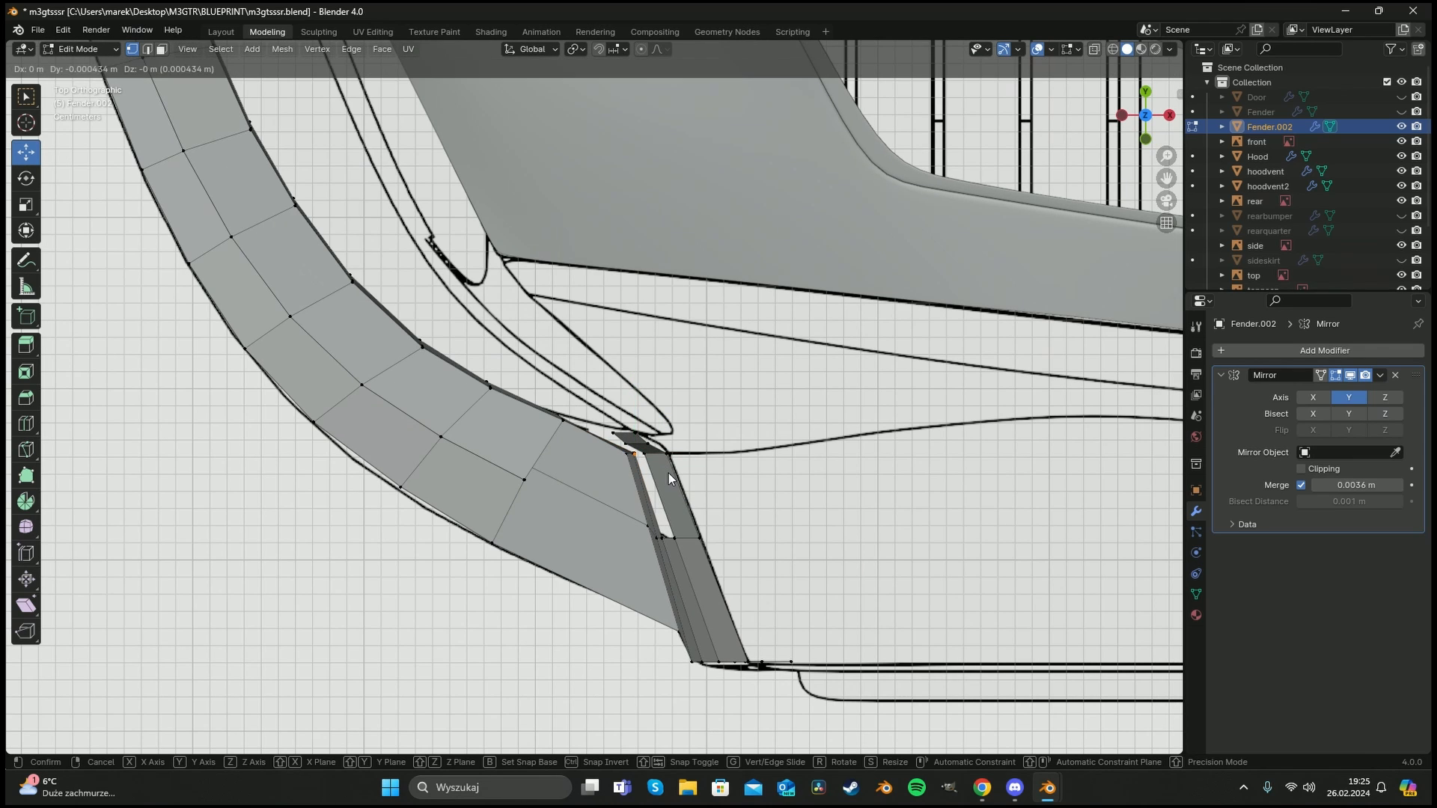
click(648, 538)
key(alt+z)
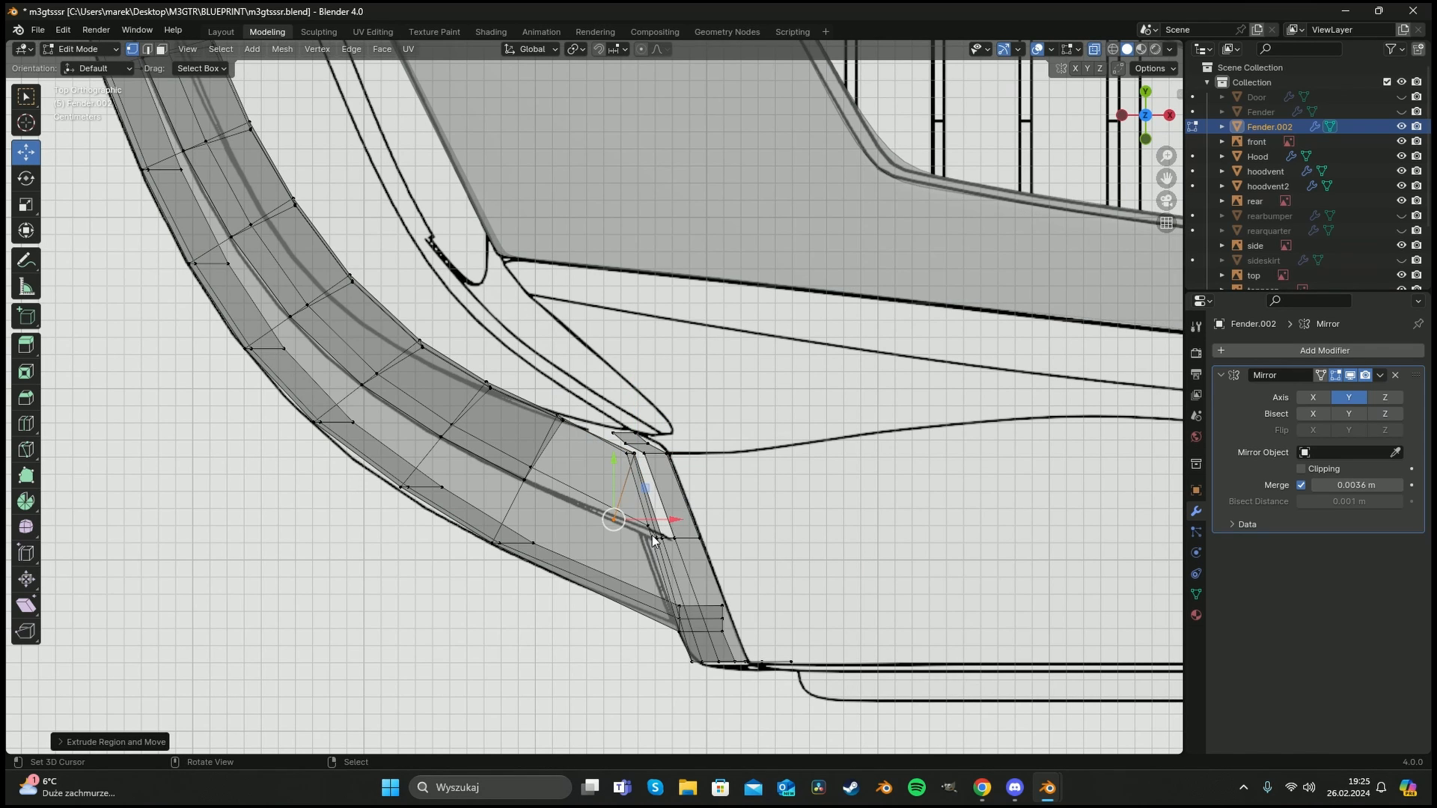
key(g)
click(658, 538)
key(KP_1)
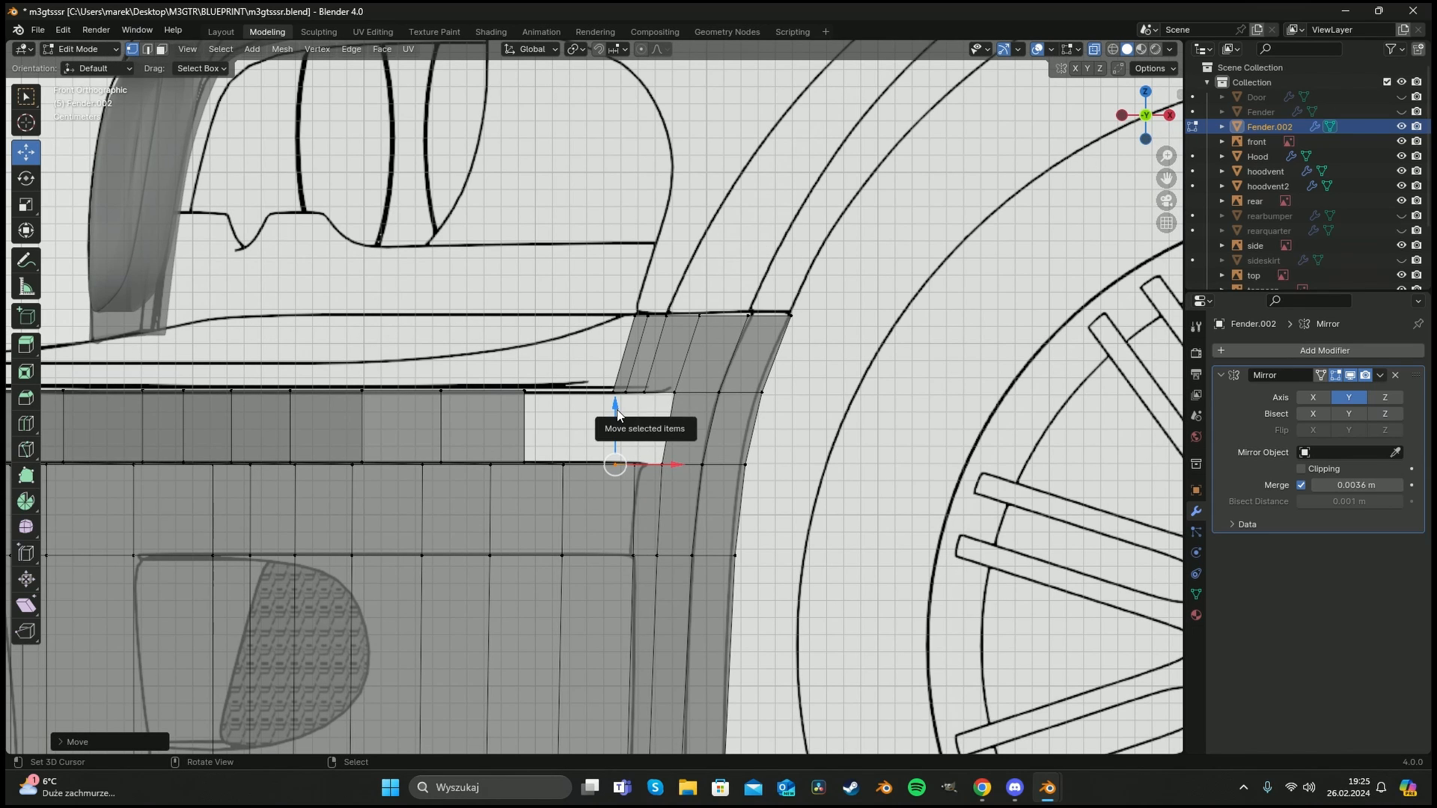
Extrude the new vertex up along Z to the band's top edge and flatten that top edge by scaling Z to 0.
key(e)
key(z)
right_click(618, 325)
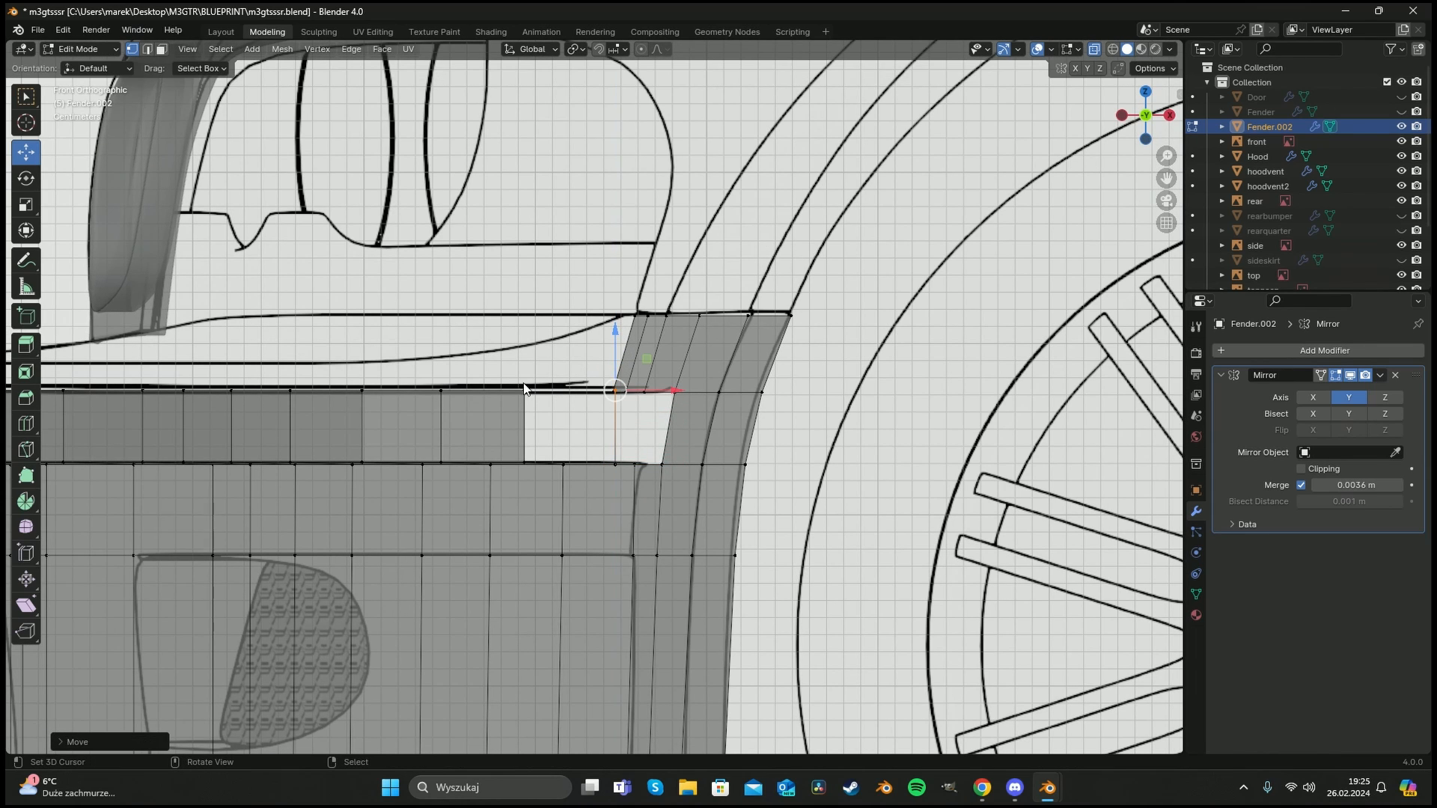
alt+click(487, 391)
text(sz)
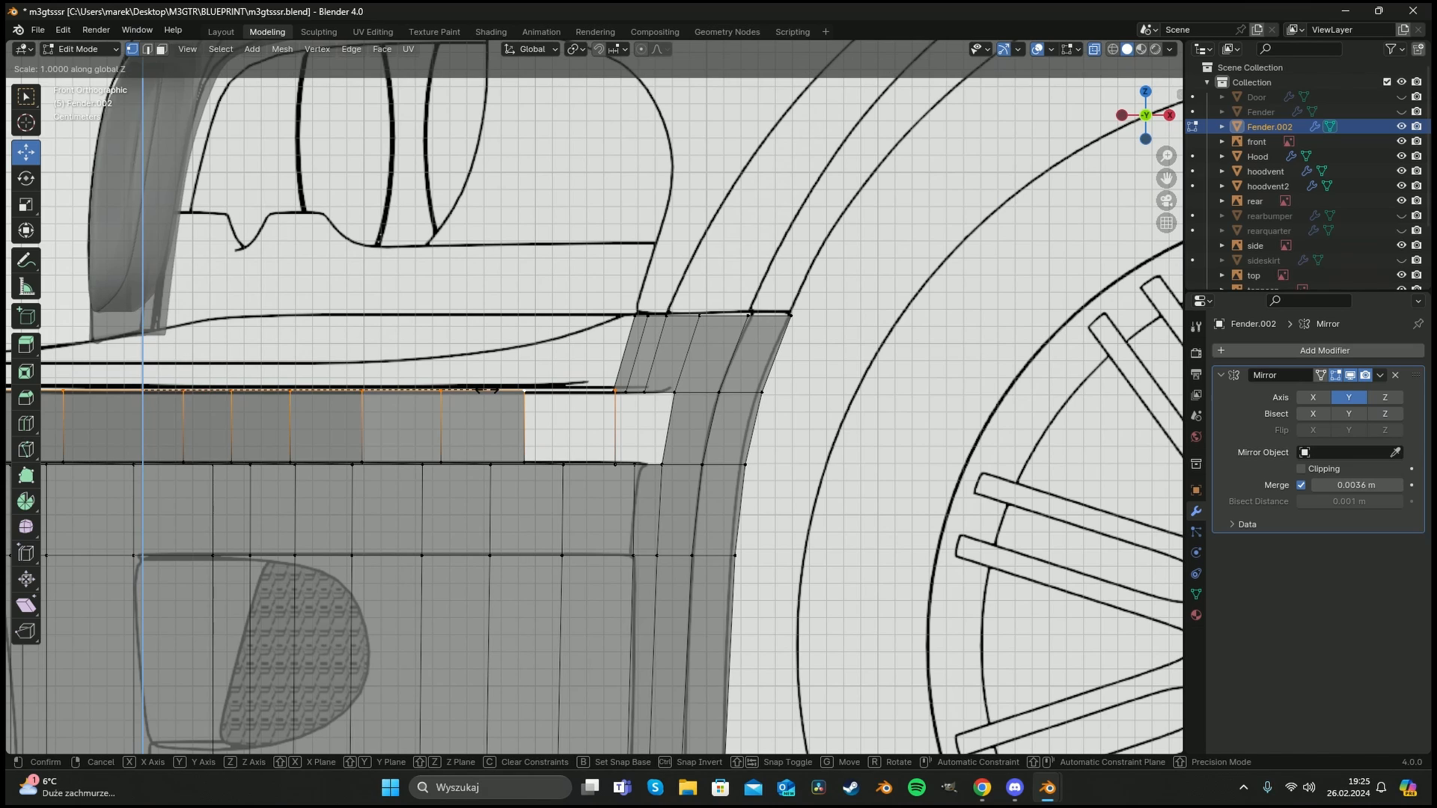
text(0)
key(Return)
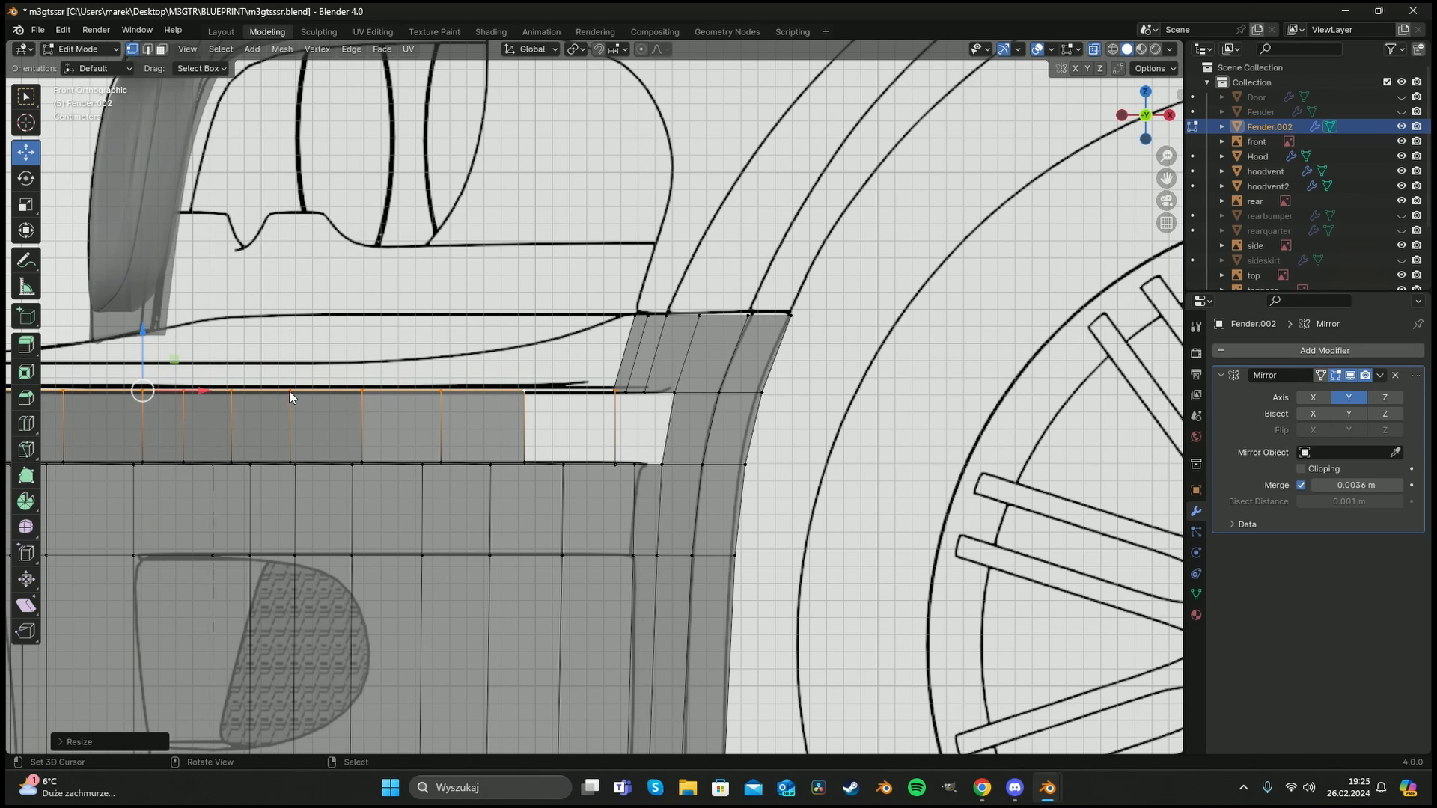
Extend the upper band with a face between its end edge and the newly extruded vertical edge.
key(alt+a)
mouse_move(558, 420)
middle_down()
mouse_move(590, 446)
mouse_move(573, 460)
middle_up()
key(c)
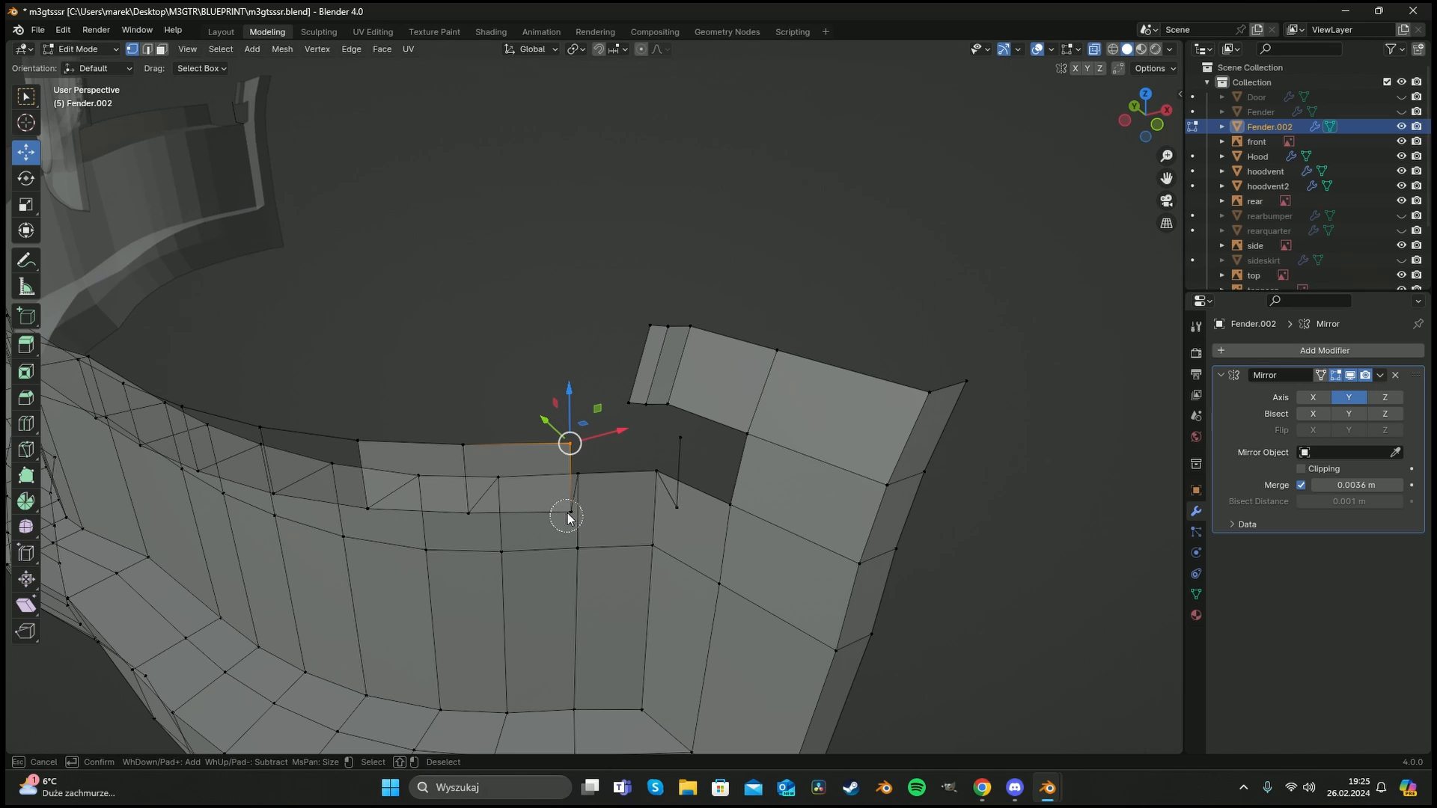
click(568, 513)
click(678, 507)
click(679, 440)
right_click(679, 442)
key(f)
Fill the gap beneath the new band segment with a face joining it to the top of the wall.
key(alt+a)
key(c)
click(680, 505)
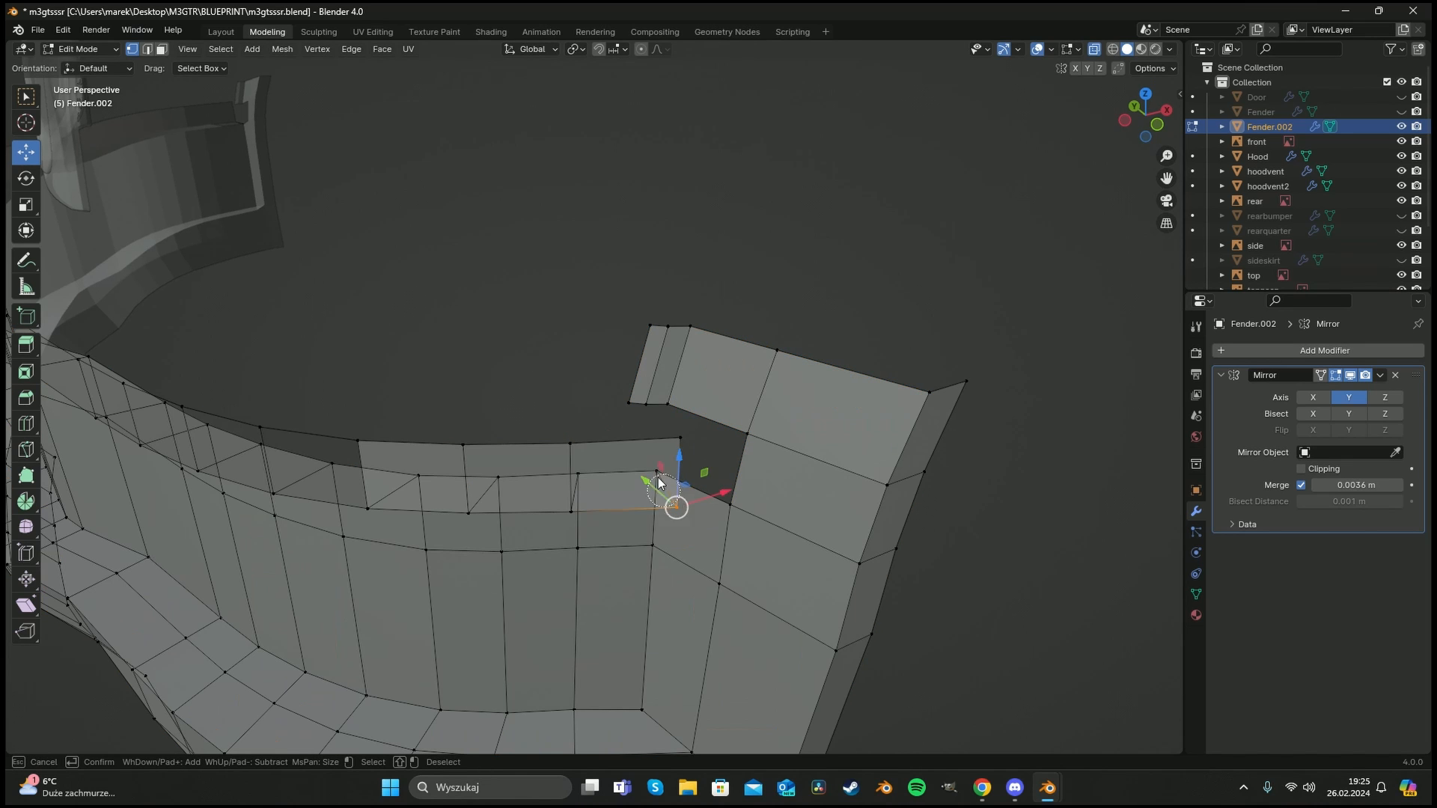
drag(658, 479, 574, 502)
right_click(578, 503)
key(f)
key(a)
key(a)
Snap the 3D cursor to the lower corner vertex of the notch on the fender-side panel.
middle_drag(727, 515, 721, 475)
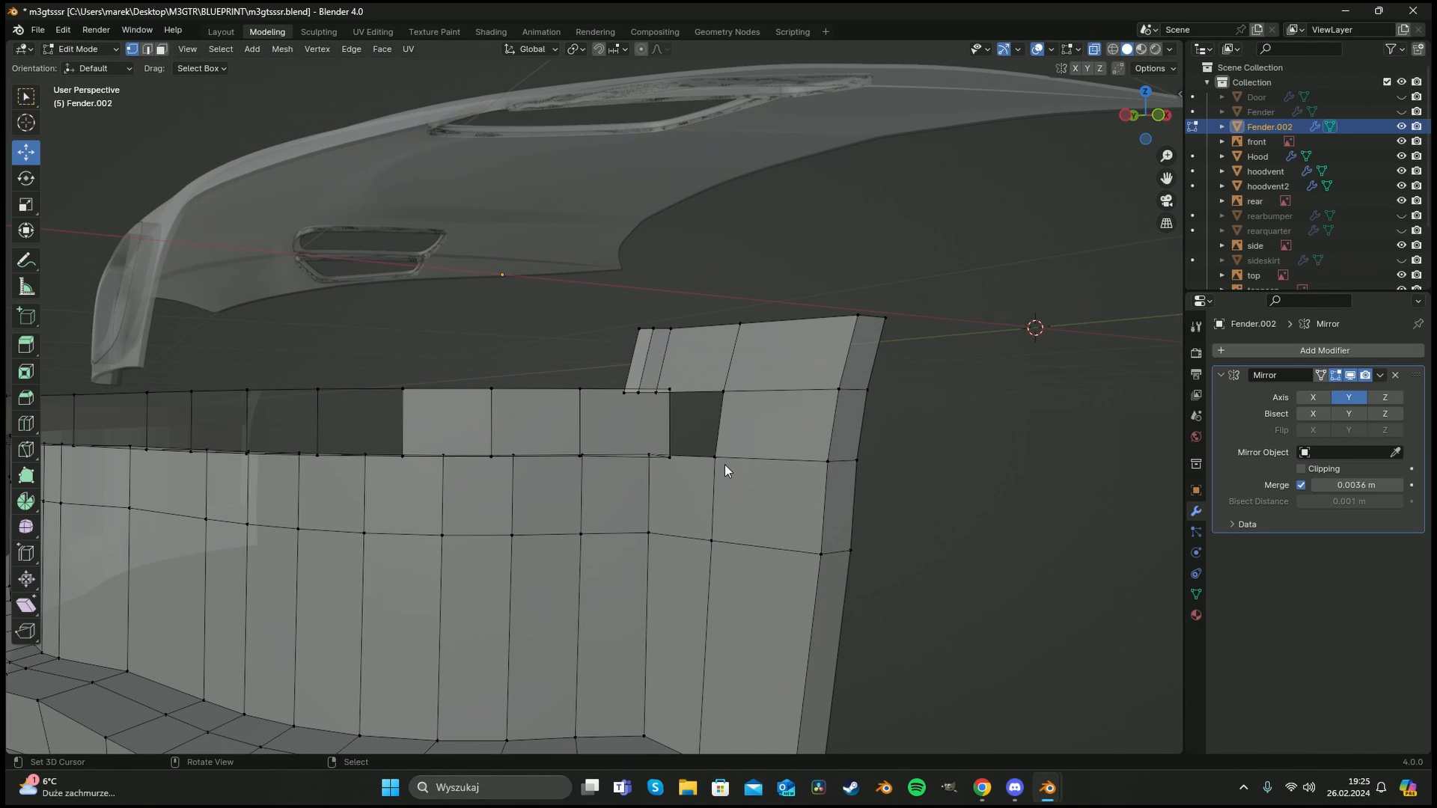
click(723, 455)
key(shift+s)
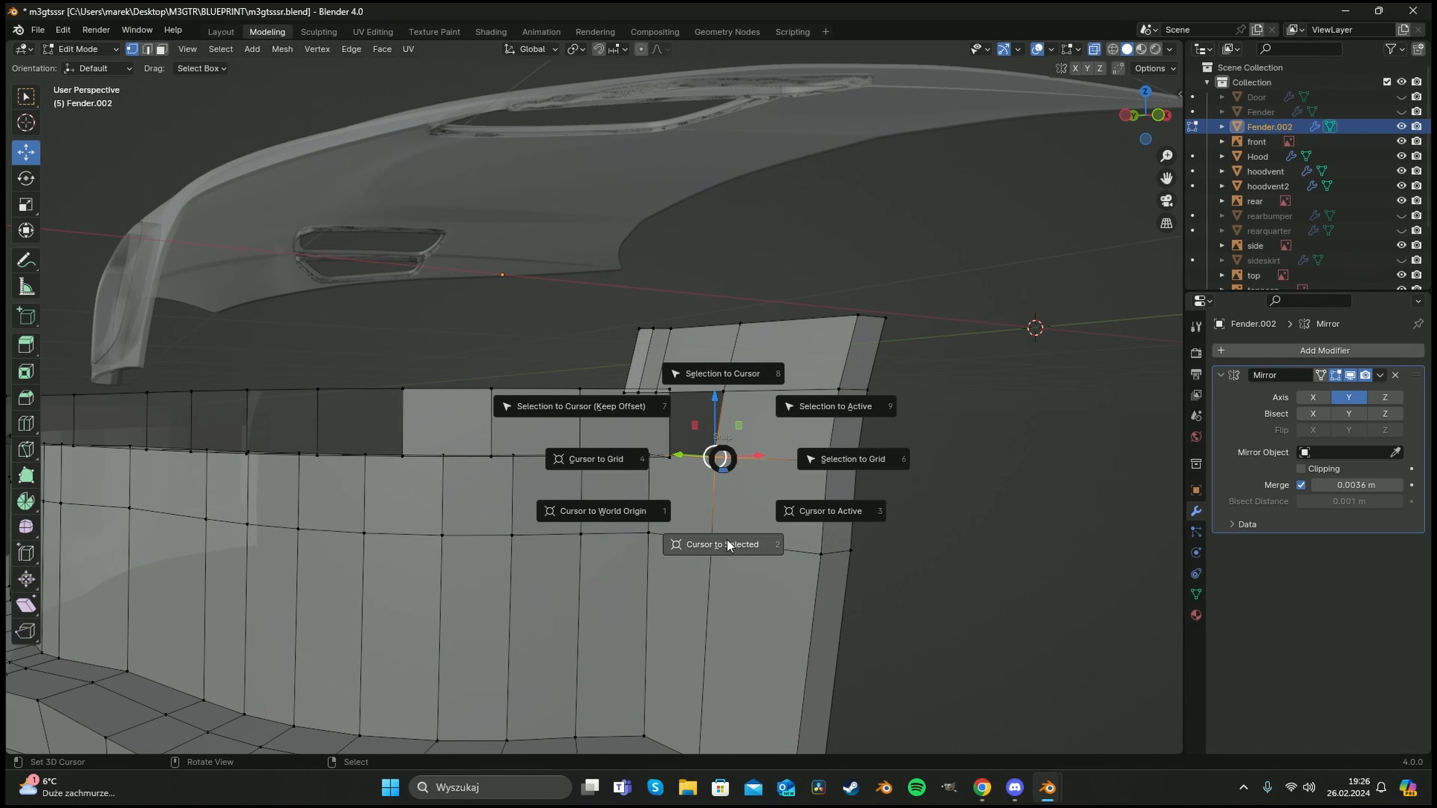
click(724, 540)
middle_drag(713, 442, 684, 457)
scroll(753, 559, up, 5)
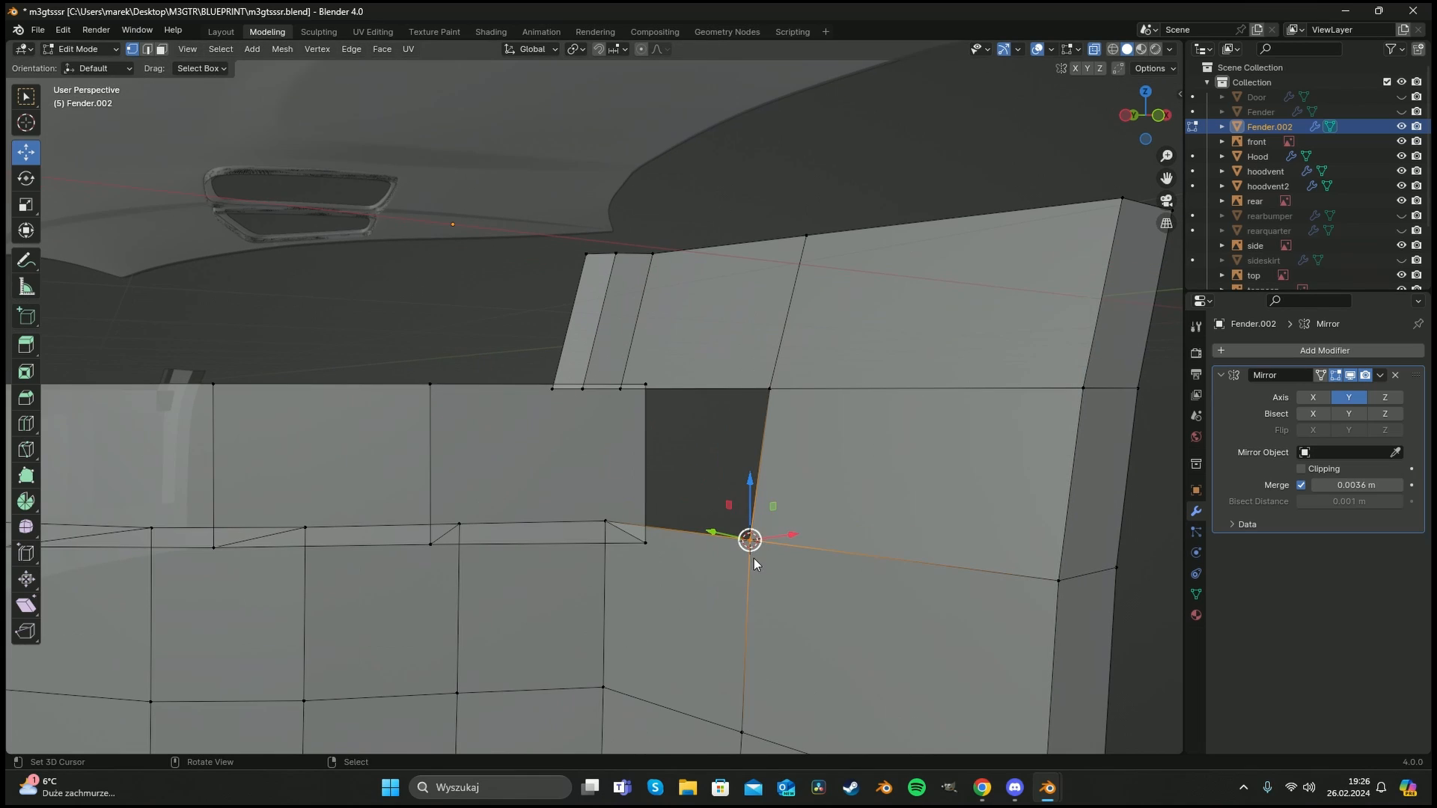
key(shift+s)
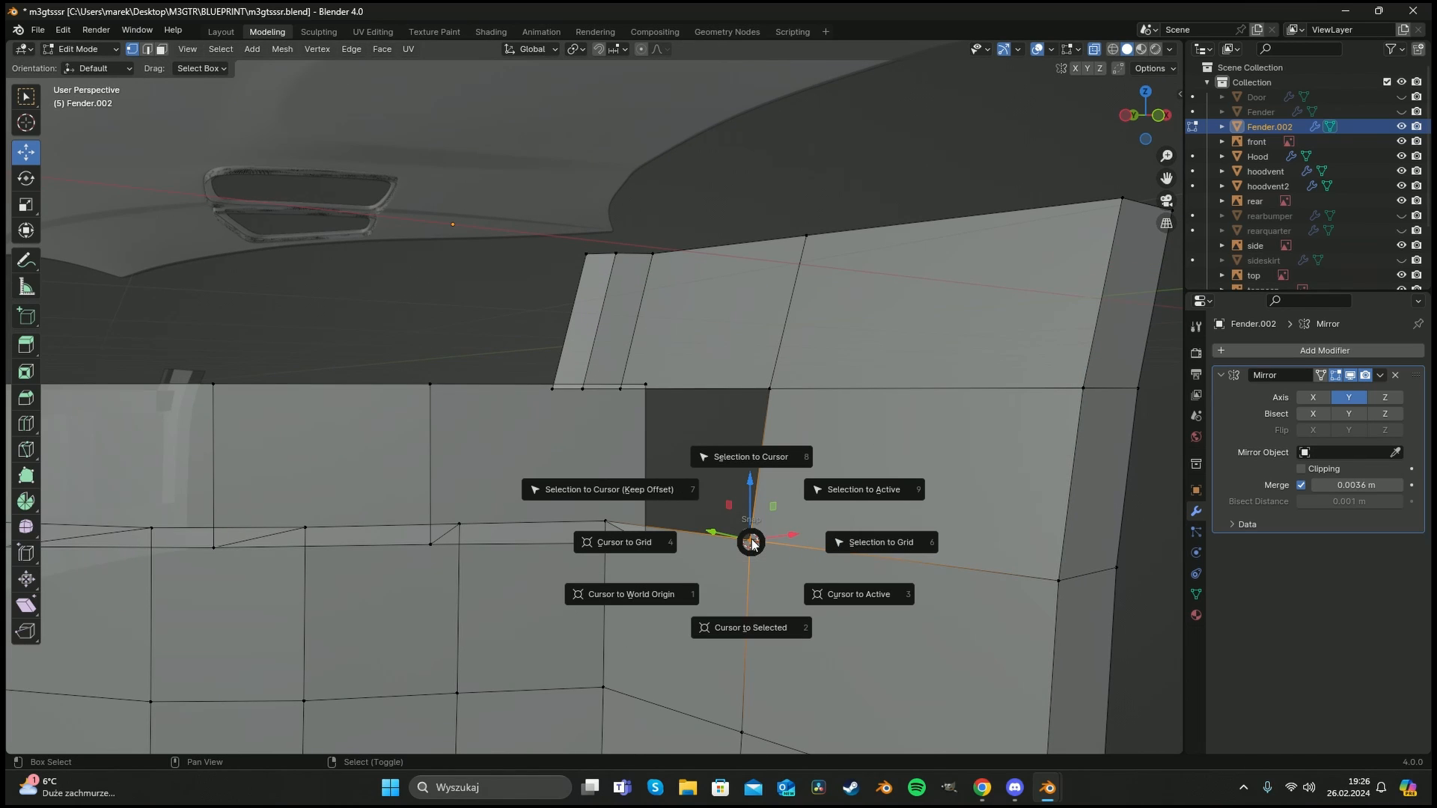
click(751, 627)
Merge the band's lower end vertex with the notch's lower corner vertex at the 3D cursor.
key(c)
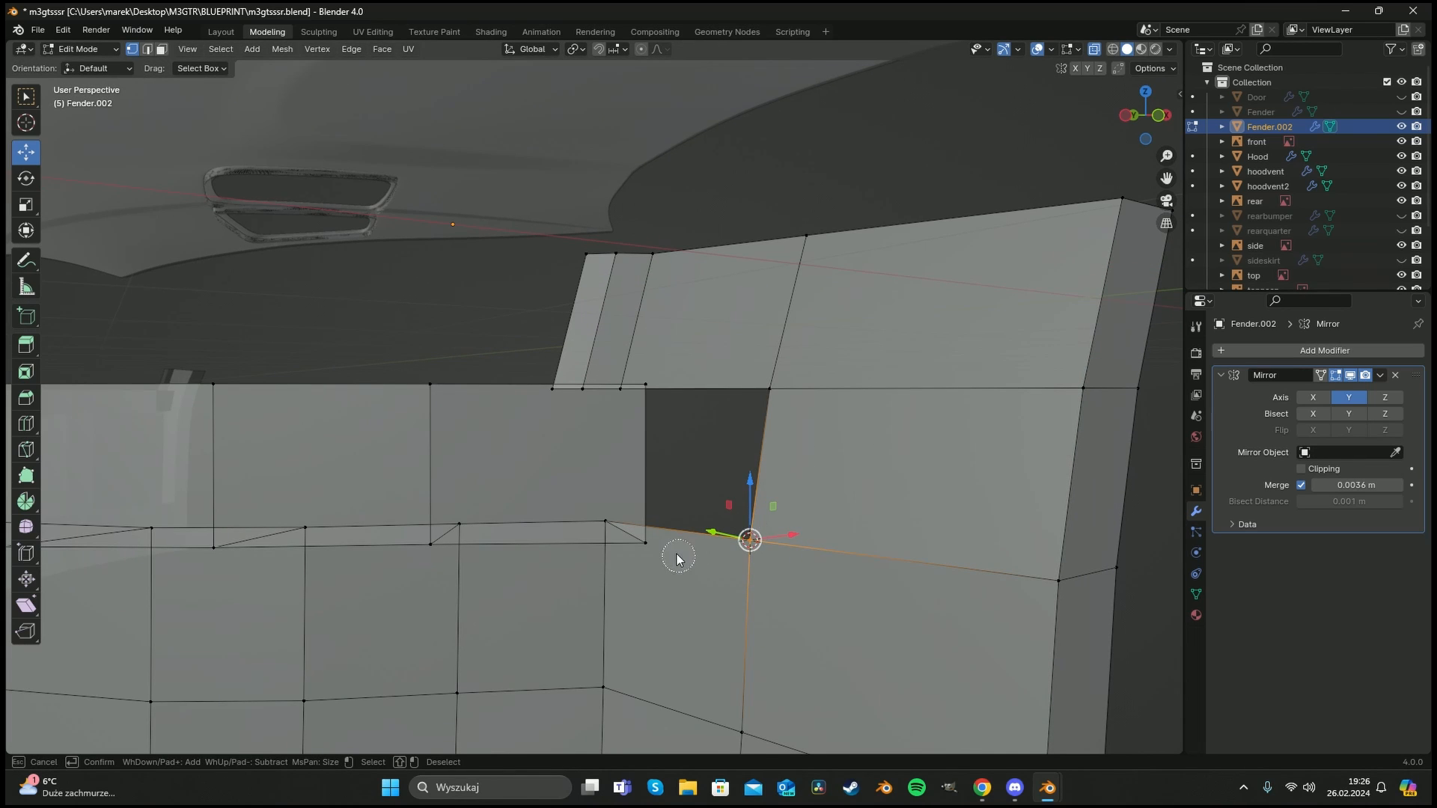
click(648, 545)
key(Escape)
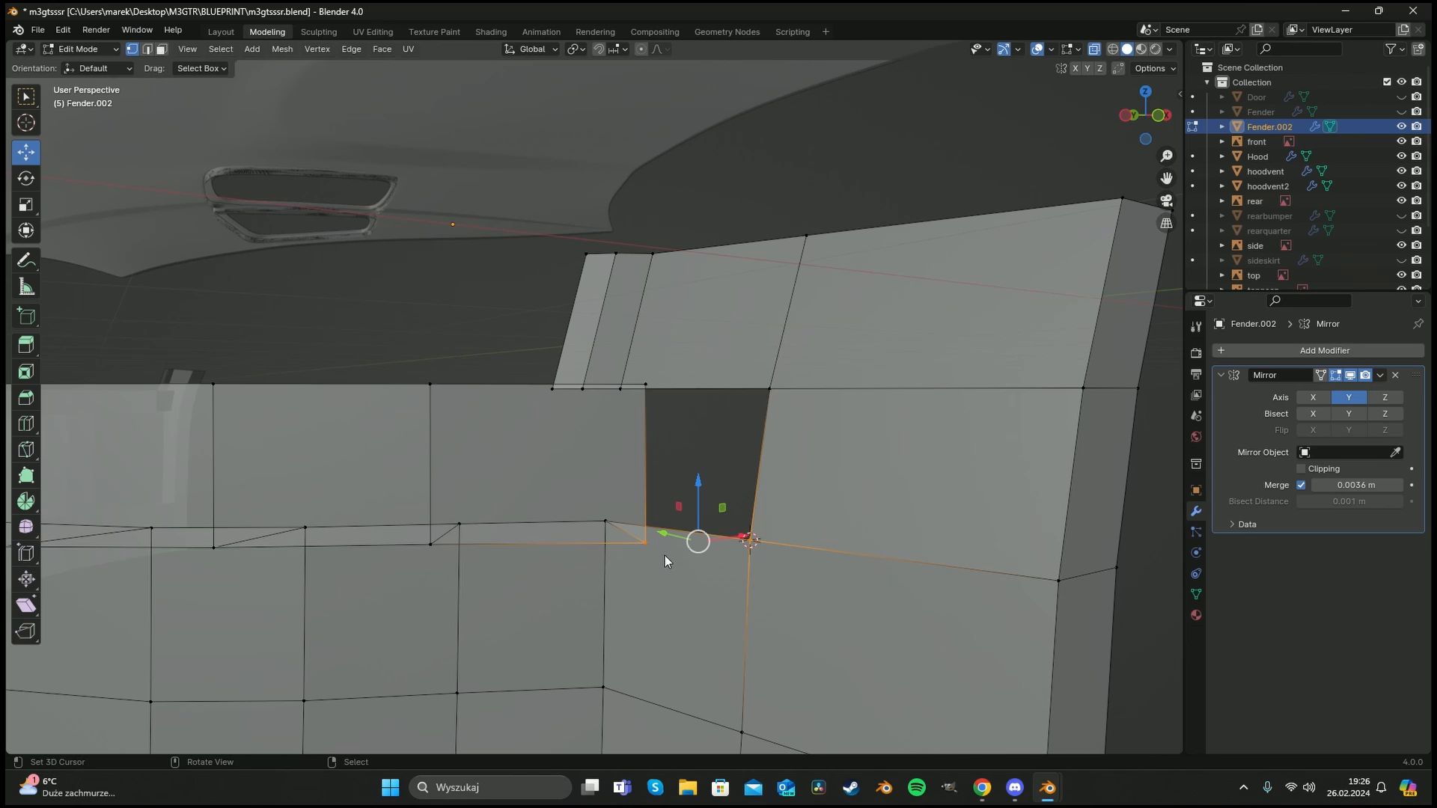
key(m)
click(626, 572)
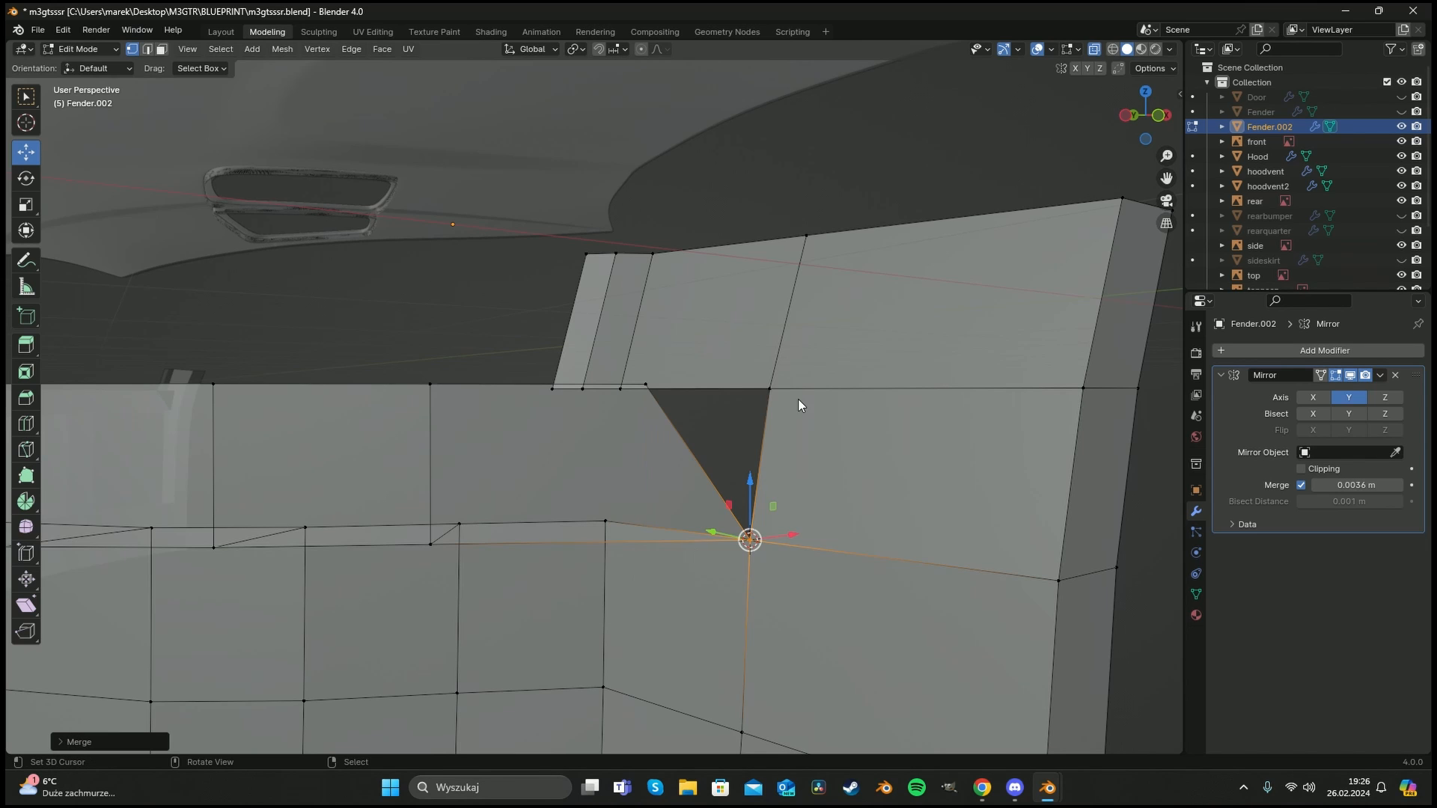
Snap the 3D cursor to the notch's upper corner vertex and merge the upper band's end vertex with it there.
key(shift+s)
click(749, 471)
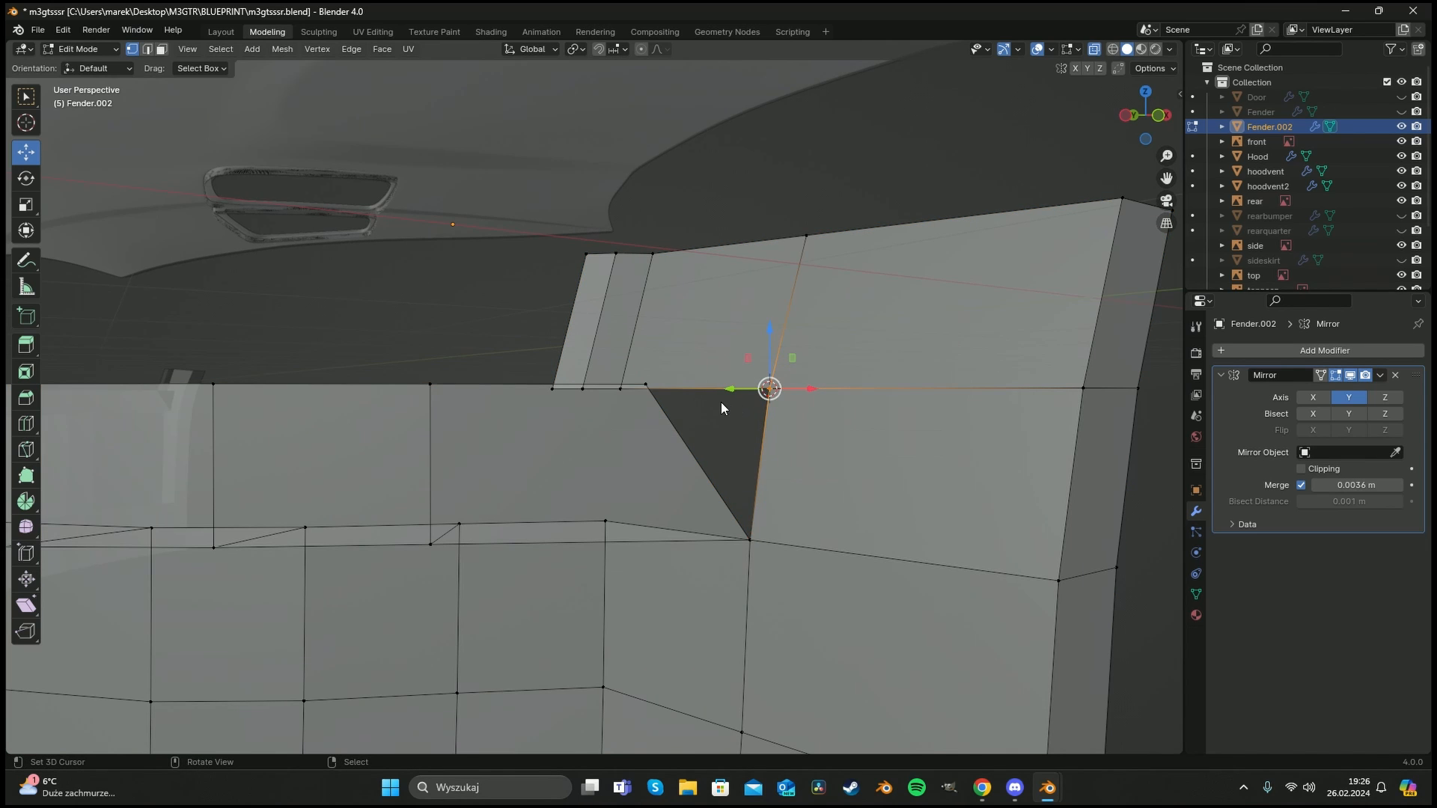
middle_drag(720, 402, 684, 474)
key(c)
key(Escape)
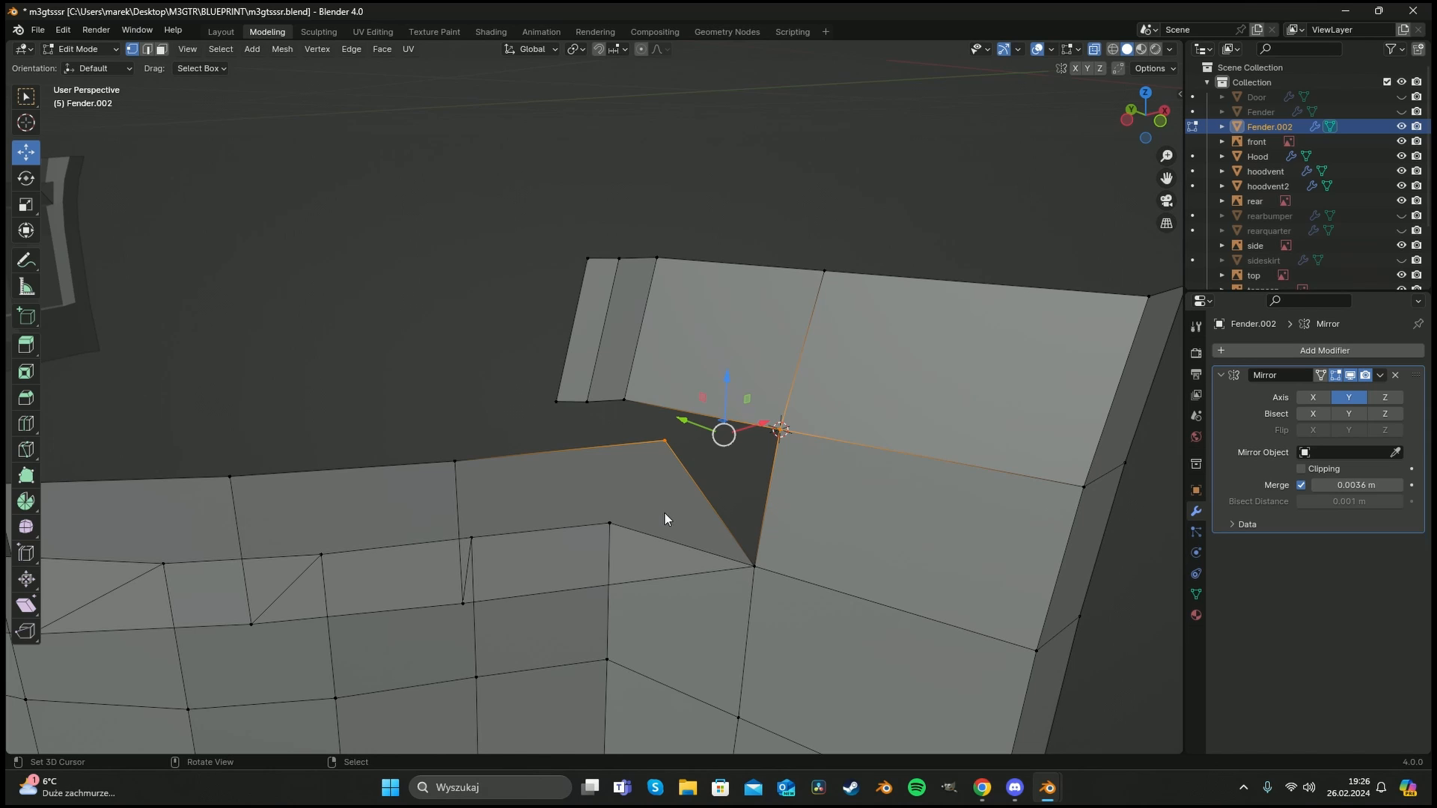
key(m)
click(666, 514)
middle_drag(718, 494, 651, 450)
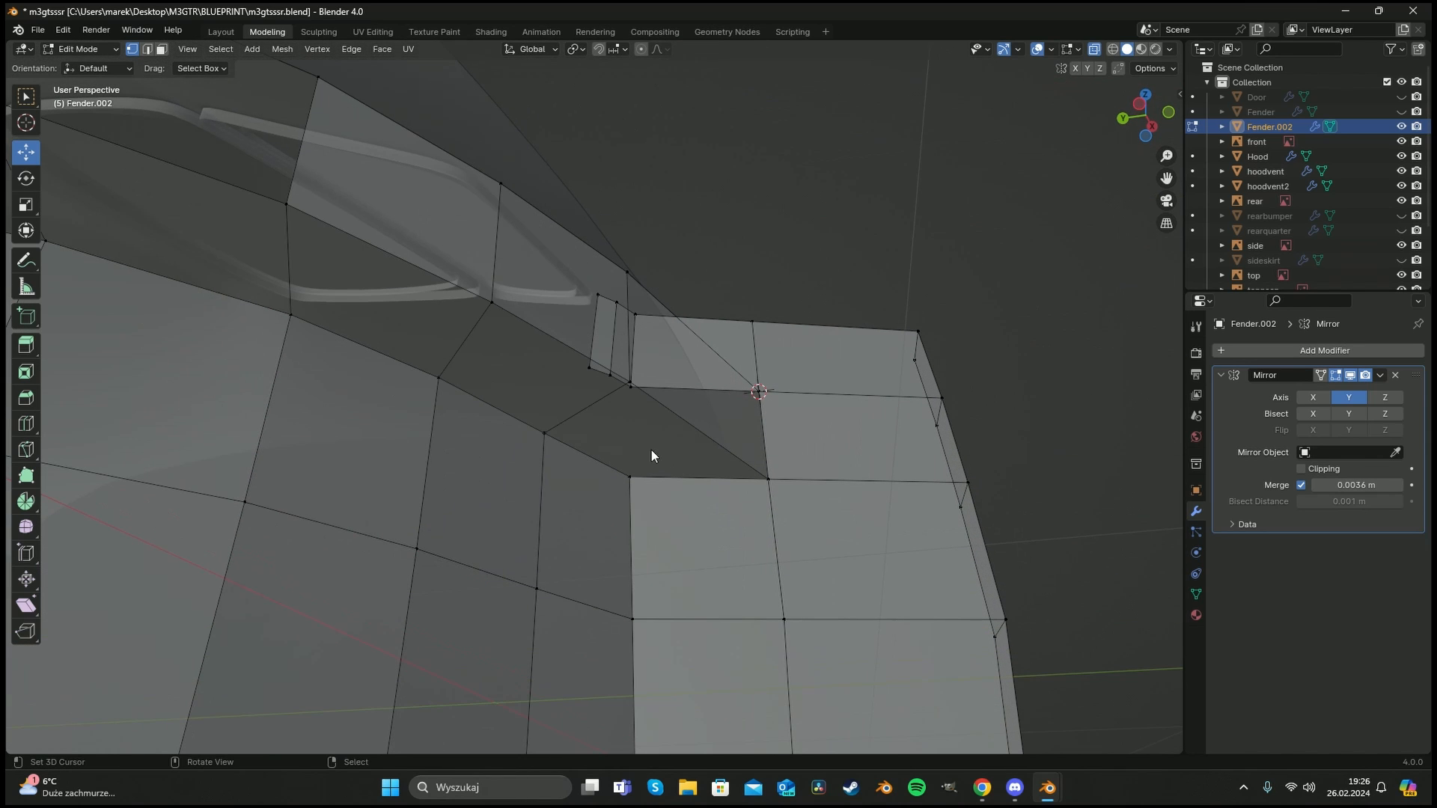
Fill the gap between the band's last top edge and the bottom edge of the raised corner section with a four-vertex face.
key(ctrl+r)
key(Escape)
middle_drag(596, 407, 630, 437)
key(c)
click(592, 410)
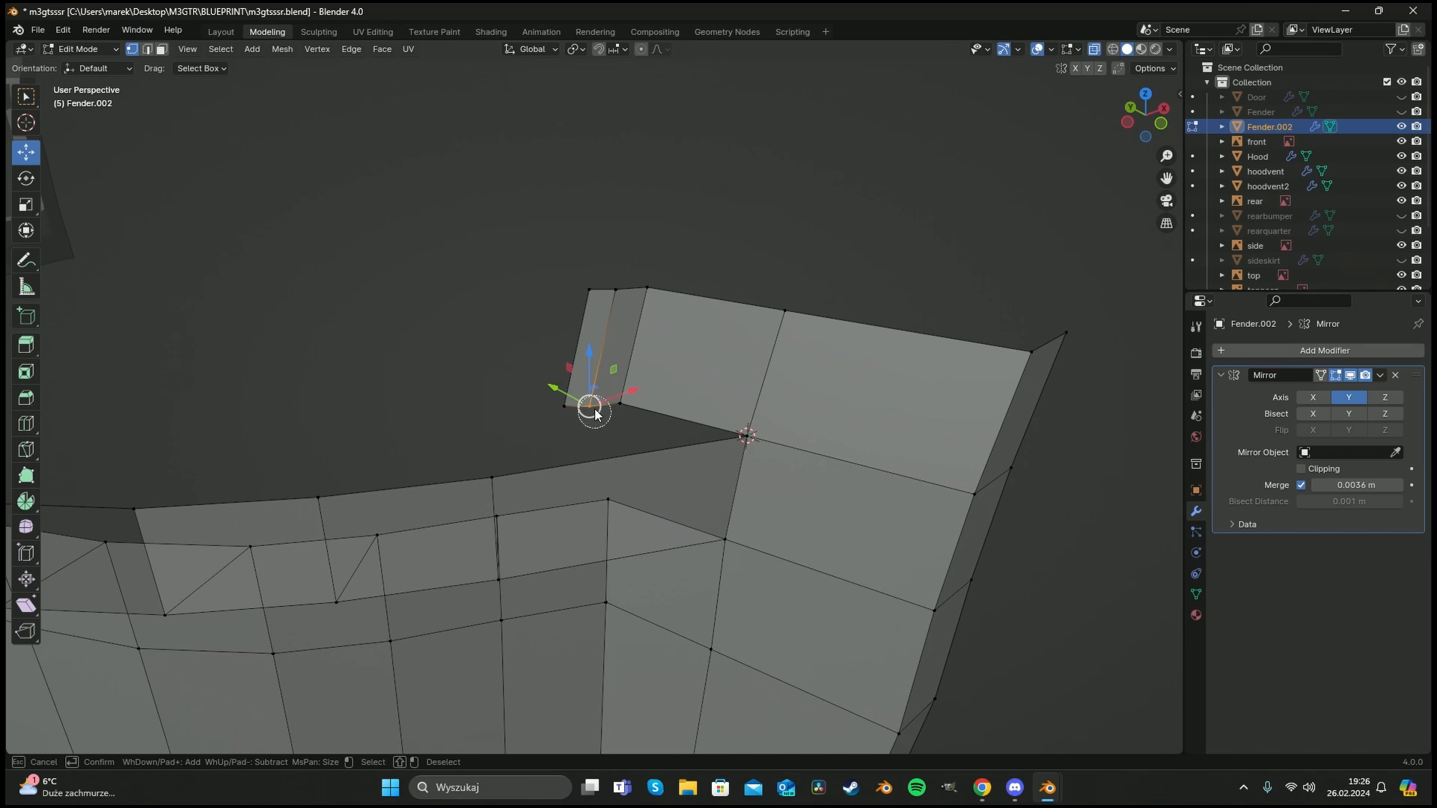
click(620, 405)
click(487, 475)
click(746, 435)
key(Escape)
key(f)
key(a)
key(a)
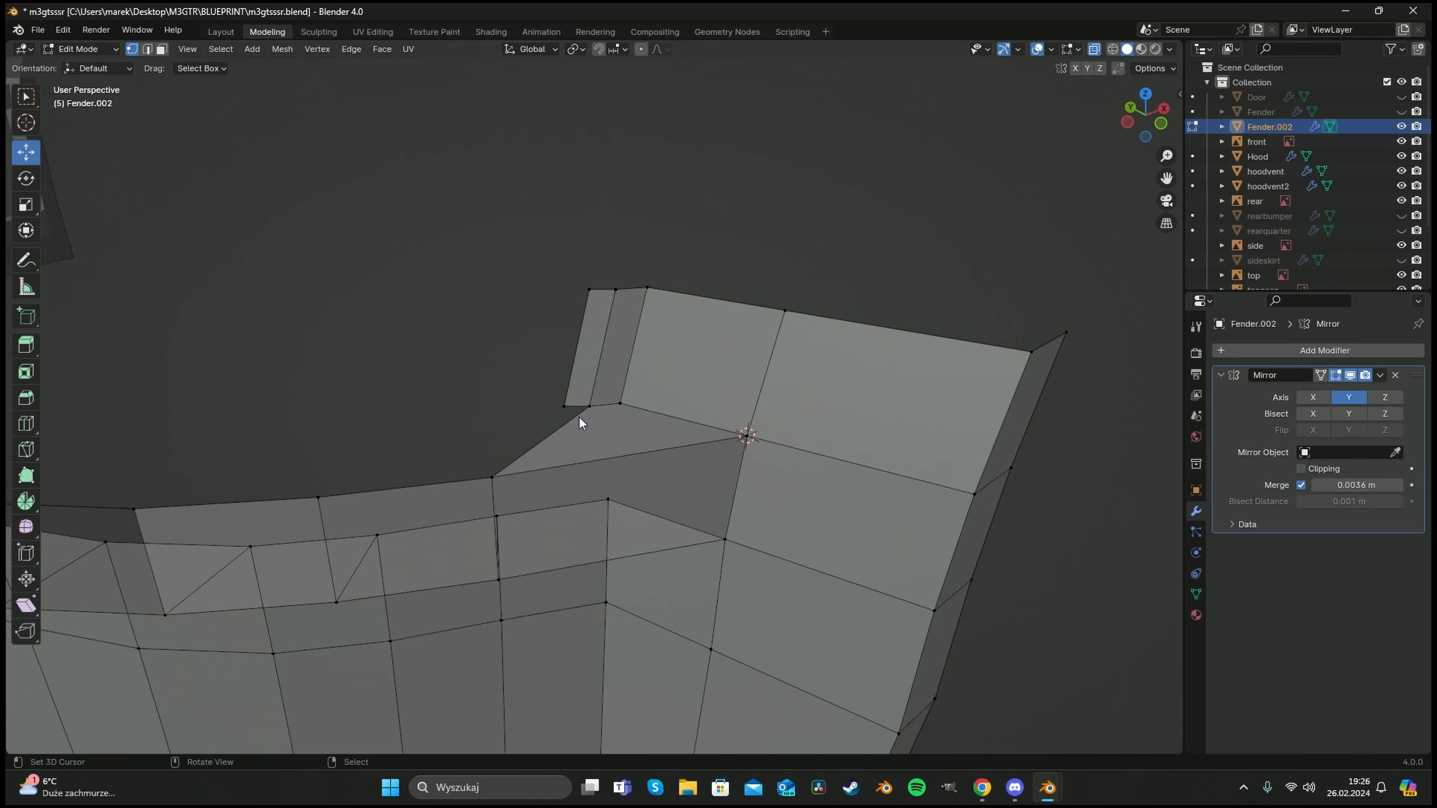
Add an adjoining face from the raised section's end strip to the next top-edge segment of the upper band.
key(c)
scroll(582, 409, down, 2)
click(582, 407)
click(321, 484)
click(494, 471)
key(Escape)
key(f)
key(a)
key(a)
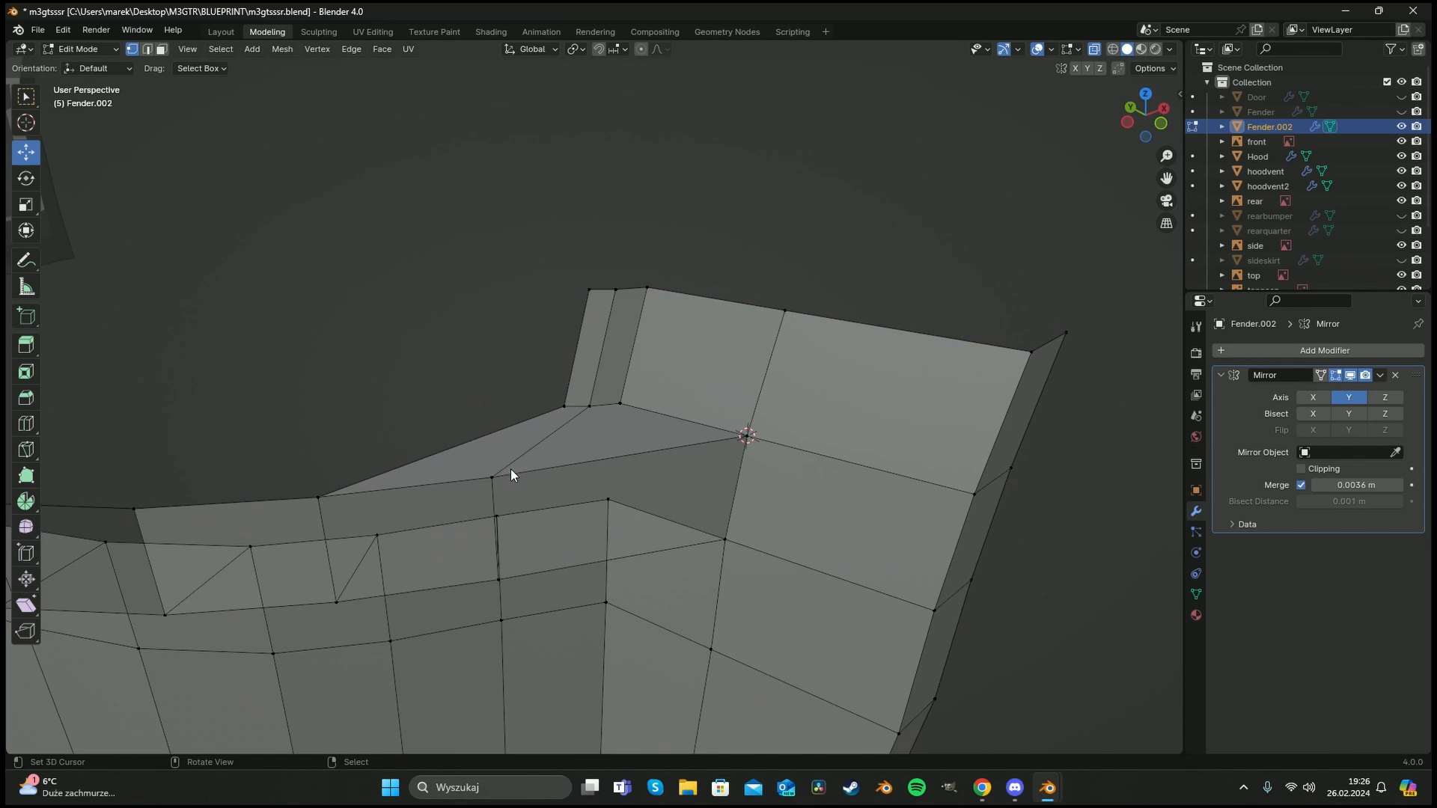
Recalculate the normals of the whole bumper mesh to face outside.
scroll(511, 469, down, 5)
shift+middle_drag(384, 480, 606, 397)
key(a)
key(alt+n)
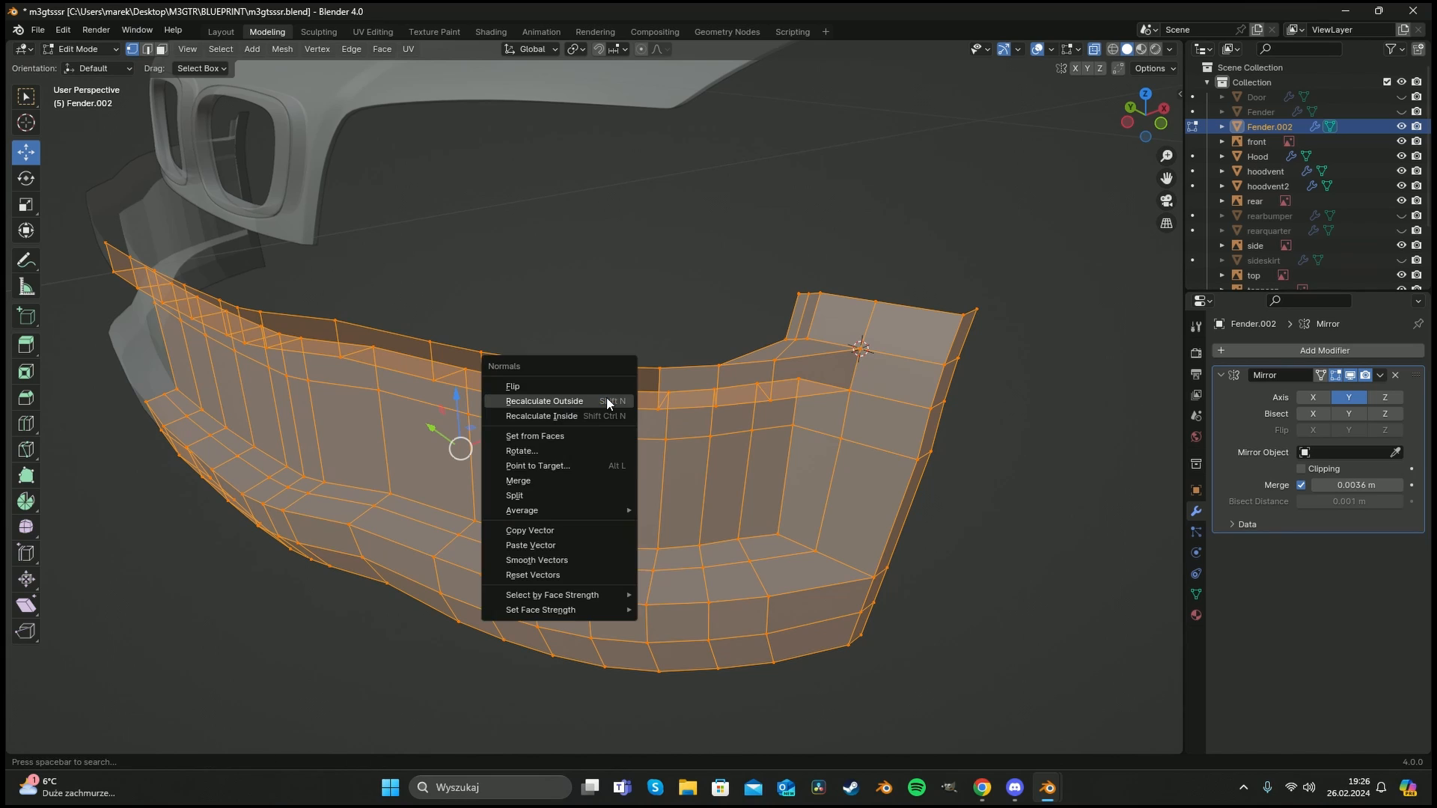
click(606, 401)
middle_drag(629, 479, 622, 431)
key(a)
key(a)
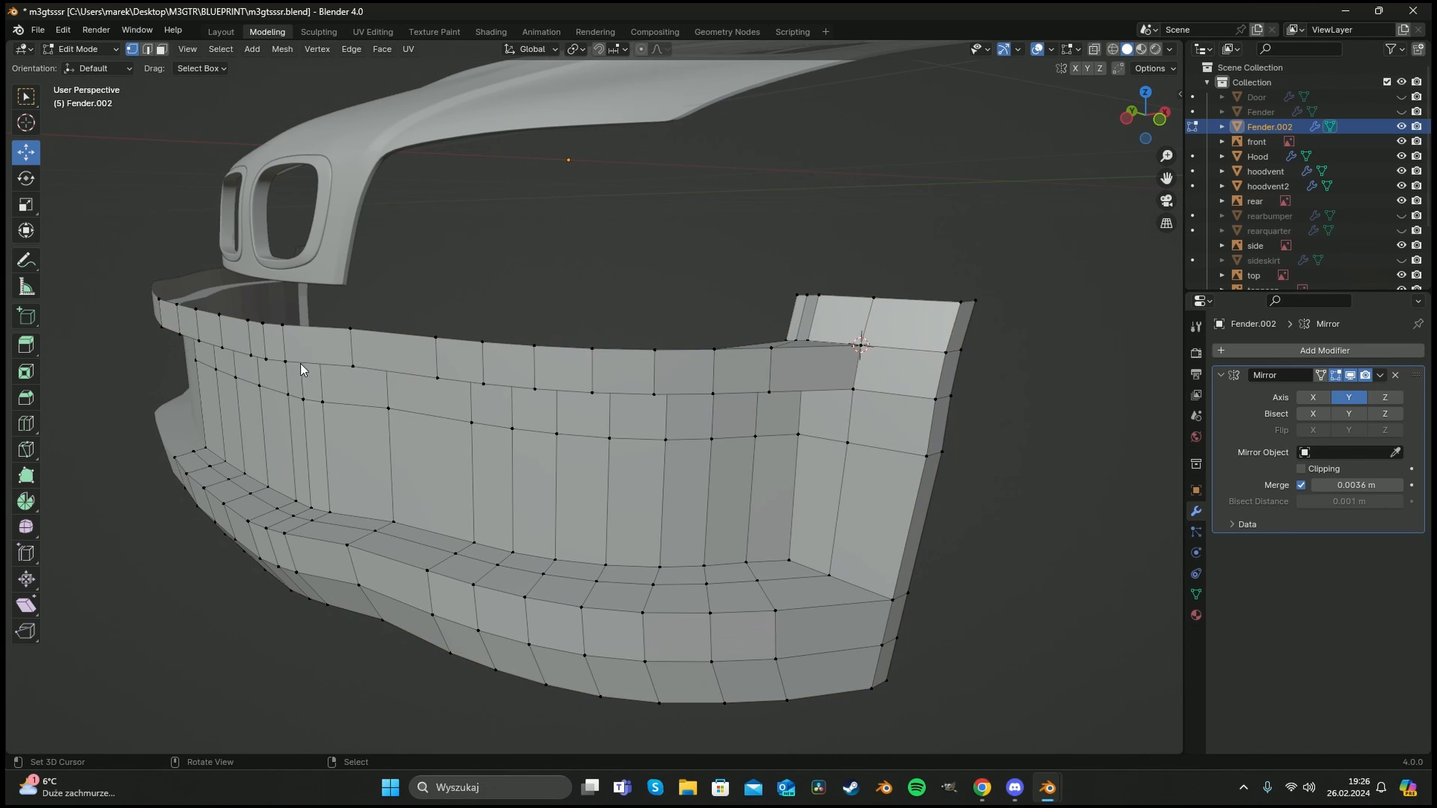
Slide the wall vertex above the side vent along its edge onto the vent's upper inner corner in the front blueprint.
mouse_move(300, 362)
middle_down()
mouse_move(310, 294)
mouse_move(270, 333)
mouse_move(296, 382)
middle_up()
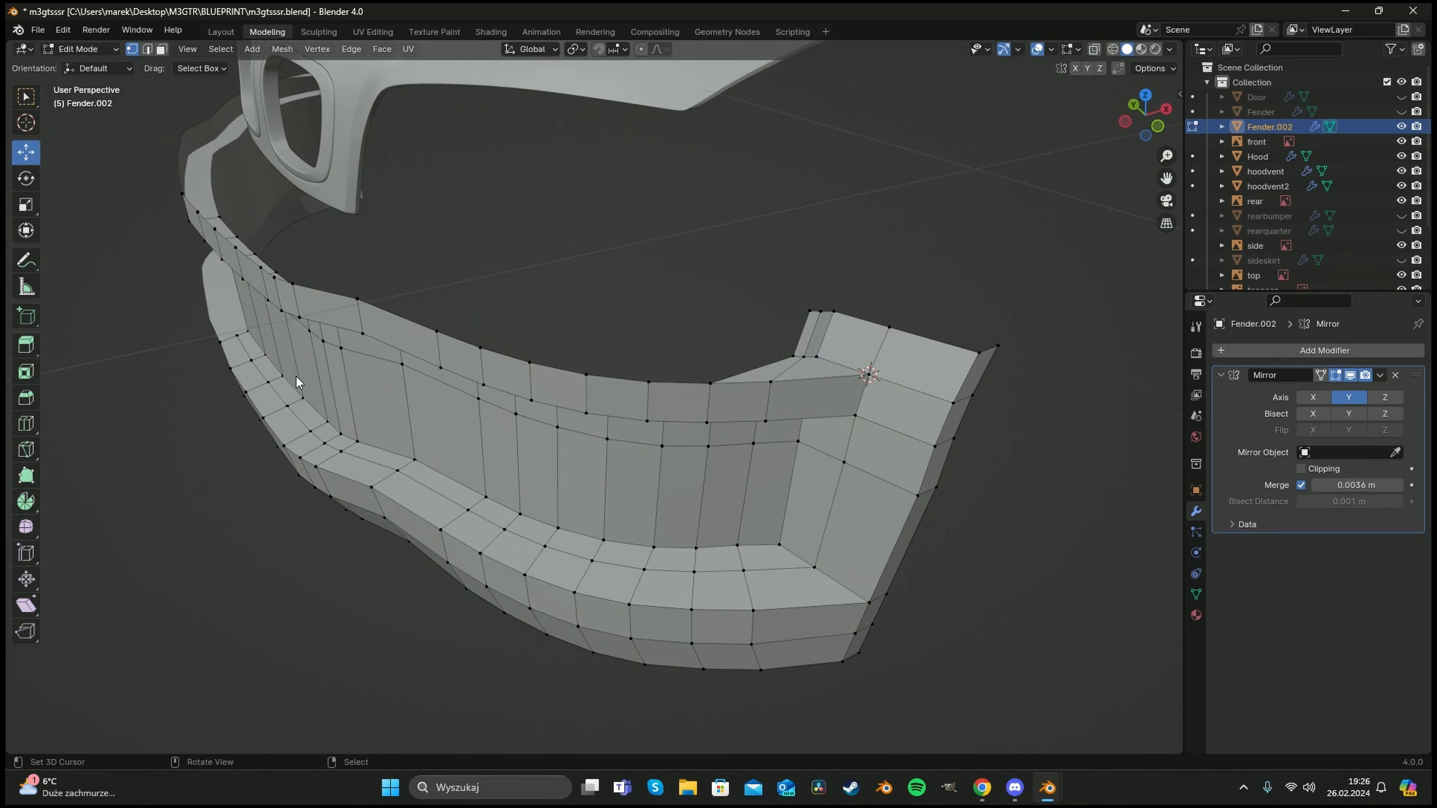
key(ctrl+KP_3)
key(alt+z)
shift+middle_drag(419, 446, 594, 366)
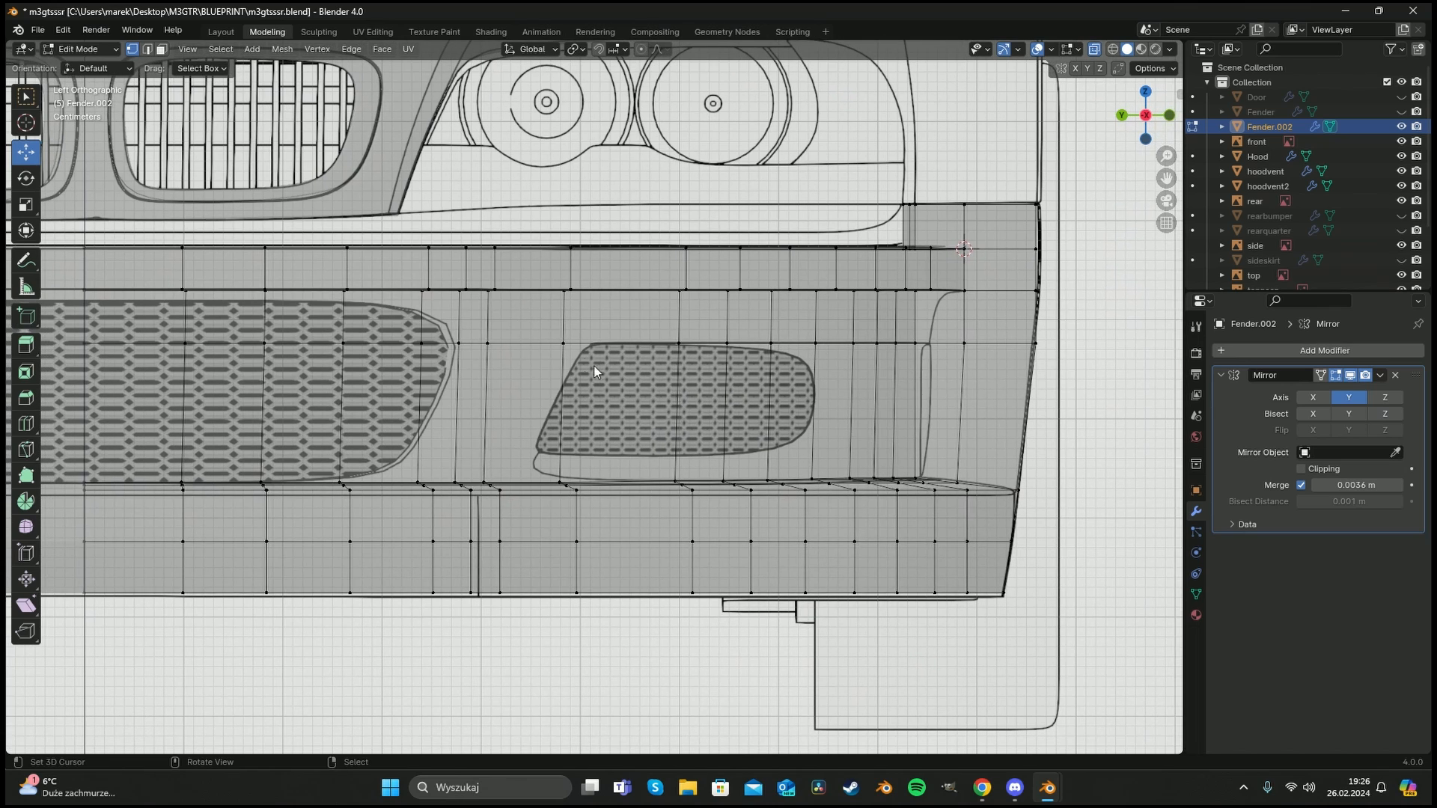
key(c)
scroll(569, 354, down, 5)
click(569, 349)
right_click(569, 348)
key(g)
key(g)
click(597, 348)
key(a)
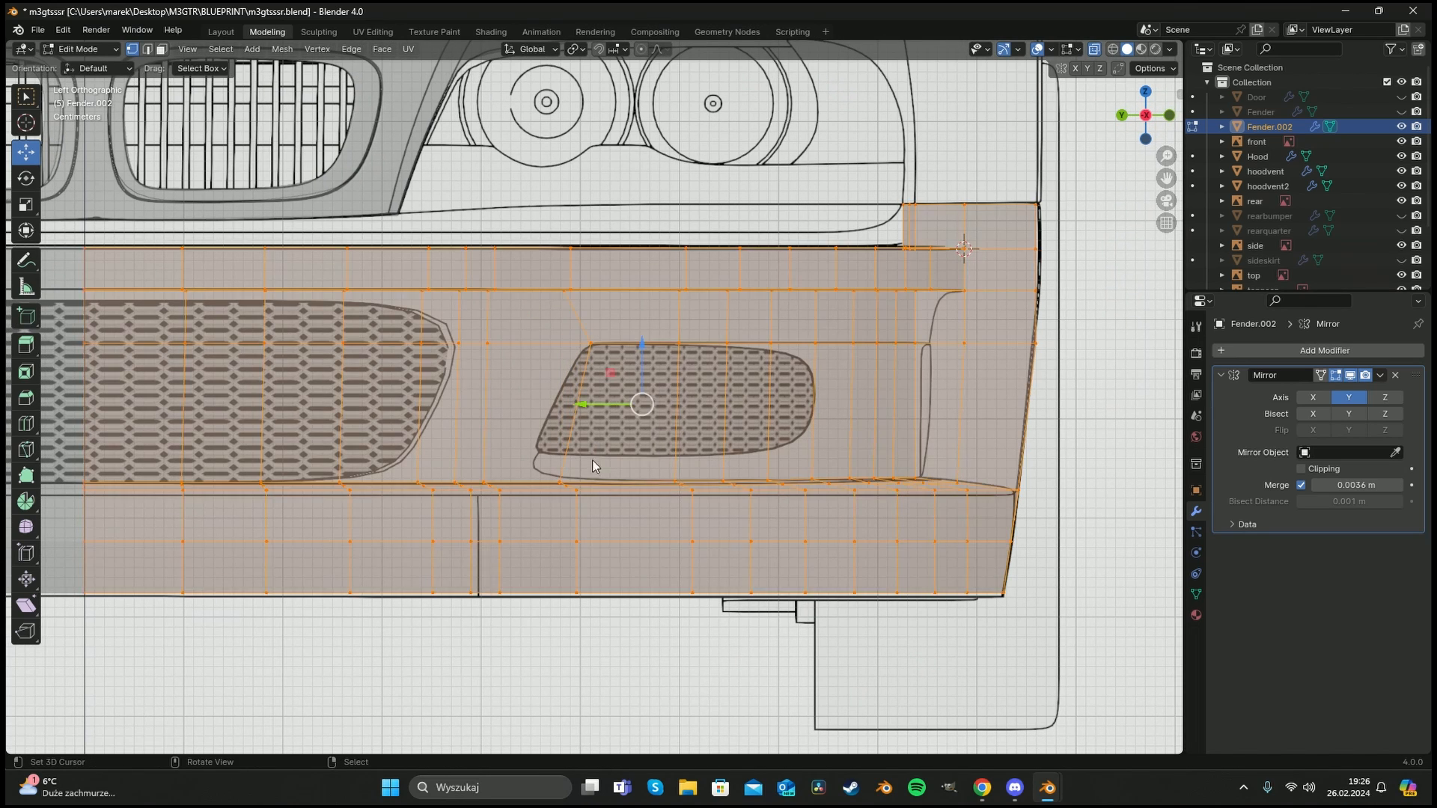
key(a)
Slide the vertices of the same edge line below the side vent toward the centre to follow the vent's slanted inner side.
key(c)
click(574, 485)
right_click(587, 497)
key(c)
drag(575, 497, 578, 590)
right_click(640, 525)
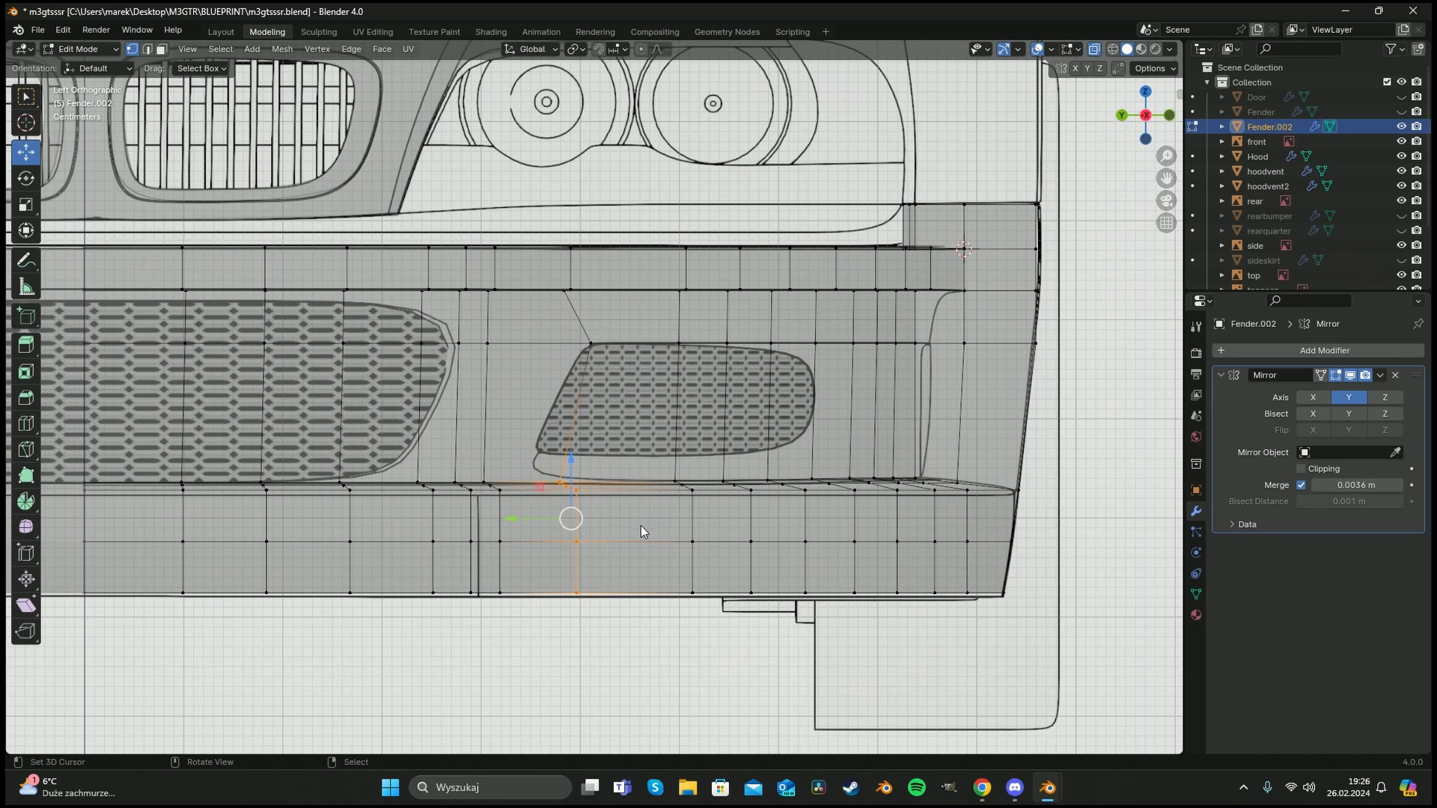
key(g)
key(g)
click(604, 529)
Examine the slid edge line in the perspective, top and front views against the blueprints.
key(alt+z)
middle_drag(587, 481, 473, 599)
key(KP_7)
key(alt+z)
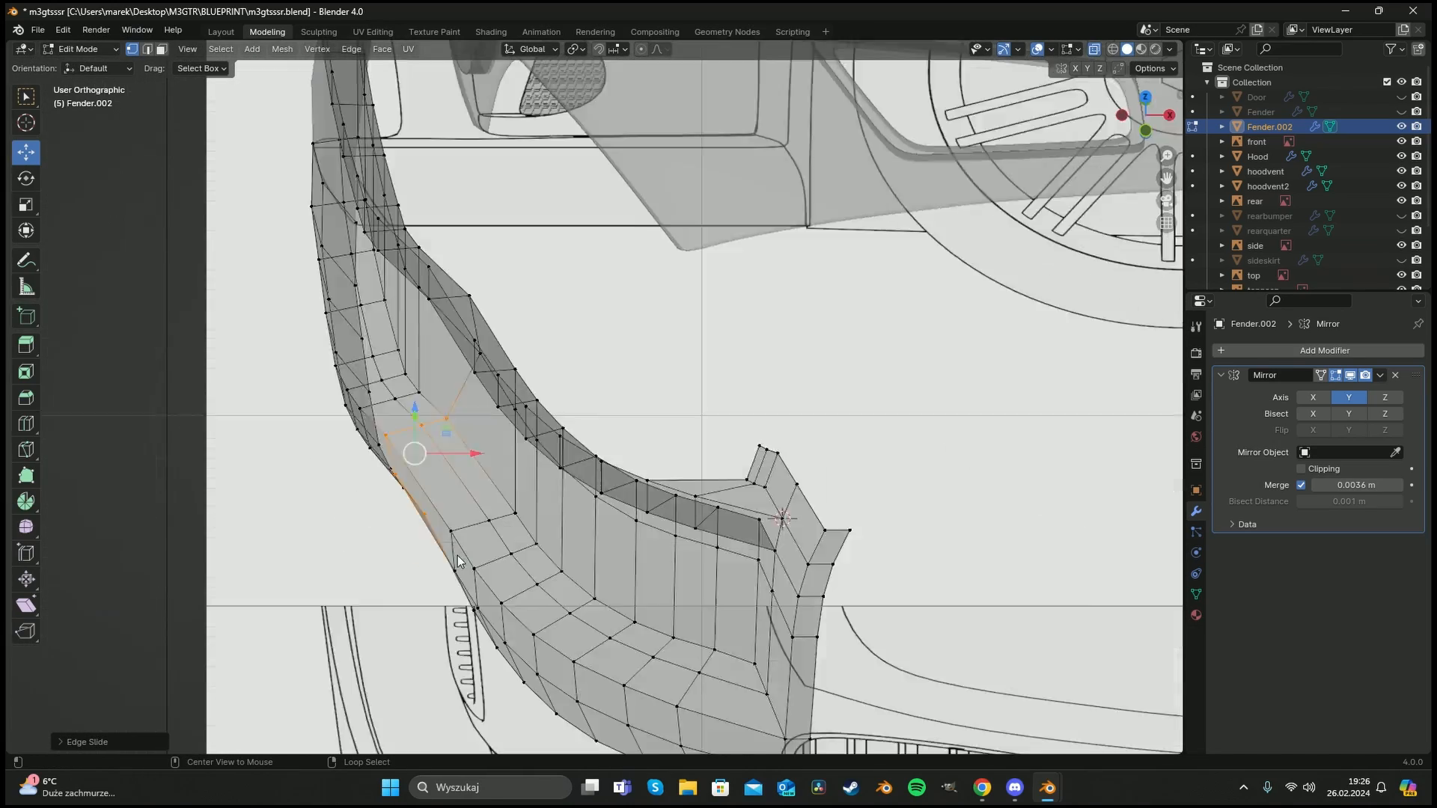
key(KP_1)
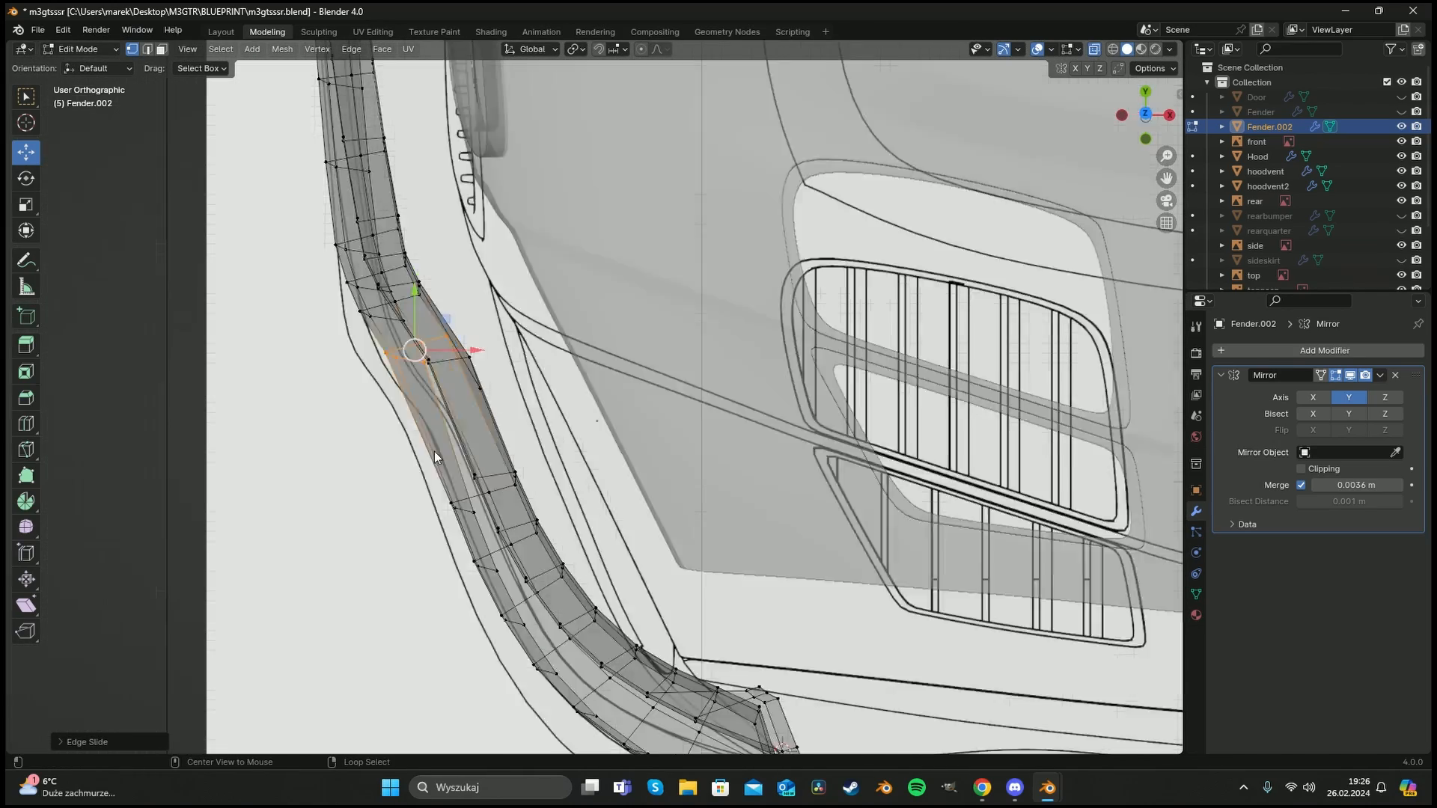
key(ctrl+KP_3)
scroll(577, 425, up, 6)
scroll(610, 438, down, 5)
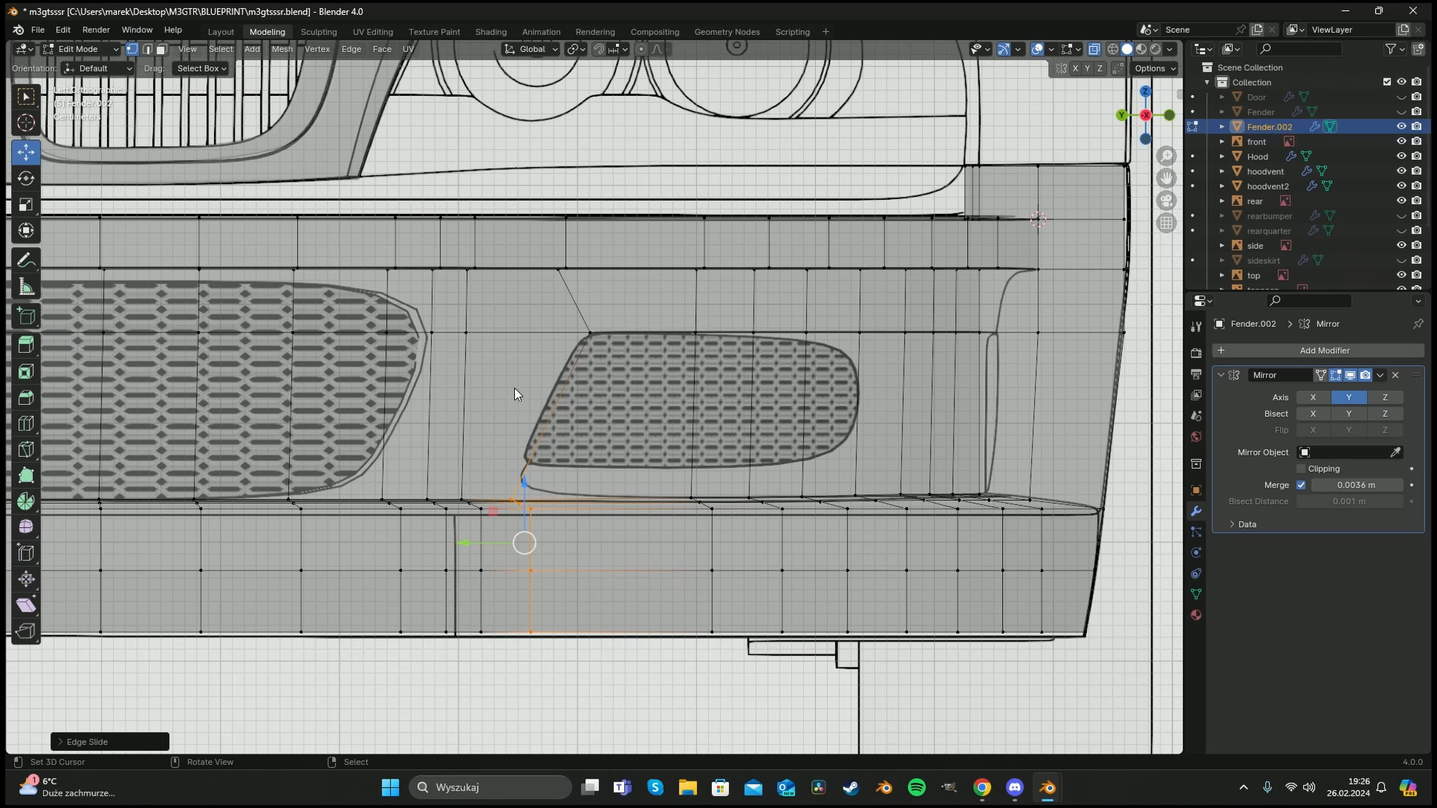
Switch to Chrome and examine the bumper's side vents in the reference photo of the BMW M3 GTR.
click(982, 787)
drag(918, 124, 1141, 78)
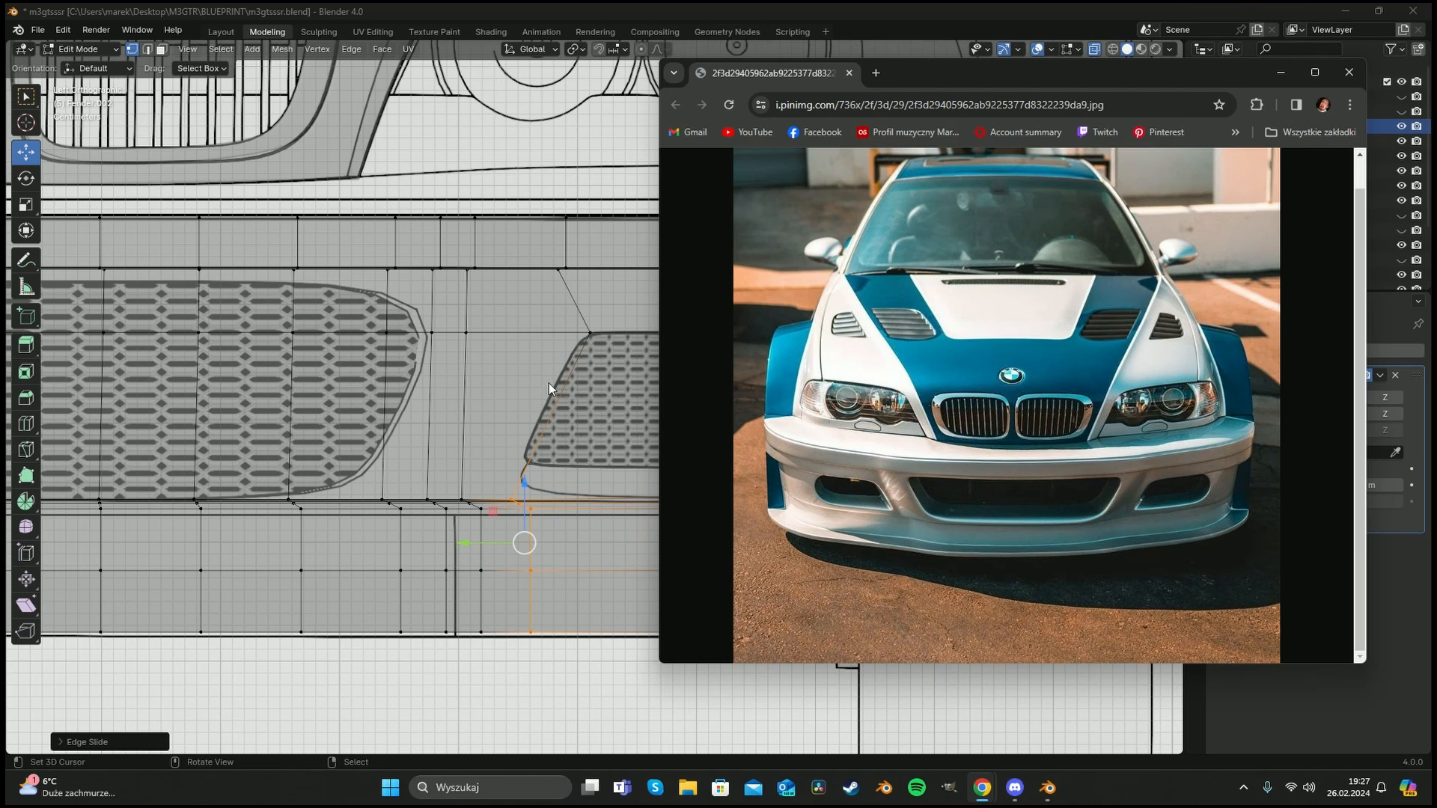
drag(998, 66, 0, 112)
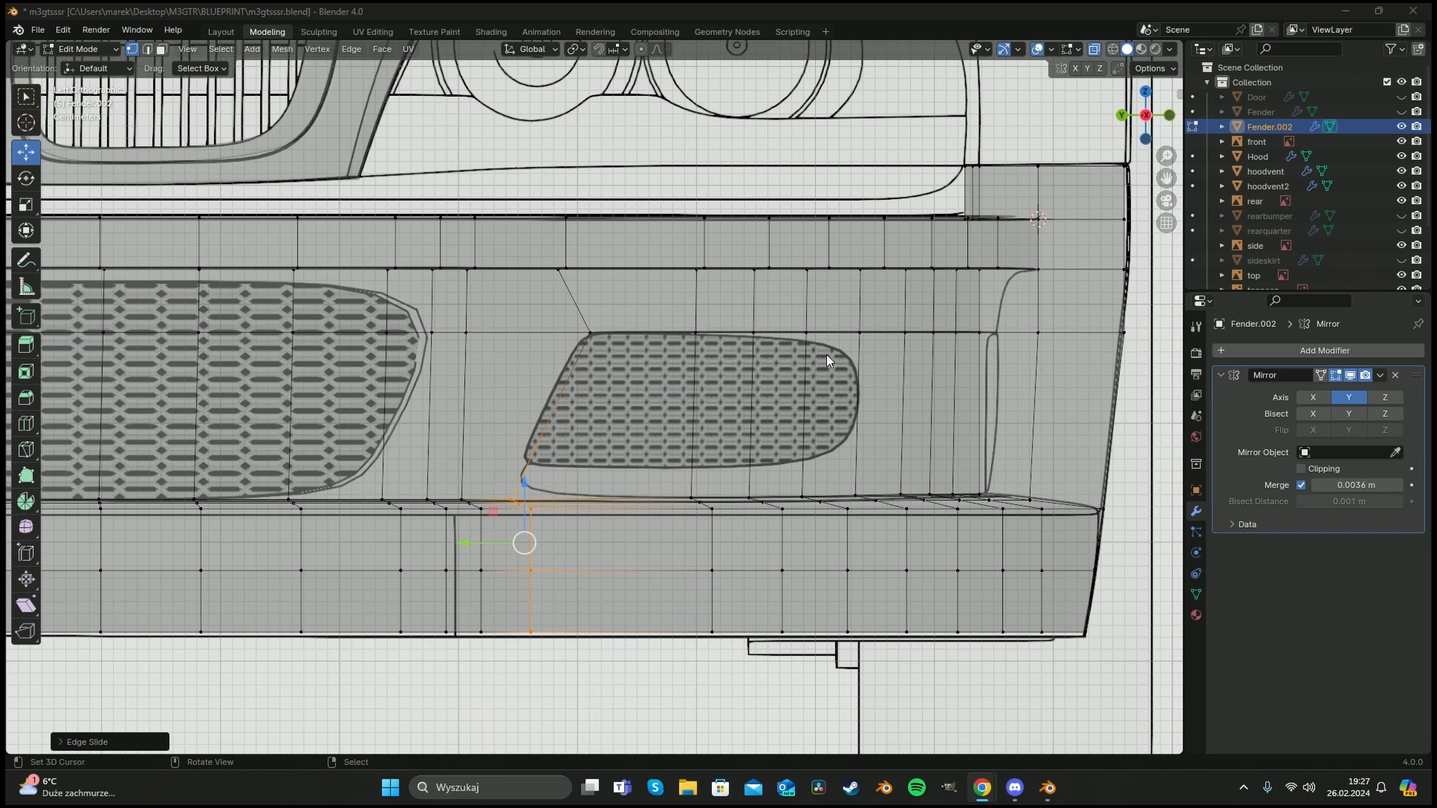
middle_drag(694, 452, 627, 423)
key(KP_1)
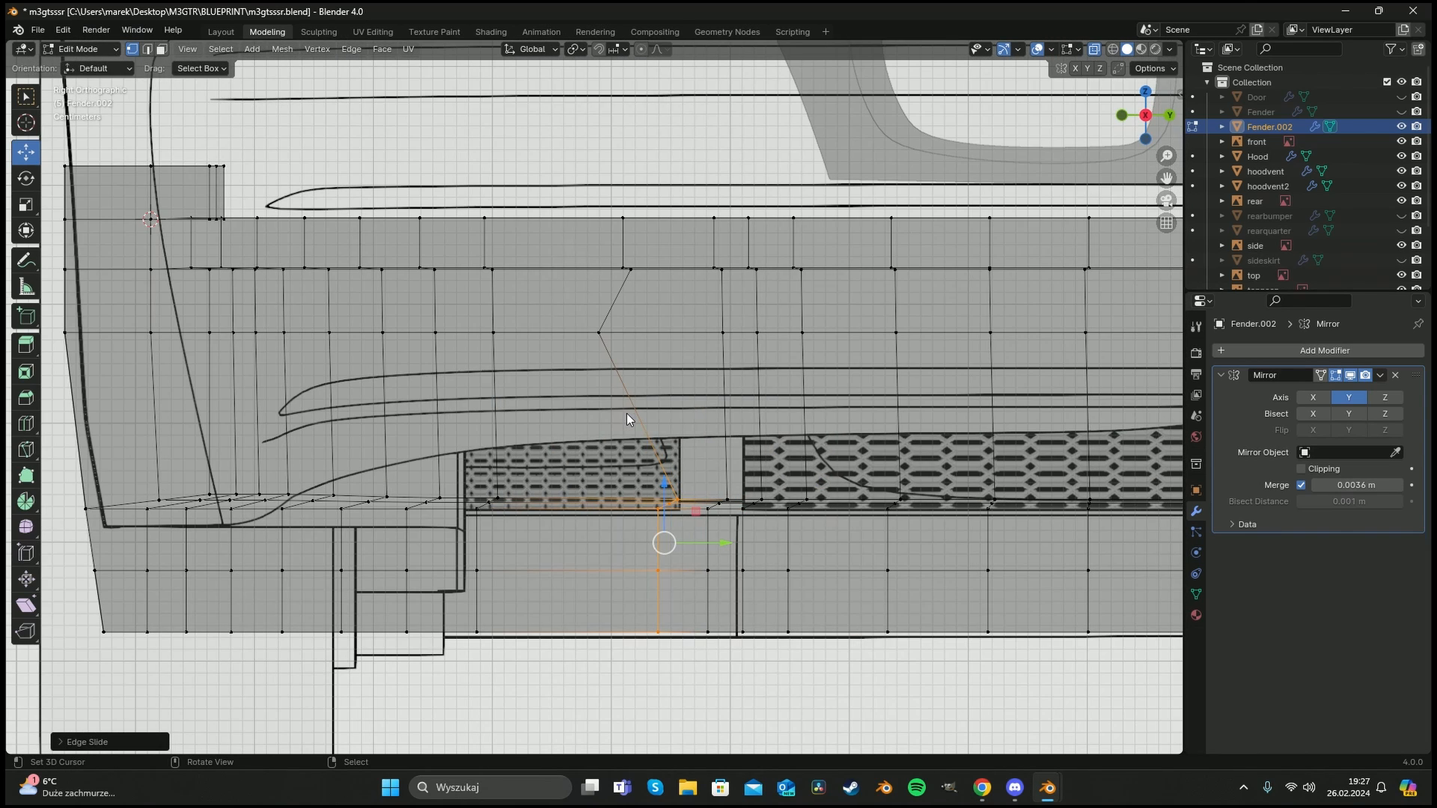
scroll(515, 432, up, 3)
key(ctrl+KP_3)
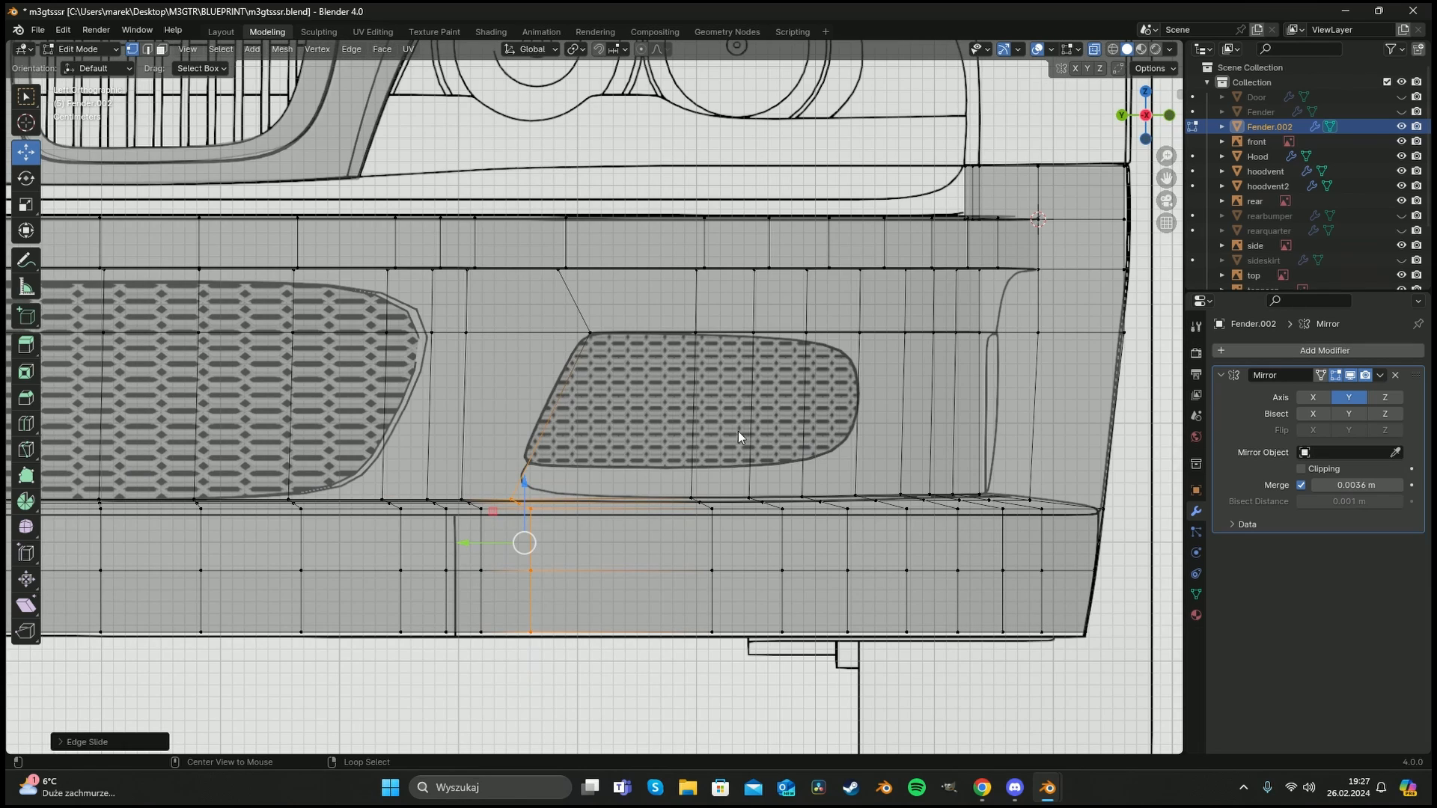
shift+middle_drag(529, 470, 664, 422)
key(a)
key(a)
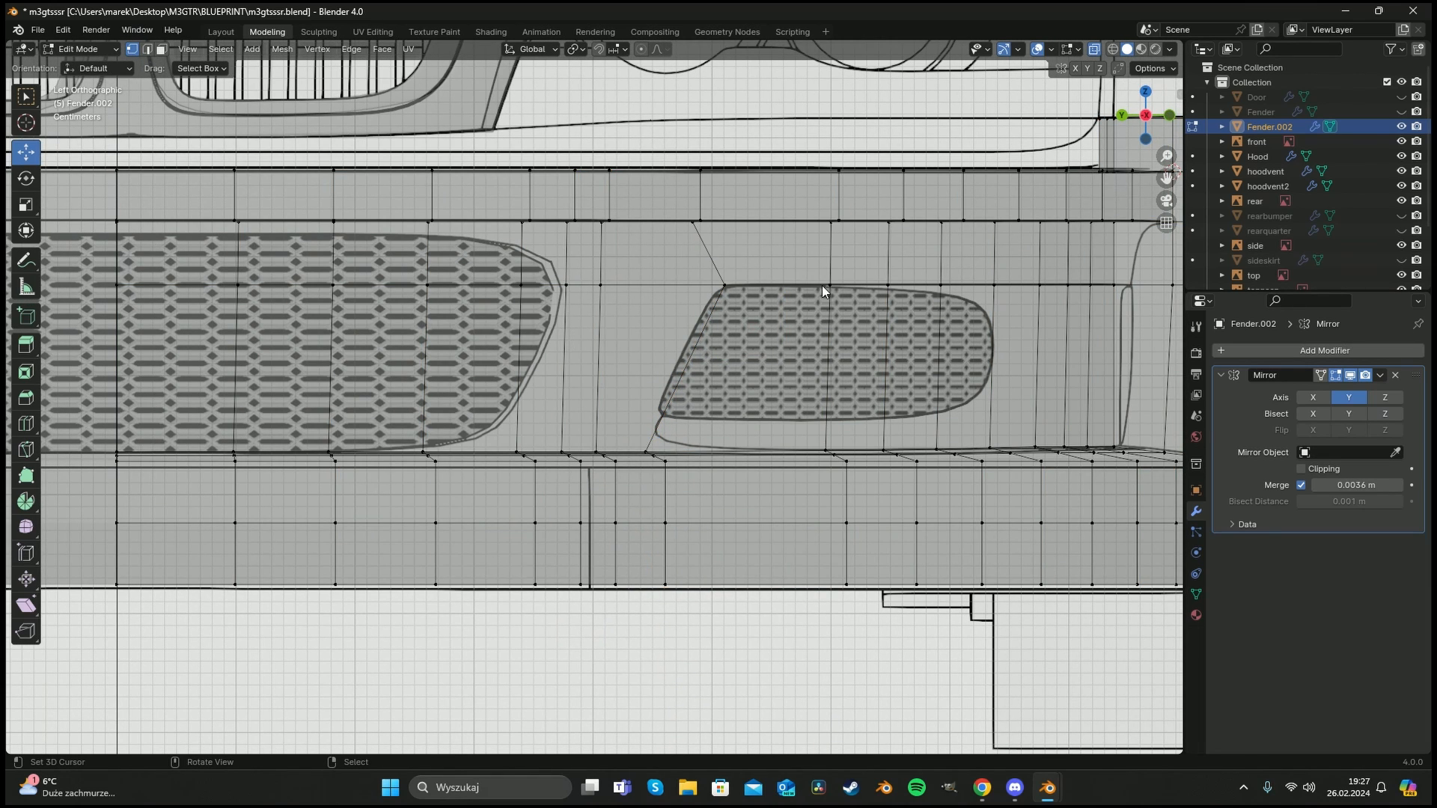
shift+middle_drag(821, 285, 699, 303)
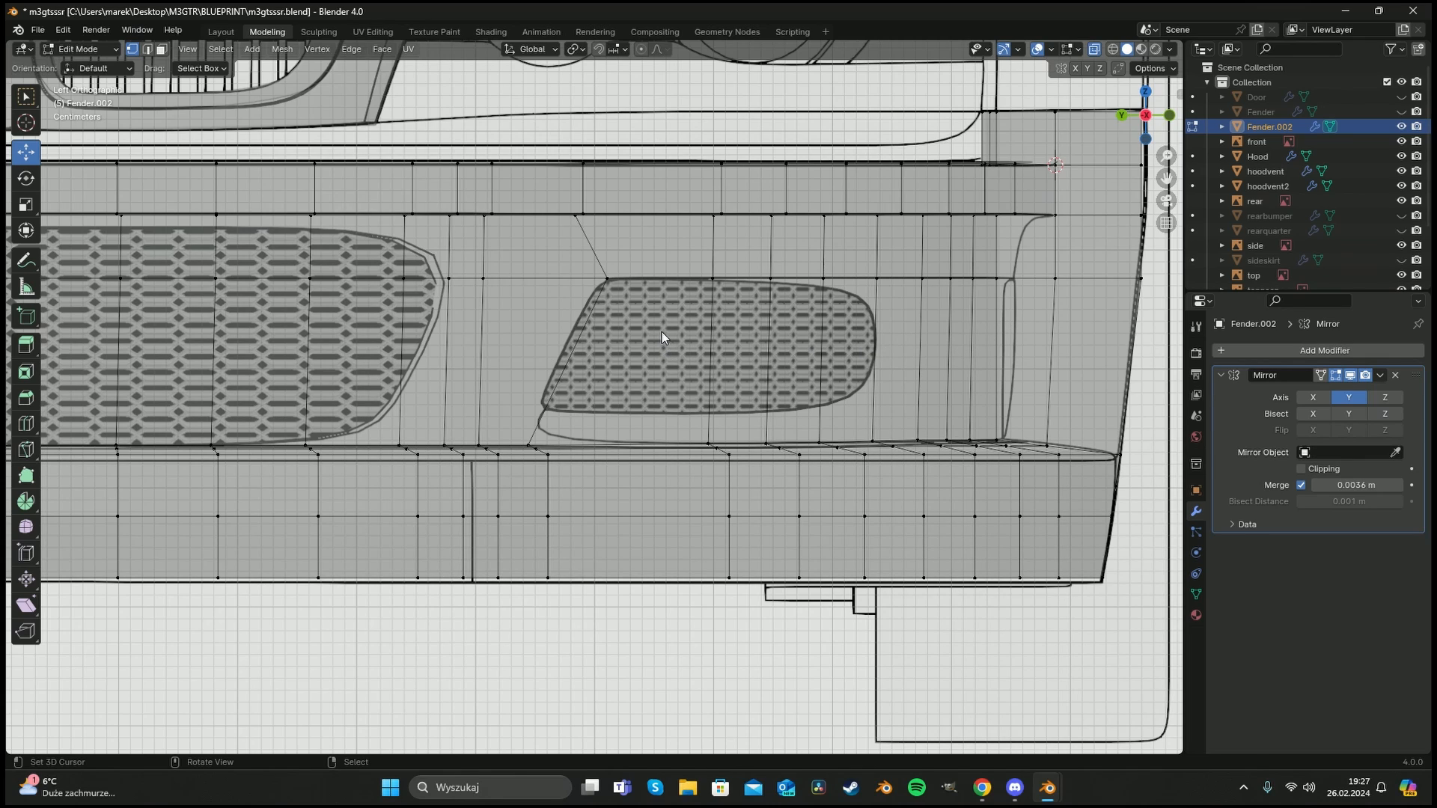
Extrude the row of wall faces from the side vent's slanted side to the fender-side panel in place and scale them down slightly.
key(3)
click(639, 365)
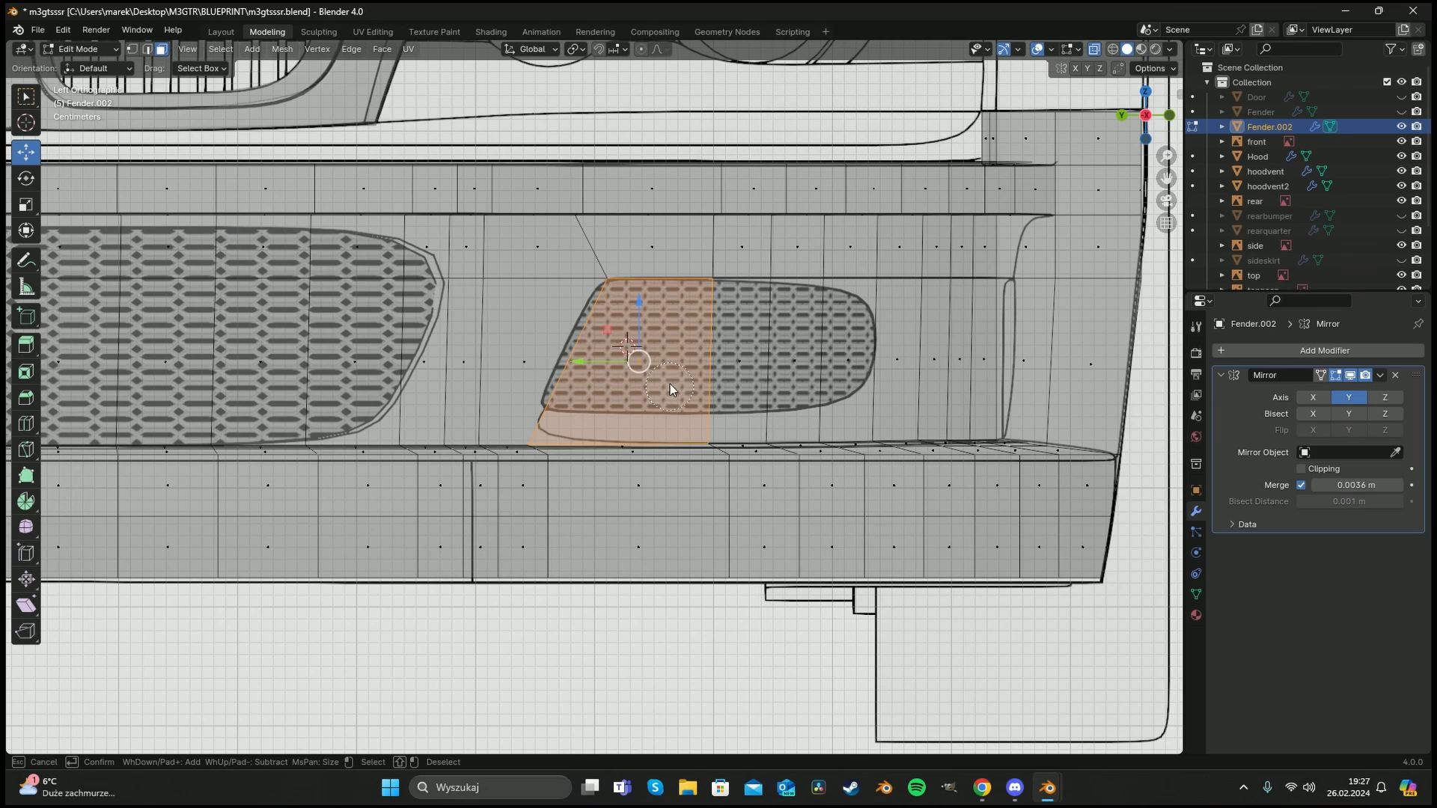
shift+click(985, 357)
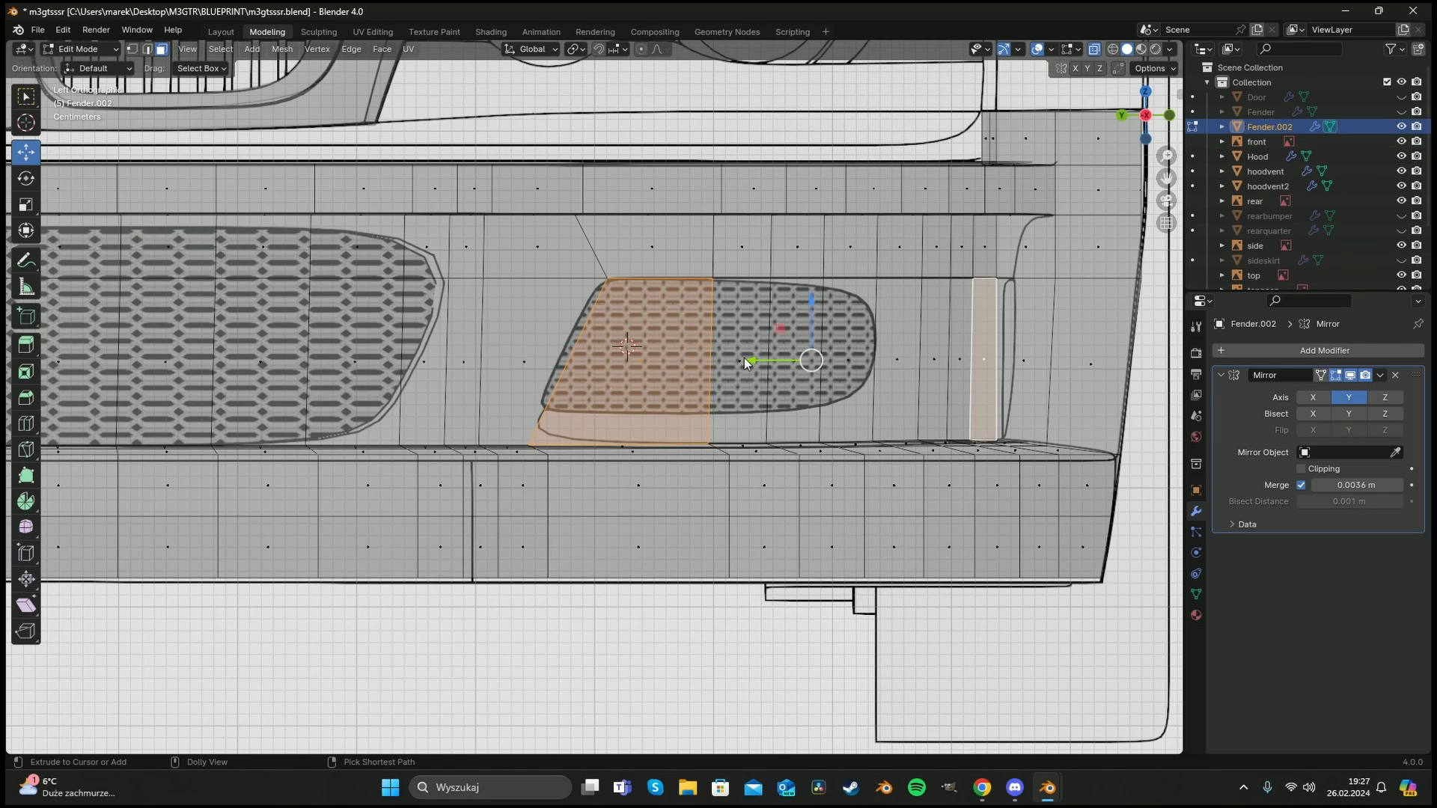
click(645, 361)
ctrl+click(985, 360)
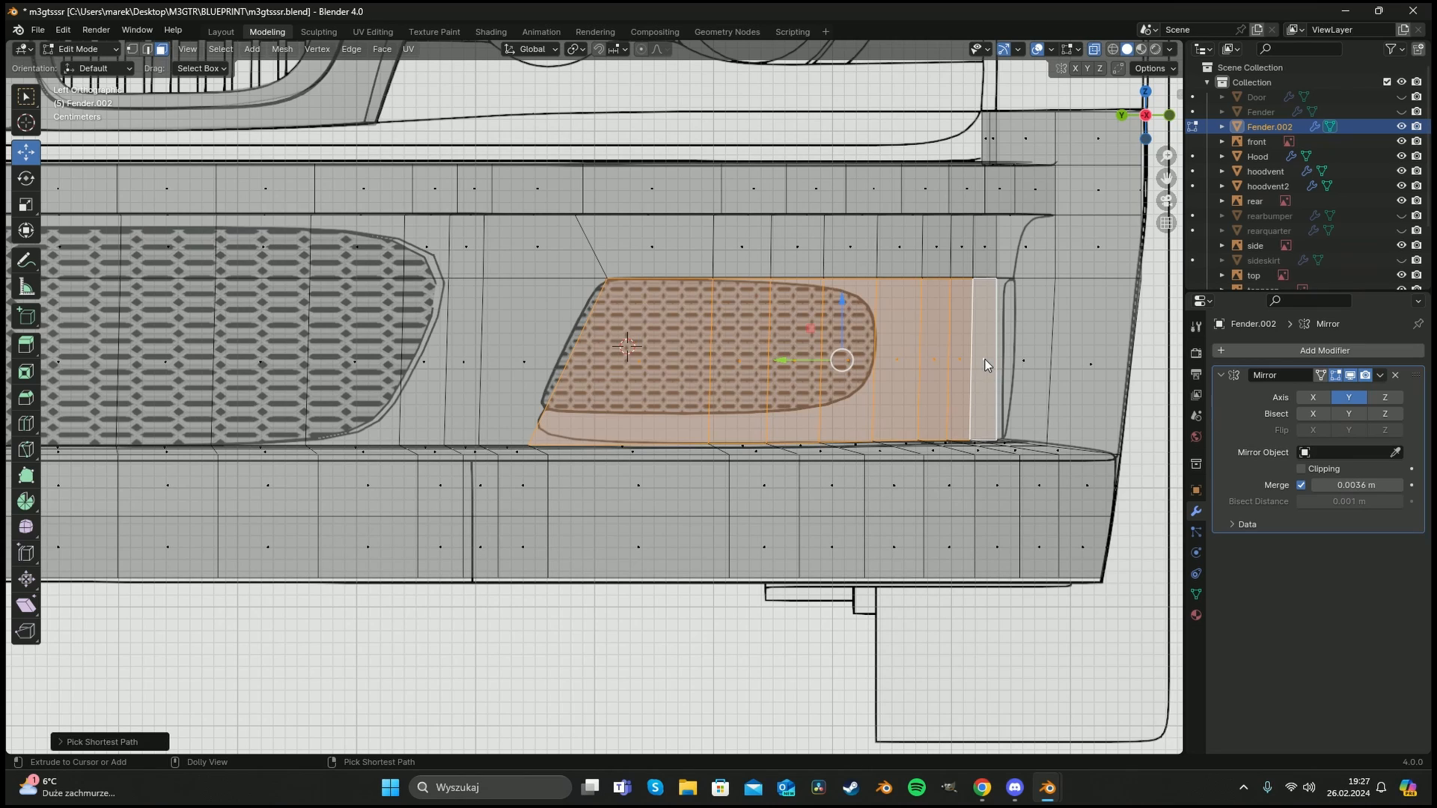
click(632, 338)
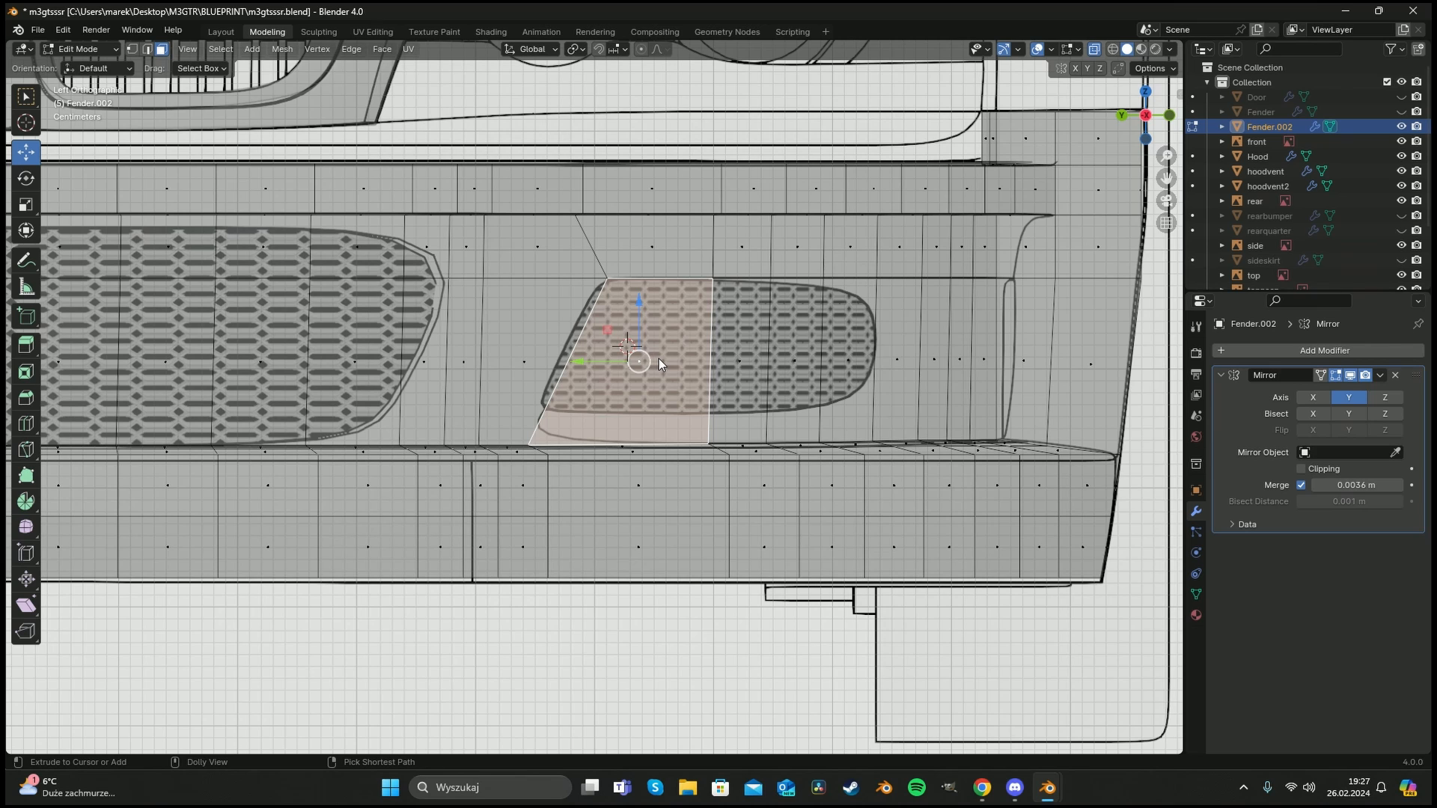
ctrl+click(999, 357)
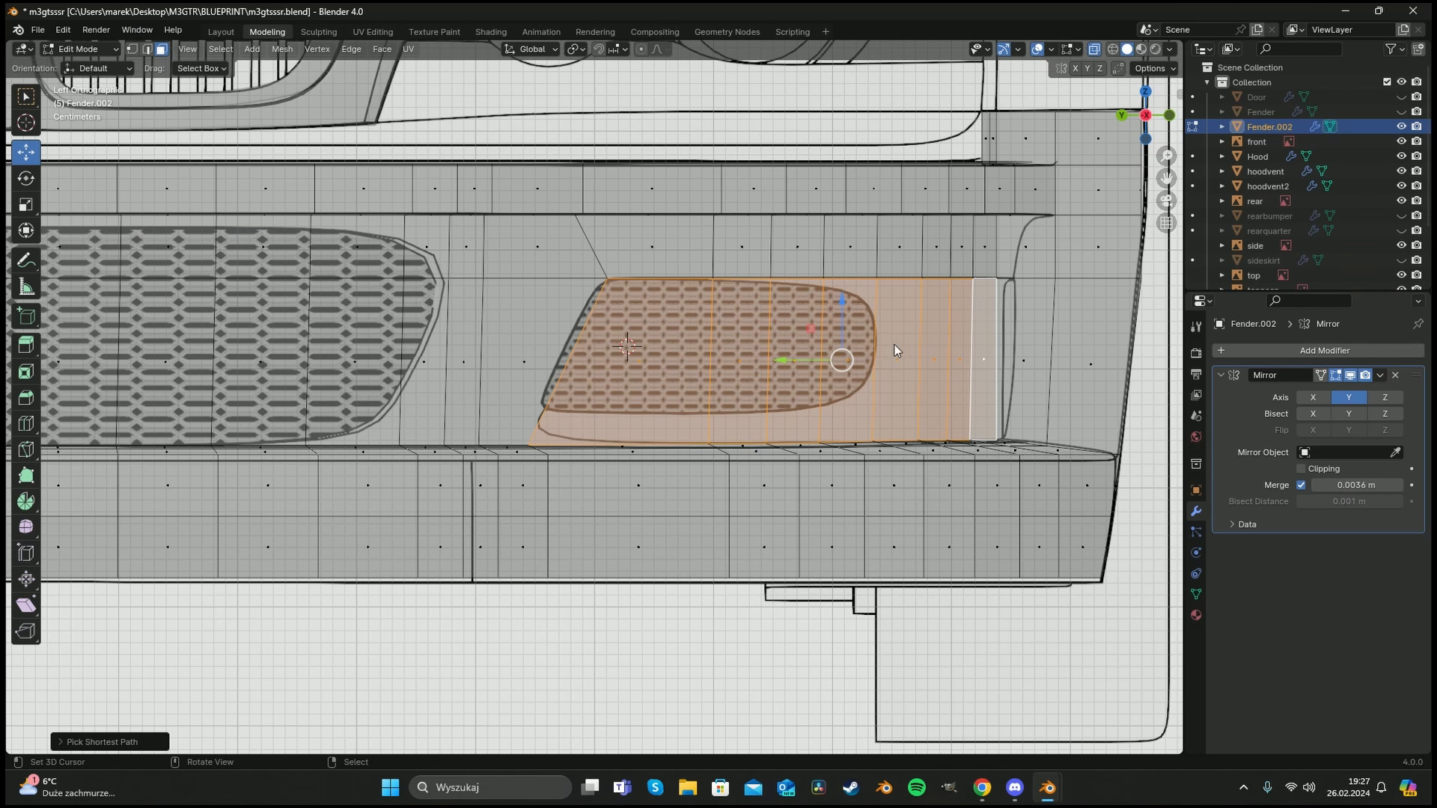
middle_drag(893, 344, 740, 443)
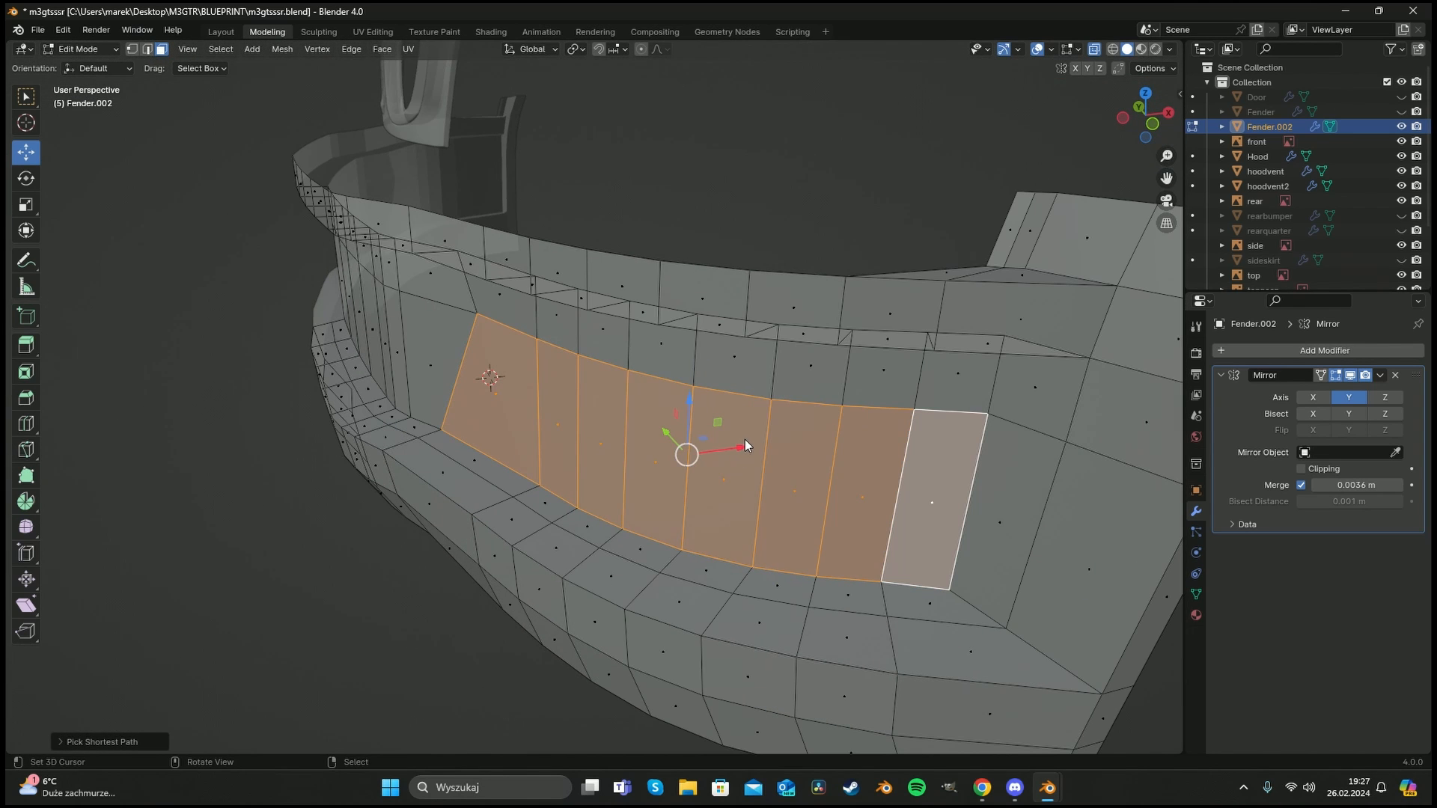
key(e)
right_click(754, 438)
key(s)
click(951, 475)
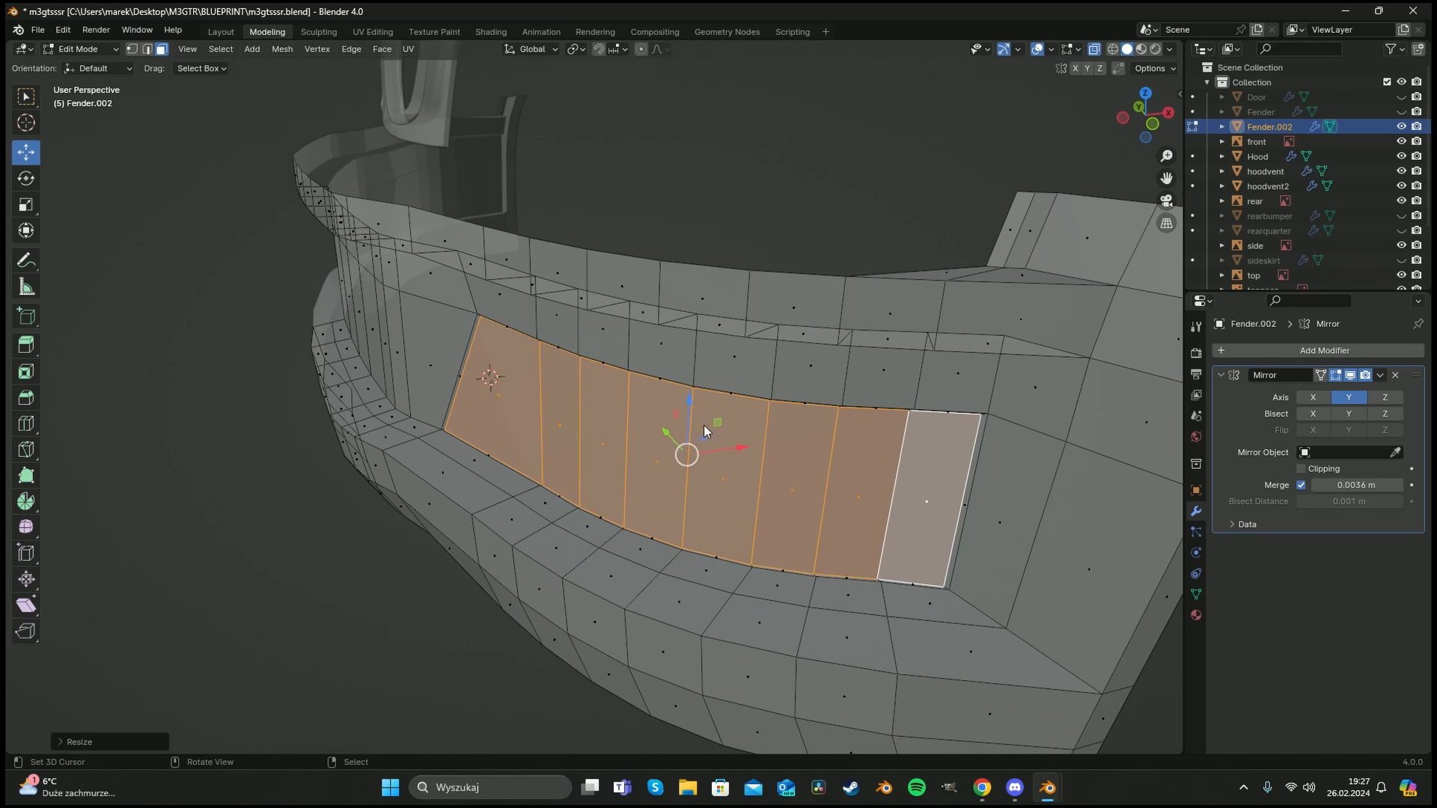
Extrude the scaled face row inward along the X axis to form a recess in the bumper wall.
middle_drag(703, 425, 882, 473)
key(e)
key(x)
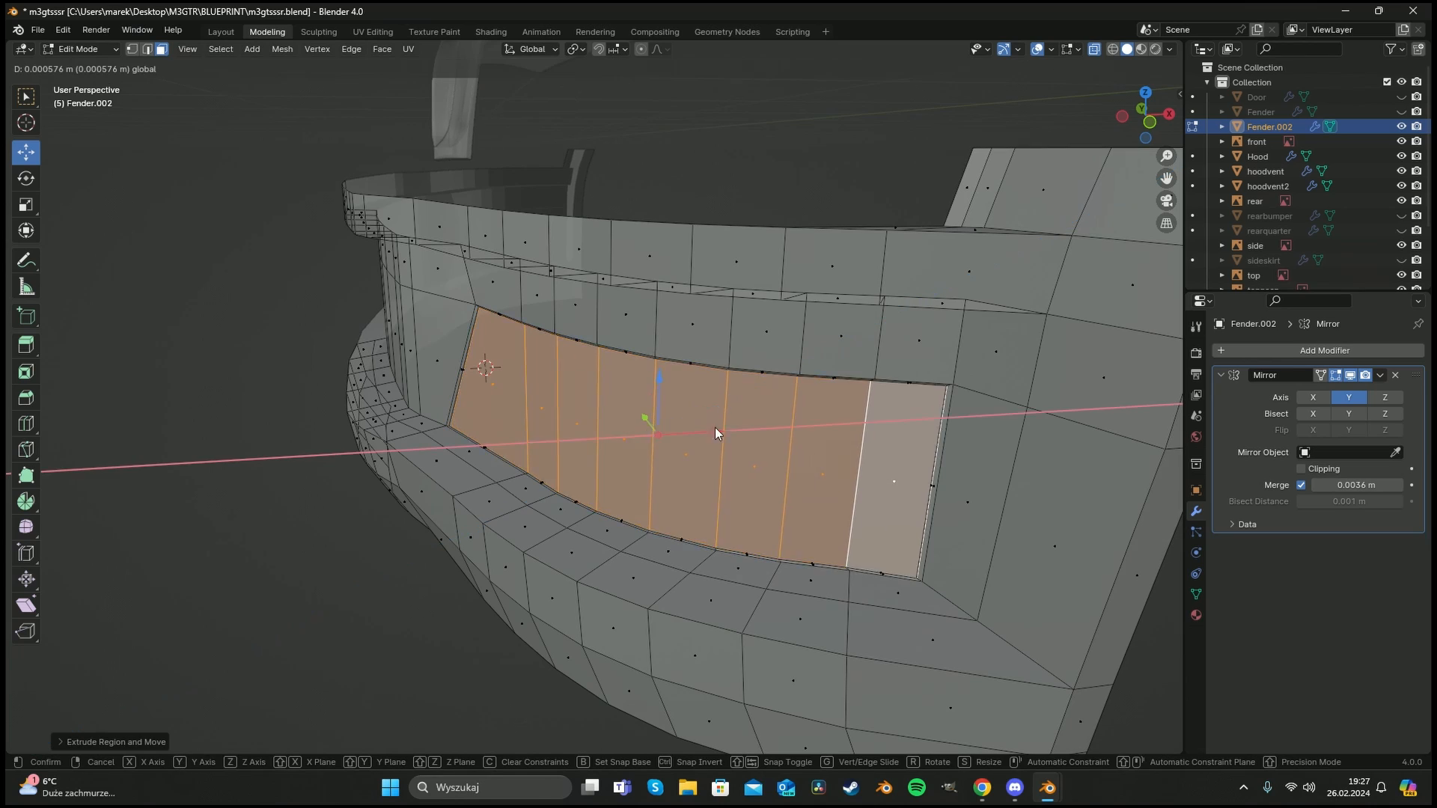
click(734, 406)
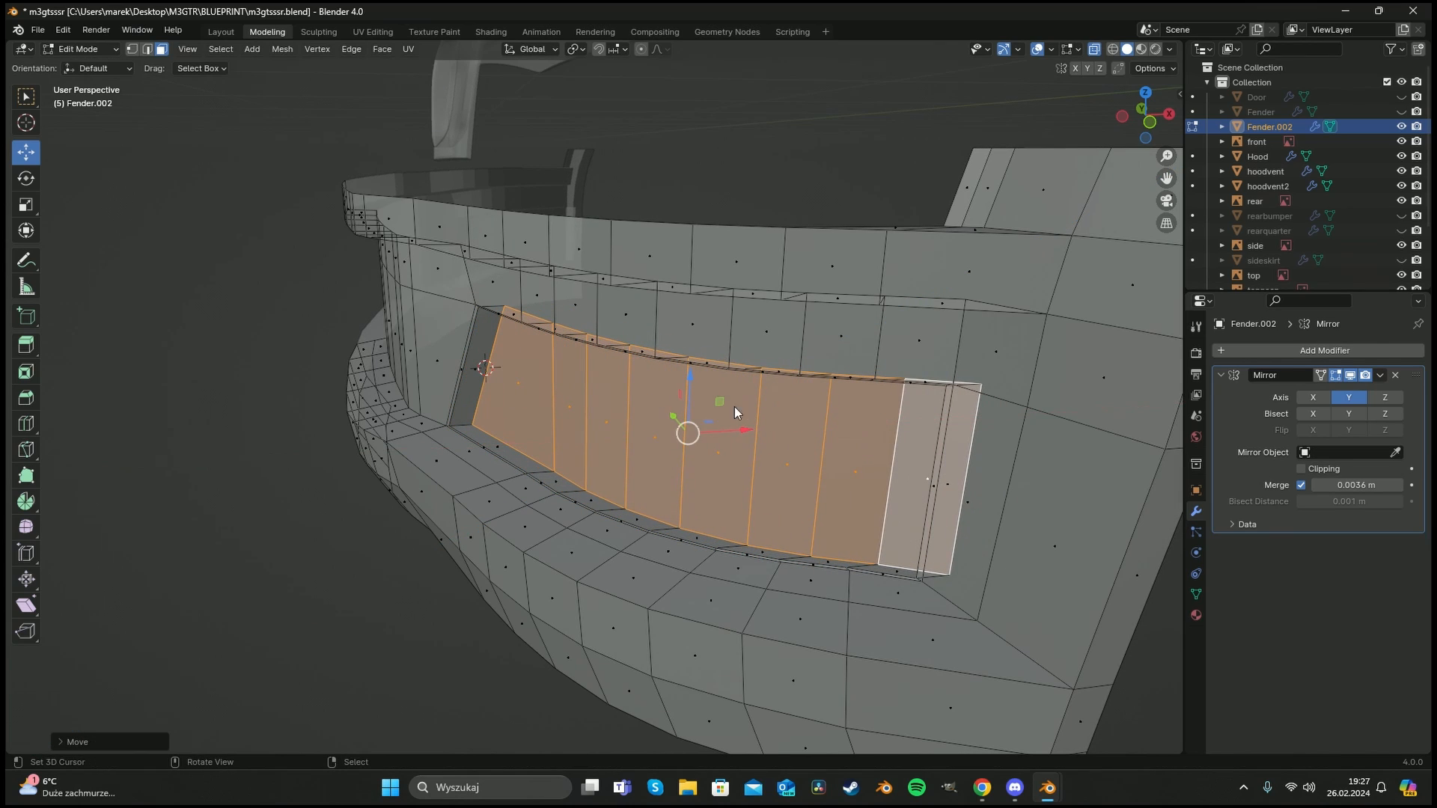
Add a horizontal loop cut across the recessed face row and slide it down to the vent mesh's lower edge.
middle_drag(734, 406, 587, 344)
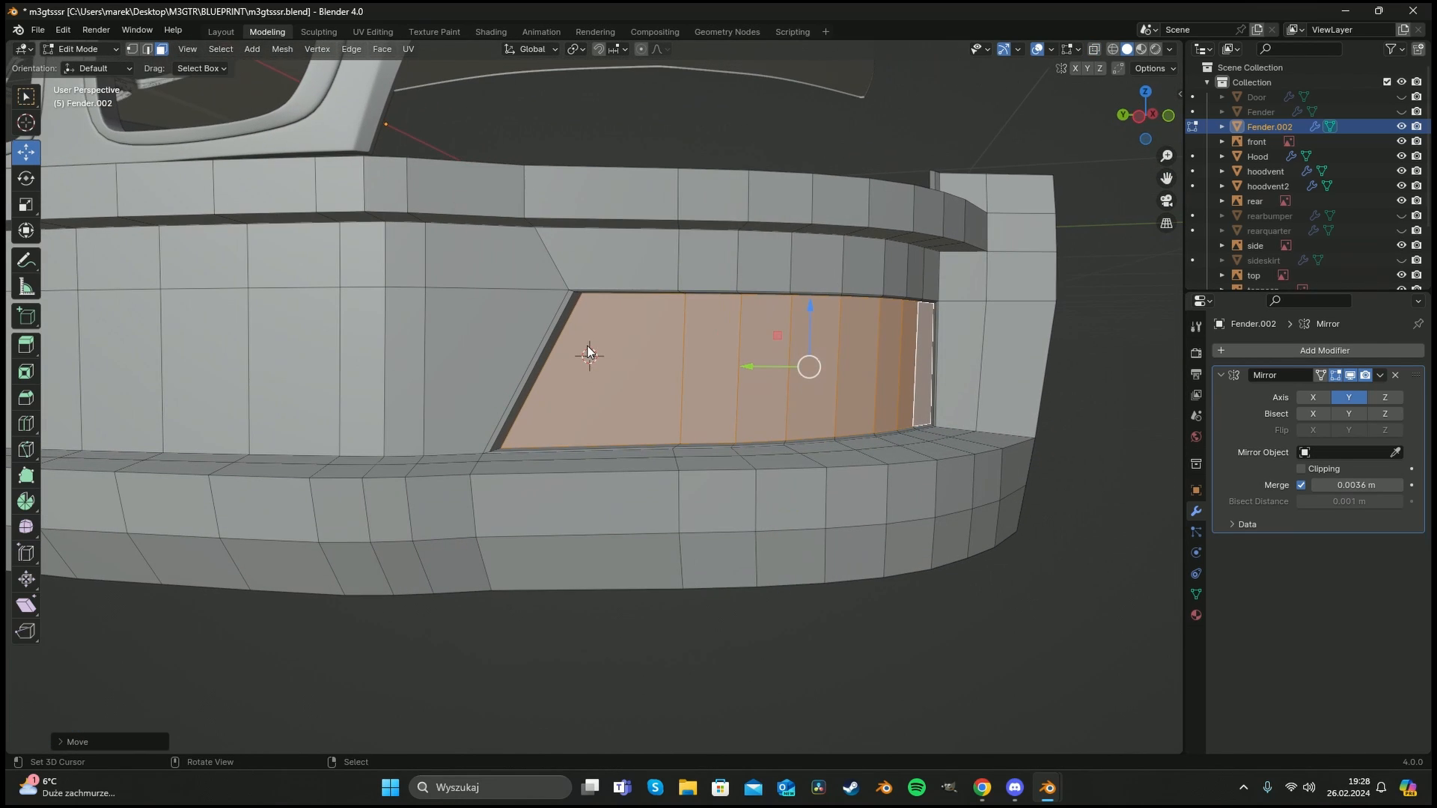
key(KP_1)
key(KP_3)
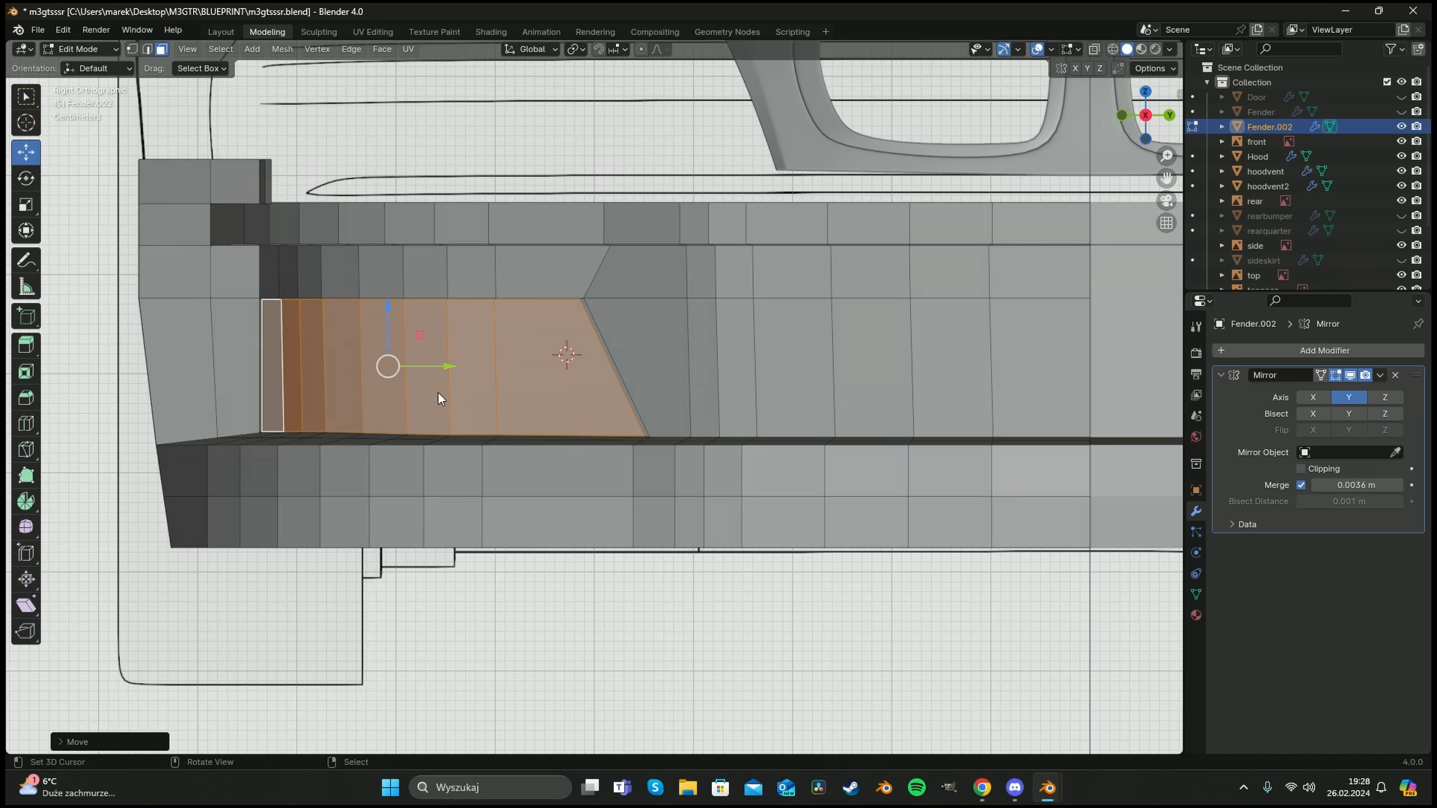
key(ctrl+KP_3)
scroll(740, 366, up, 4)
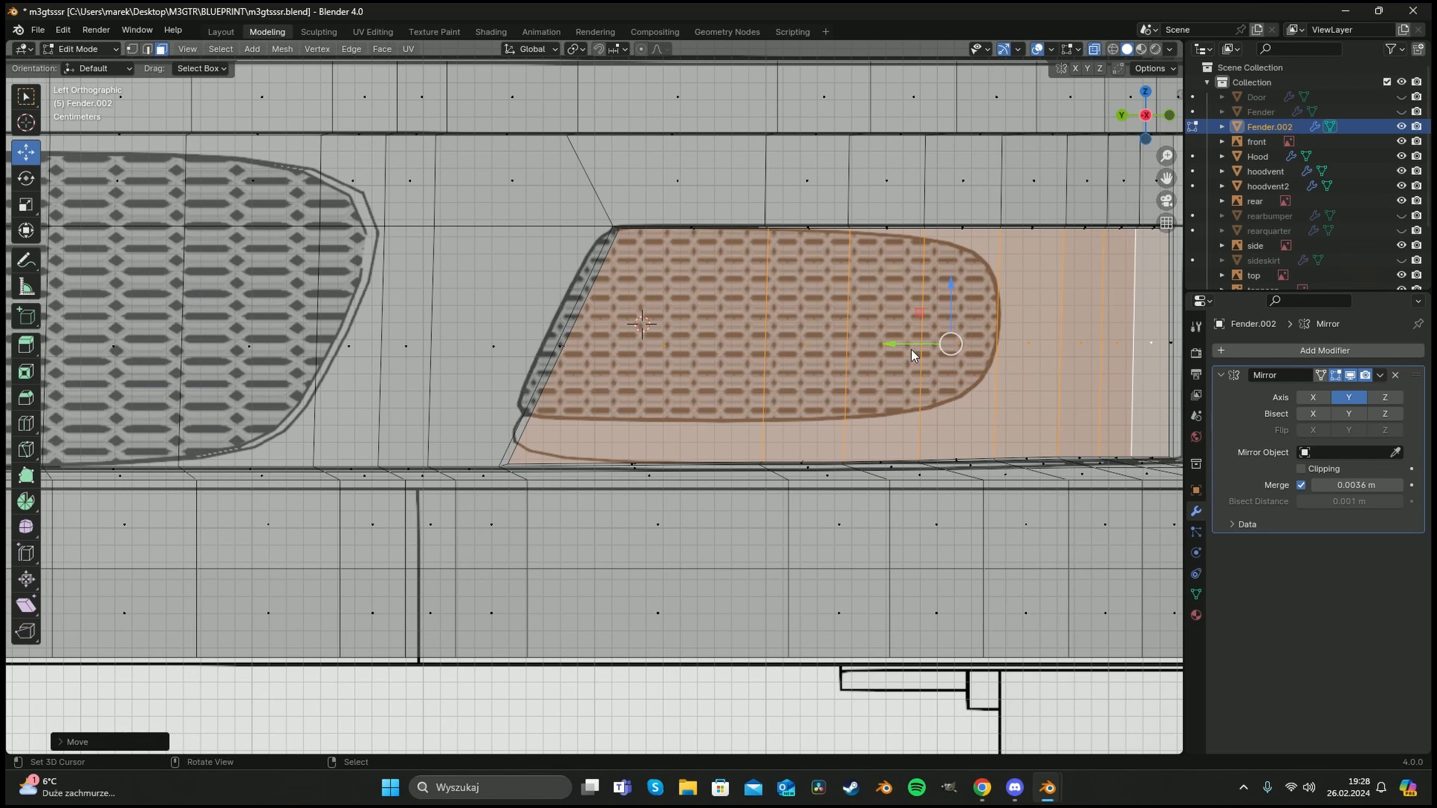
key(a)
key(a)
key(ctrl+r)
click(783, 368)
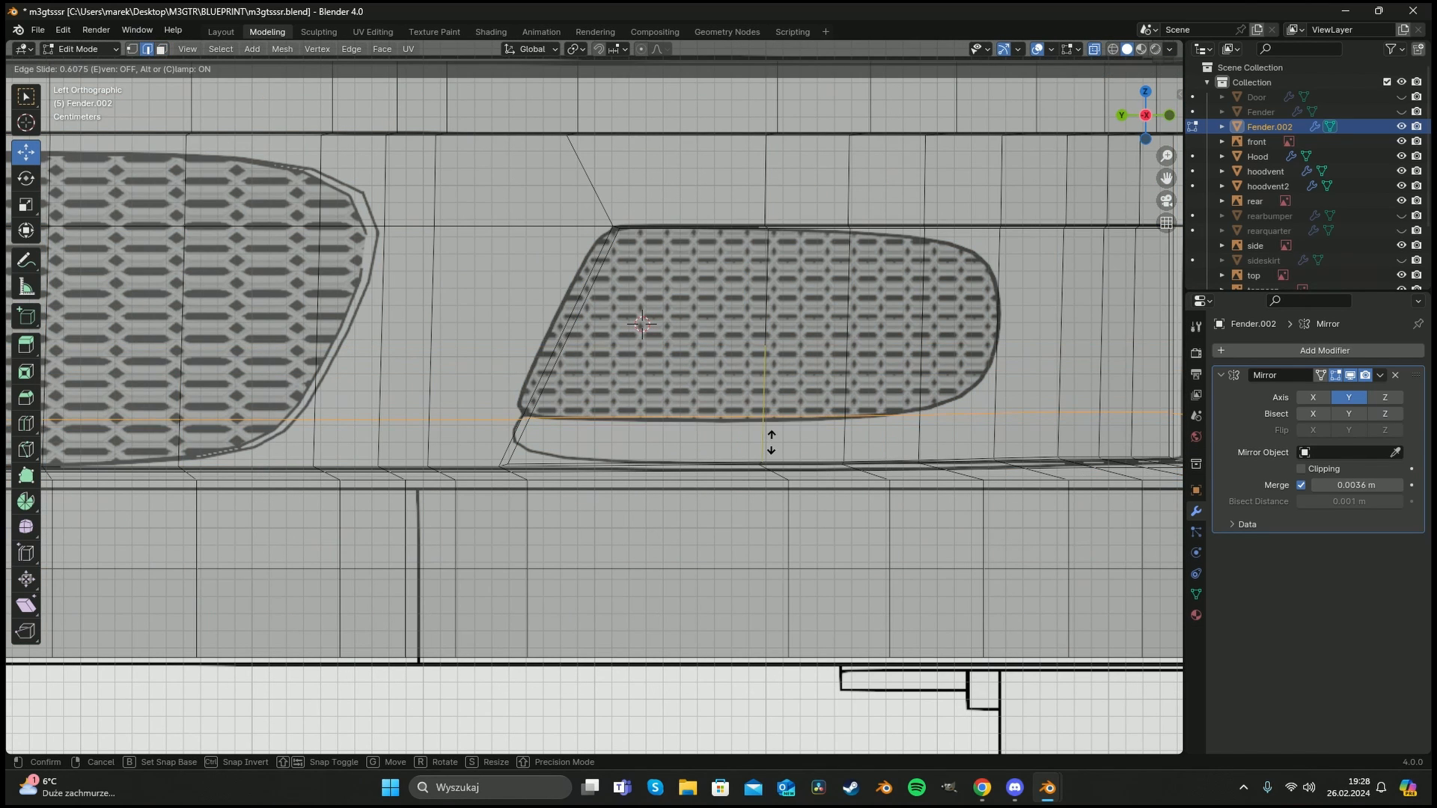
click(775, 439)
key(alt+a)
key(1)
click(988, 418)
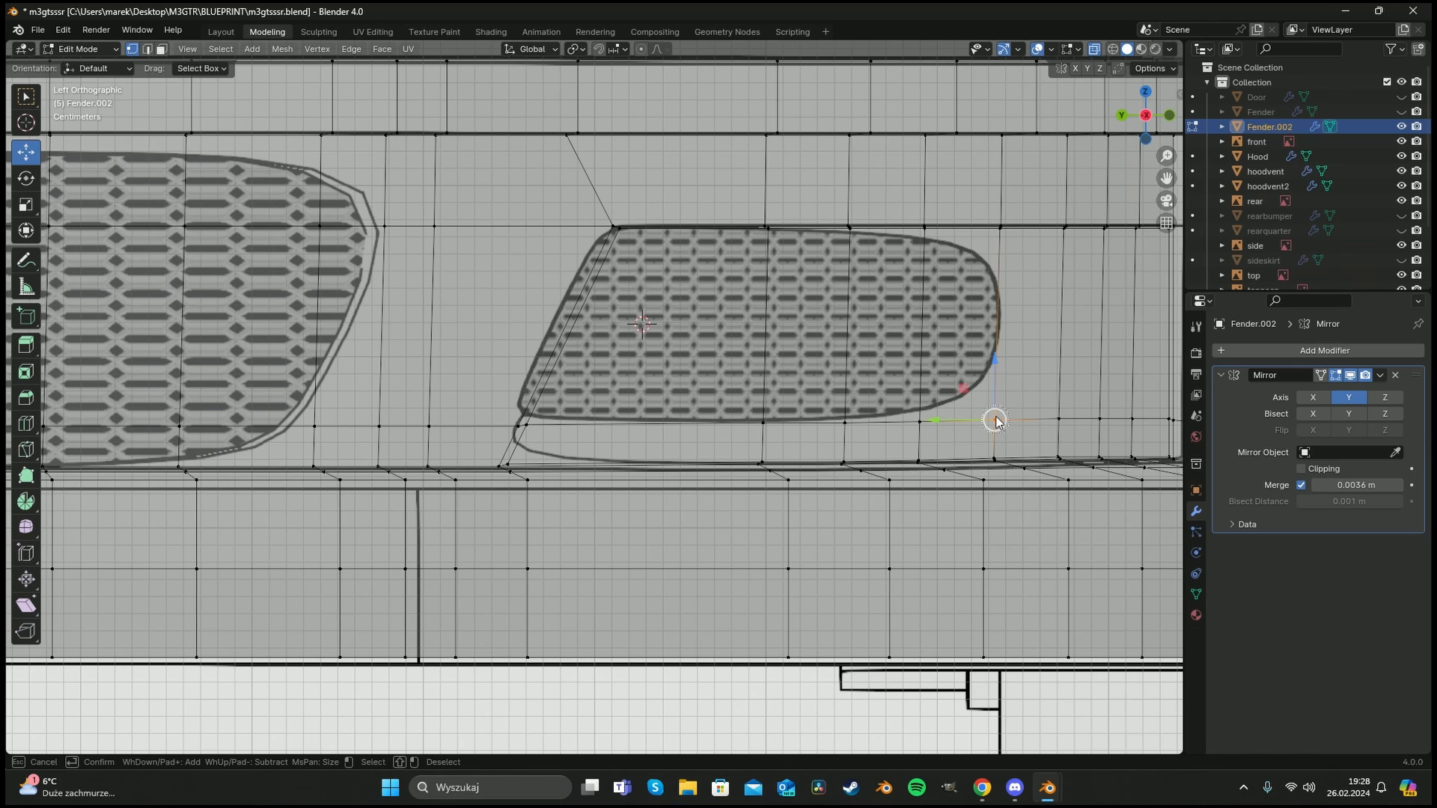
key(shift+v)
click(970, 416)
key(a)
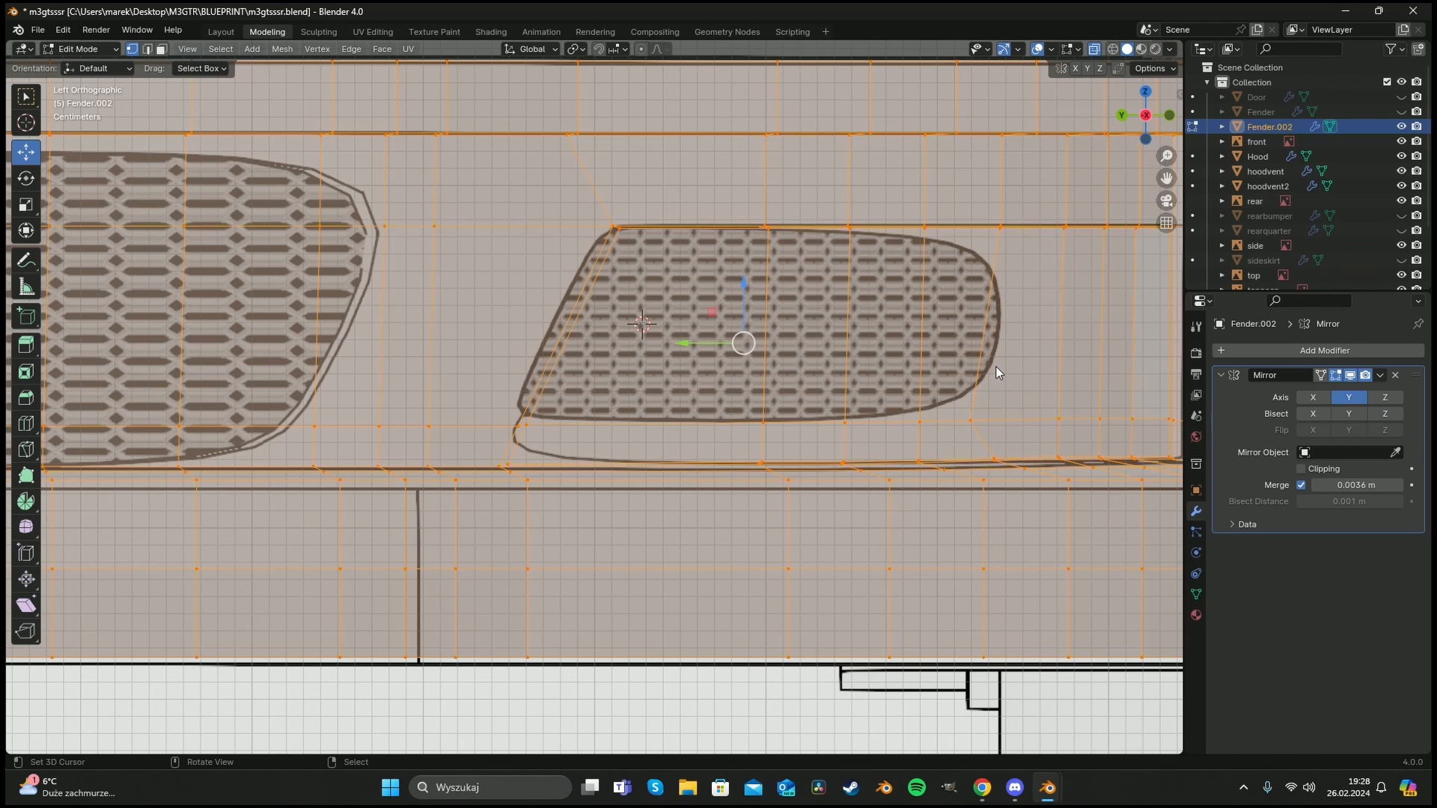
key(alt+a)
click(996, 365)
key(a)
key(alt+a)
key(a)
key(alt+a)
Move the middle vertices of the side vent's slanted edge about 0.008 m along the Y axis towards the central grille.
scroll(677, 350, down, 1)
scroll(676, 351, down, 2)
click(529, 353)
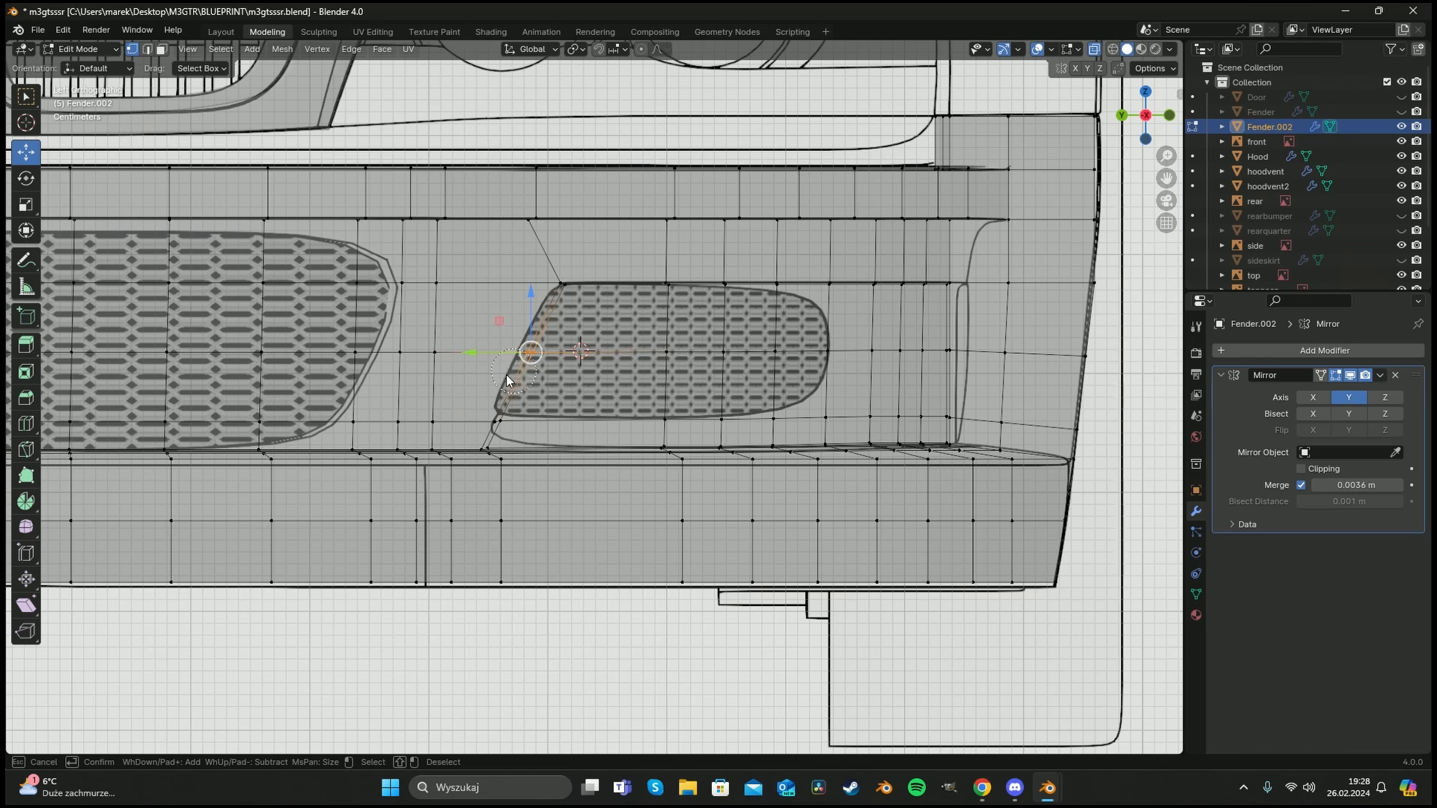
drag(466, 349, 456, 347)
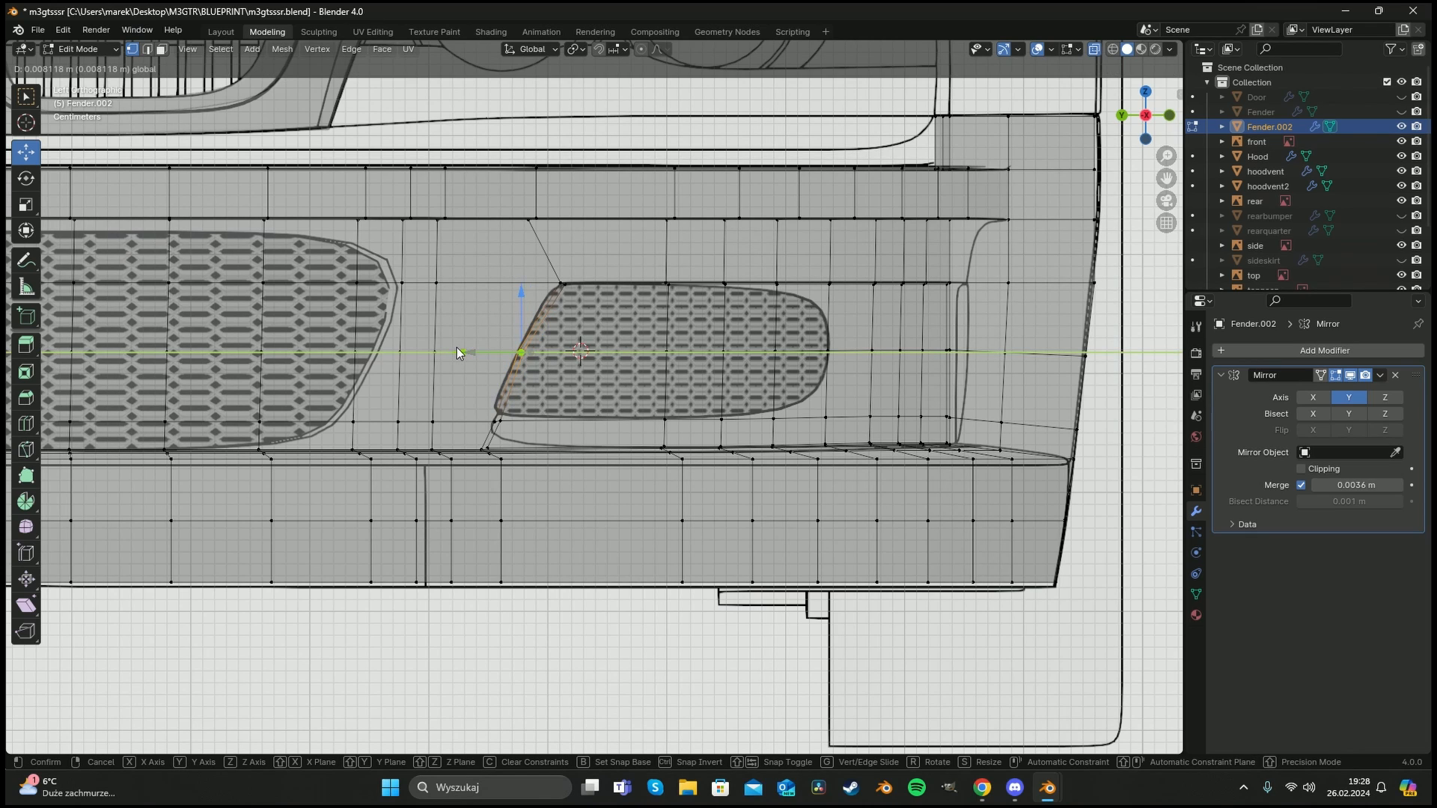
key(a)
key(alt+a)
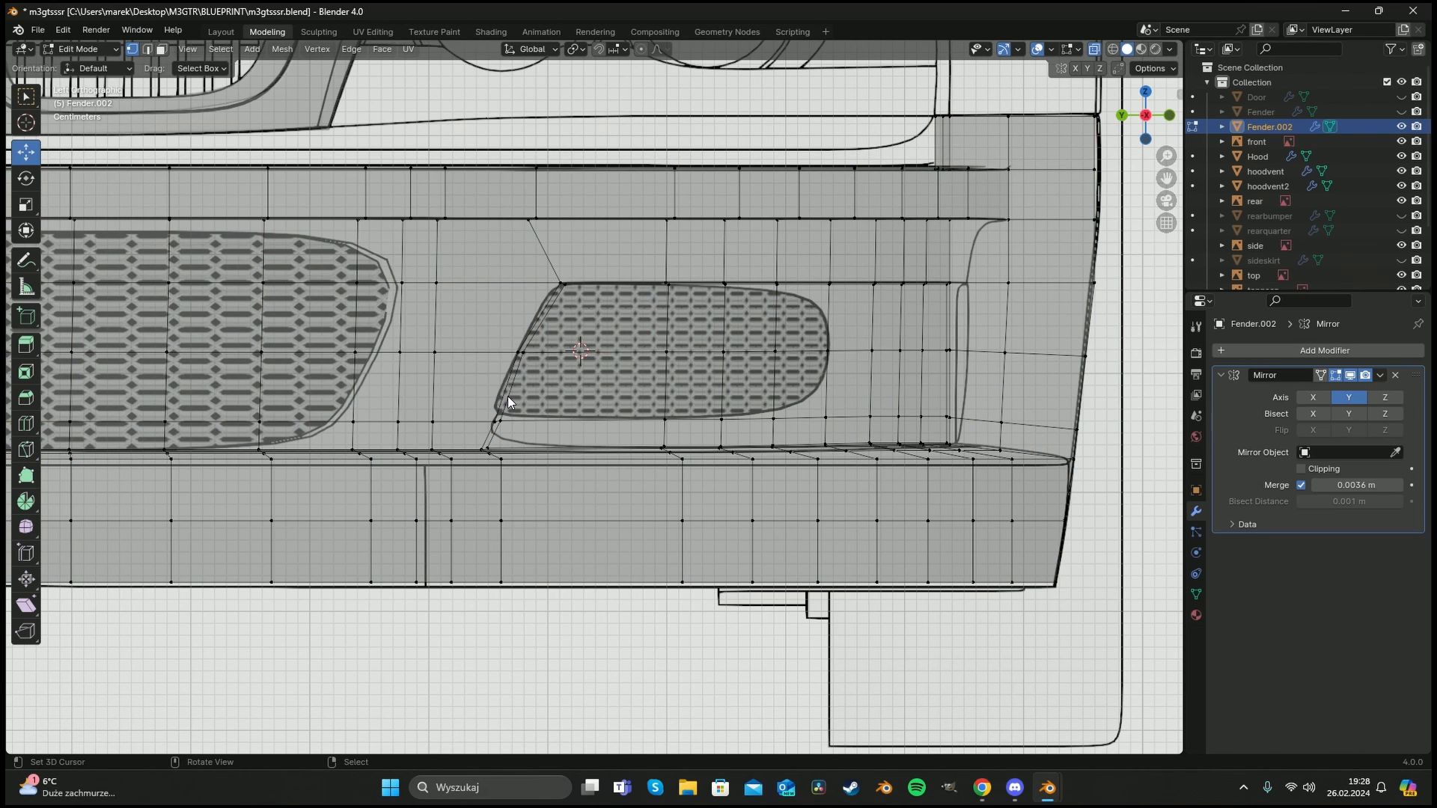
Slide the recessed face's lower outer corner vertex onto the rounded corner of the vent mesh.
click(824, 414)
key(shift+v)
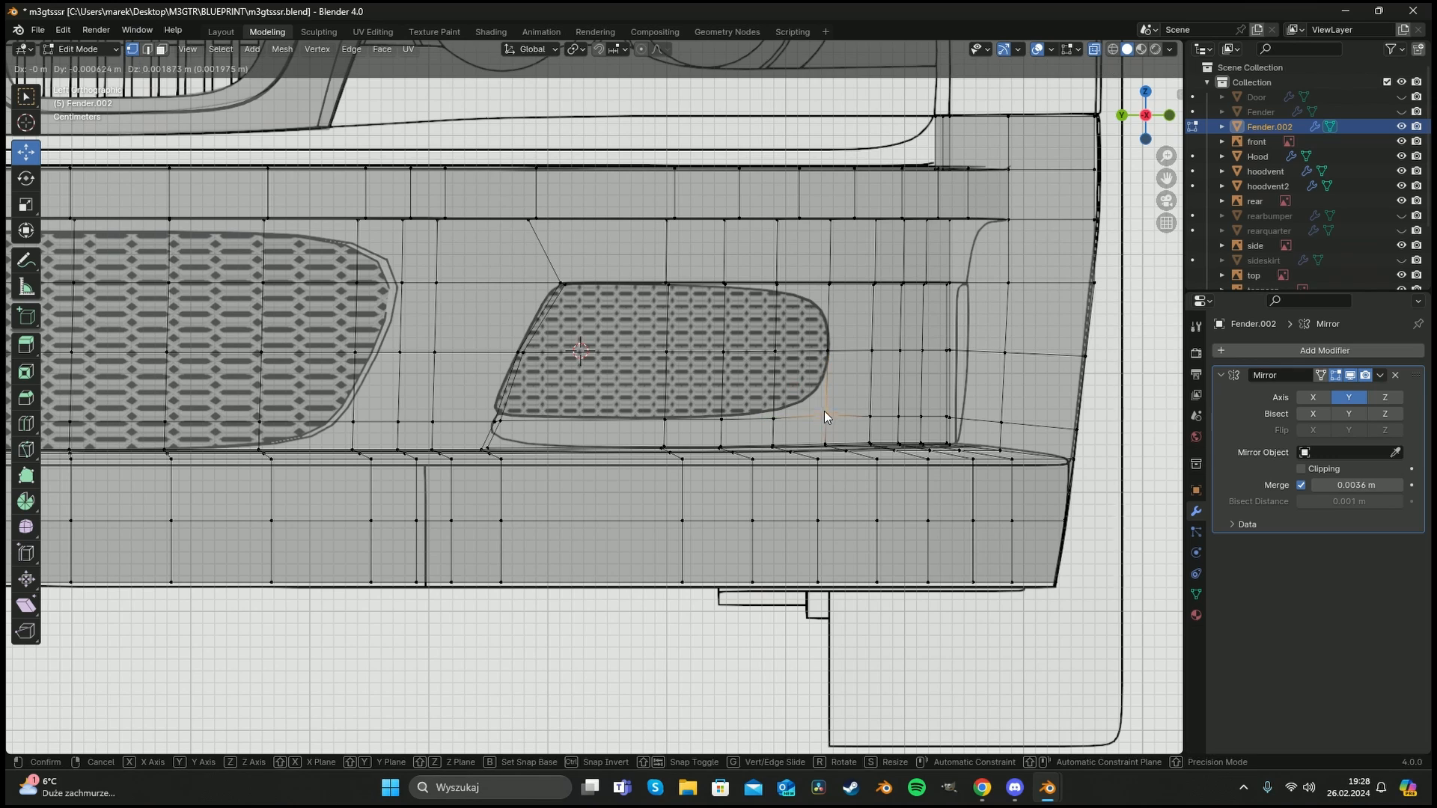
click(828, 389)
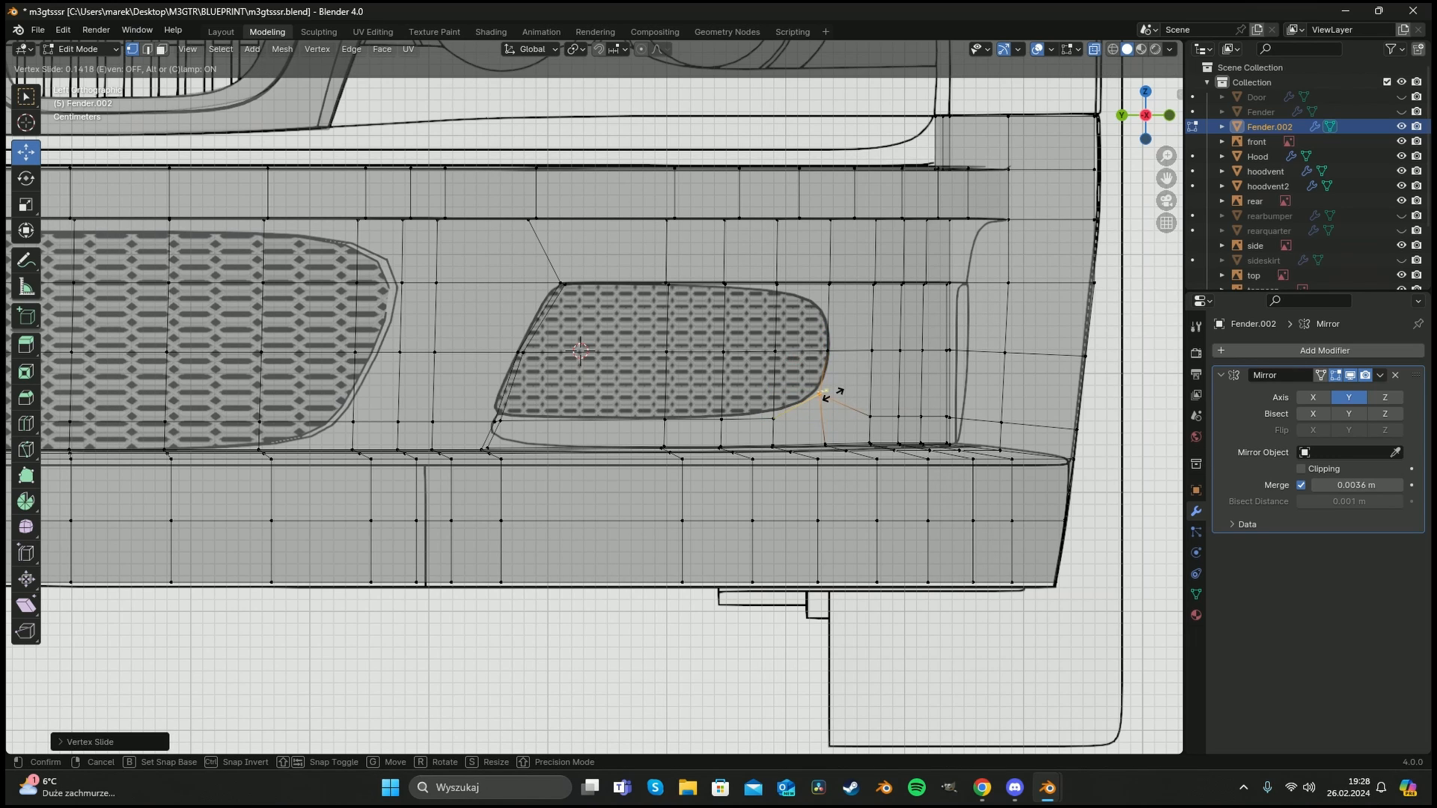
key(a)
key(alt+a)
middle_drag(836, 323, 828, 279)
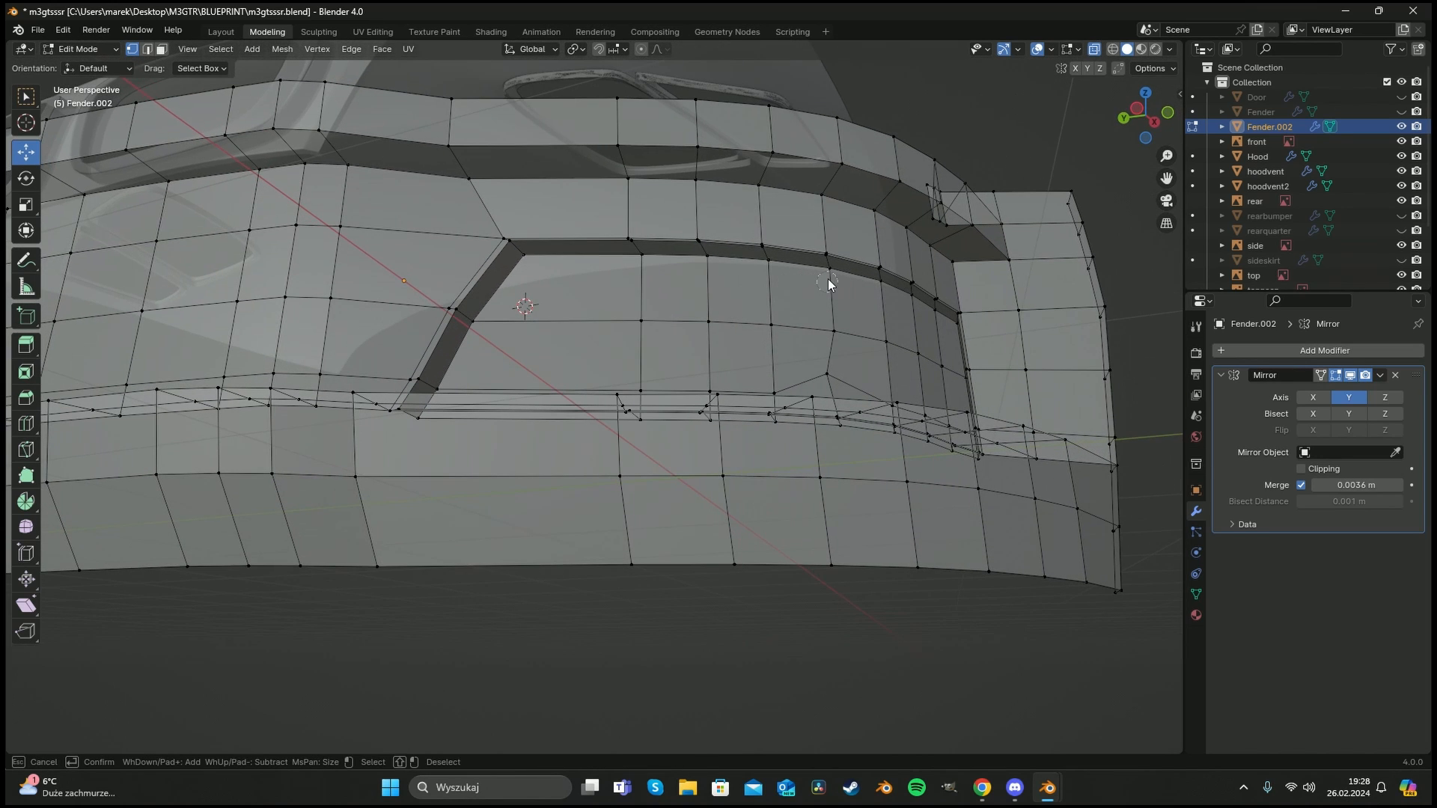
click(829, 268)
scroll(838, 281, up, 2)
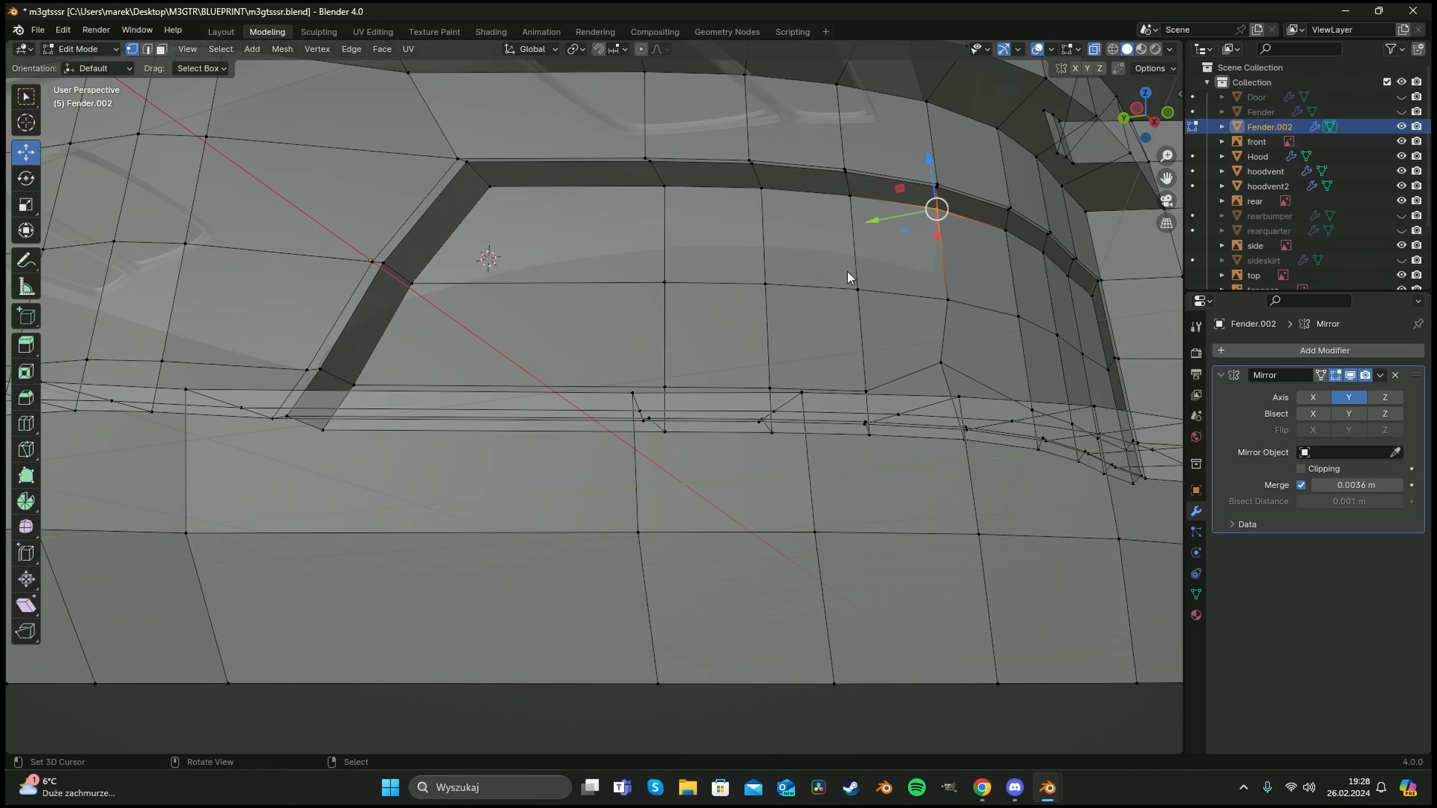
key(alt+a)
key(ctrl+r)
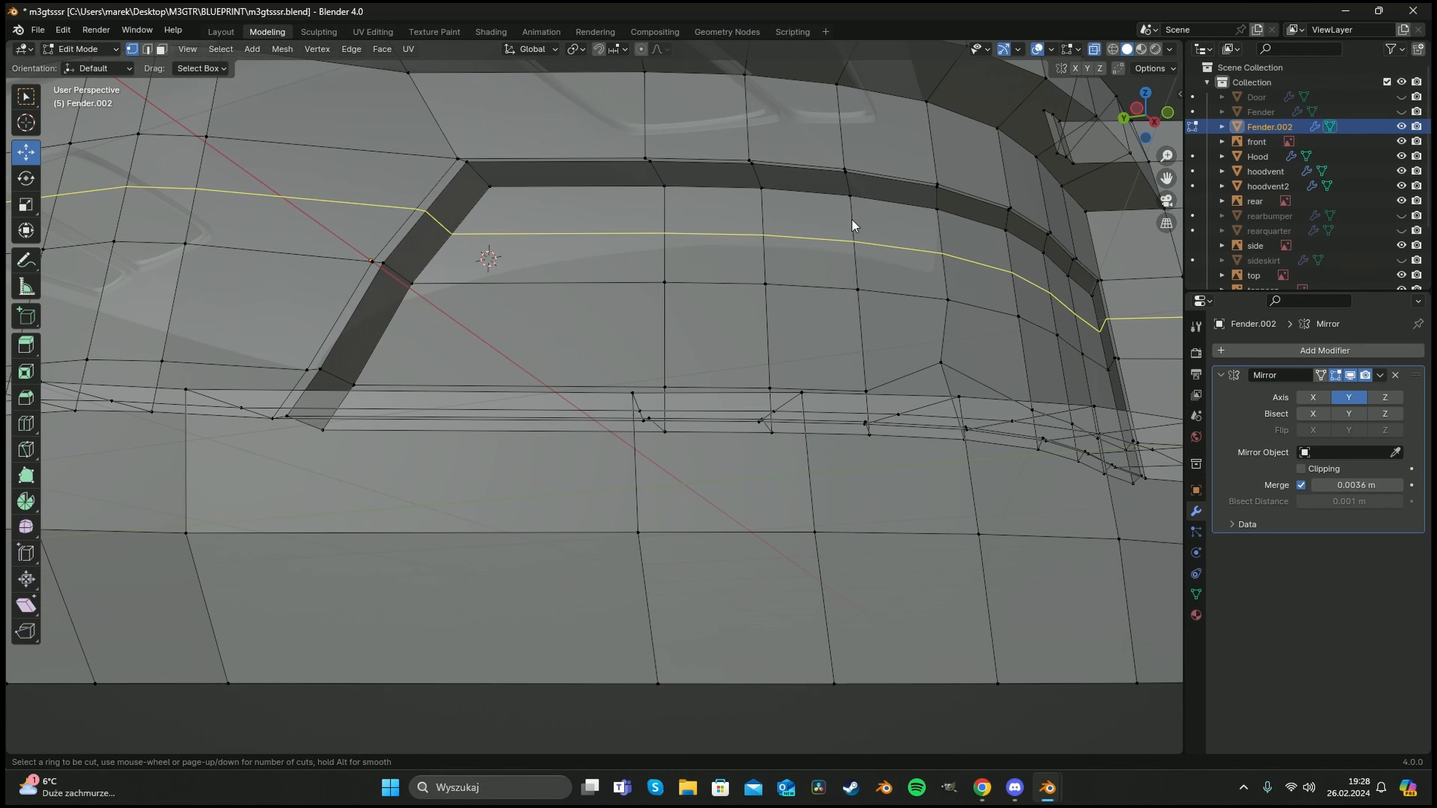
right_click(867, 230)
middle_drag(827, 267, 847, 247)
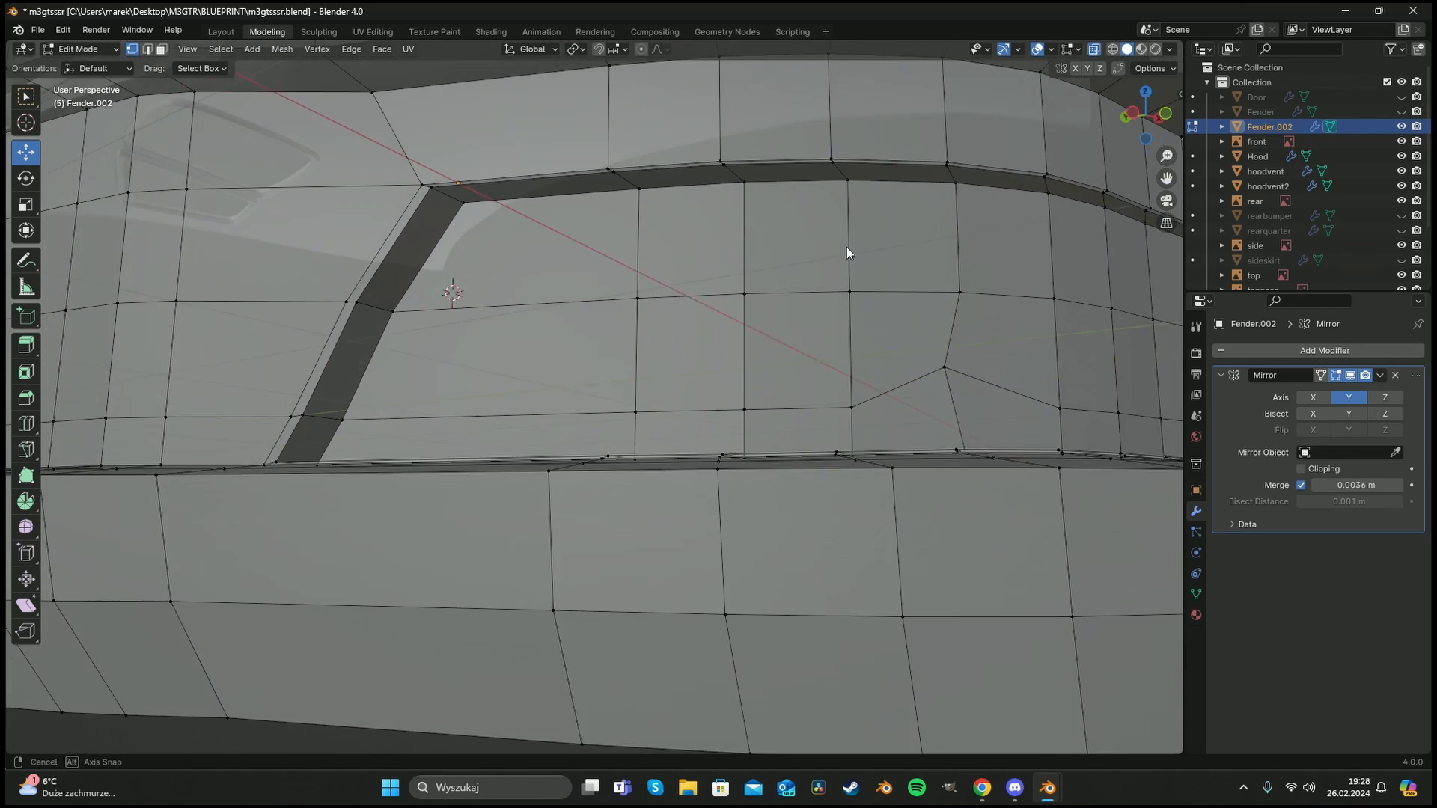
scroll(851, 256, down, 2)
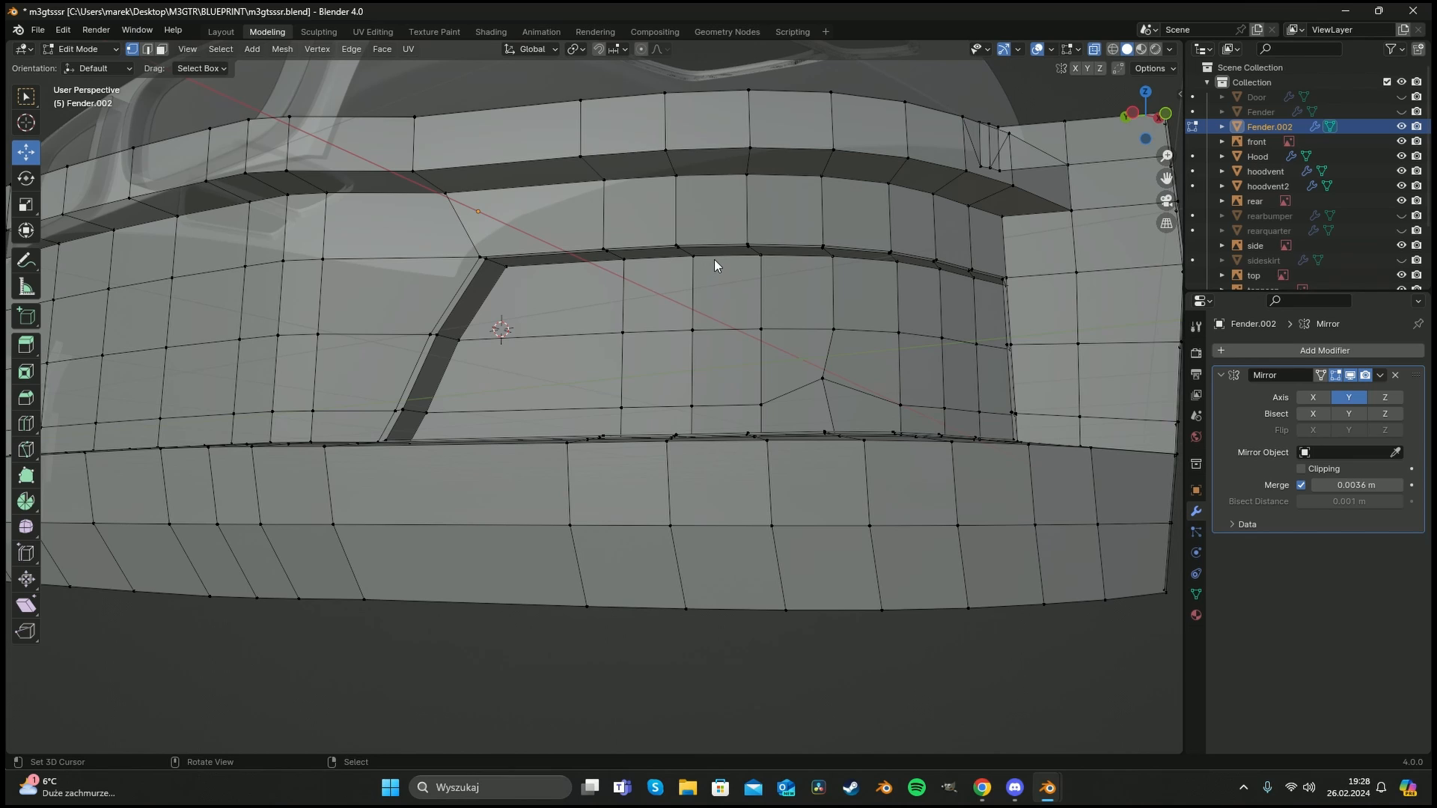
Undo the slide of the lower corner vertex on the side vent's recessed face.
key(ctrl+z)
key(ctrl+z)
key(ctrl+z)
key(ctrl+z)
key(ctrl+z)
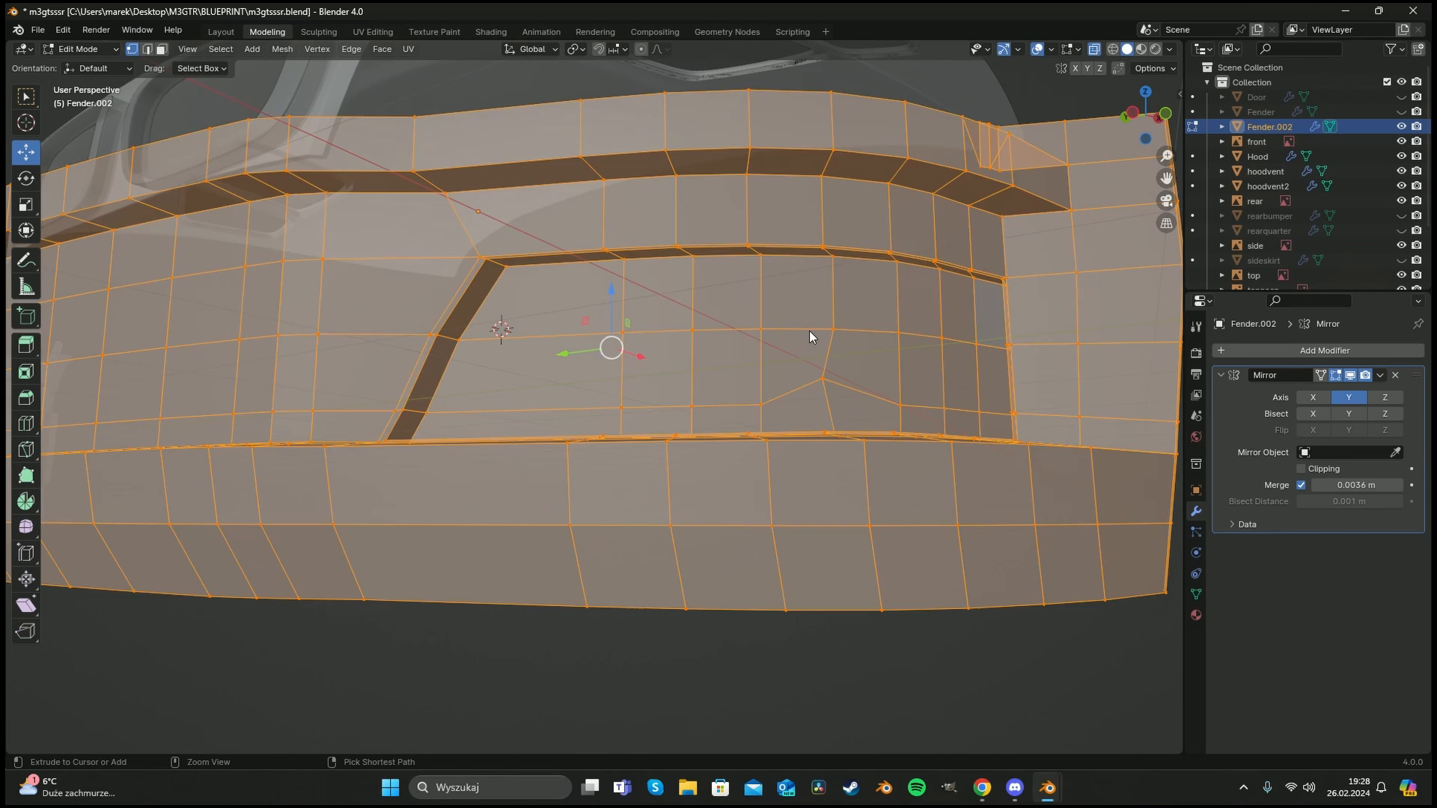
key(ctrl+z)
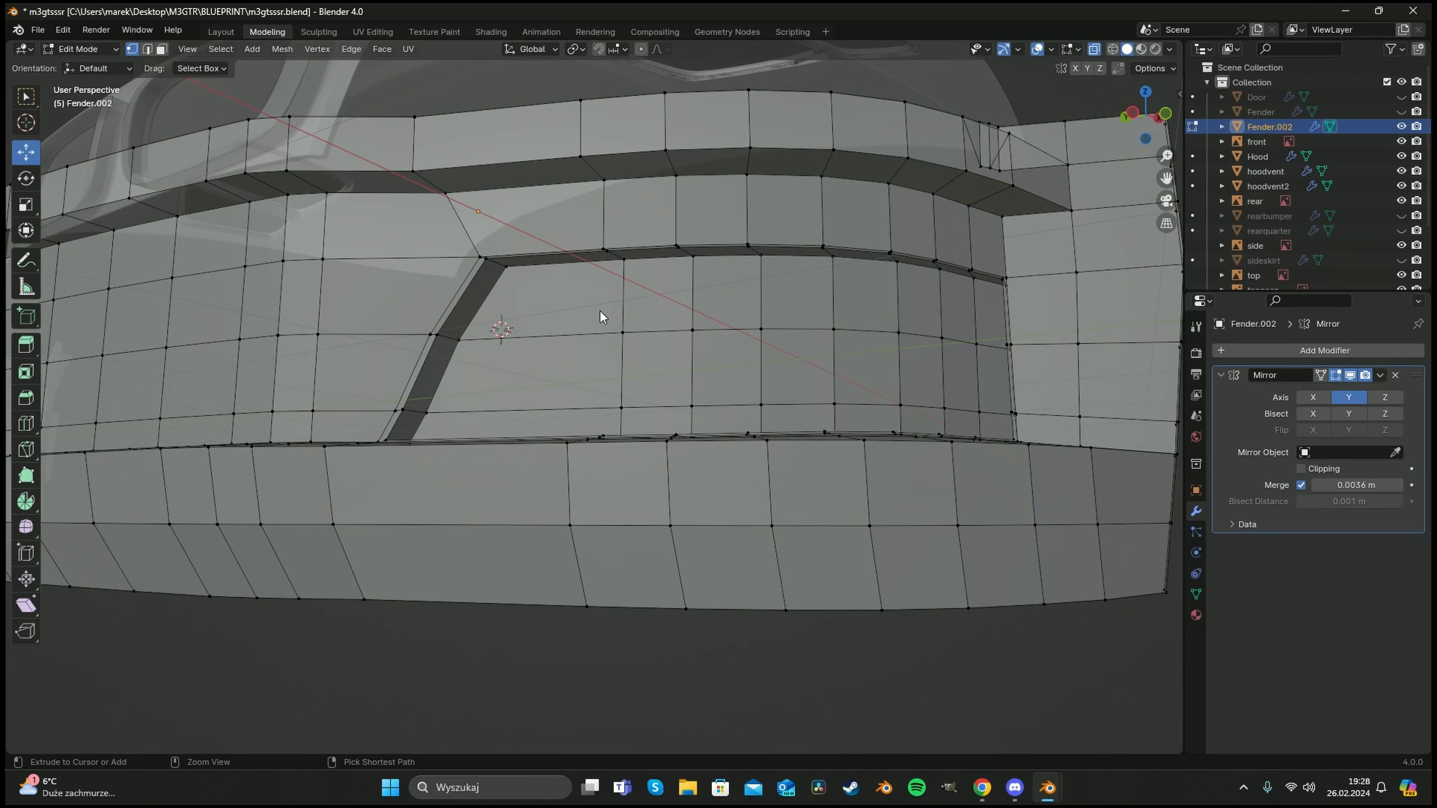
Extrude the two-by-four block of recessed faces covering the vent mesh in place and scale it down slightly.
mouse_move(599, 312)
middle_down()
mouse_move(641, 310)
mouse_move(595, 292)
middle_up()
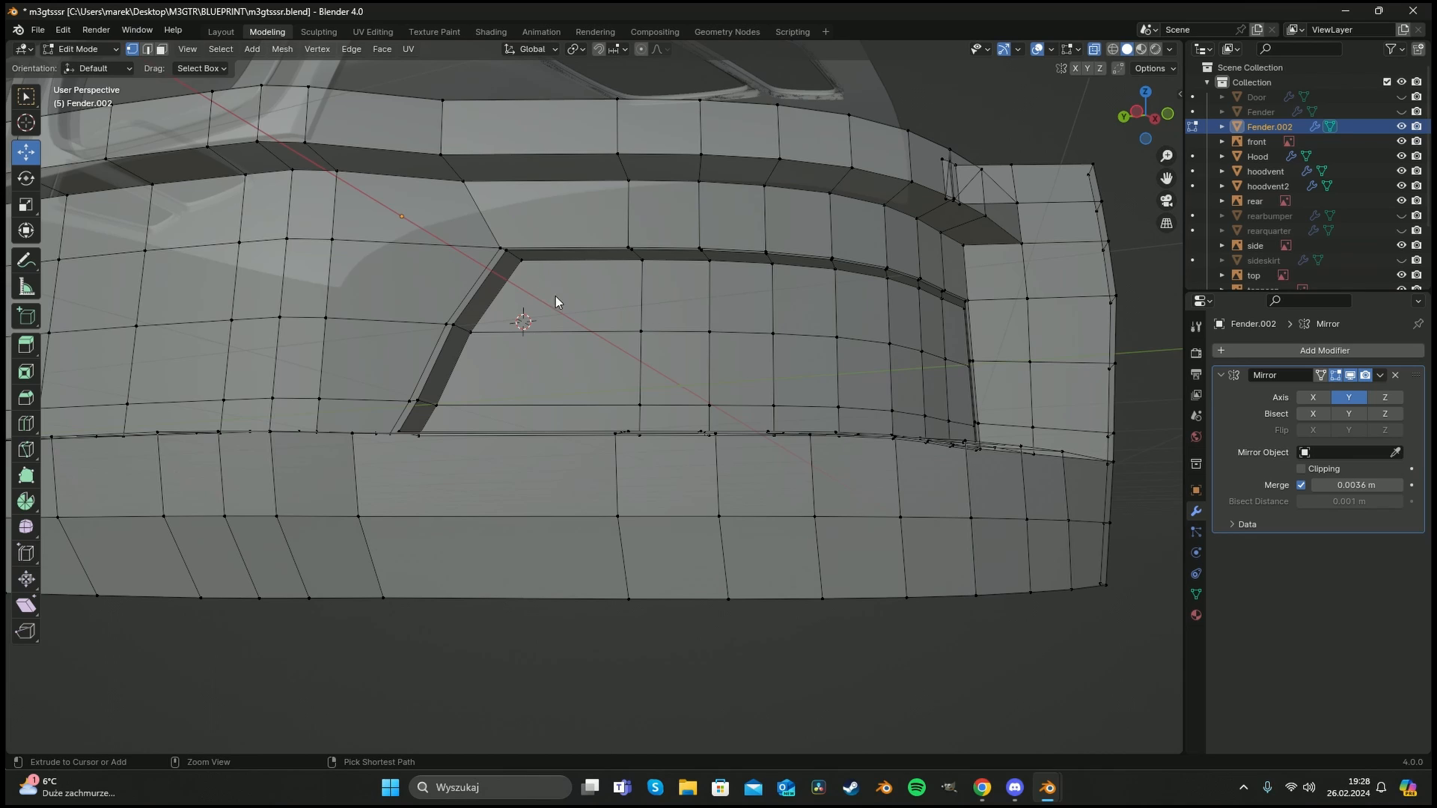
key(2)
key(3)
click(569, 292)
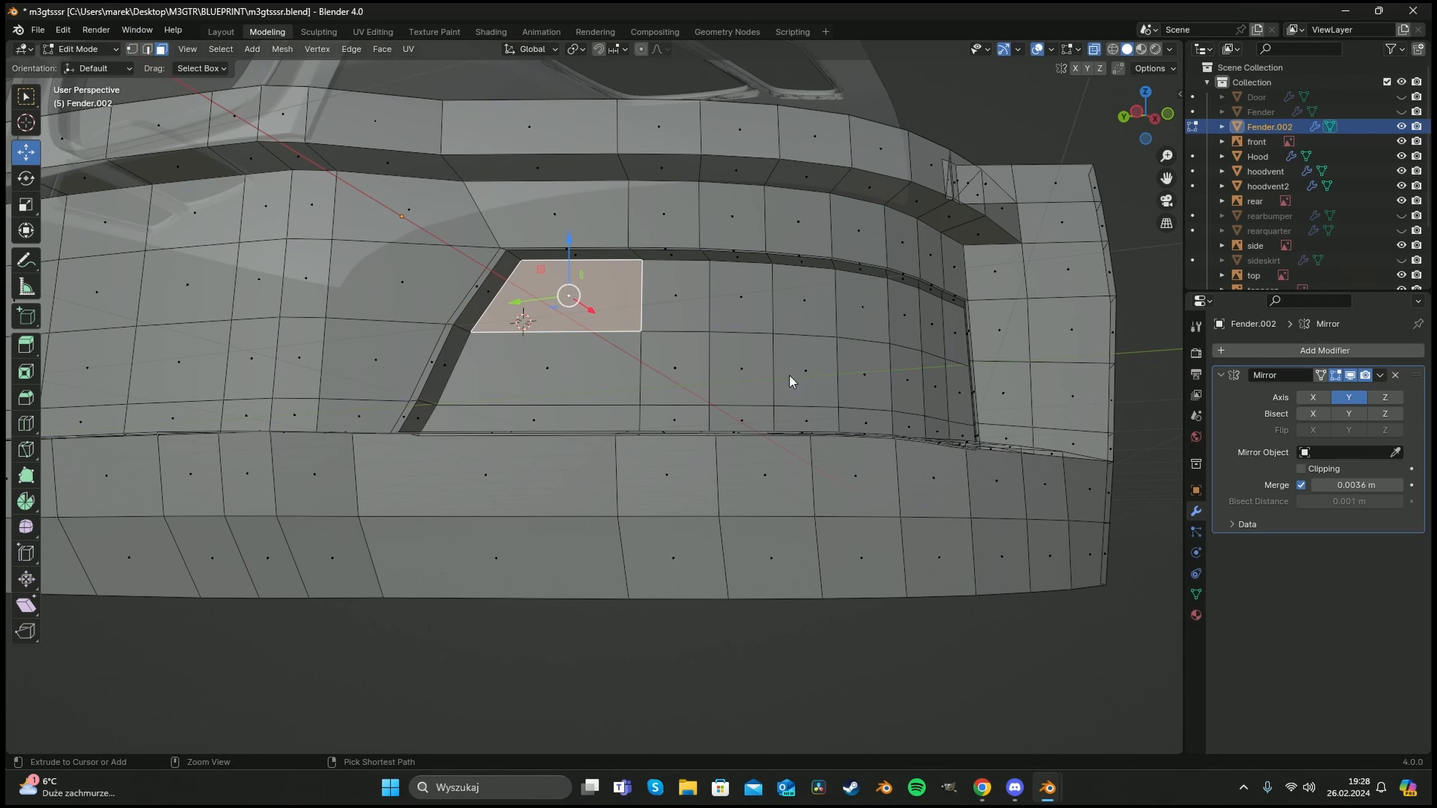
ctrl+click(805, 376)
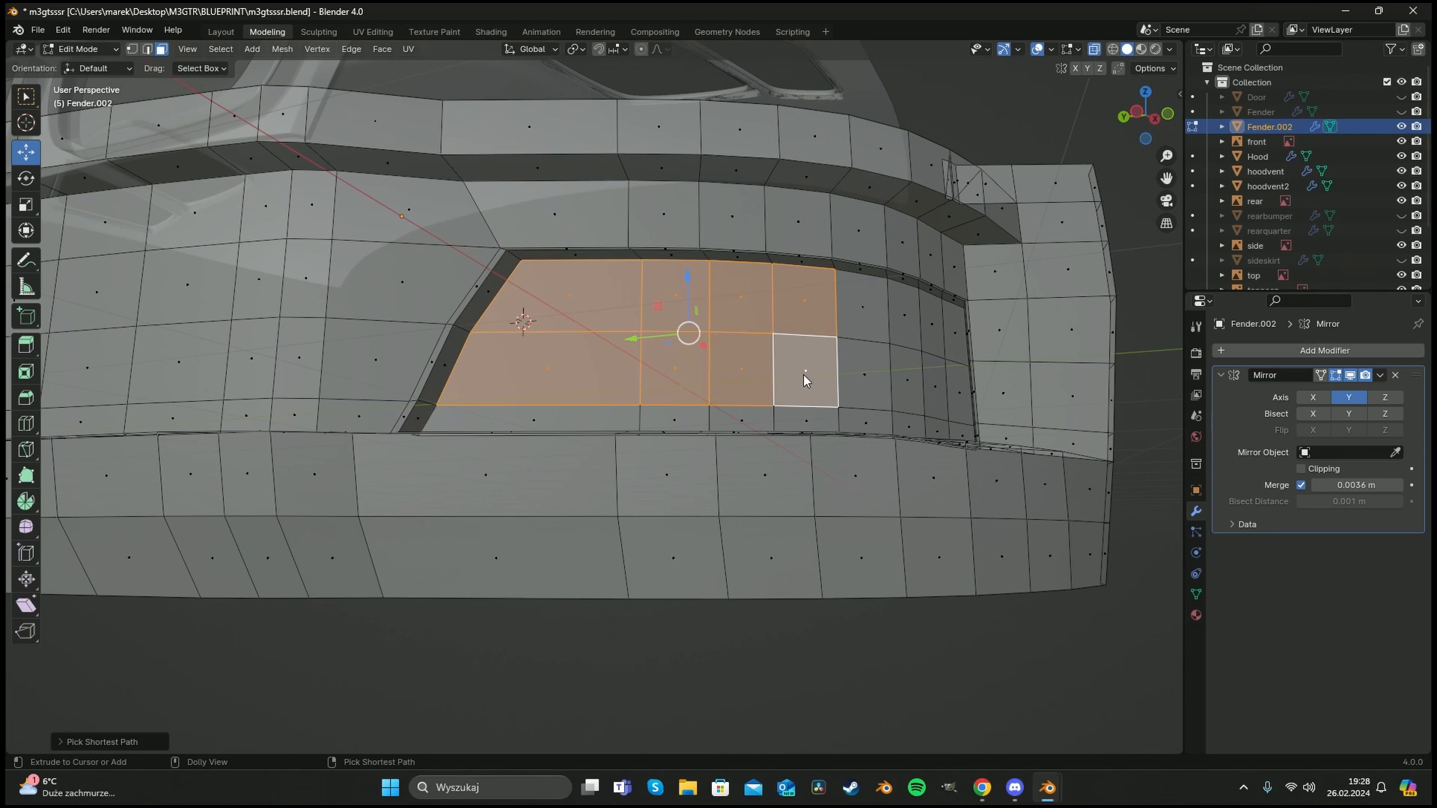
alt+middle_drag(729, 401, 655, 378)
scroll(771, 387, up, 1)
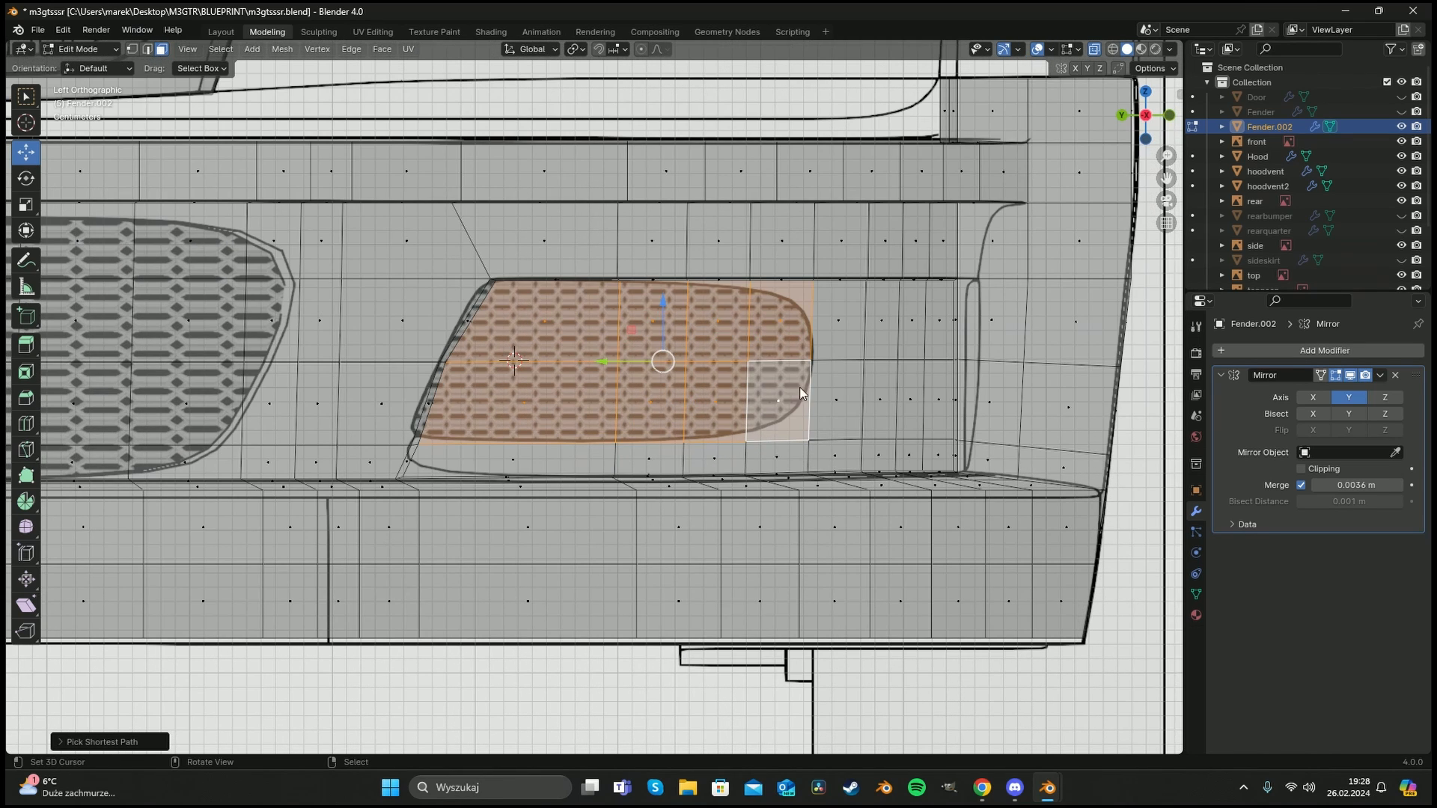
key(e)
right_click(976, 404)
key(s)
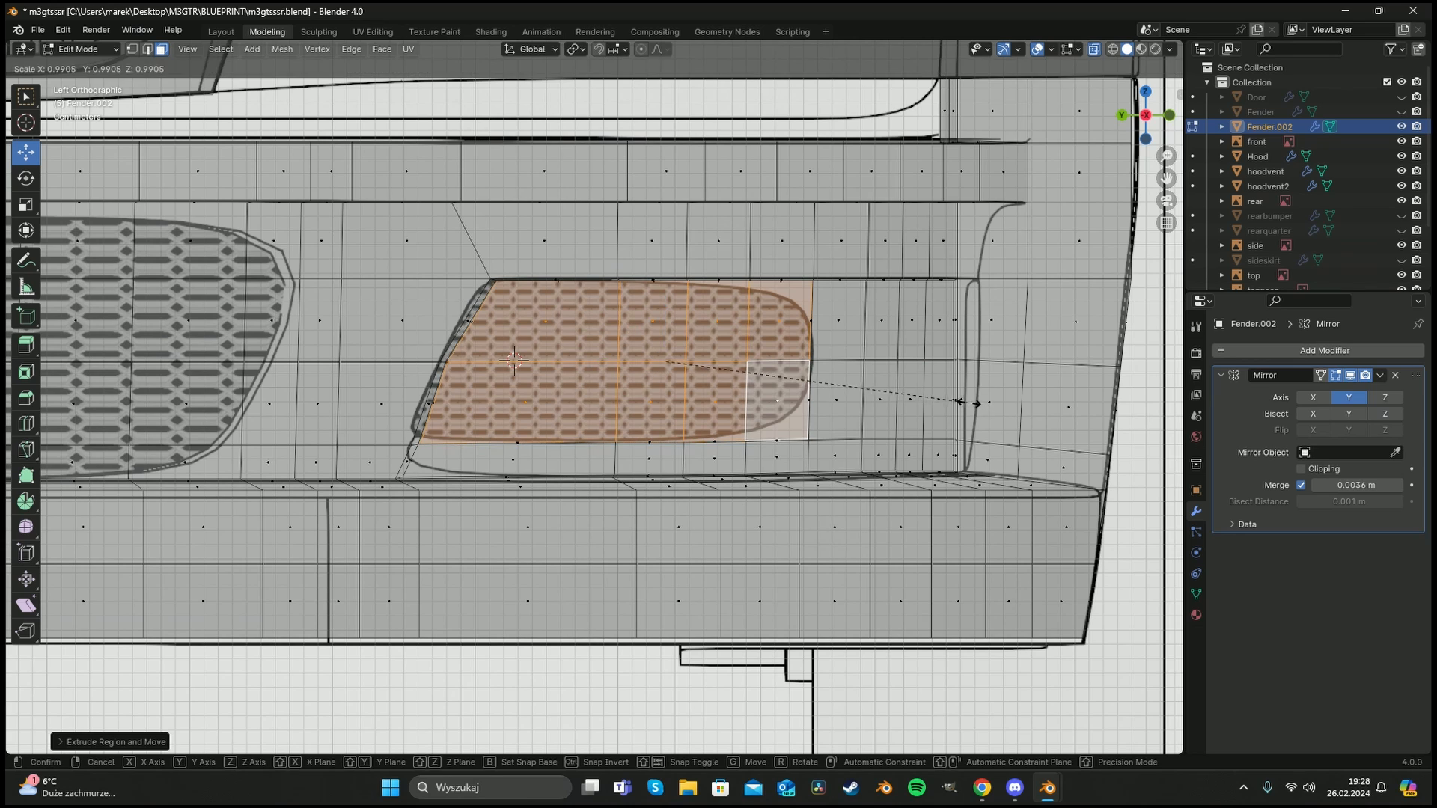
click(901, 392)
scroll(874, 375, up, 2)
scroll(874, 375, up, 1)
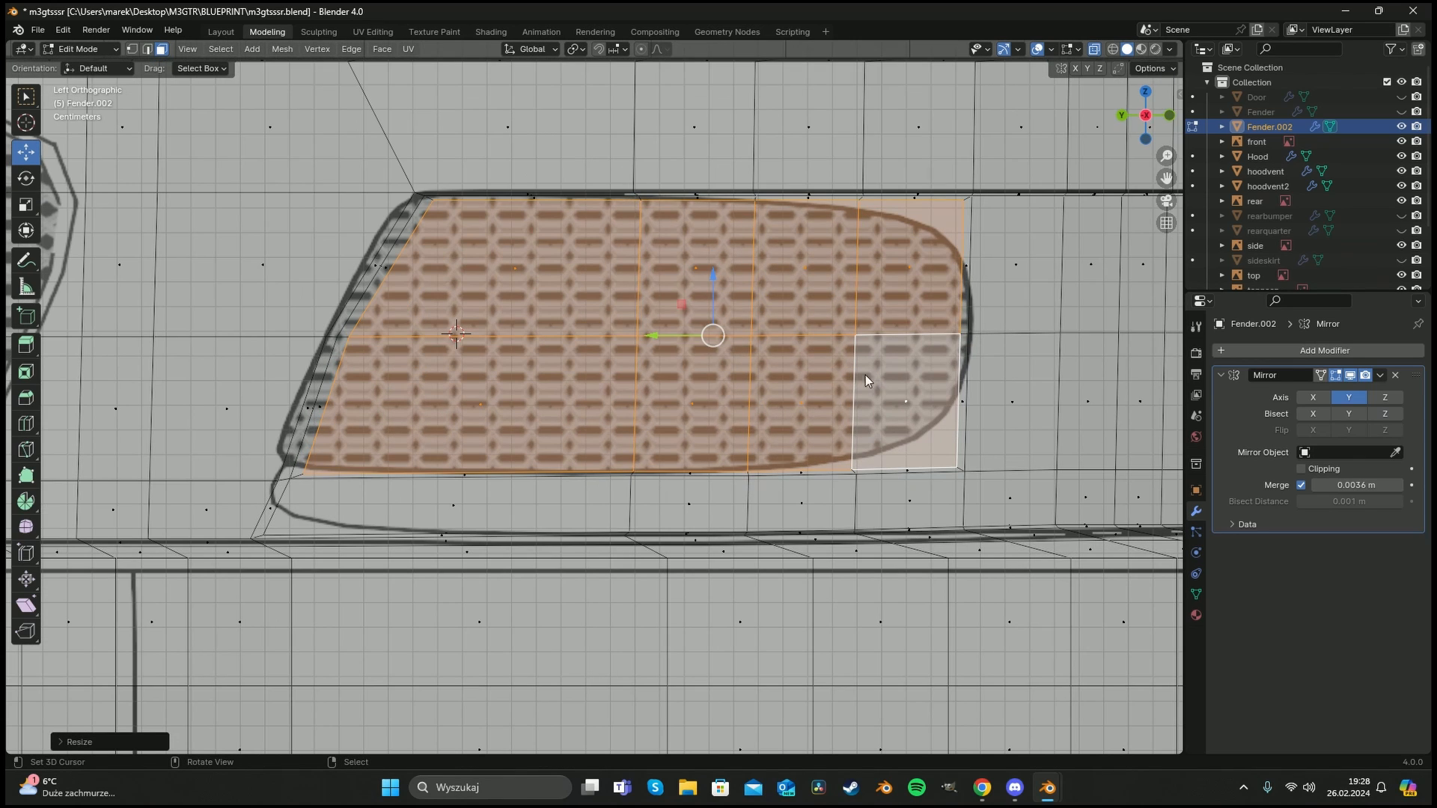
Slide the lower outer corner vertex of the scaled face block inward and up onto the vent mesh's rounded outline.
key(1)
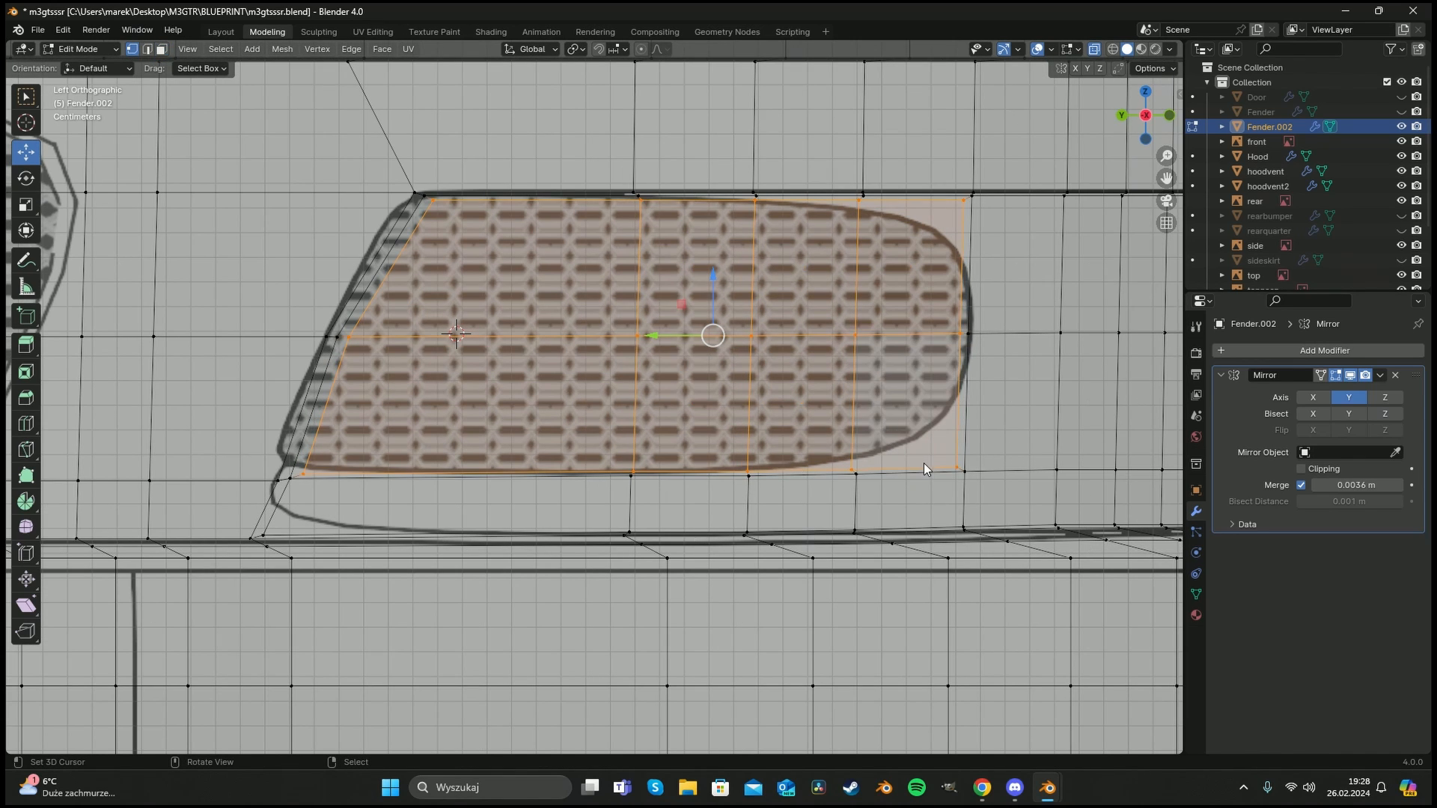
key(alt+a)
key(c)
click(952, 461)
key(Escape)
key(g)
key(g)
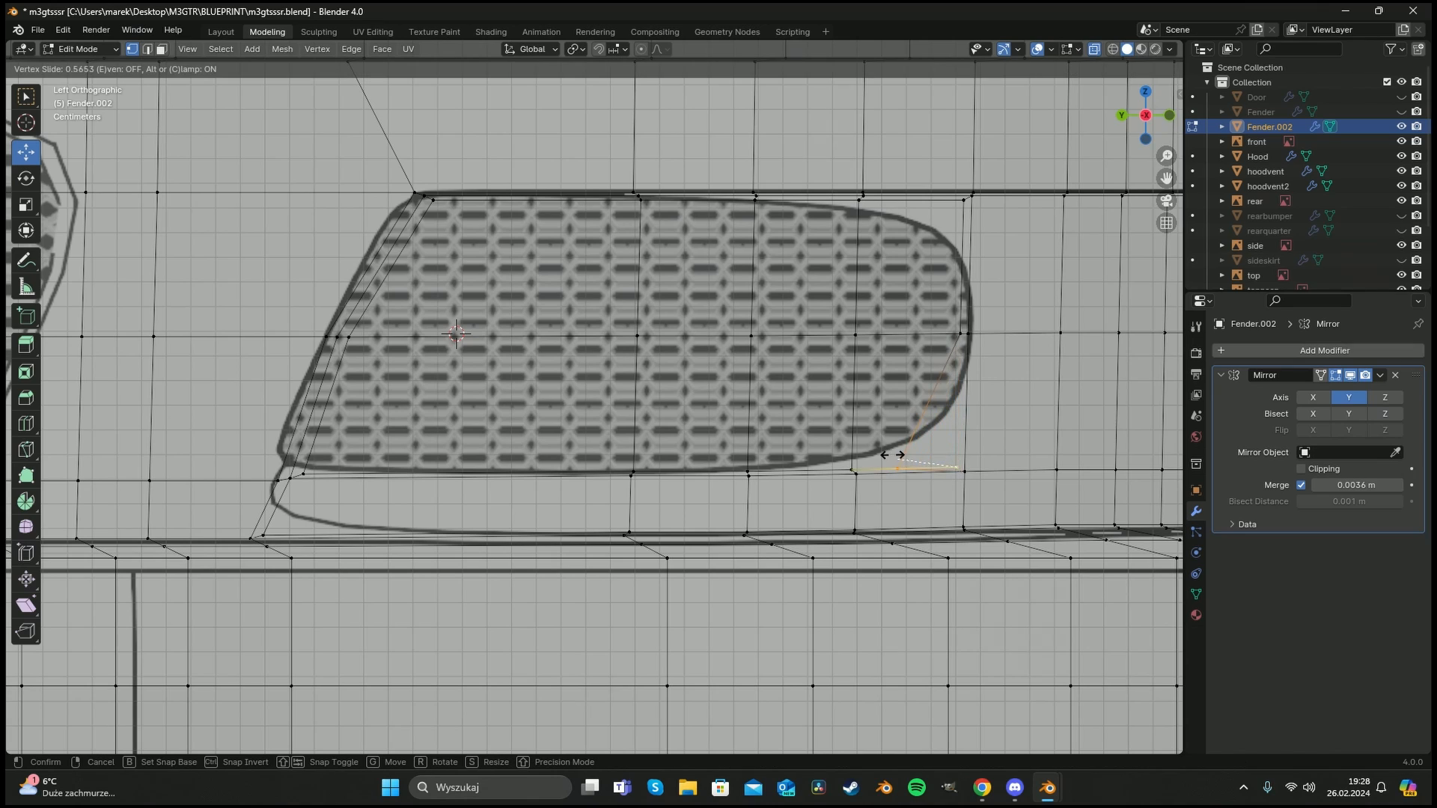
click(917, 459)
key(g)
key(g)
click(933, 423)
key(a)
key(a)
Select the upper outer corner vertex of the scaled face block on the side vent.
key(c)
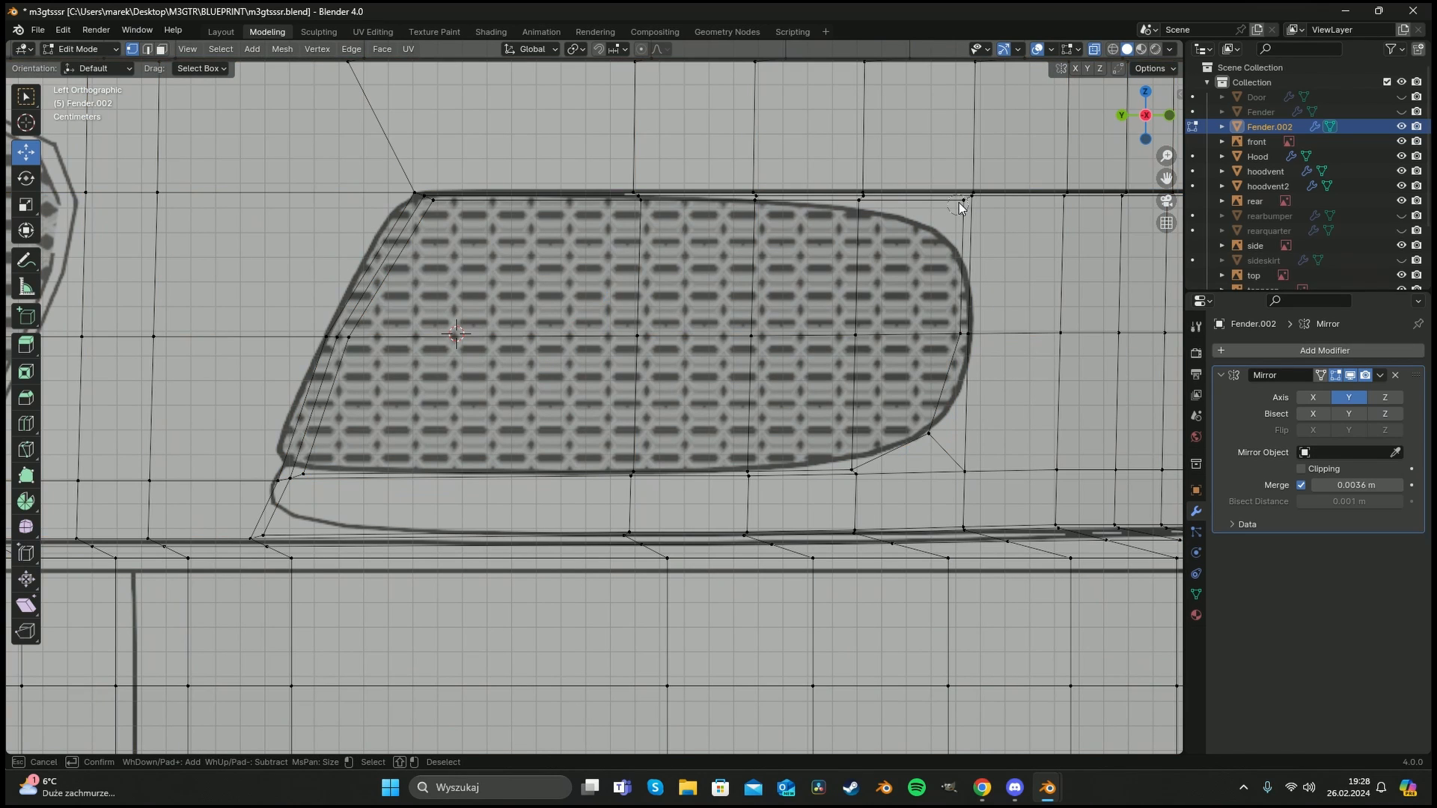
Slide the vertex at the fog-light inset's upper outer corner along its edges onto the blueprint's rounded outline.
click(962, 202)
key(Escape)
key(g)
key(g)
click(907, 207)
key(g)
key(g)
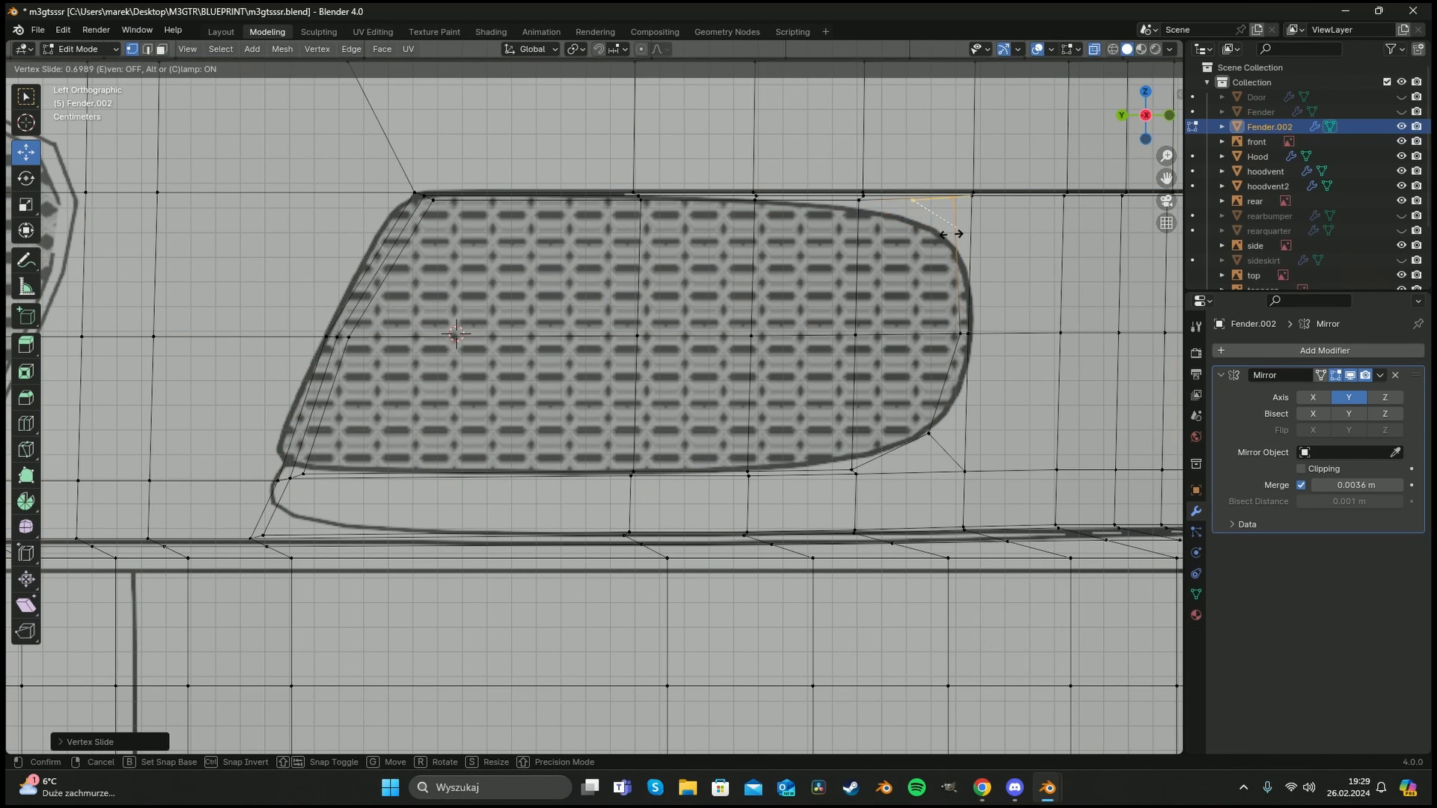
click(945, 240)
key(g)
key(g)
click(963, 233)
key(g)
key(g)
click(967, 240)
key(a)
key(a)
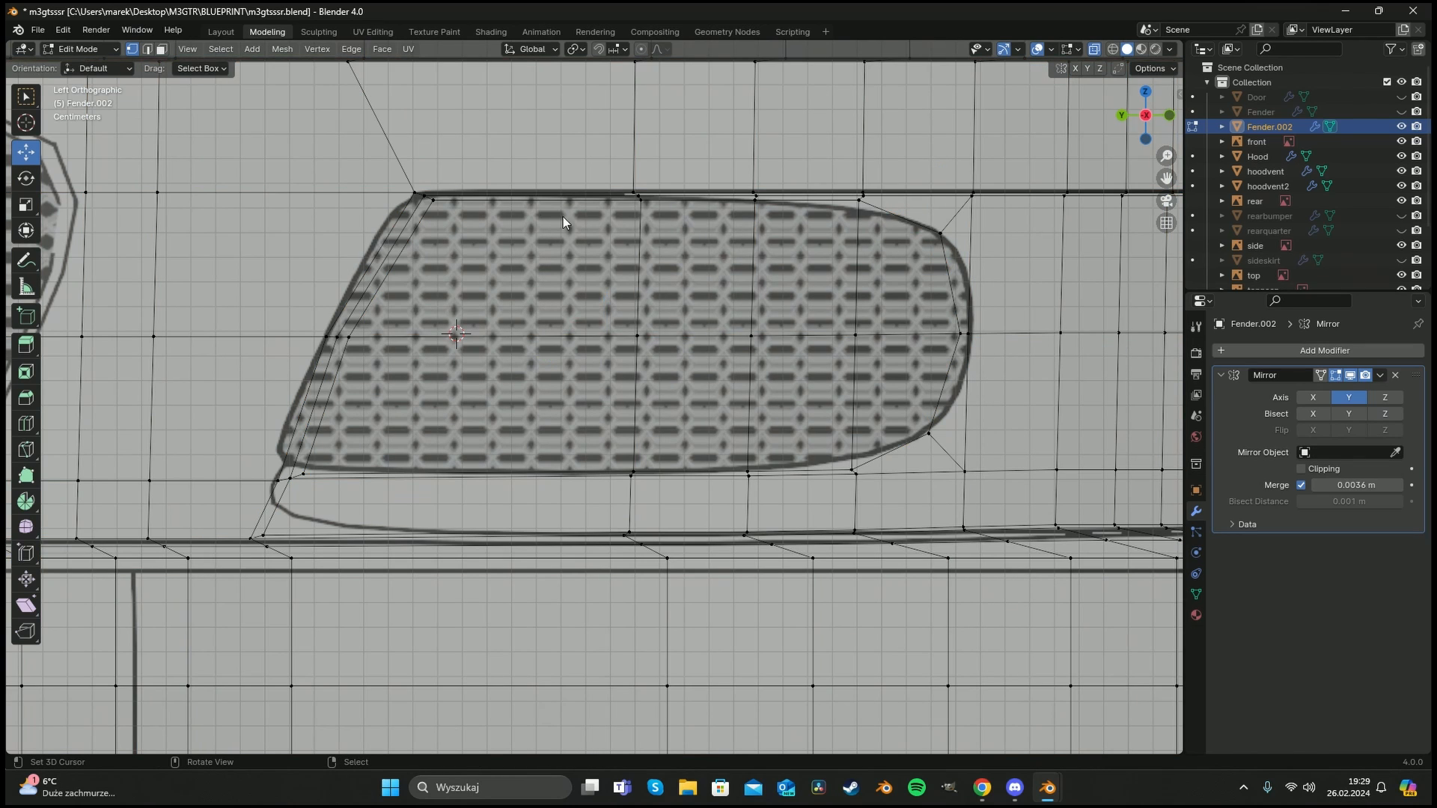
Edge-slide the three vertices of the fog-light inset's slanted inner side toward the slanted blueprint outline.
key(c)
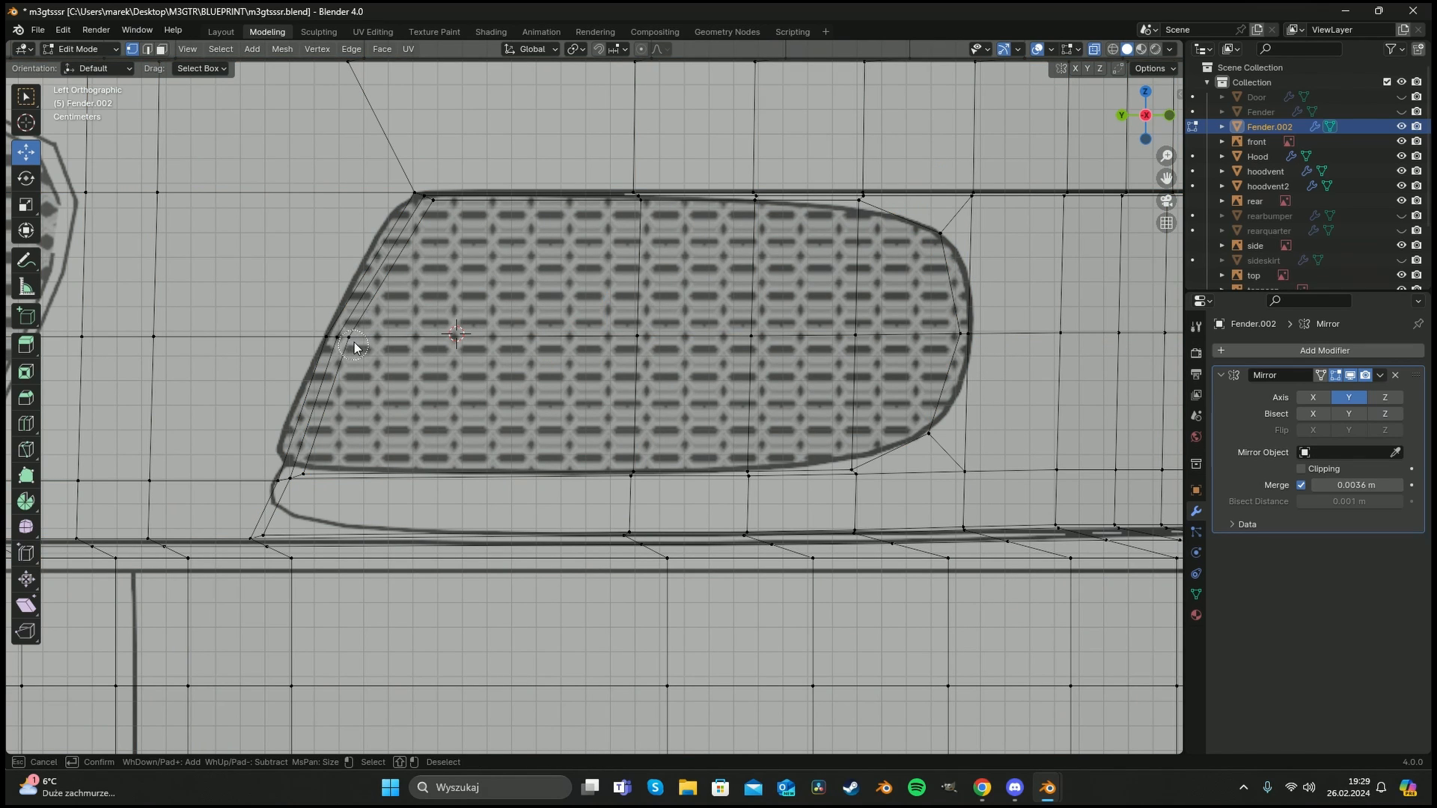
click(352, 343)
click(319, 475)
click(442, 205)
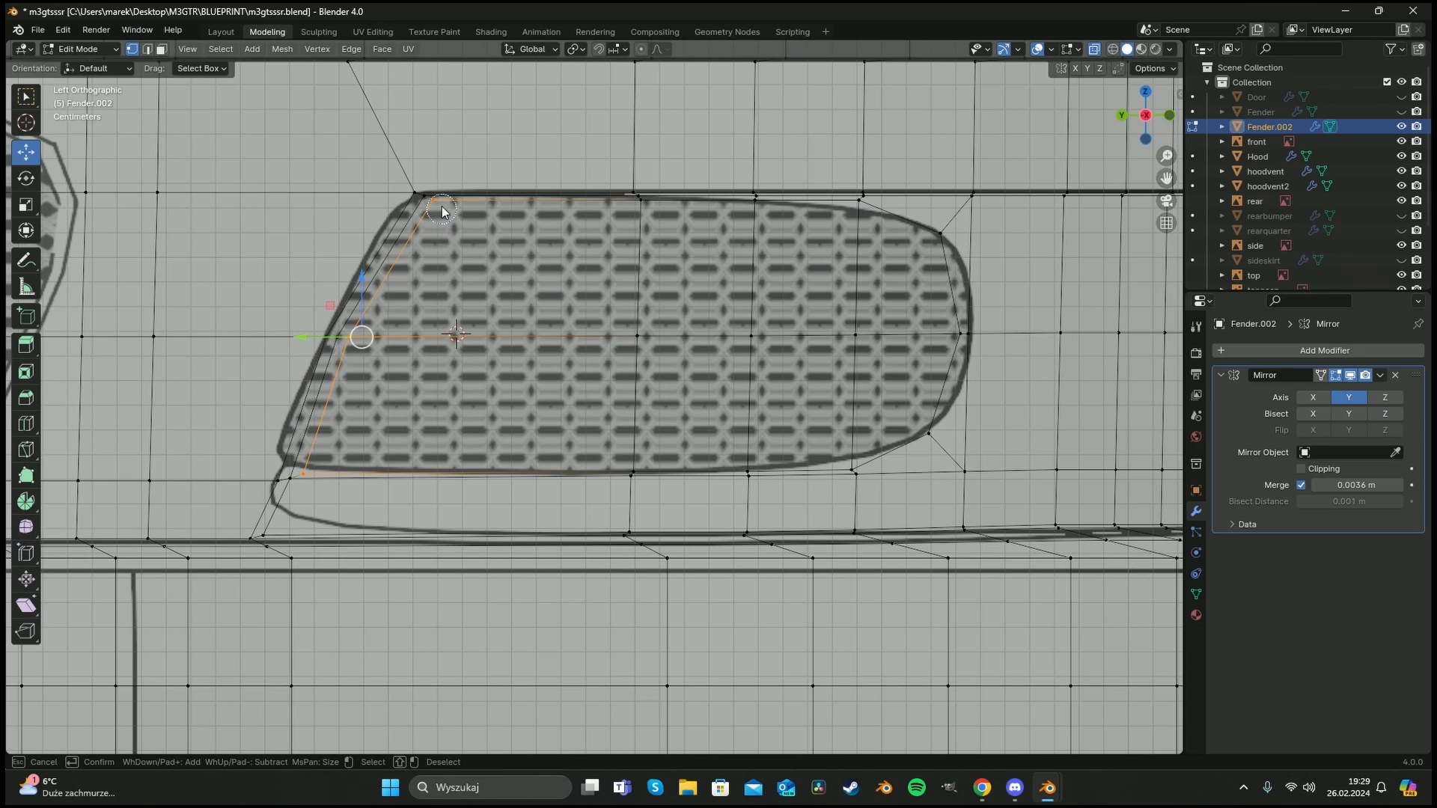
key(Escape)
key(g)
key(g)
click(311, 215)
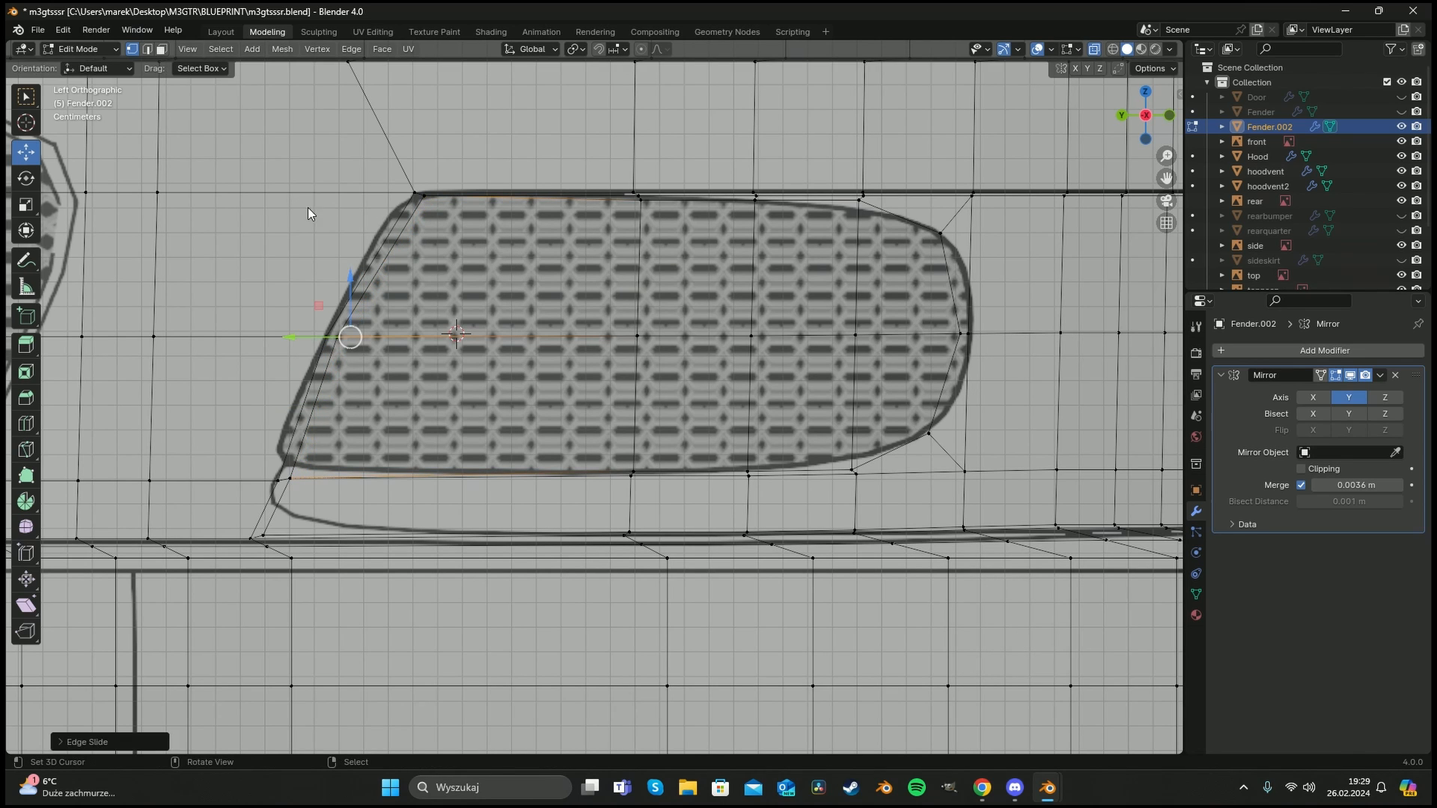
middle_drag(311, 215, 486, 315)
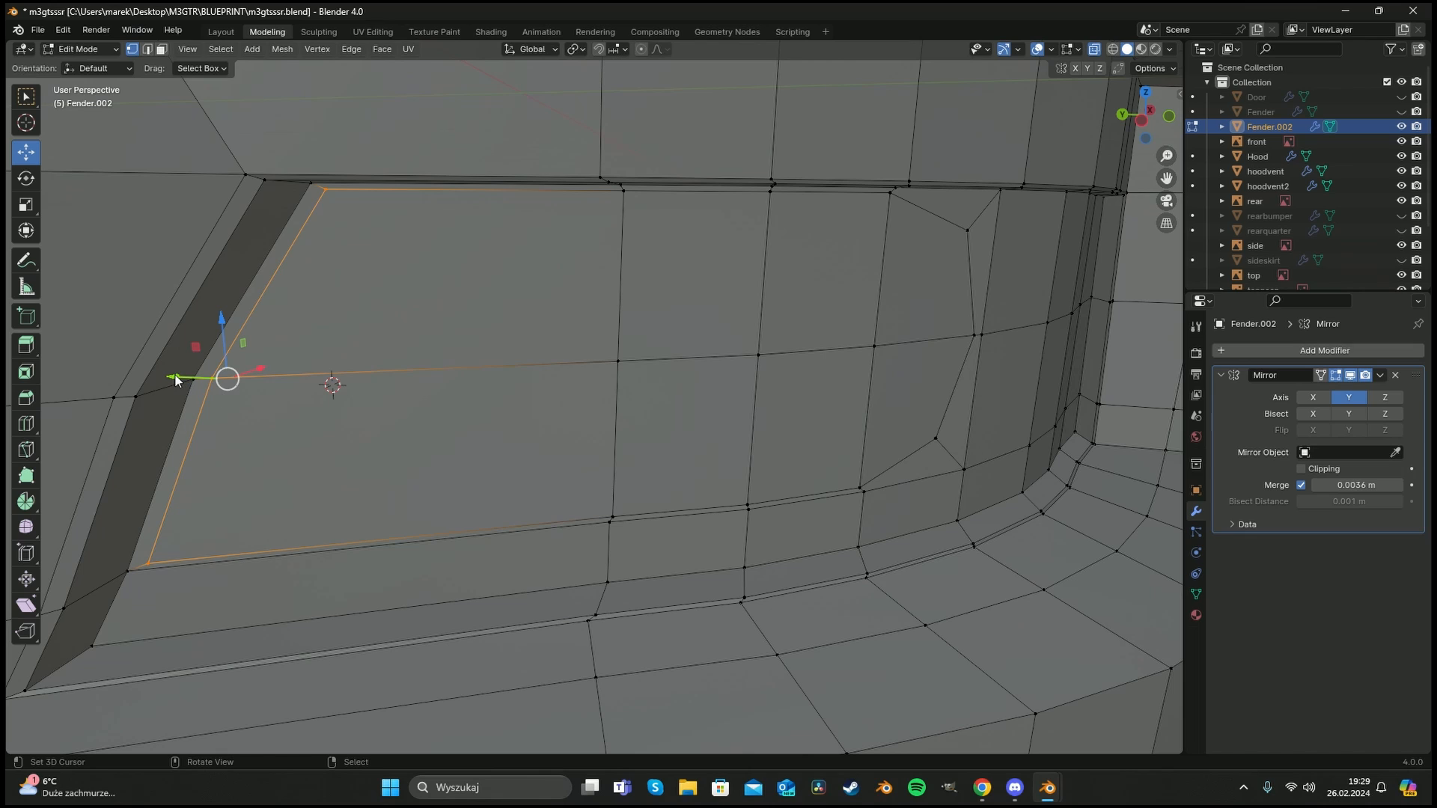
drag(175, 379, 164, 371)
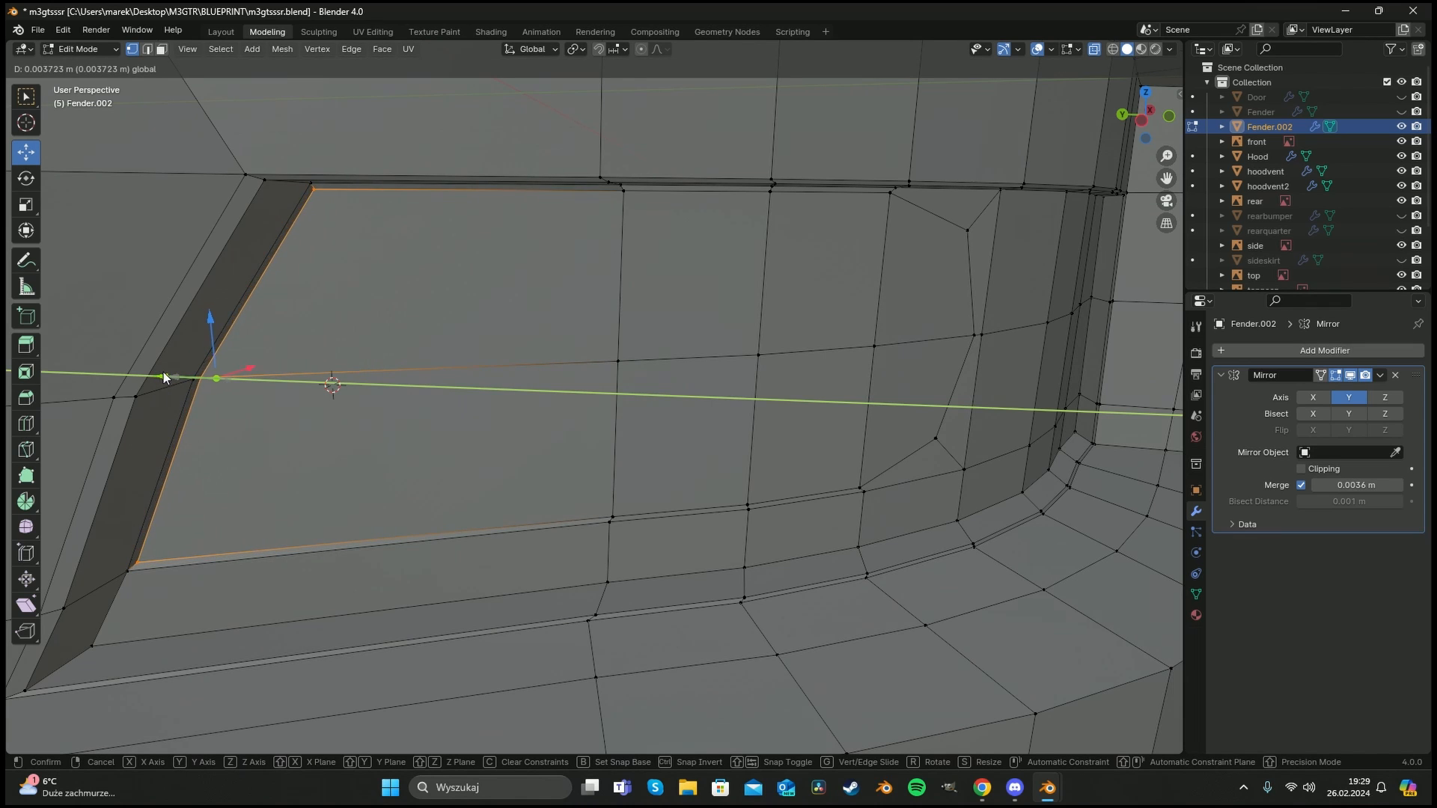
key(Escape)
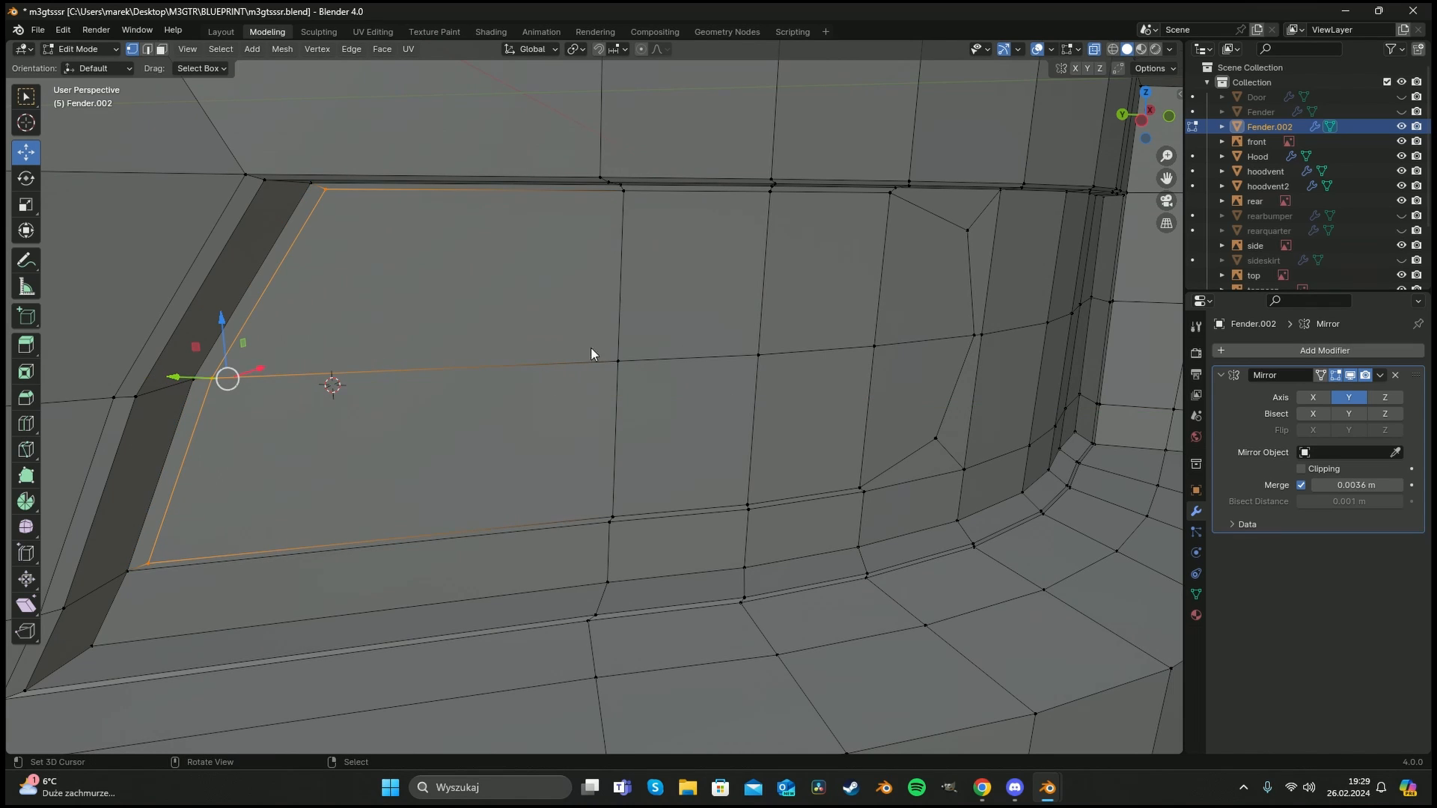
Select all the recessed back faces of the fog-light opening and extrude them deeper into the bumper along the X axis.
key(alt+a)
click(449, 269)
ctrl+click(882, 394)
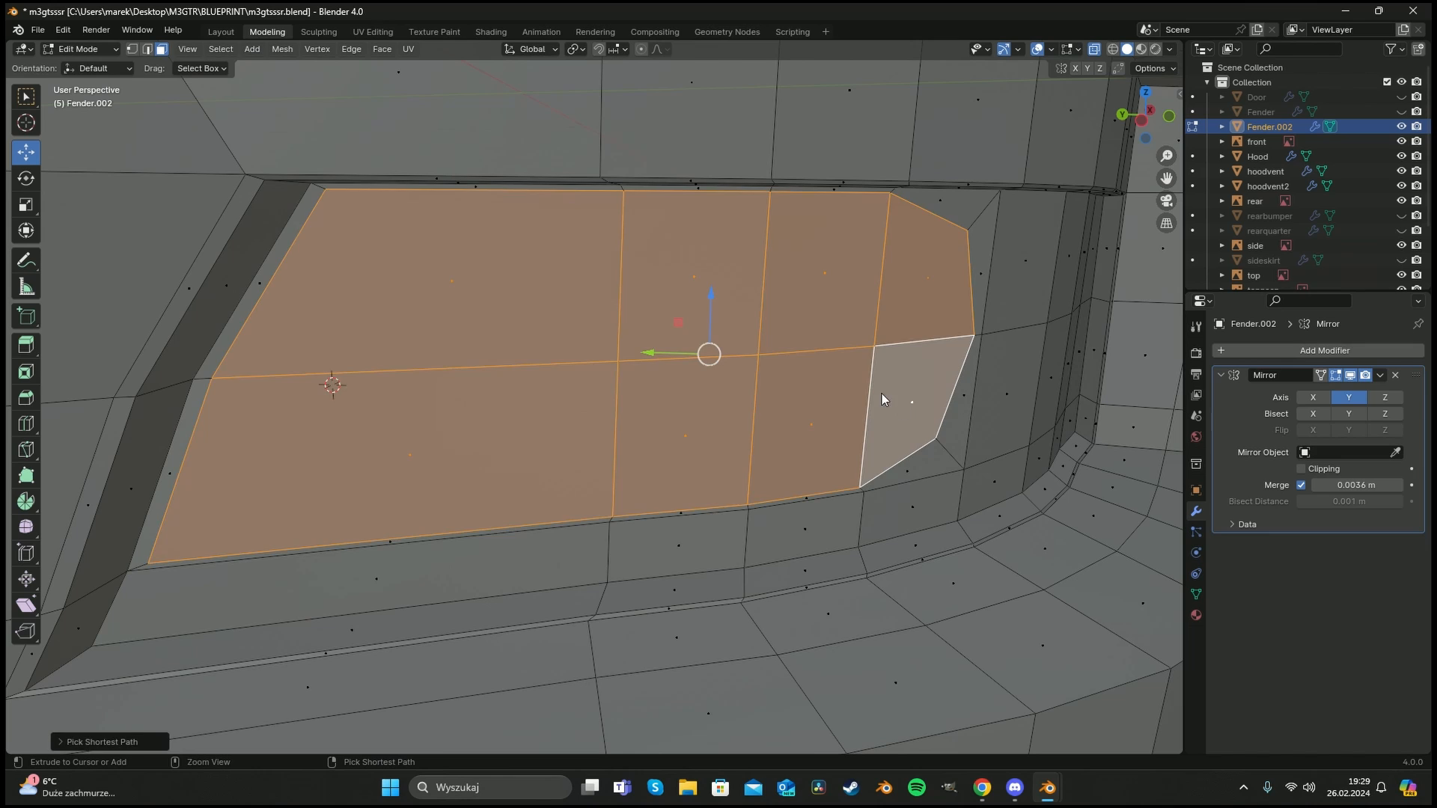
middle_drag(881, 394, 673, 395)
scroll(617, 370, down, 2)
key(e)
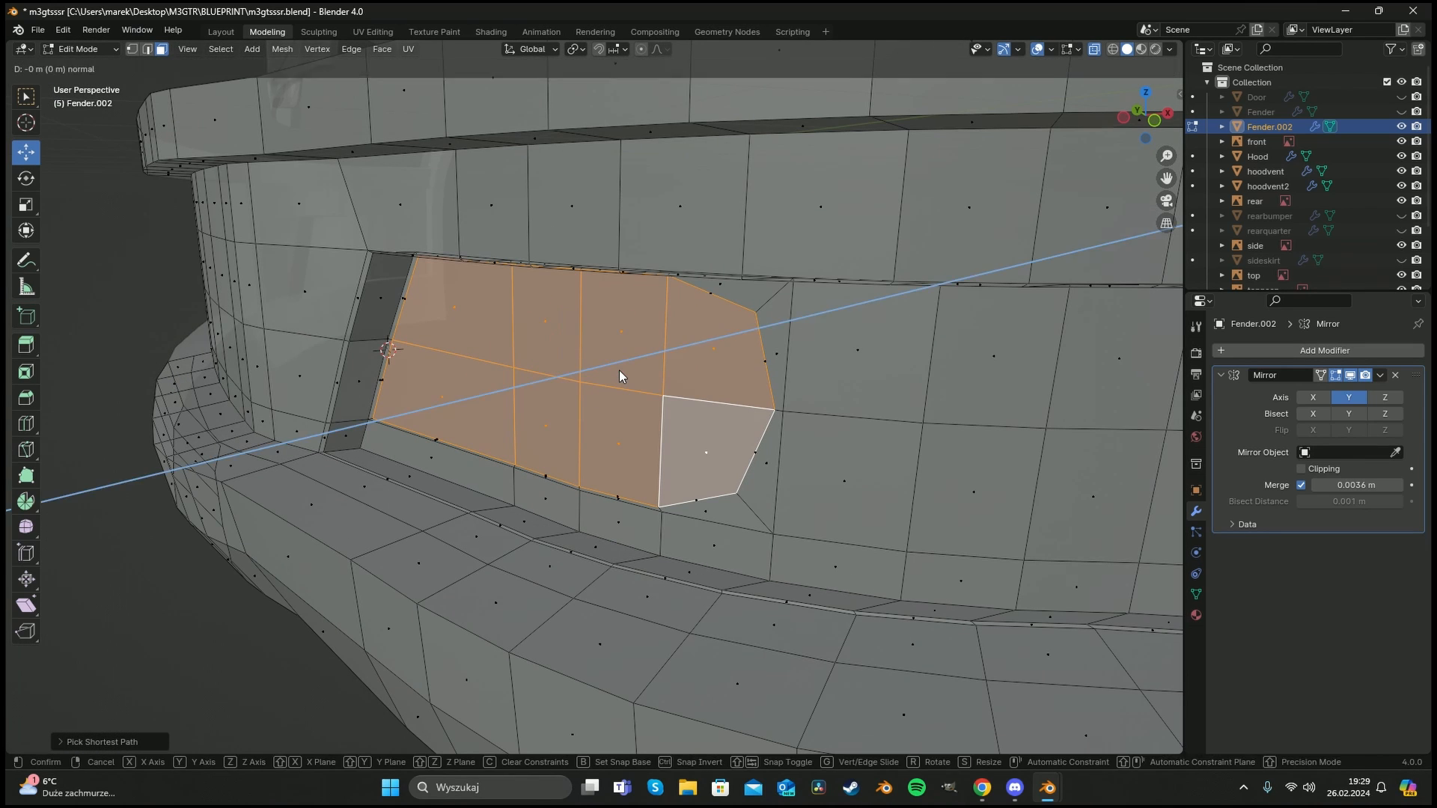
key(x)
click(811, 326)
Delete the extruded back faces so the fog-light opening goes through the bumper.
key(x)
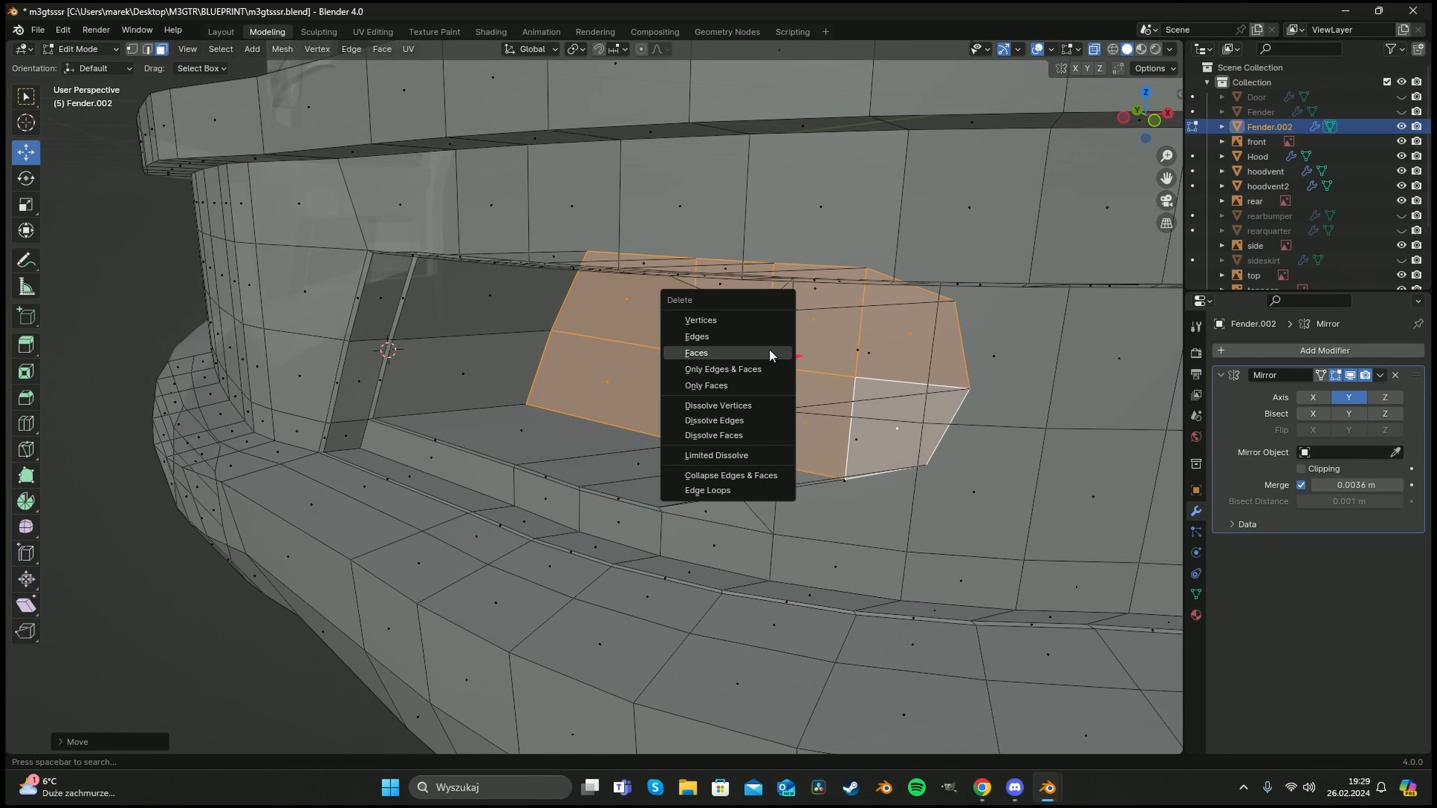
click(769, 353)
scroll(936, 364, down, 5)
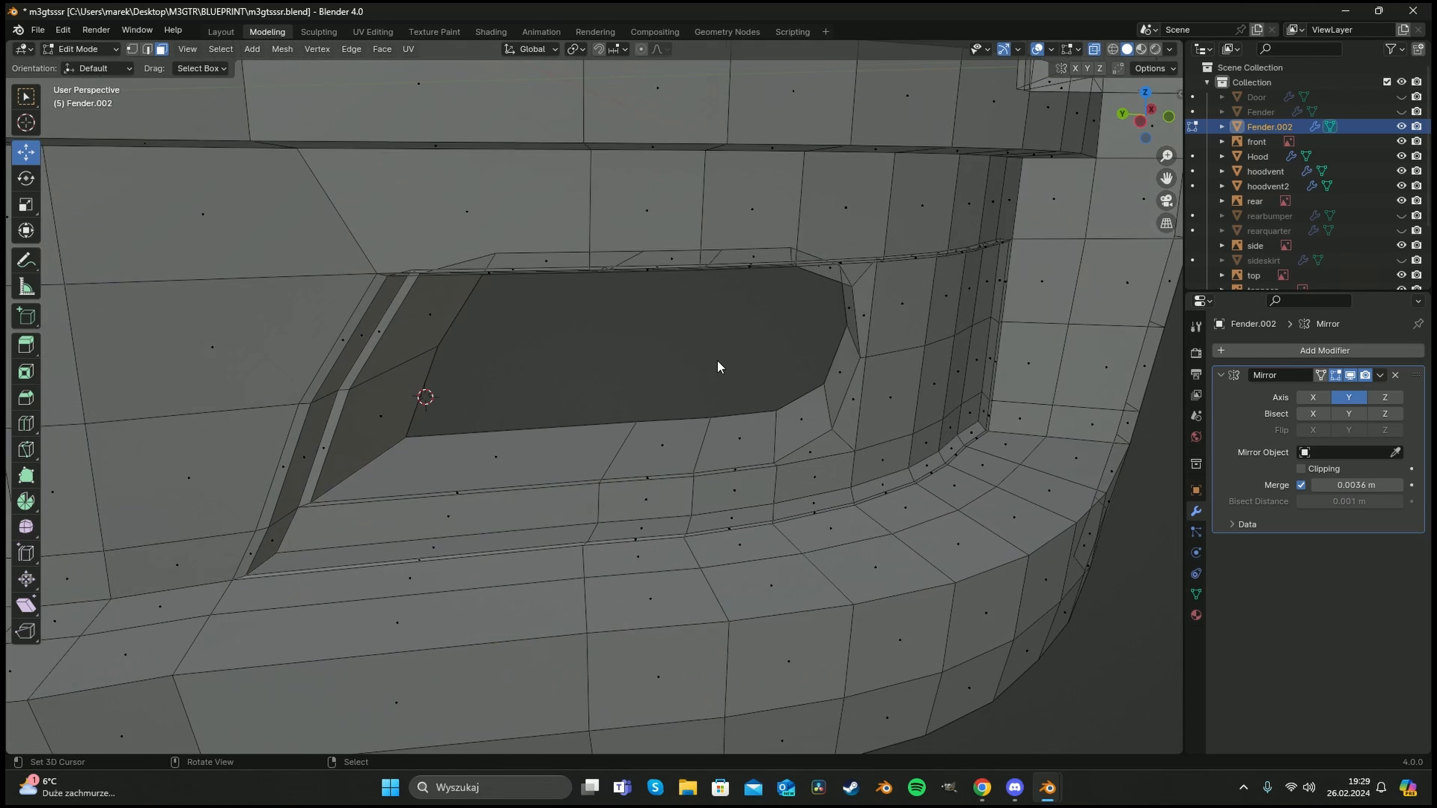
Leave mesh editing, shade the bumper smooth and turn off the X-ray display.
key(Tab)
scroll(749, 358, down, 3)
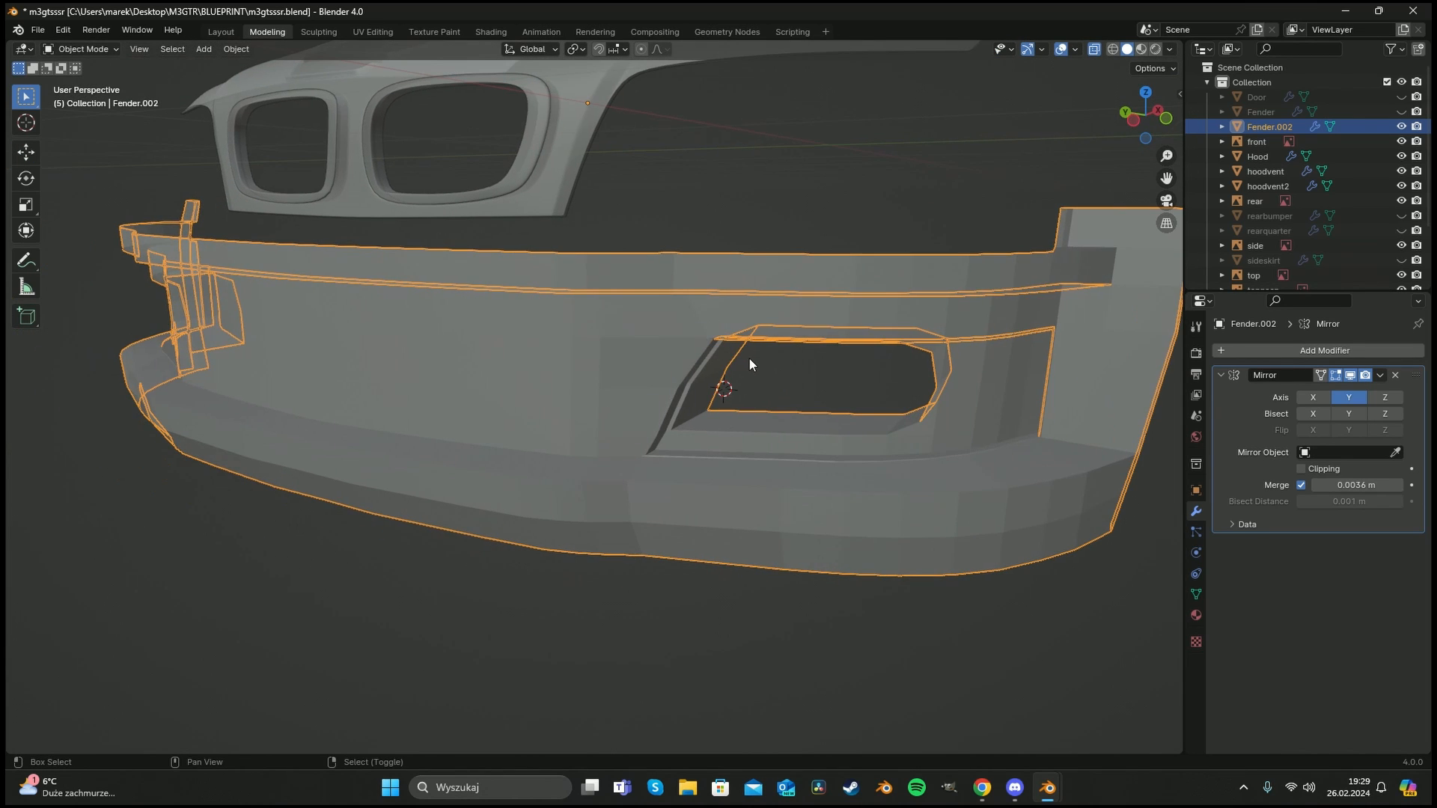
right_click(712, 369)
click(712, 368)
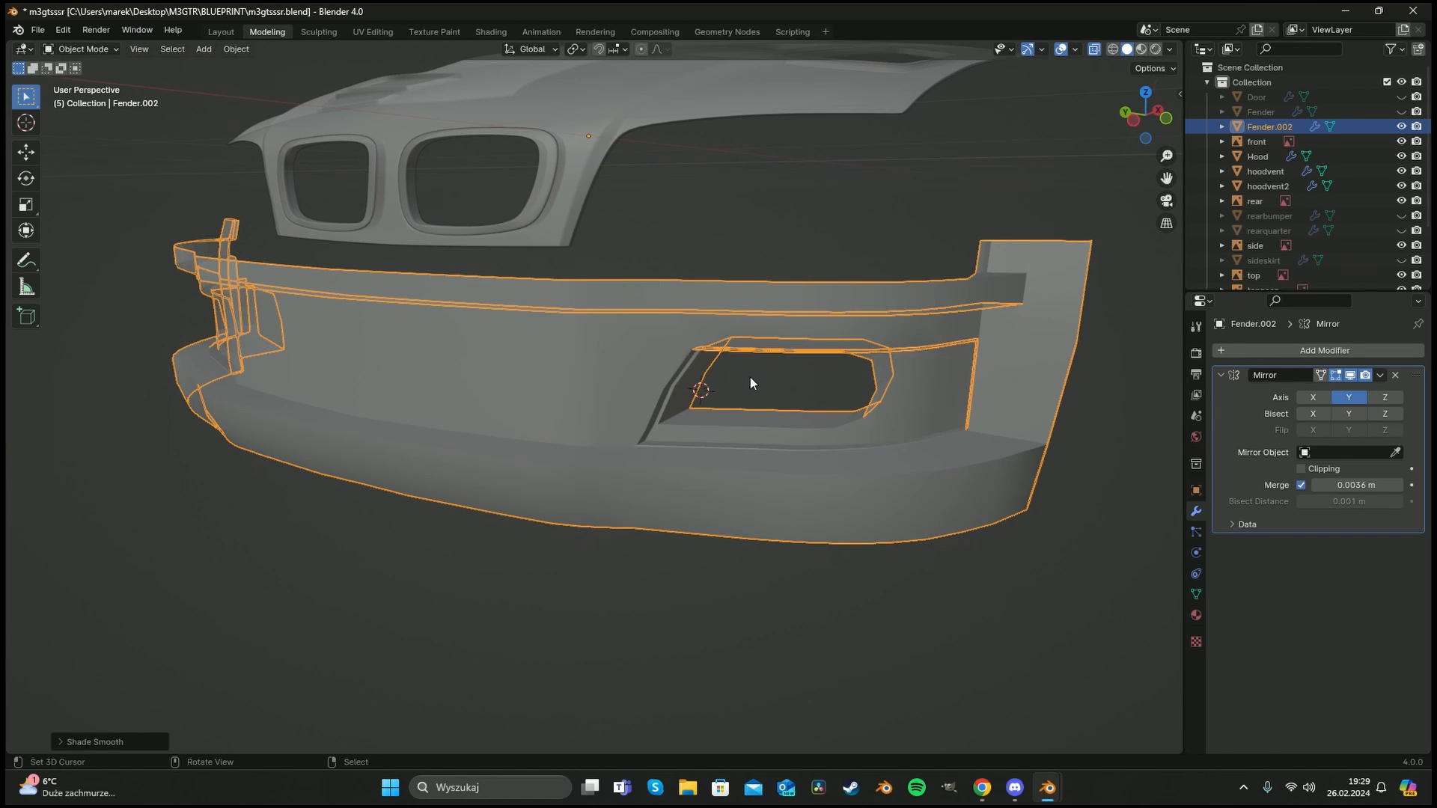
key(alt+z)
shift+middle_drag(779, 371, 736, 391)
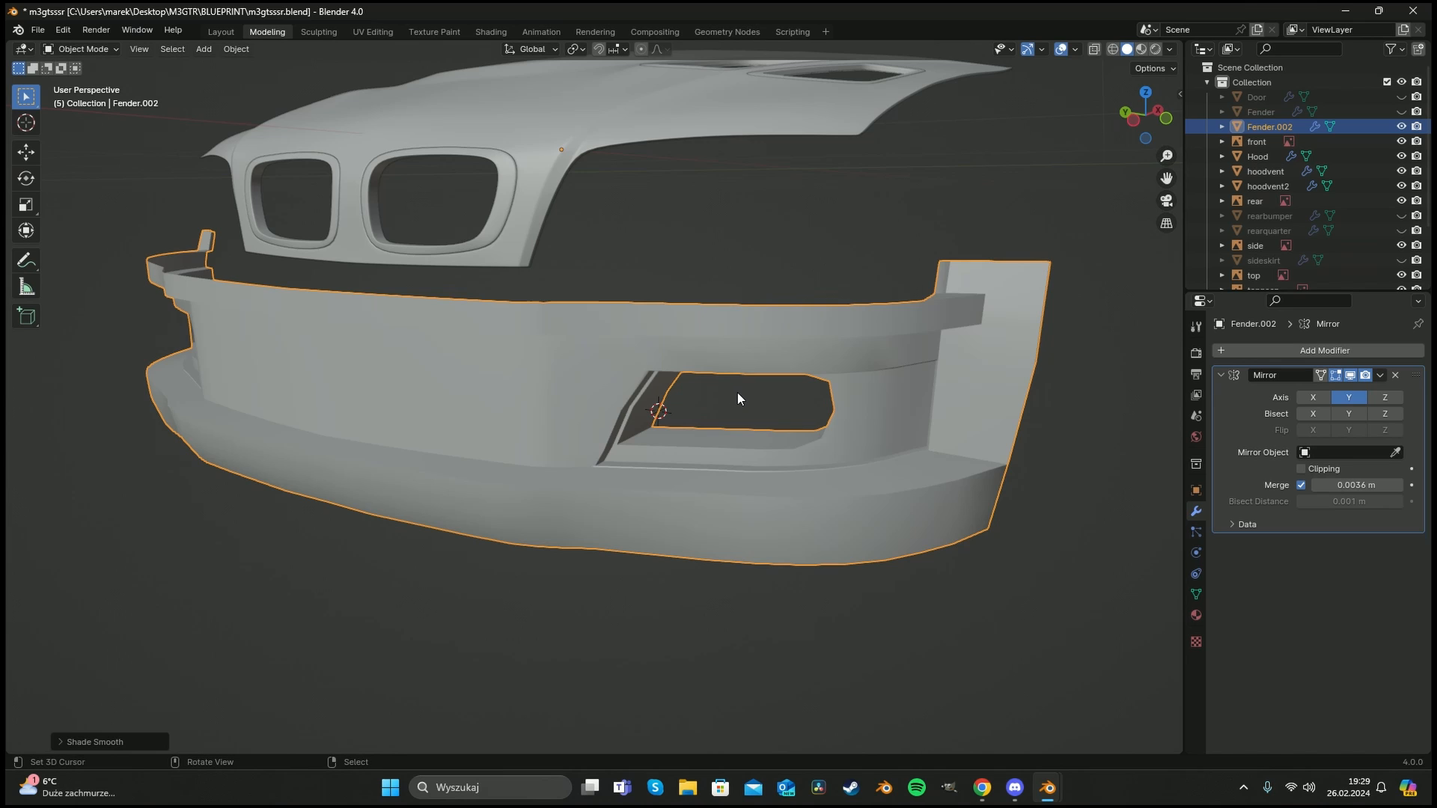
Add a Subdivision modifier with 3 viewport levels to the bumper and compare the fog-light opening with the front blueprint.
key(ctrl+3)
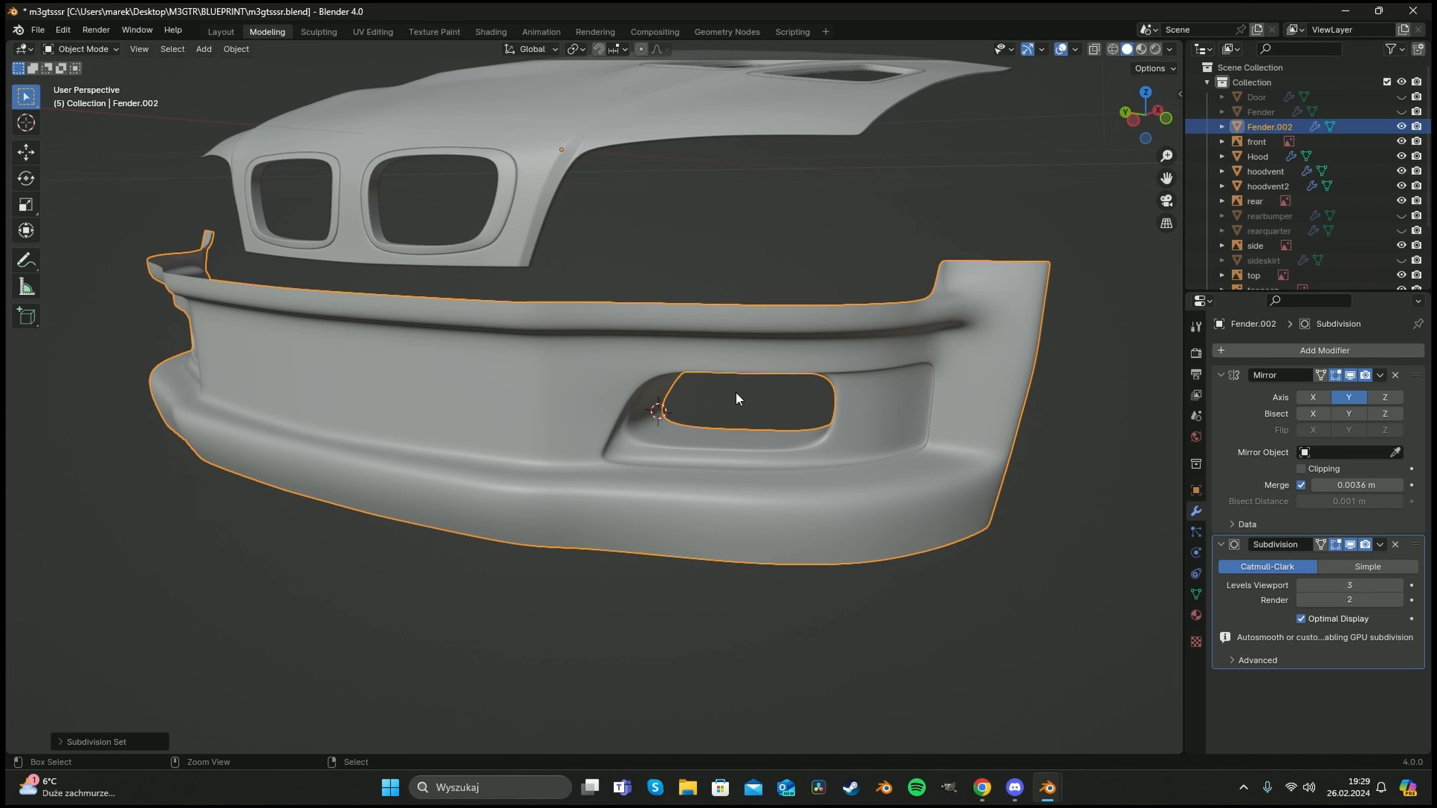
middle_drag(735, 392, 748, 420)
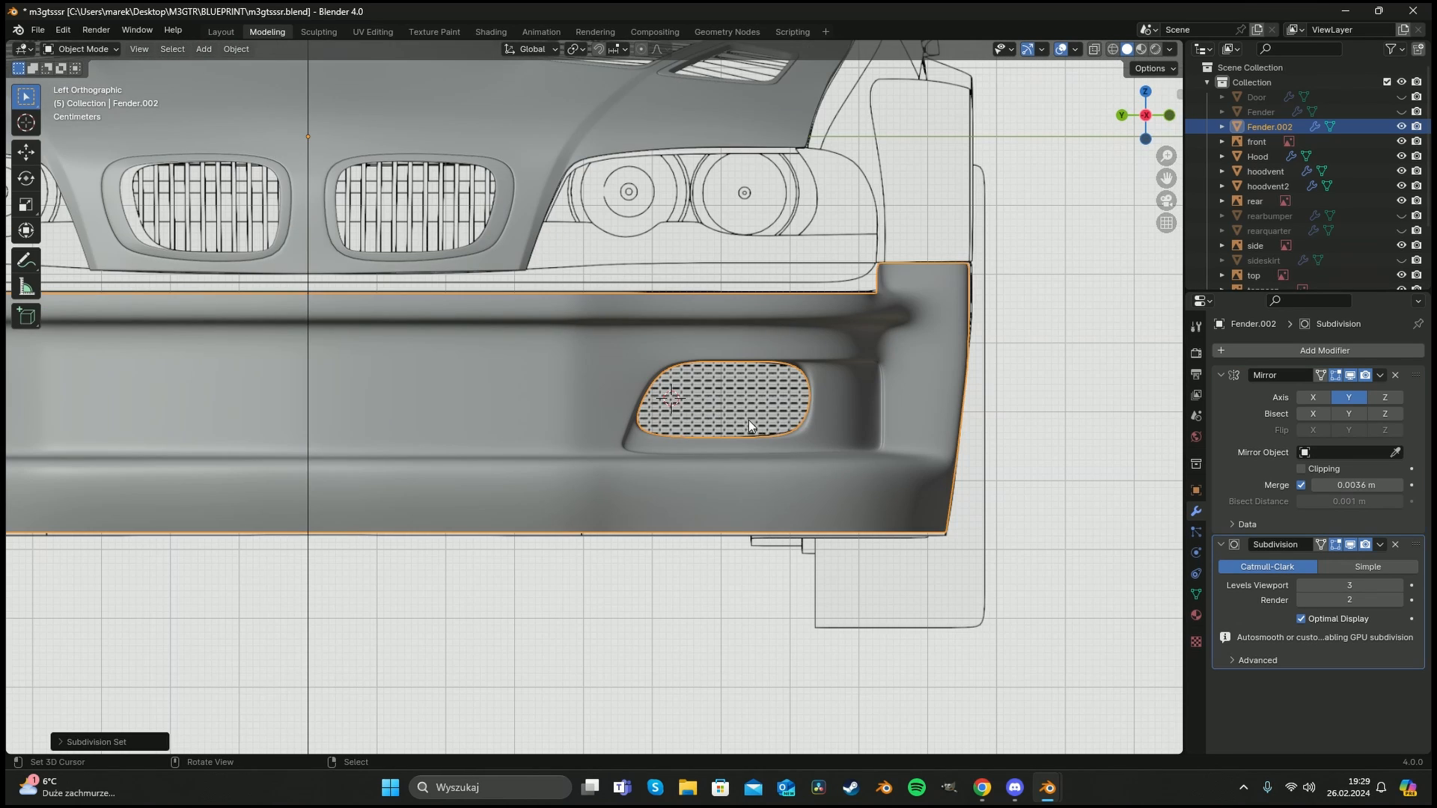
scroll(731, 415, up, 4)
key(alt+z)
key(alt+z)
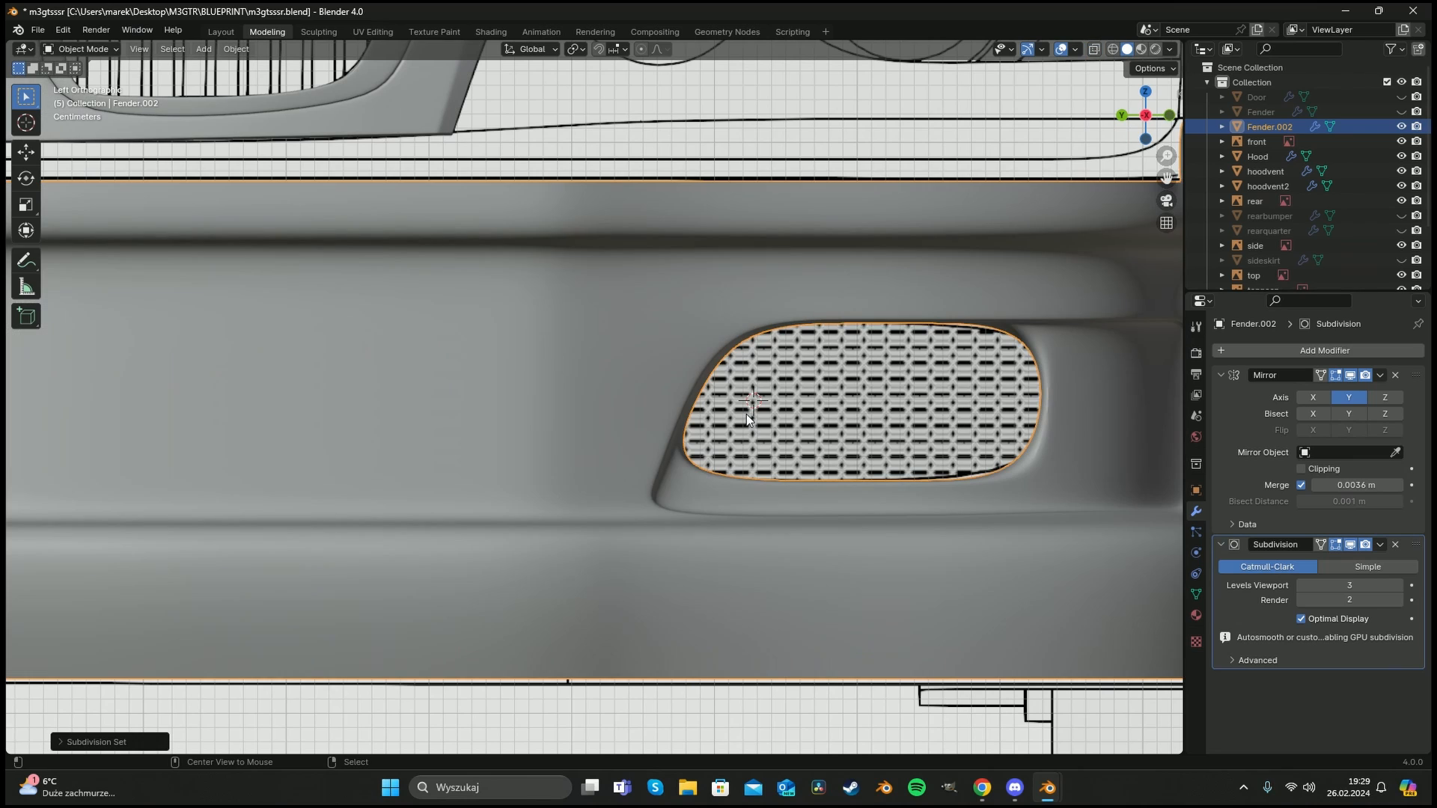
key(Tab)
key(ctrl+r)
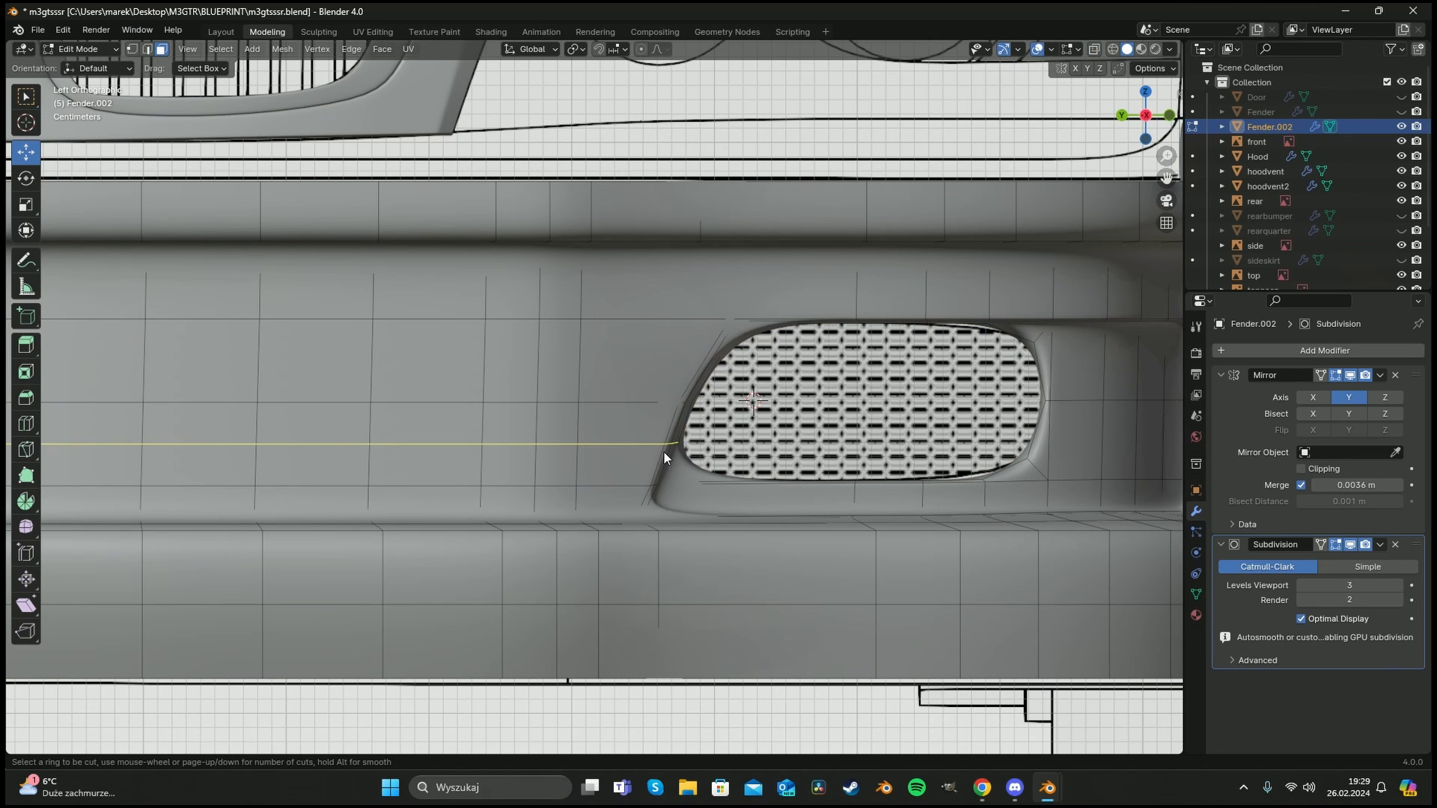
key(Escape)
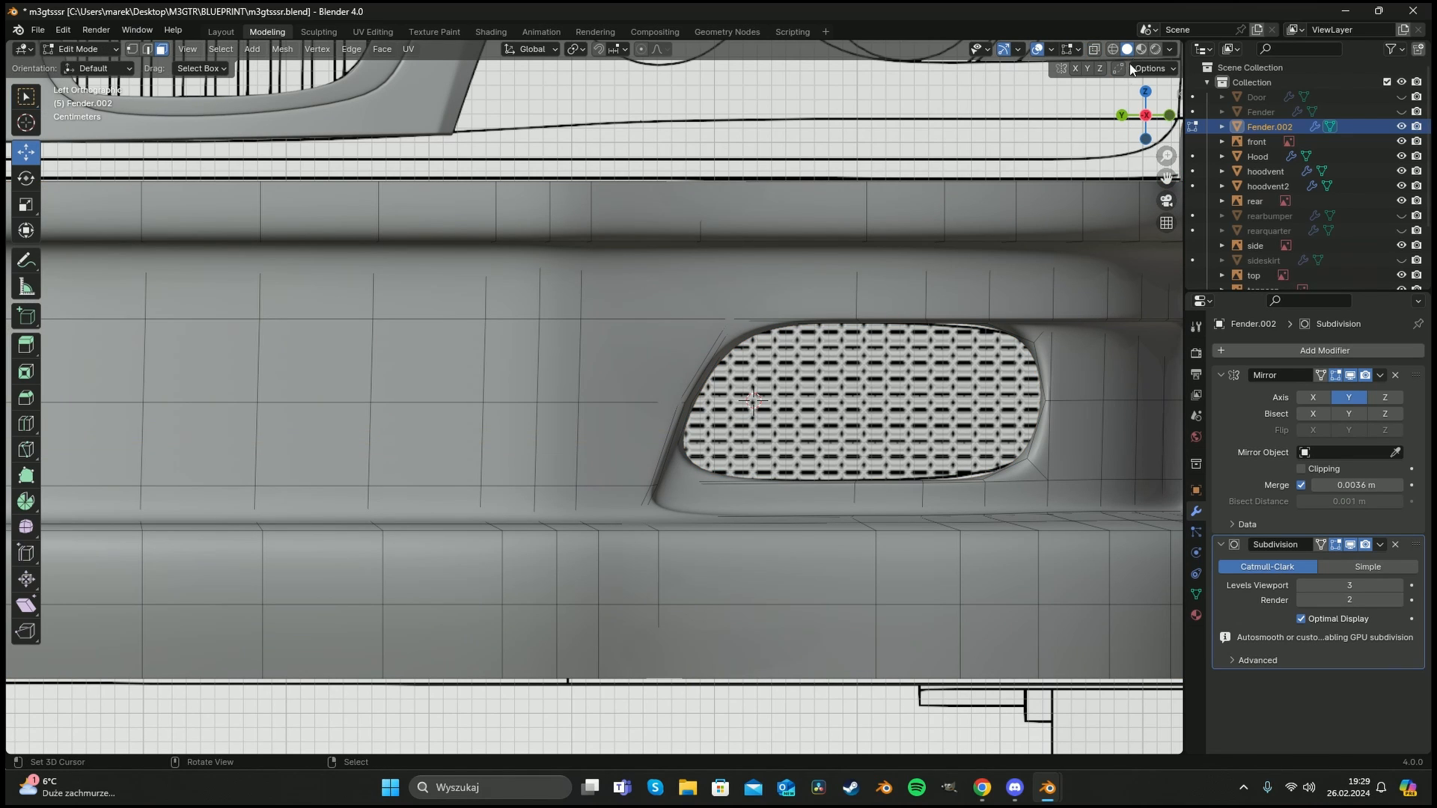
key(Tab)
Switch the viewport shading's lighting to MatCap with the glossy red material.
scroll(716, 276, down, 6)
middle_drag(716, 276, 411, 406)
scroll(838, 320, up, 1)
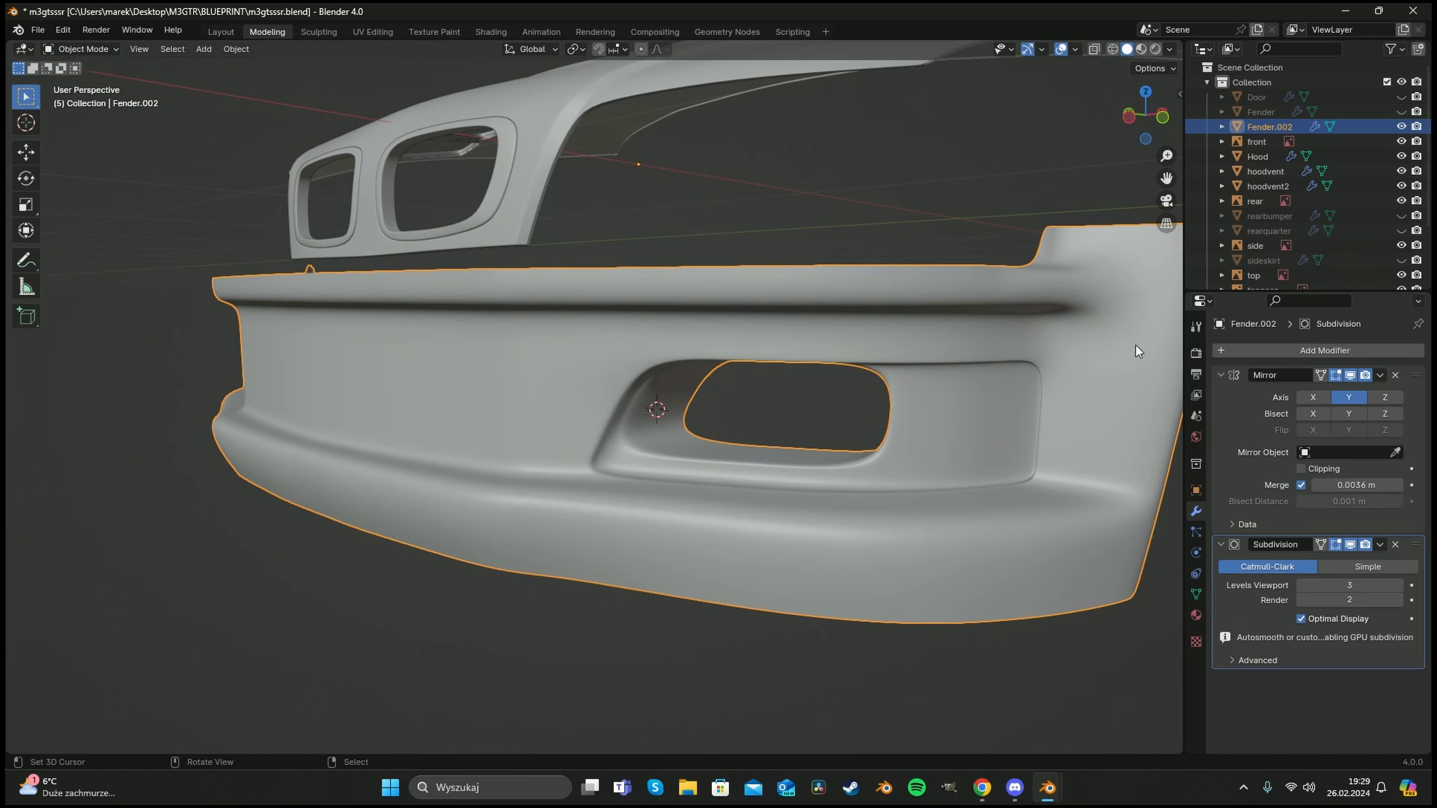
click(1172, 49)
click(1166, 51)
click(1169, 49)
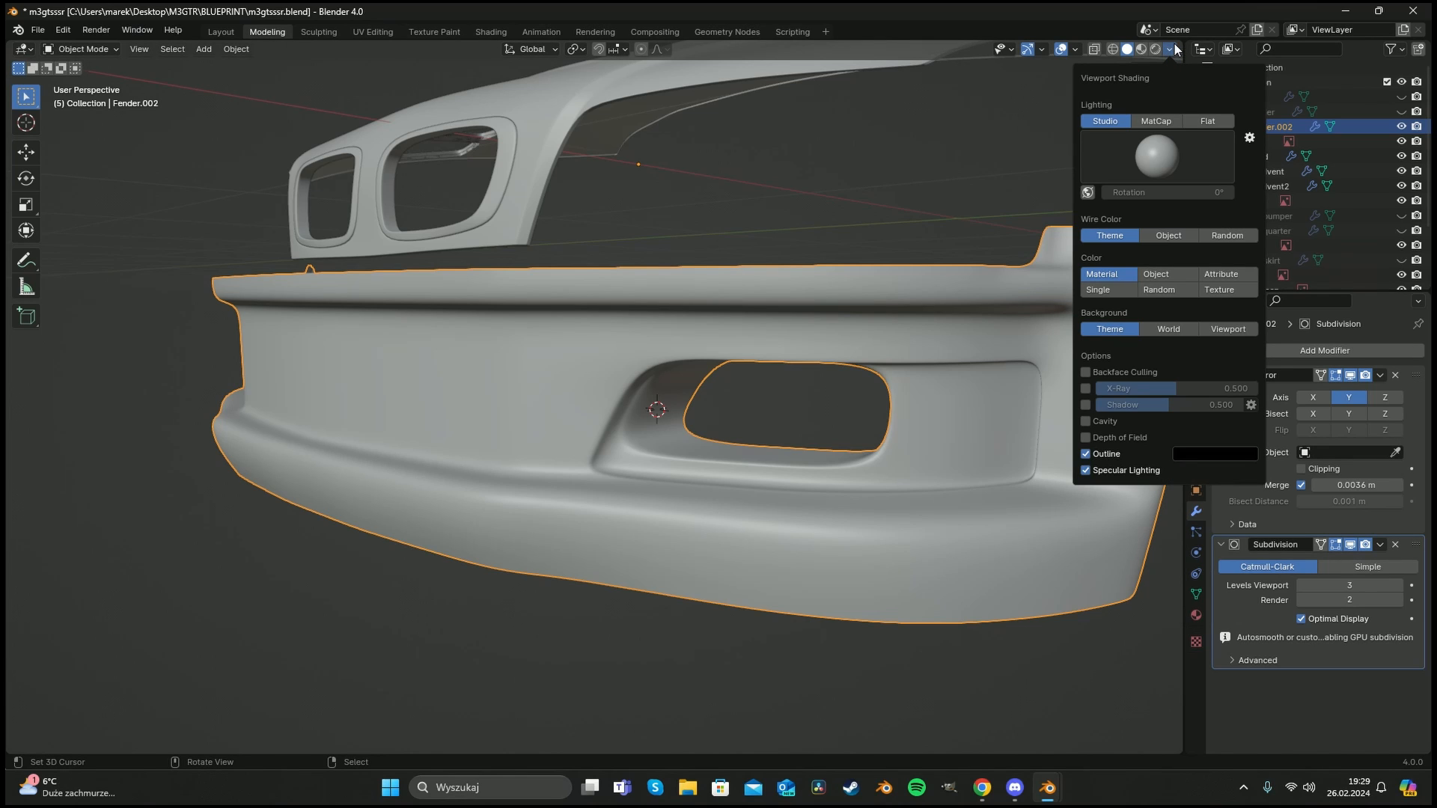
click(1155, 121)
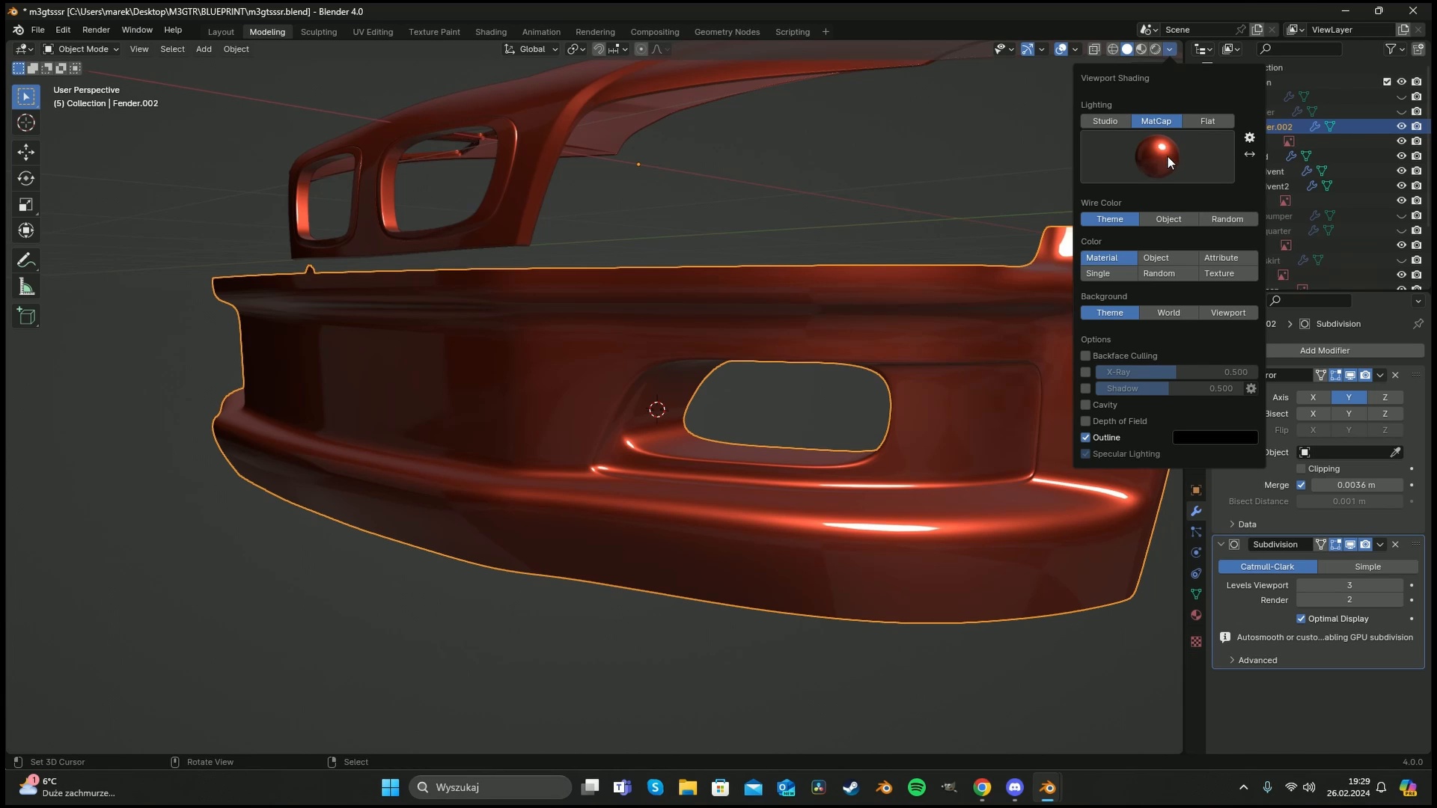
click(1167, 156)
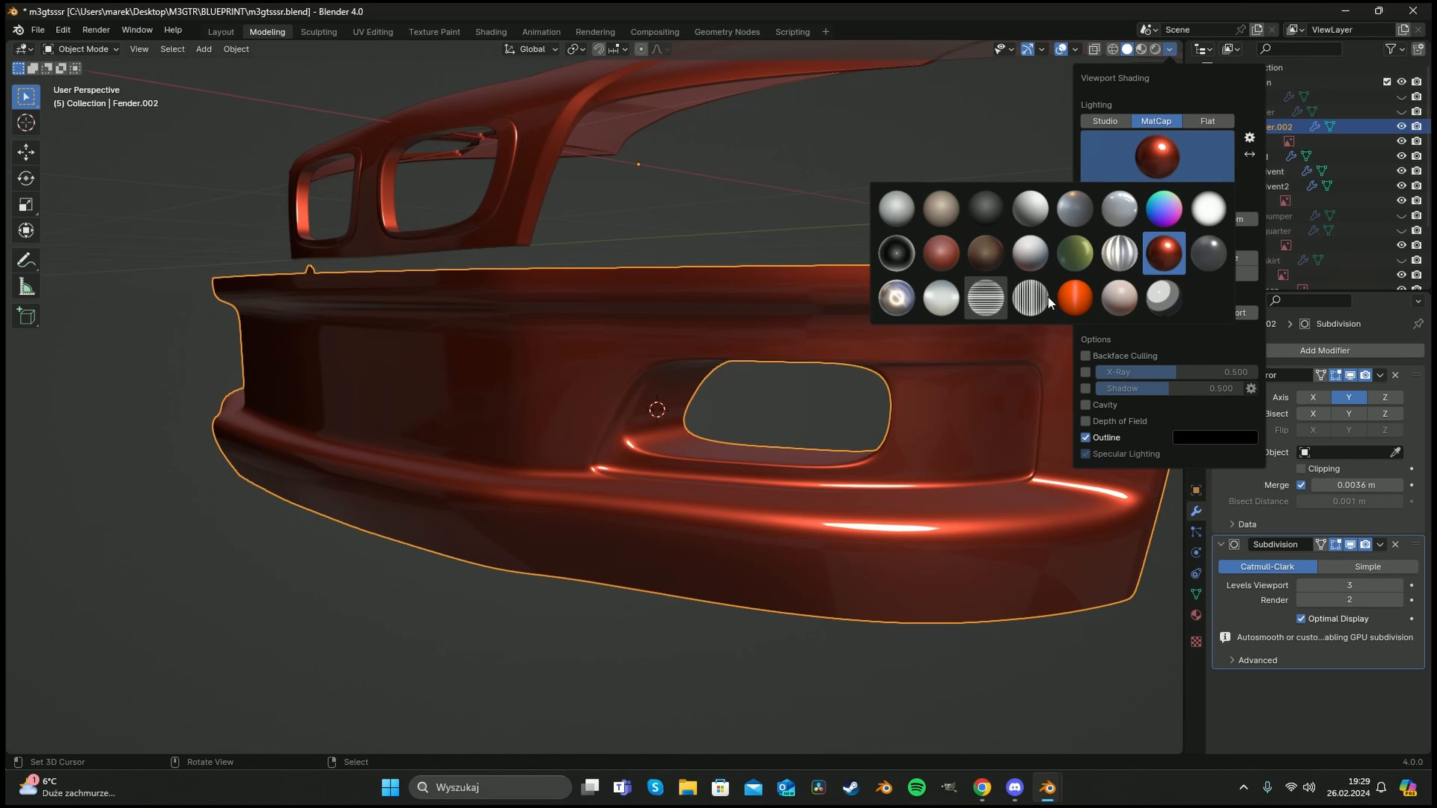
click(1164, 252)
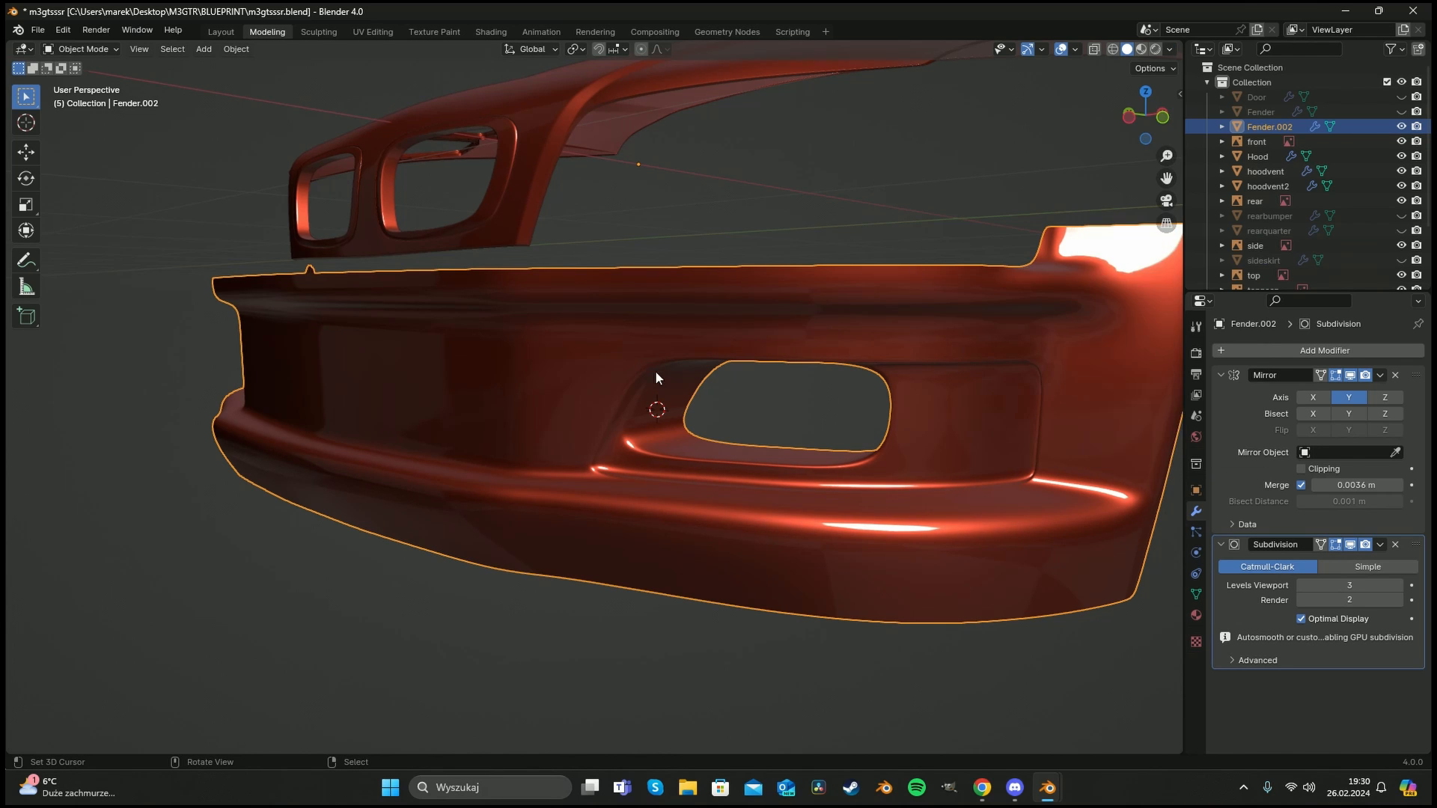
Return to editing the bumper's vertices in Left Orthographic view with X-ray on, over the central grille blueprint.
mouse_move(654, 370)
middle_down()
mouse_move(804, 334)
mouse_move(707, 299)
mouse_move(767, 374)
mouse_move(749, 307)
mouse_move(767, 295)
mouse_move(722, 306)
mouse_move(779, 425)
mouse_move(770, 351)
mouse_move(756, 370)
mouse_move(870, 345)
mouse_move(923, 311)
mouse_move(960, 326)
mouse_move(861, 319)
mouse_move(839, 339)
mouse_move(864, 368)
mouse_move(844, 296)
mouse_move(874, 407)
mouse_move(811, 415)
mouse_move(823, 404)
middle_up()
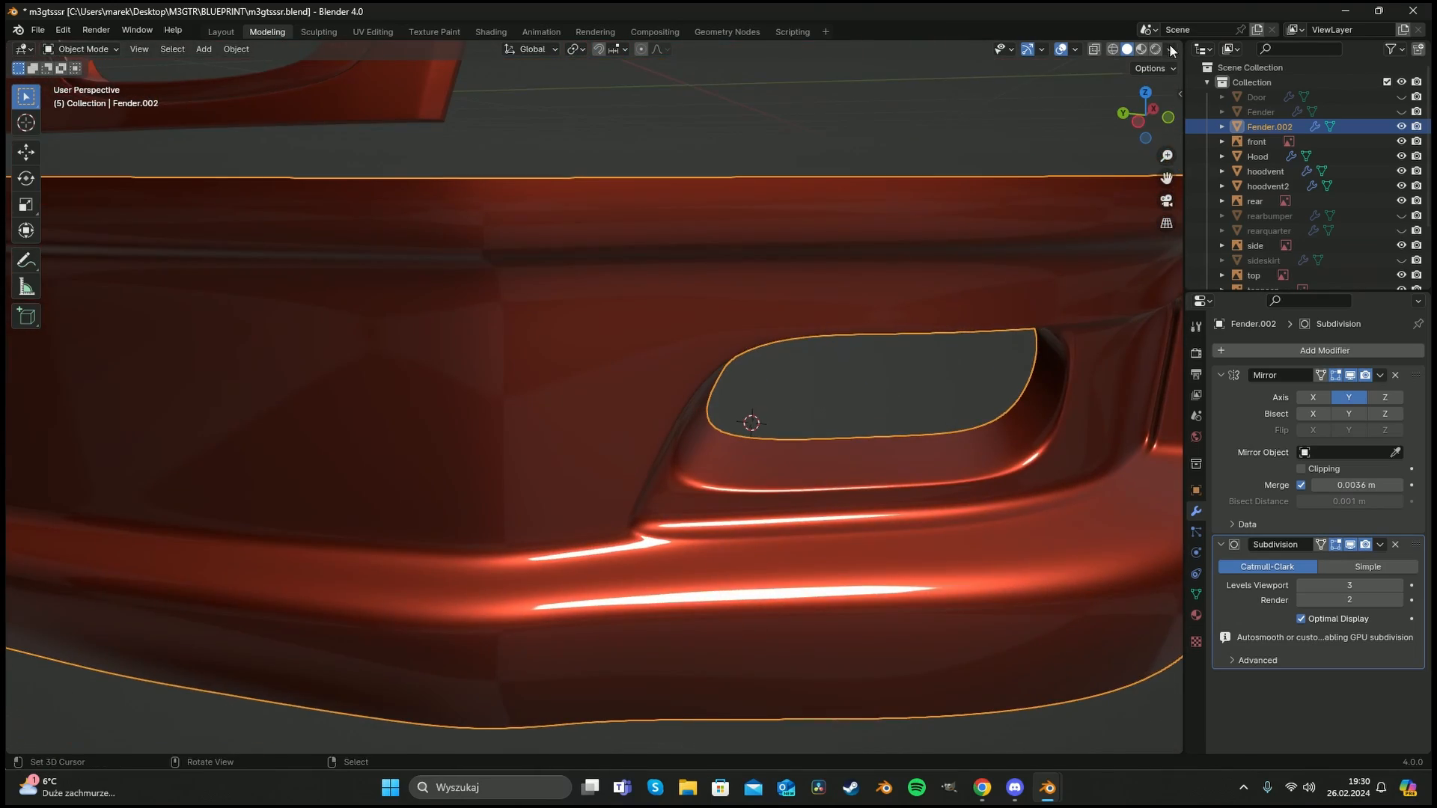
middle_drag(838, 322, 581, 387)
key(KP_1)
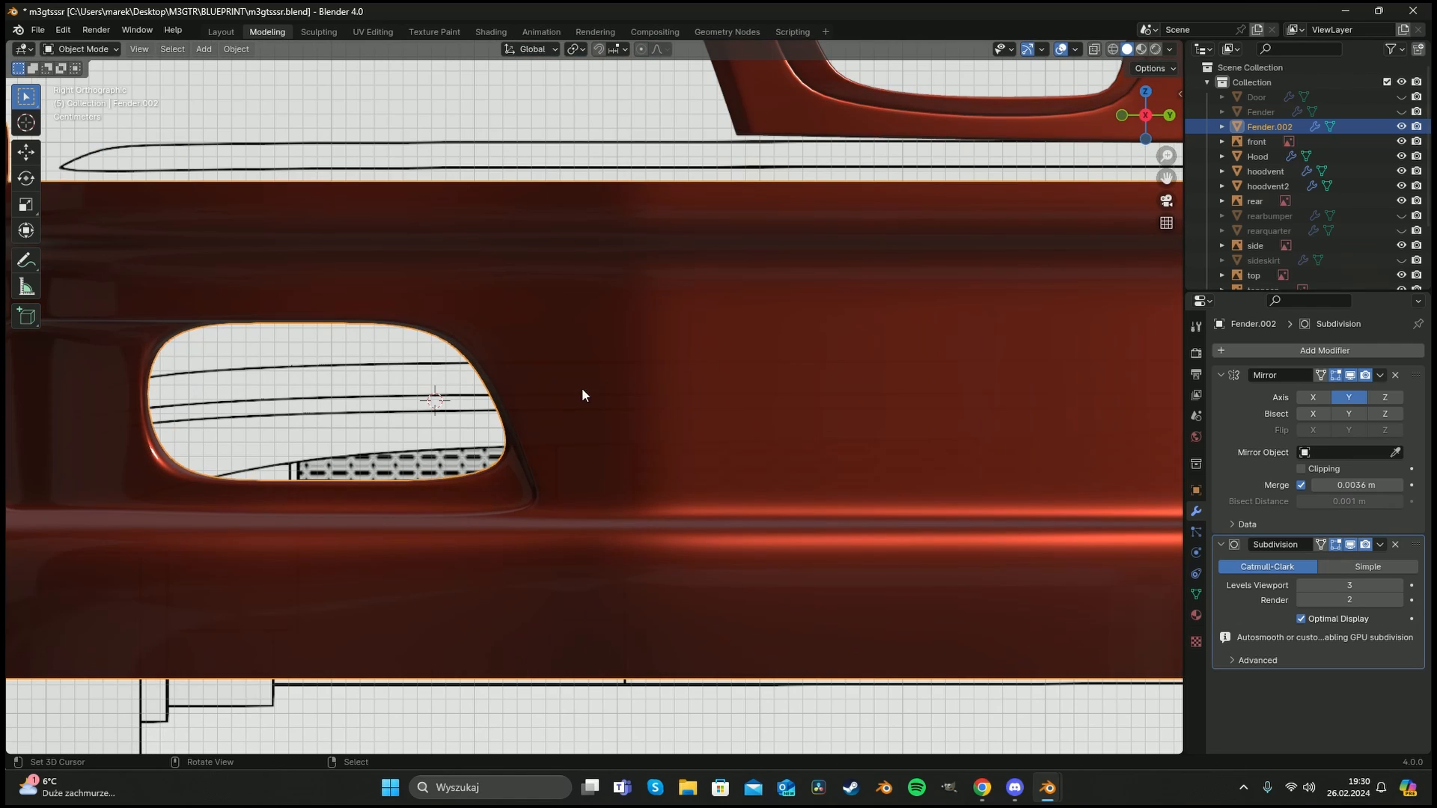
alt+middle_drag(458, 383, 802, 357)
key(Tab)
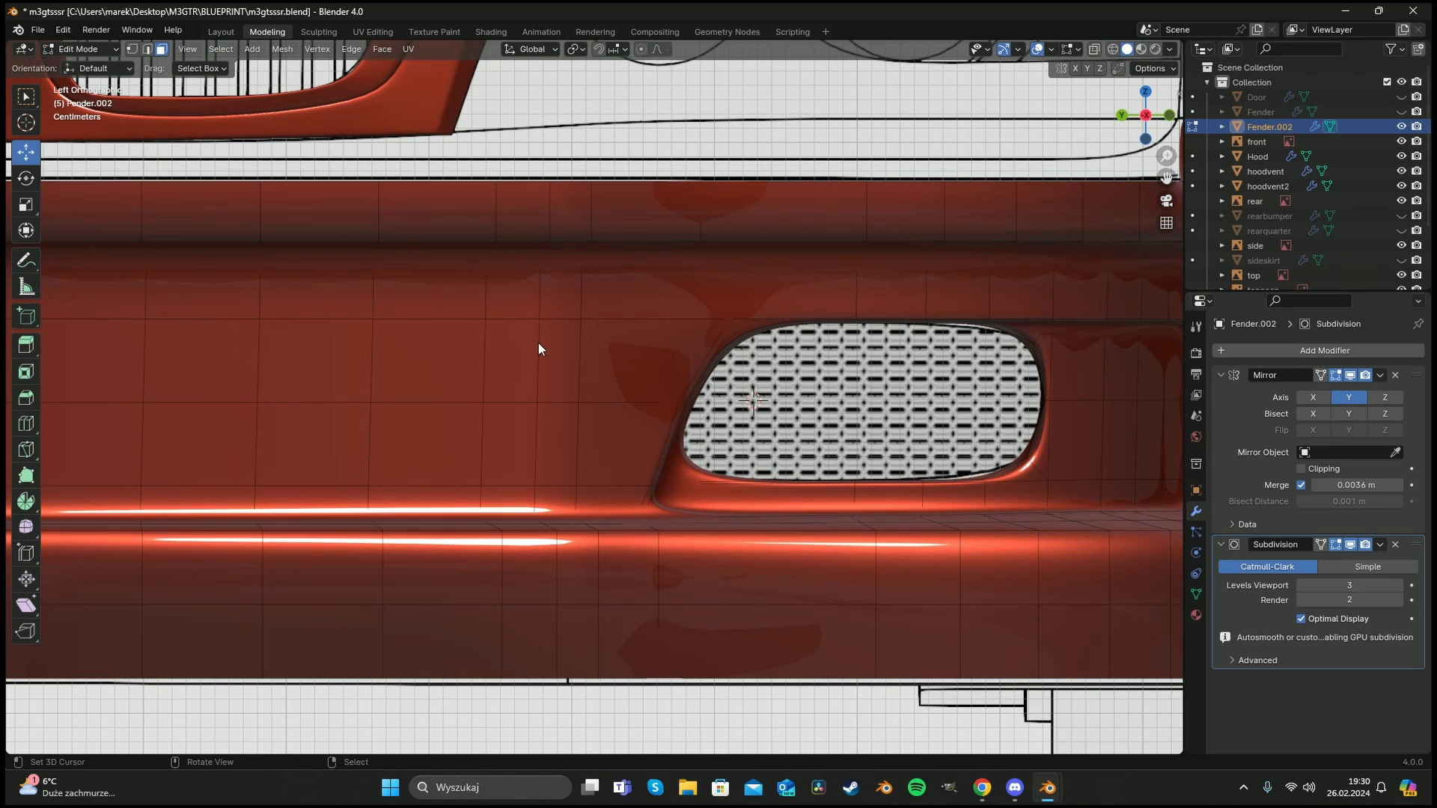
key(alt+z)
shift+middle_drag(528, 353, 761, 352)
key(1)
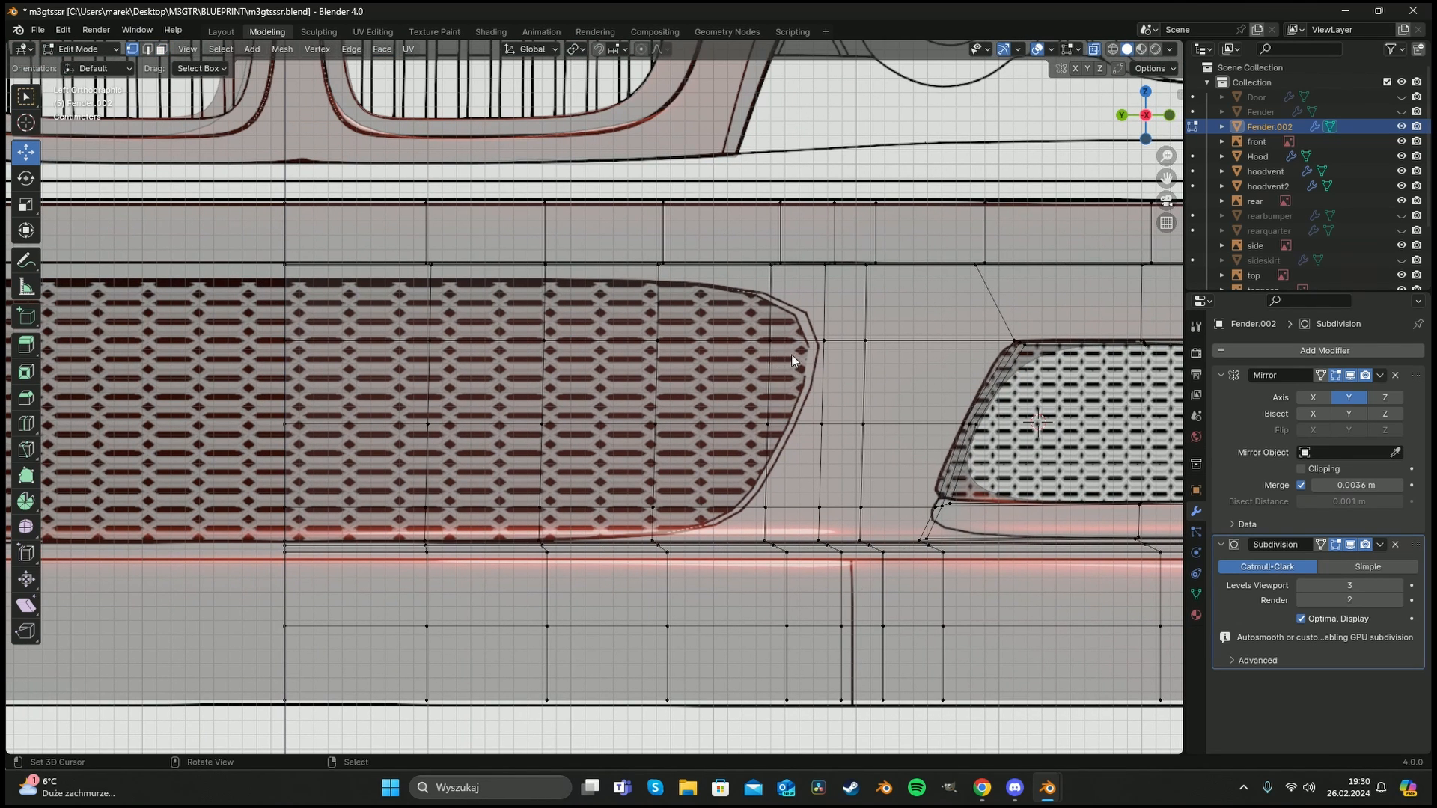
Add a horizontal loop cut across the bumper along the top edge of the central grille, leaving nothing selected.
key(c)
key(Escape)
key(ctrl+r)
click(784, 286)
click(774, 266)
key(a)
key(a)
key(c)
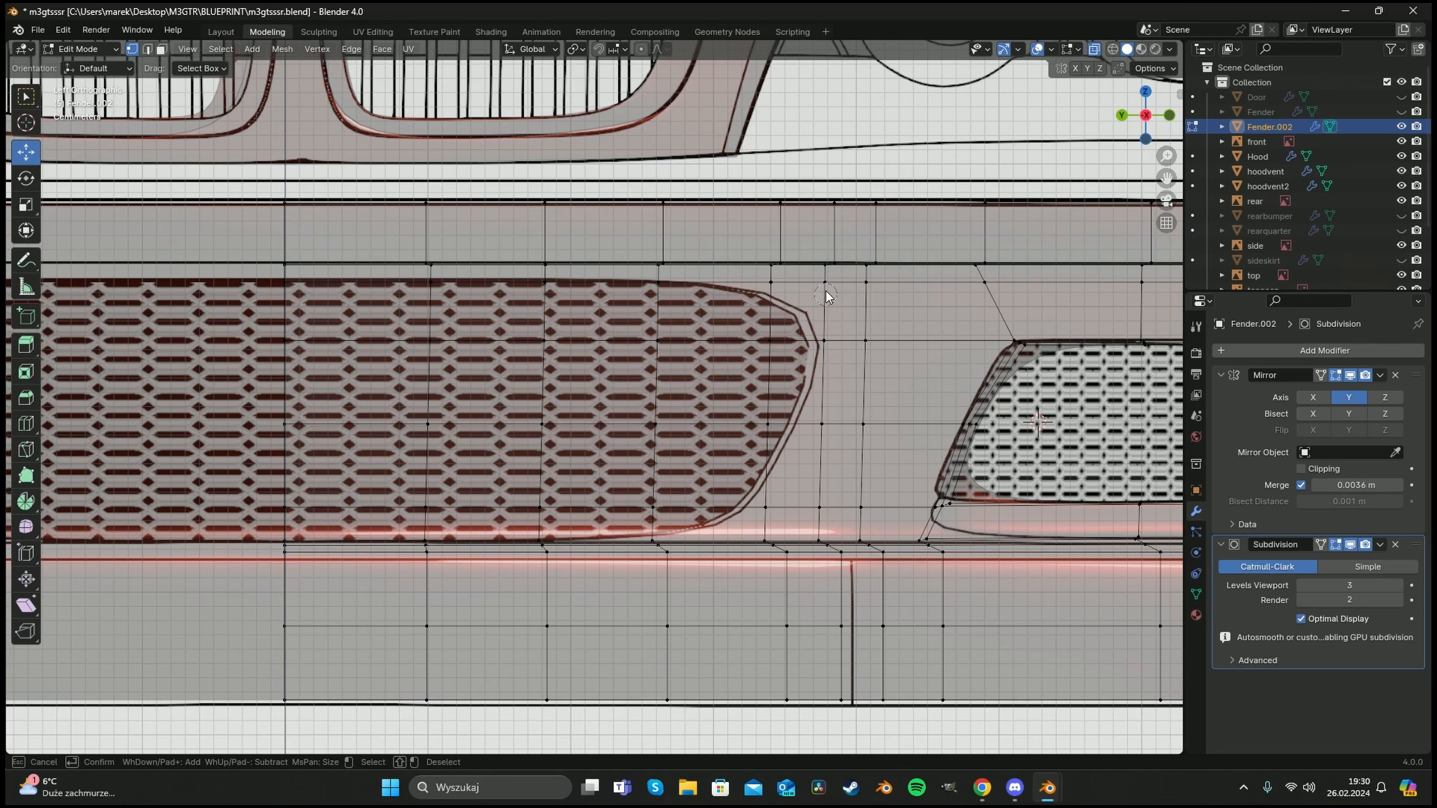
key(Escape)
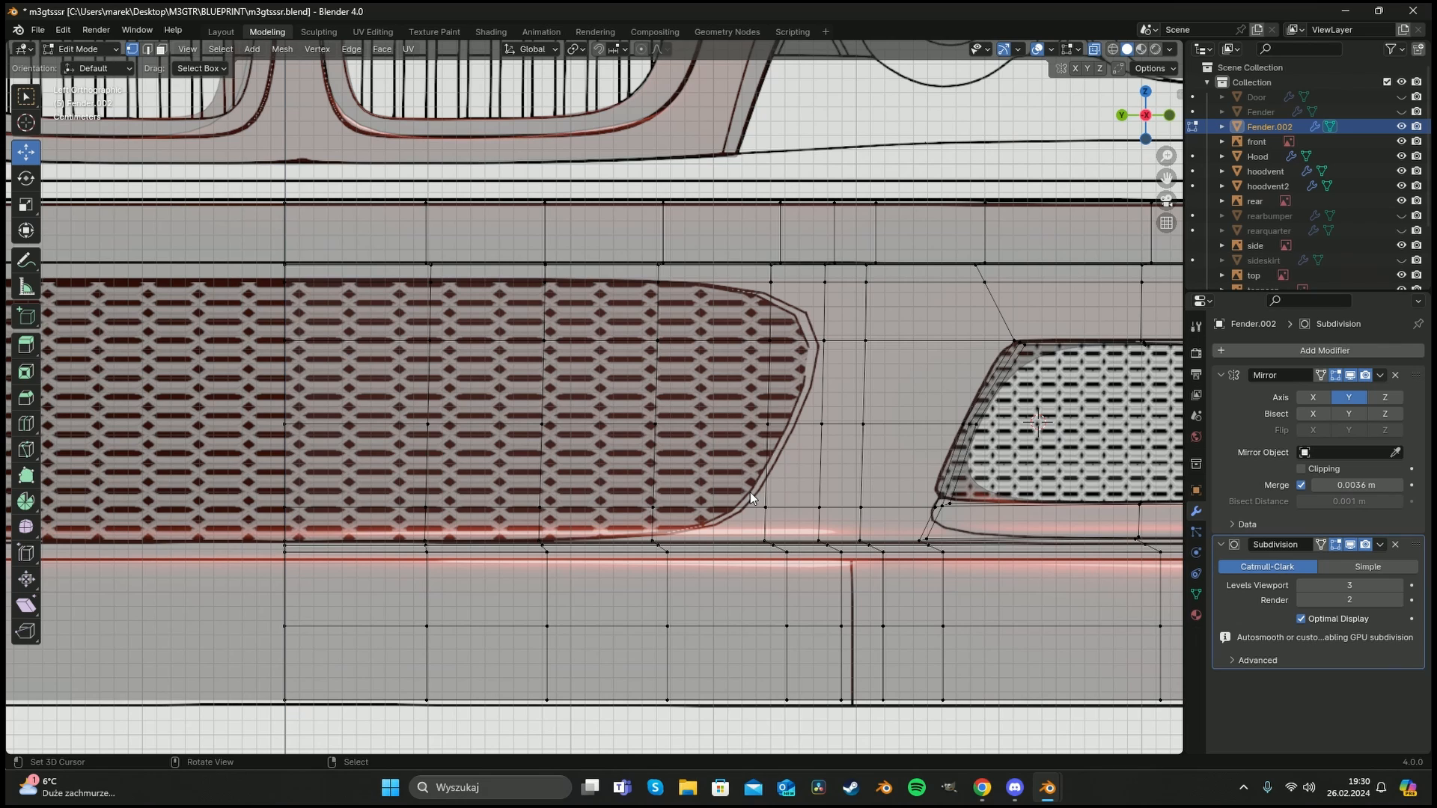
Try to extrude the central grille faces in place for scaling inward, and undo the extrusion and face selection.
key(3)
right_click(319, 304)
ctrl+shift+right_click(795, 513)
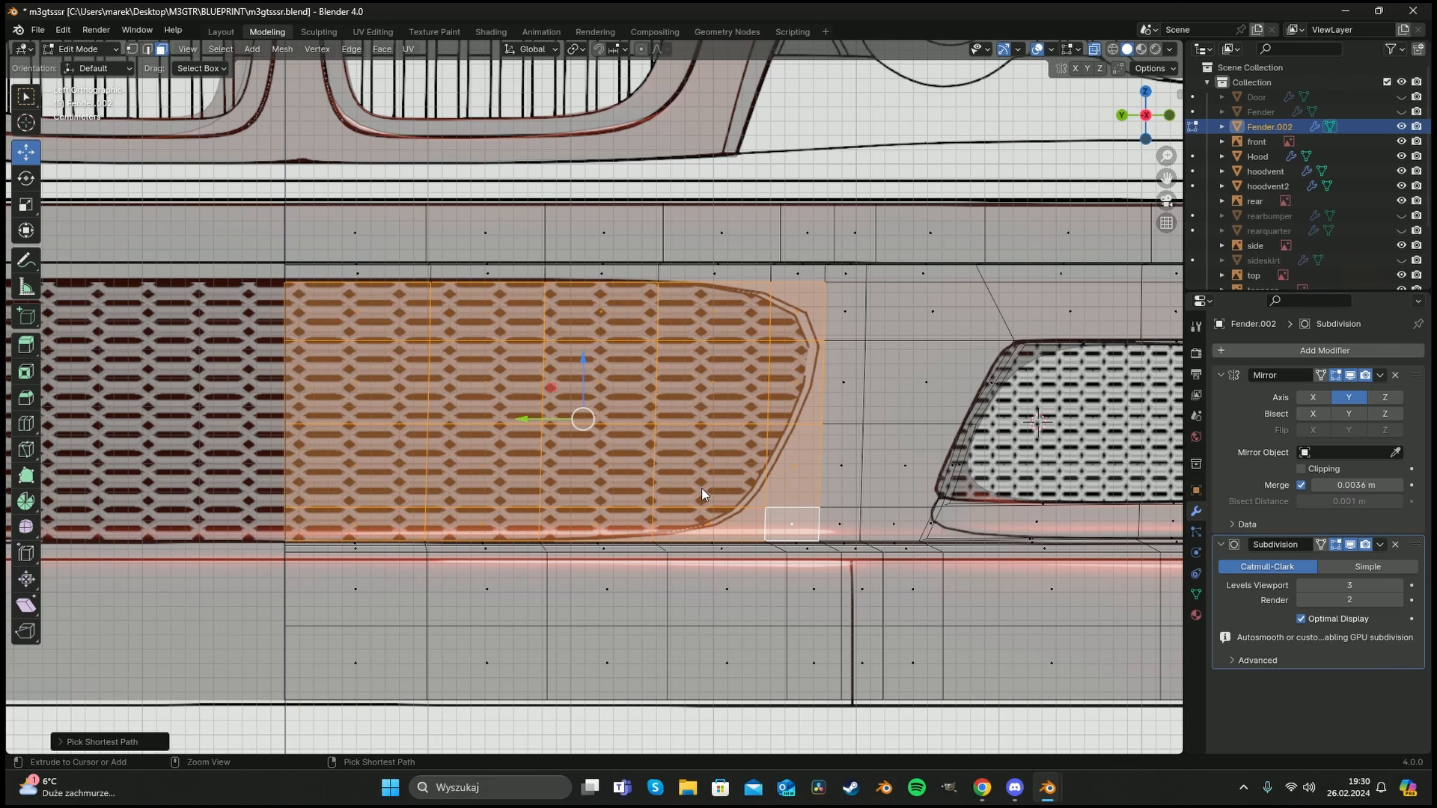
key(e)
right_click(849, 451)
key(s)
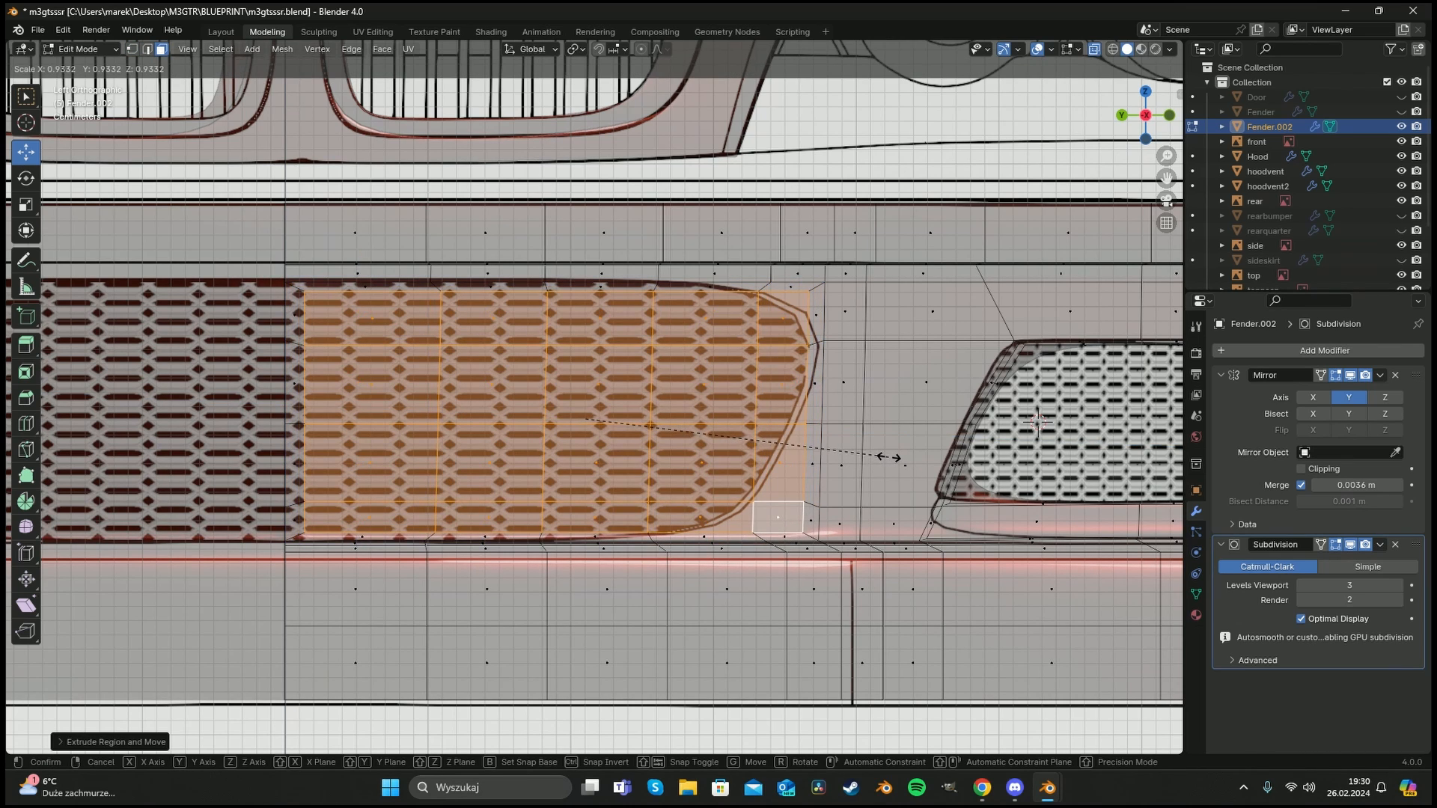
click(906, 464)
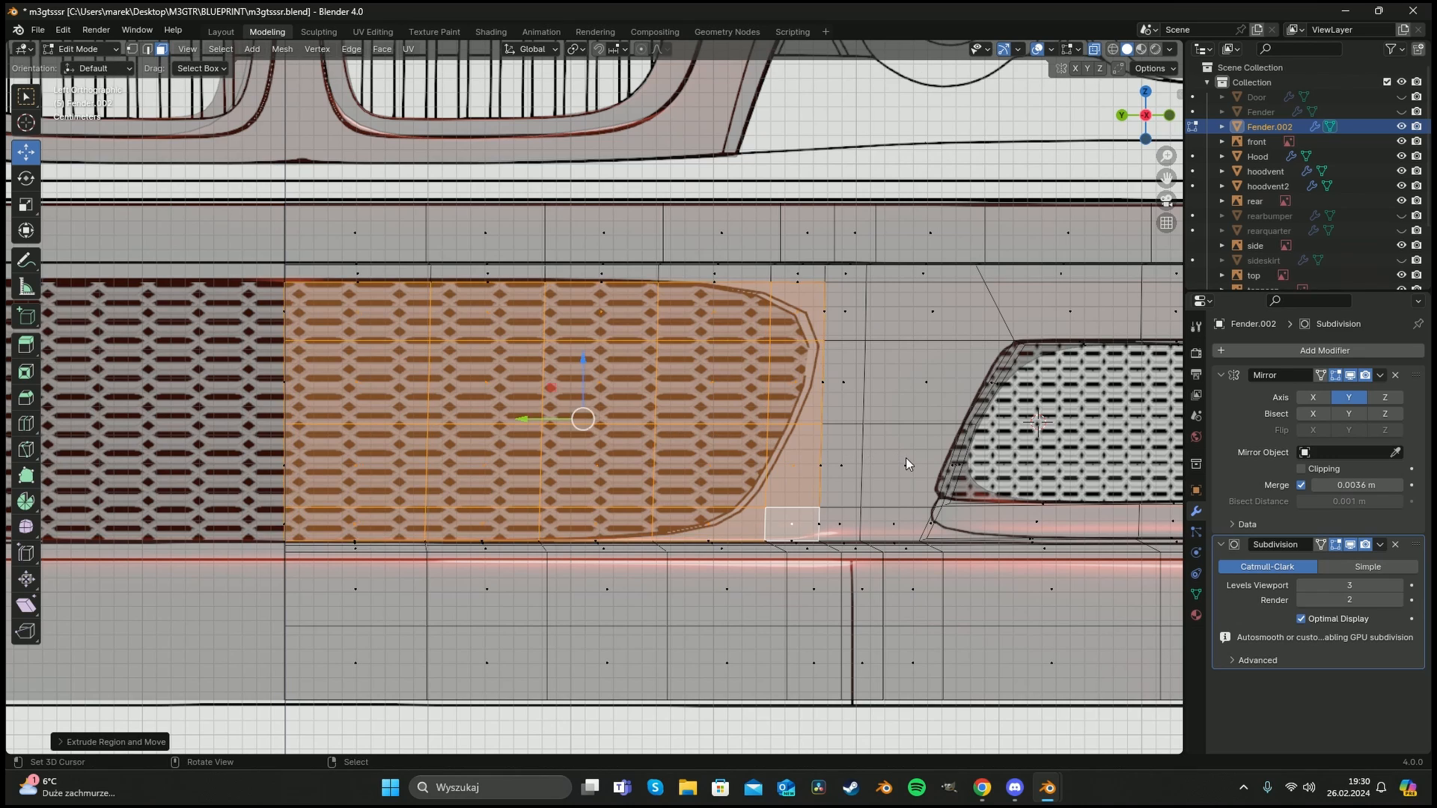
key(ctrl+z)
key(ctrl+z)
key(ctrl+z)
Try to inset the central grille faces, including the strip above them, by extruding in place and scaling to about 0.93.
ctrl+shift+click(800, 530)
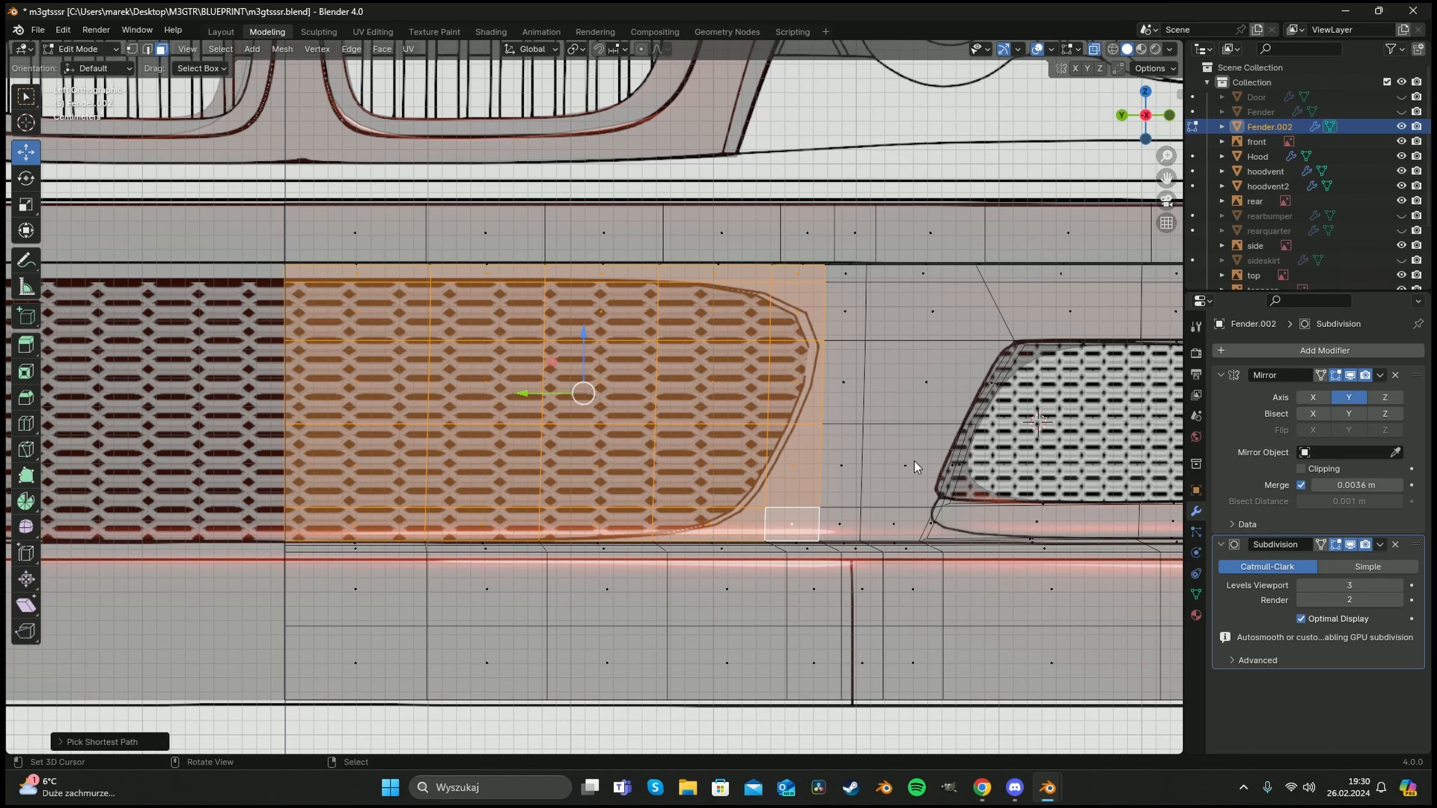
key(e)
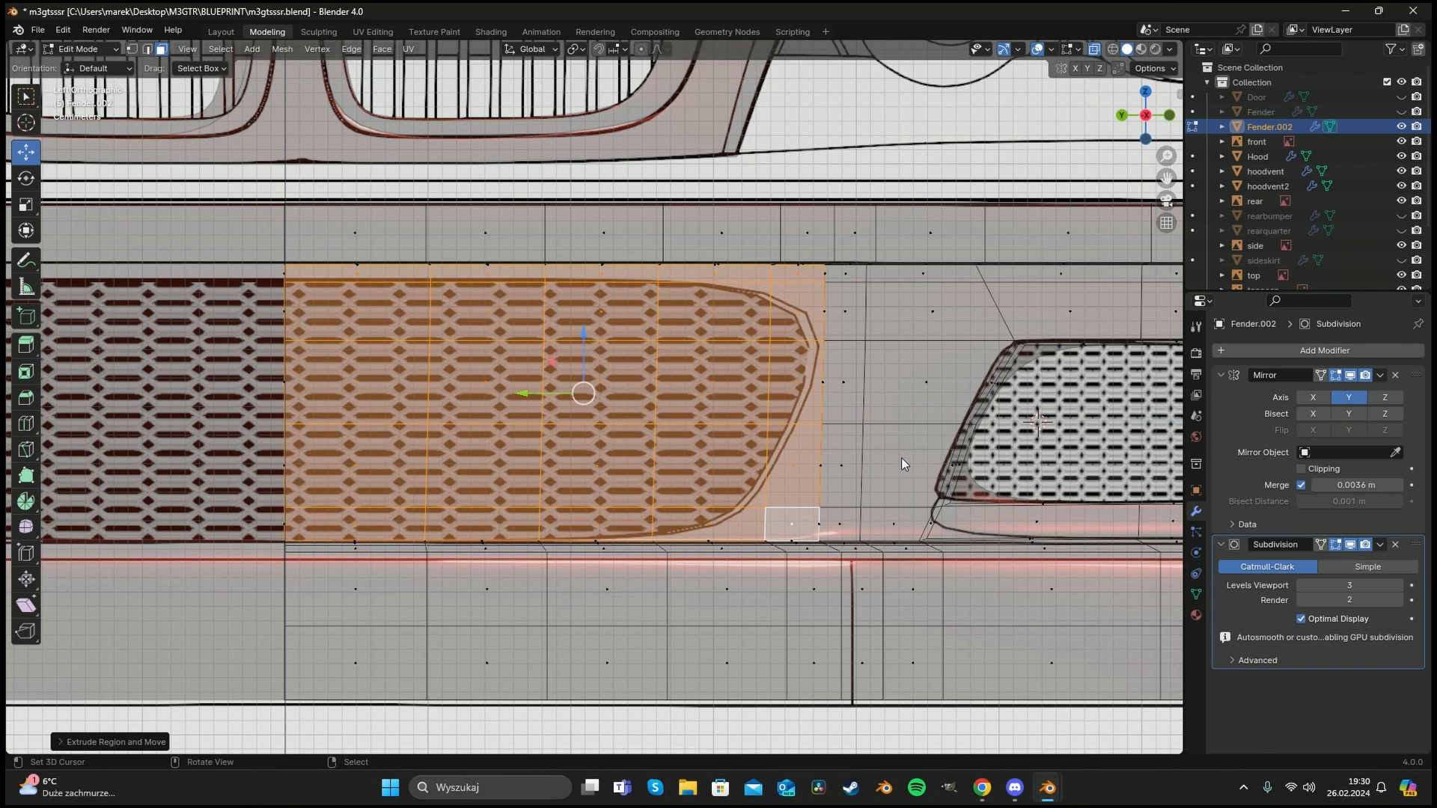
key(s)
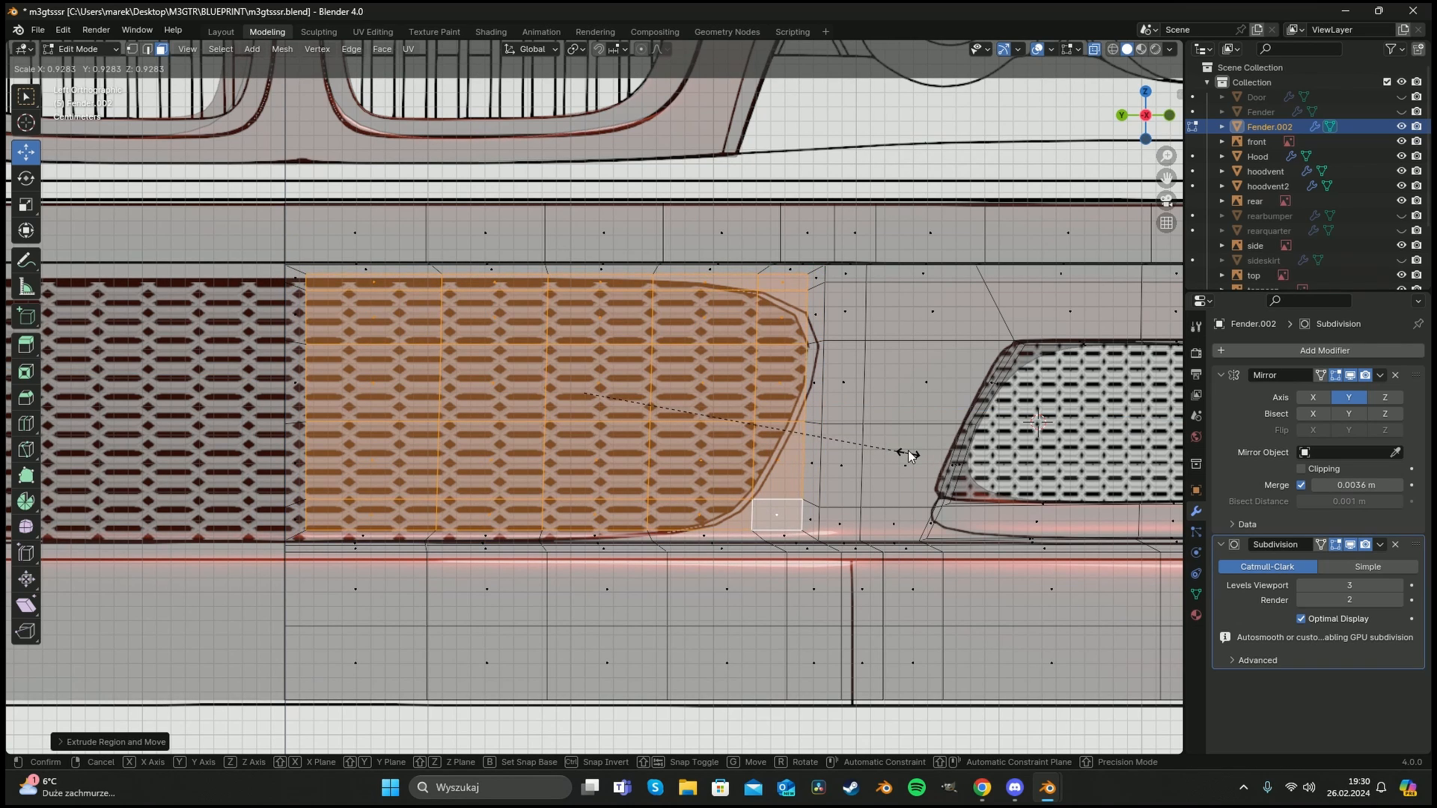
click(907, 453)
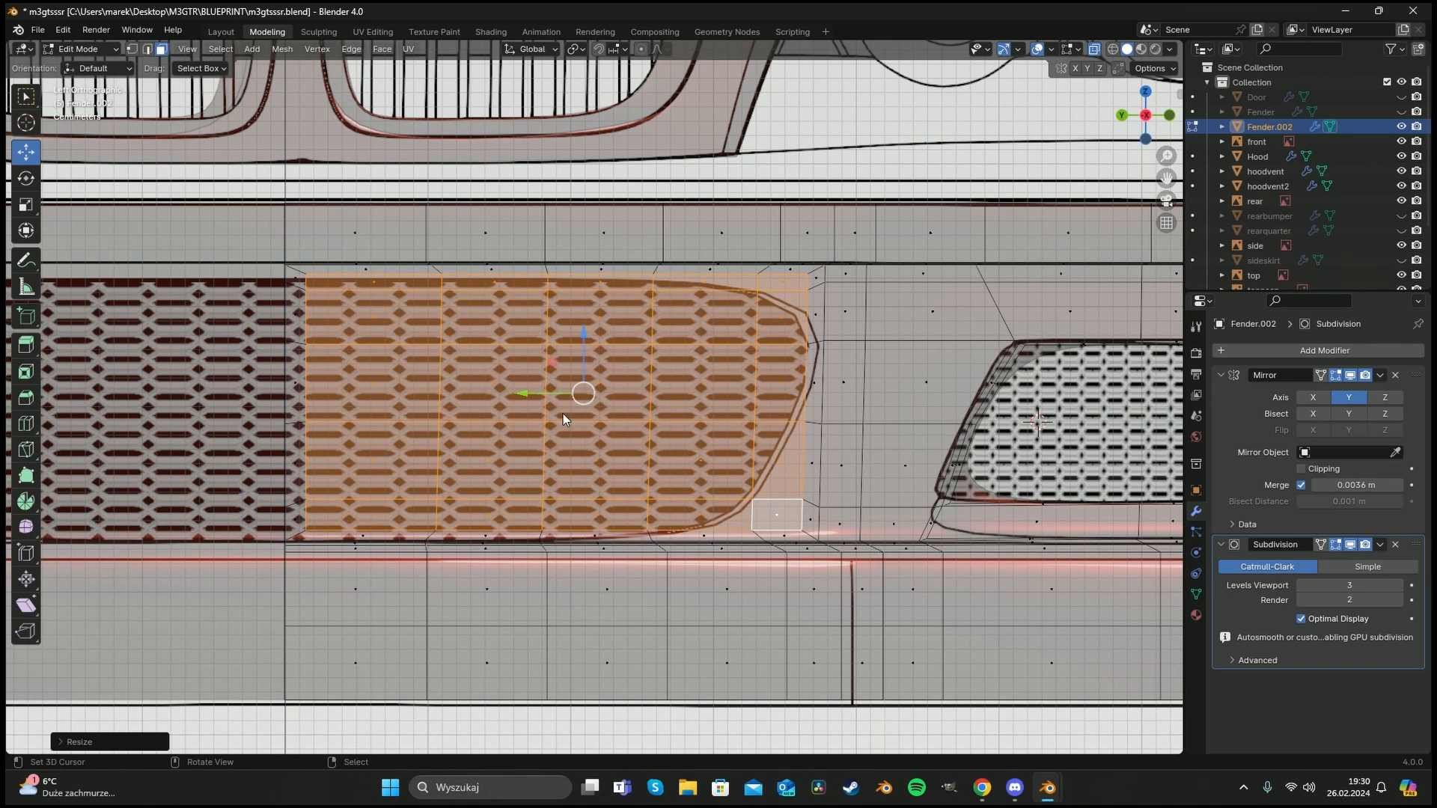
Move the inset's vertical column of vertices nearest the mirror line slightly along Y toward the bumper's centre.
key(alt+a)
key(1)
key(c)
drag(308, 290, 307, 516)
right_click(307, 518)
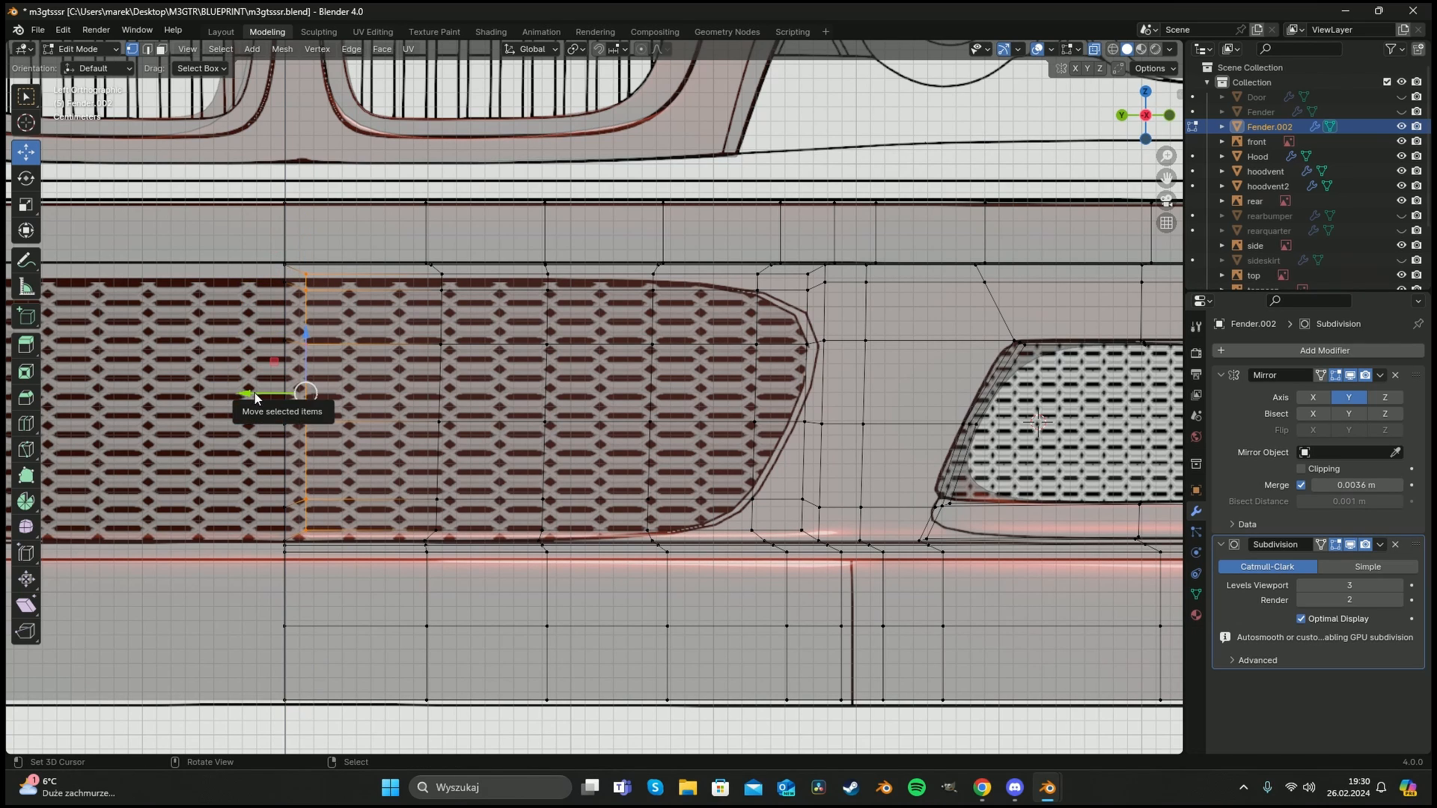
mouse_move(253, 393)
mouse_down()
mouse_move(198, 393)
mouse_move(239, 392)
mouse_up()
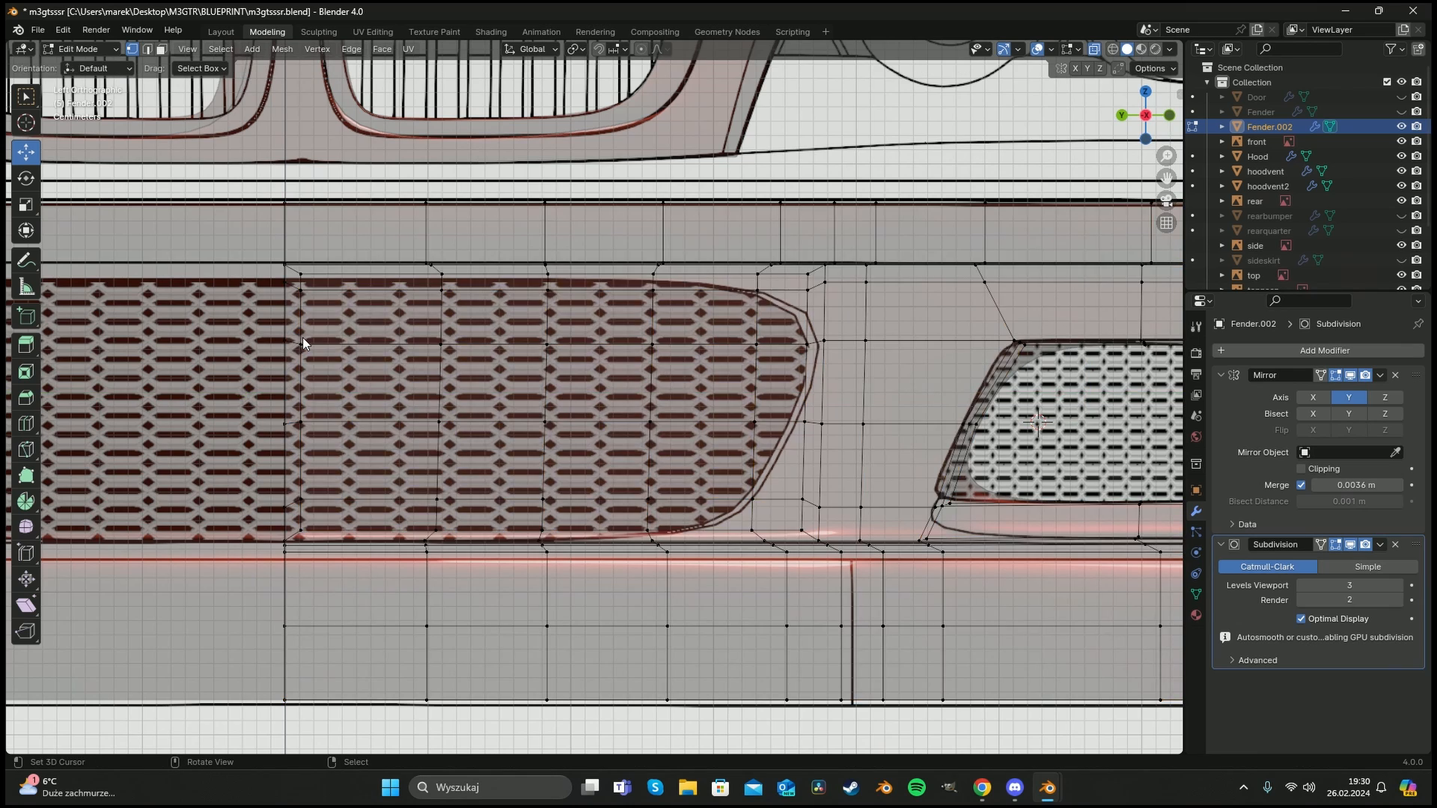
Try to cut the central grille opening by deleting all faces inside the inset.
key(alt+z)
key(alt+z)
key(3)
drag(308, 290, 384, 312)
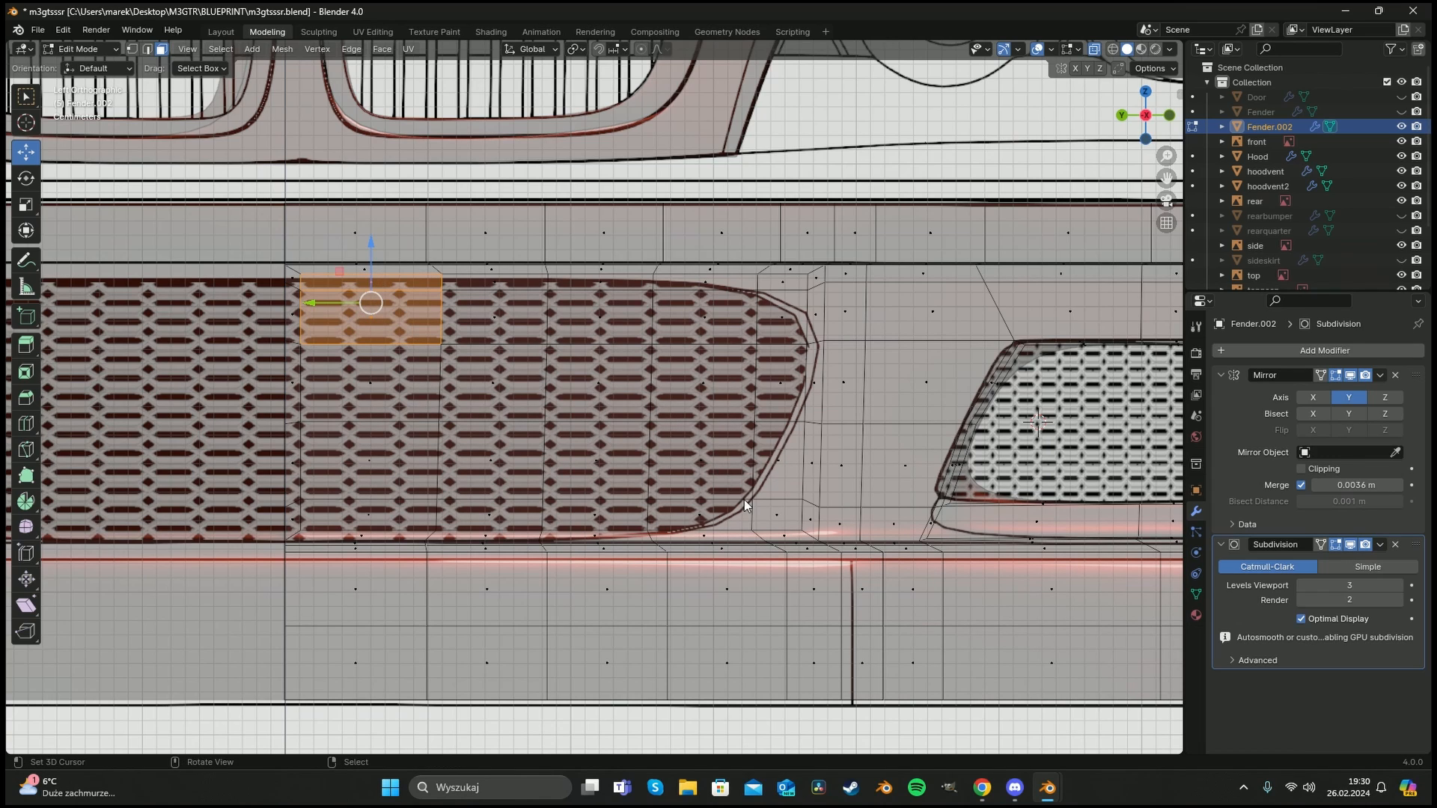
click(398, 305)
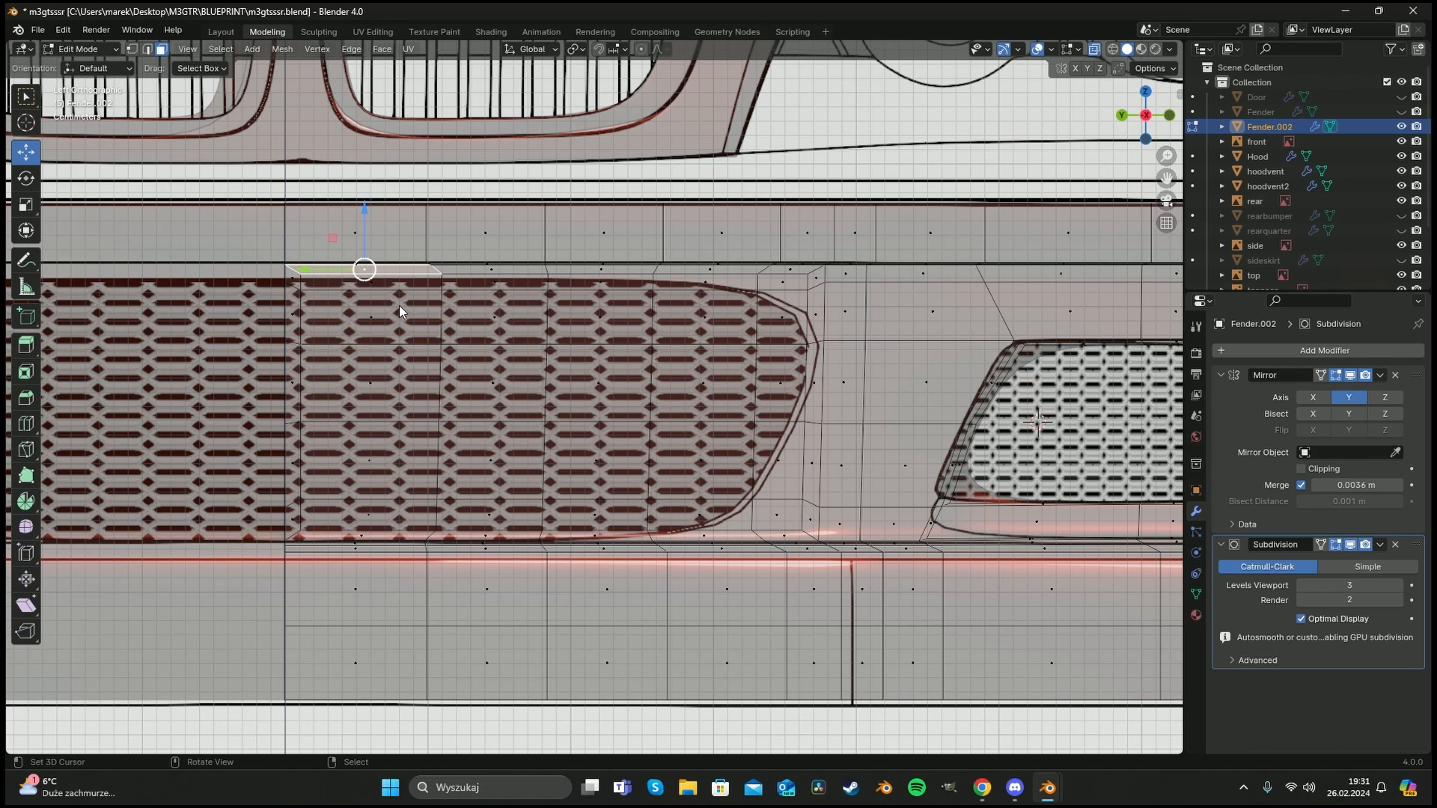
ctrl+shift+click(756, 518)
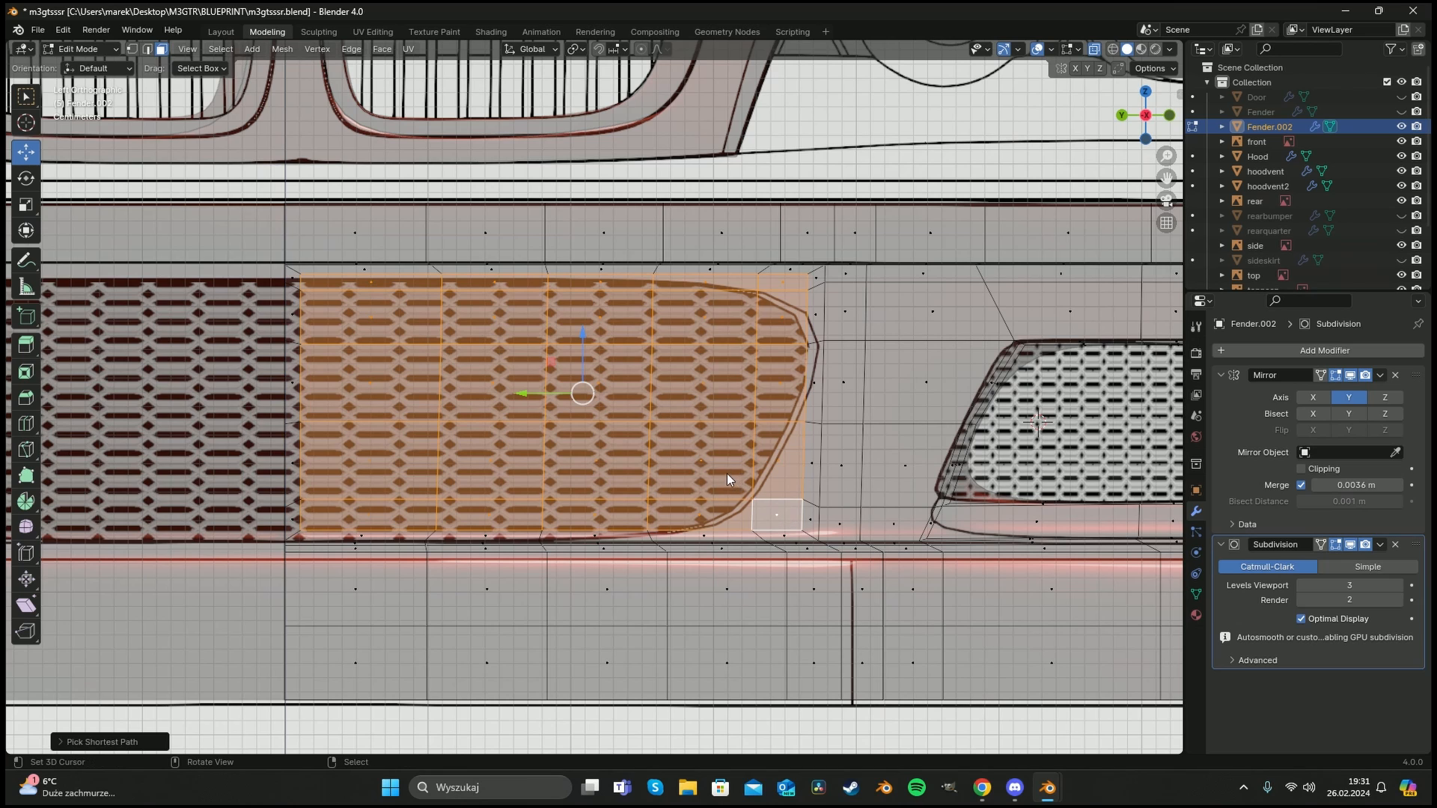
key(x)
click(681, 473)
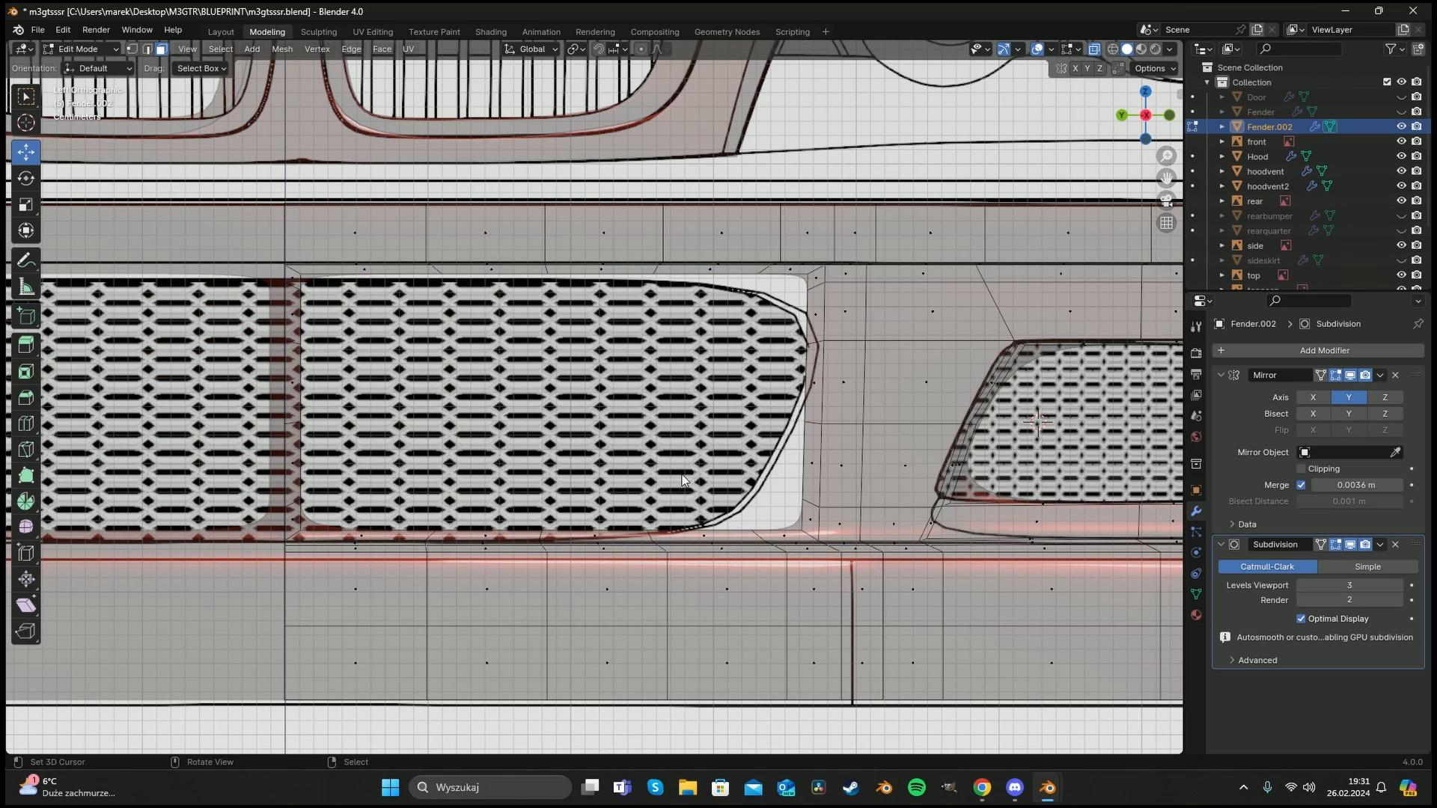
Undo the face deletion, the centre vertex move and the grille inset, back to an unextruded mesh with nothing selected.
key(ctrl+z)
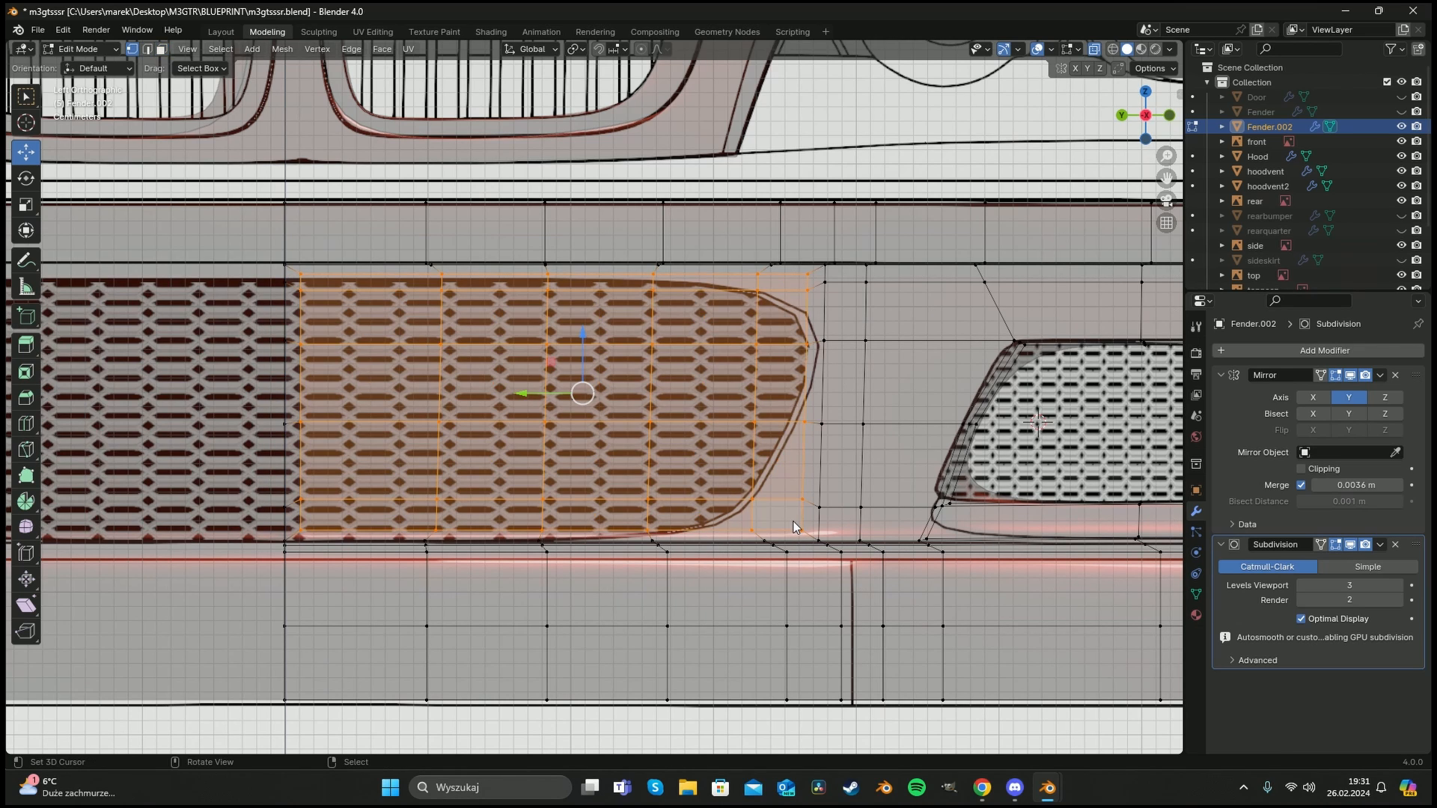
key(alt+a)
key(c)
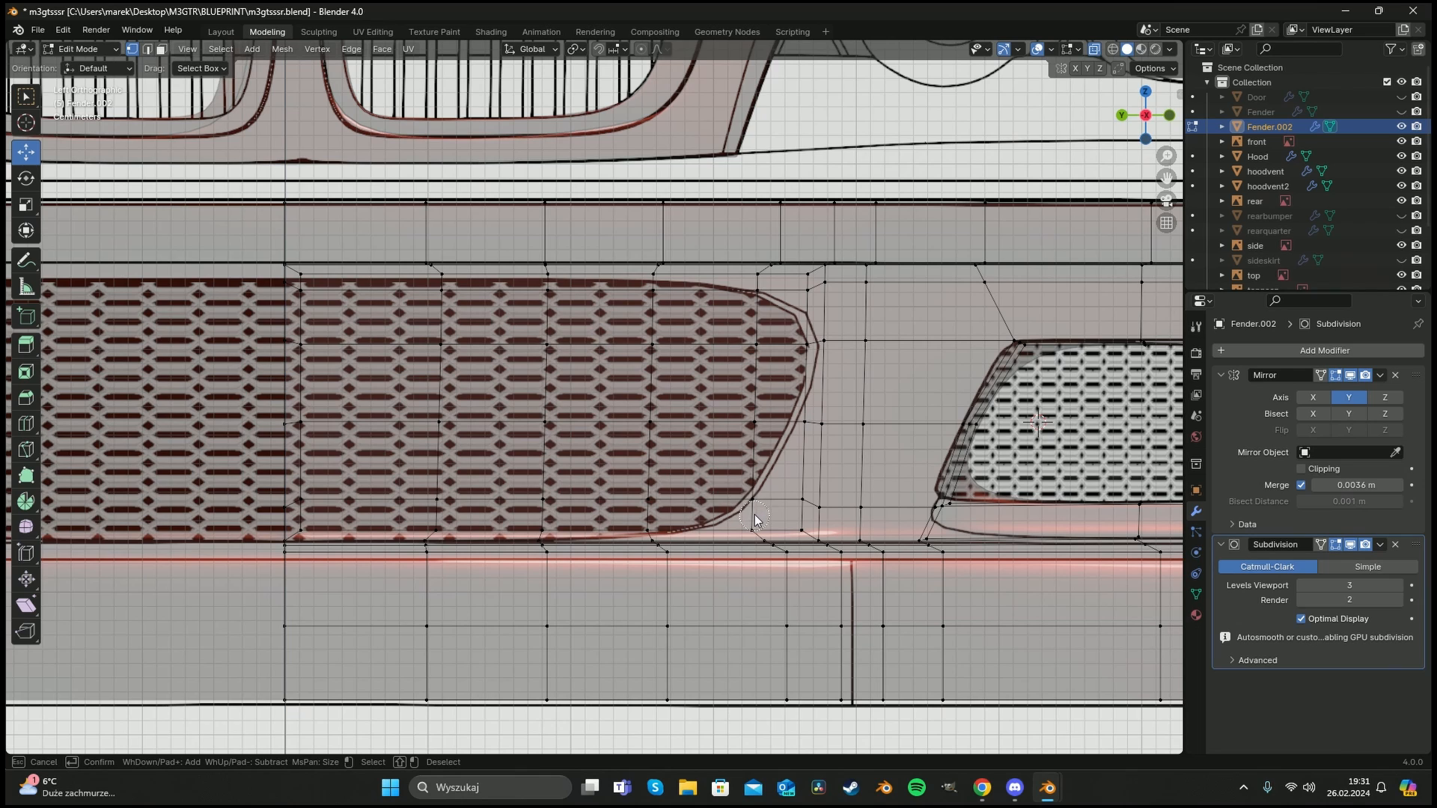
key(Escape)
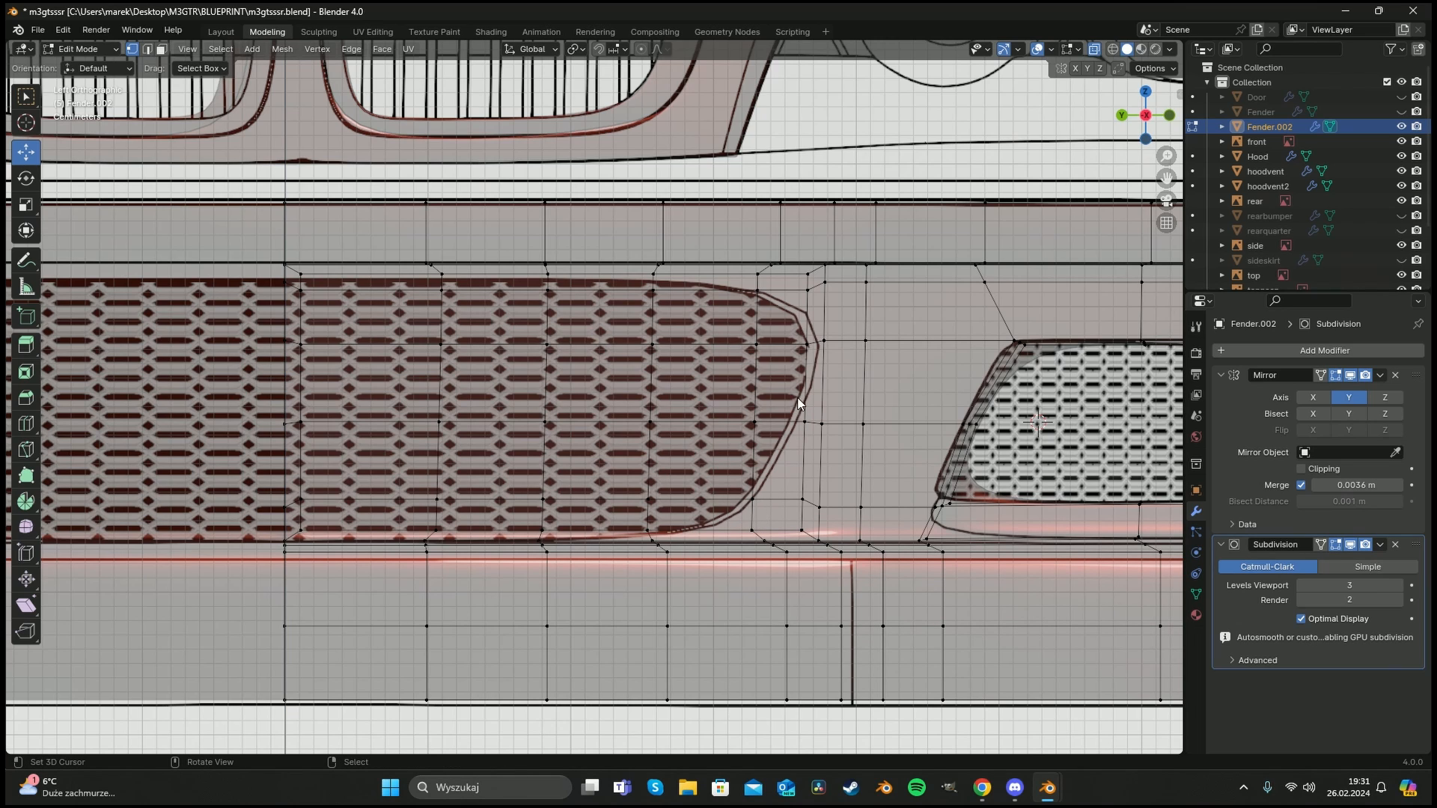
key(ctrl+z)
key(ctrl+z)
key(ctrl+z)
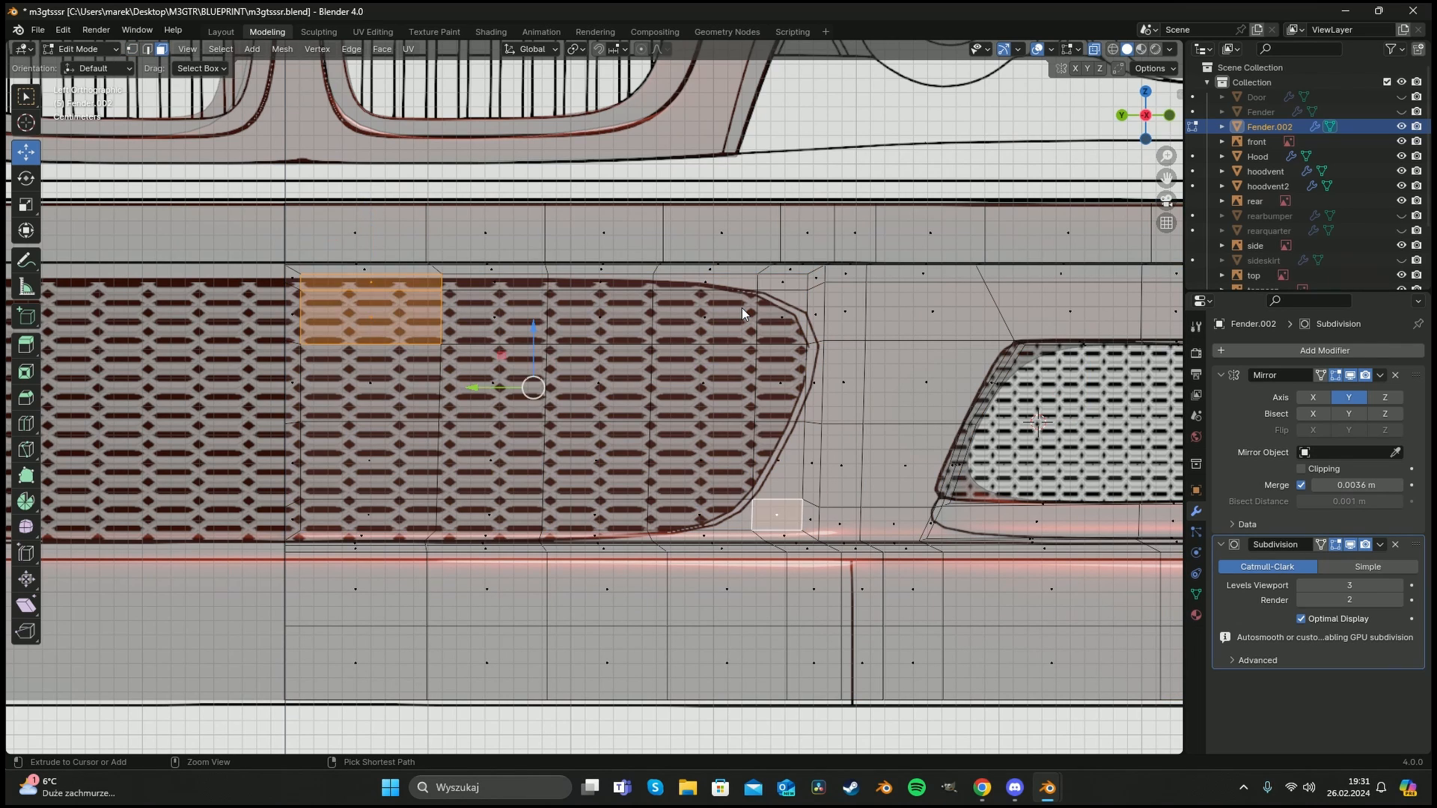
key(ctrl+z)
key(ctrl+z)
key(ctrl+z)
key(ctrl+z)
key(ctrl+z)
key(ctrl+z)
key(ctrl+z)
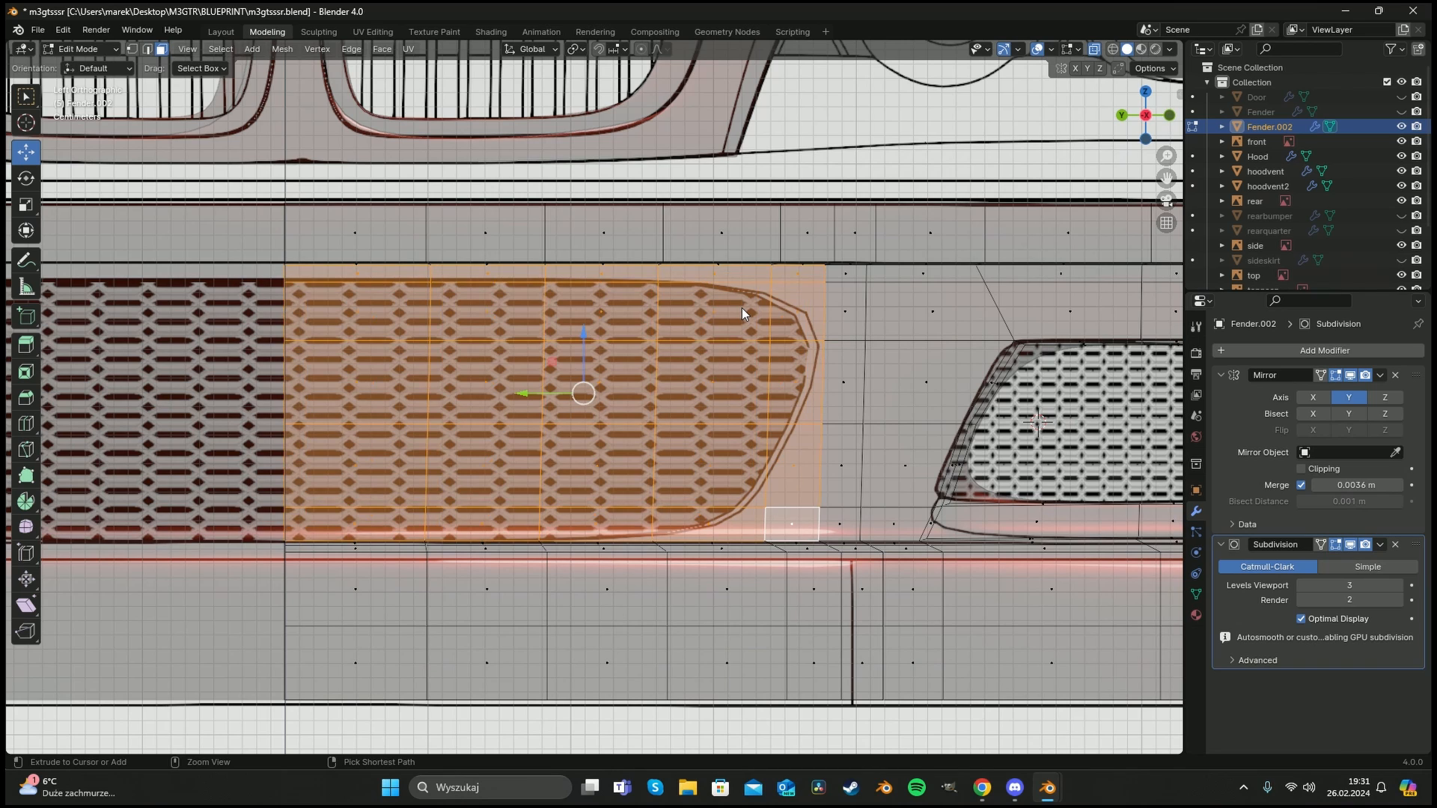
key(ctrl+z)
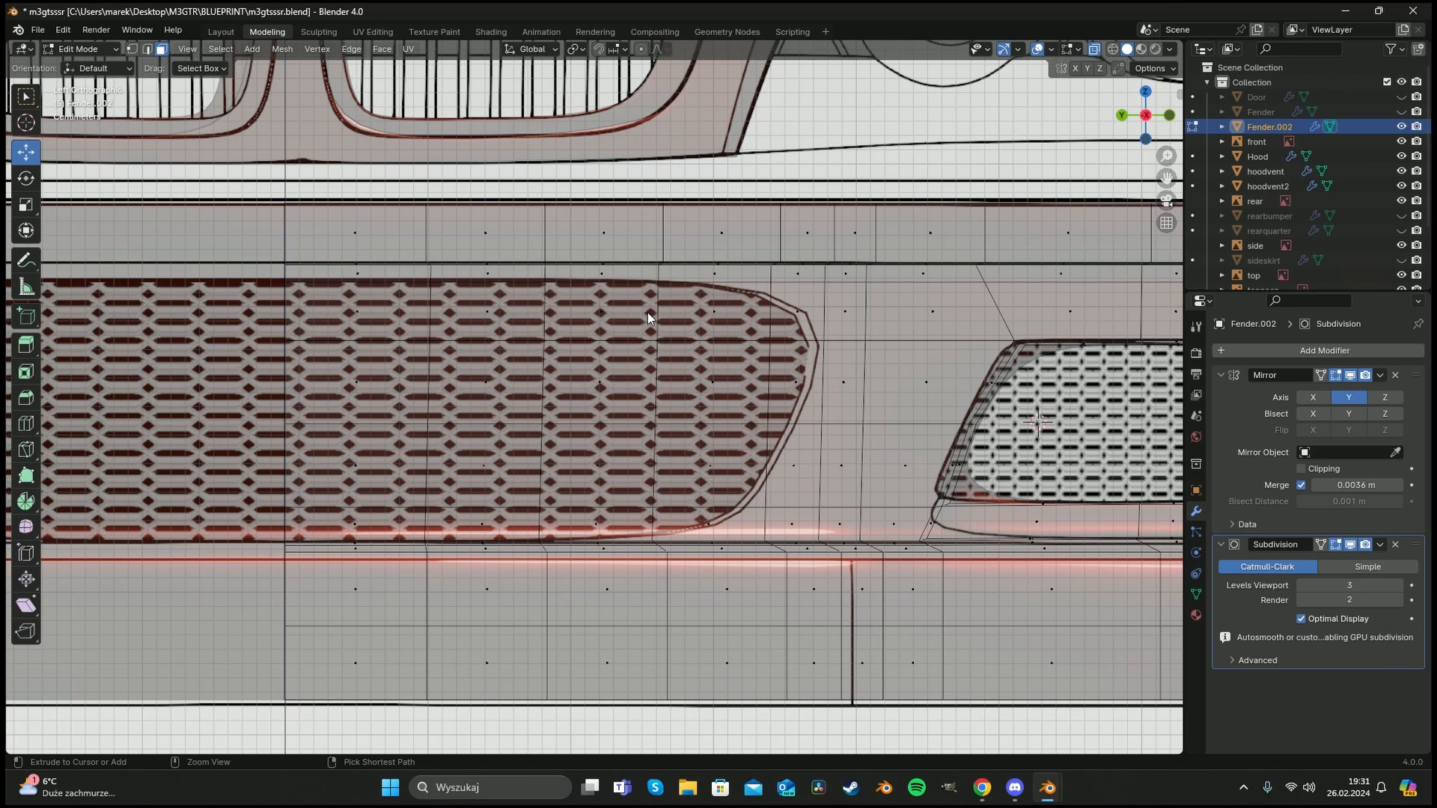
key(a)
key(a)
right_click(349, 306)
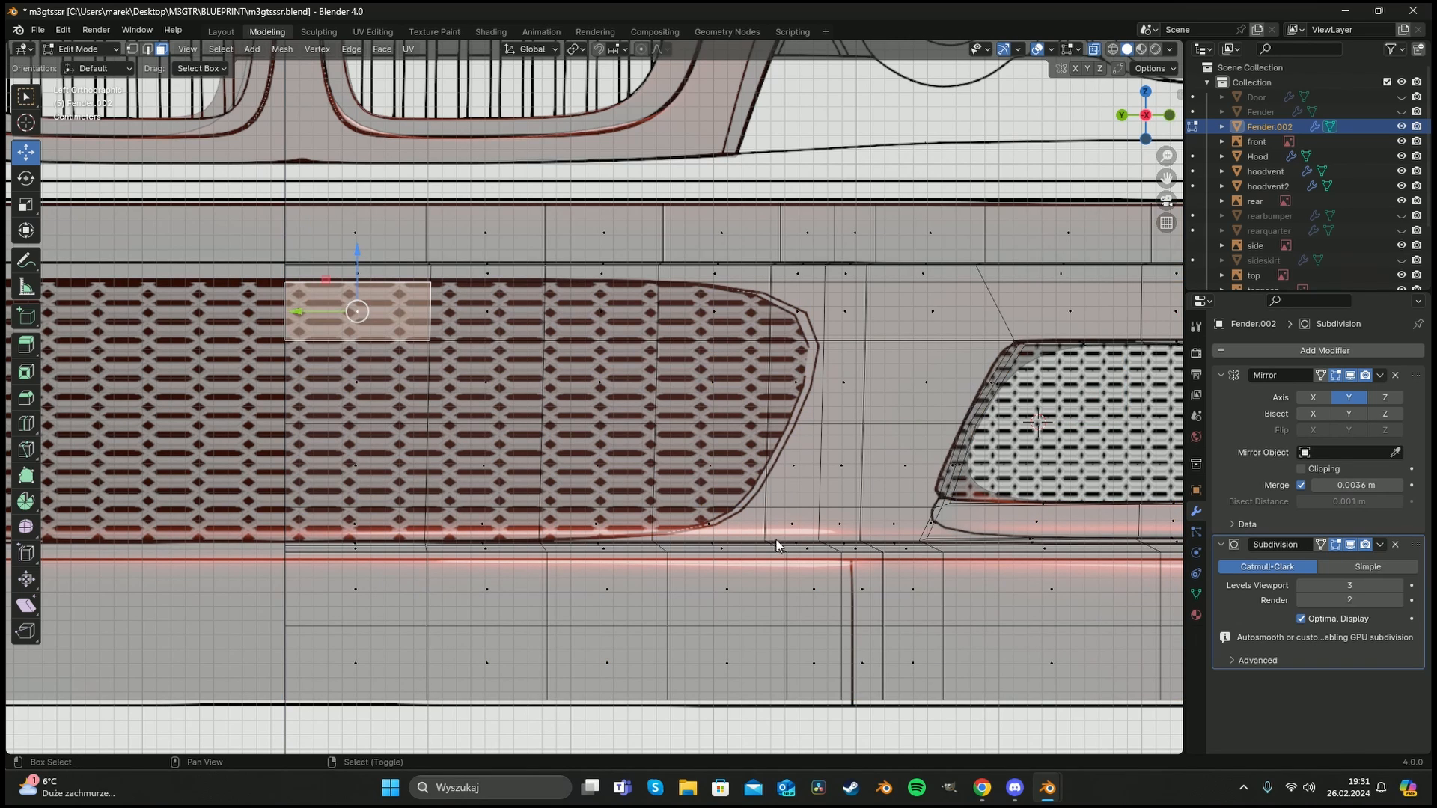
key(a)
key(a)
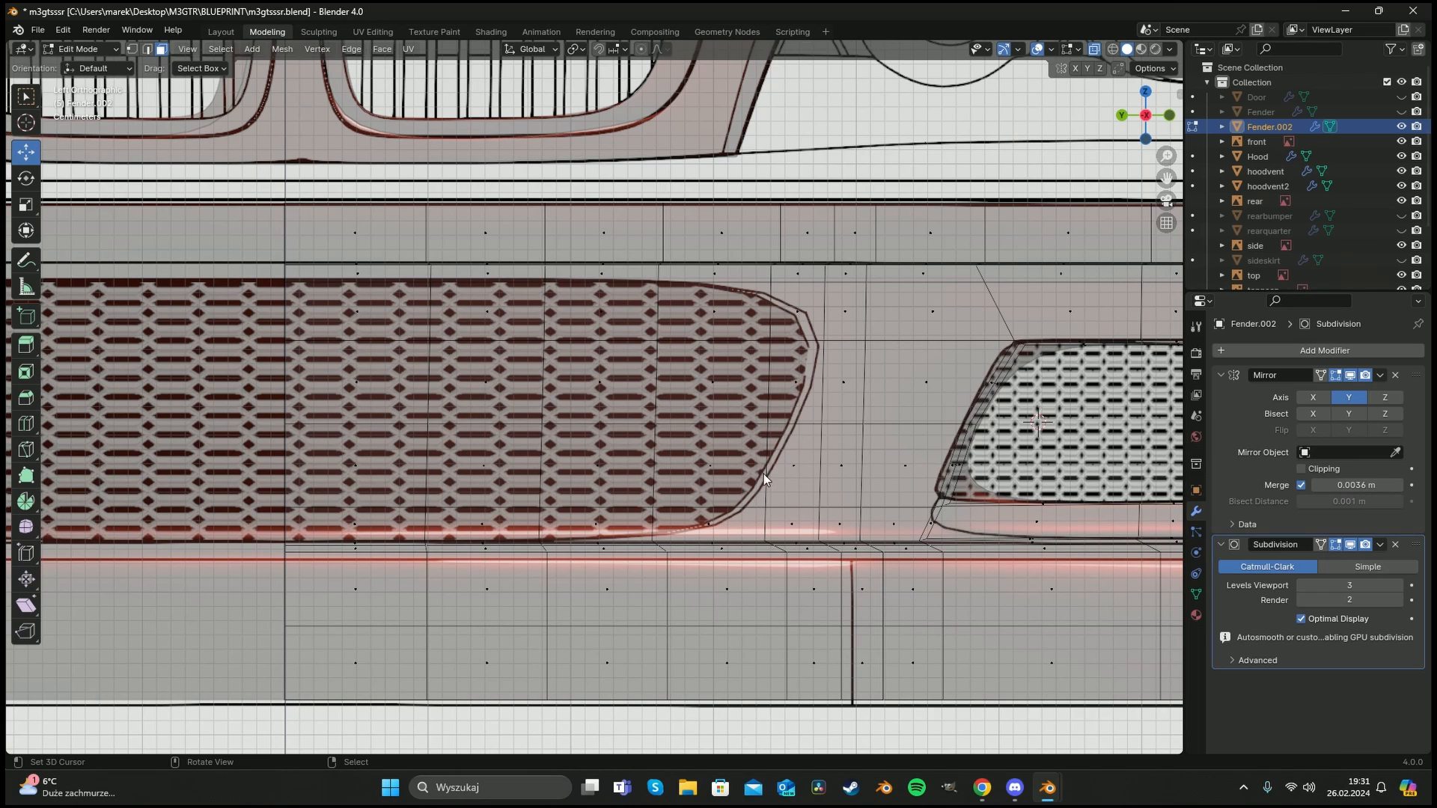
right_click(709, 532)
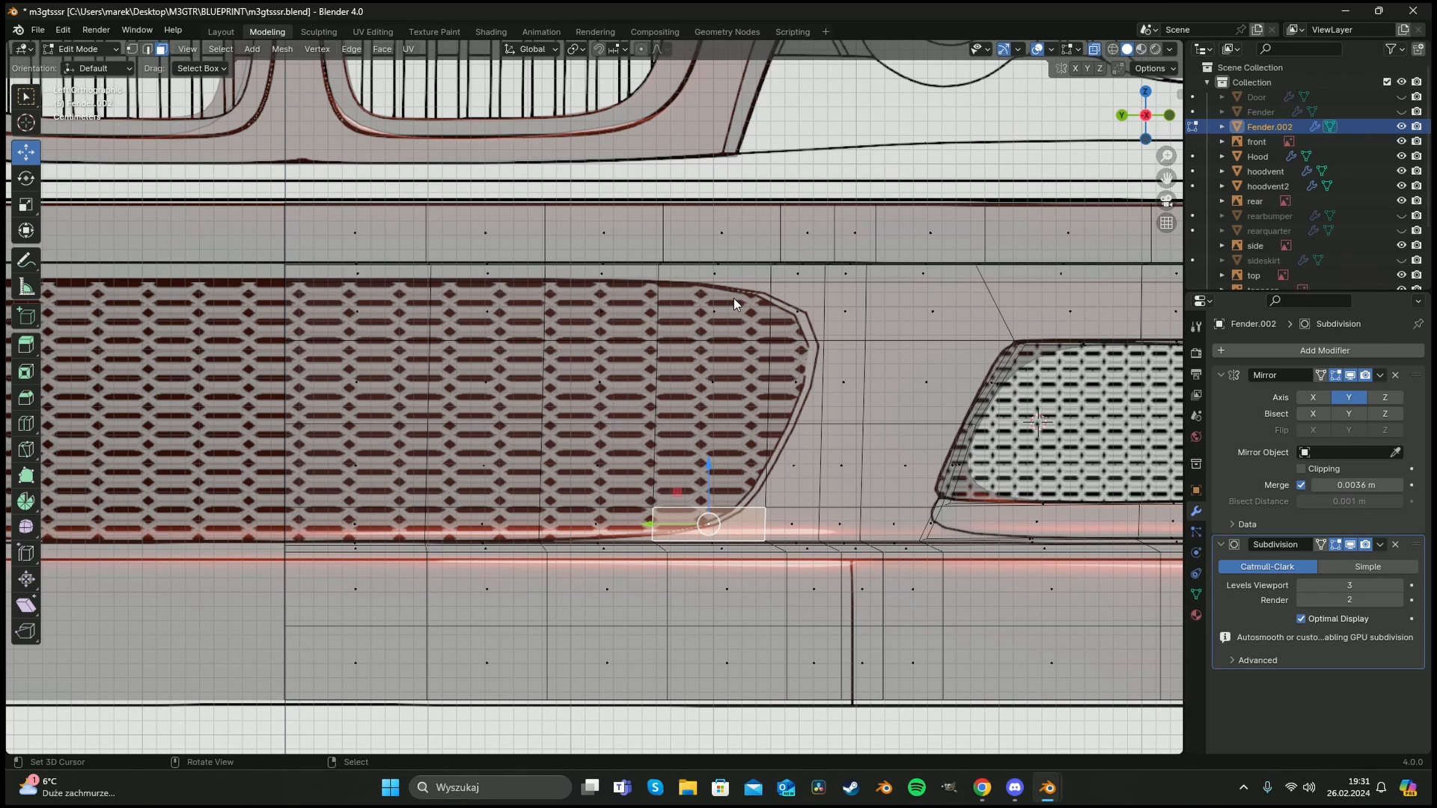
right_click(802, 303)
right_click(810, 399)
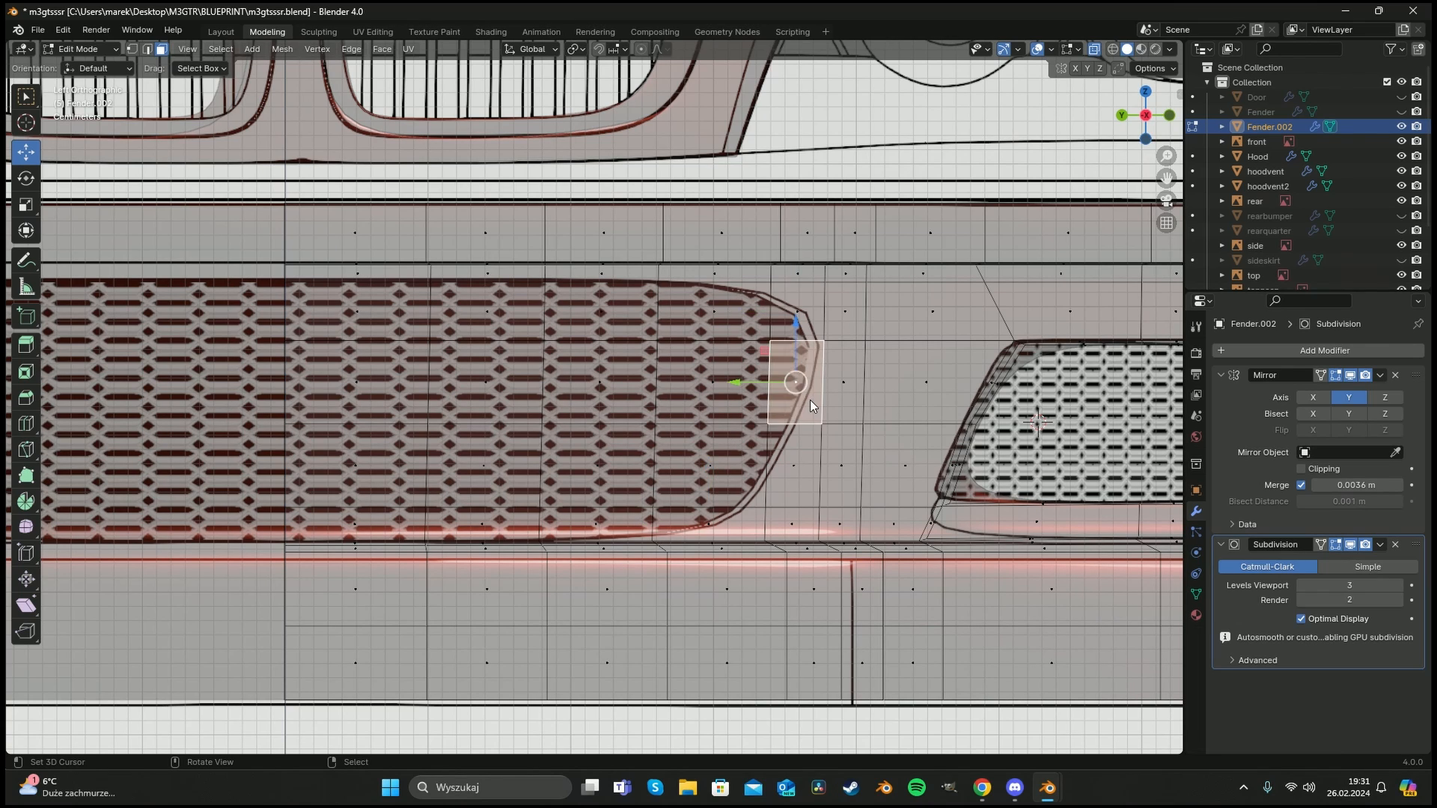
right_click(779, 476)
Try to add a vertical loop cut across the bumper near the grille's rounded outer end, and undo it.
key(ctrl+r)
click(718, 513)
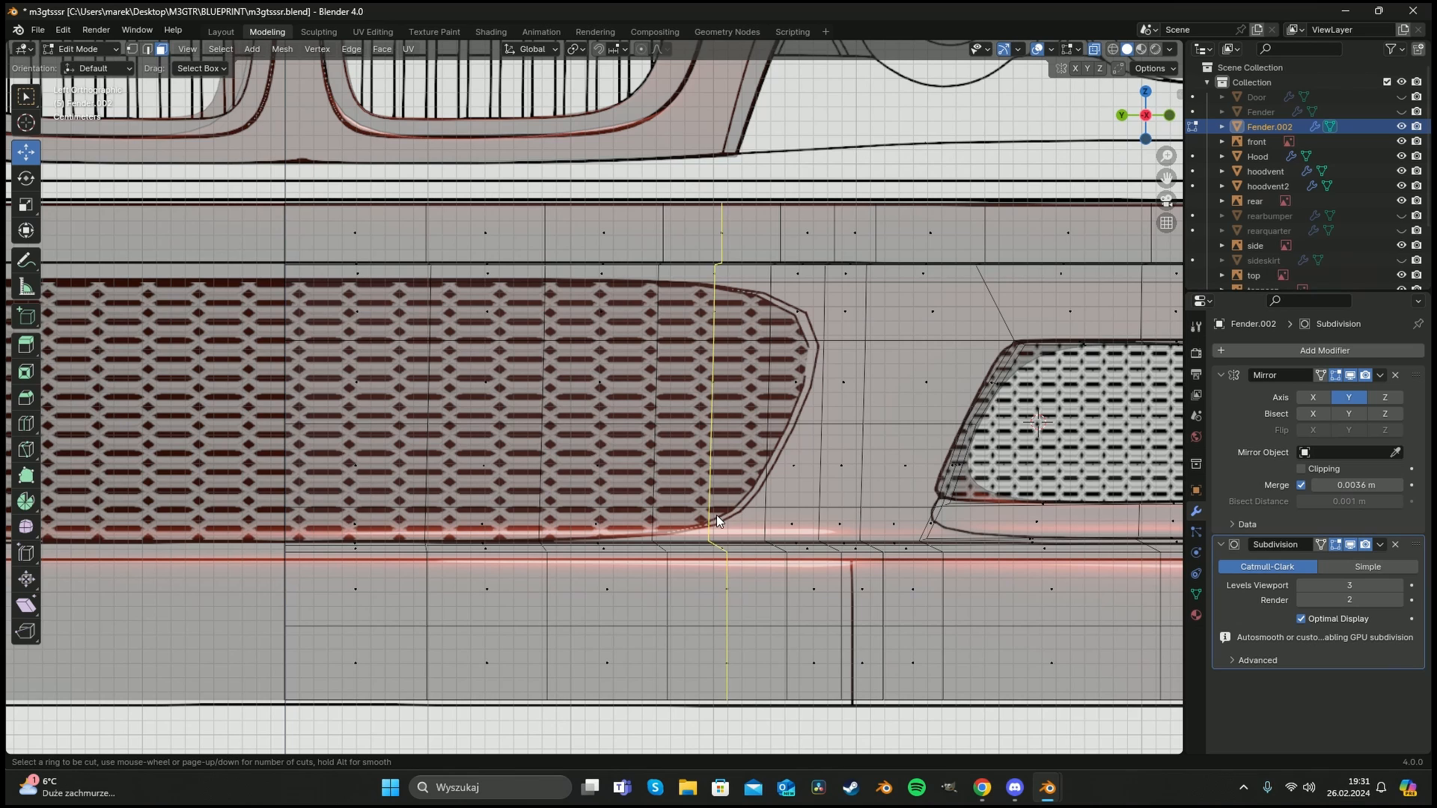
key(a)
key(a)
key(ctrl+z)
key(ctrl+z)
key(ctrl+z)
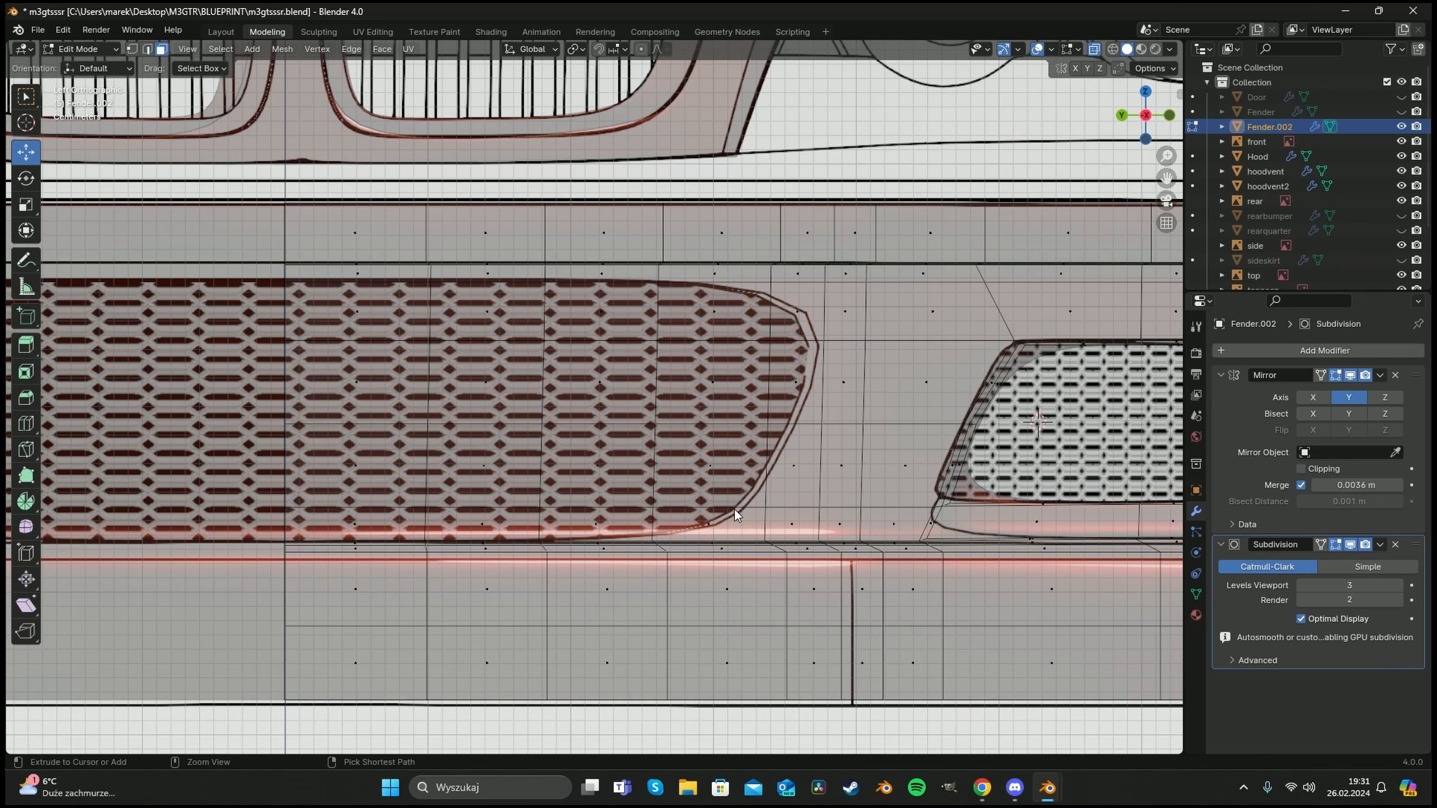
Slide the two vertices at the grille's lower outer corner and the side vertex above them inward to follow the blueprint outline.
key(1)
key(c)
key(Escape)
drag(764, 507, 692, 507)
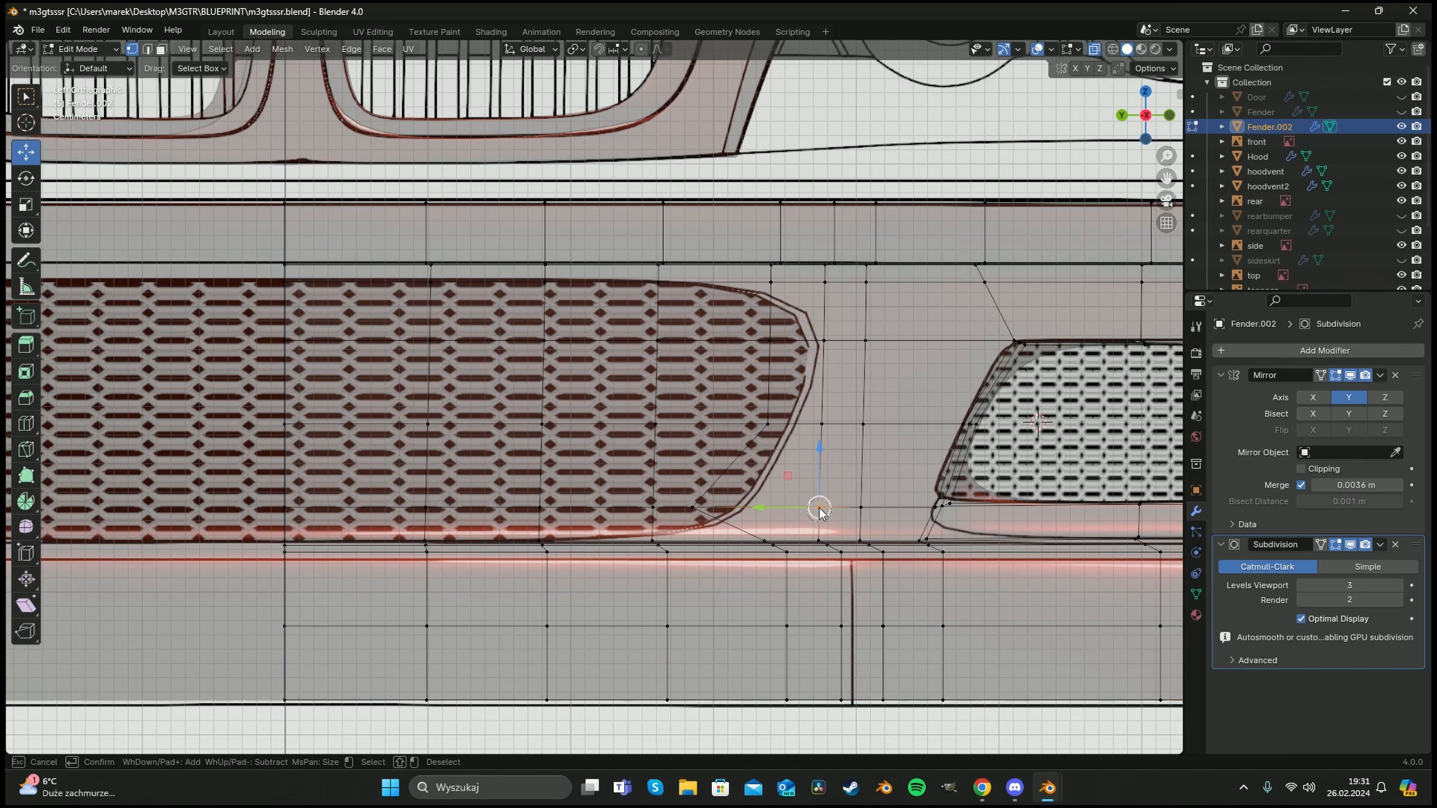
drag(821, 503, 748, 507)
key(c)
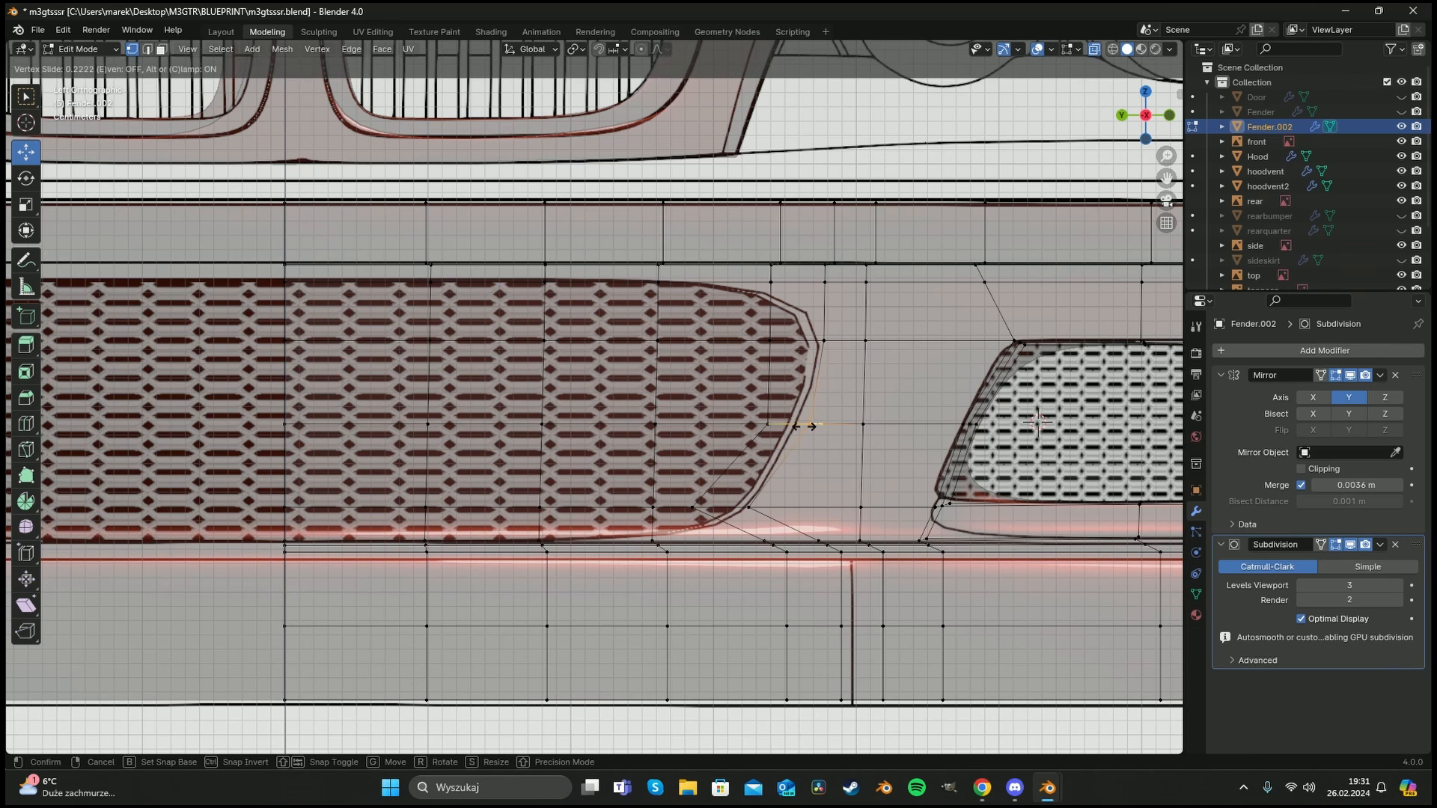
Move the vertices at the grille's upper outer corner onto the blueprint curve and clear the selection.
click(825, 283)
right_click(824, 285)
drag(817, 282, 802, 283)
mouse_move(803, 280)
mouse_down()
mouse_move(802, 304)
mouse_move(770, 293)
mouse_up()
key(a)
key(a)
Slide the vertical edge loop below the grille's lower outer corner along Y toward the bumper's centre, leaving nothing selected.
key(c)
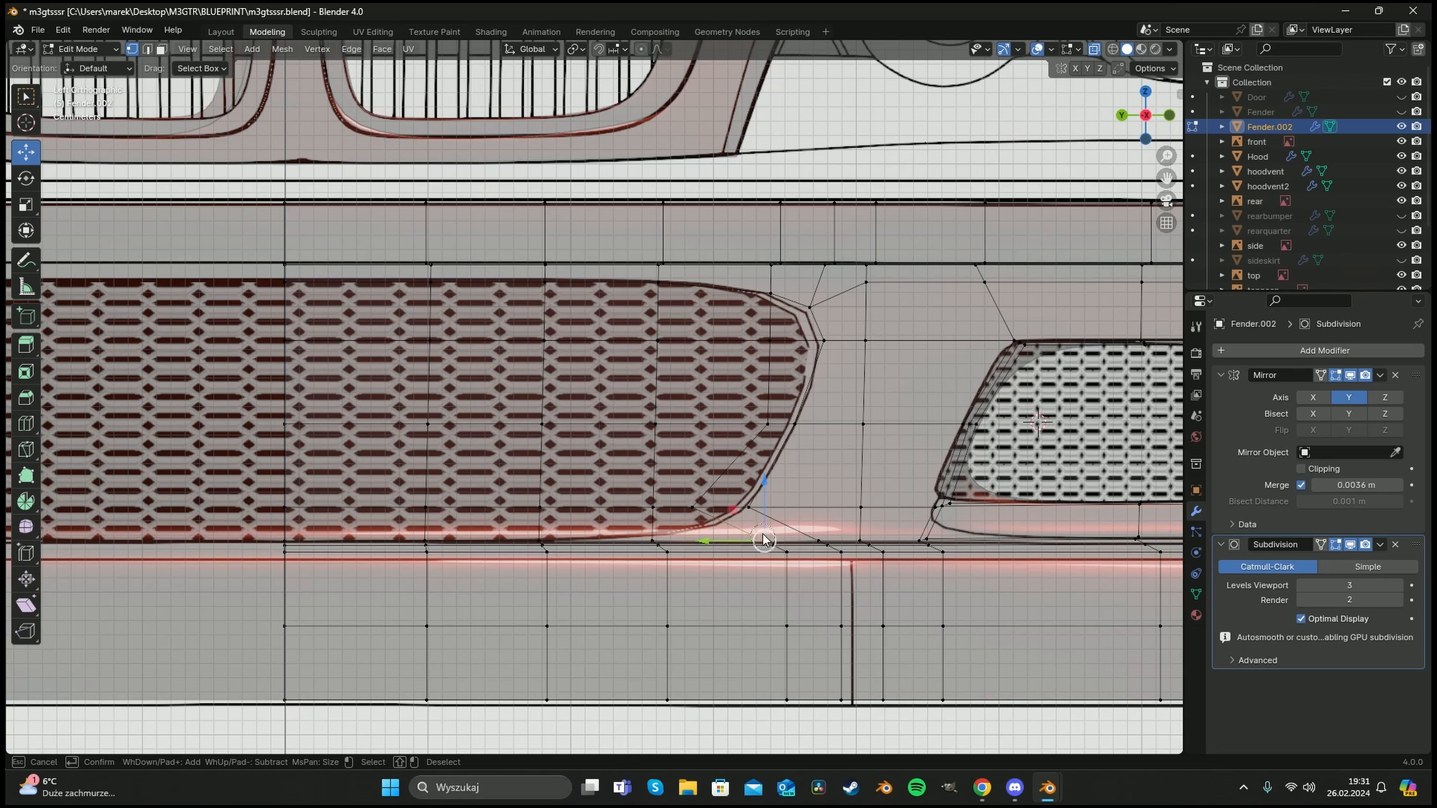
right_click(764, 540)
alt+click(786, 563)
key(g)
key(g)
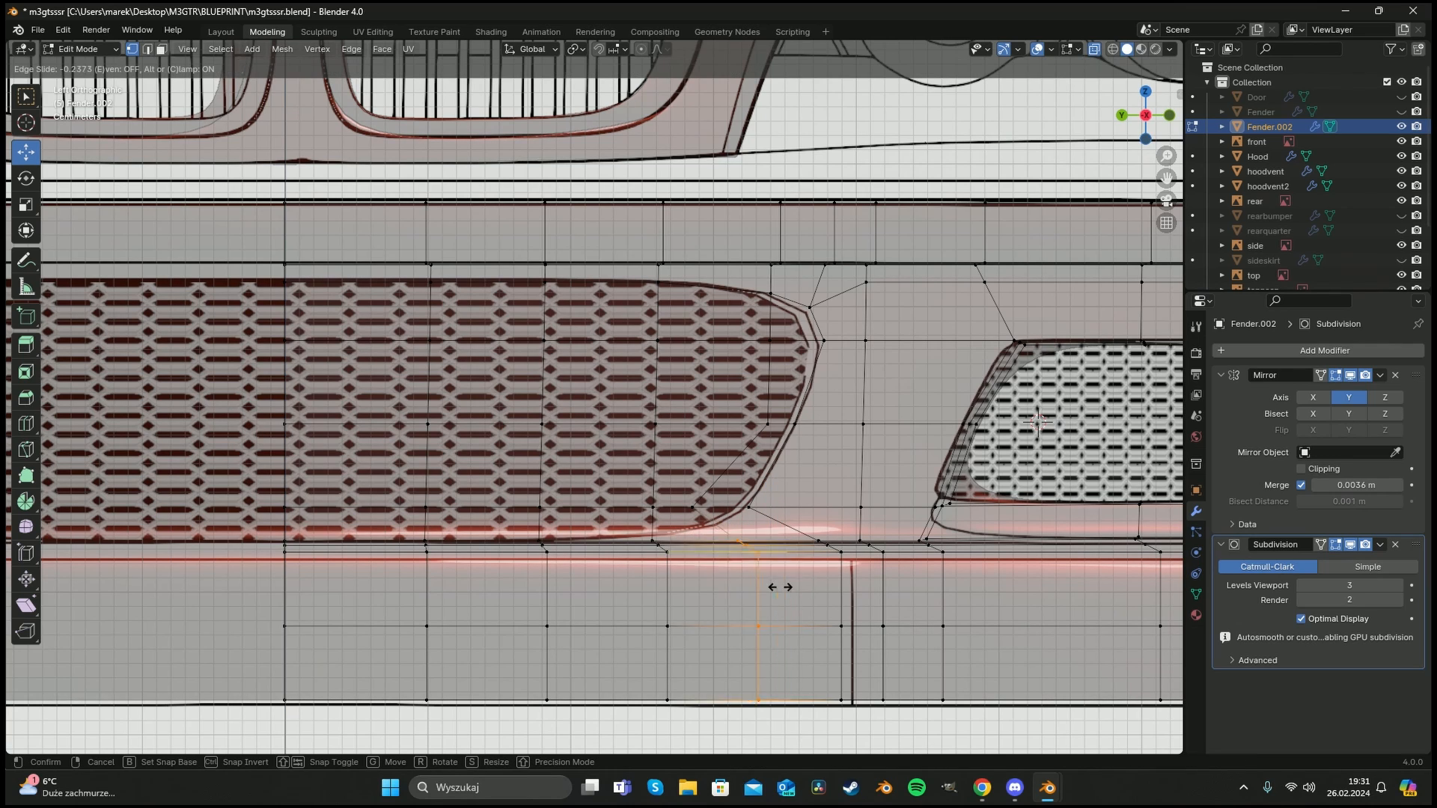
click(765, 587)
key(a)
key(a)
key(c)
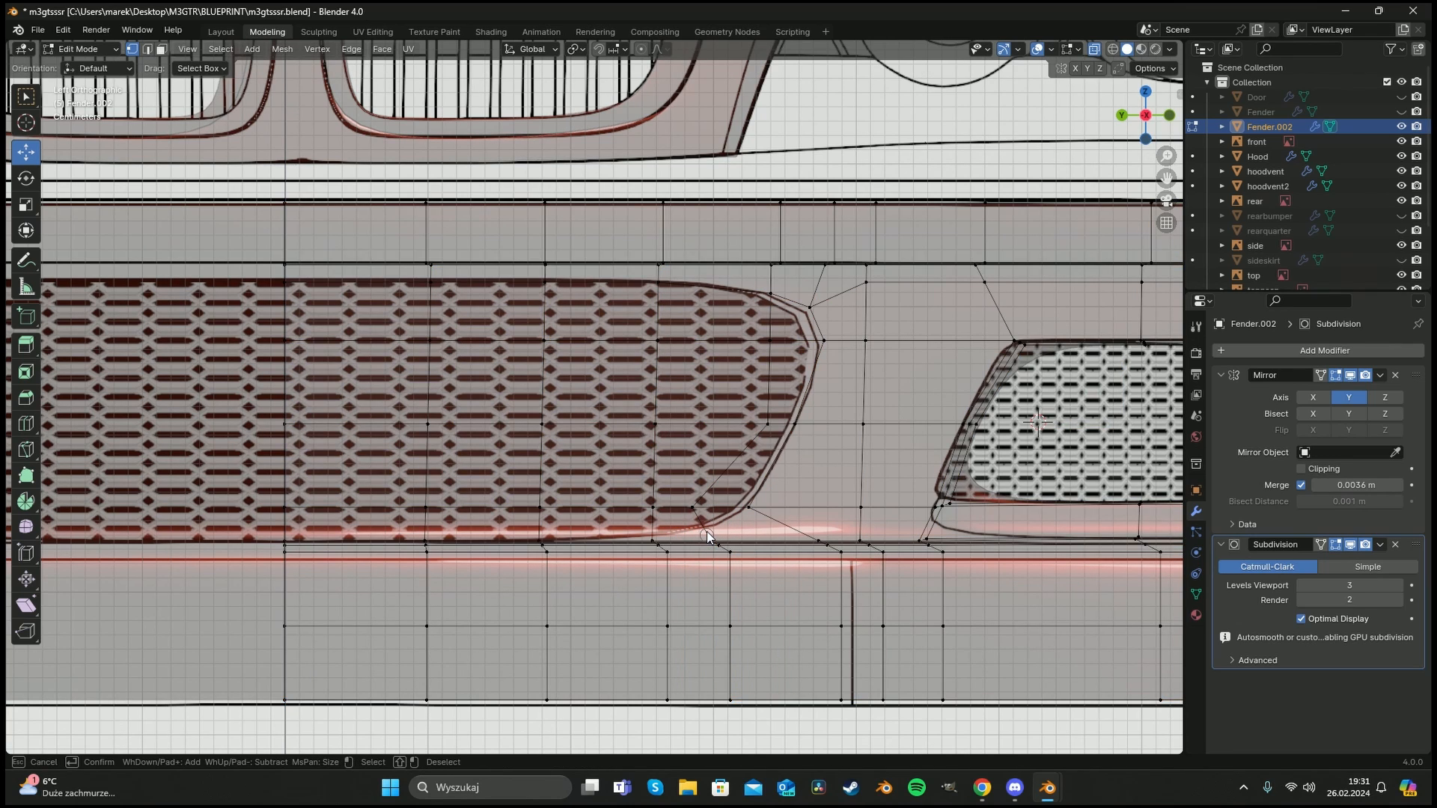
right_click(708, 523)
key(ctrl+r)
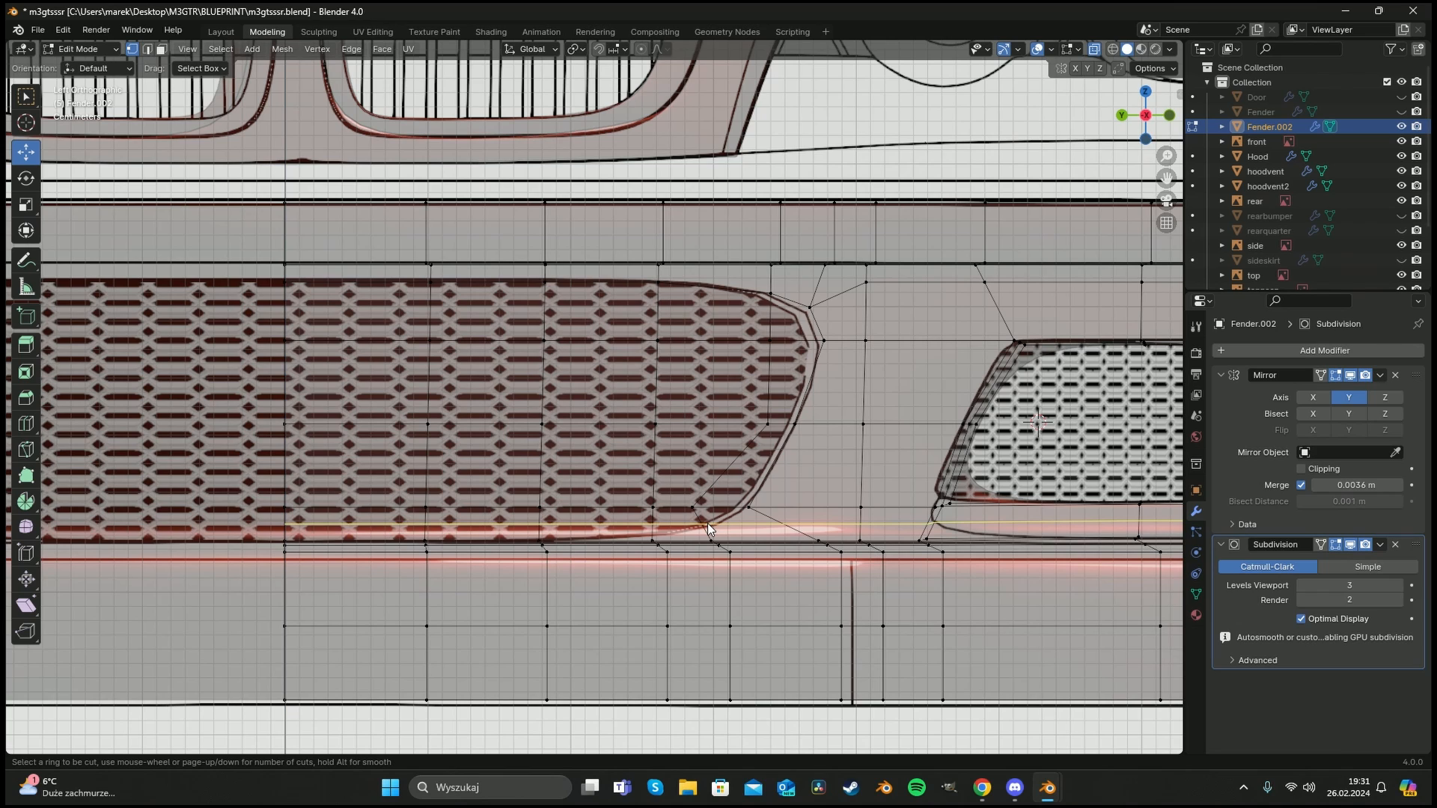
right_click(707, 523)
Slide the inner vertex at the grille's lower outer corner outward to the blueprint outline, leaving nothing selected.
key(c)
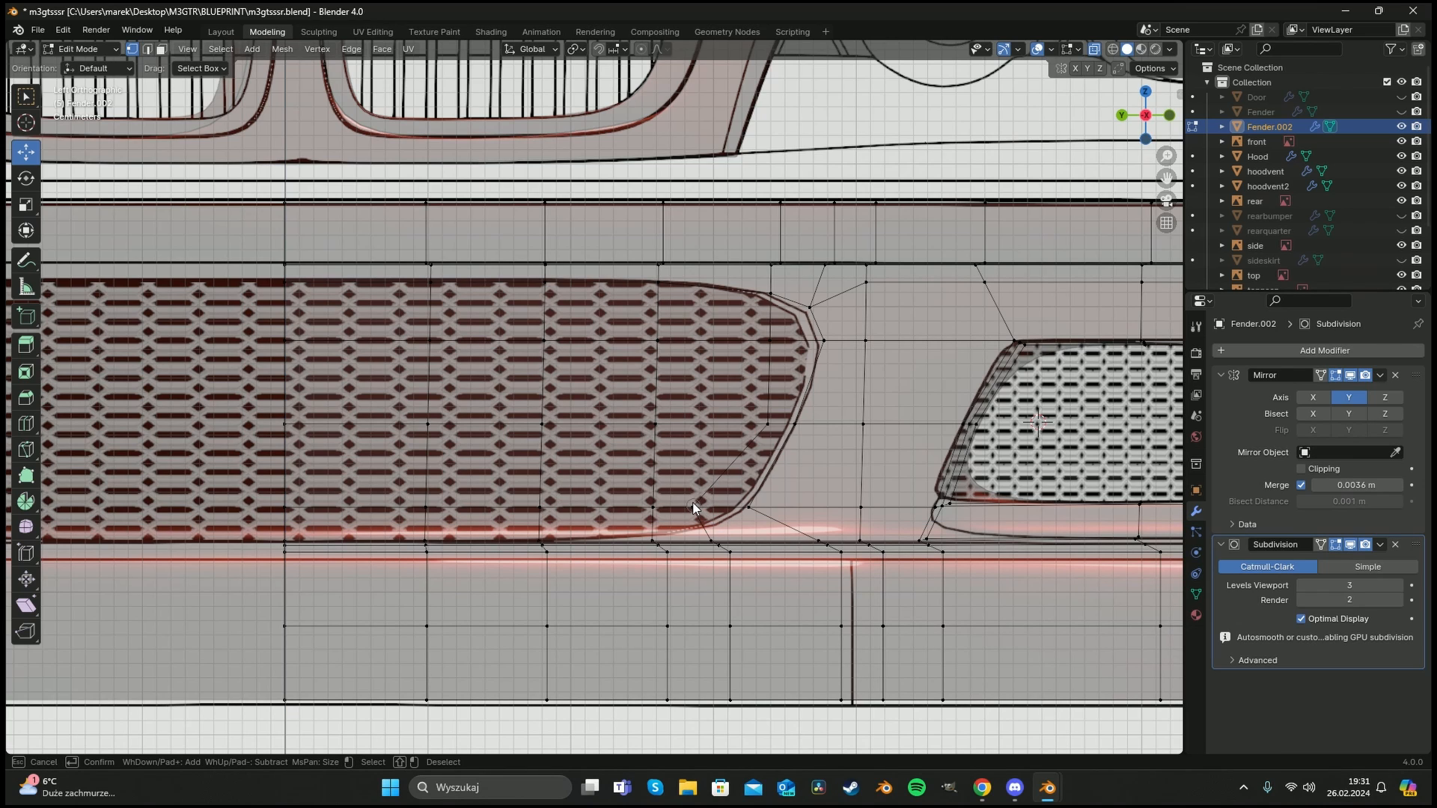
click(693, 503)
right_click(693, 503)
key(g)
key(g)
click(710, 505)
key(a)
key(a)
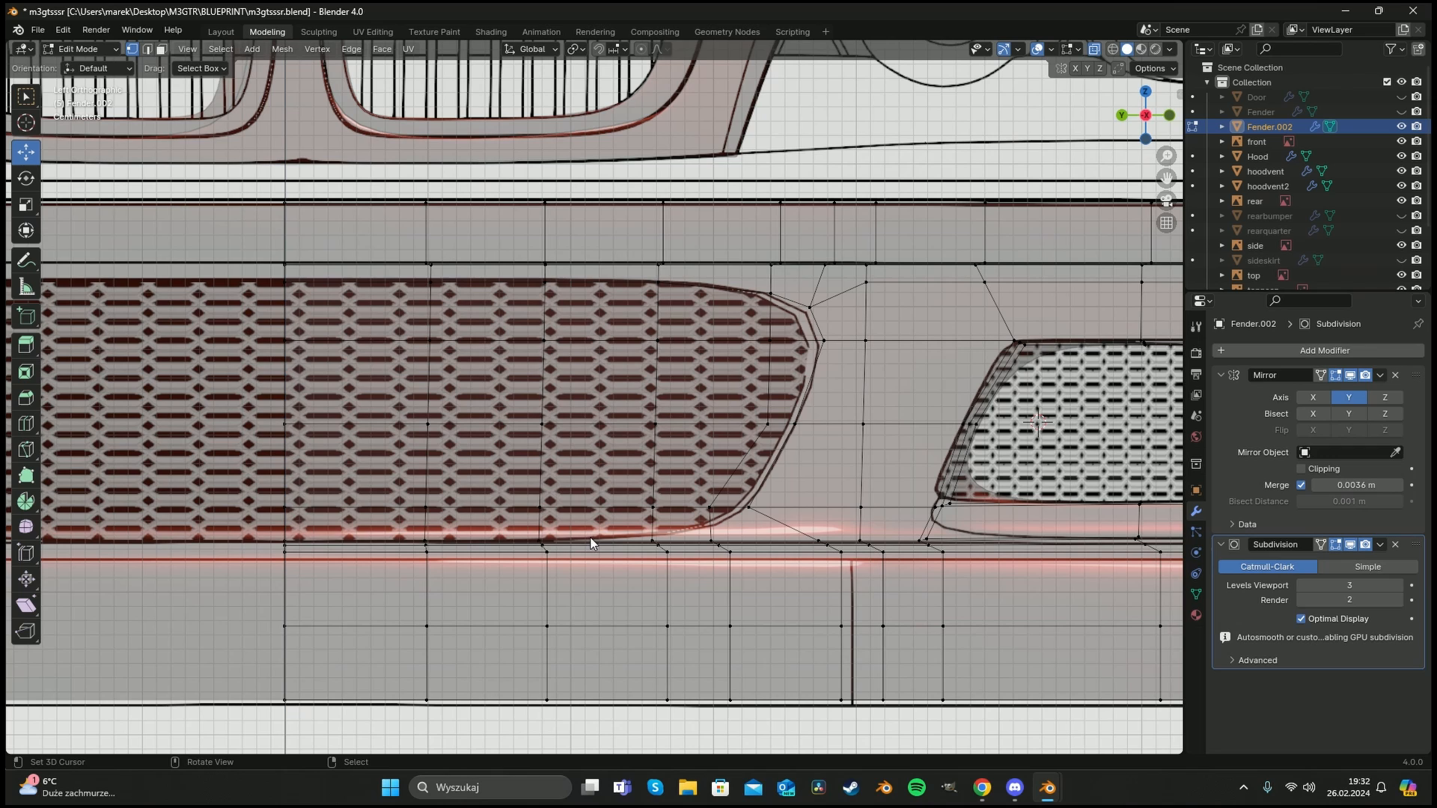
Try a horizontal loop cut across the bumper just above the grille's lower edge, leaving nothing selected.
key(ctrl+r)
click(719, 524)
click(718, 534)
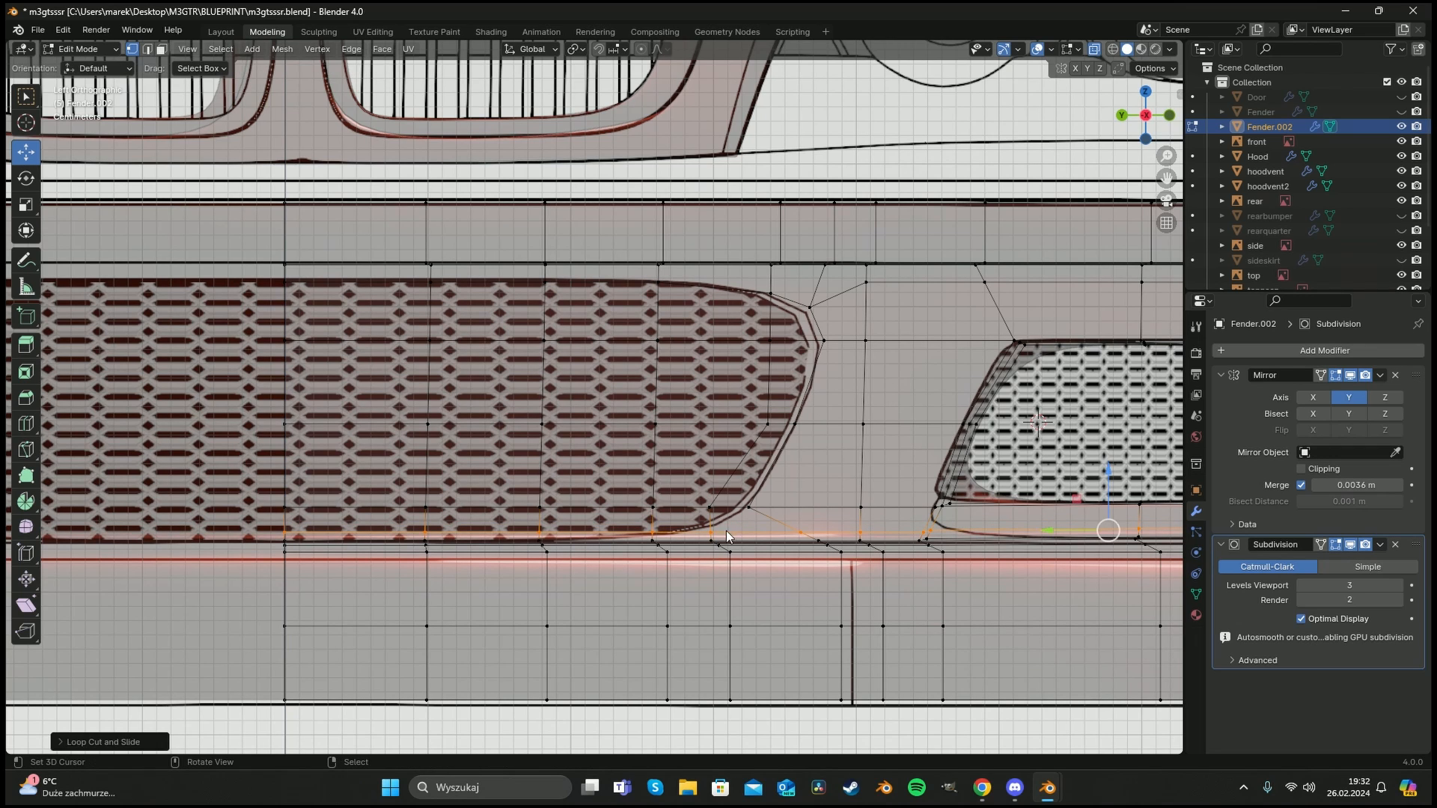
key(a)
key(a)
Slide the vertex at the grille's lower outer corner farther along its edge toward the blueprint curve and clear the selection.
key(c)
click(713, 509)
right_click(715, 509)
key(g)
key(g)
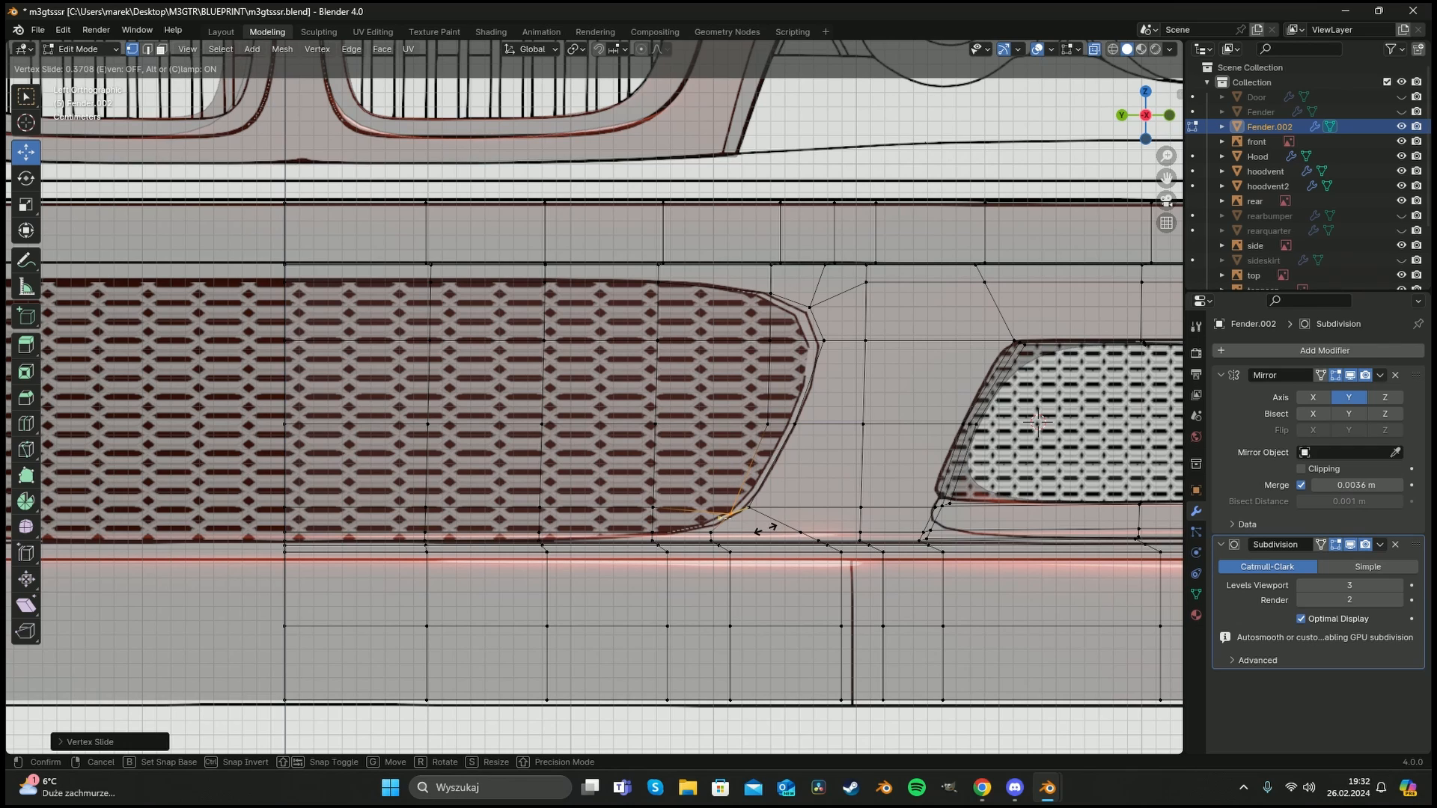
click(765, 527)
key(a)
key(a)
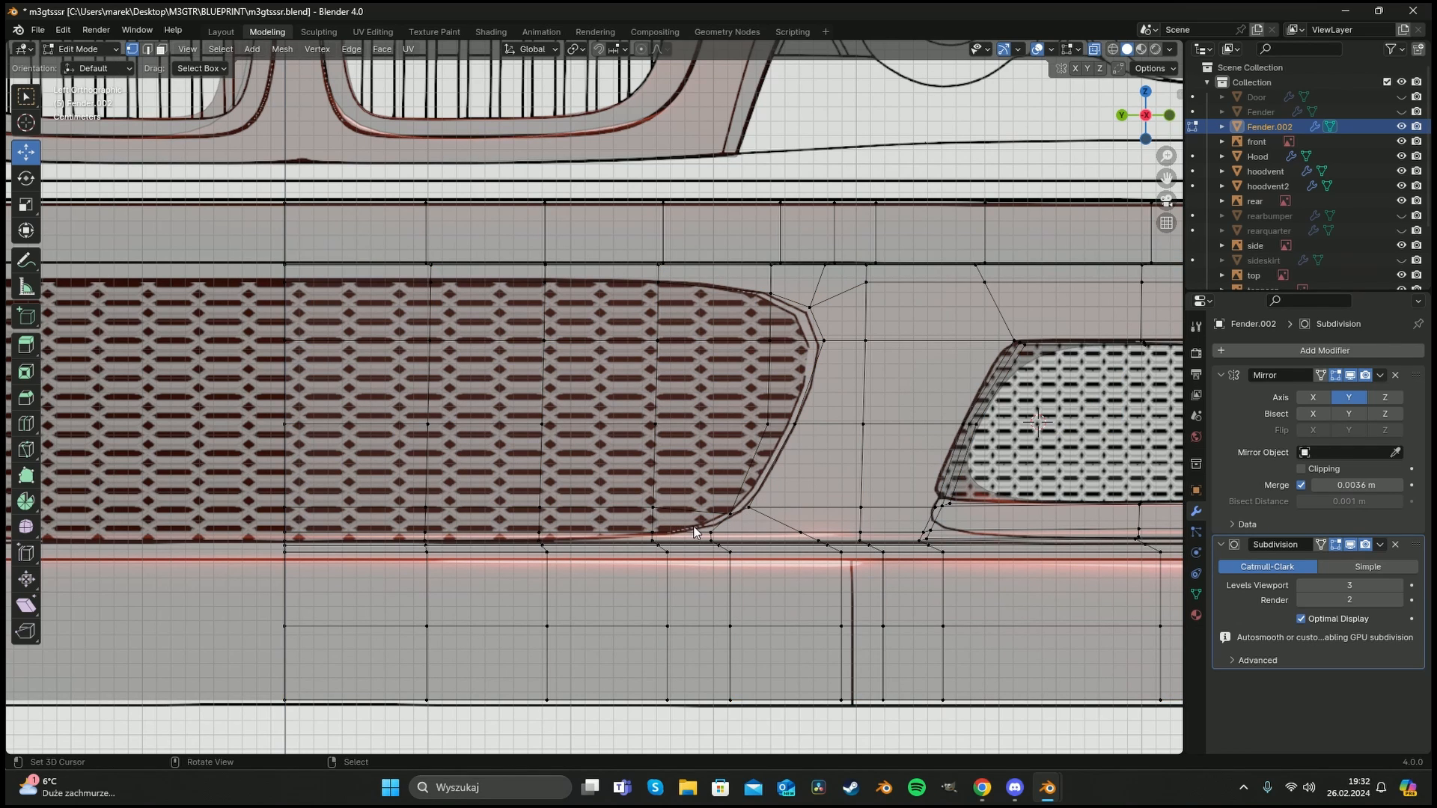
Undo the last corner vertex slides and the horizontal loop cut near the grille's lower edge, then clear the selection.
key(ctrl+z)
key(ctrl+z)
key(ctrl+z)
key(ctrl+z)
key(ctrl+z)
key(ctrl+z)
key(ctrl+z)
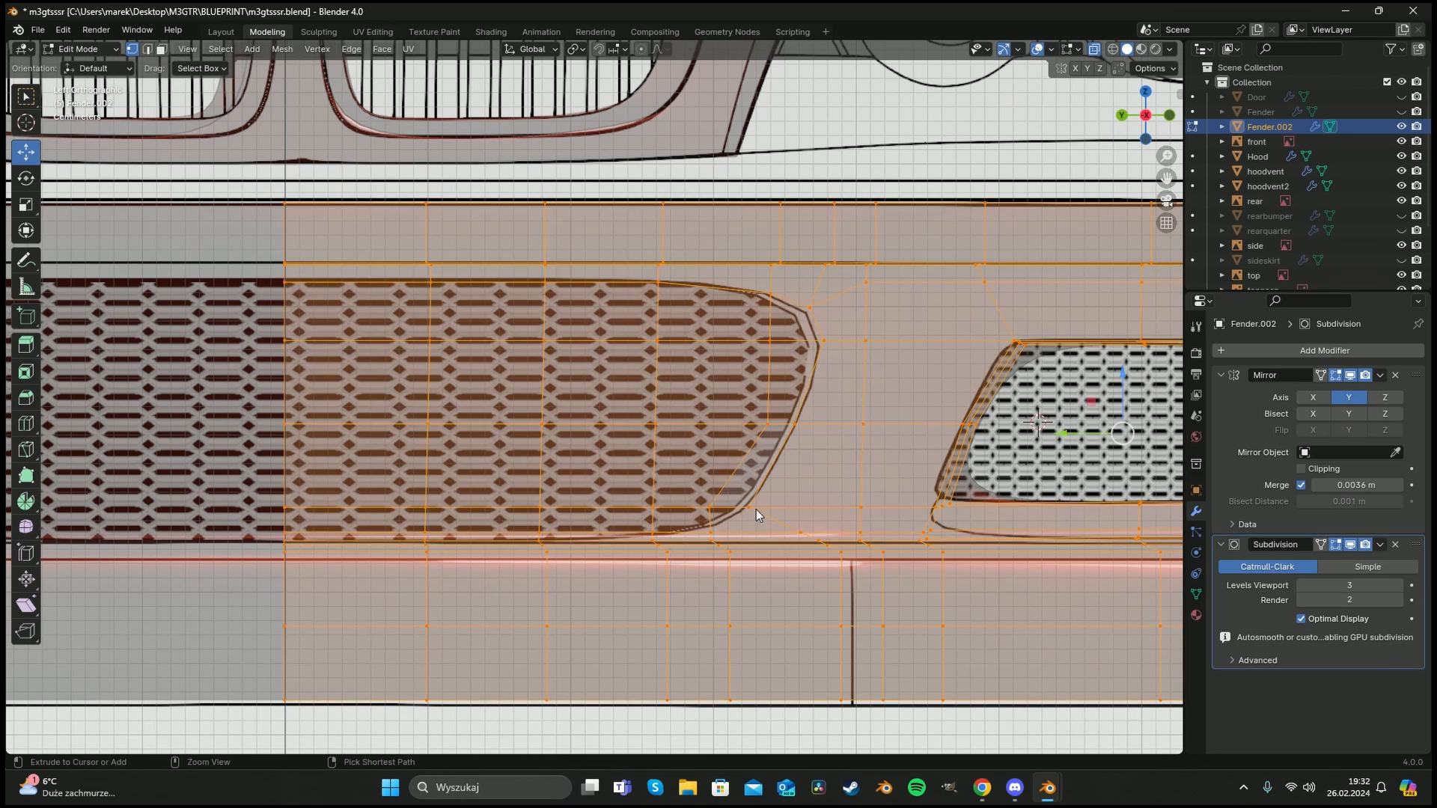
key(ctrl+z)
key(a)
key(a)
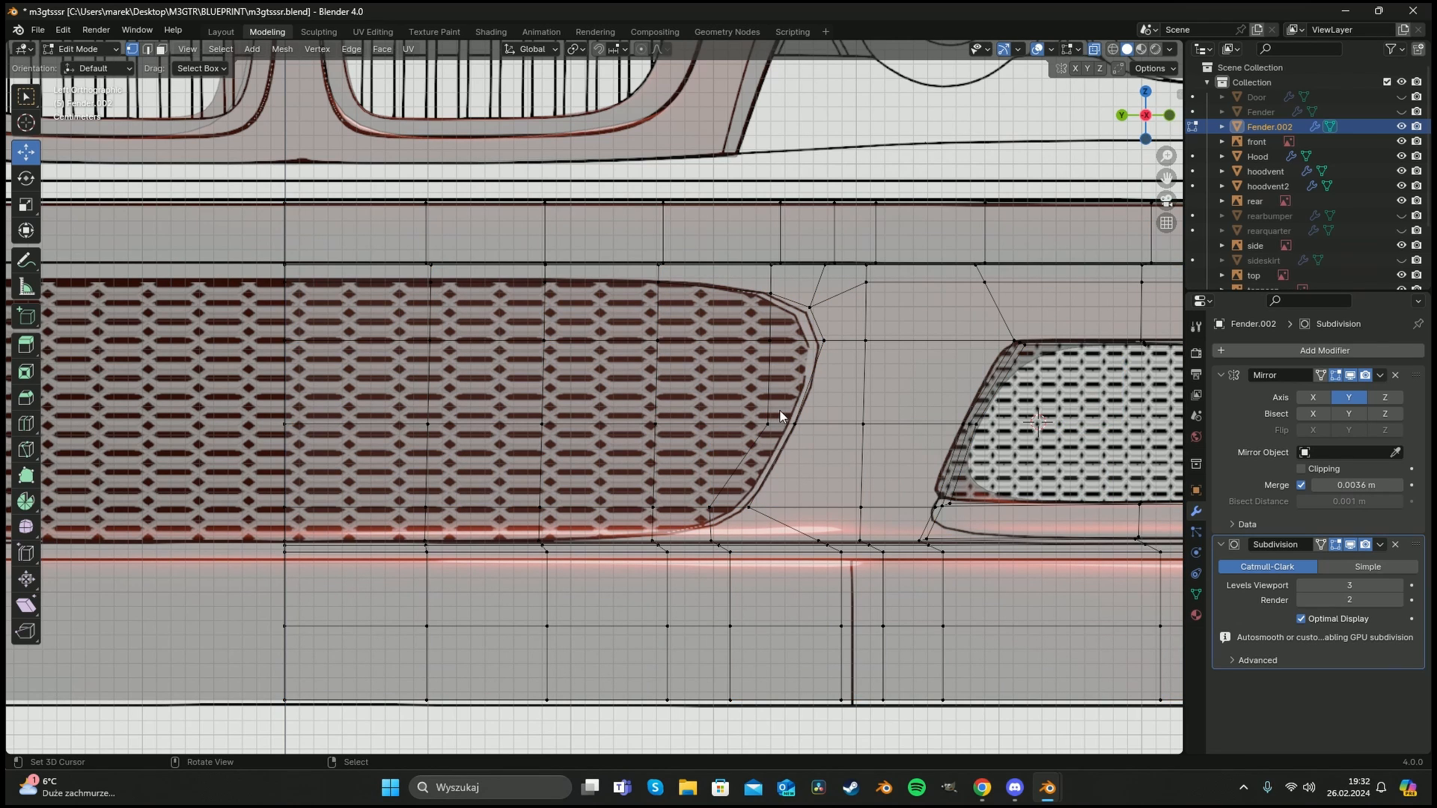
Move the vertices at the fog light opening's upper inner corner forward along X onto the side blueprint outline.
key(KP_1)
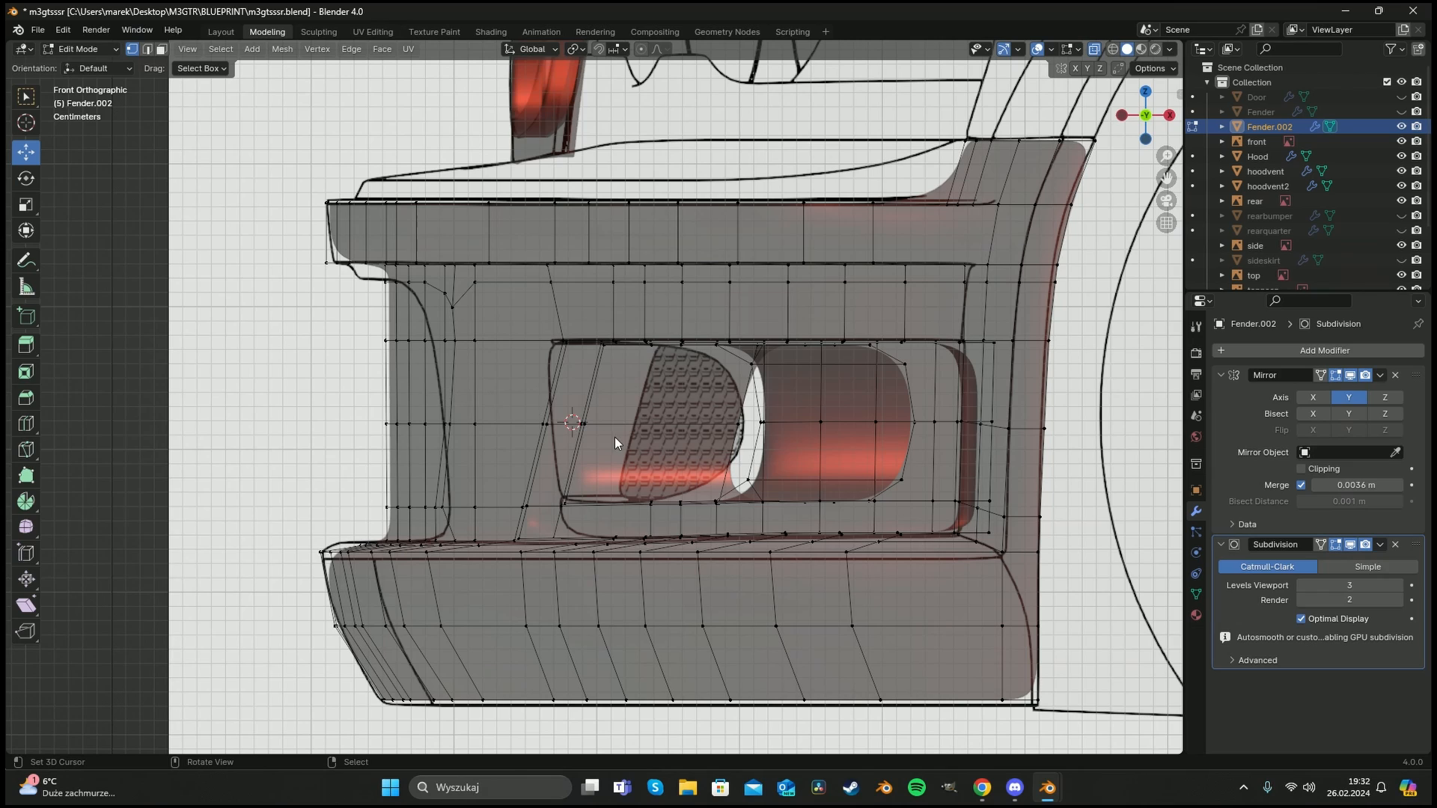
scroll(576, 449, up, 3)
key(c)
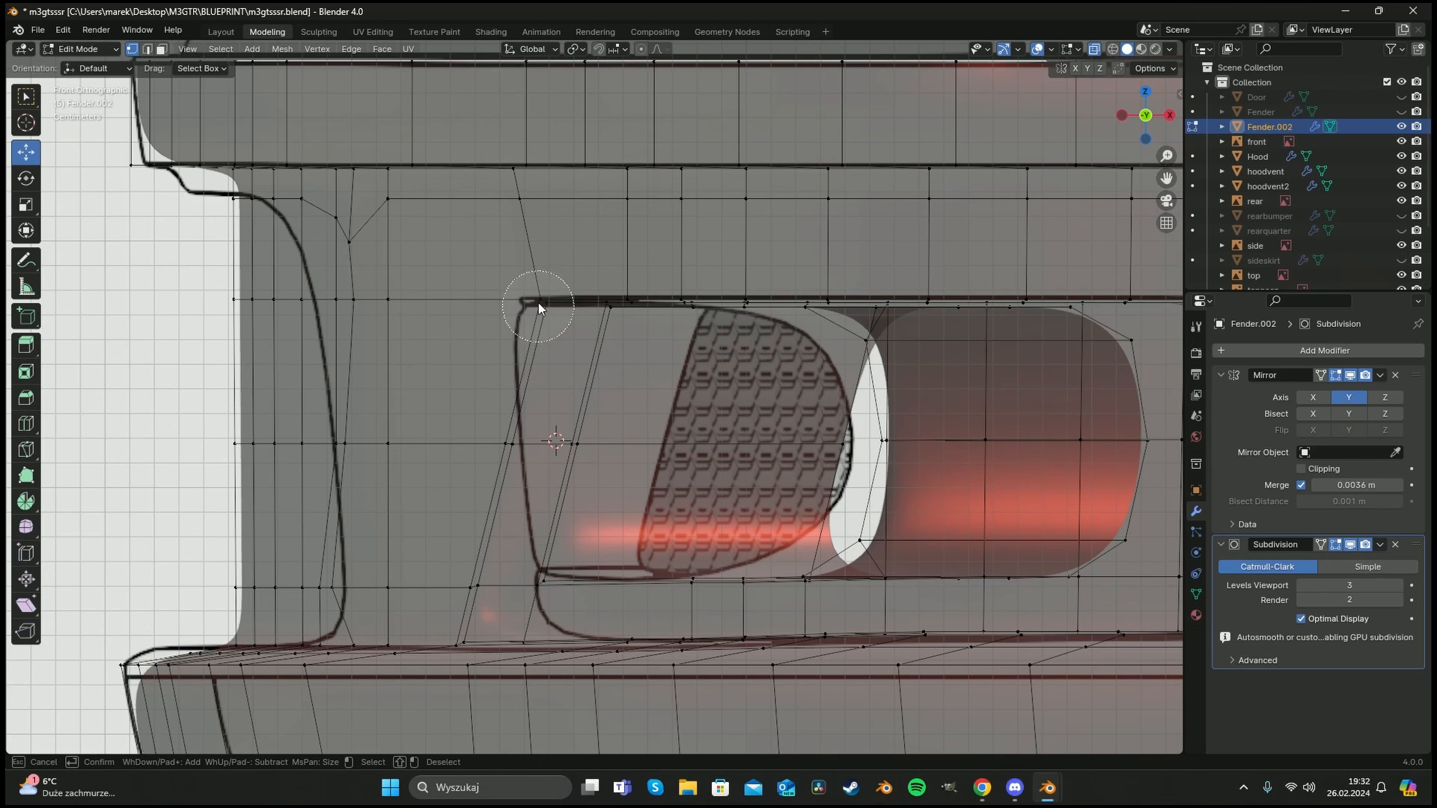
drag(539, 306, 574, 305)
right_click(574, 305)
mouse_move(574, 305)
middle_down()
mouse_move(637, 391)
mouse_move(726, 399)
mouse_move(707, 413)
middle_up()
key(KP_1)
scroll(658, 331, up, 4)
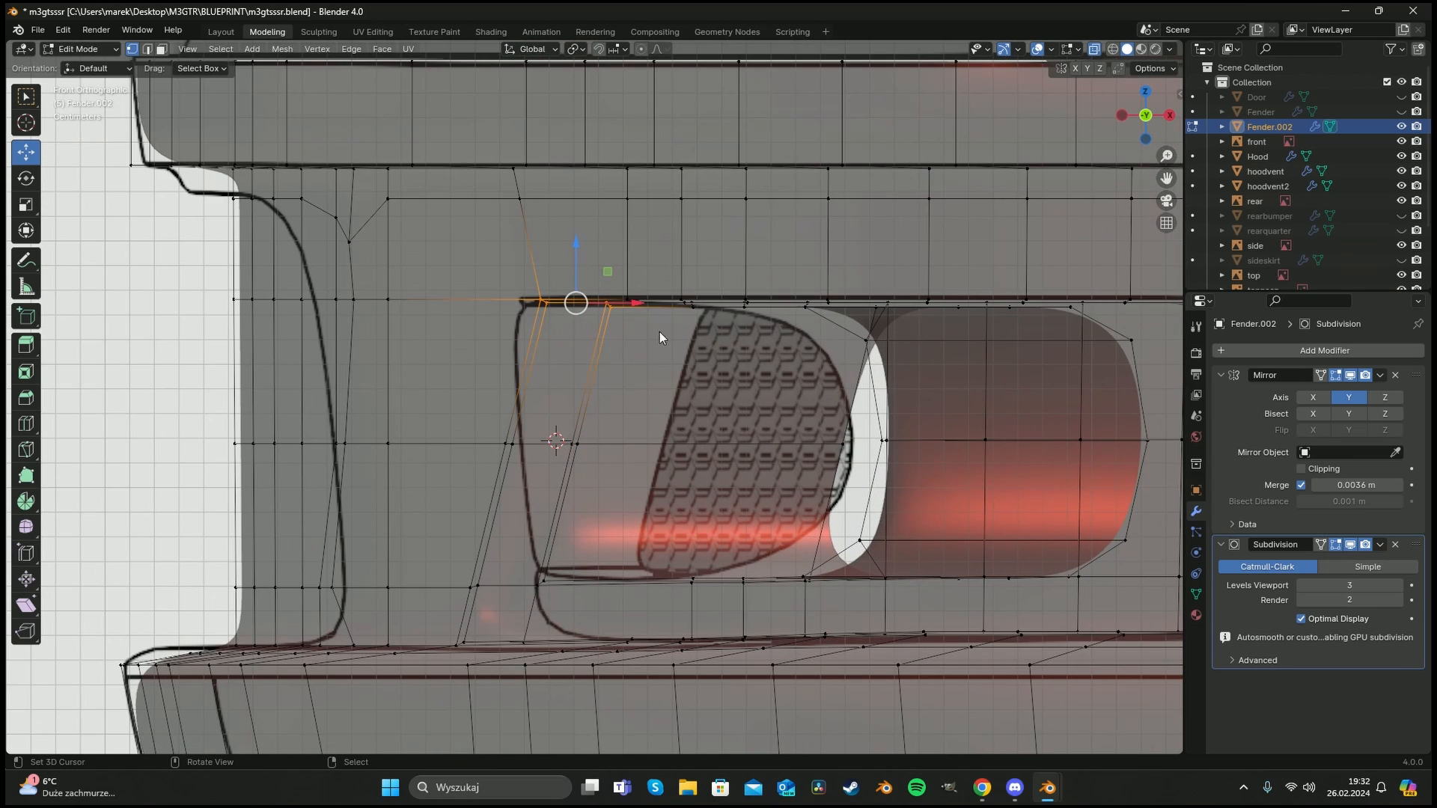
drag(634, 303, 605, 297)
Adjust the middle and lower vertices of the fog light opening's inner edge along X to follow the side outline.
key(c)
right_click(522, 452)
mouse_move(613, 424)
mouse_down()
mouse_move(522, 452)
mouse_move(617, 442)
mouse_up()
key(c)
drag(544, 582, 639, 586)
right_click(476, 586)
middle_drag(617, 582, 685, 600)
Shift the vertex below the fog light opening's lower inner corner along X, check the solid shading and clear the selection.
key(alt+z)
key(c)
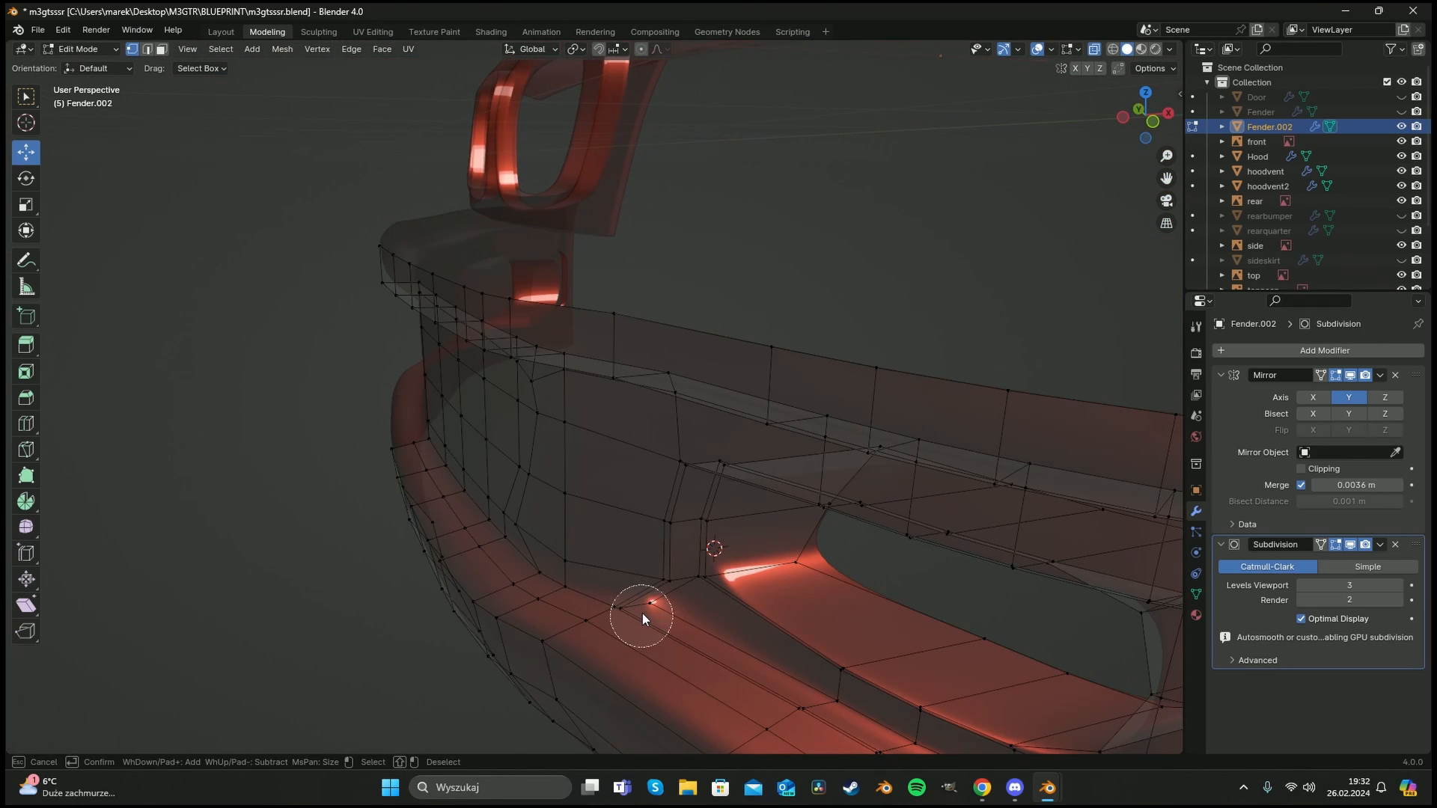
key(Escape)
drag(678, 598, 725, 591)
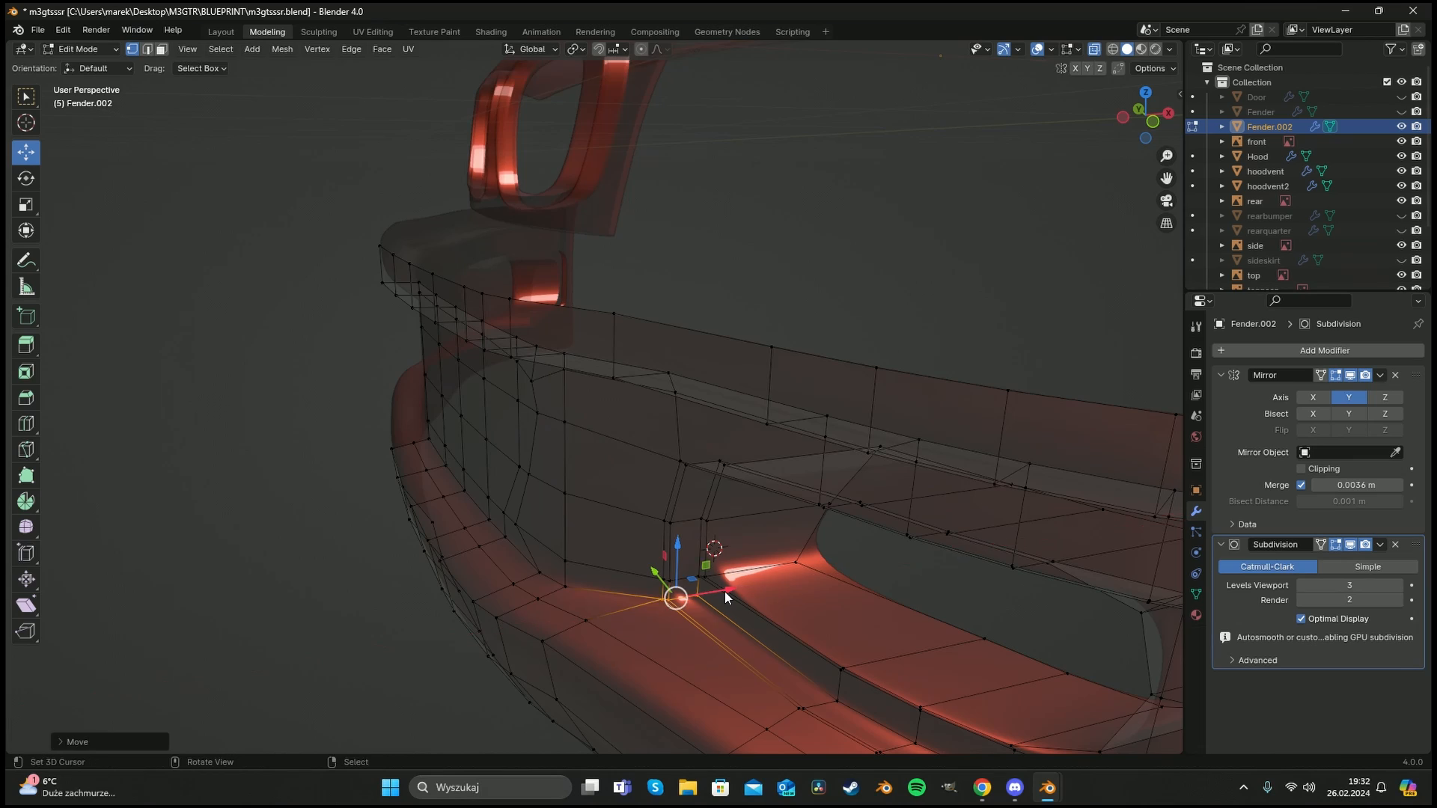
key(alt+z)
middle_drag(715, 595, 652, 405)
key(Tab)
key(Tab)
key(alt+a)
key(c)
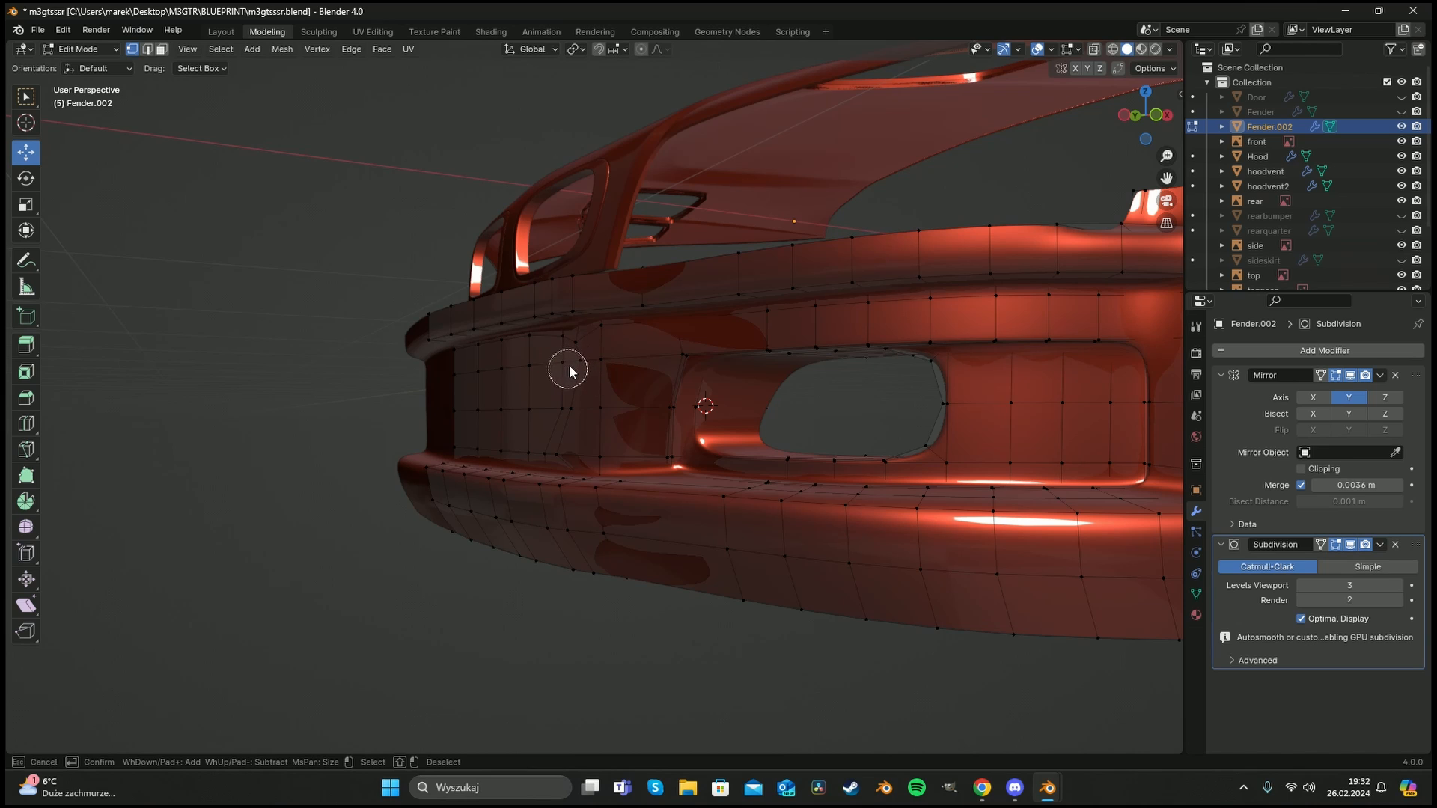
drag(574, 357, 550, 442)
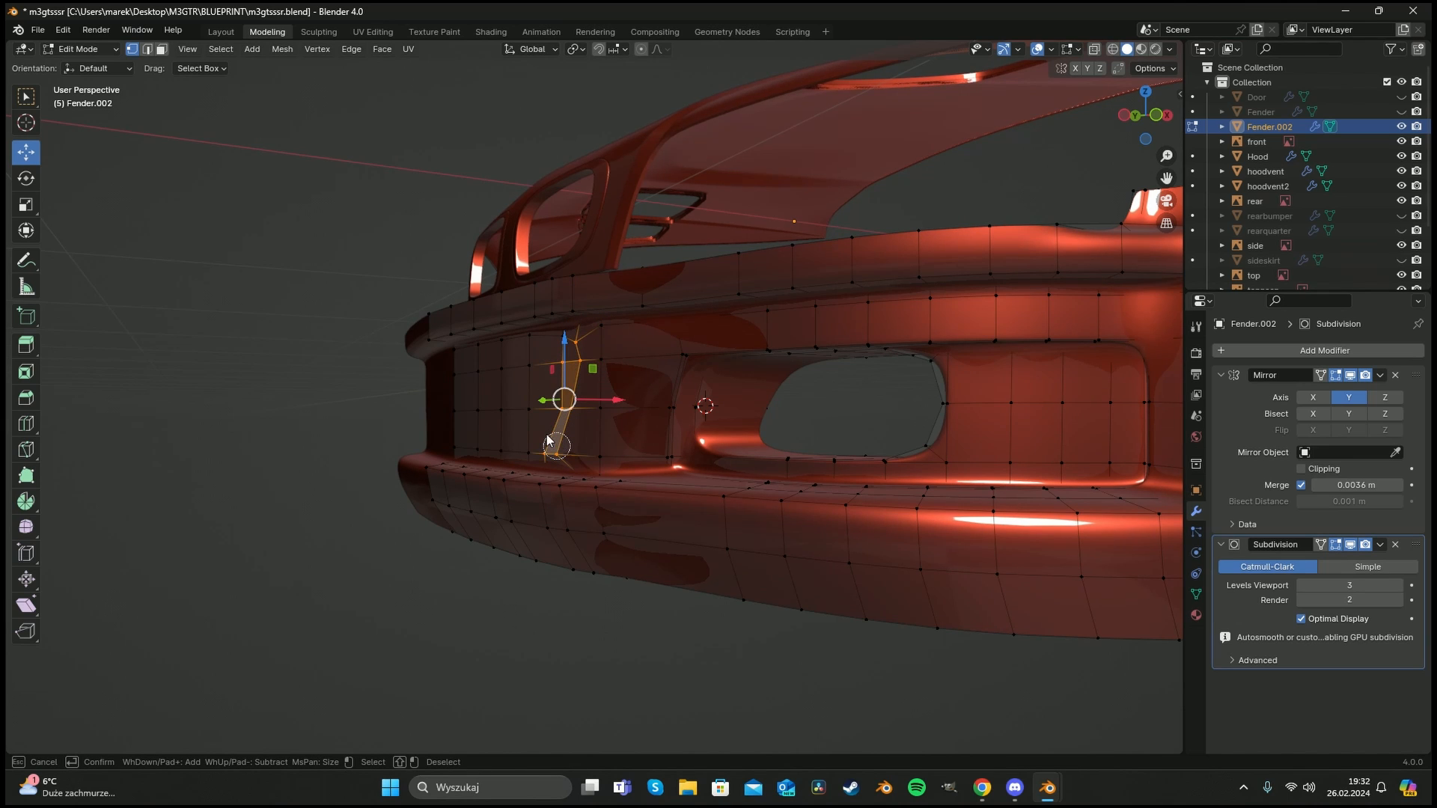
key(Escape)
Remove the vertical edge loop running through the outer end of the central grille area.
alt+middle_drag(556, 433, 615, 432)
scroll(669, 425, up, 5)
key(alt+z)
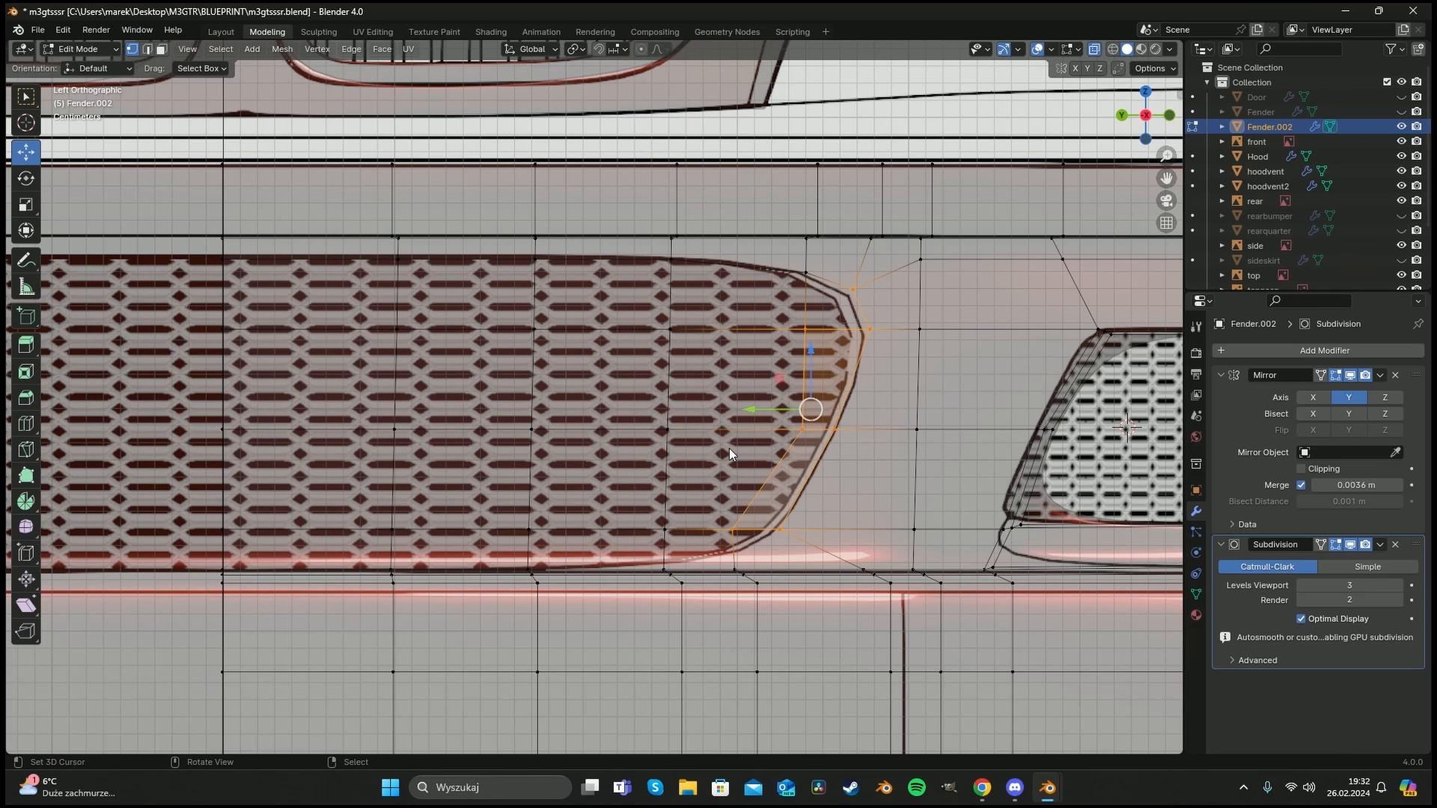
key(alt+a)
alt+click(758, 500)
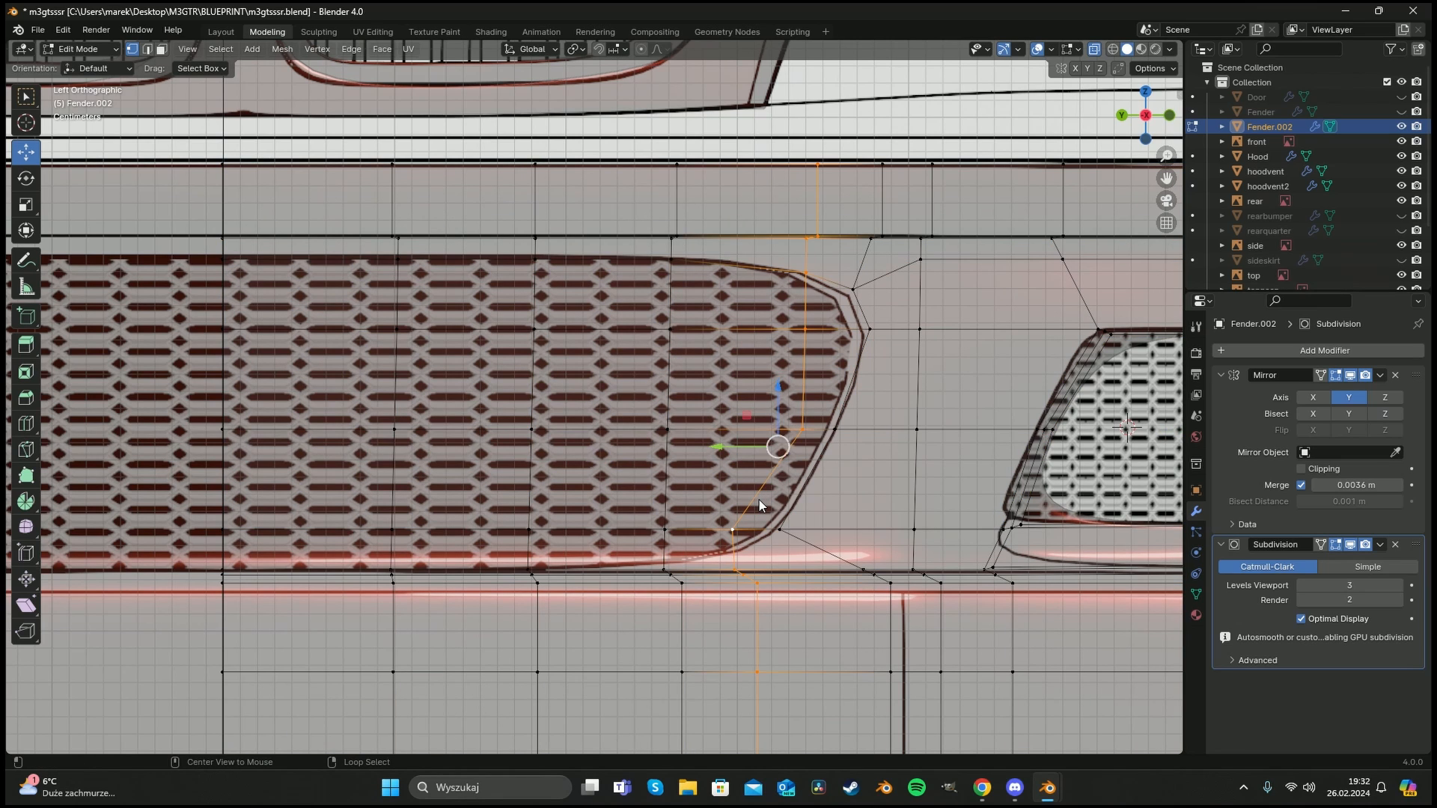
key(x)
click(734, 569)
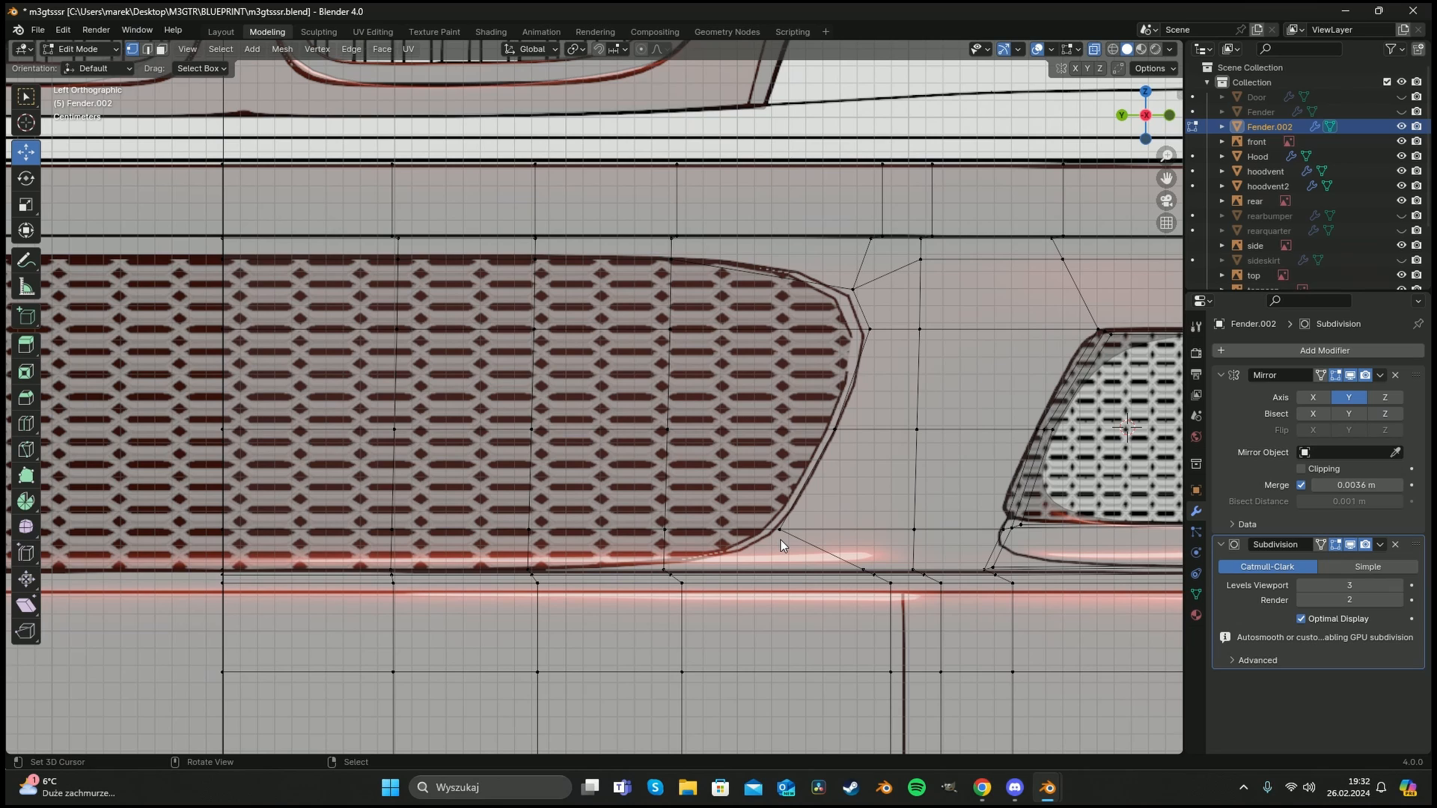
Edge-slide the lowest row of vertices inside the grille area down to the blueprint's lower grille edge.
key(c)
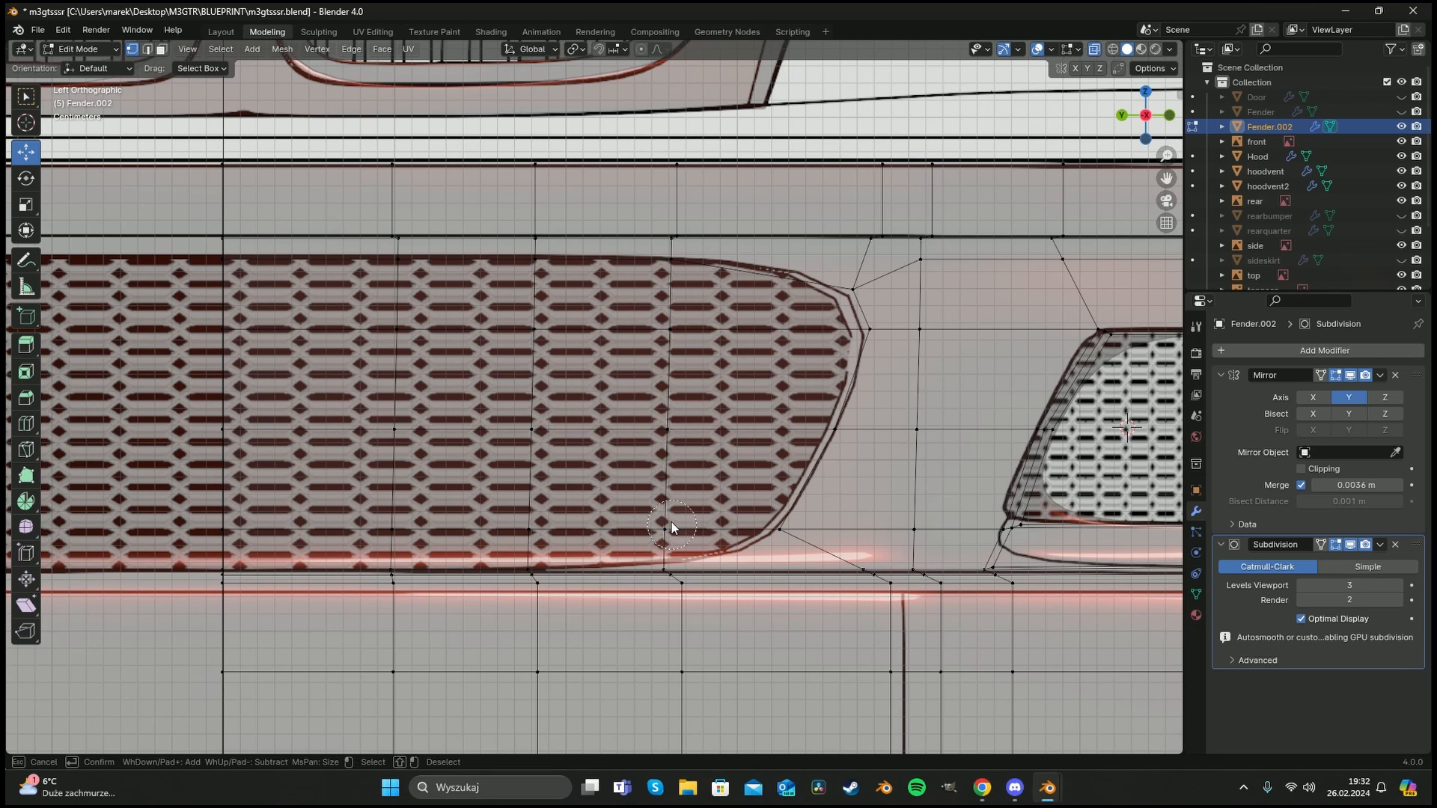
drag(674, 529, 292, 522)
key(Escape)
key(g)
key(g)
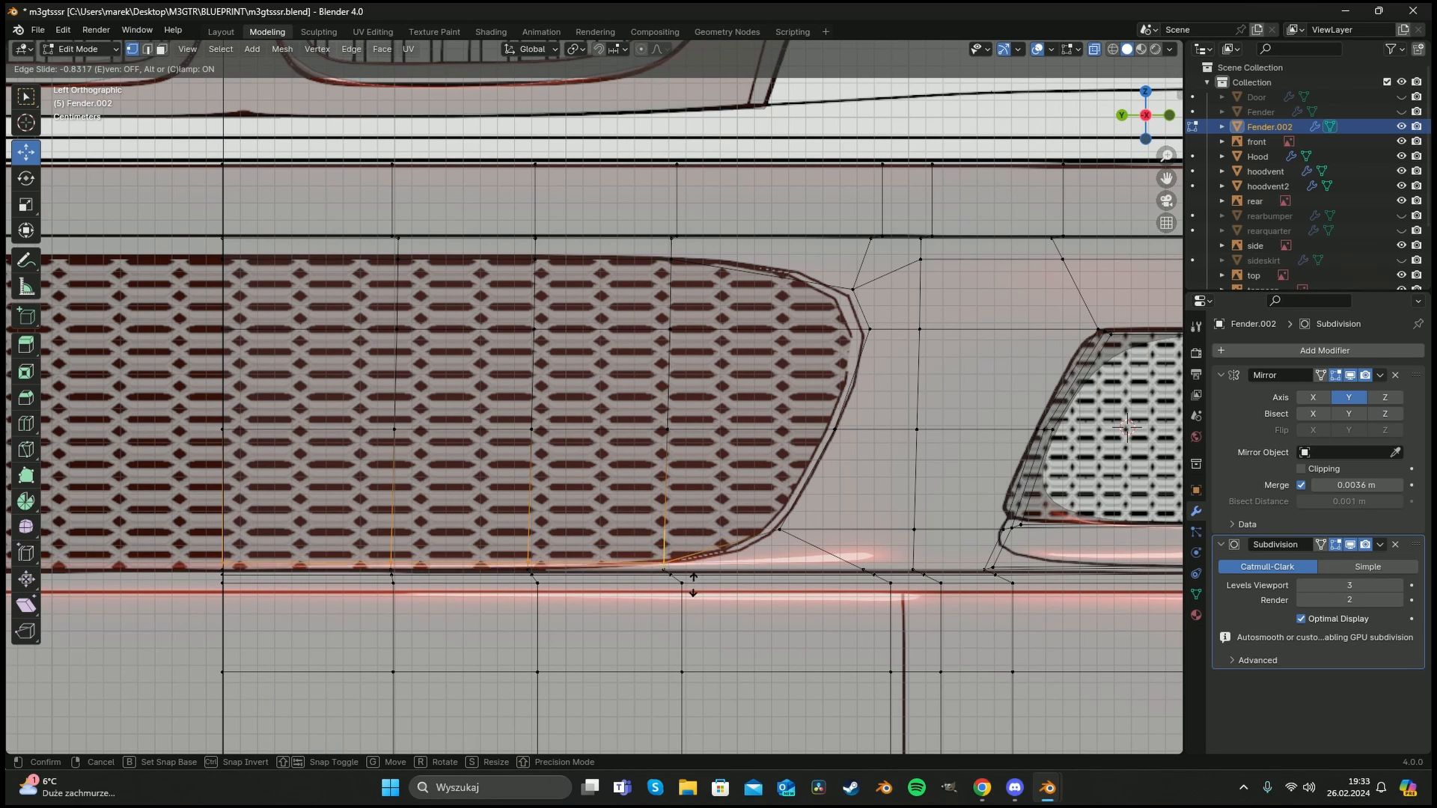
click(693, 583)
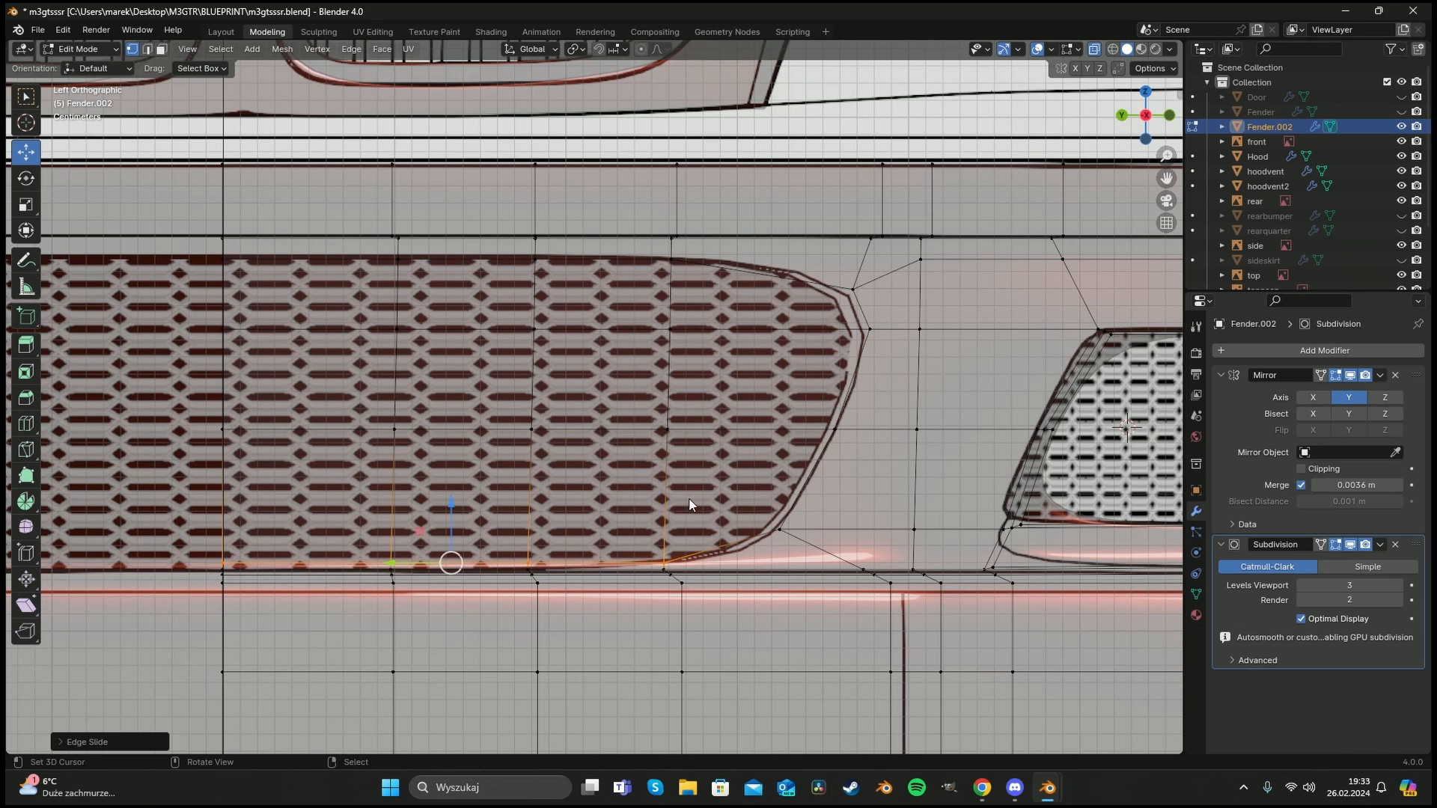
scroll(681, 464, down, 2)
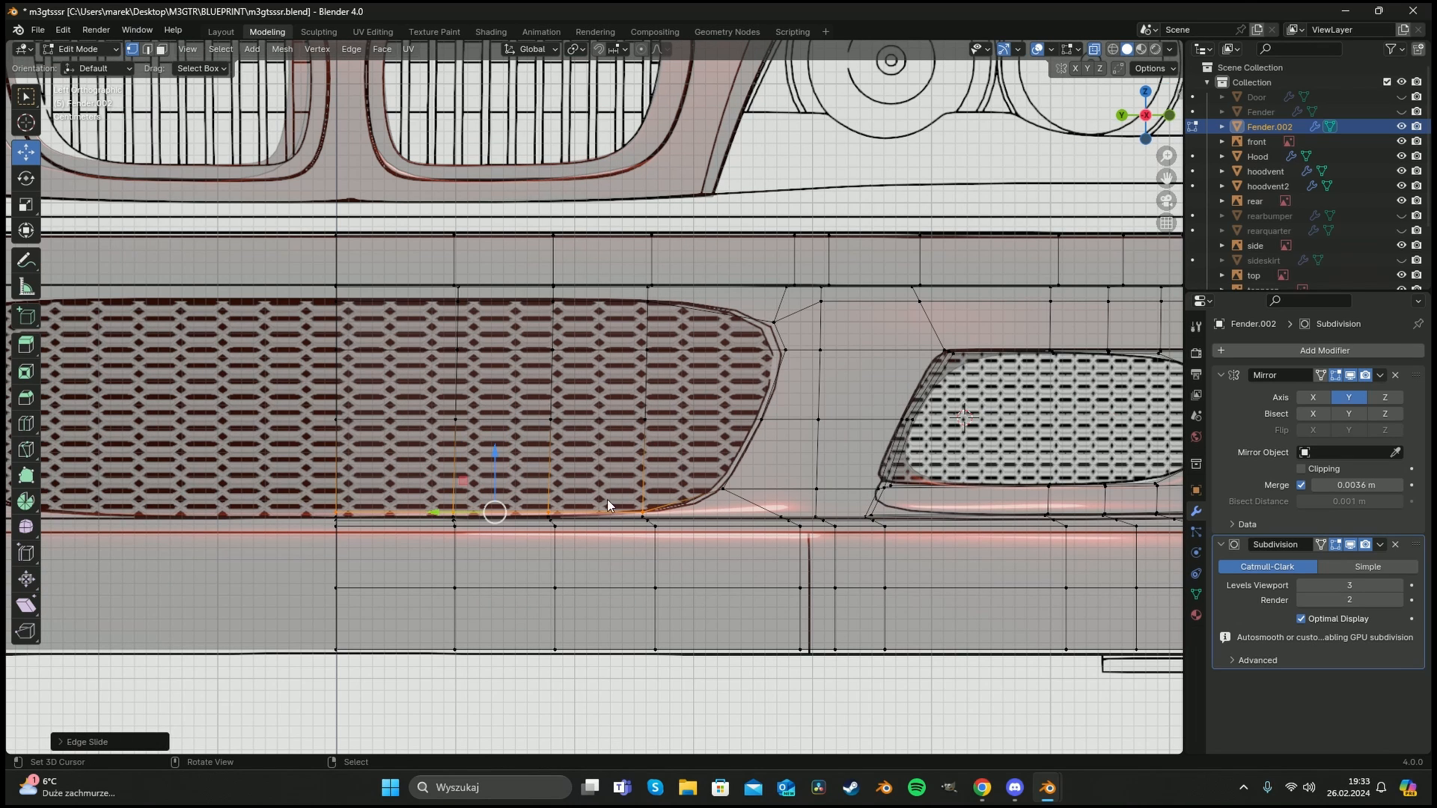
Undo the slide of the lower grille row and edge-slide it down to the grille's lower outline again.
key(ctrl+z)
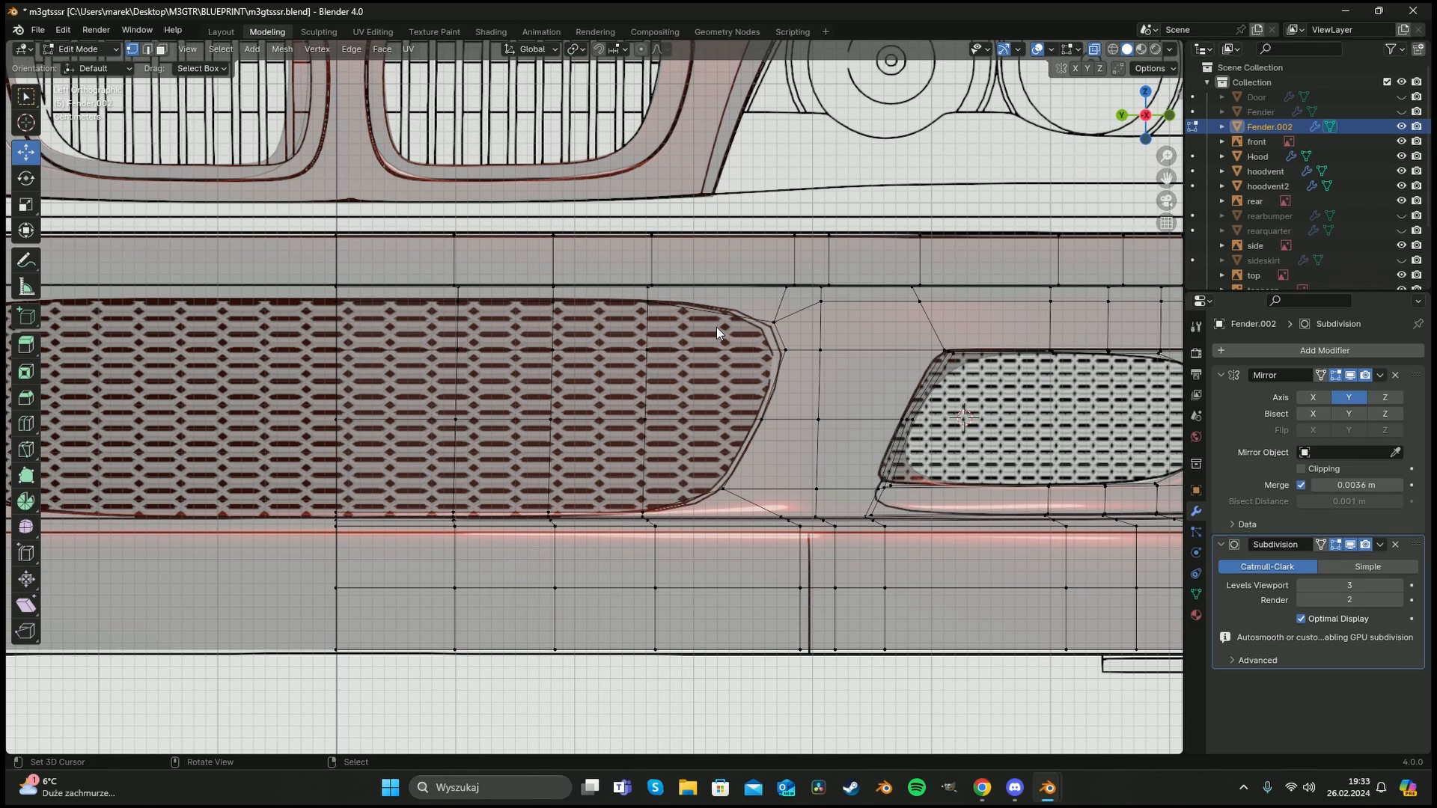
scroll(727, 330, up, 1)
key(ctrl+z)
key(ctrl+z)
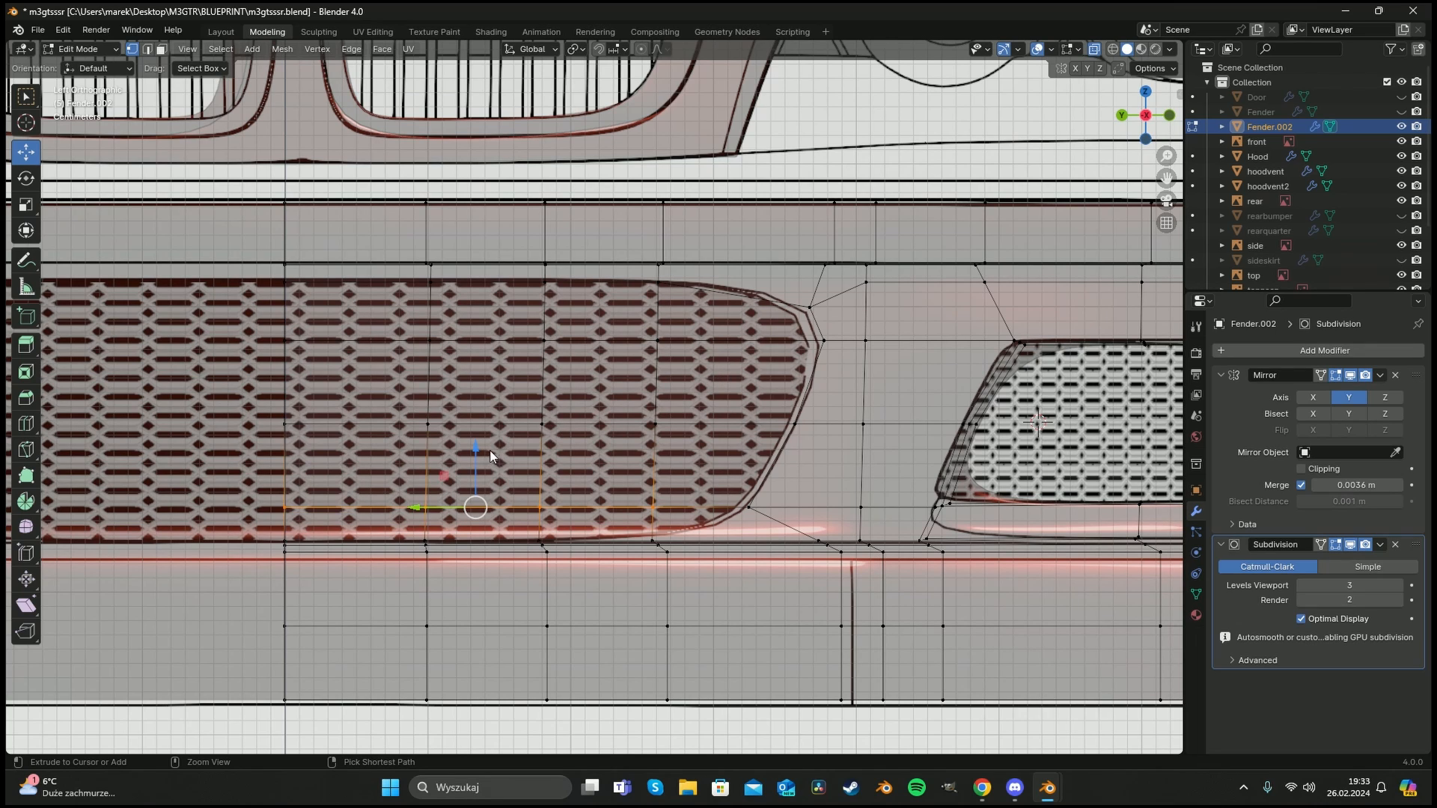
drag(478, 452, 619, 552)
key(g)
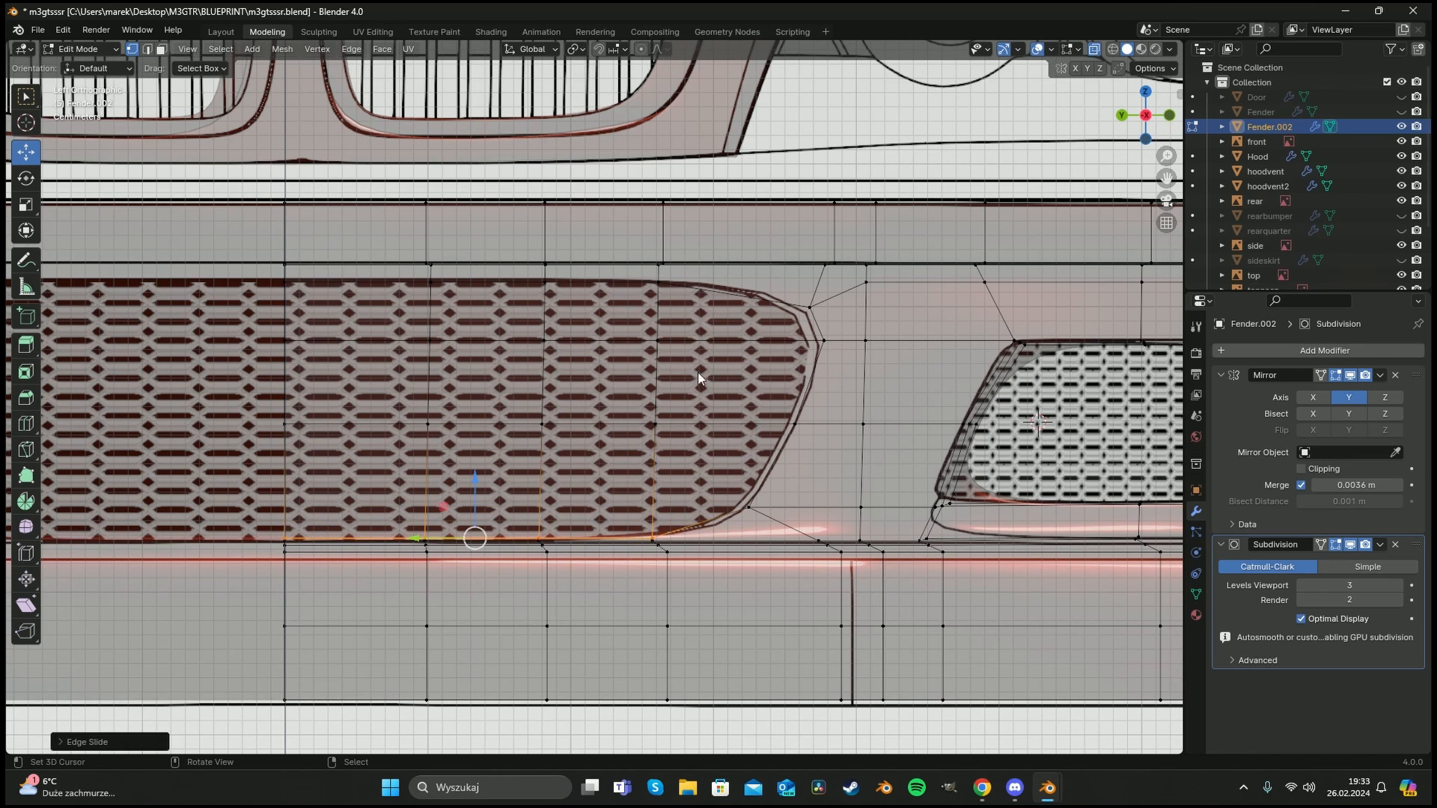
Select all faces inside the central grille outline and try dissolving their edges.
key(3)
key(c)
mouse_move(330, 313)
mouse_down()
mouse_move(682, 352)
mouse_move(743, 413)
mouse_move(621, 509)
mouse_move(416, 455)
mouse_move(609, 380)
mouse_move(368, 376)
mouse_up()
right_click(368, 376)
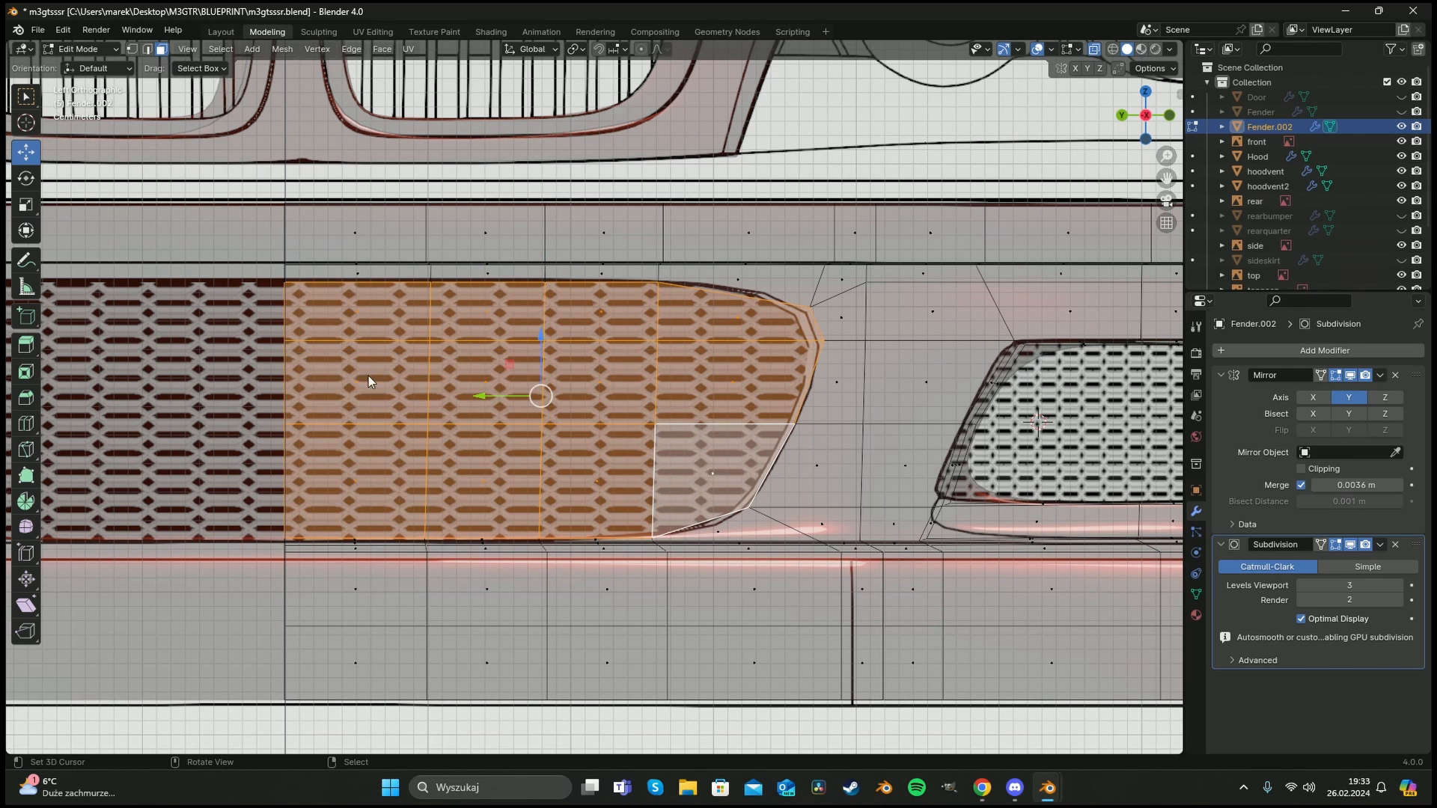
key(x)
click(449, 380)
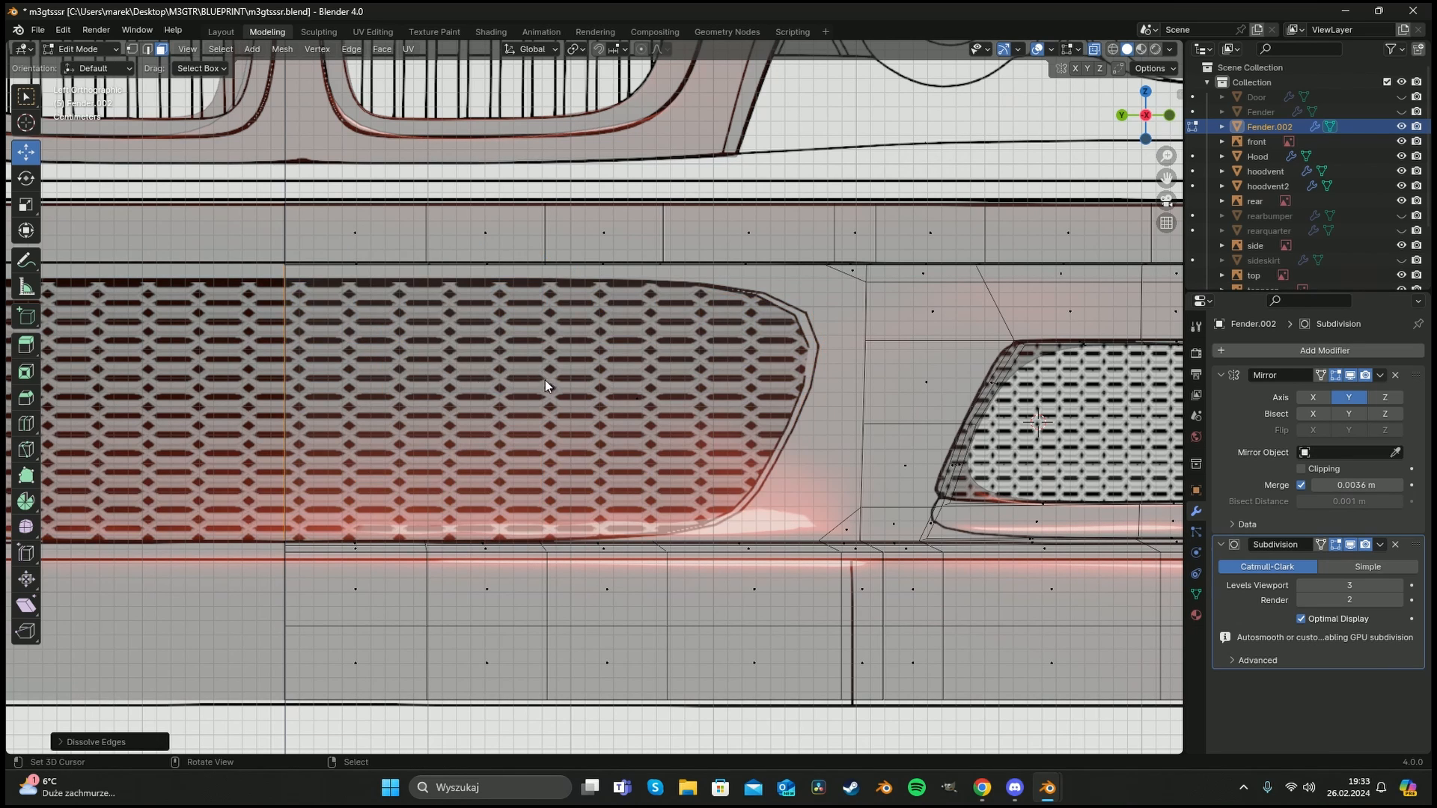
Undo the edge dissolve and delete the selected faces to cut out the central grille opening.
middle_drag(545, 380, 479, 397)
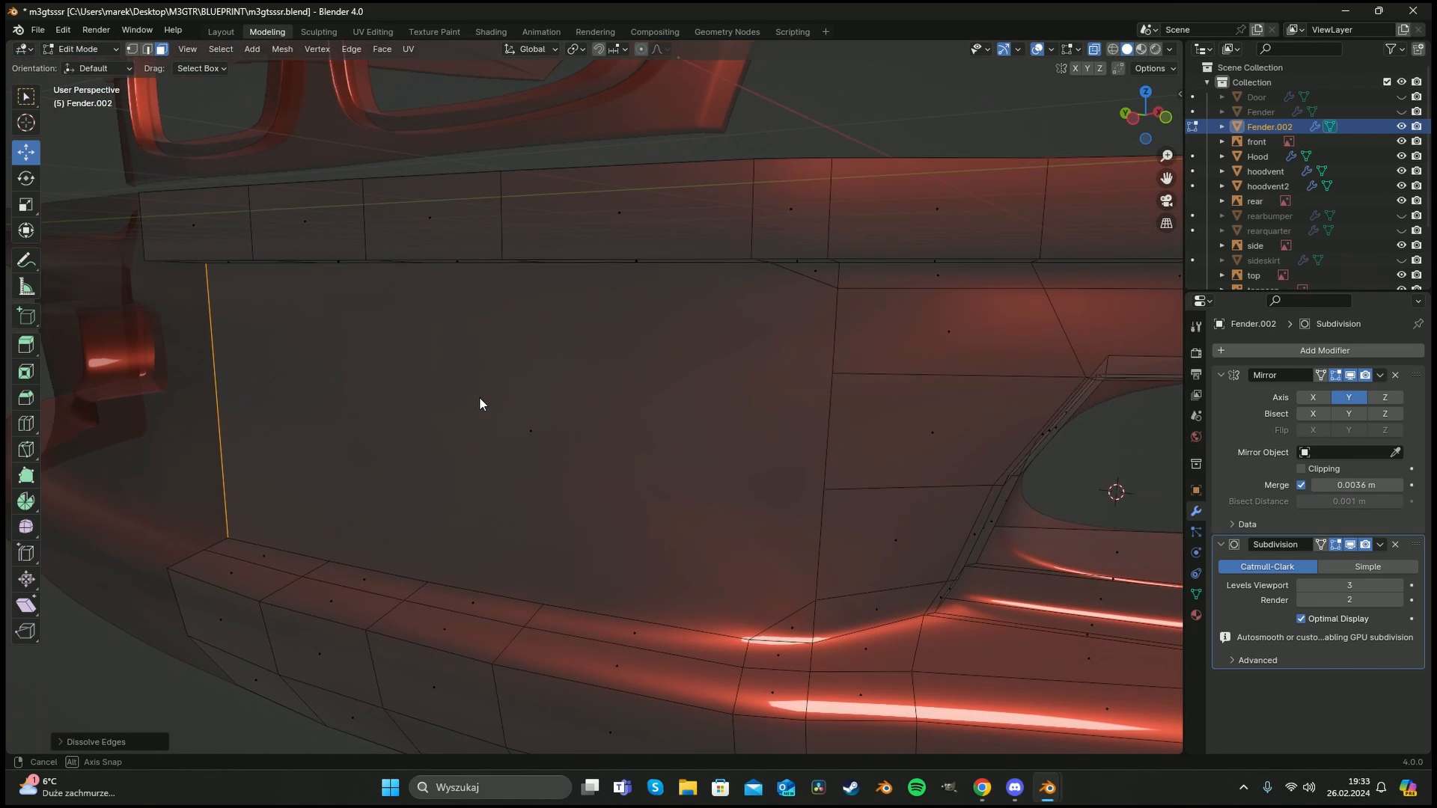
scroll(479, 396, down, 3)
key(ctrl+z)
key(x)
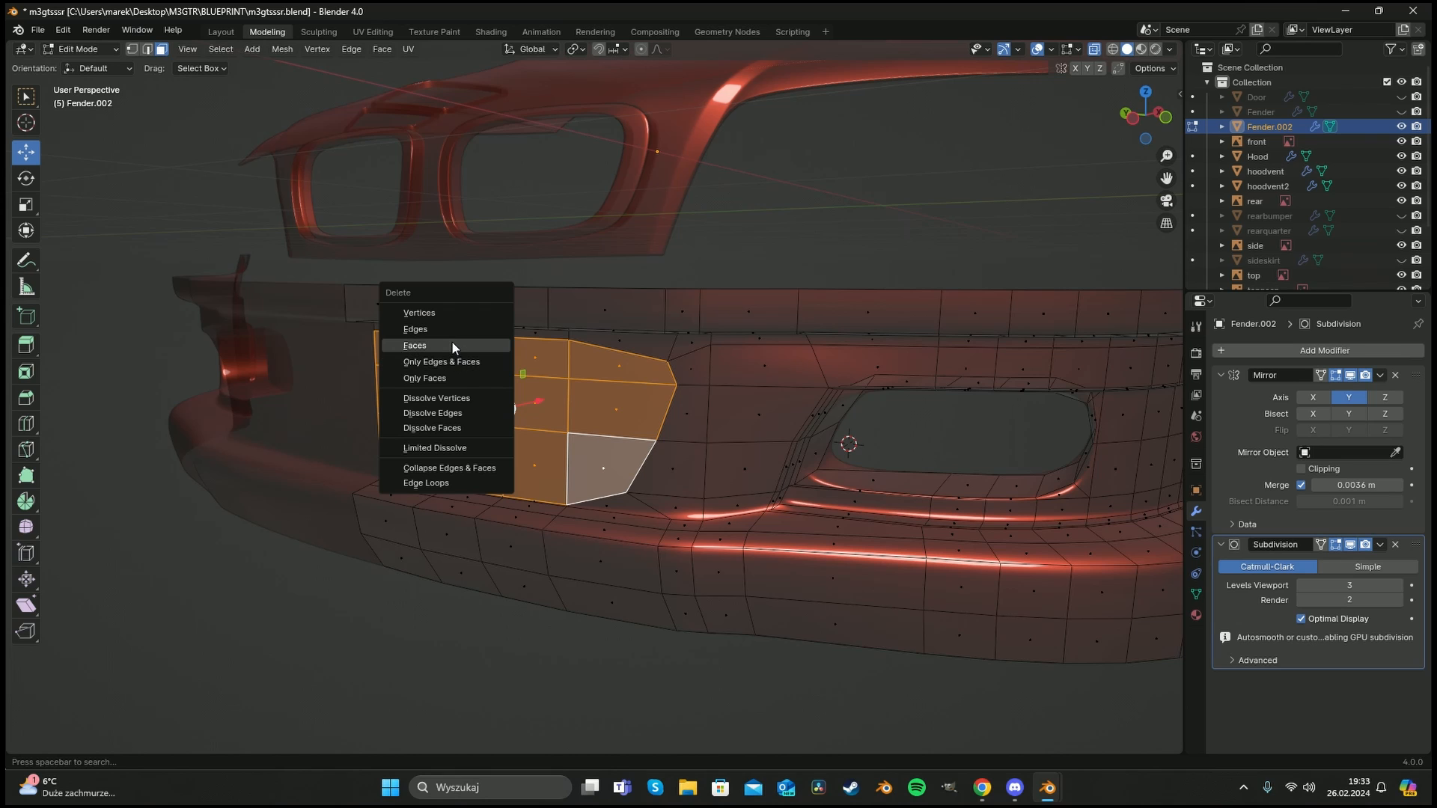
click(452, 344)
Try moving the vertices along the grille opening's upper and outer rim forward along X to the side blueprint profile.
alt+middle_drag(451, 486, 837, 379)
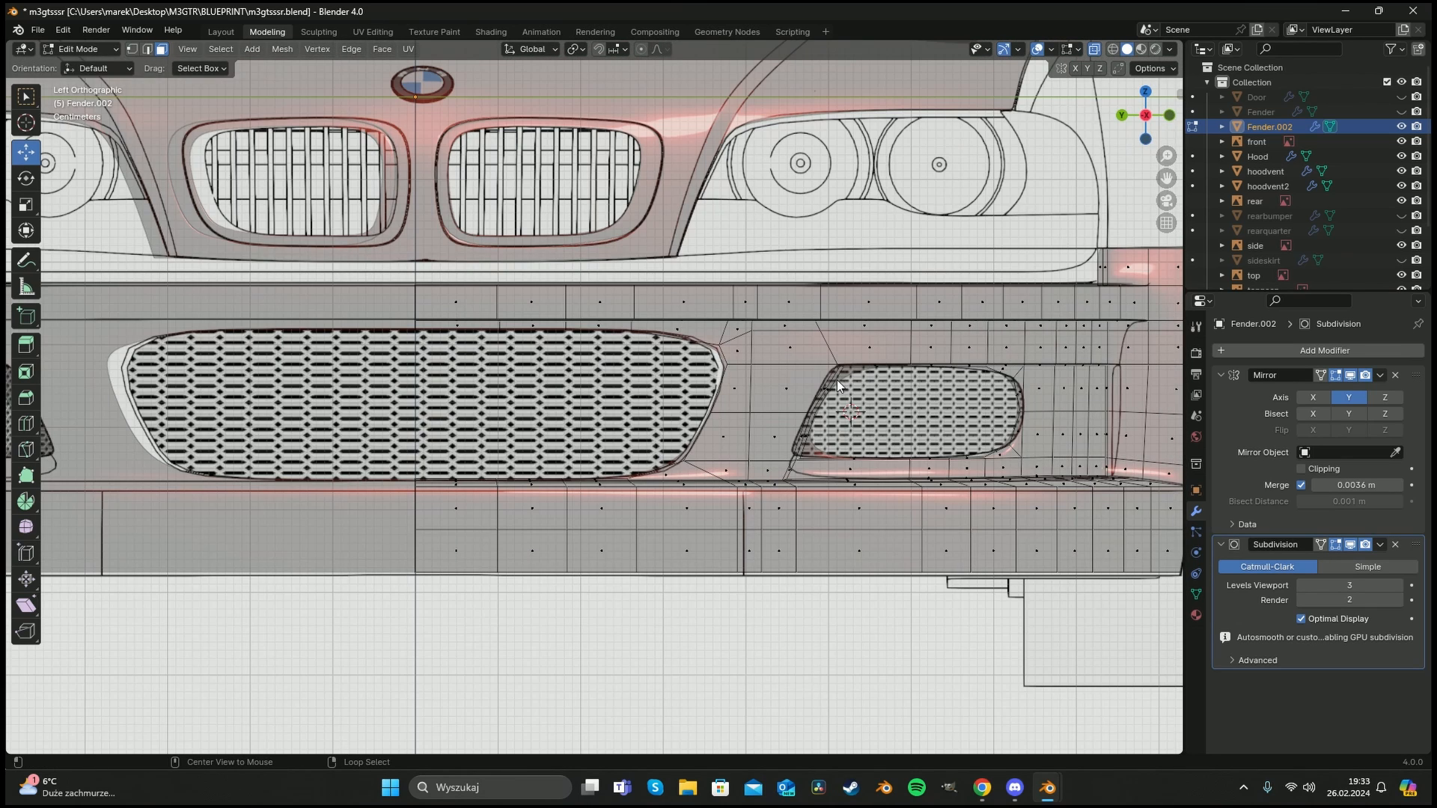
scroll(841, 362, up, 4)
key(1)
key(c)
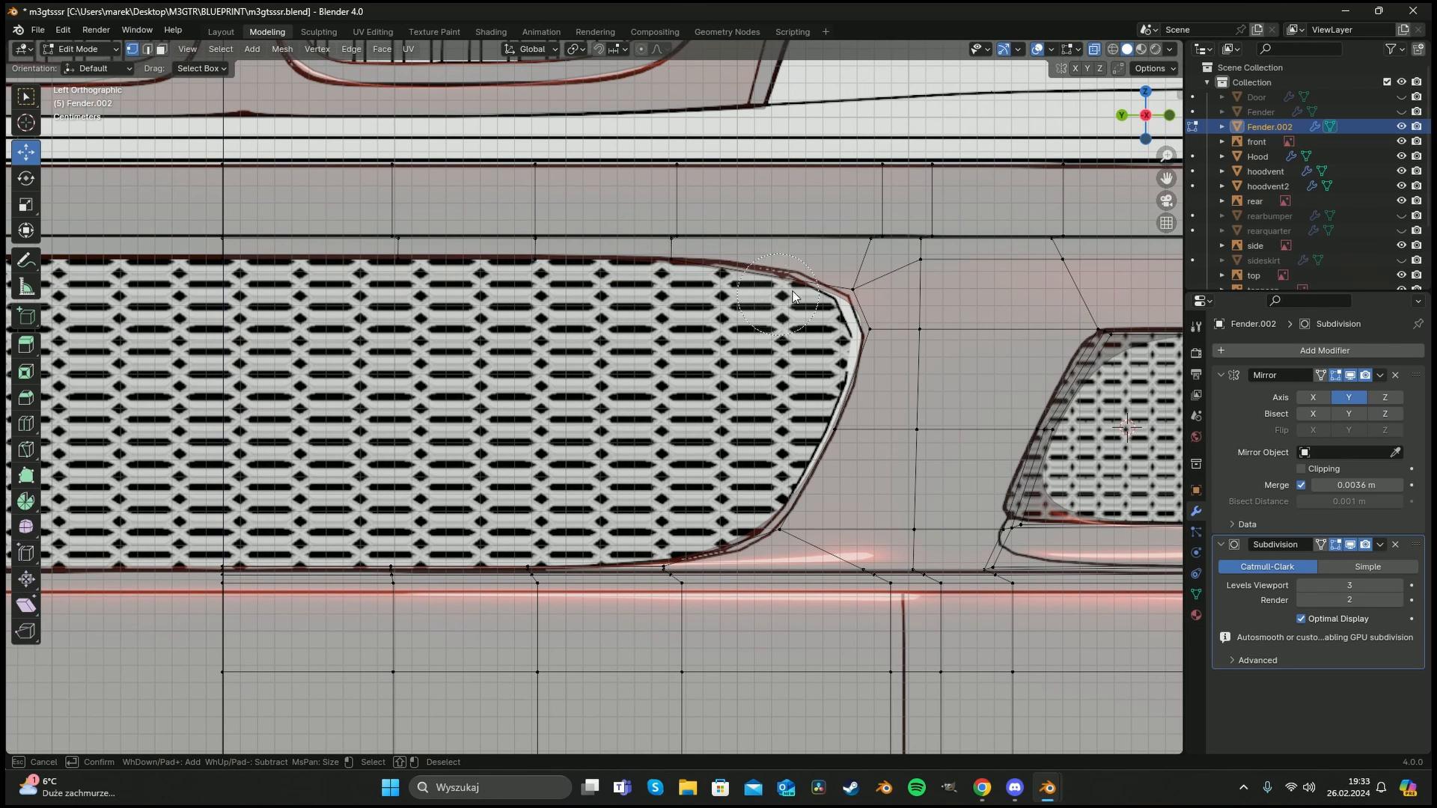
click(645, 289)
mouse_move(645, 289)
mouse_down()
mouse_move(247, 259)
mouse_move(783, 314)
mouse_move(779, 506)
mouse_up()
key(Escape)
key(KP_1)
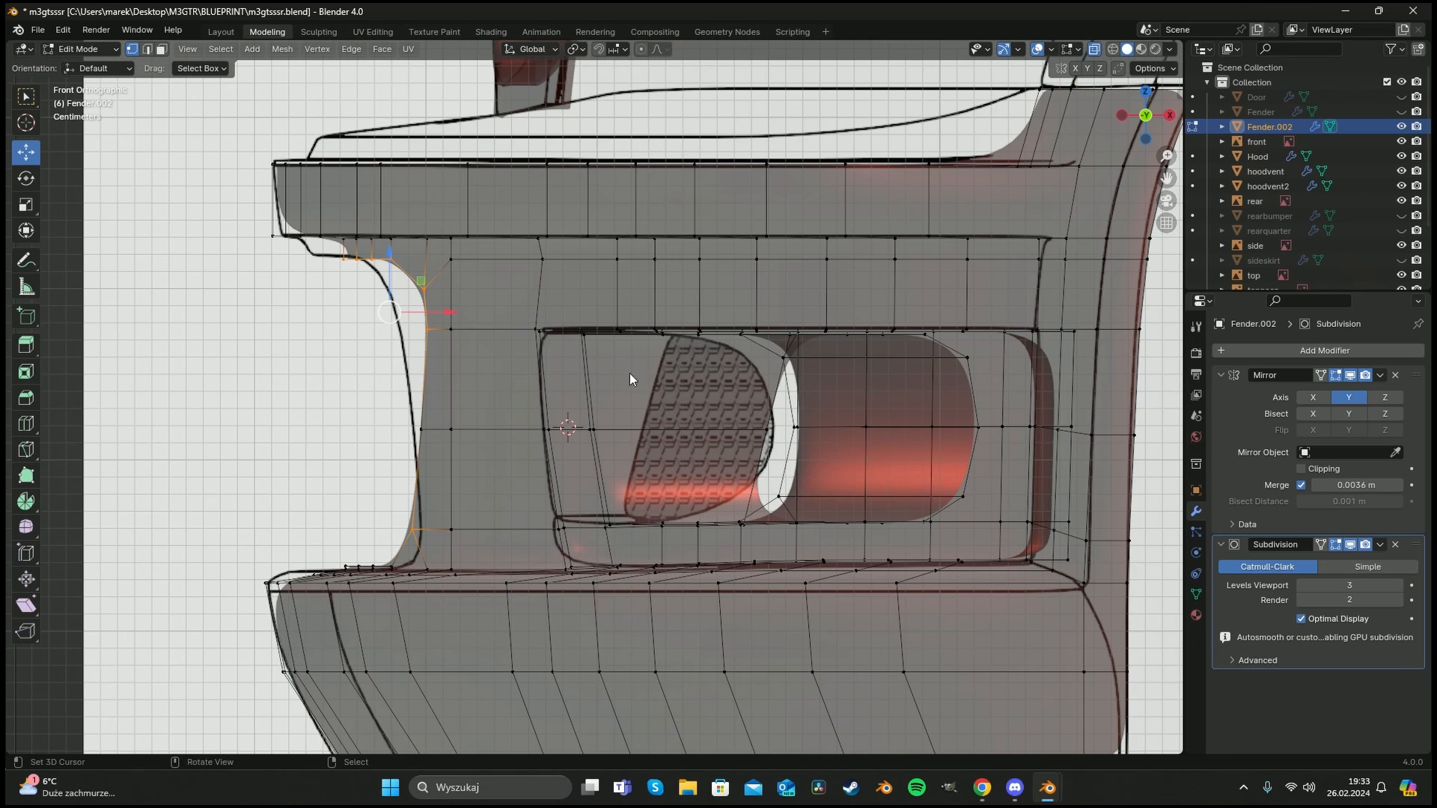
scroll(630, 373, up, 4)
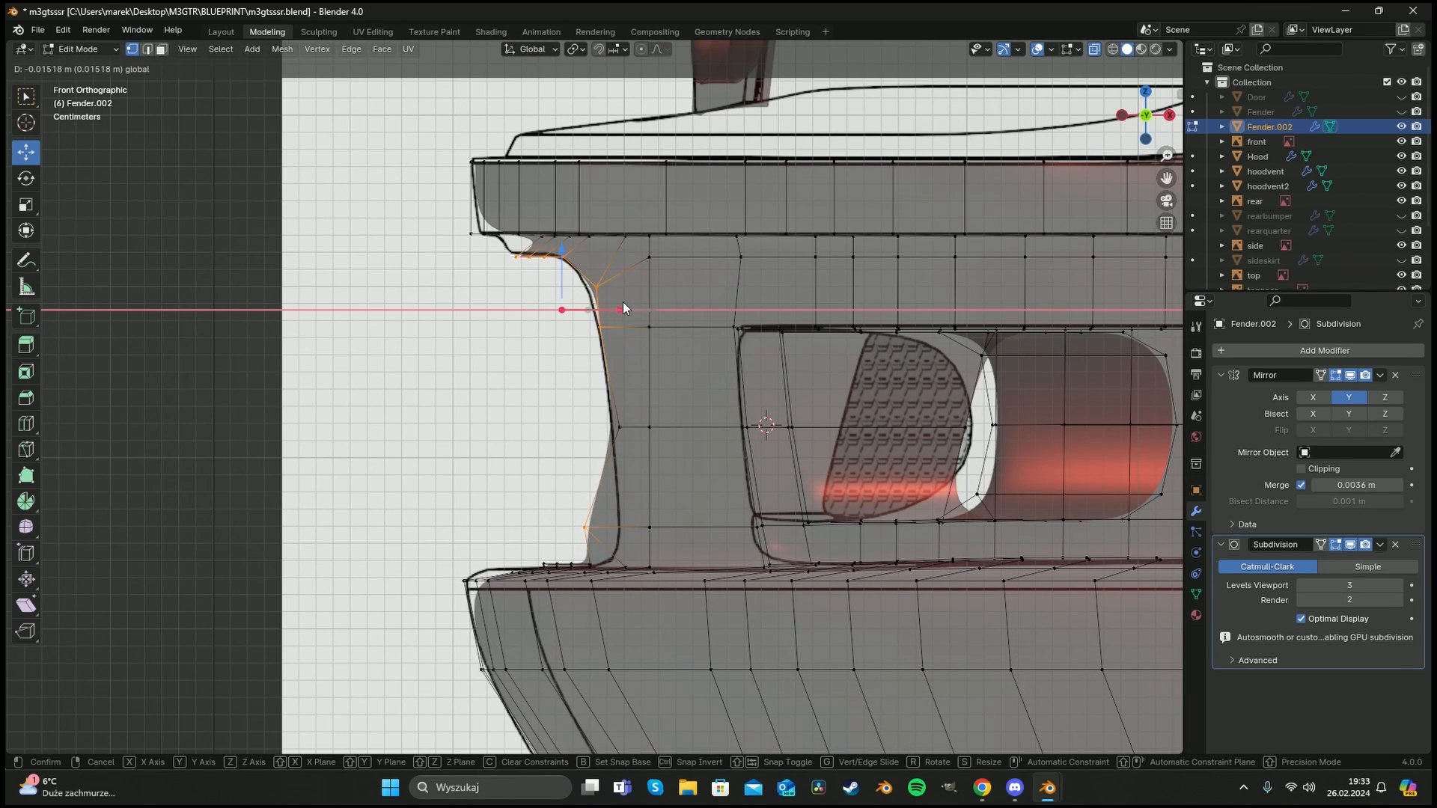
click(623, 302)
Move the grille rim vertices together with the edge strip above them forward along X onto the side profile, then deselect.
mouse_move(623, 302)
middle_down()
mouse_move(590, 299)
mouse_move(571, 320)
mouse_move(559, 228)
mouse_move(661, 290)
mouse_move(301, 343)
mouse_move(801, 304)
mouse_move(616, 290)
middle_up()
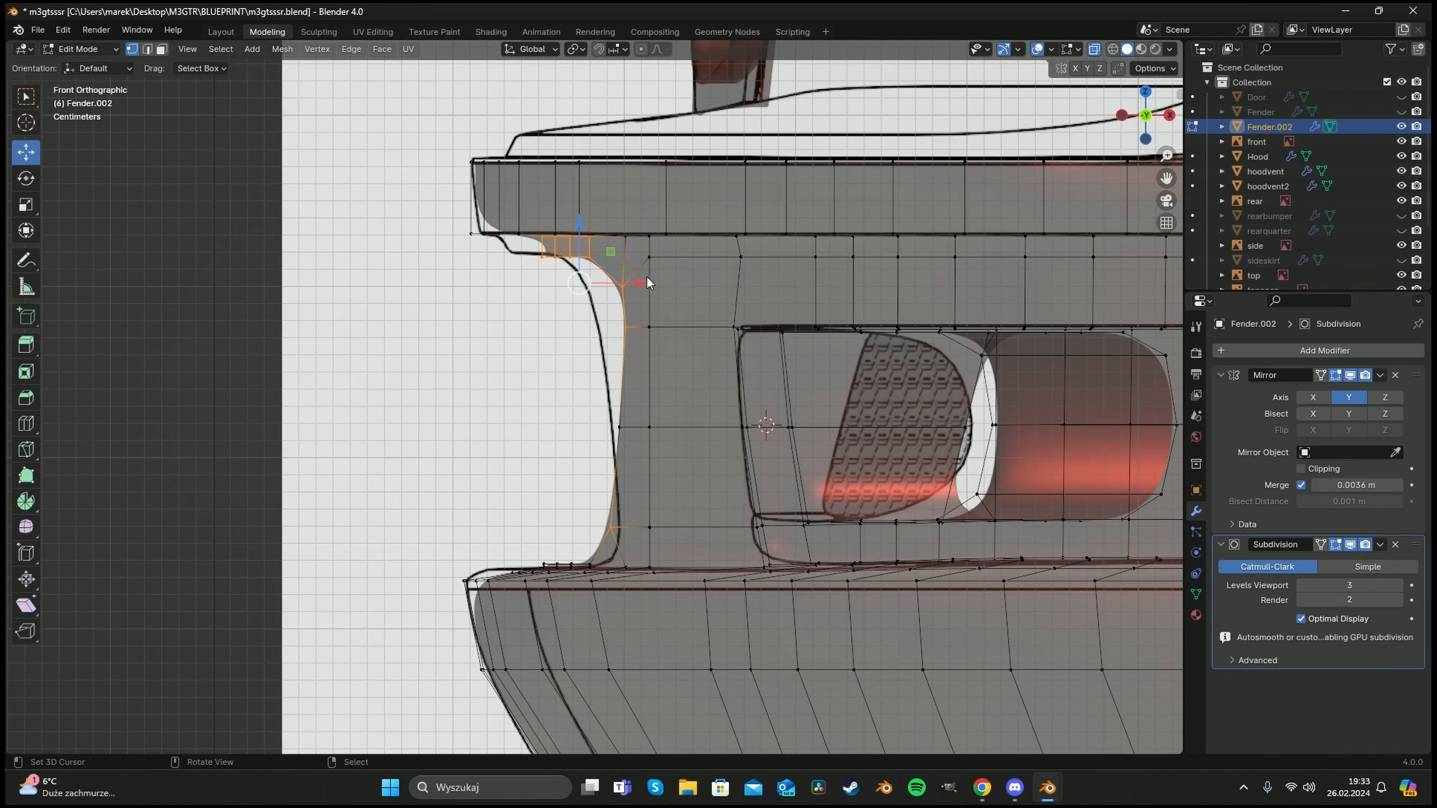
drag(645, 280, 609, 276)
key(a)
key(a)
Nudge the rim vertex just below the grille opening's upper outer corner rearward along X onto the profile curve, leaving nothing selected.
key(c)
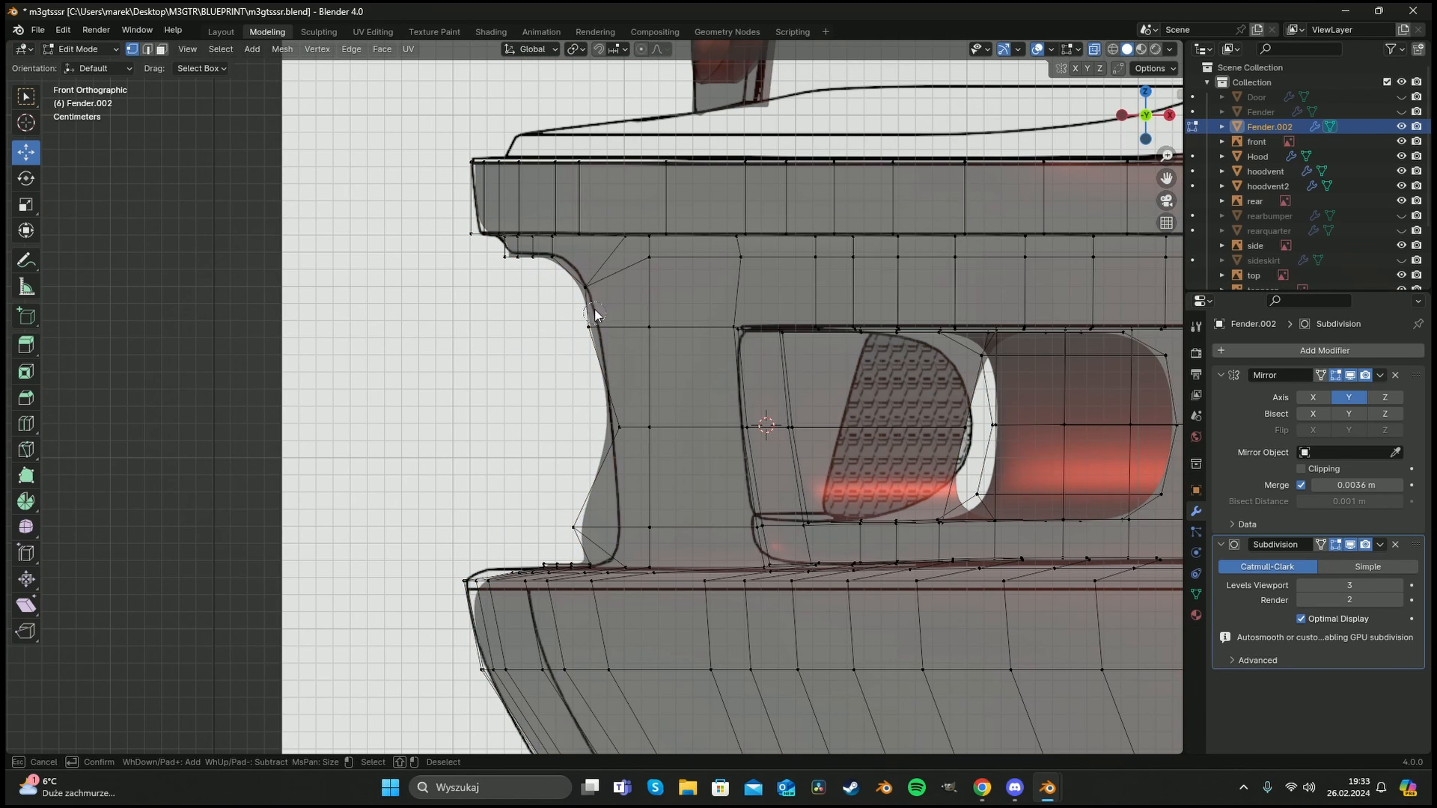
click(595, 324)
right_click(598, 325)
drag(643, 327, 651, 324)
key(a)
key(a)
key(c)
click(594, 286)
right_click(598, 294)
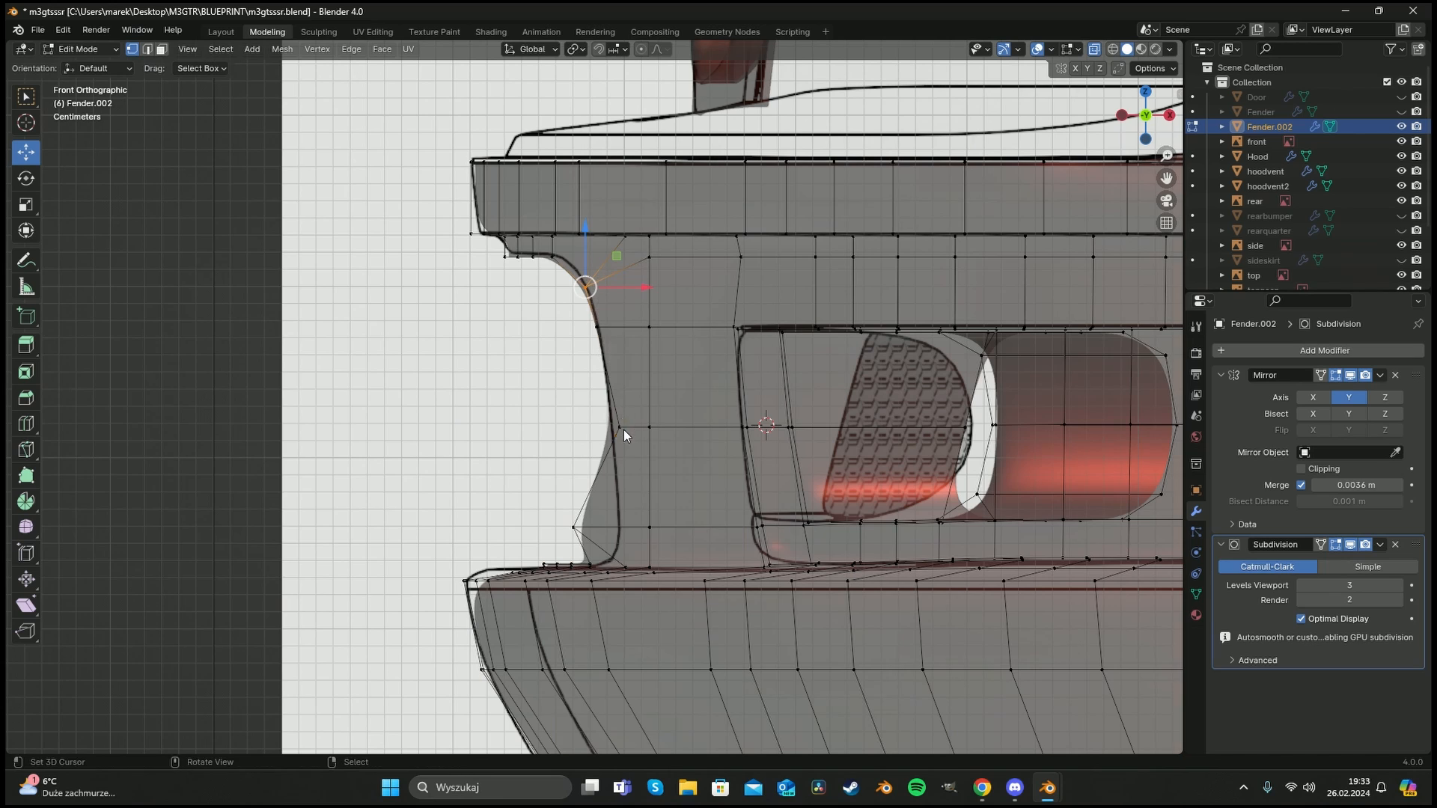
key(a)
key(a)
Align the mid-height and lower rim vertices on the grille opening's outer side with the profile curve along X.
key(c)
click(622, 430)
right_click(633, 430)
drag(670, 427, 663, 425)
key(a)
key(a)
key(c)
click(581, 530)
right_click(580, 530)
drag(633, 530, 662, 524)
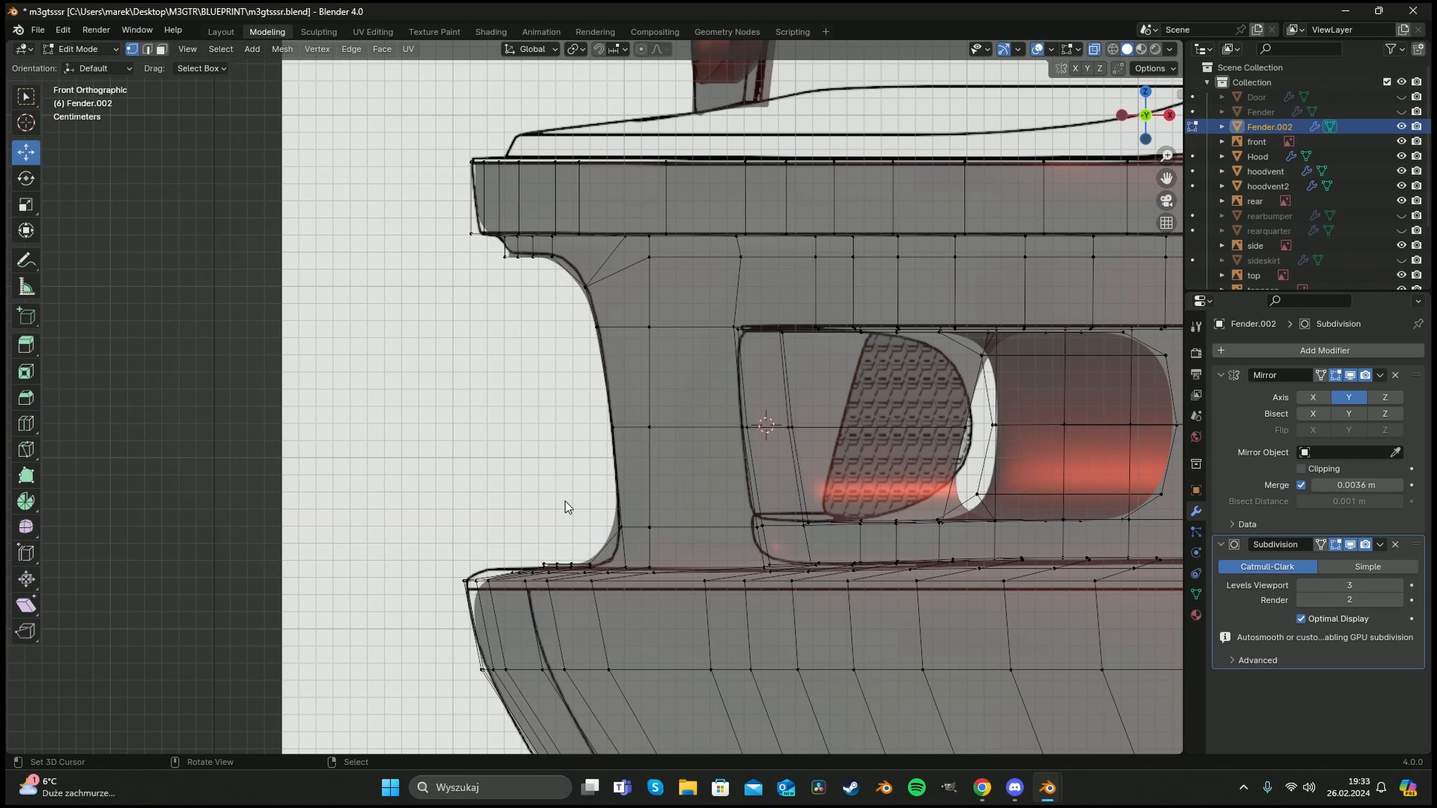
Add a centred vertical loop cut through the bumper below the grille opening's lower outer corner and clear the selection.
key(ctrl+KP_3)
key(ctrl+r)
click(751, 564)
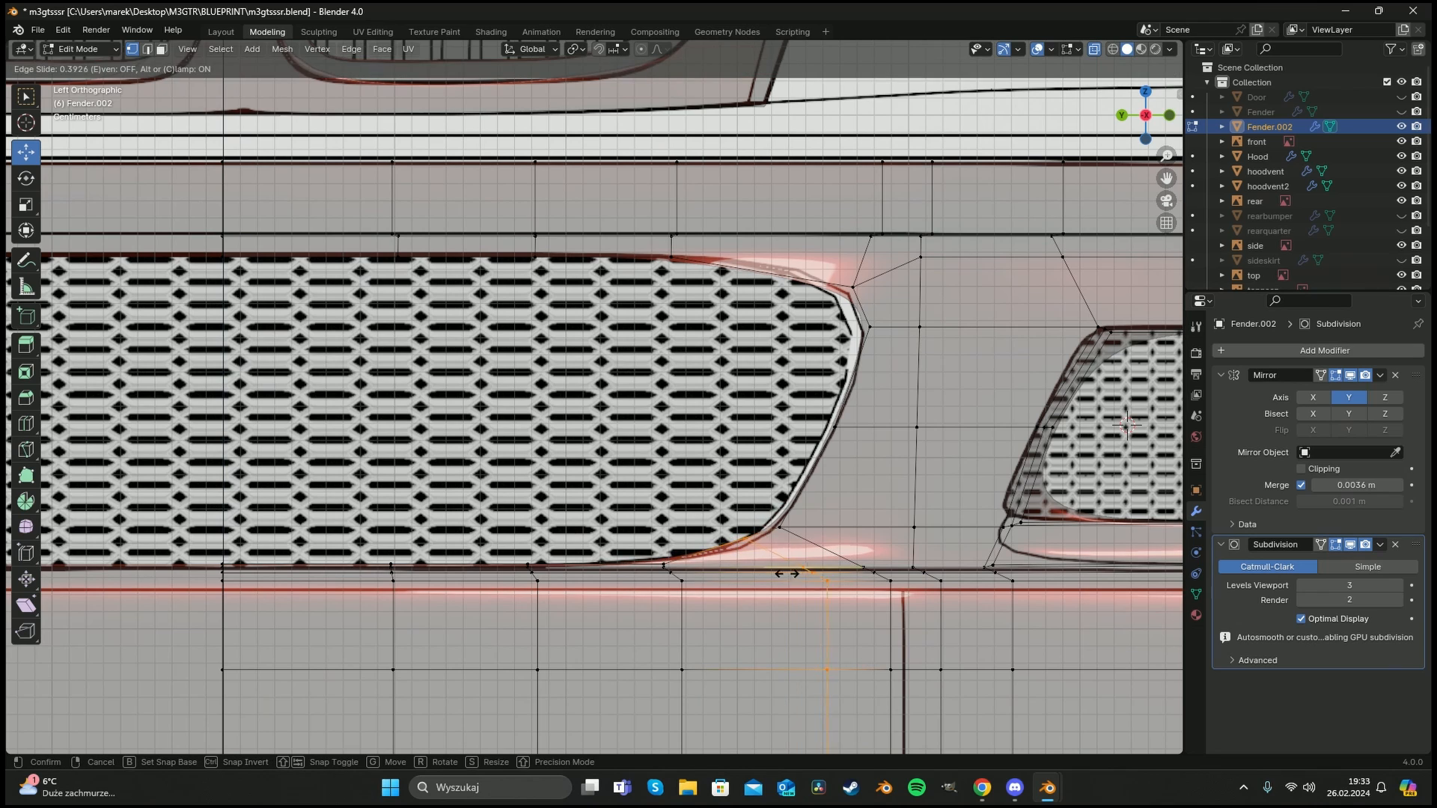
right_click(769, 562)
key(a)
key(a)
Move the new vertex at the grille opening's lower outer corner onto the blueprint's grille curve and check its X alignment with the profile.
key(c)
click(720, 543)
right_click(722, 543)
key(g)
click(764, 550)
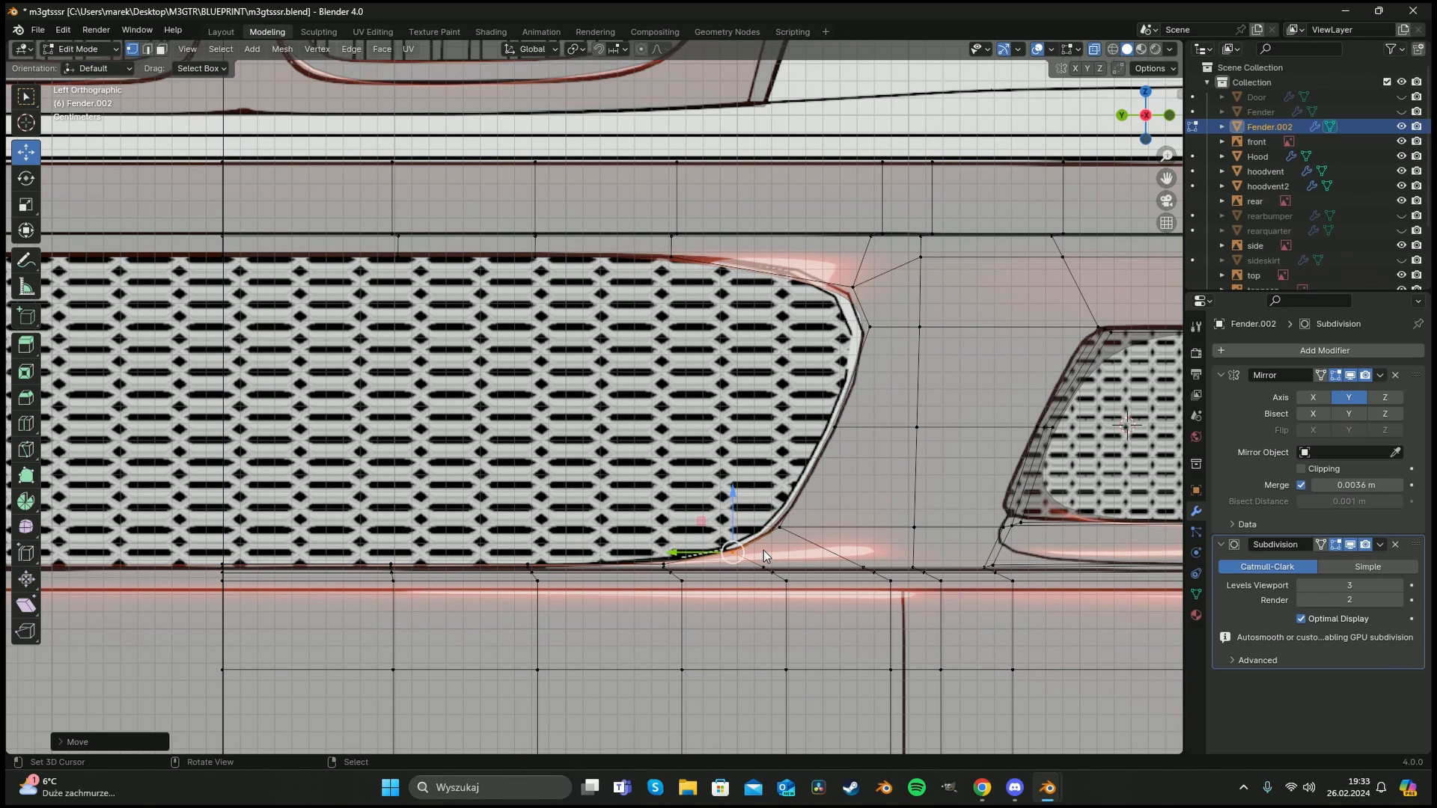
key(KP_1)
key(g)
key(x)
right_click(667, 551)
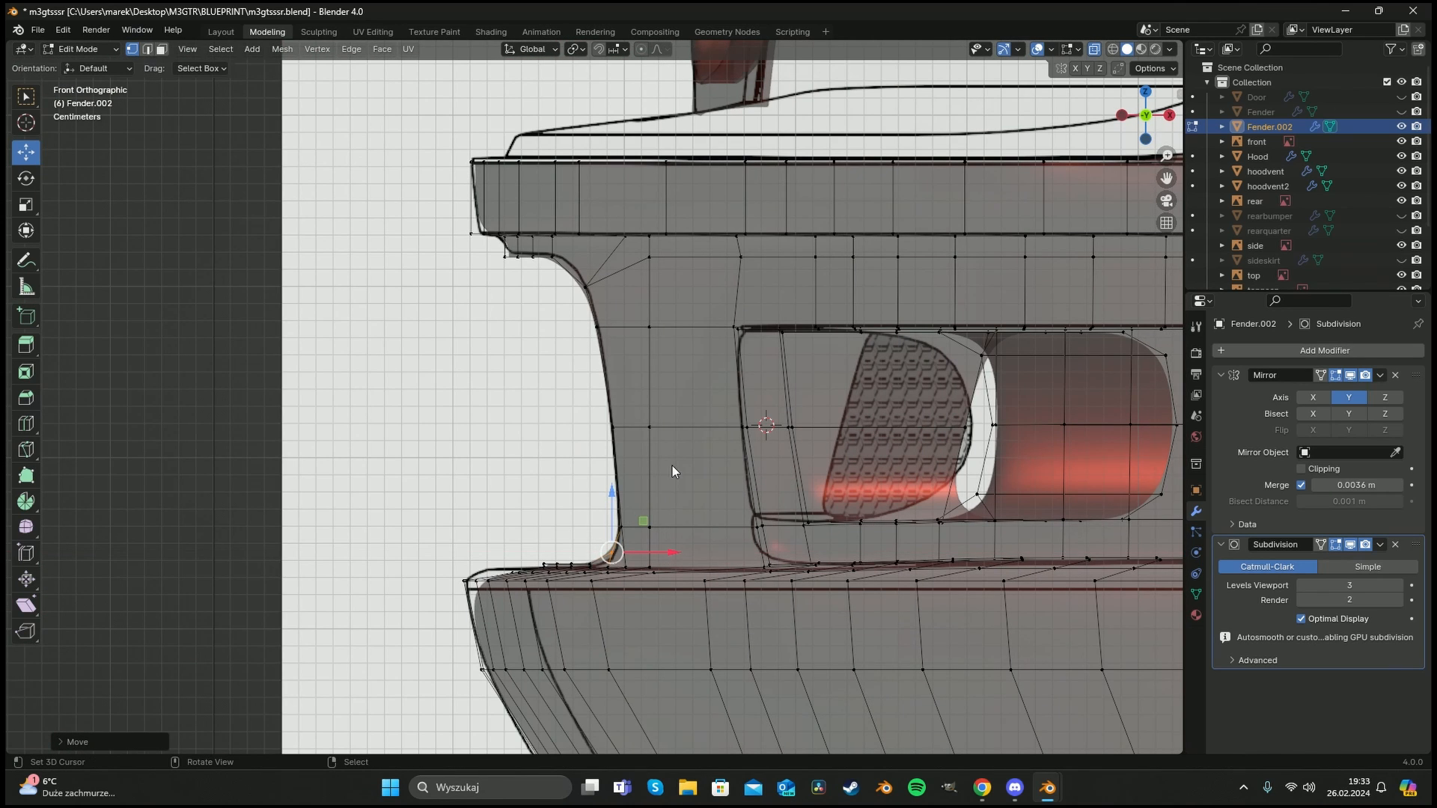
Select the vertical column of vertices between the central grille and the side opening and move it rearward along X.
key(c)
middle_drag(669, 516, 709, 528)
click(763, 524)
drag(767, 440, 767, 406)
right_click(832, 543)
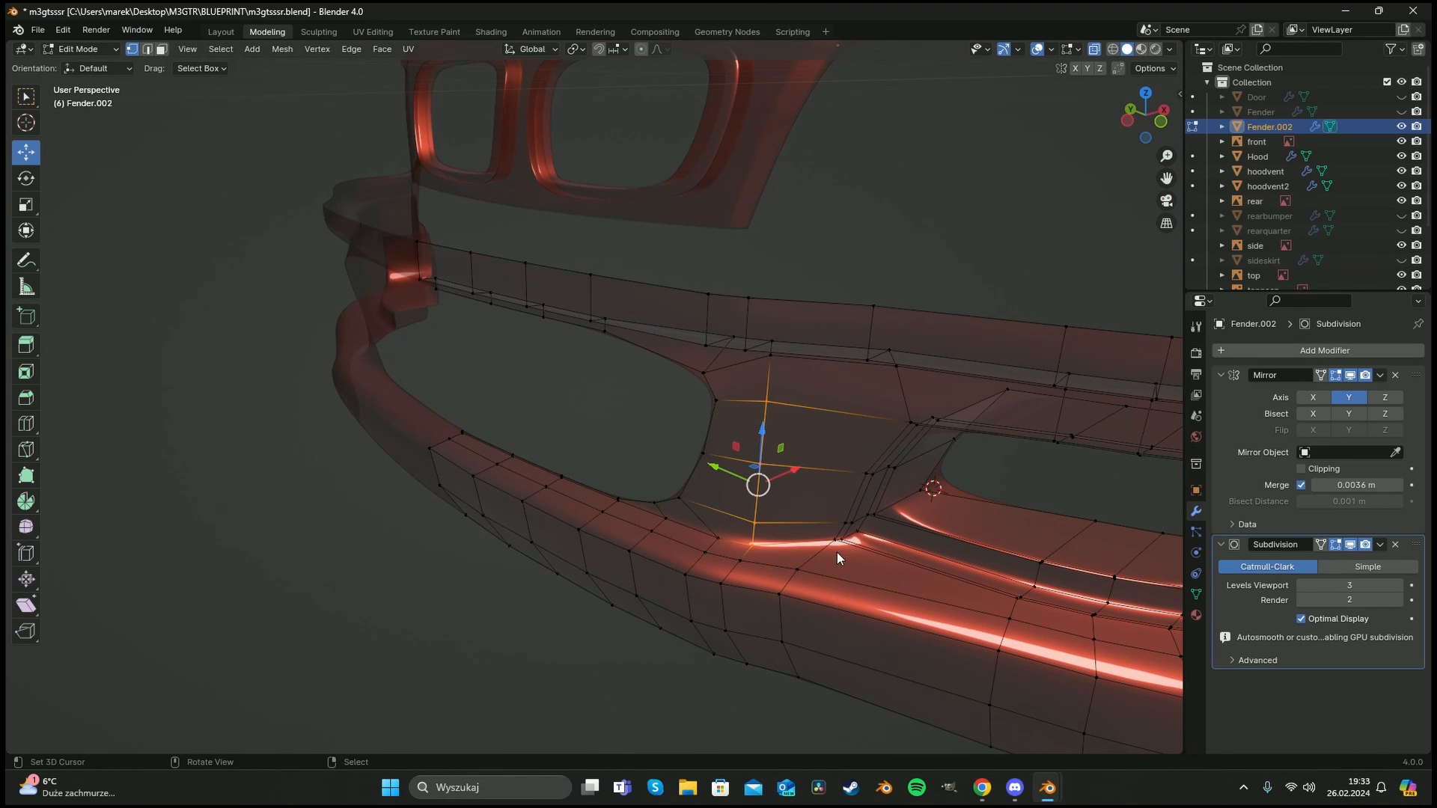
middle_drag(837, 553, 765, 438)
key(KP_1)
scroll(712, 380, up, 5)
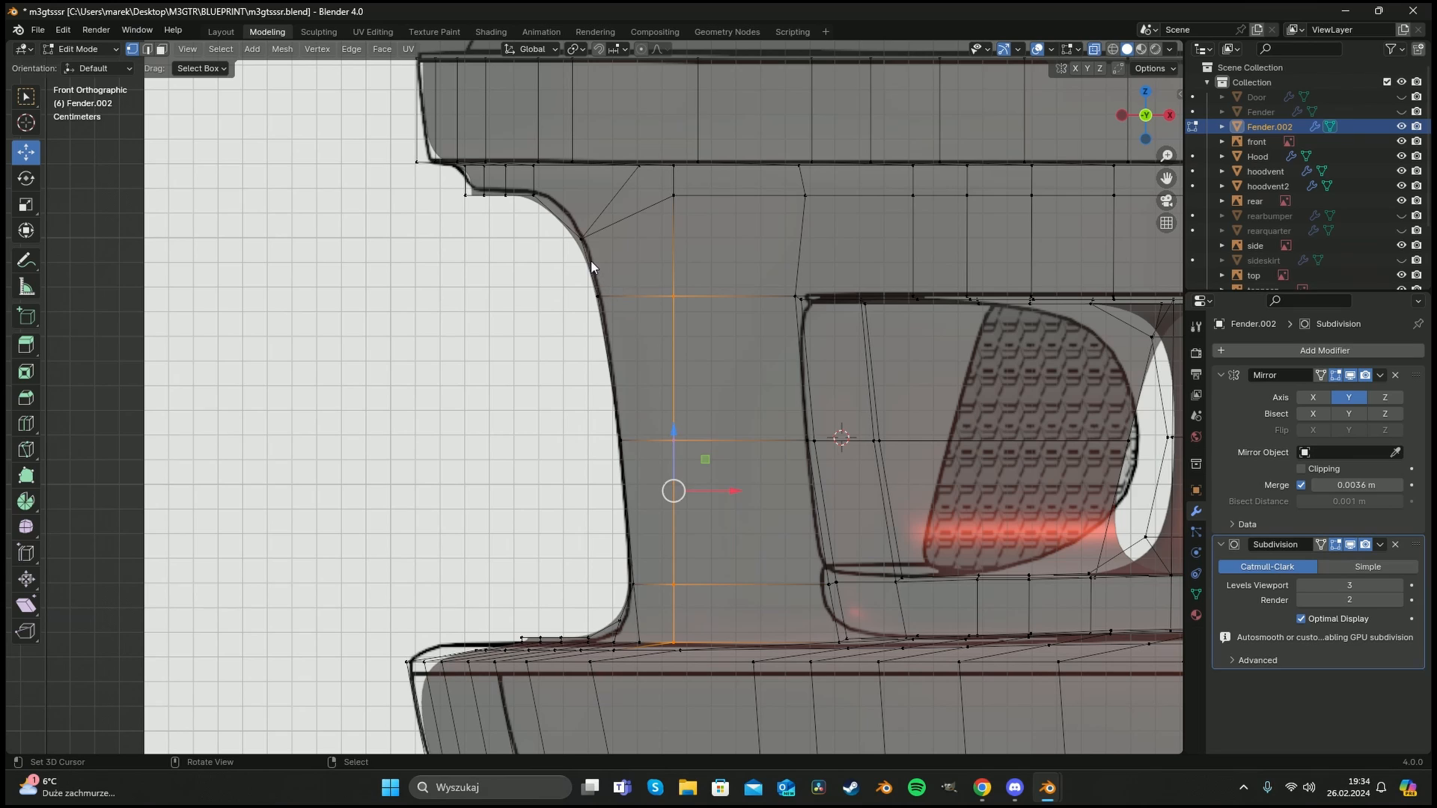
key(g)
key(x)
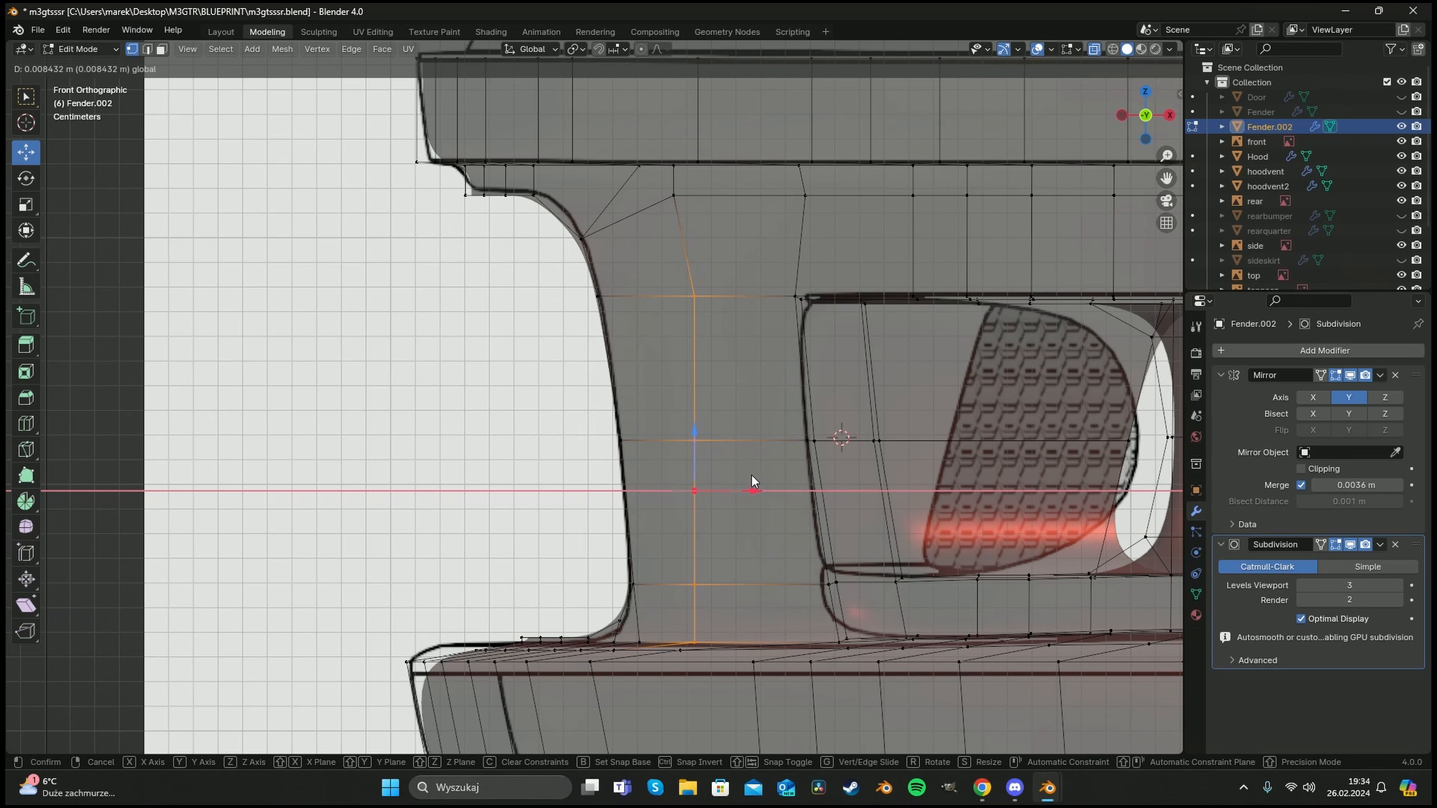
click(752, 475)
Drop the column's upper vertices from the selection one by one, shifting the remaining ones farther rearward along X to match the profile's slant.
shift+click(688, 303)
key(g)
key(x)
click(755, 557)
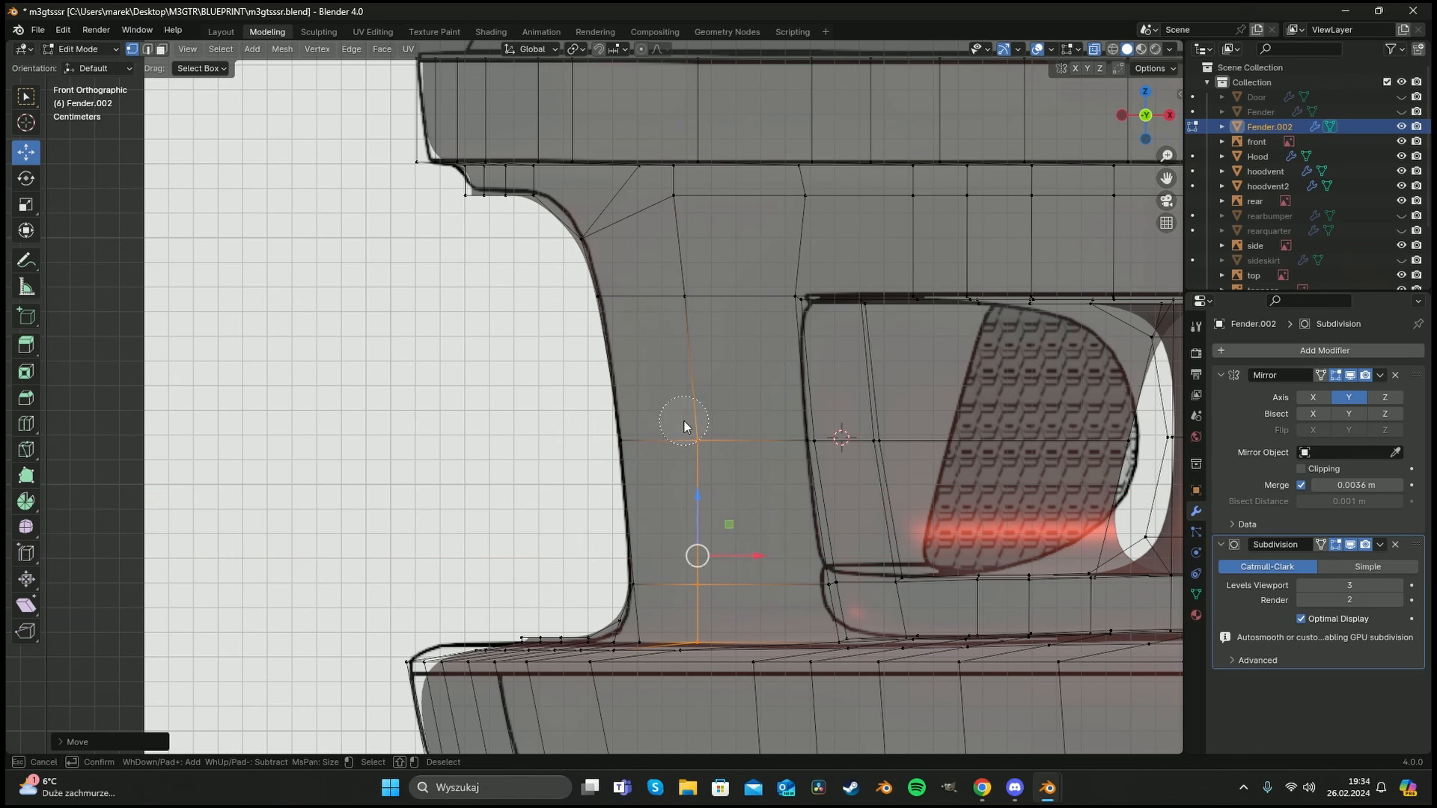
shift+click(697, 440)
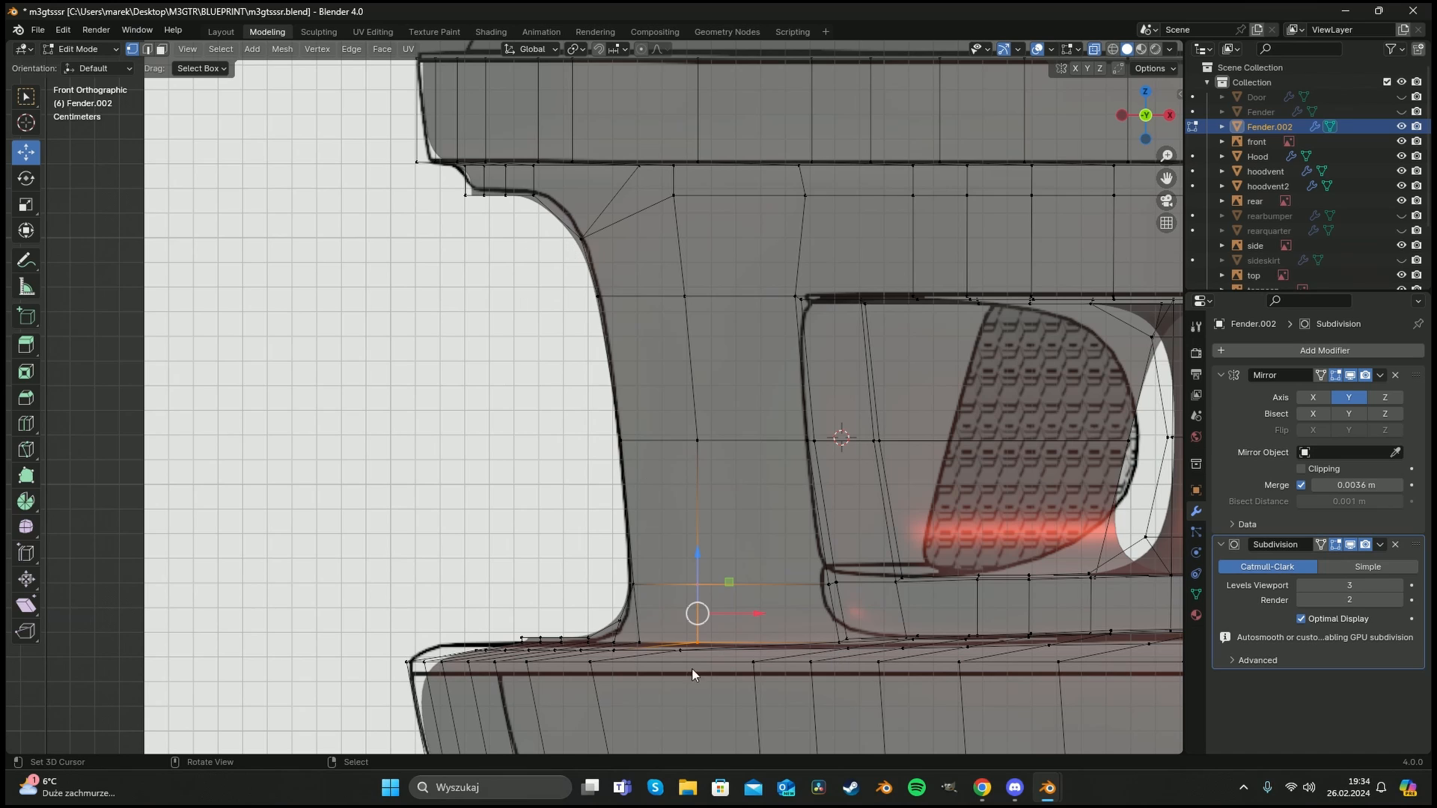
key(g)
key(x)
click(774, 609)
Nudge the column's two lowest vertices rearward into line with the slant and check the smoothed surface in object mode.
shift+click(722, 572)
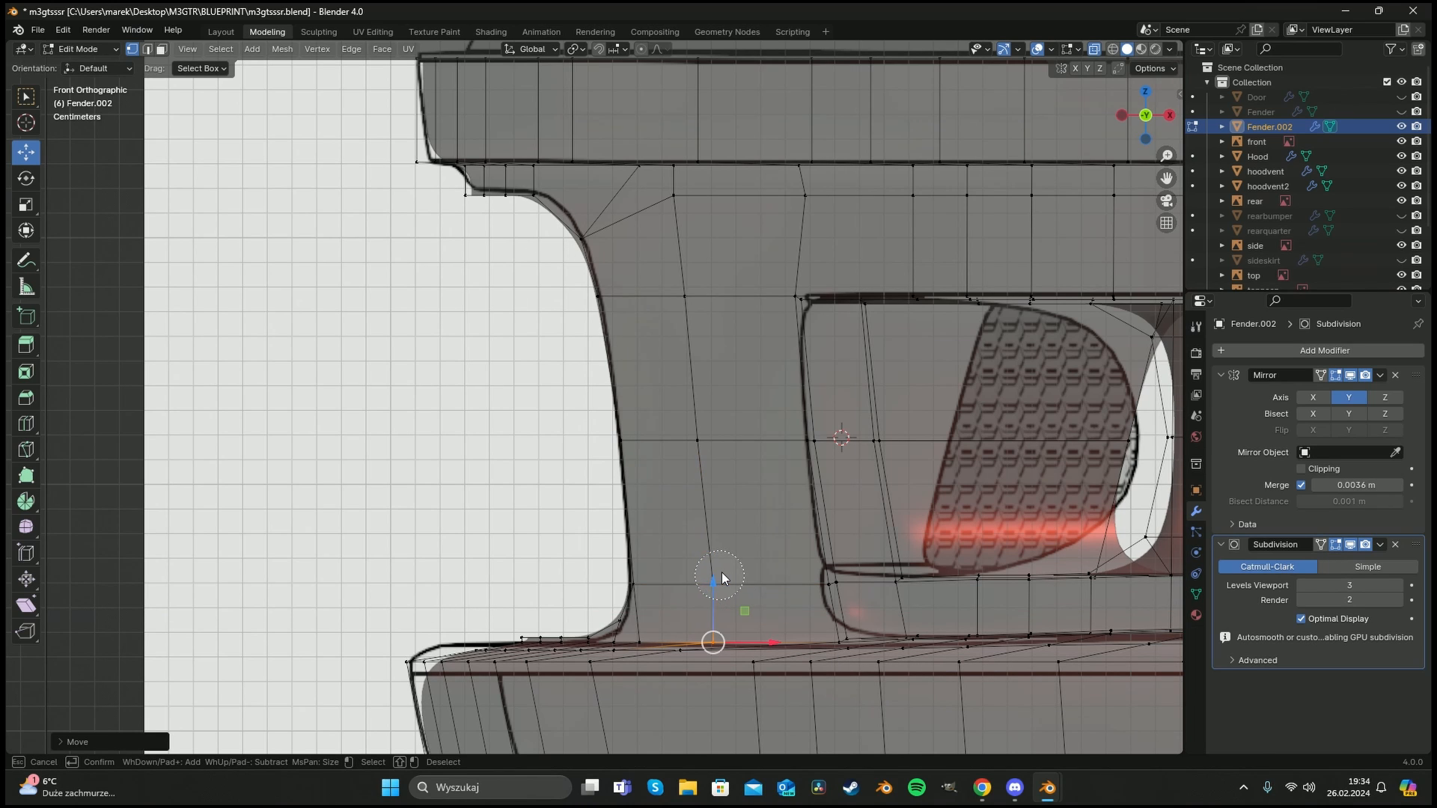
key(g)
click(769, 636)
click(711, 583)
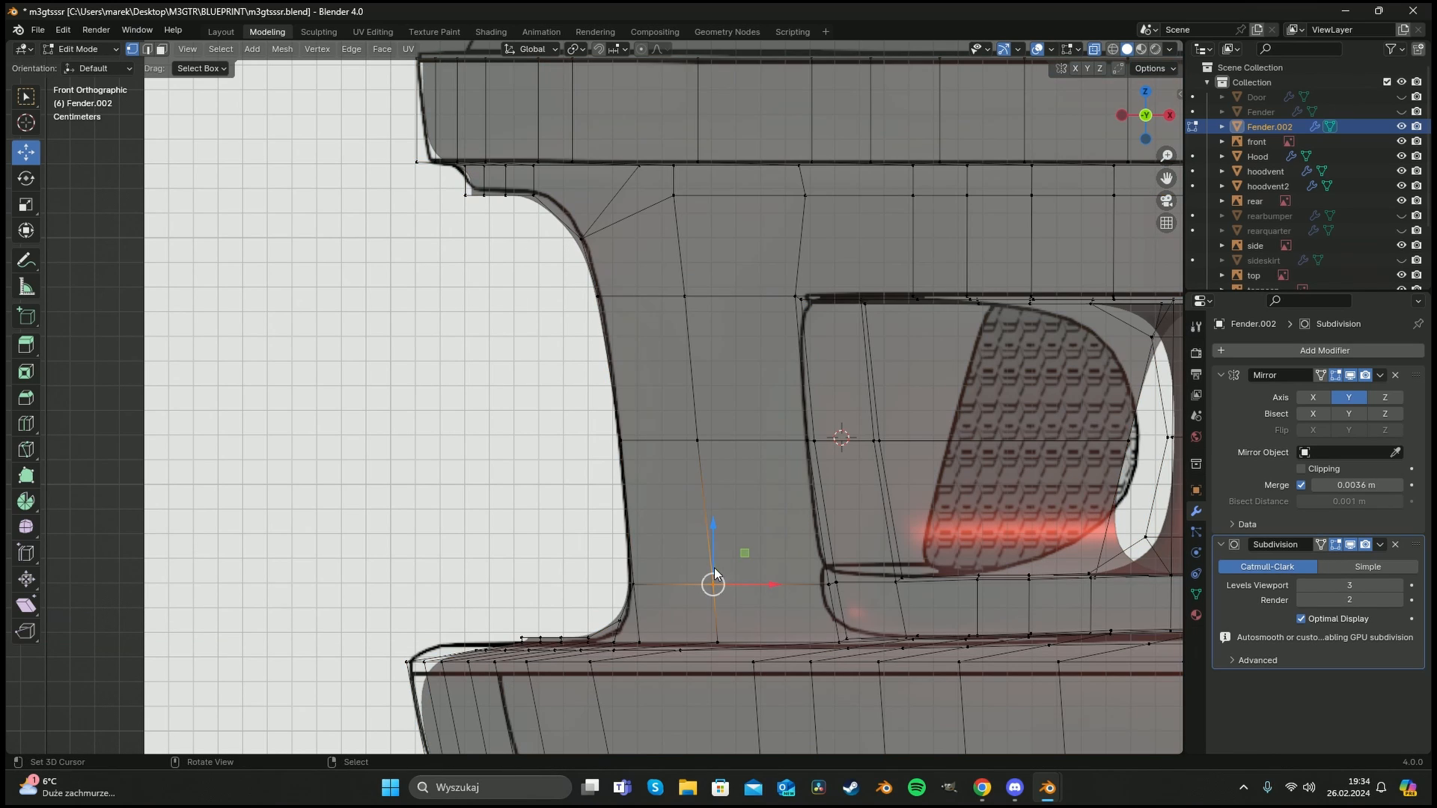
key(g)
key(x)
click(761, 590)
middle_drag(744, 588, 717, 421)
scroll(682, 510, down, 2)
key(Tab)
scroll(704, 375, up, 1)
key(Tab)
Extrude the central grille opening's rim loop rearward along X to form an inner wall and clear the selection.
key(a)
key(a)
scroll(687, 400, up, 2)
alt+right_click(761, 393)
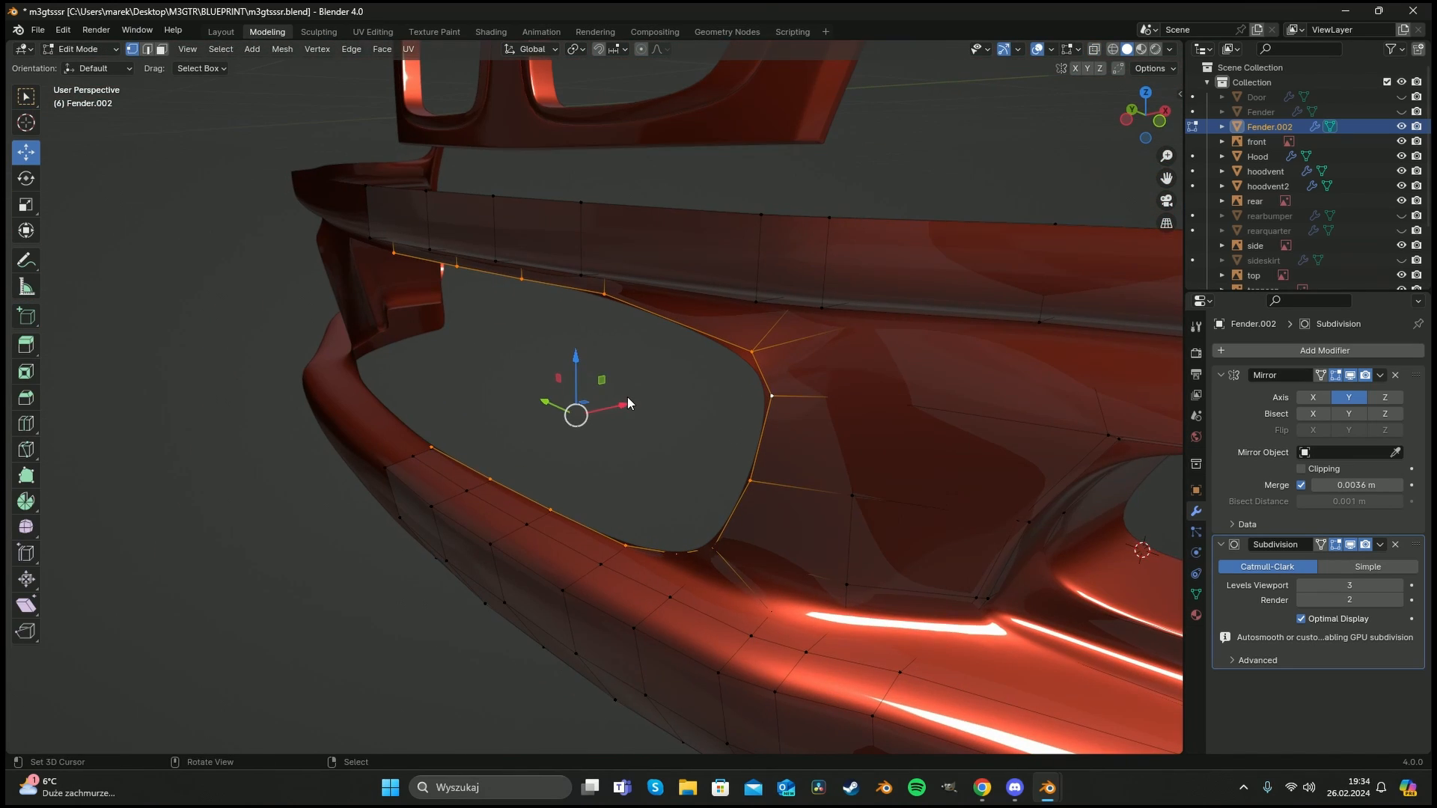
key(e)
right_click(627, 396)
drag(627, 396, 764, 350)
key(a)
key(a)
Add a loop cut around the grille opening's inner wall, slid close to the front rim, and check its shading.
key(ctrl+r)
click(623, 475)
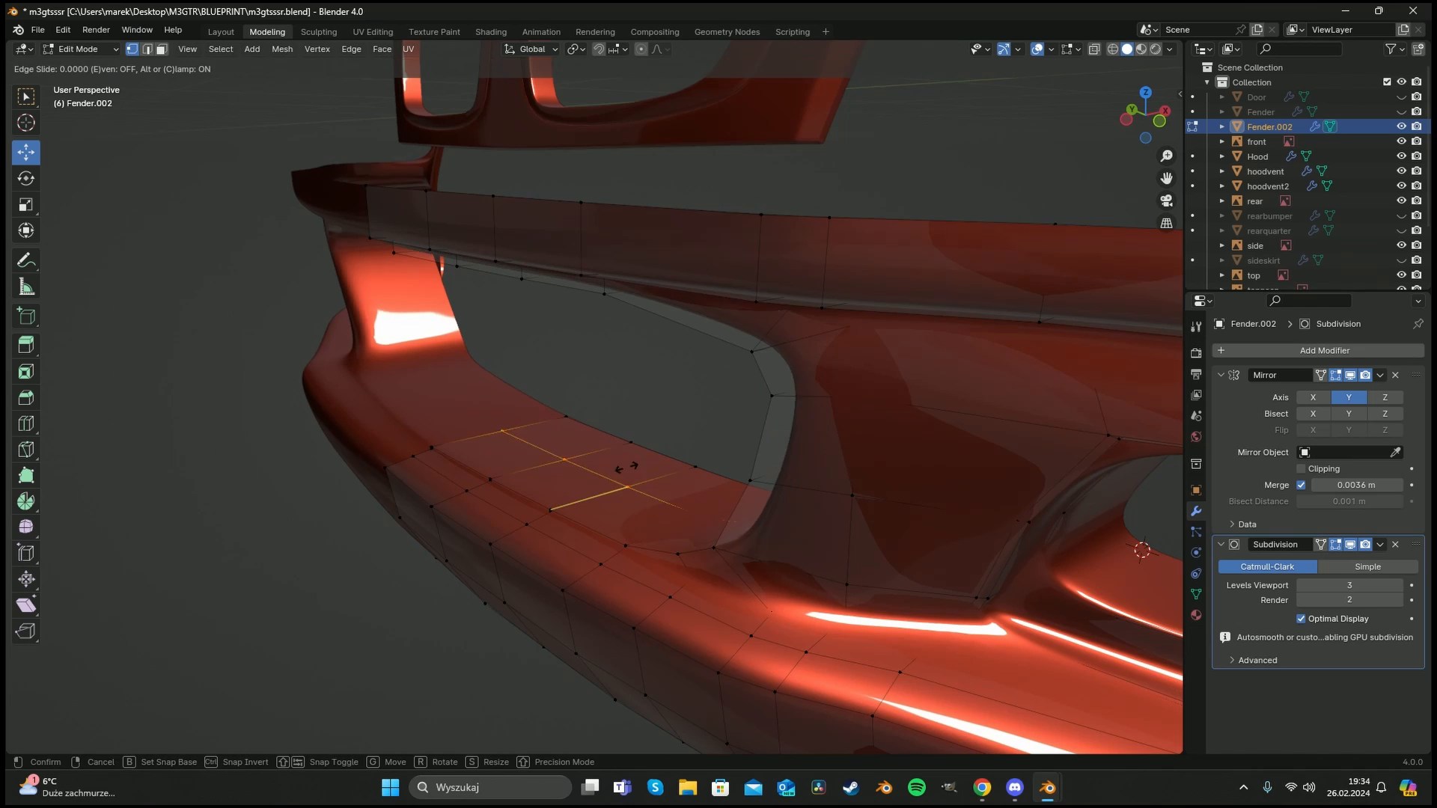
click(574, 490)
key(Tab)
middle_drag(456, 532, 594, 487)
key(Tab)
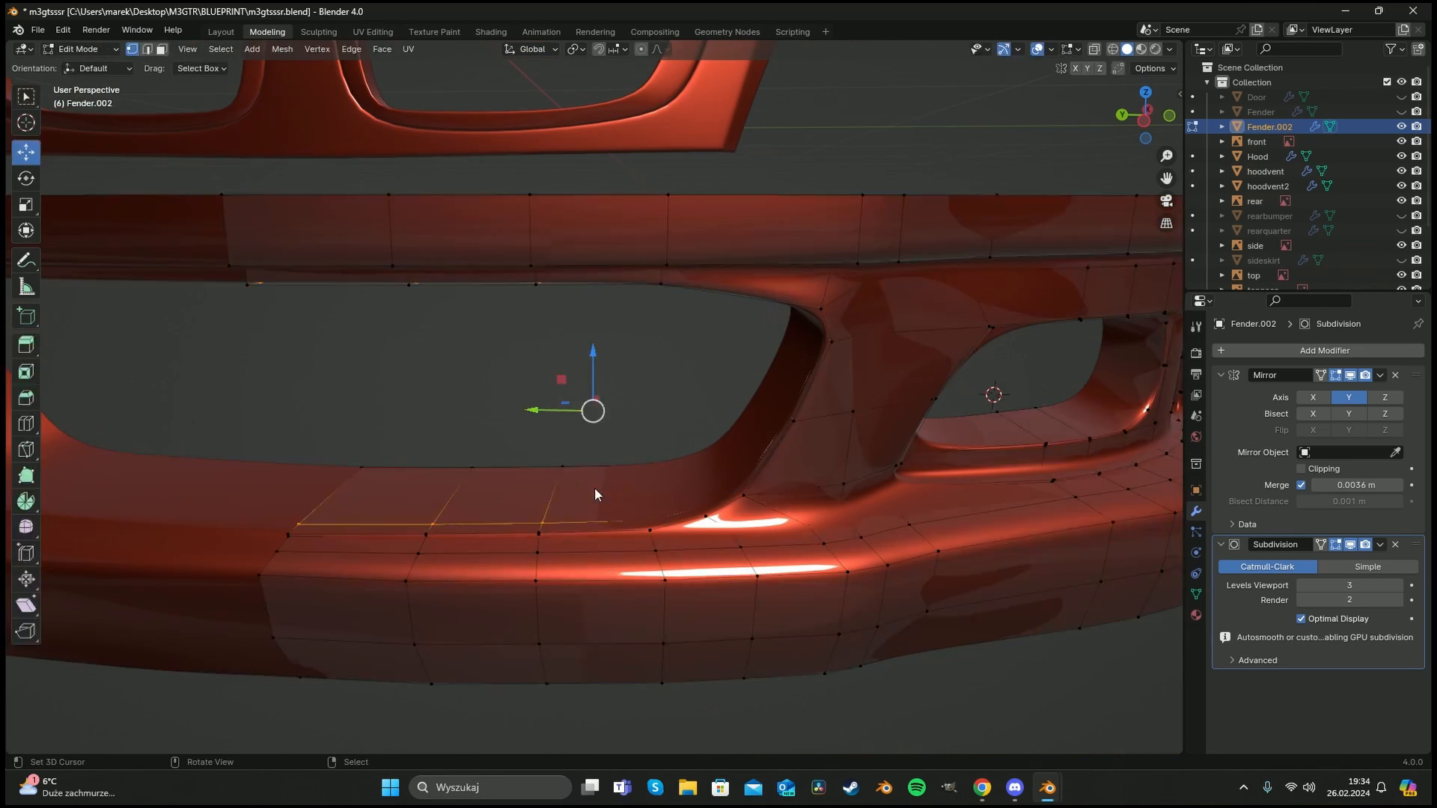
key(Tab)
key(Tab)
Select the lower vertices of the grille opening's inner-wall loop, slide them along their edges and nudge them slightly down along Z.
mouse_move(461, 527)
middle_down()
mouse_move(546, 515)
mouse_move(663, 554)
mouse_move(568, 596)
mouse_move(719, 585)
mouse_move(744, 541)
mouse_move(640, 533)
middle_up()
key(alt+z)
key(c)
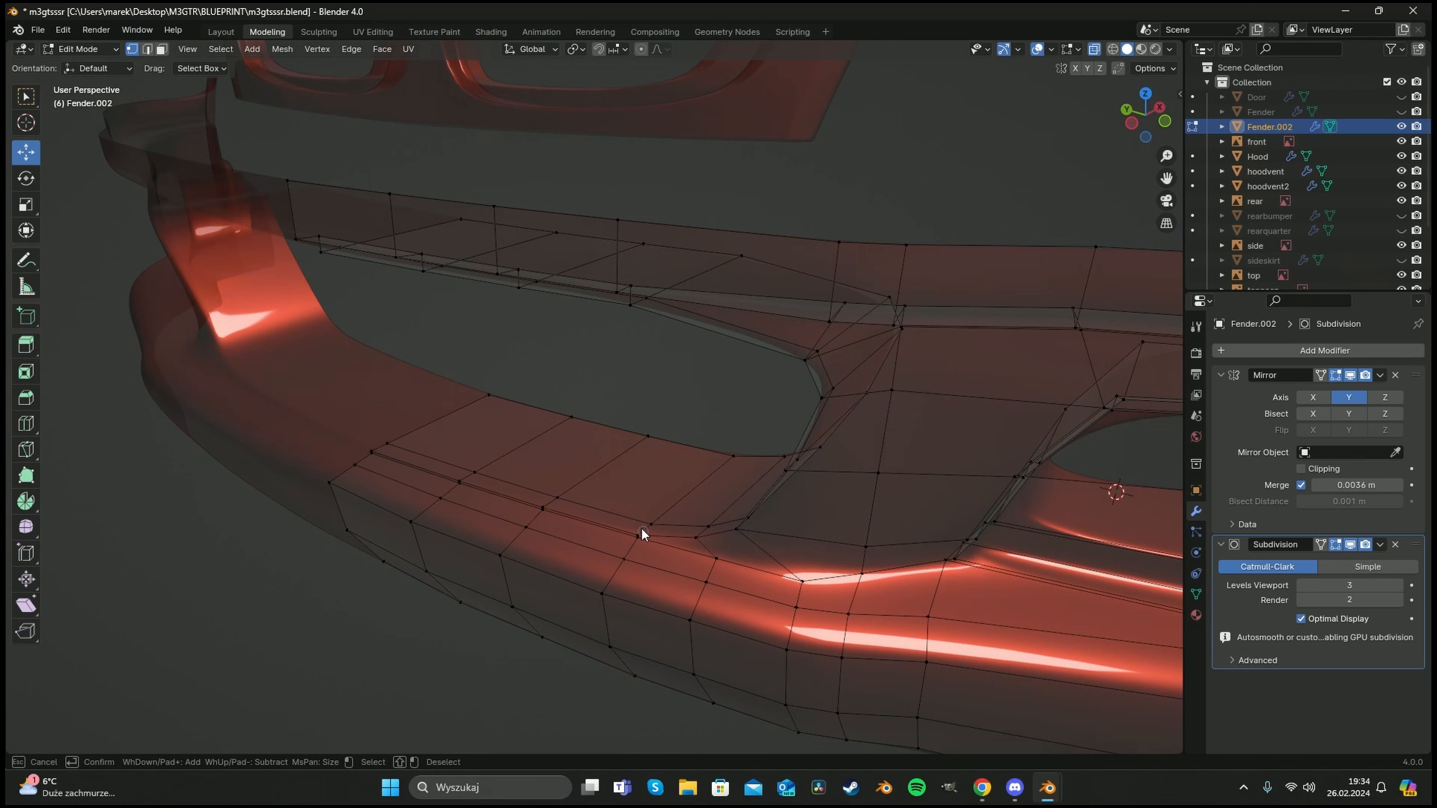
drag(640, 528, 381, 449)
mouse_move(382, 449)
middle_down()
mouse_move(650, 541)
mouse_move(725, 630)
middle_up()
drag(725, 630, 932, 599)
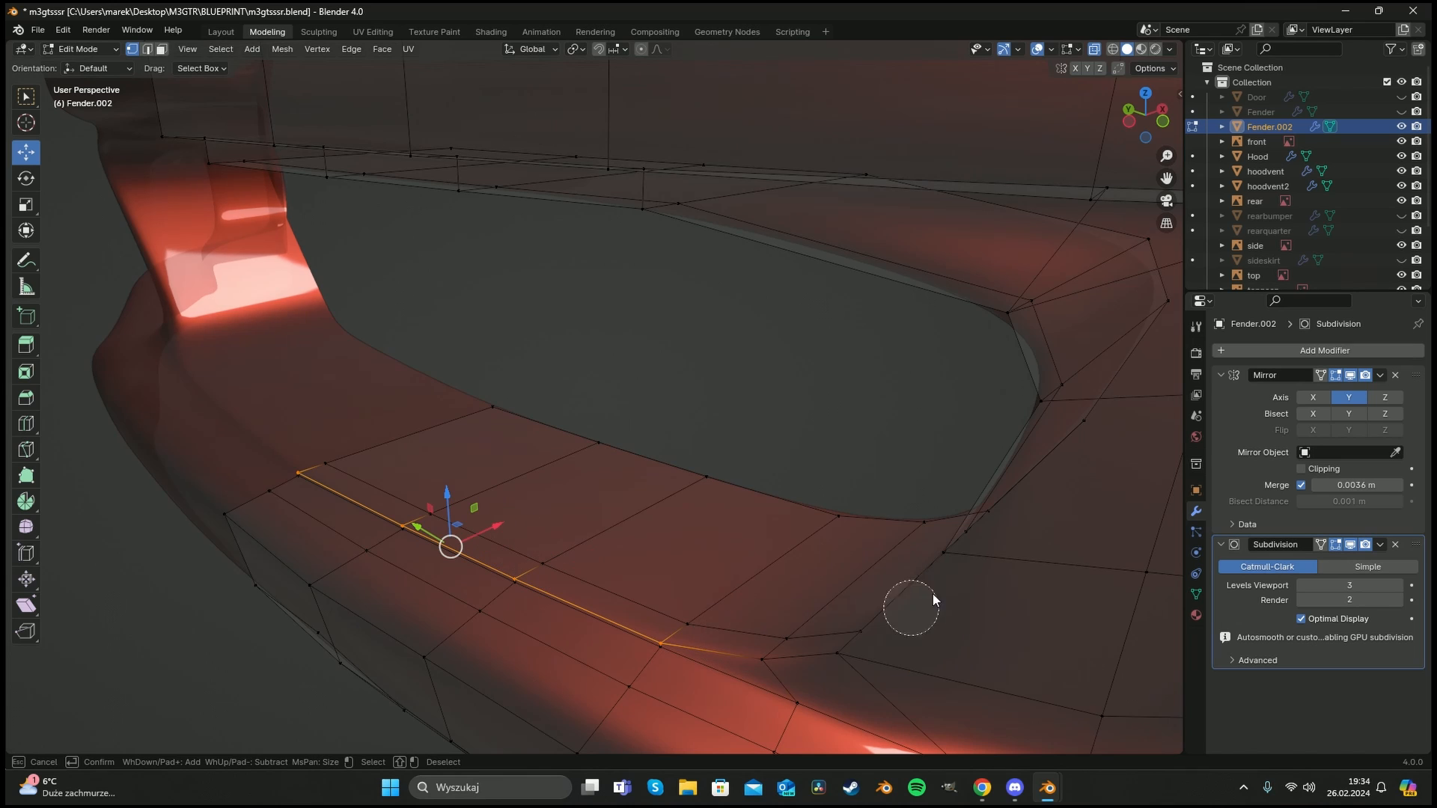
key(Escape)
middle_drag(774, 505, 598, 501)
key(g)
key(g)
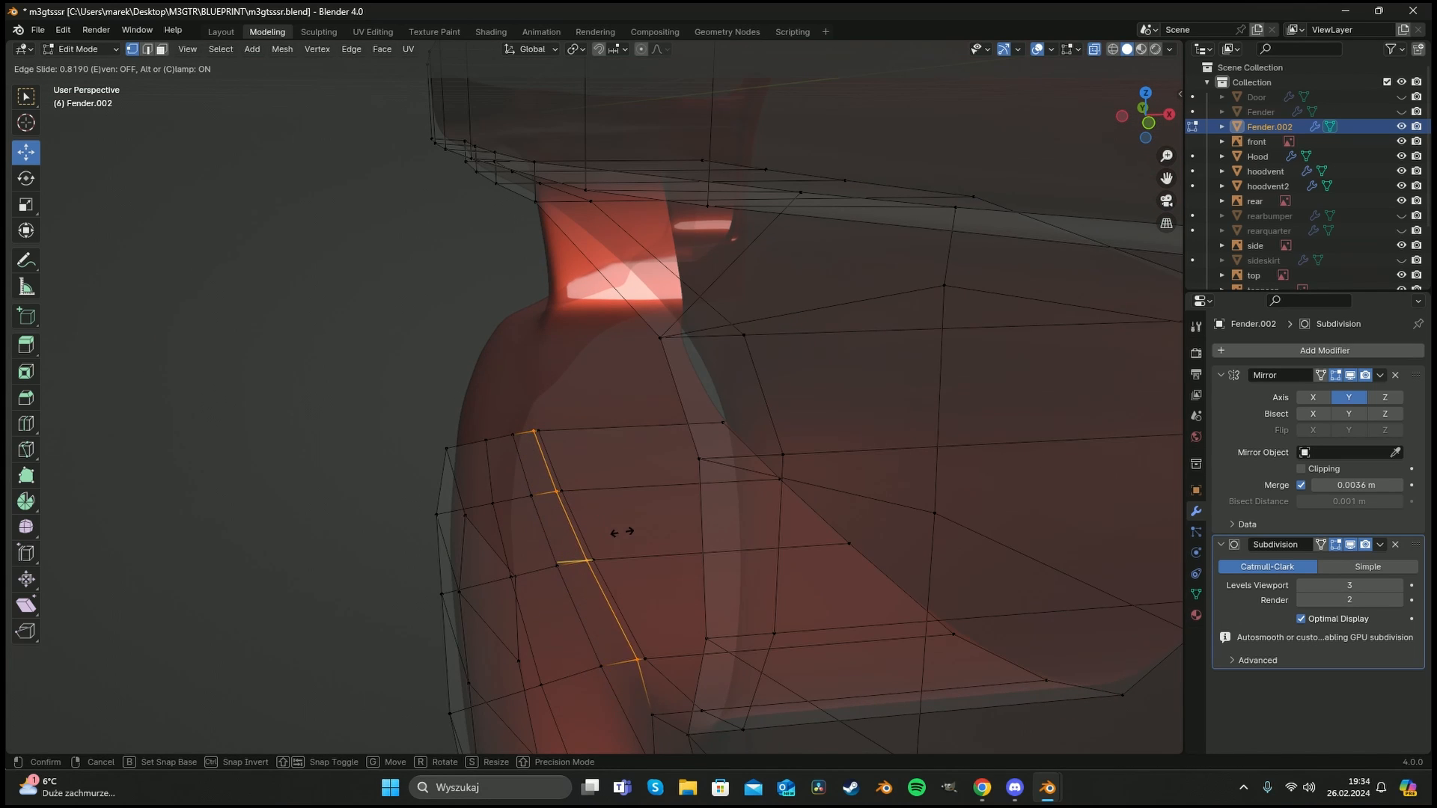
click(616, 529)
drag(556, 464, 556, 483)
Examine the smoothed bumper and its grille opening in object mode from several angles.
key(Tab)
middle_drag(492, 545, 581, 524)
key(alt+z)
scroll(579, 524, down, 4)
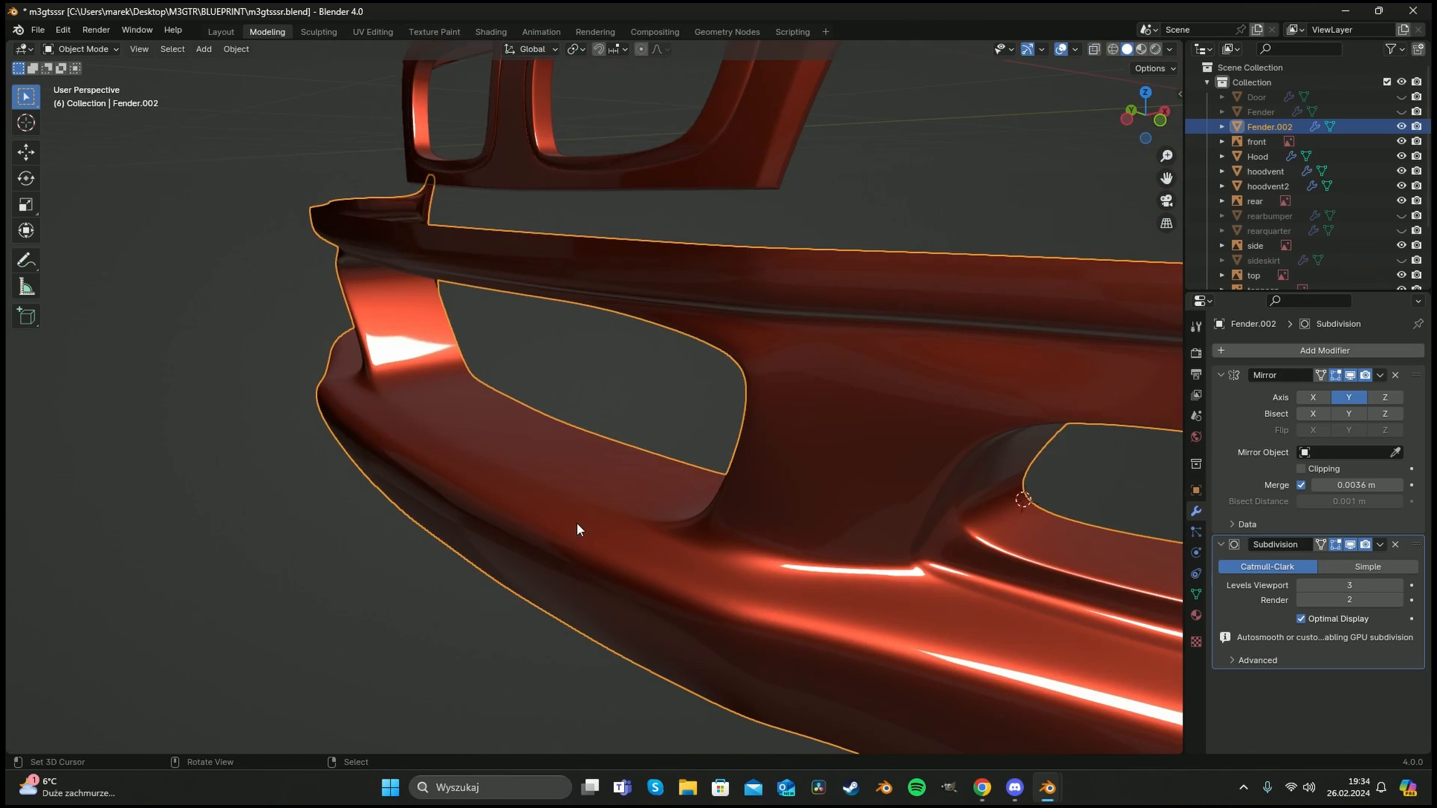
middle_drag(503, 454, 551, 429)
scroll(551, 431, down, 3)
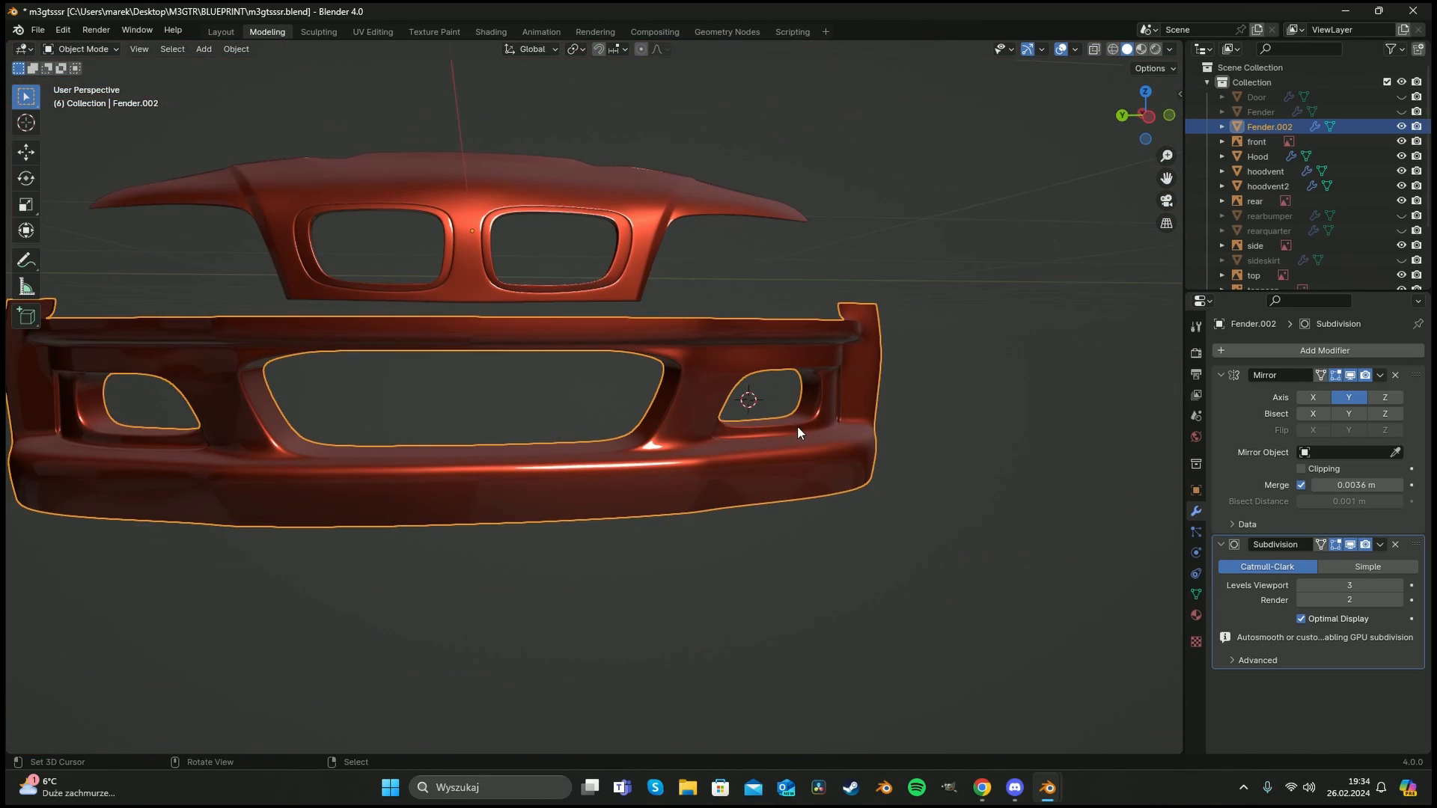
middle_drag(797, 425, 504, 469)
In the car's front view, move the side opening's upper inner corner toward the grille along Y and clear the selection.
key(ctrl+KP_3)
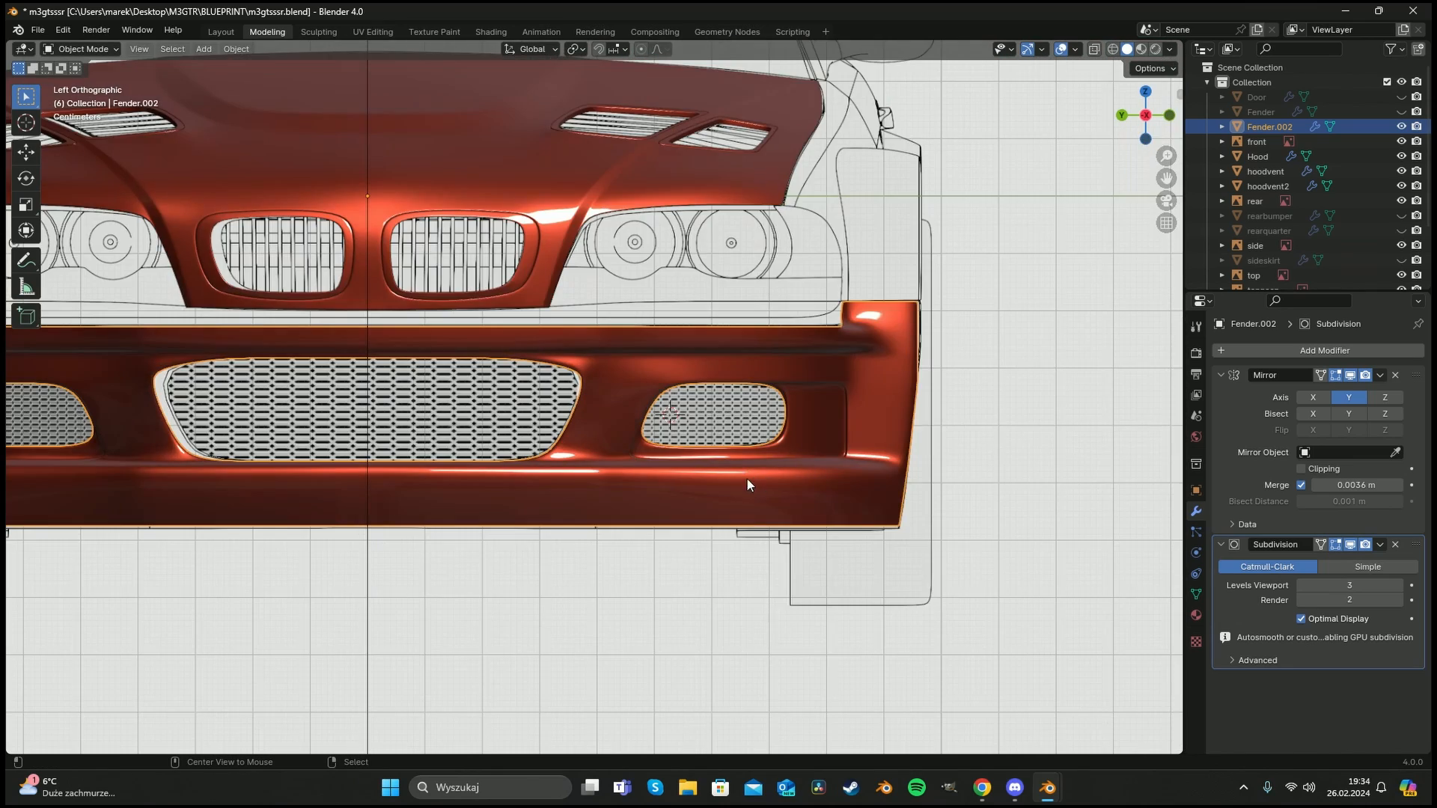
scroll(748, 479, up, 3)
scroll(775, 523, up, 1)
key(Tab)
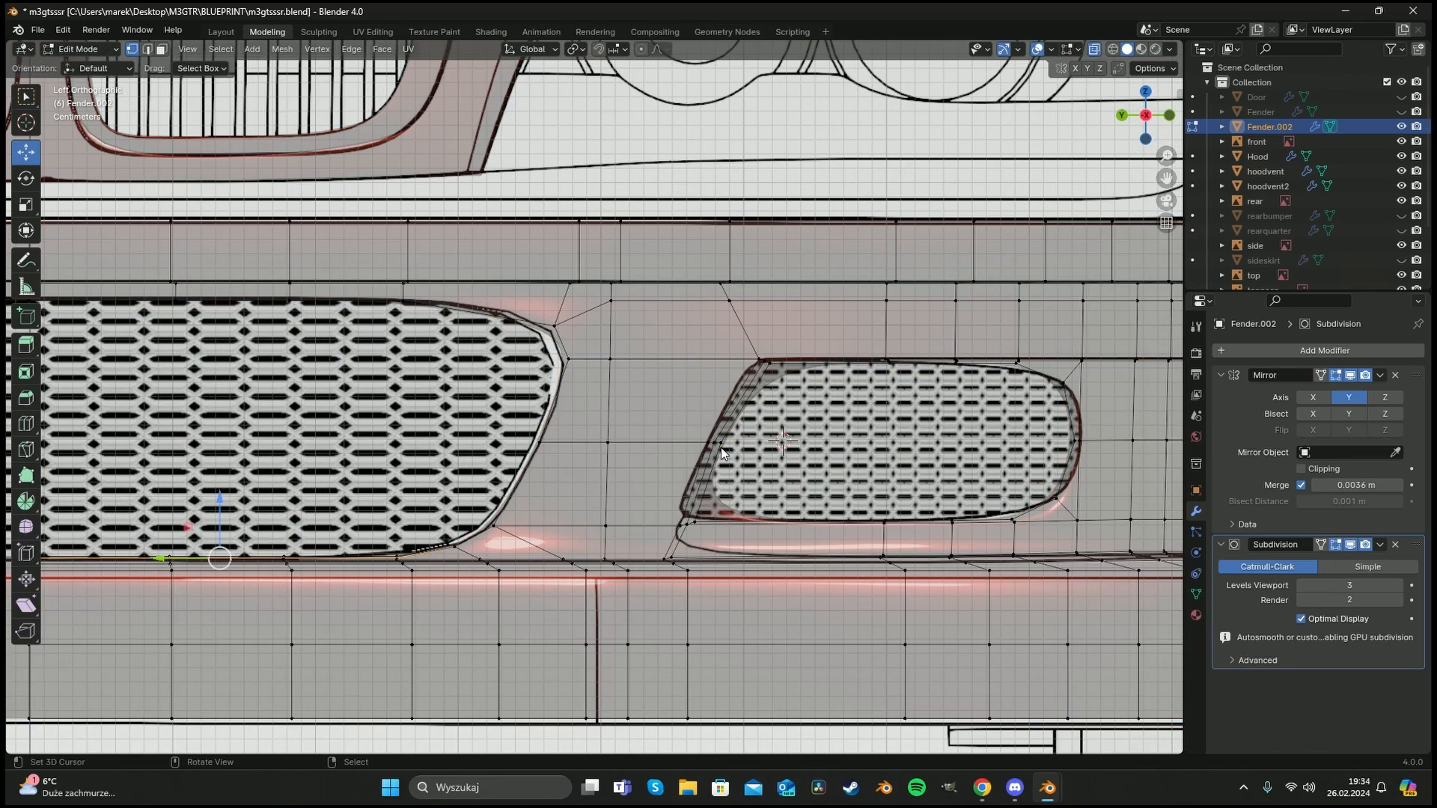
key(a)
key(a)
shift+middle_drag(734, 388, 681, 397)
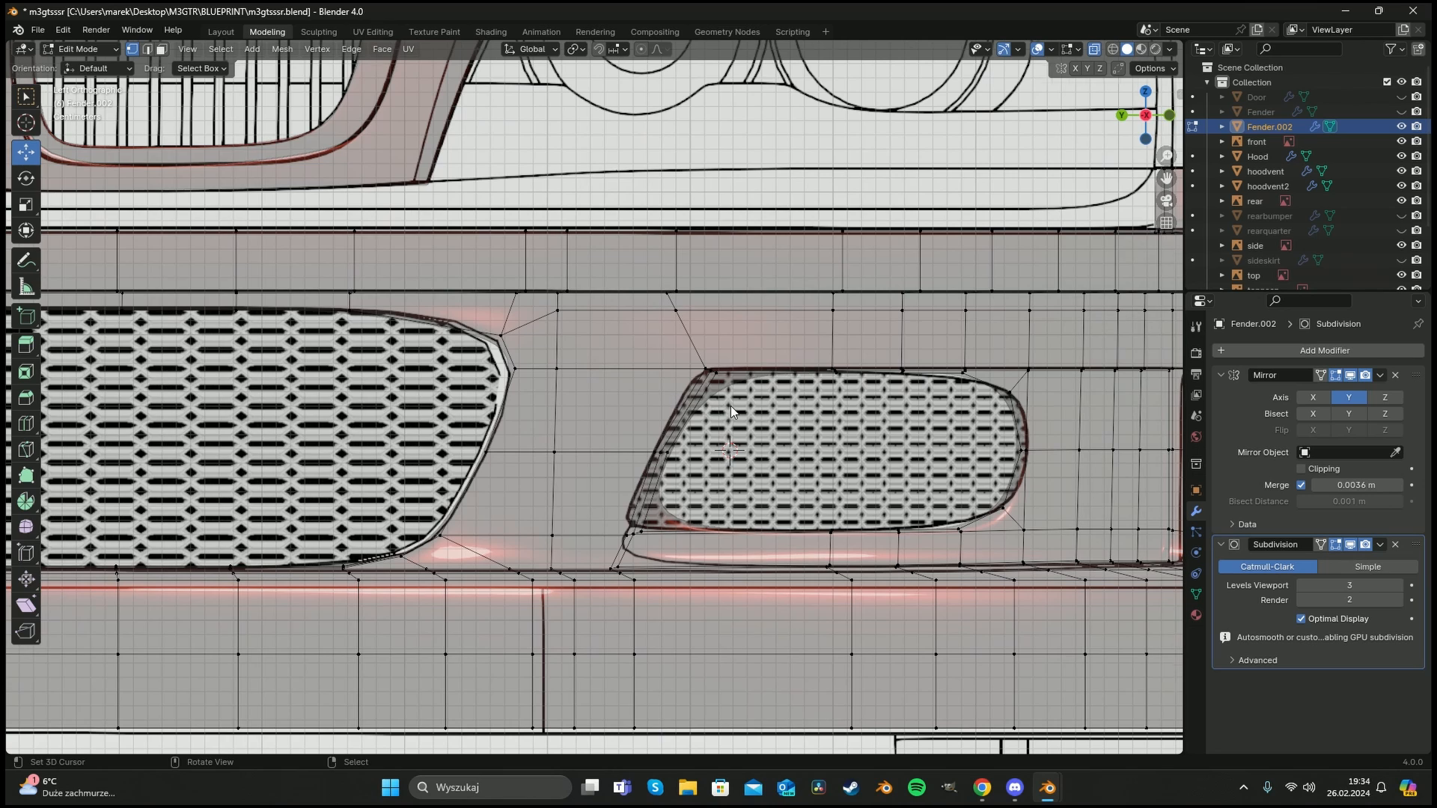
scroll(731, 405, up, 2)
click(756, 357)
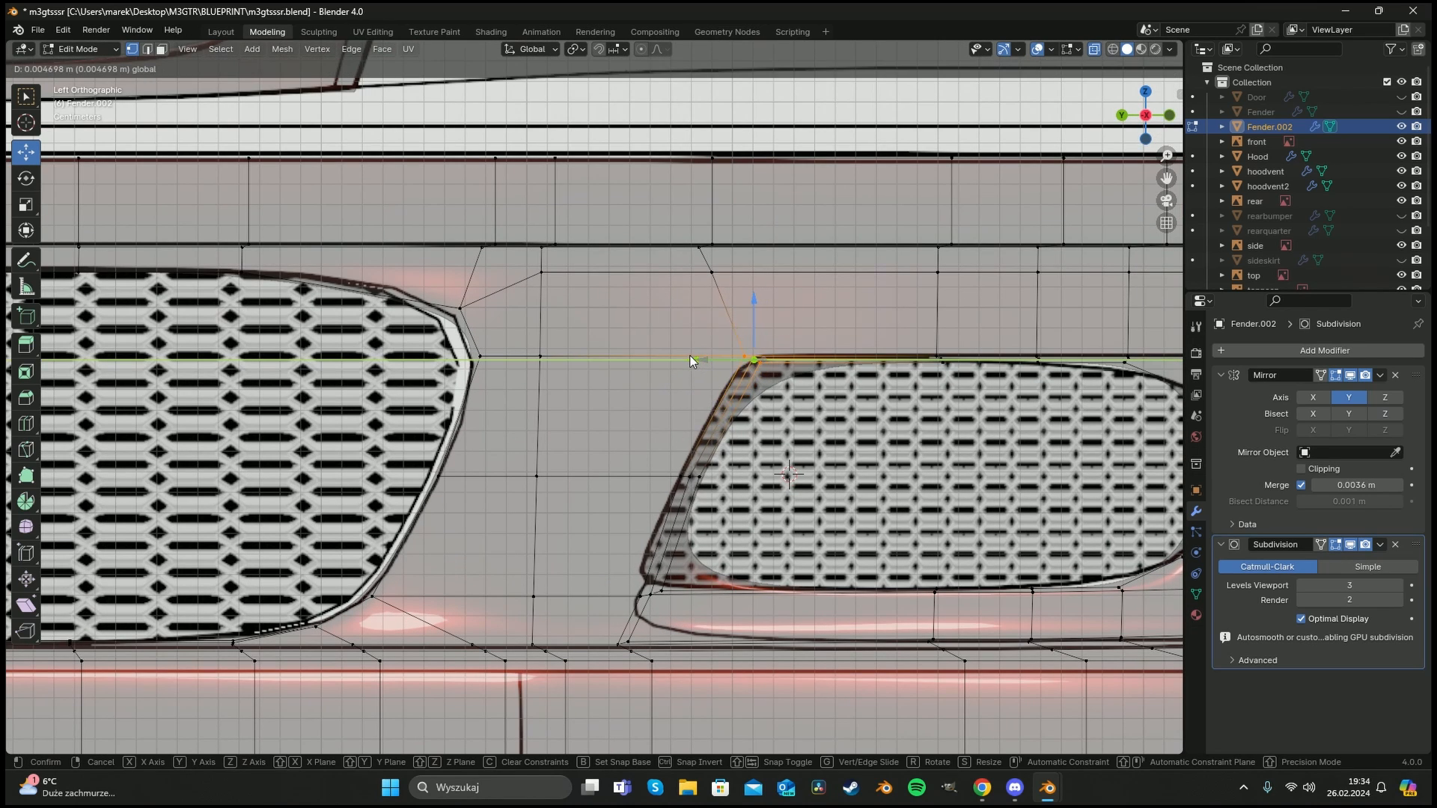
key(a)
key(a)
Move the side opening's lower inner corner vertex toward the grille along Y to follow the blueprint outline.
key(c)
click(661, 586)
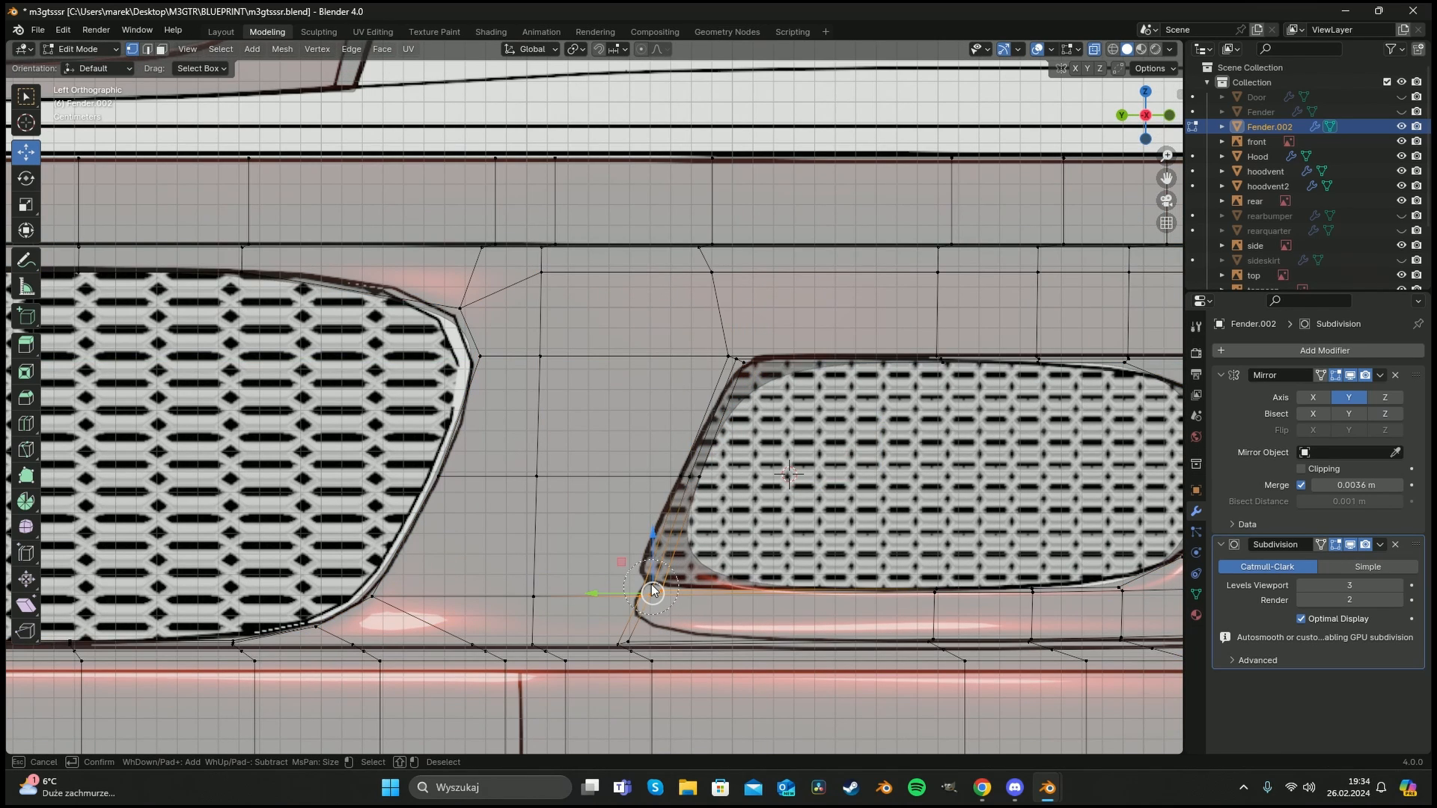
key(Escape)
drag(612, 593, 604, 581)
click(623, 536)
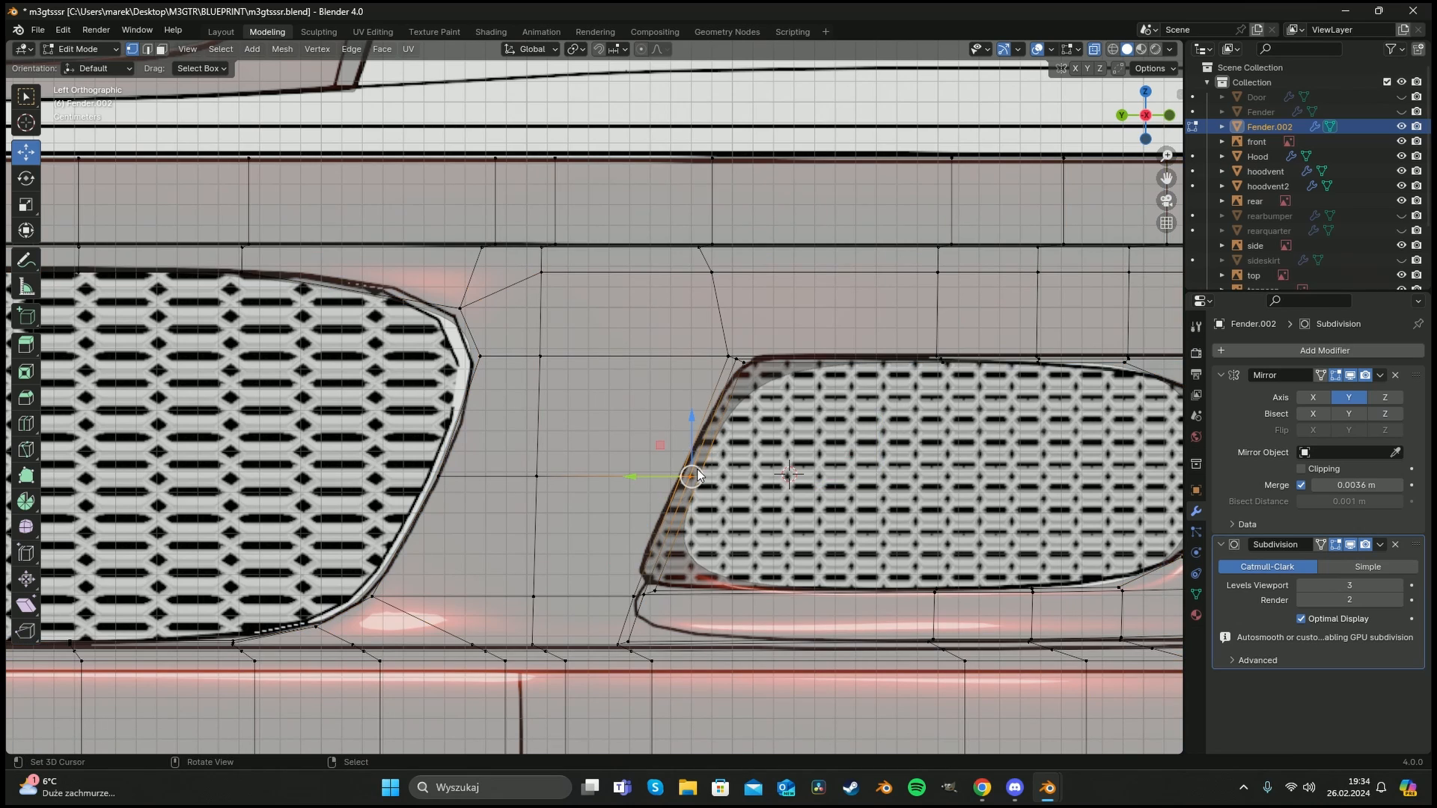
Add two centred vertical loop cuts through the bumper below the side opening's inner end and clear the selection.
key(ctrl+r)
scroll(735, 608, up, 2)
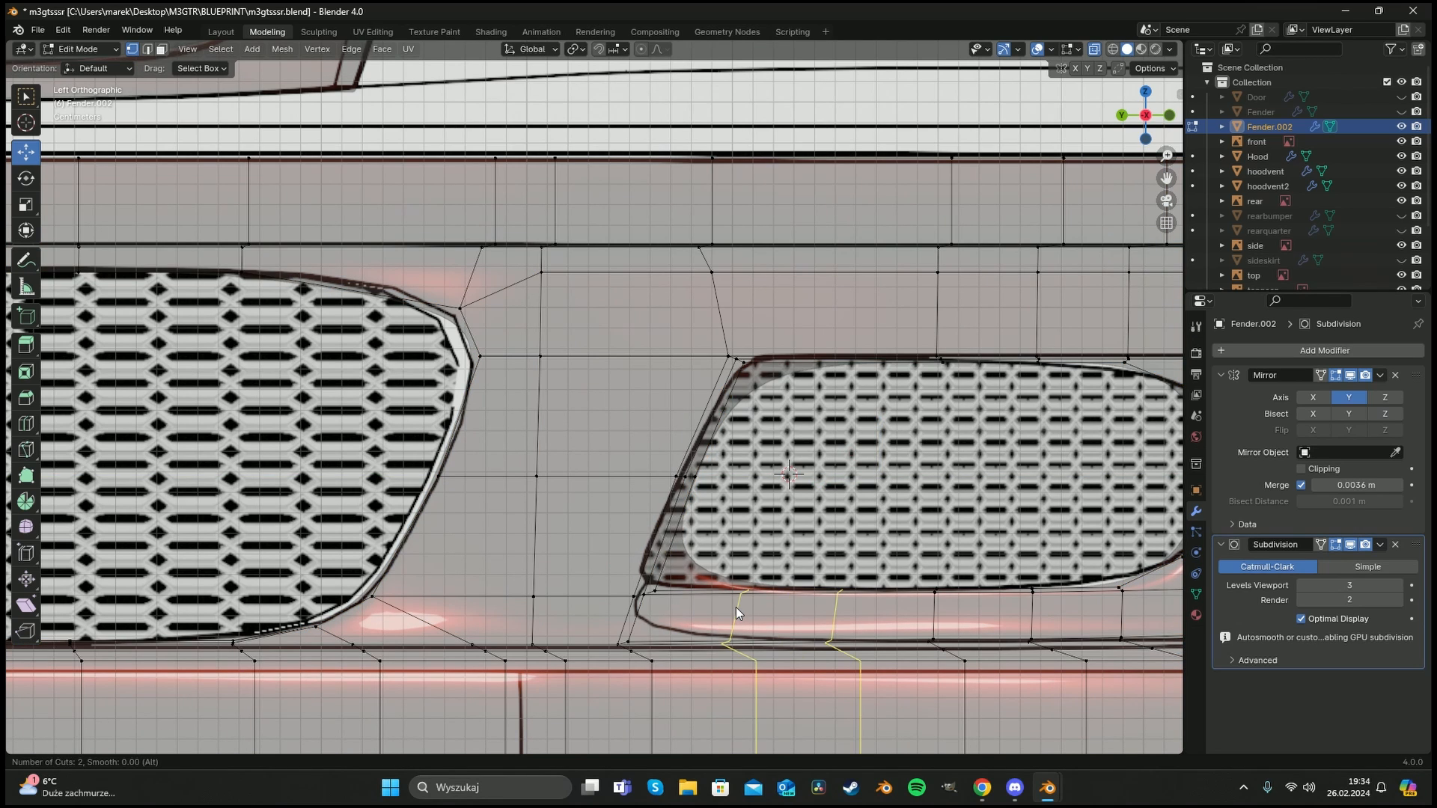
click(735, 608)
right_click(731, 610)
key(a)
key(alt+a)
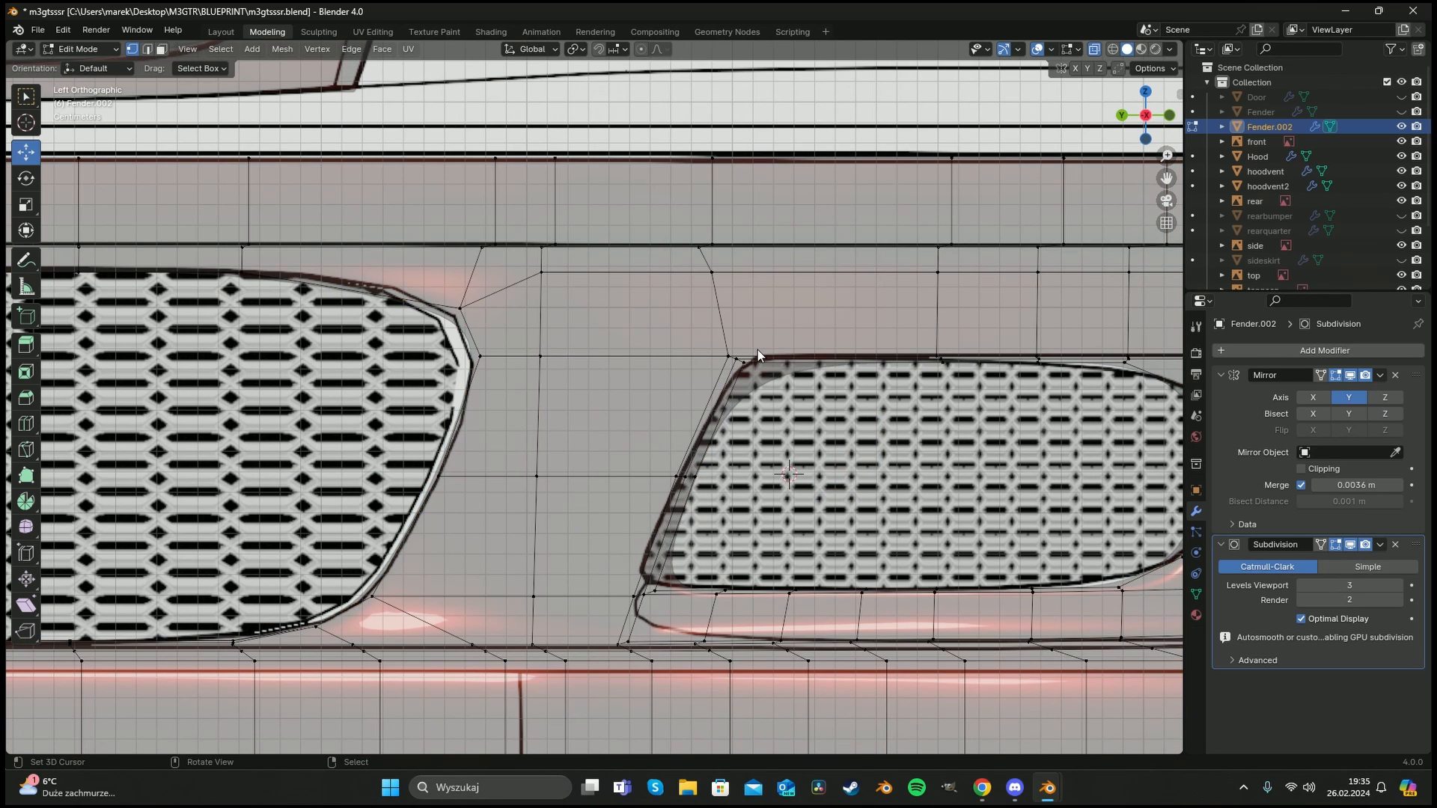
Add two centred vertical loop cuts above the side opening's inner end and clear the selection.
key(ctrl+r)
scroll(799, 308, up, 1)
click(800, 307)
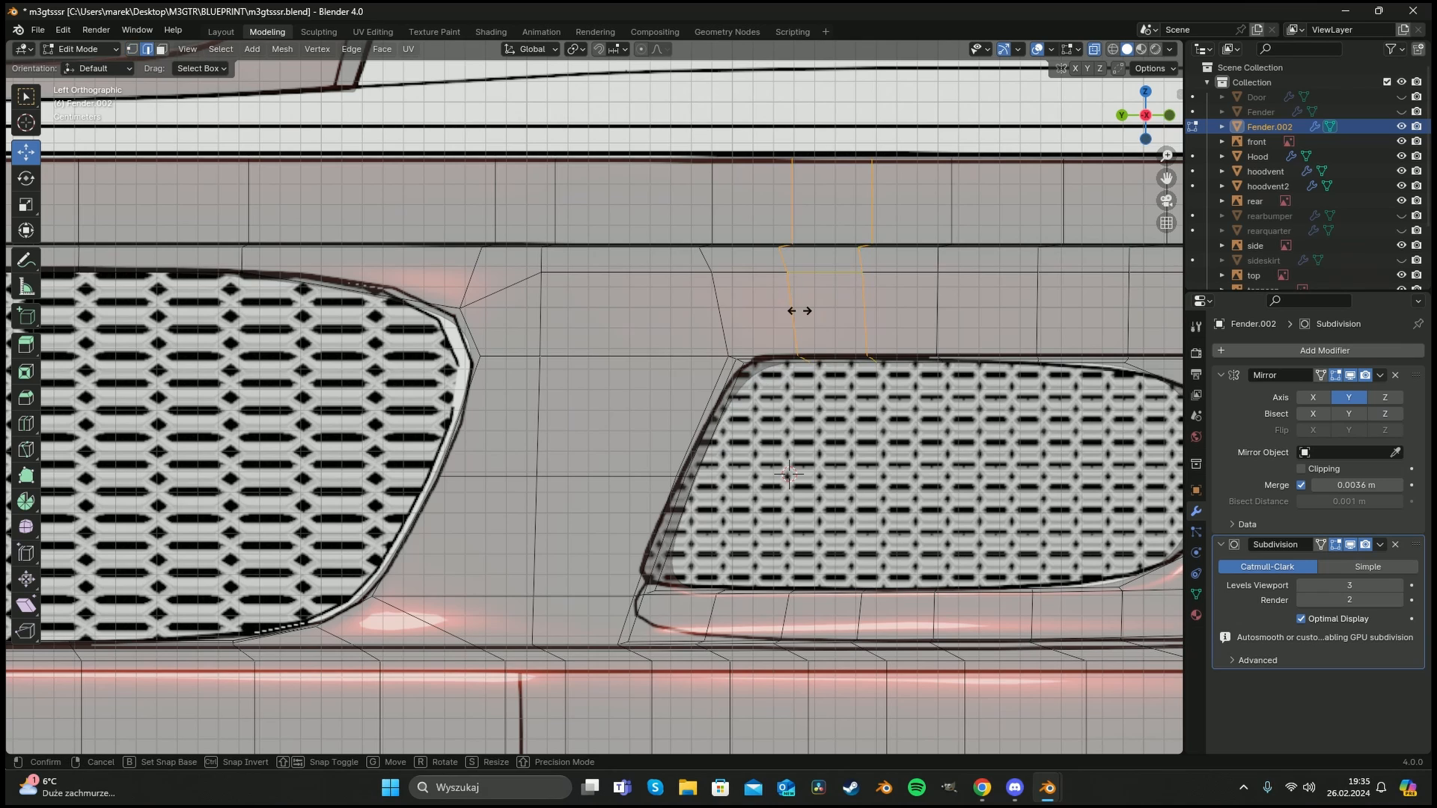
right_click(795, 313)
key(a)
key(alt+a)
scroll(757, 379, down, 1)
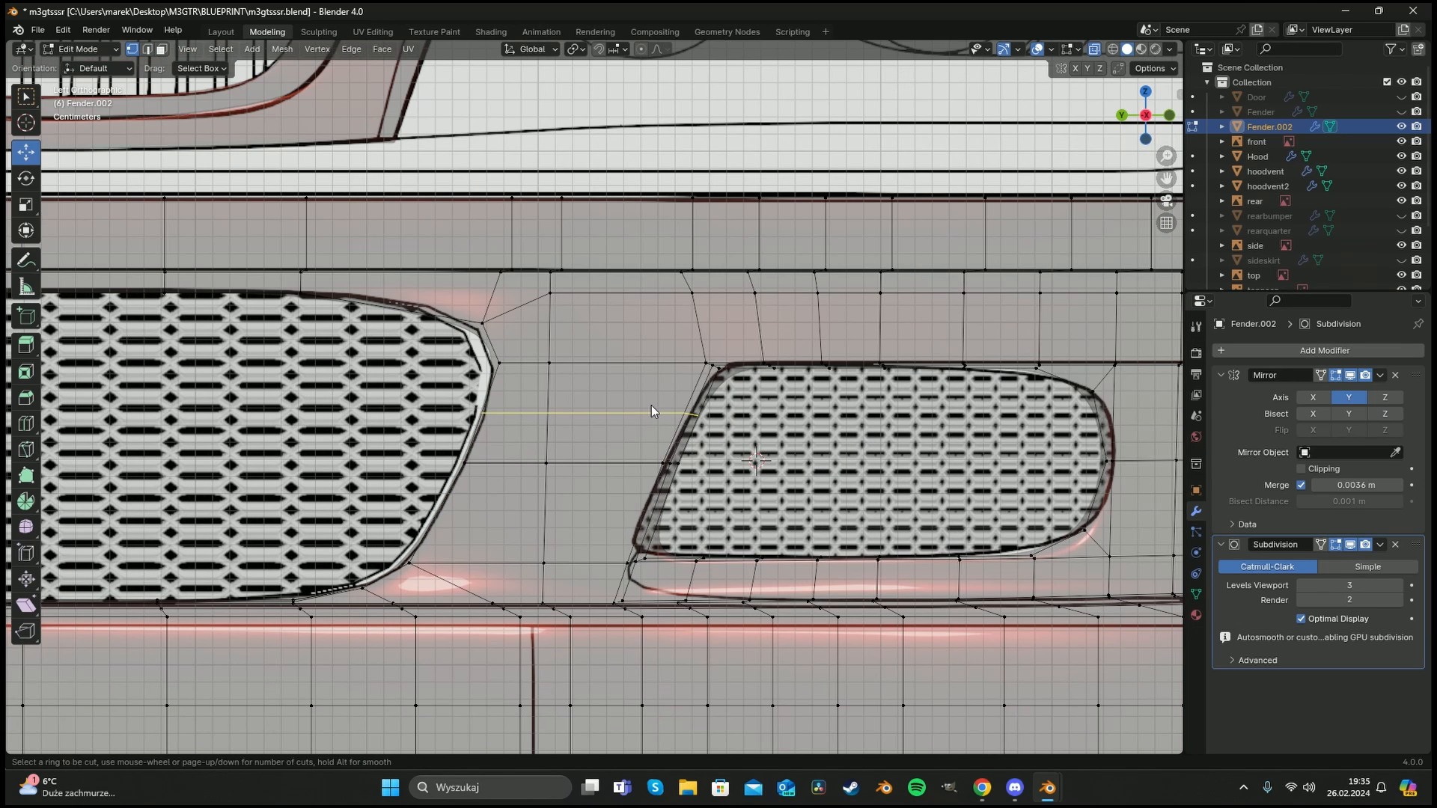
Add two centred horizontal loop cuts through the lower half of the pillar between the two openings and inspect the smoothed result.
key(ctrl+r)
click(613, 512)
right_click(613, 512)
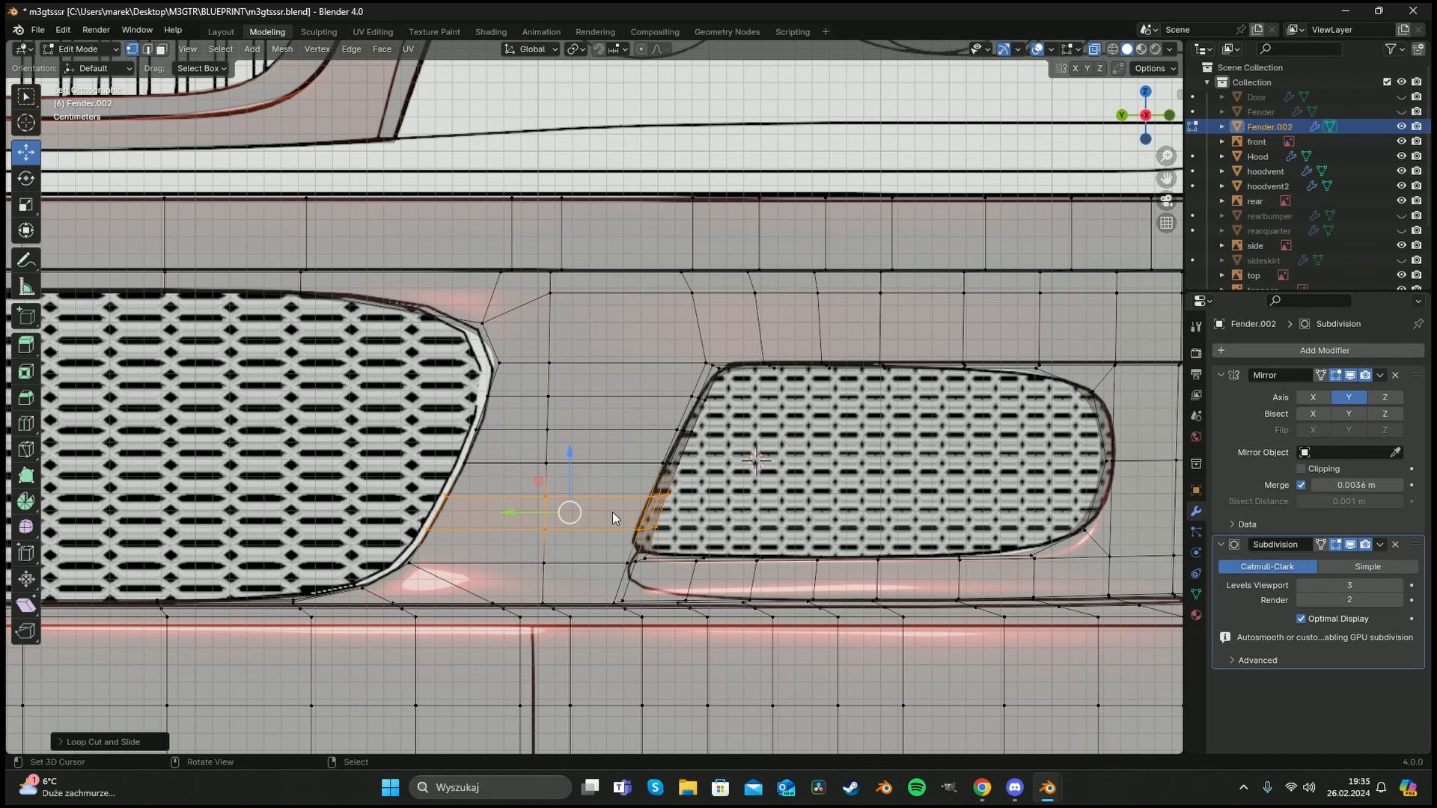
key(Tab)
key(KP_1)
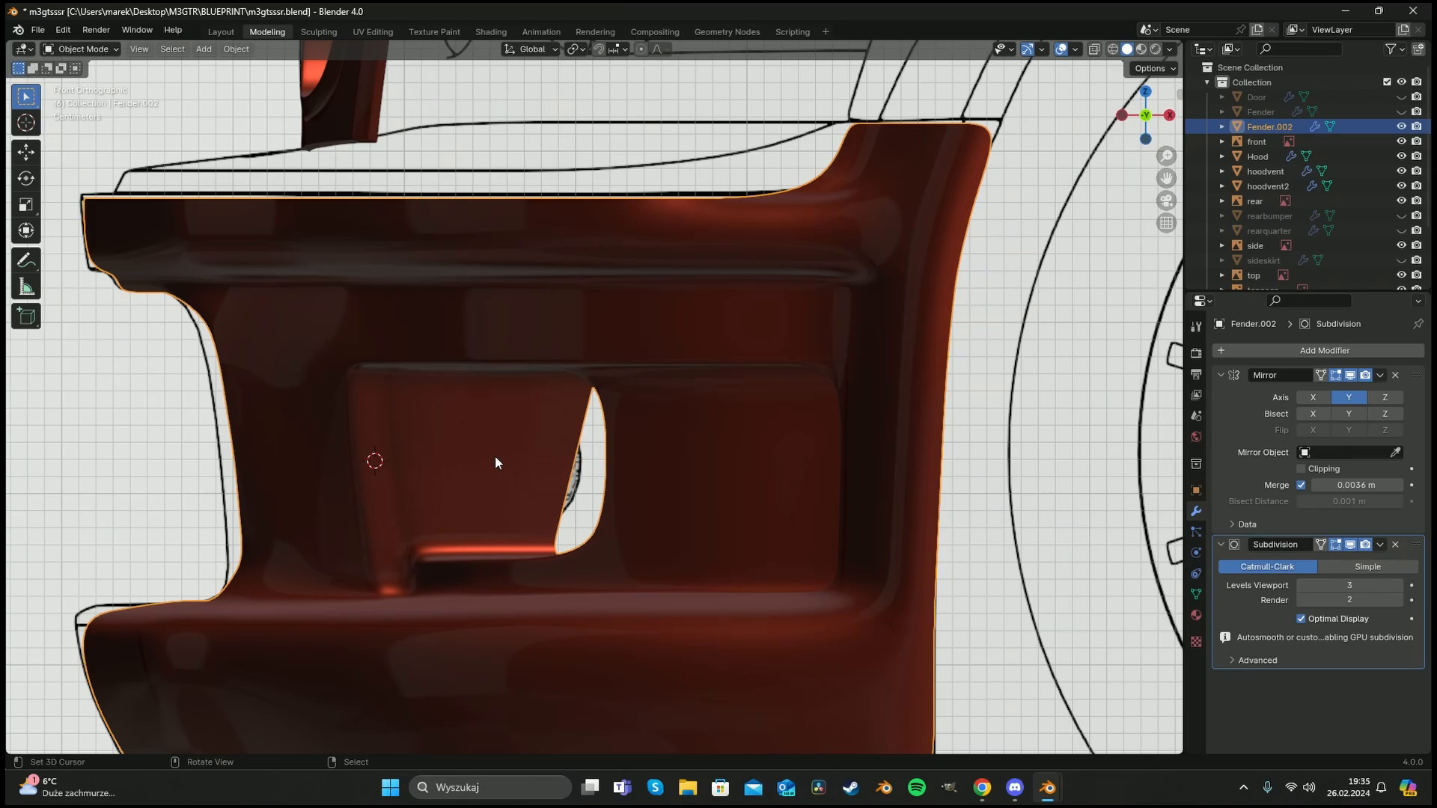
scroll(318, 453, down, 2)
middle_drag(328, 457, 549, 371)
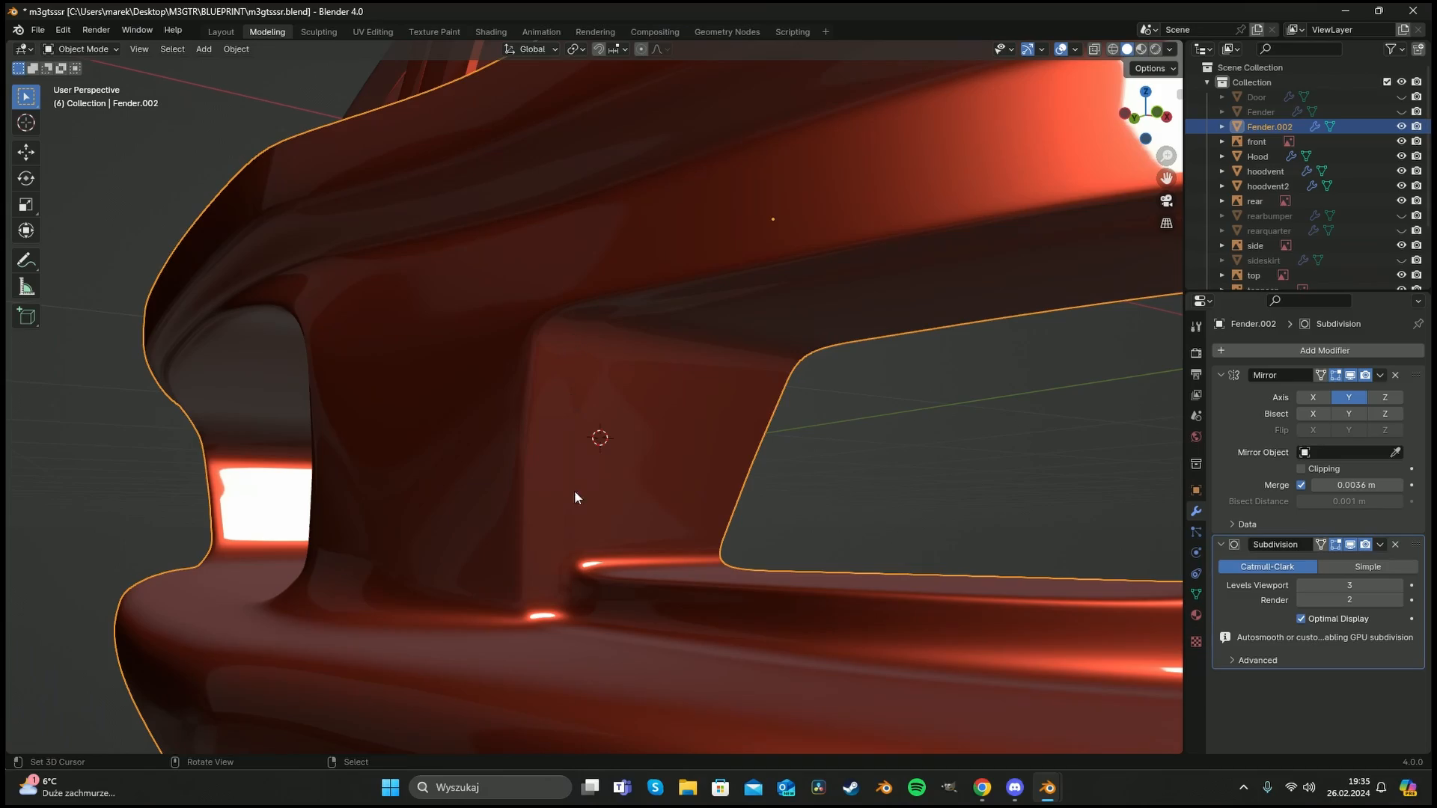
Try to rip the side opening's rim loop away from the surrounding mesh.
key(Tab)
middle_drag(584, 442, 666, 487)
scroll(636, 457, down, 6)
key(g)
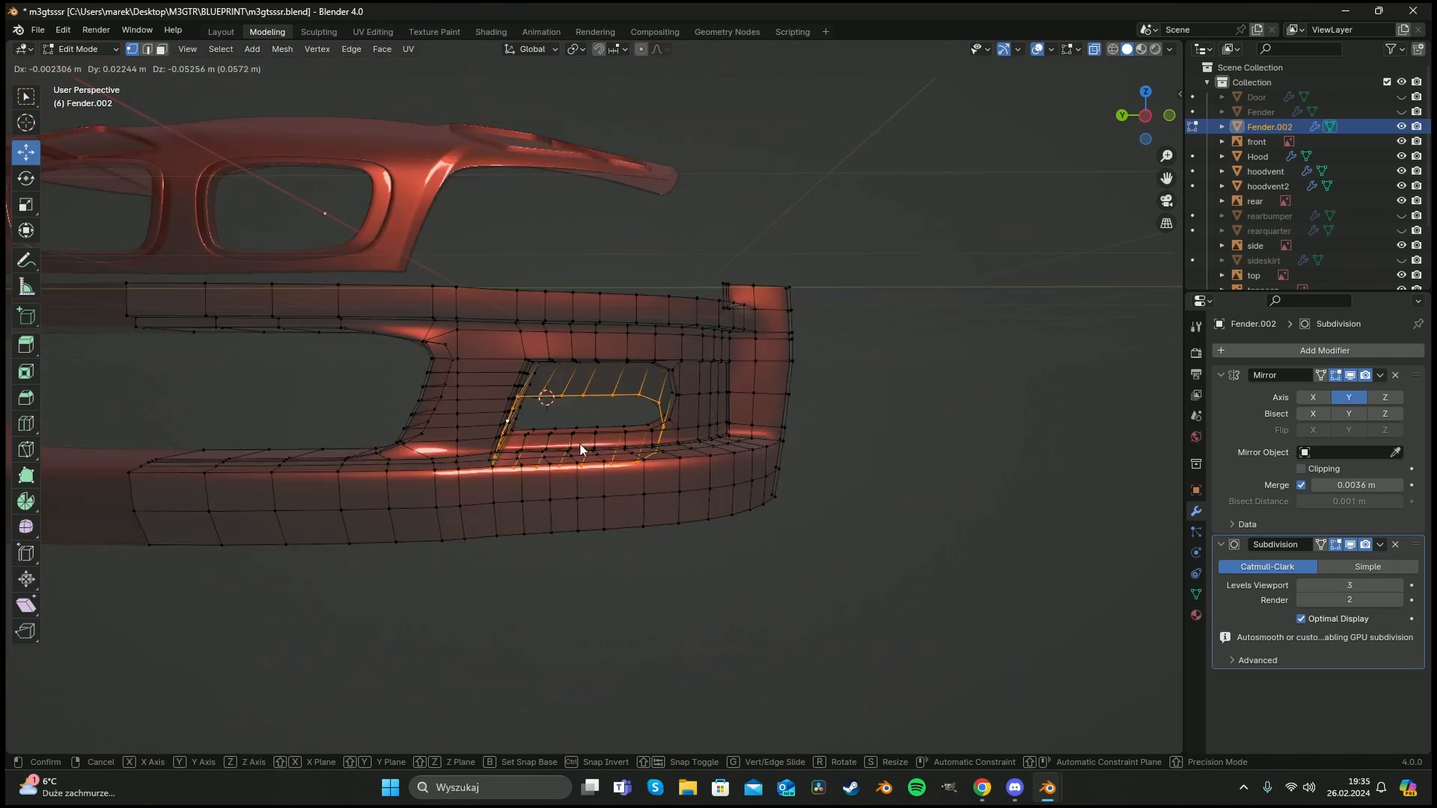
key(Escape)
scroll(586, 424, up, 4)
key(v)
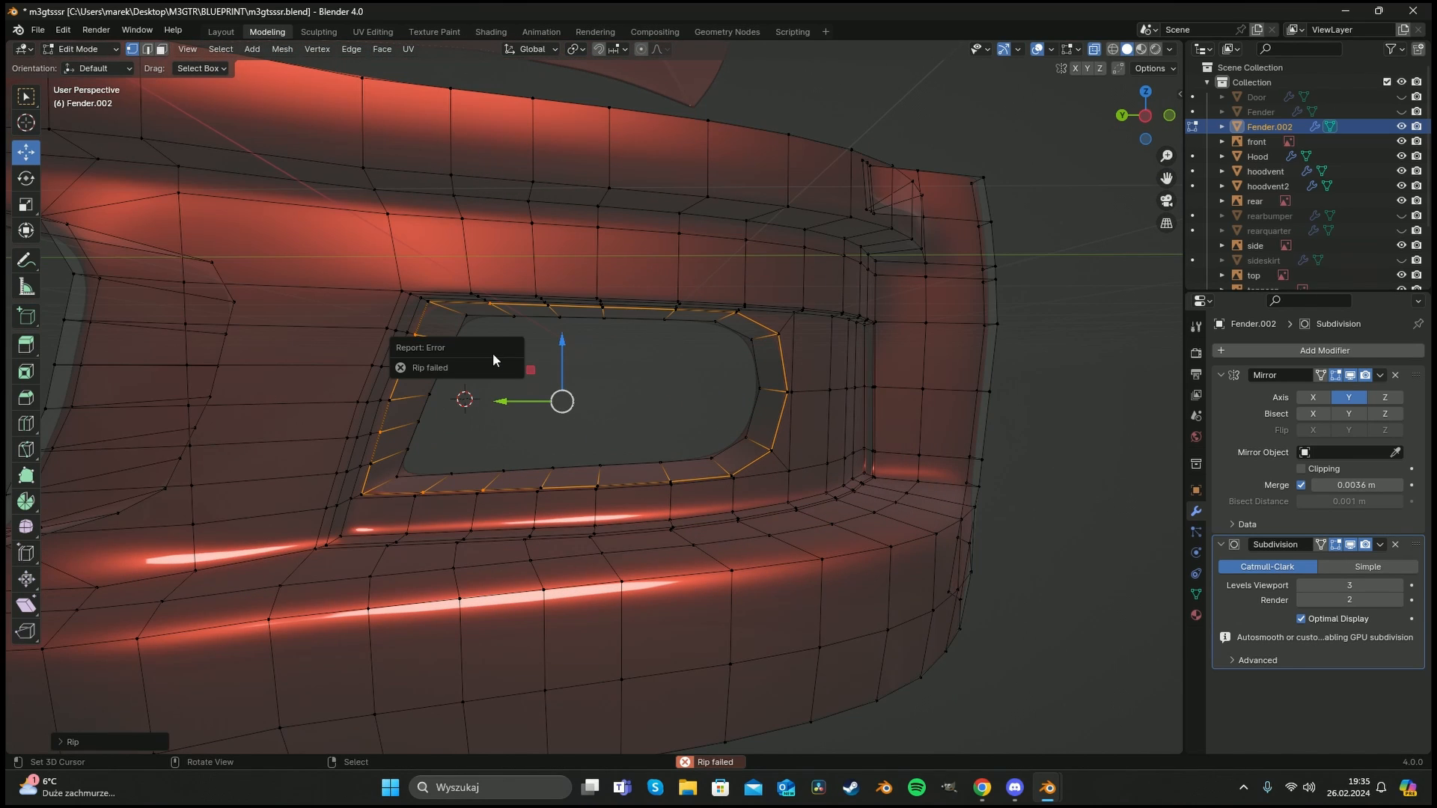
key(c)
scroll(550, 353, down, 7)
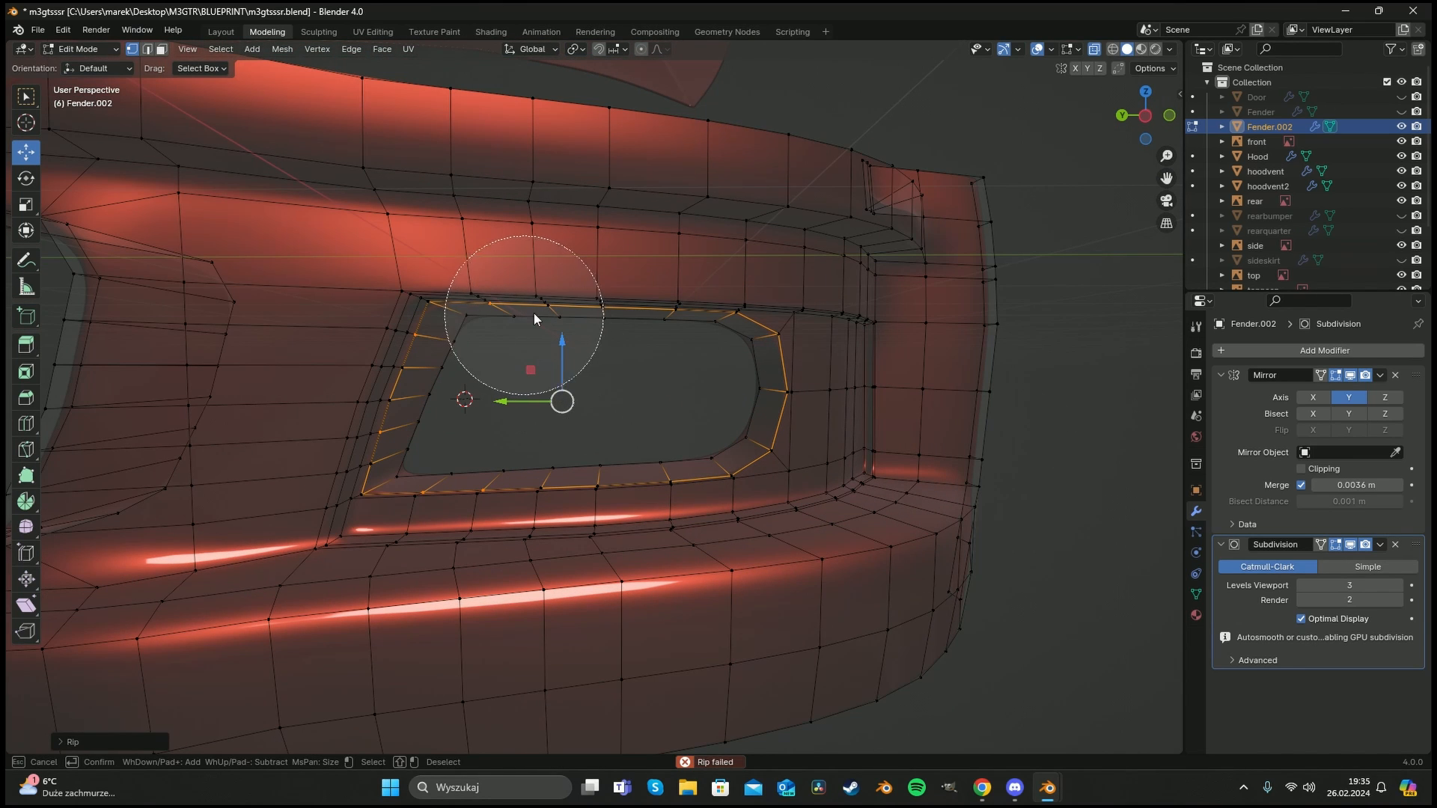
key(Escape)
key(ctrl+z)
Select the slanted inner-end edges of the side opening's rim and move them about 0.0044 m onto the left-view blueprint outline.
mouse_move(428, 346)
middle_down()
mouse_move(460, 447)
mouse_move(404, 469)
mouse_move(514, 425)
middle_up()
key(a)
key(a)
alt+right_click(409, 480)
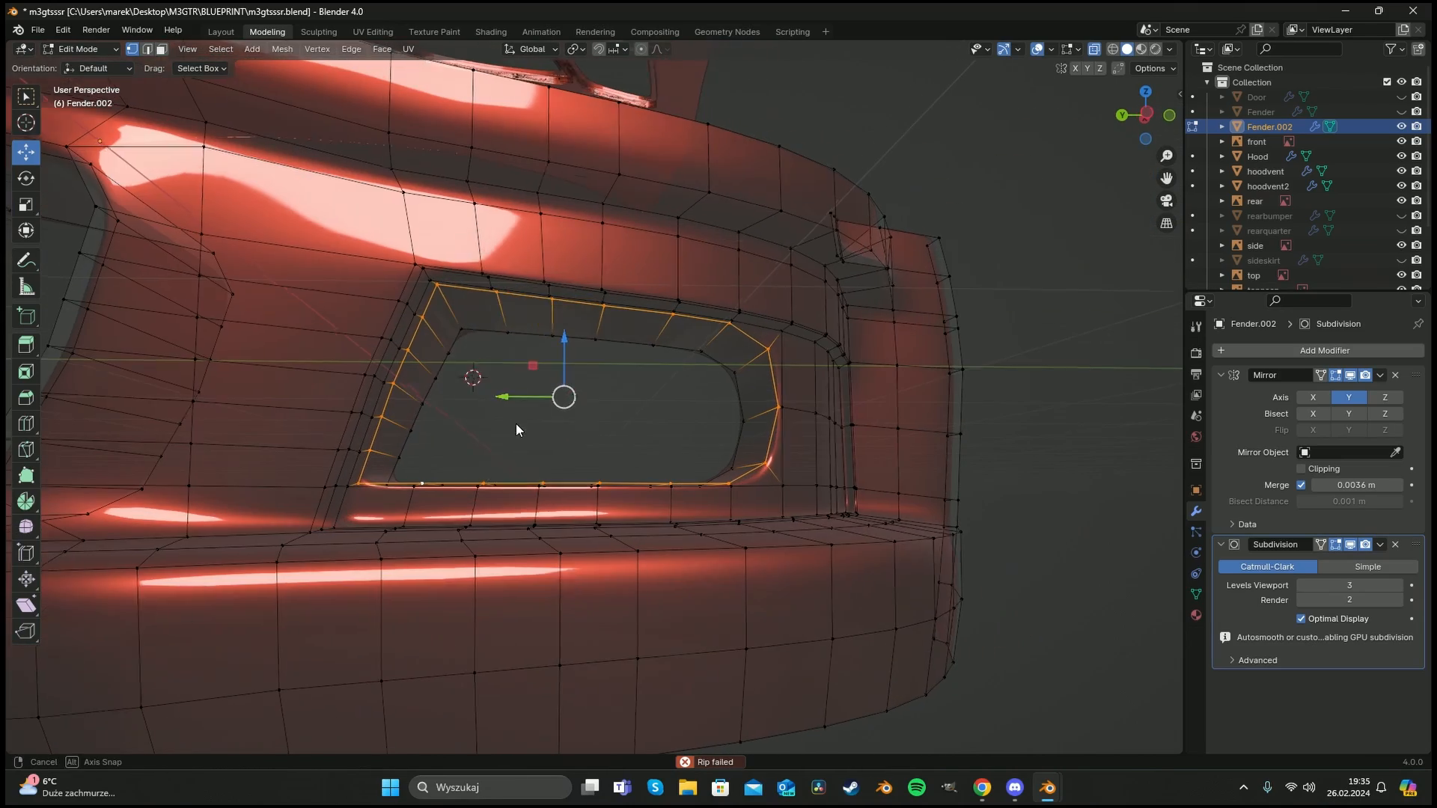
key(c)
mouse_move(525, 333)
middle_down()
mouse_move(601, 330)
mouse_move(500, 506)
middle_up()
key(Escape)
key(KP_3)
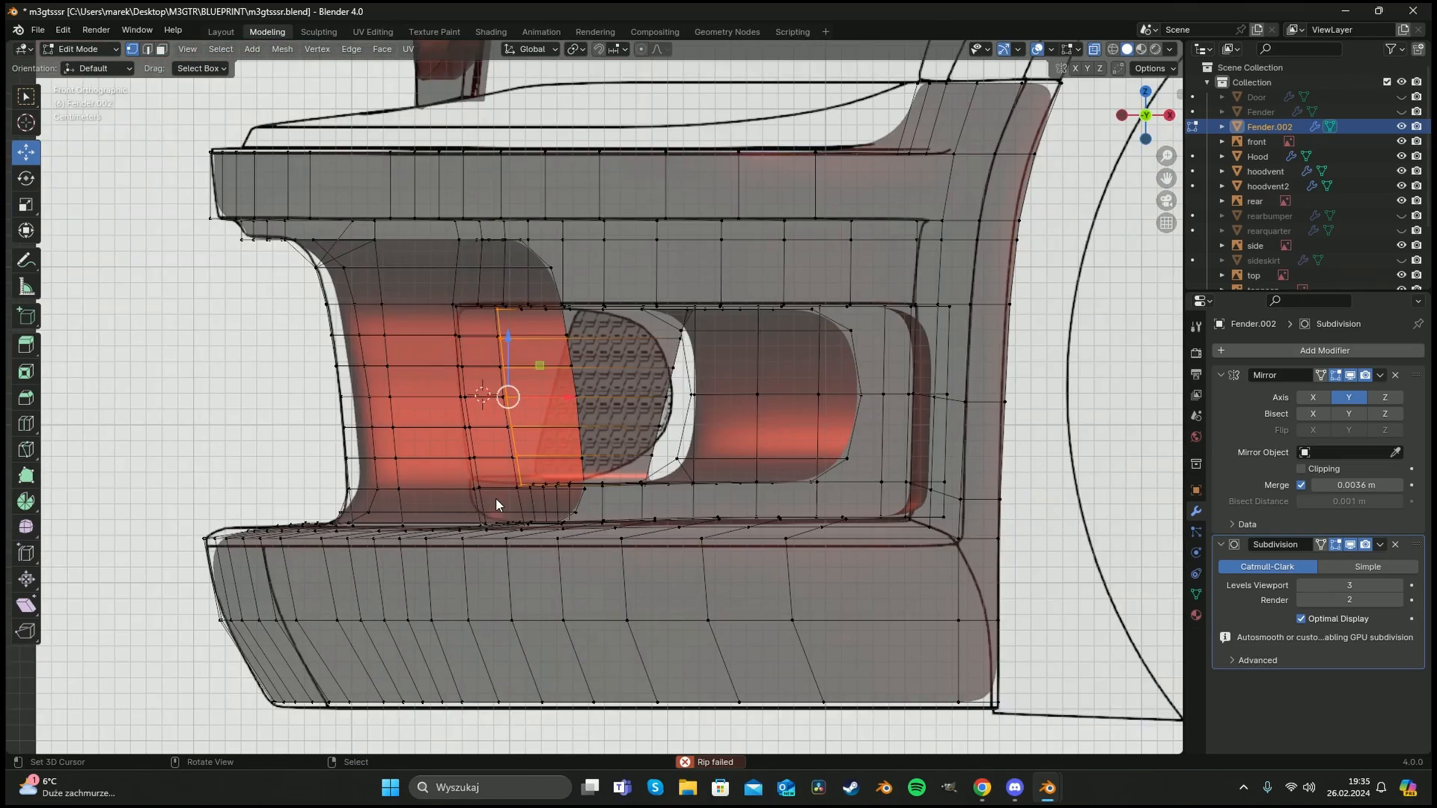
key(KP_Decimal)
key(KP_1)
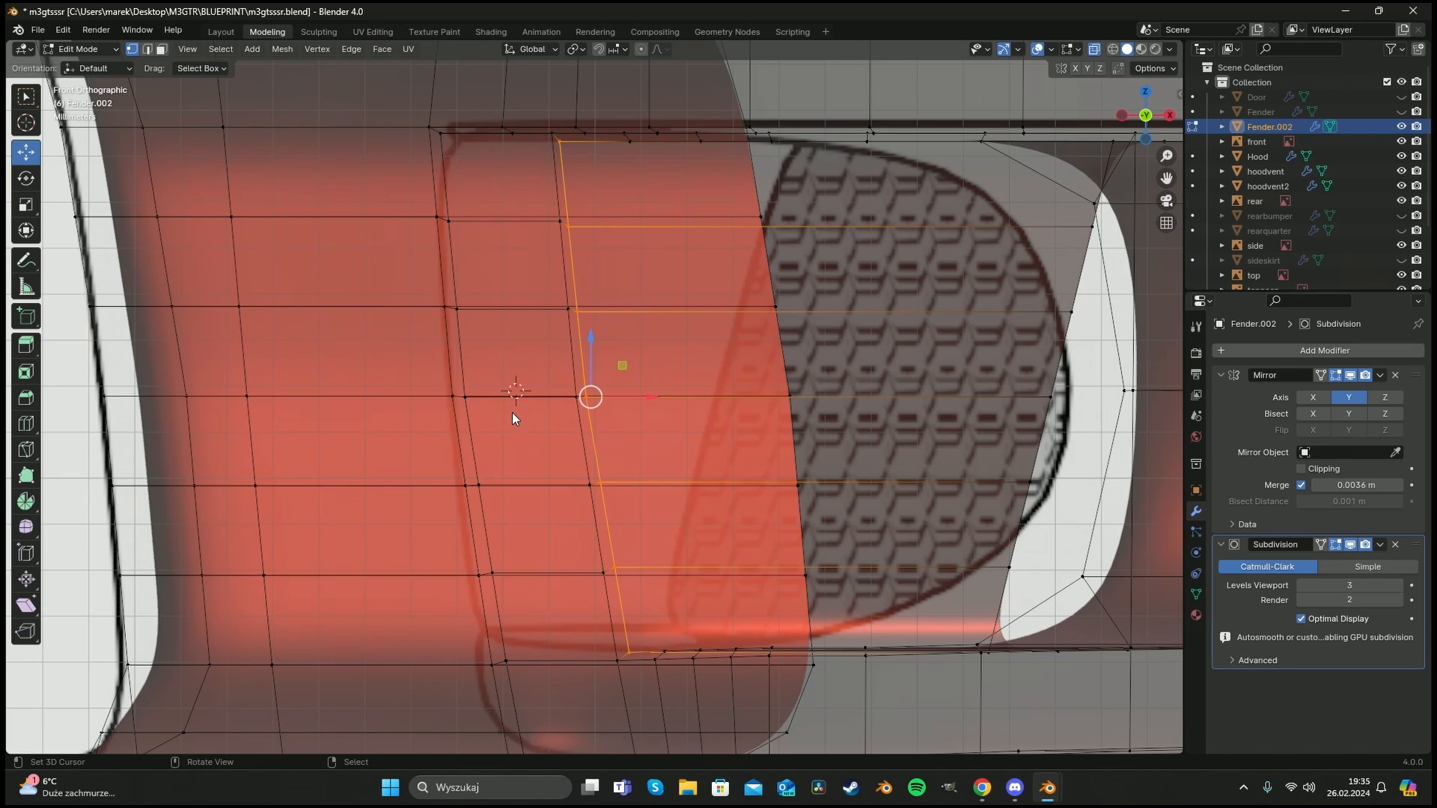
key(ctrl+KP_3)
scroll(630, 408, up, 1)
key(g)
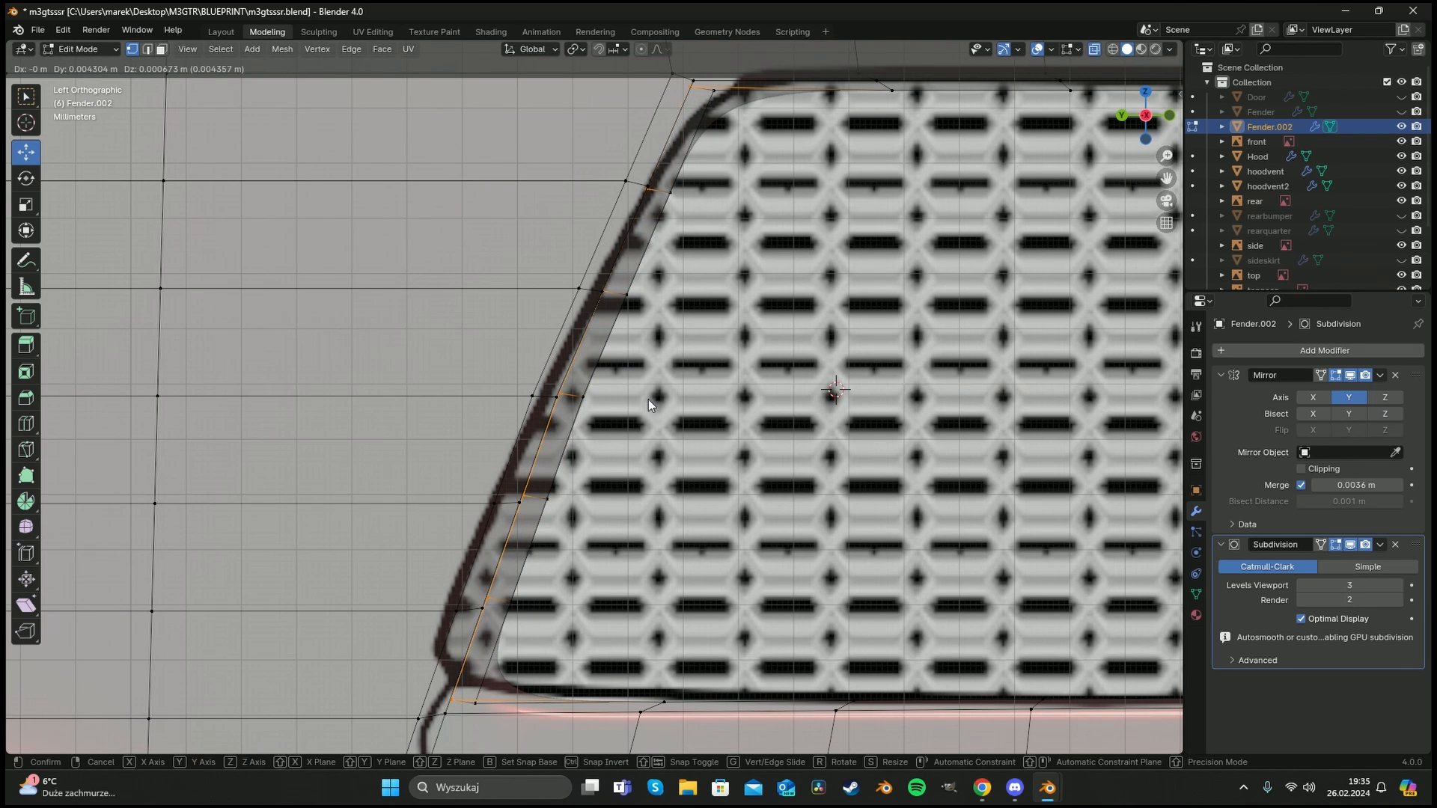
click(648, 399)
Edge-slide the side opening's slanted inner-end edges along the surrounding faces and inspect the smoothed bumper without X-ray.
middle_drag(648, 398, 603, 395)
key(g)
key(g)
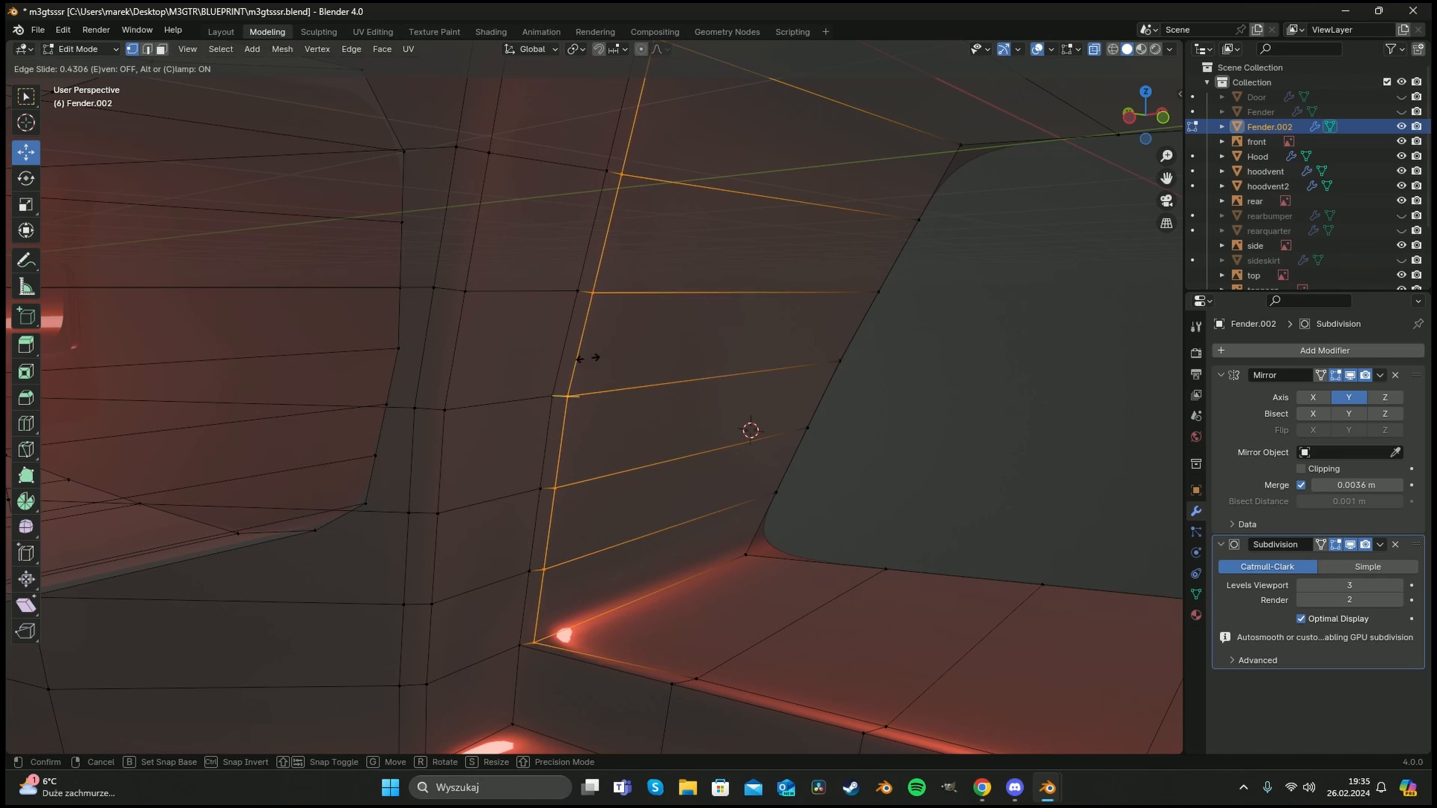
click(446, 379)
scroll(567, 426, down, 4)
key(Tab)
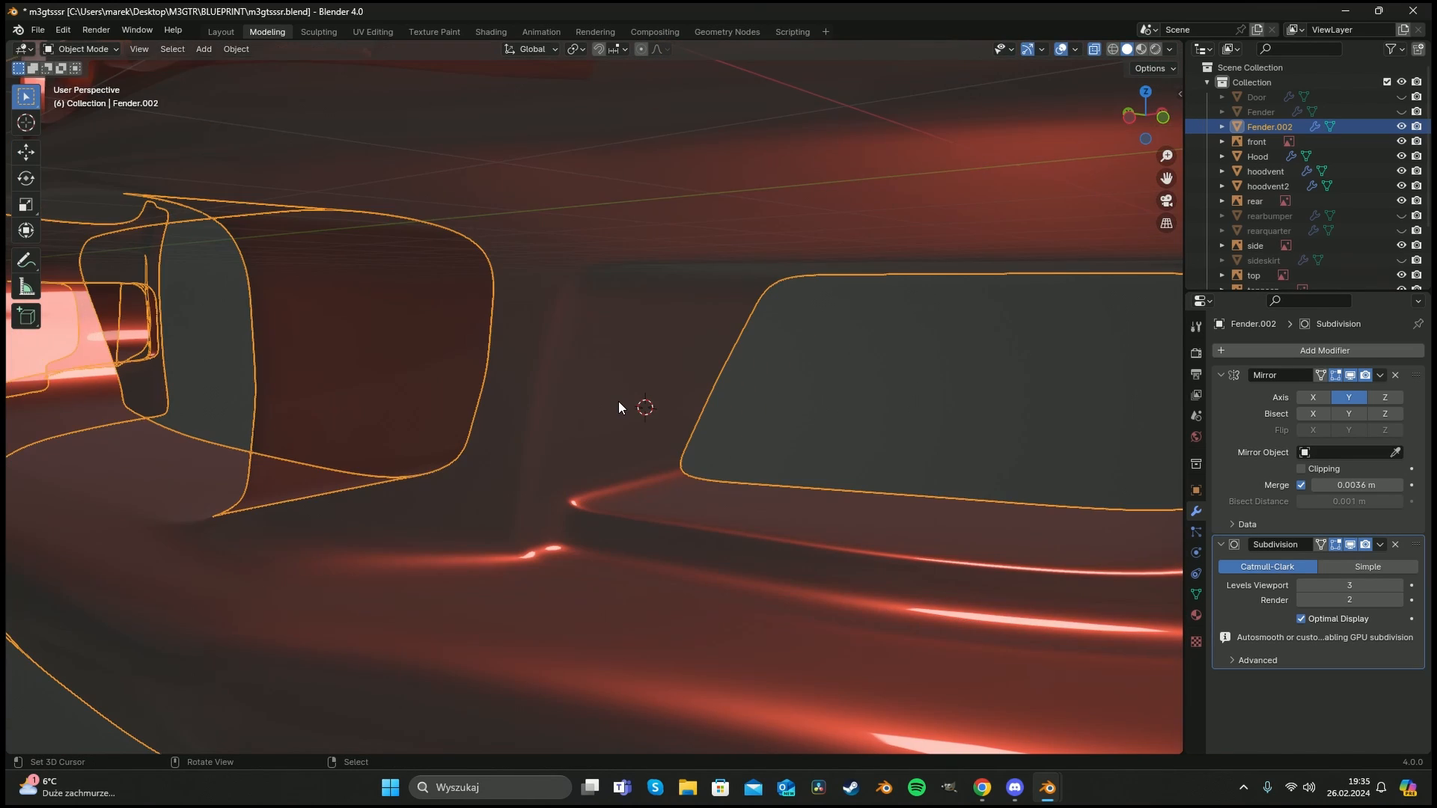
key(alt+z)
middle_drag(622, 411, 697, 356)
key(a)
key(a)
key(KP_7)
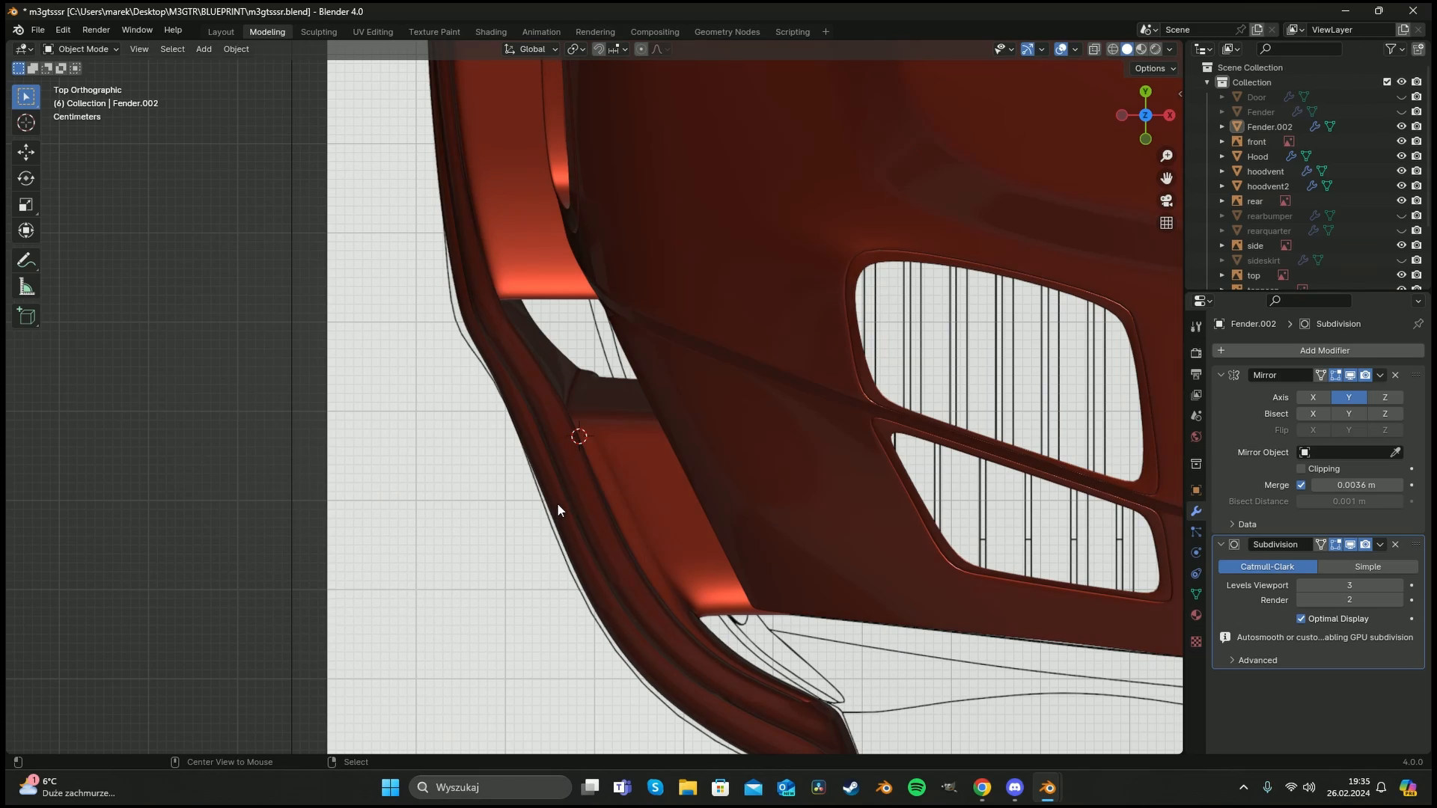
Extrude the edge loop along the bumper's upper rim inward, following the blueprint in top view.
key(Tab)
middle_drag(545, 538, 759, 303)
alt+click(655, 269)
key(KP_1)
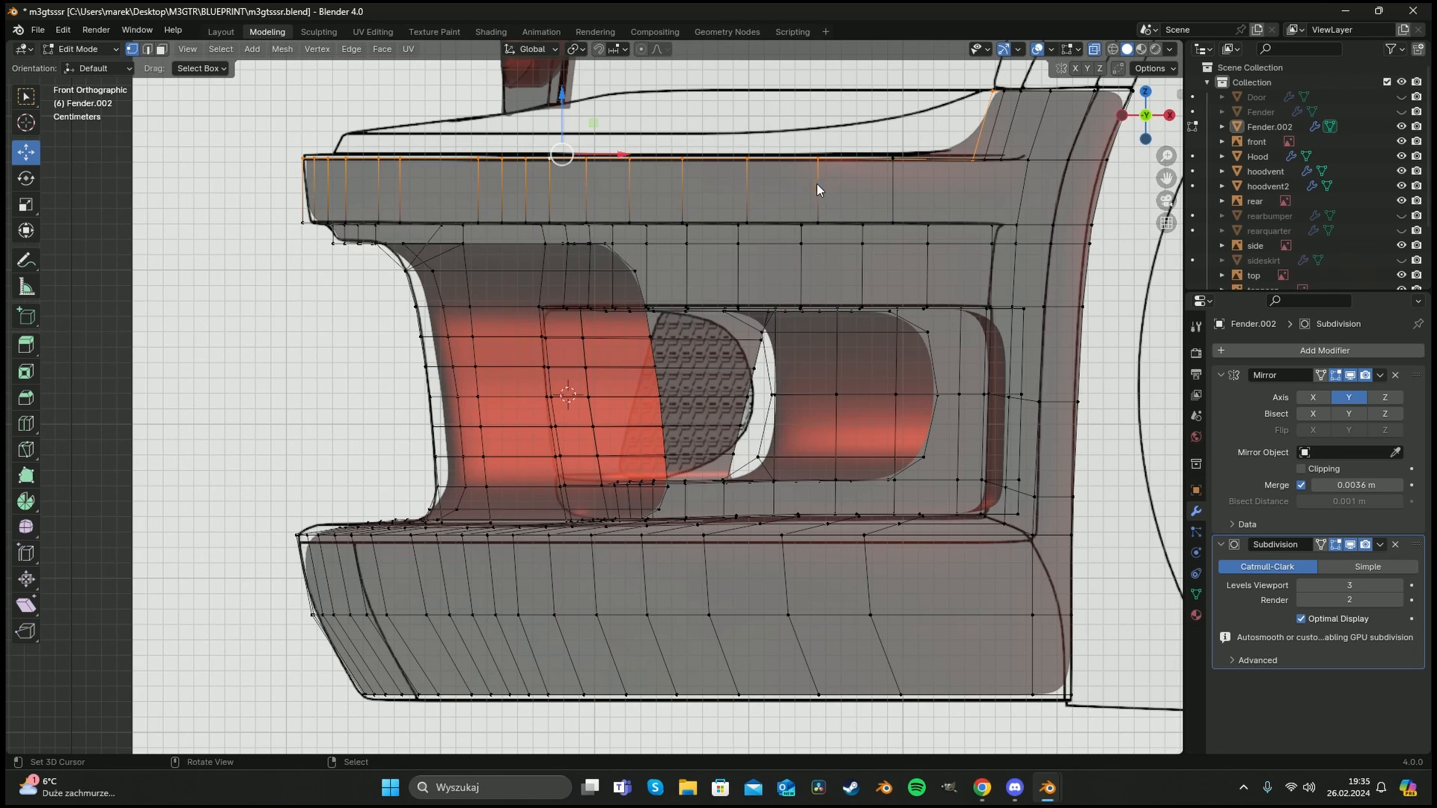
shift+middle_drag(751, 158, 610, 362)
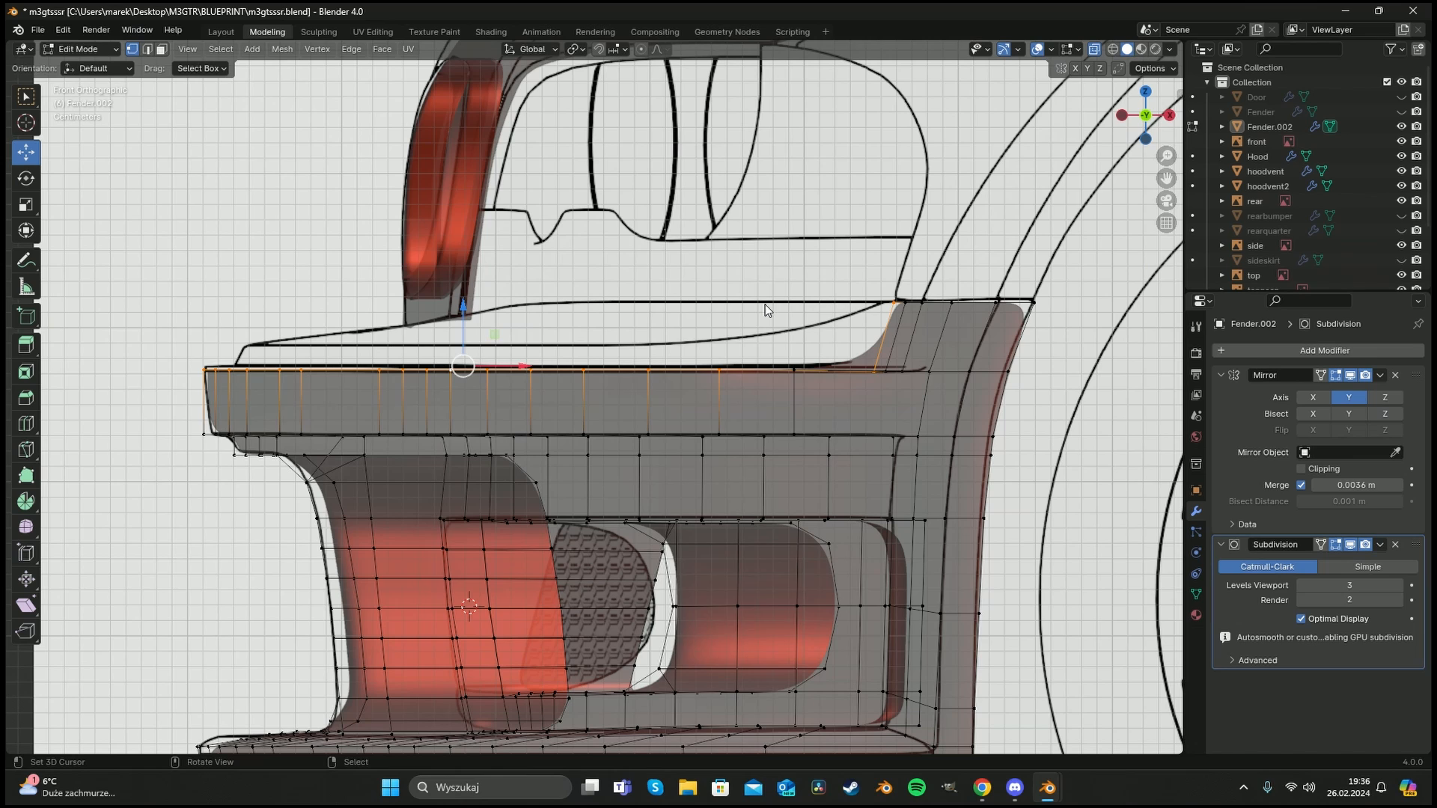
middle_drag(764, 304, 768, 390)
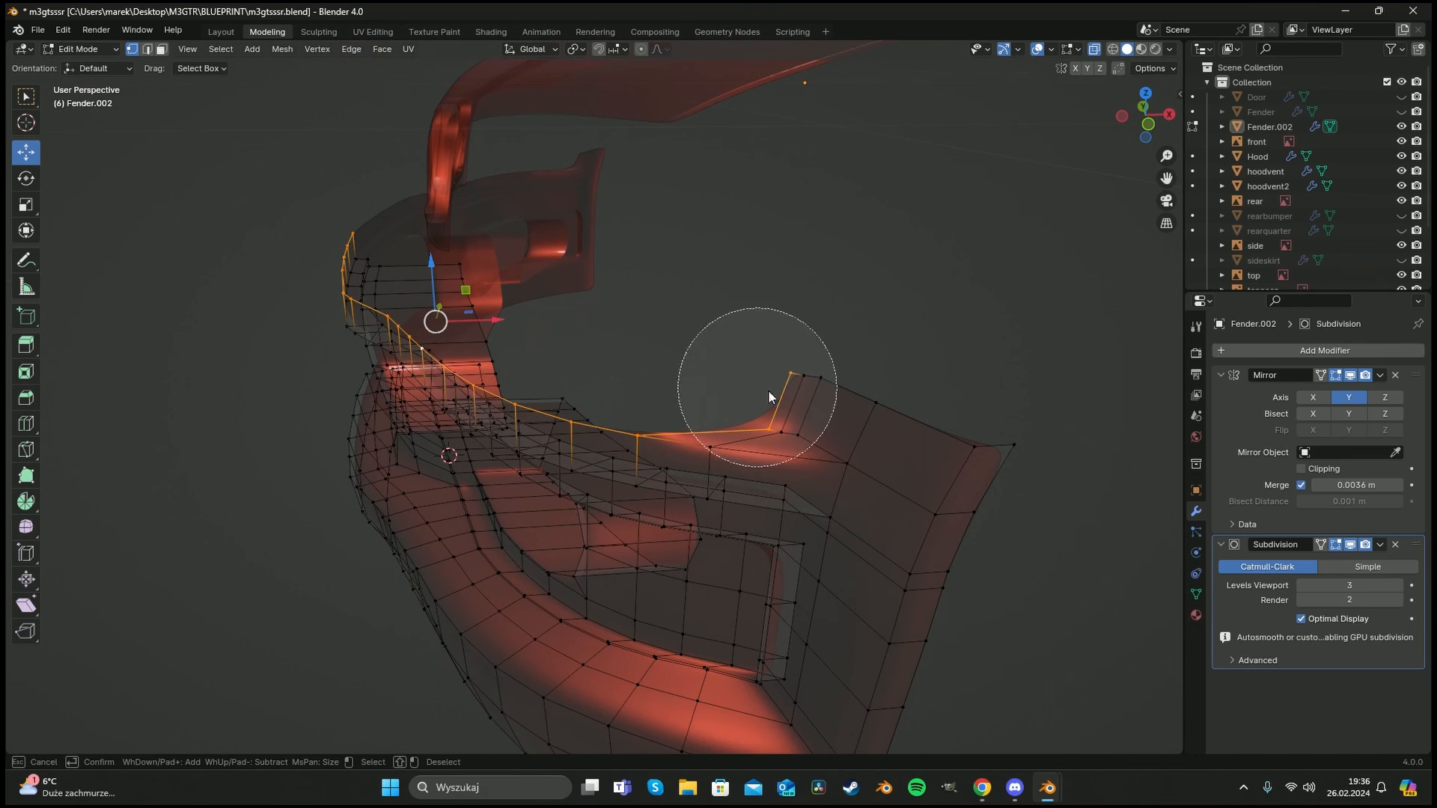
middle_drag(617, 361, 490, 528)
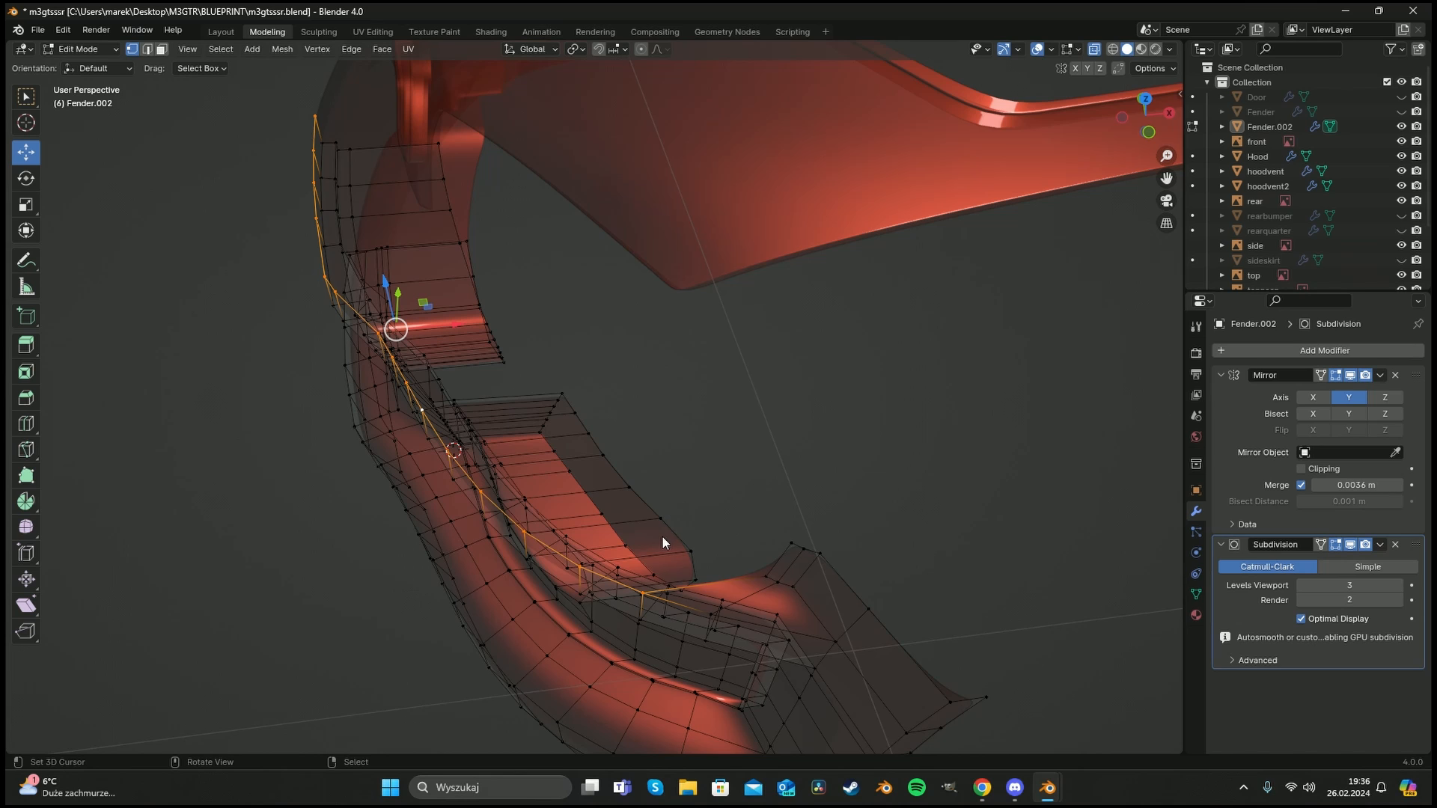
key(KP_7)
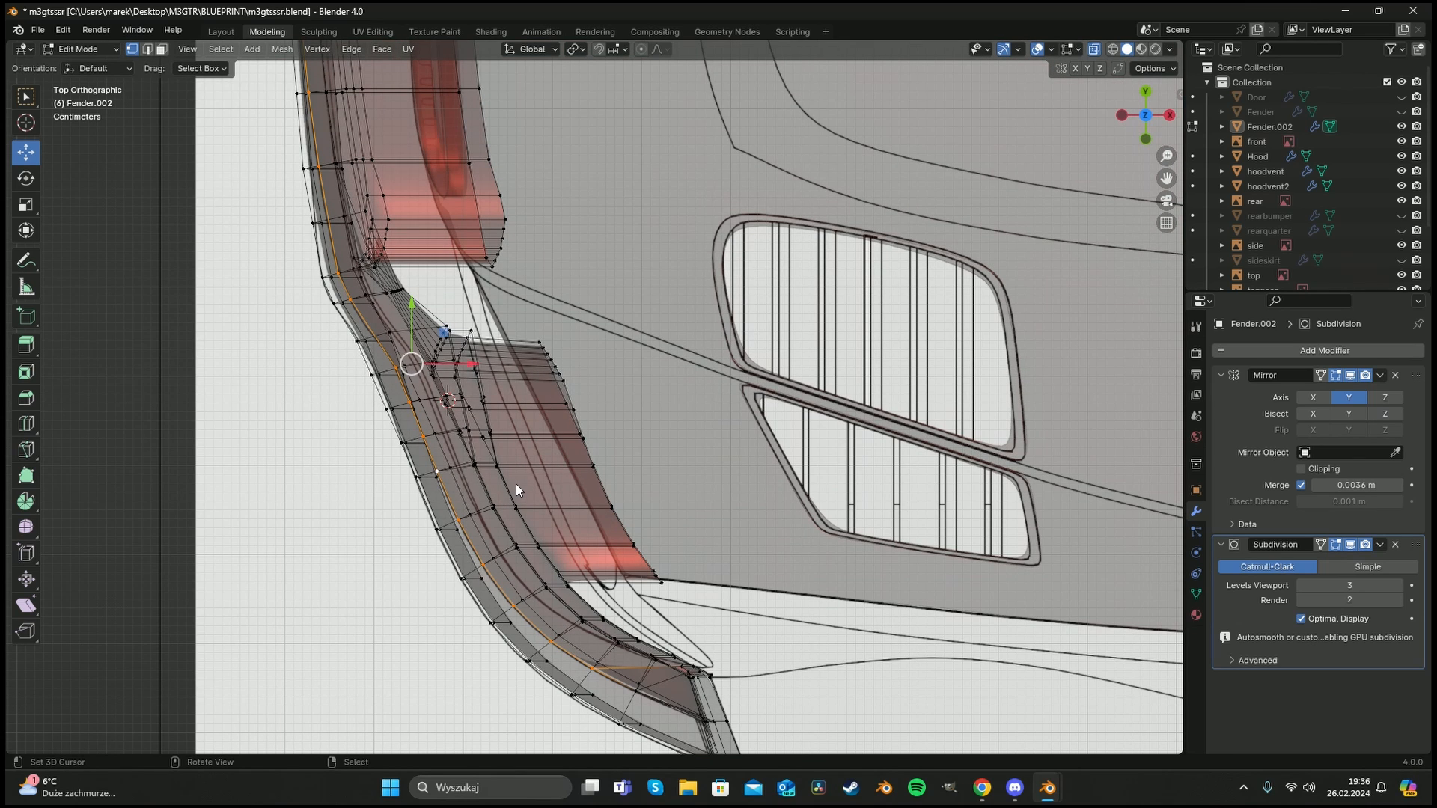
scroll(500, 574, up, 4)
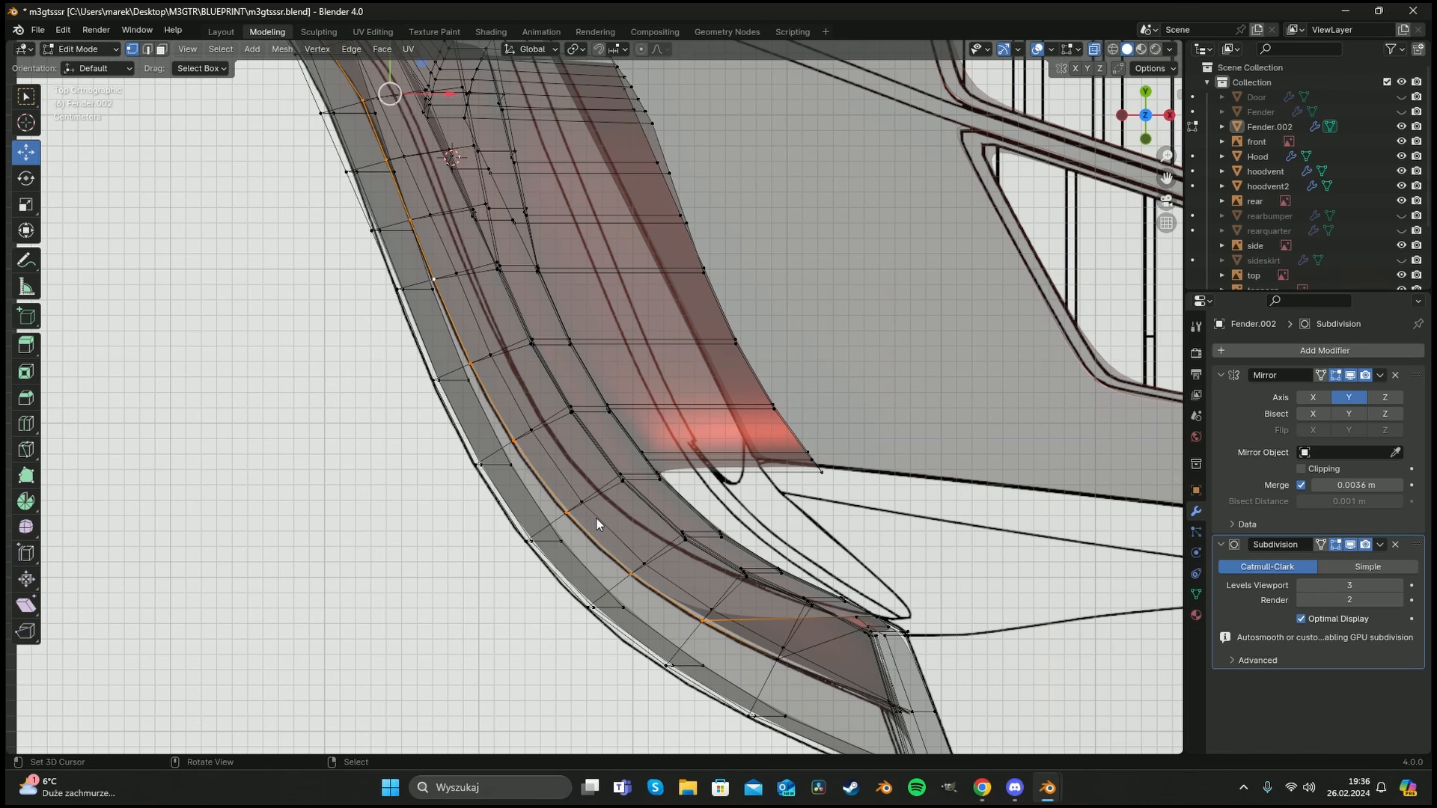
key(e)
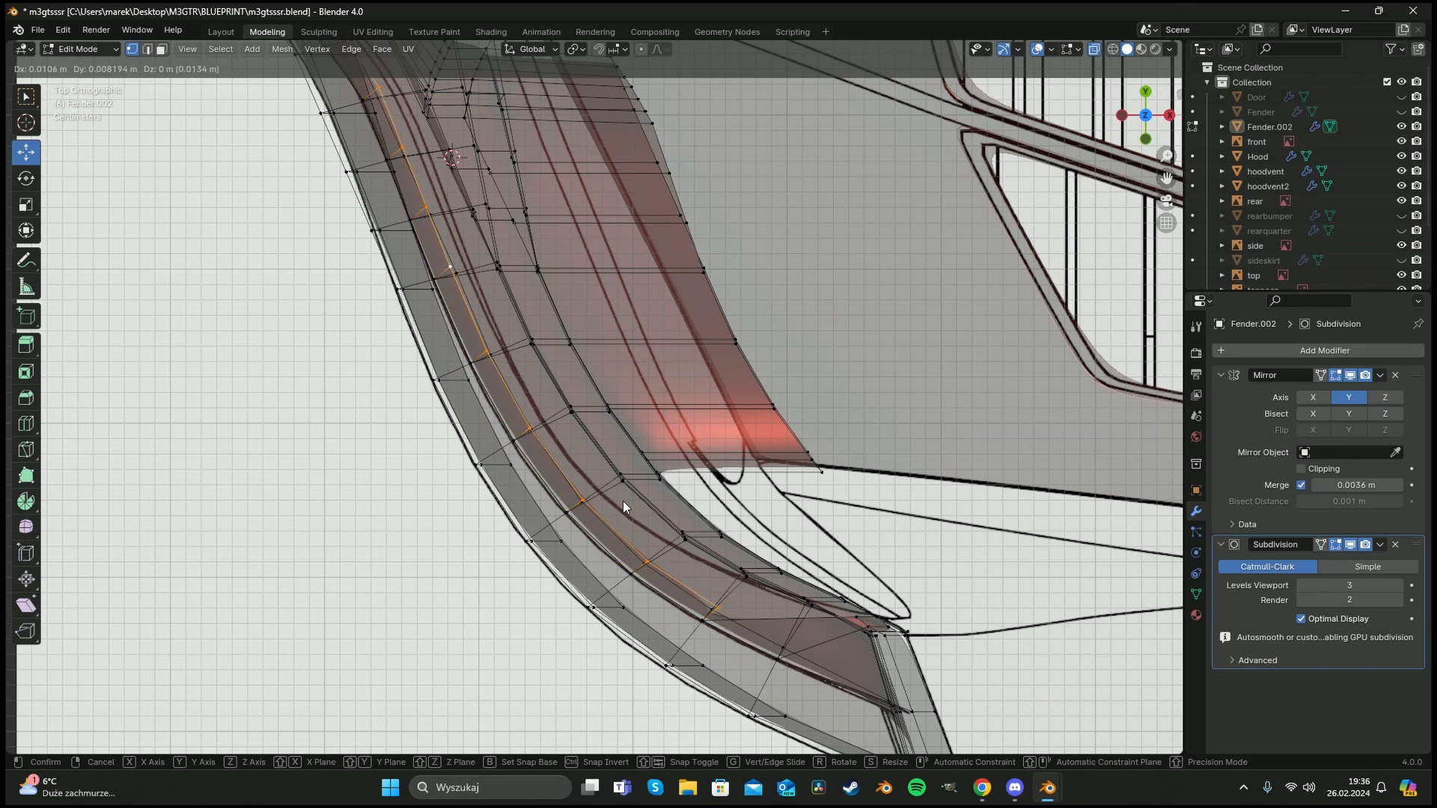
click(642, 497)
Move the outer end vertex of the extruded upper strip inward along the top-view outline.
key(a)
key(a)
key(c)
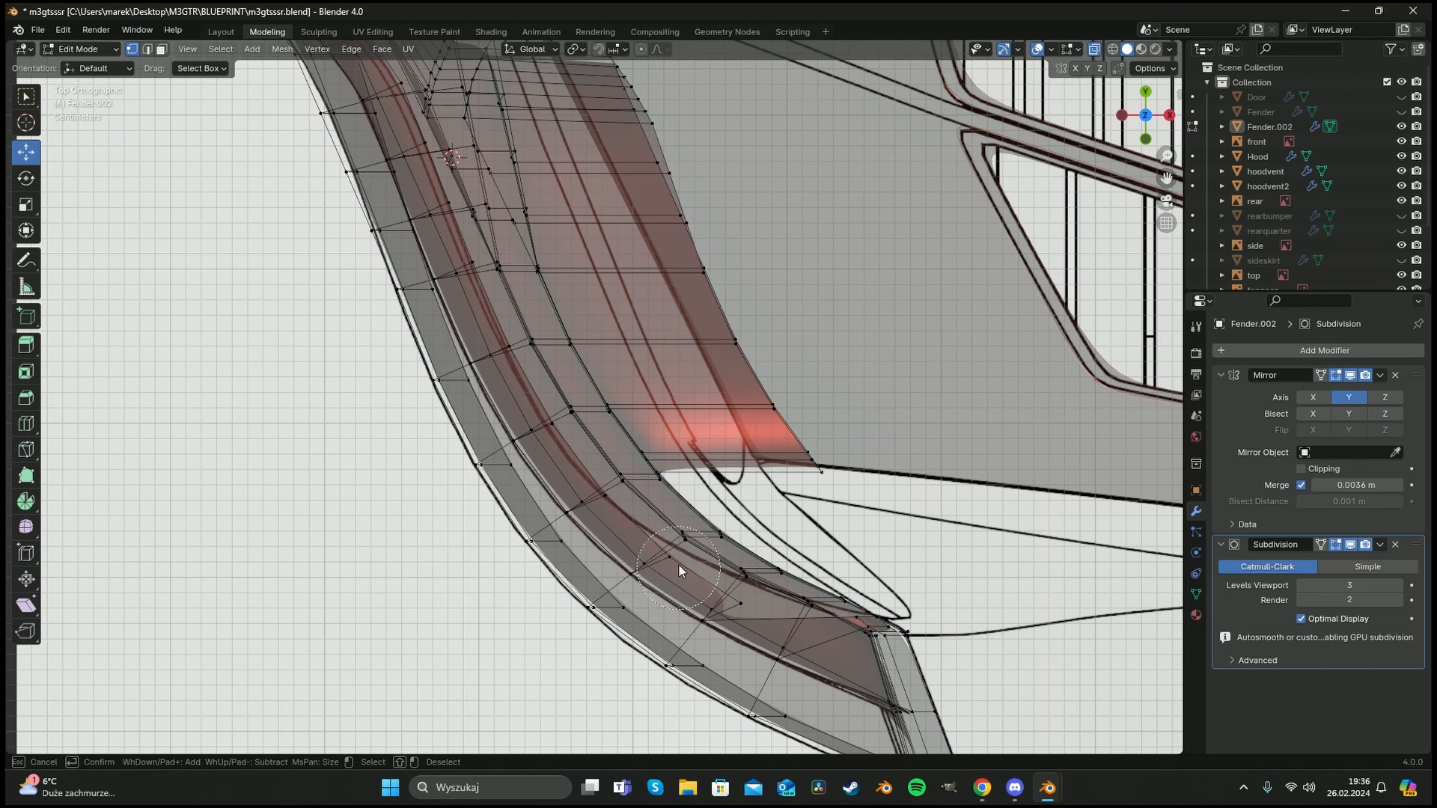
click(671, 557)
click(744, 576)
click(743, 601)
right_click(743, 602)
shift+click(747, 578)
key(g)
click(770, 571)
key(c)
right_click(793, 579)
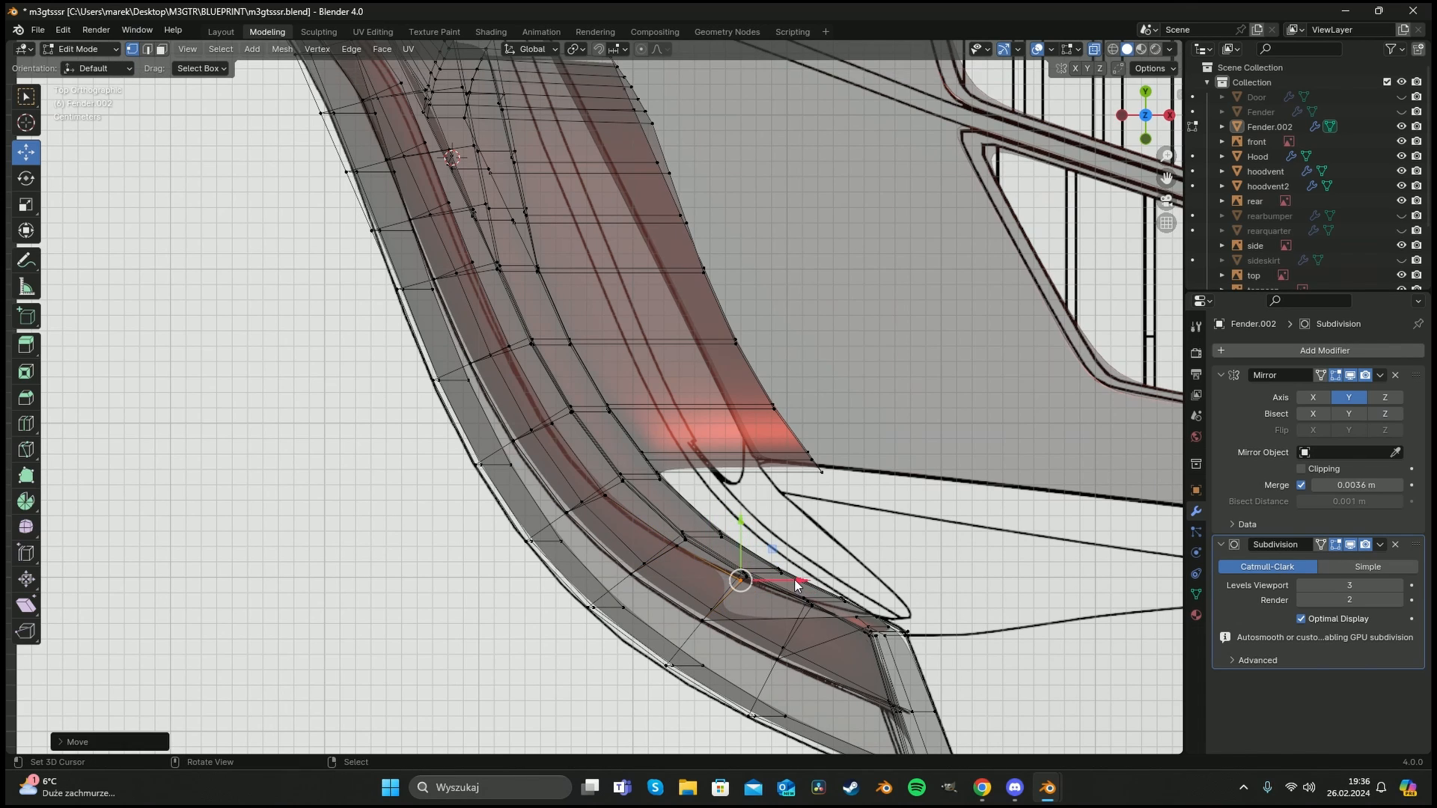
Place the 3D cursor on the vertex at the foot of the raised side corner and merge the strip's end vertex there.
scroll(794, 579, down, 4)
key(KP_1)
scroll(642, 299, up, 3)
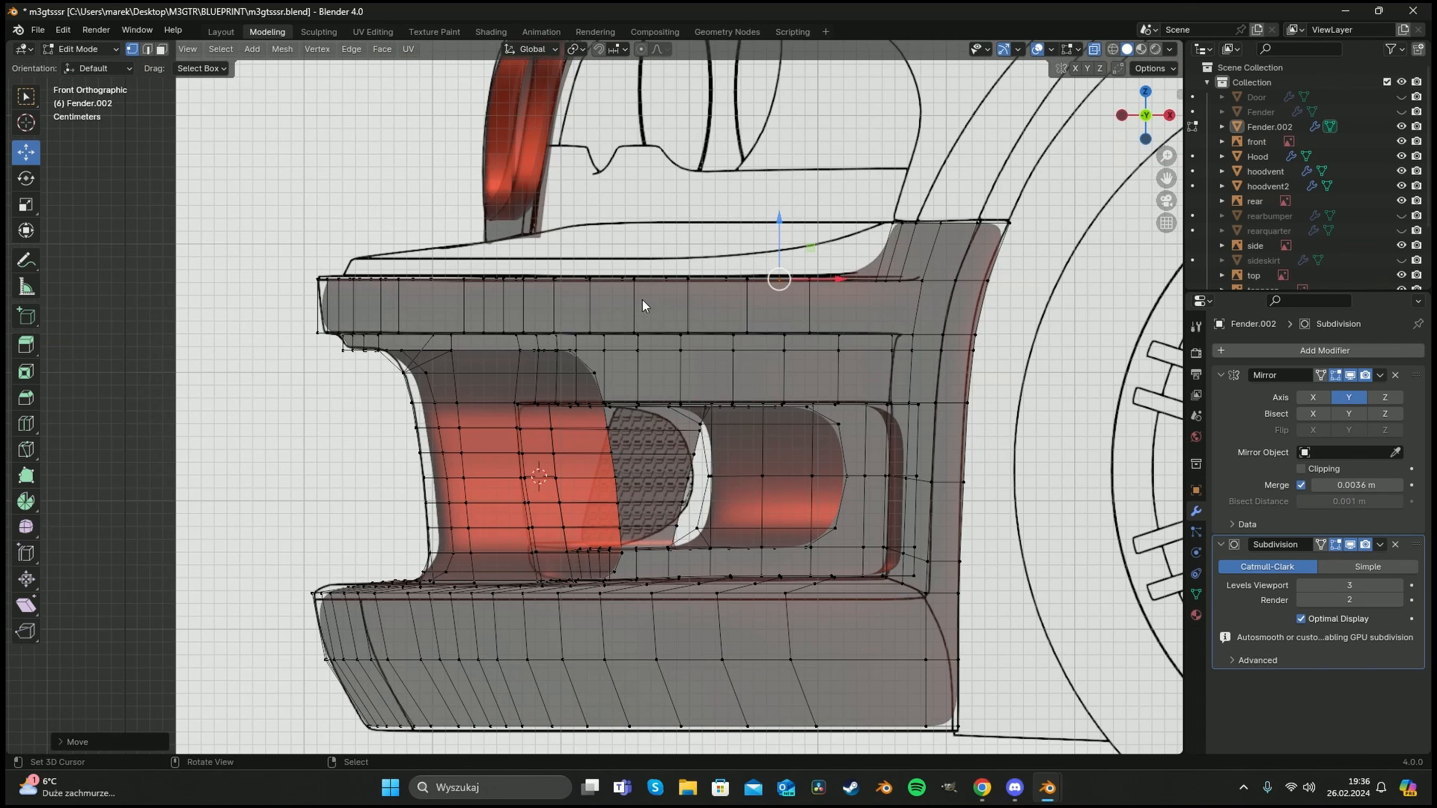
middle_drag(739, 249, 785, 353)
alt+click(747, 362)
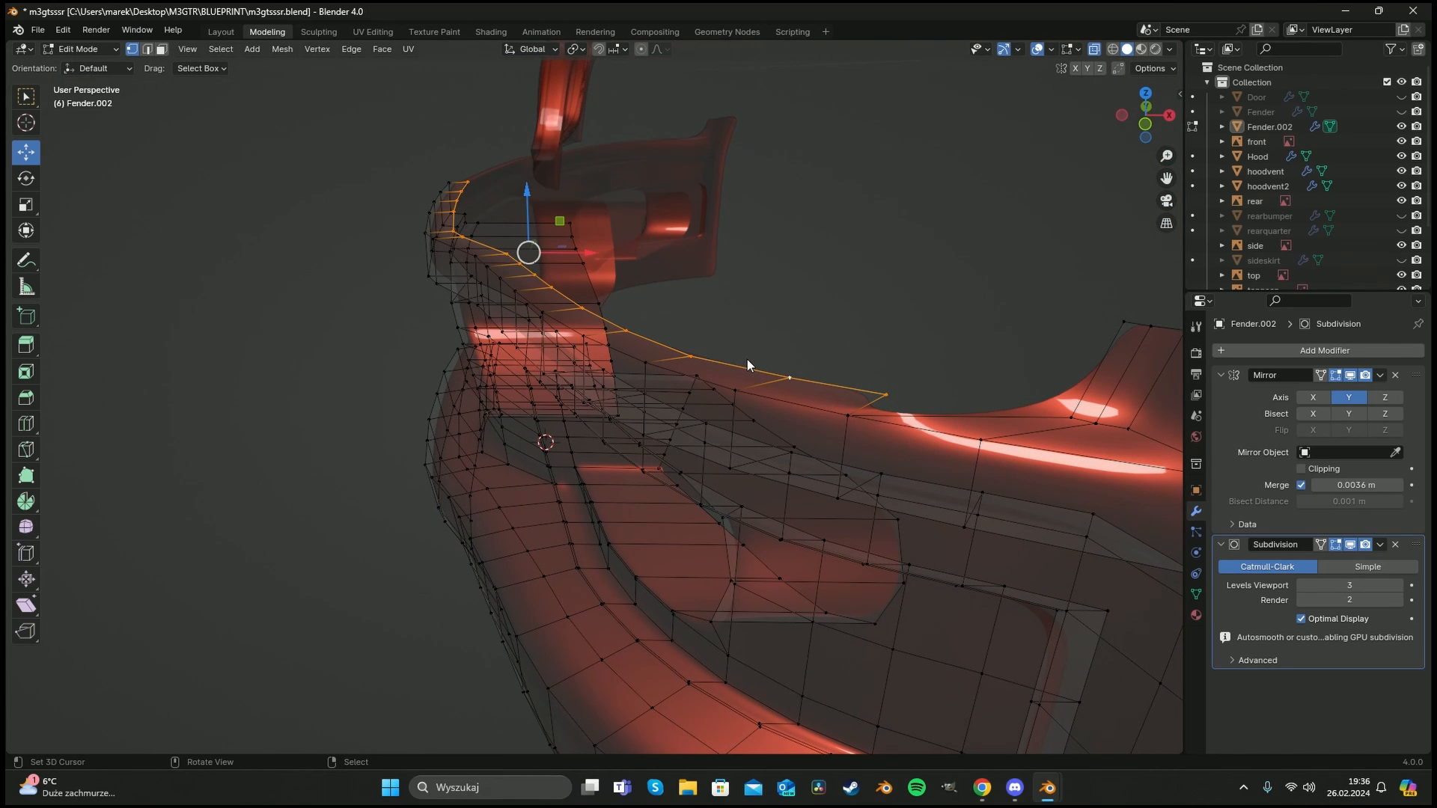
middle_drag(968, 386, 835, 389)
key(a)
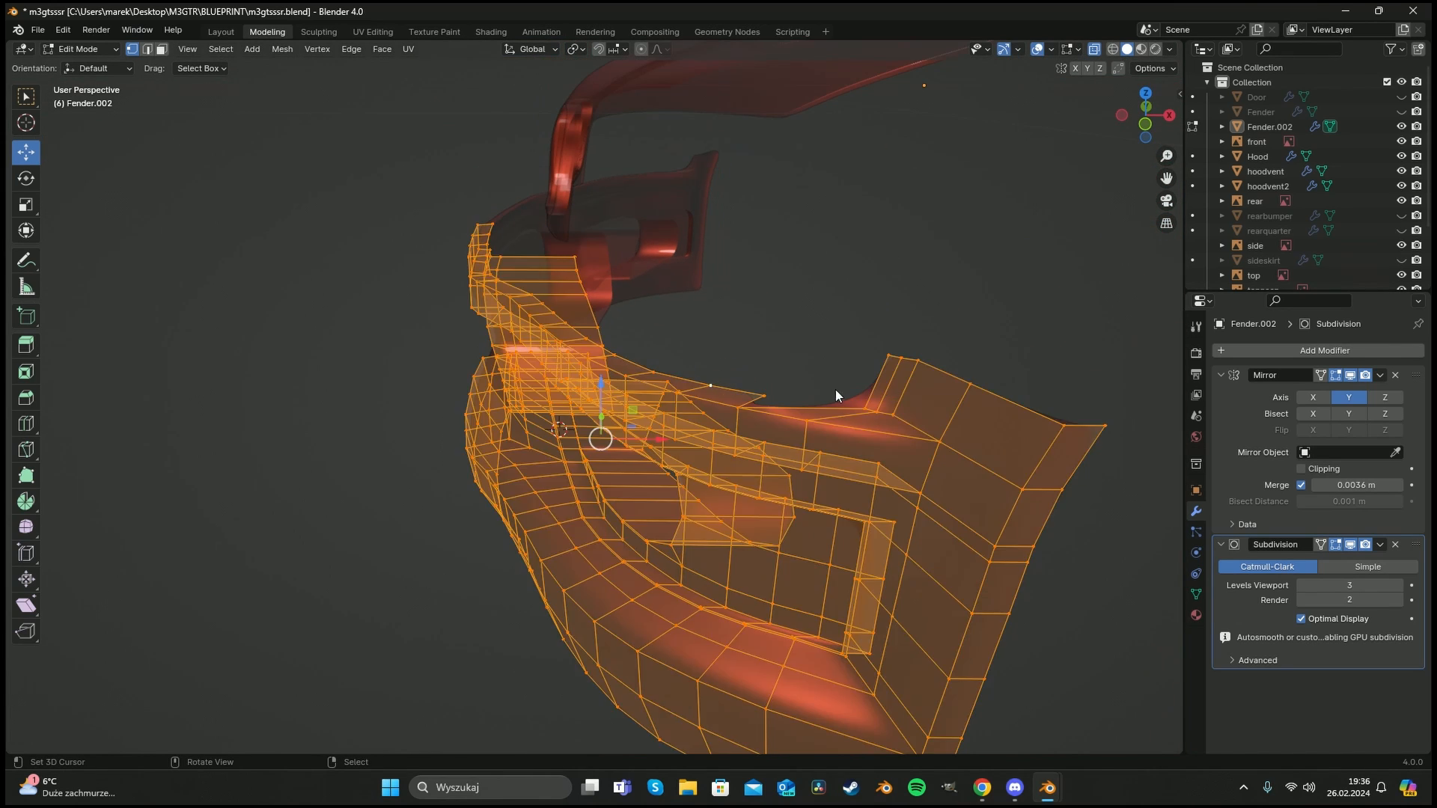
key(alt+a)
key(c)
key(Escape)
key(shift+s)
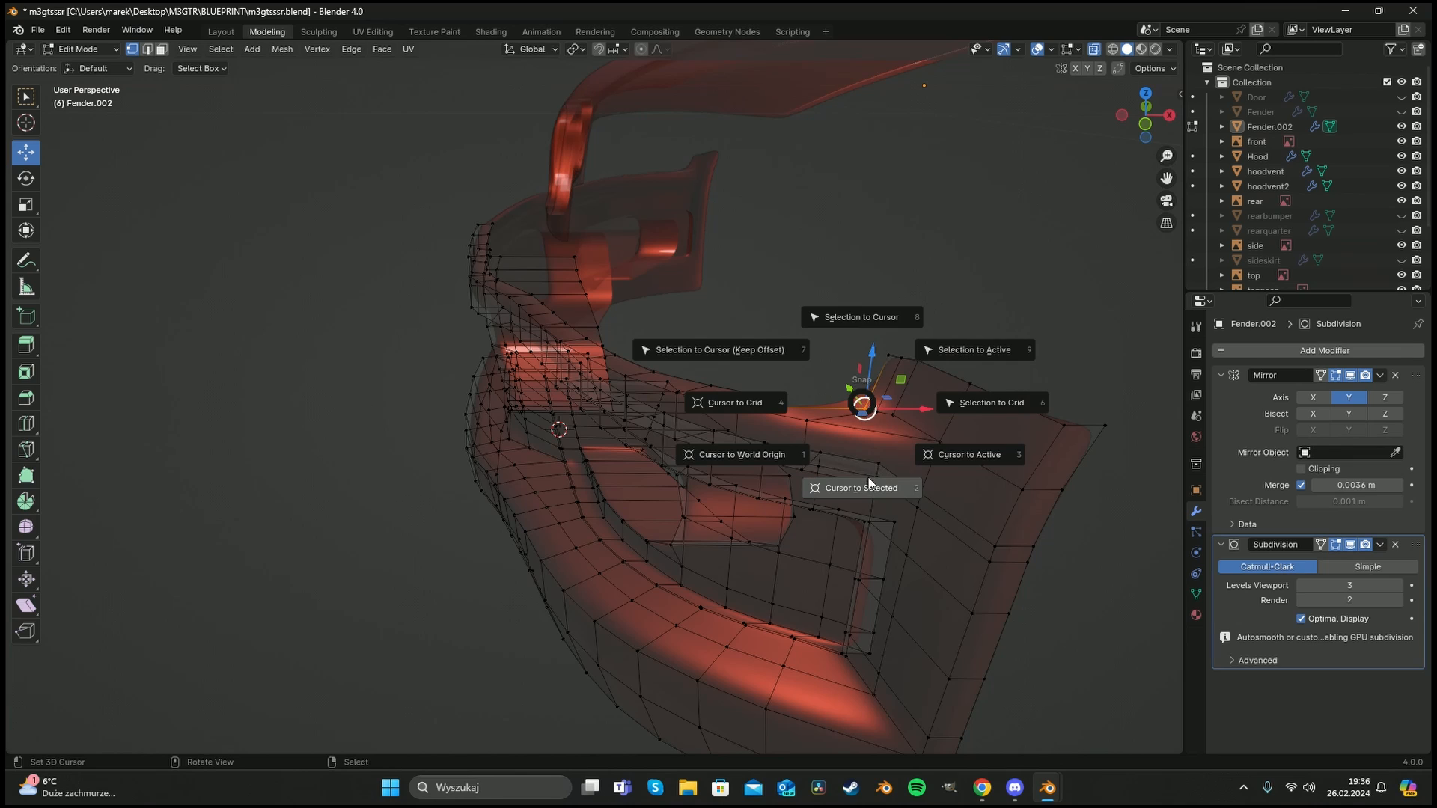
click(863, 484)
key(m)
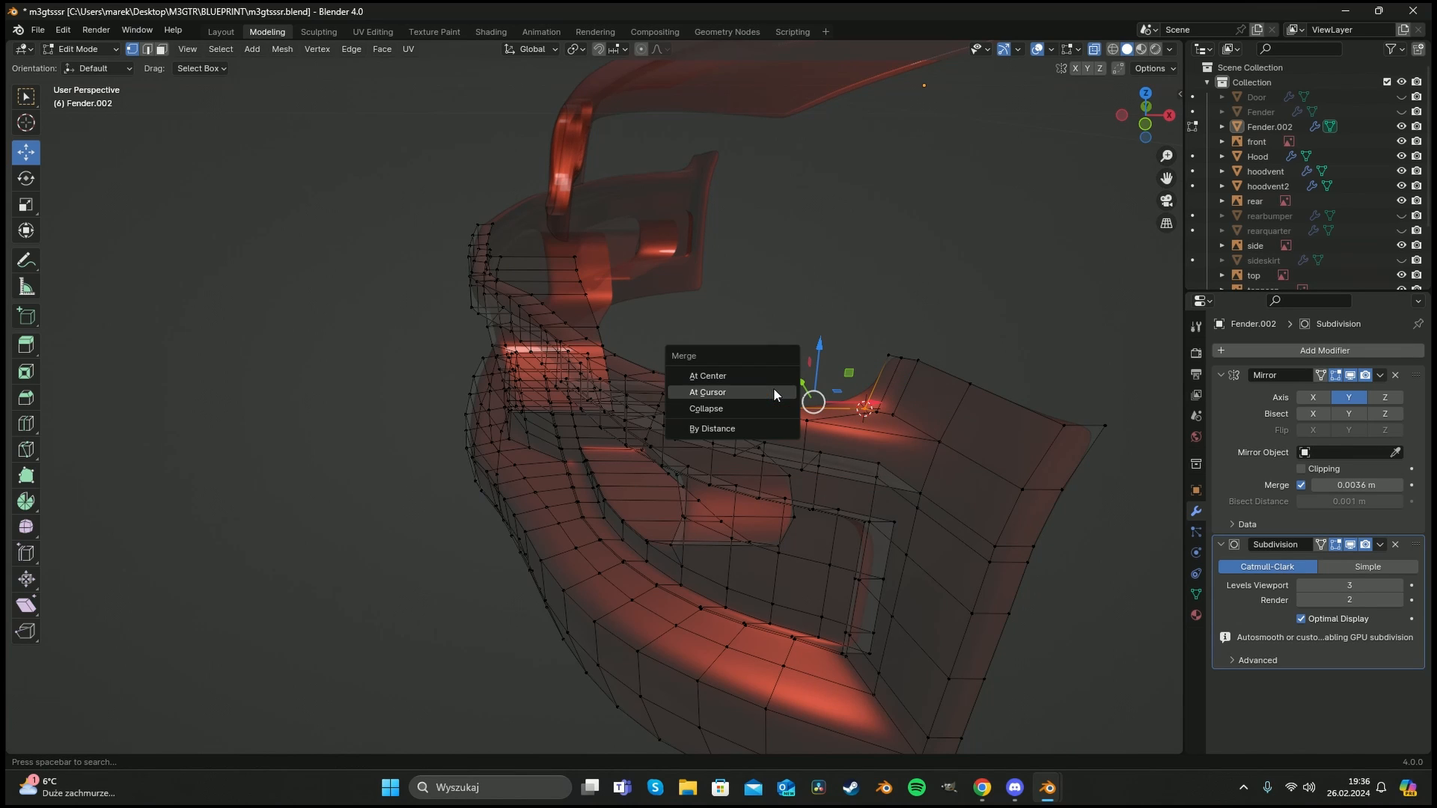
click(774, 389)
Select the extruded strip's inner edge loop, leaving out the vertex on the raised side corner.
key(a)
key(alt+a)
alt+right_click(759, 379)
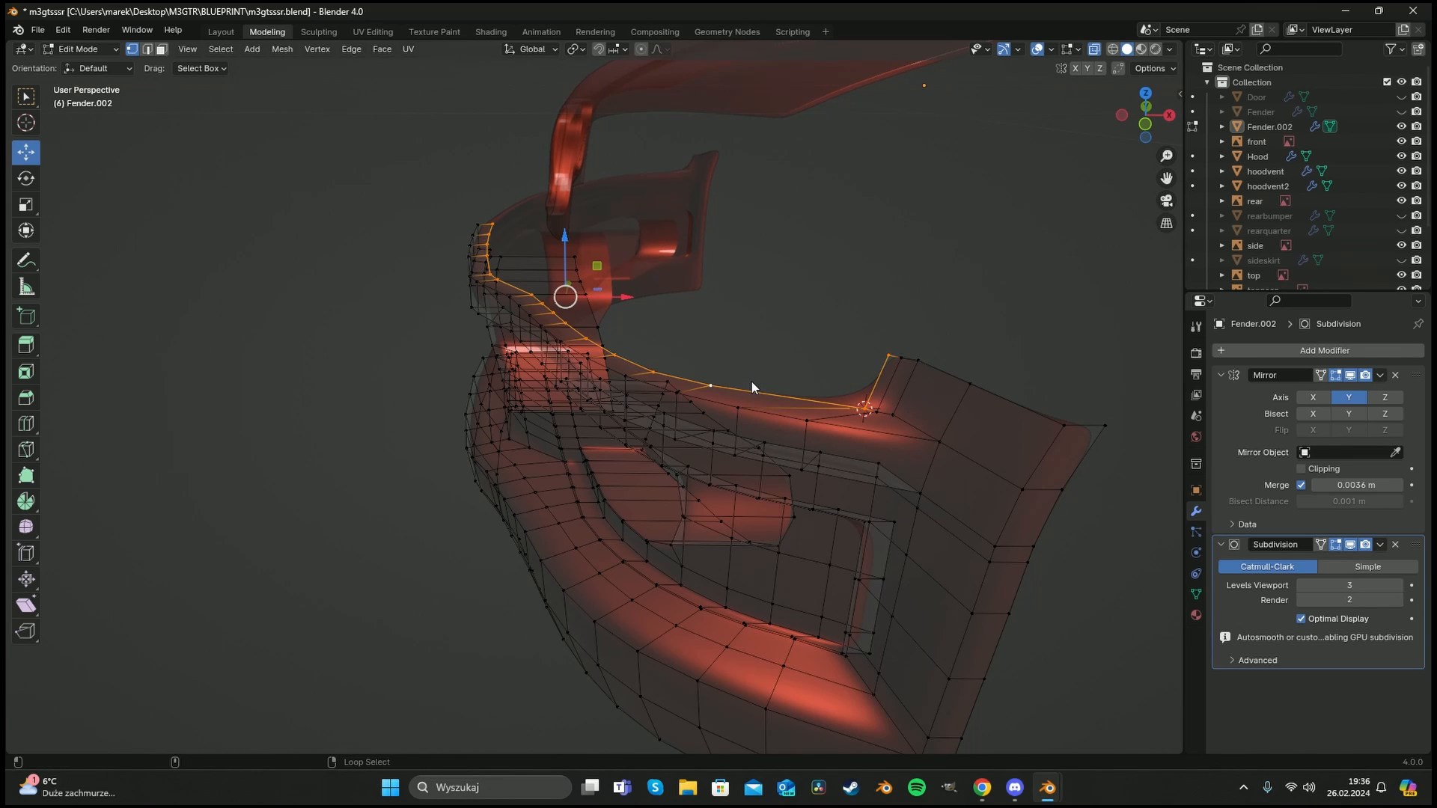
key(c)
middle_click(886, 356)
key(Escape)
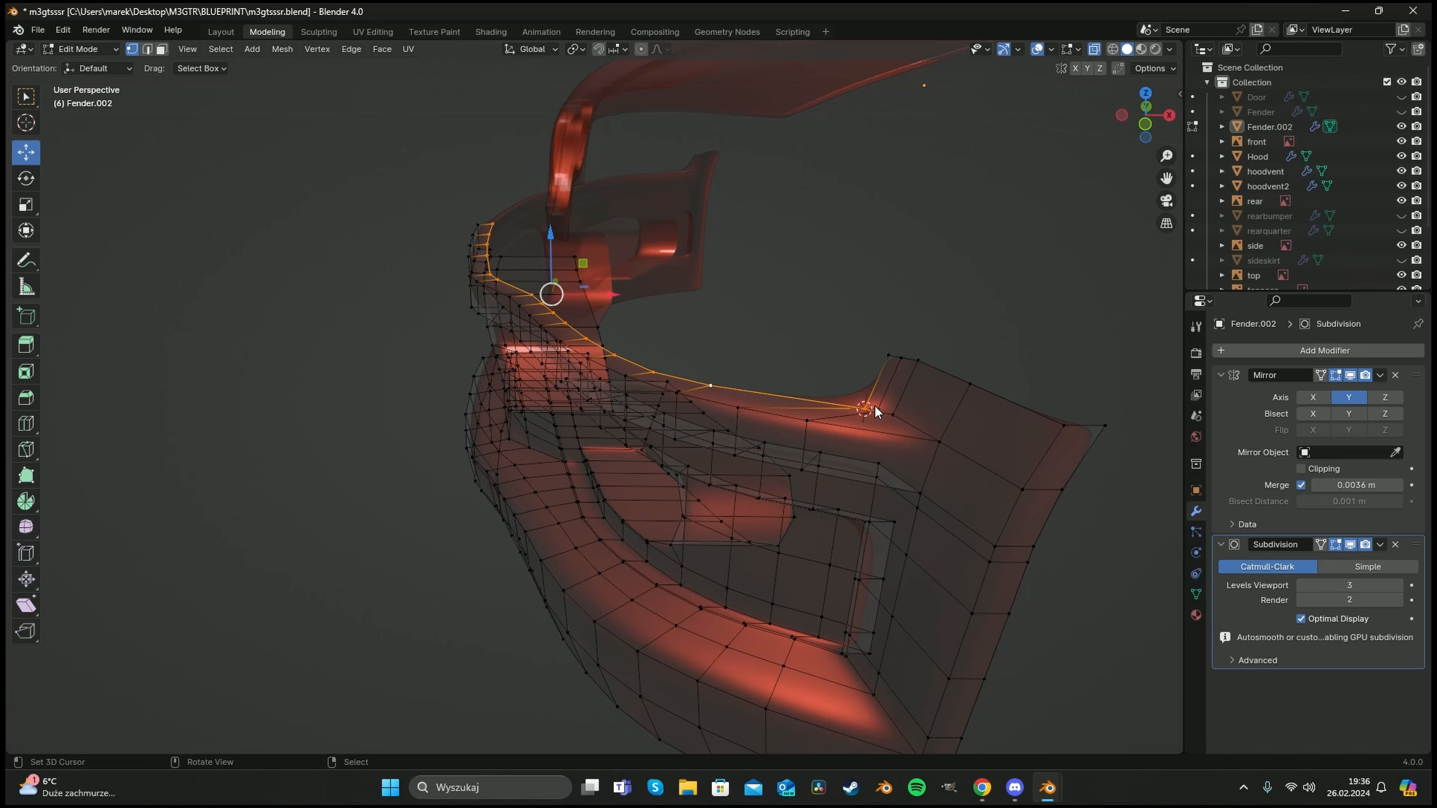
alt+middle_drag(875, 406, 818, 439)
scroll(756, 273, up, 3)
shift+middle_drag(768, 245, 758, 301)
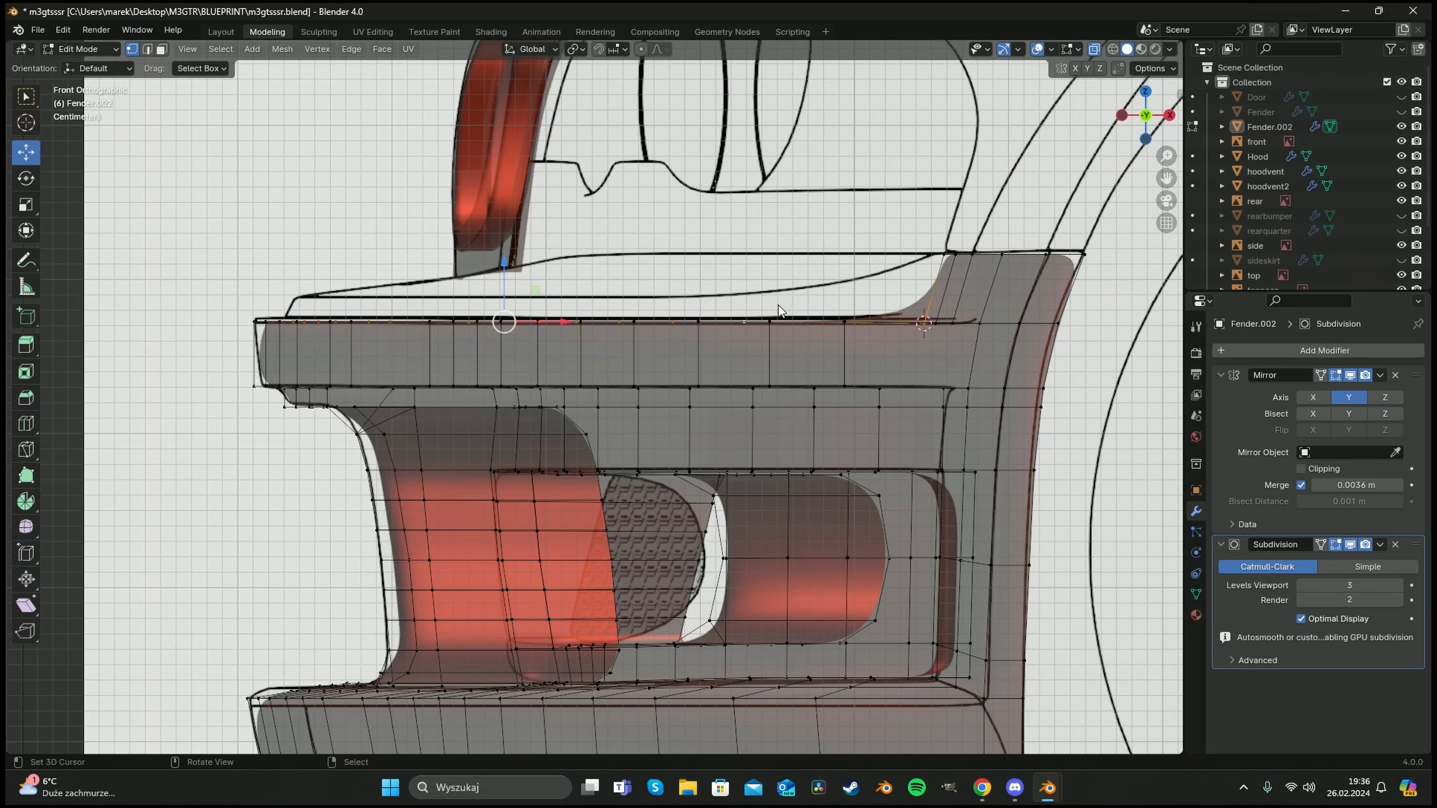
shift+click(928, 323)
drag(476, 265, 474, 257)
key(ctrl+z)
key(ctrl+z)
Raise the strip's inner edge, without the corner vertices, to the lower hood line in the front-view blueprint.
key(c)
click(924, 324)
key(Escape)
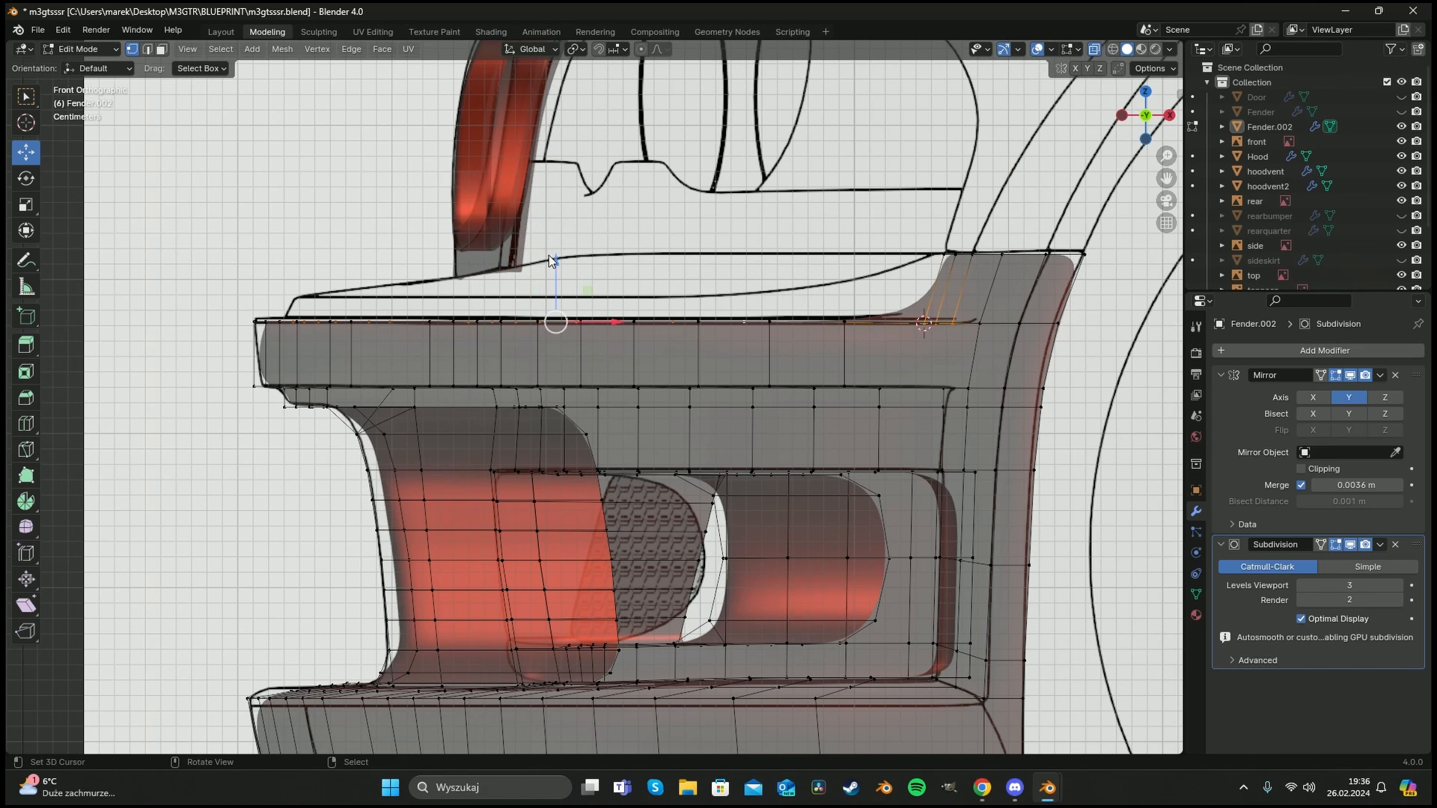
drag(550, 254, 555, 254)
click(556, 253)
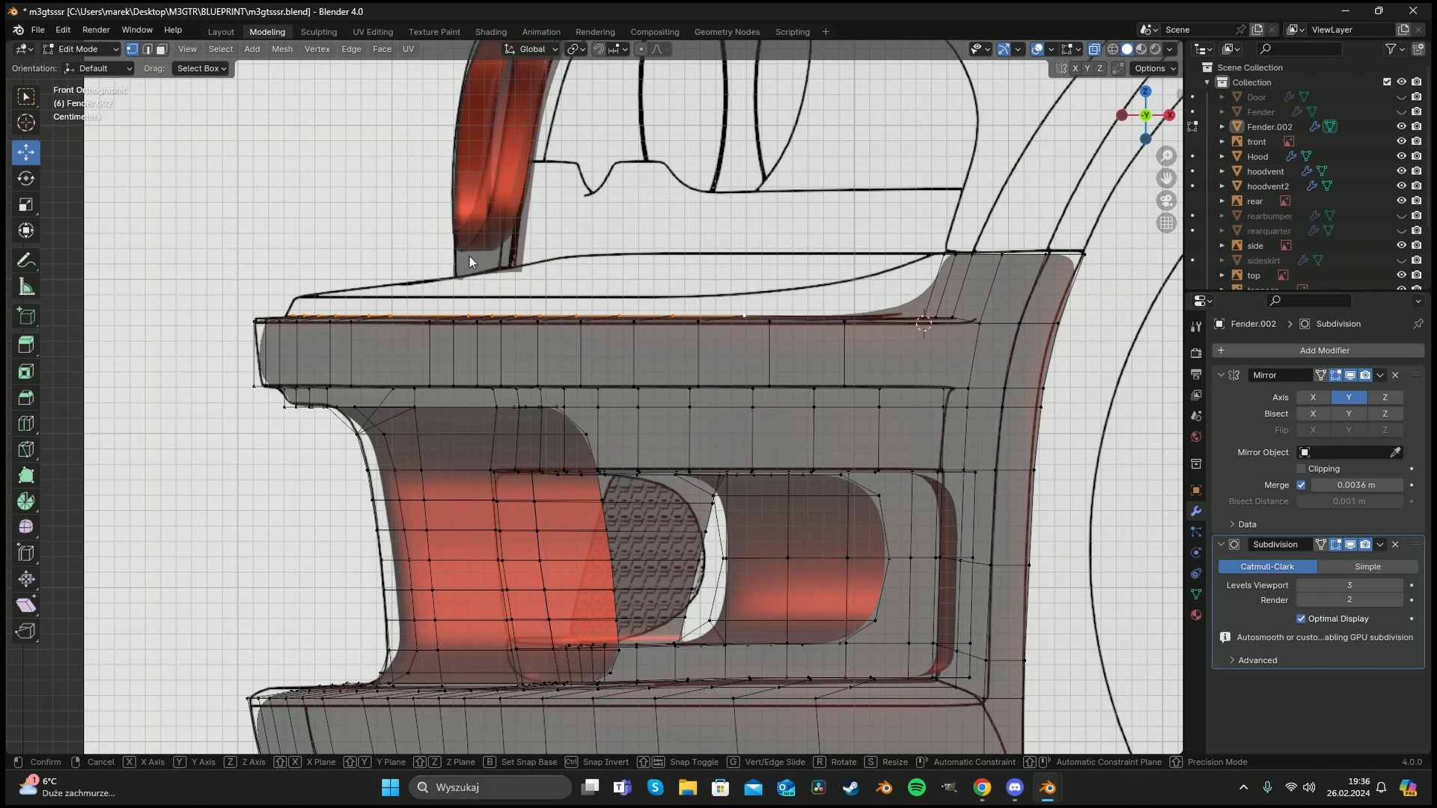
drag(473, 256, 476, 237)
drag(533, 295, 541, 293)
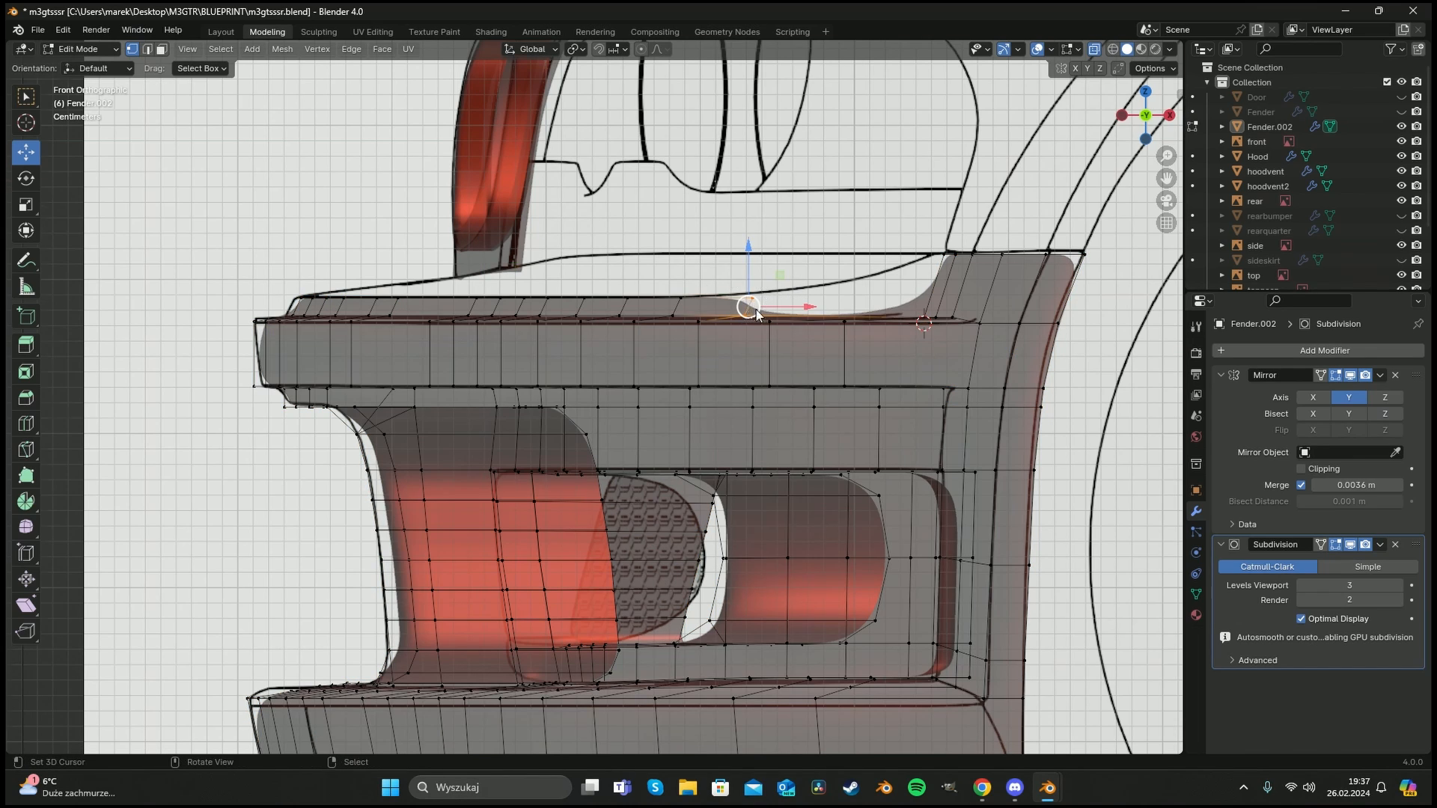
Fill a face between the raised strip's outer end and the side corner's front edge, and clear the selection.
mouse_move(747, 307)
middle_down()
mouse_move(891, 376)
mouse_move(676, 343)
mouse_move(723, 339)
mouse_move(771, 299)
middle_up()
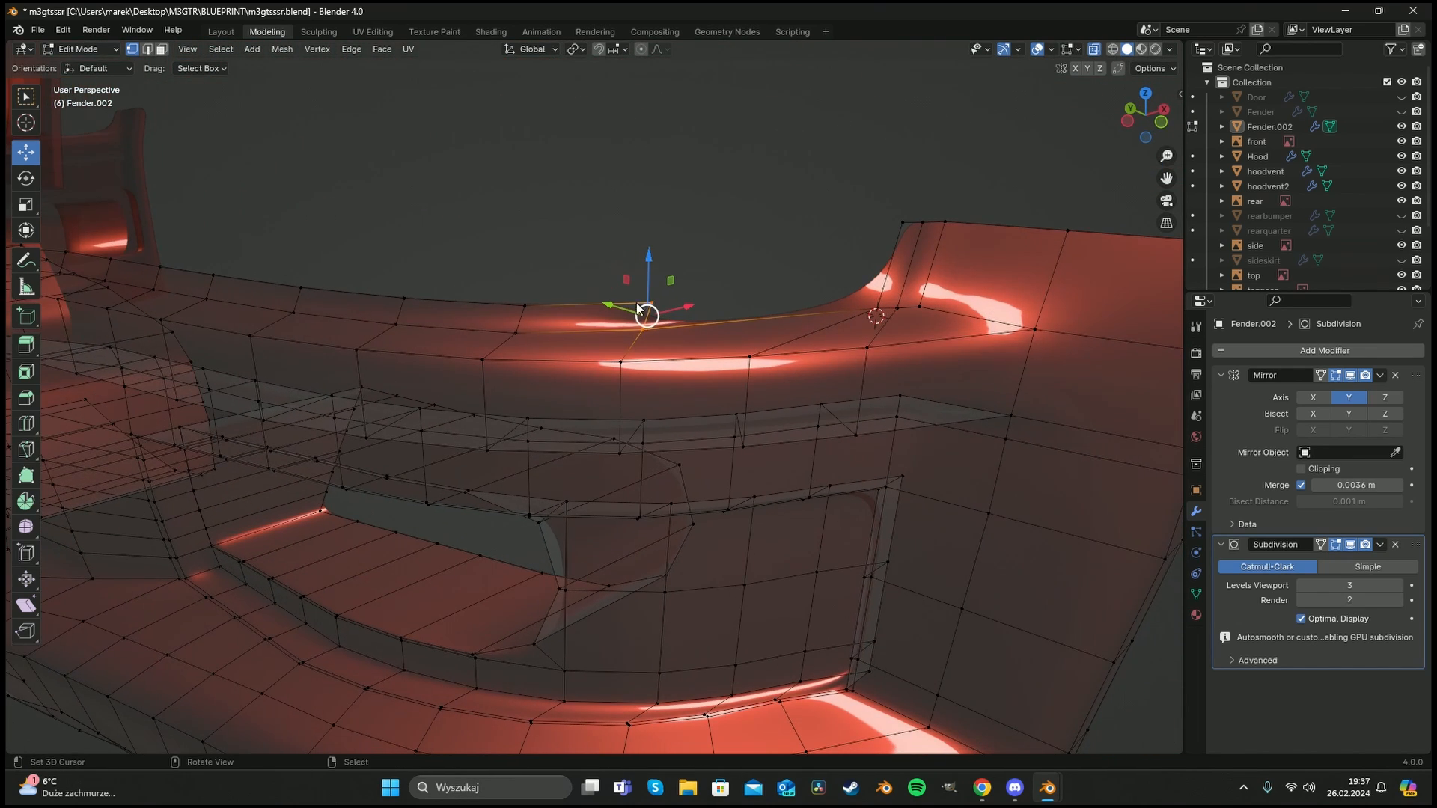
key(c)
click(876, 308)
right_click(859, 324)
key(f)
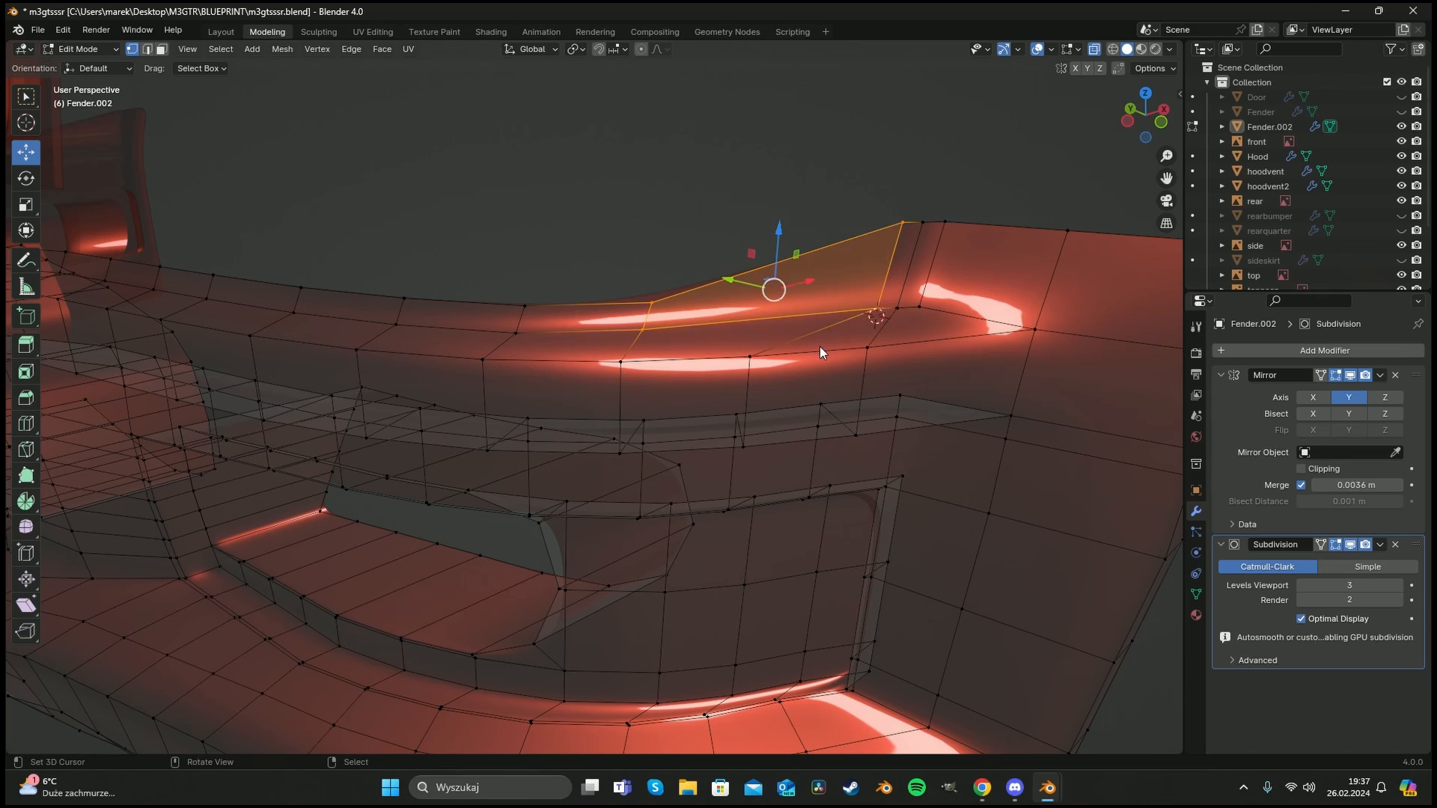
key(alt+a)
Add a loop cut across the newly filled face beside the side corner and clear the selection.
key(KP_3)
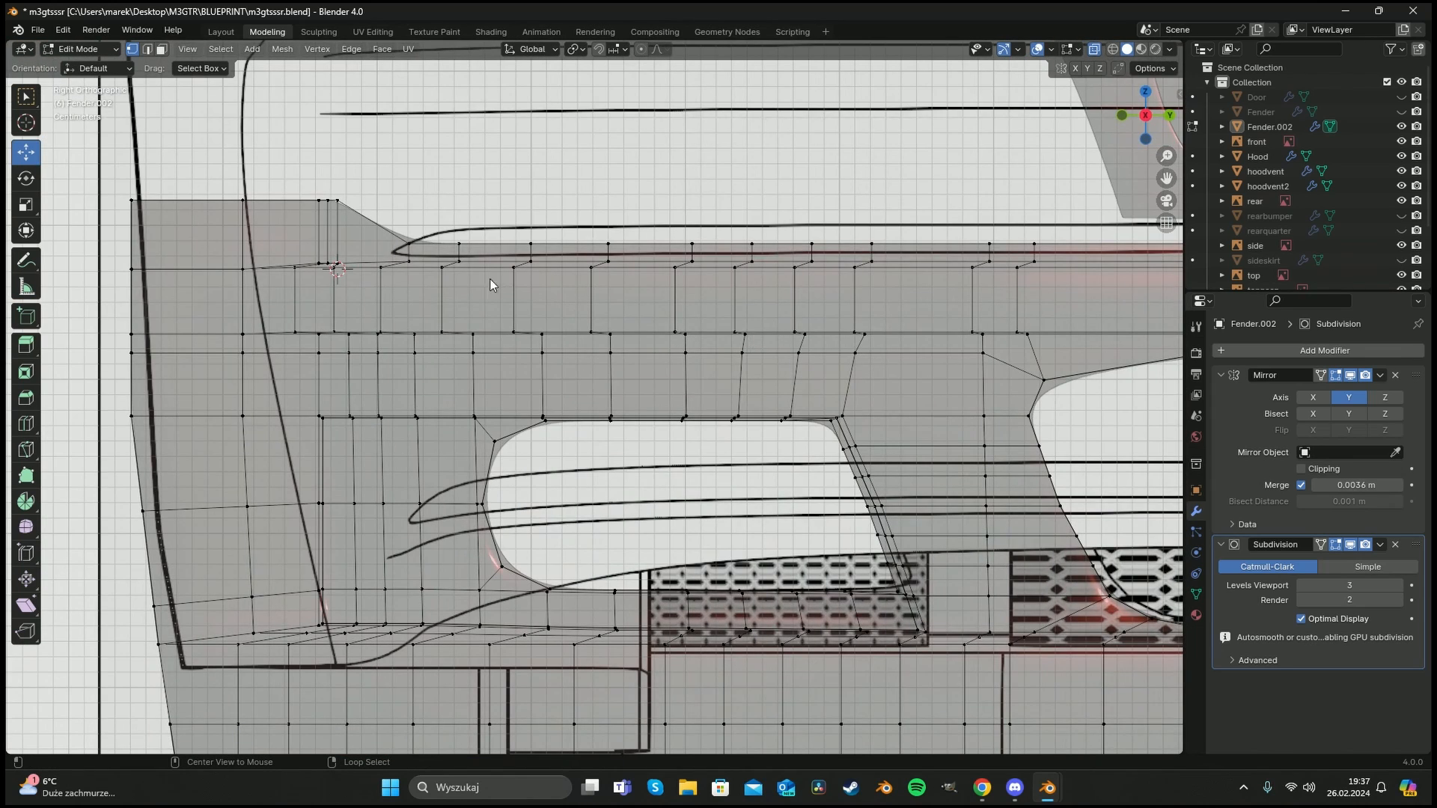
alt+middle_drag(491, 279, 679, 282)
mouse_move(531, 254)
shift+middle_down()
mouse_move(779, 334)
mouse_move(768, 392)
mouse_move(801, 393)
shift+middle_up()
key(ctrl+r)
click(847, 320)
key(alt+a)
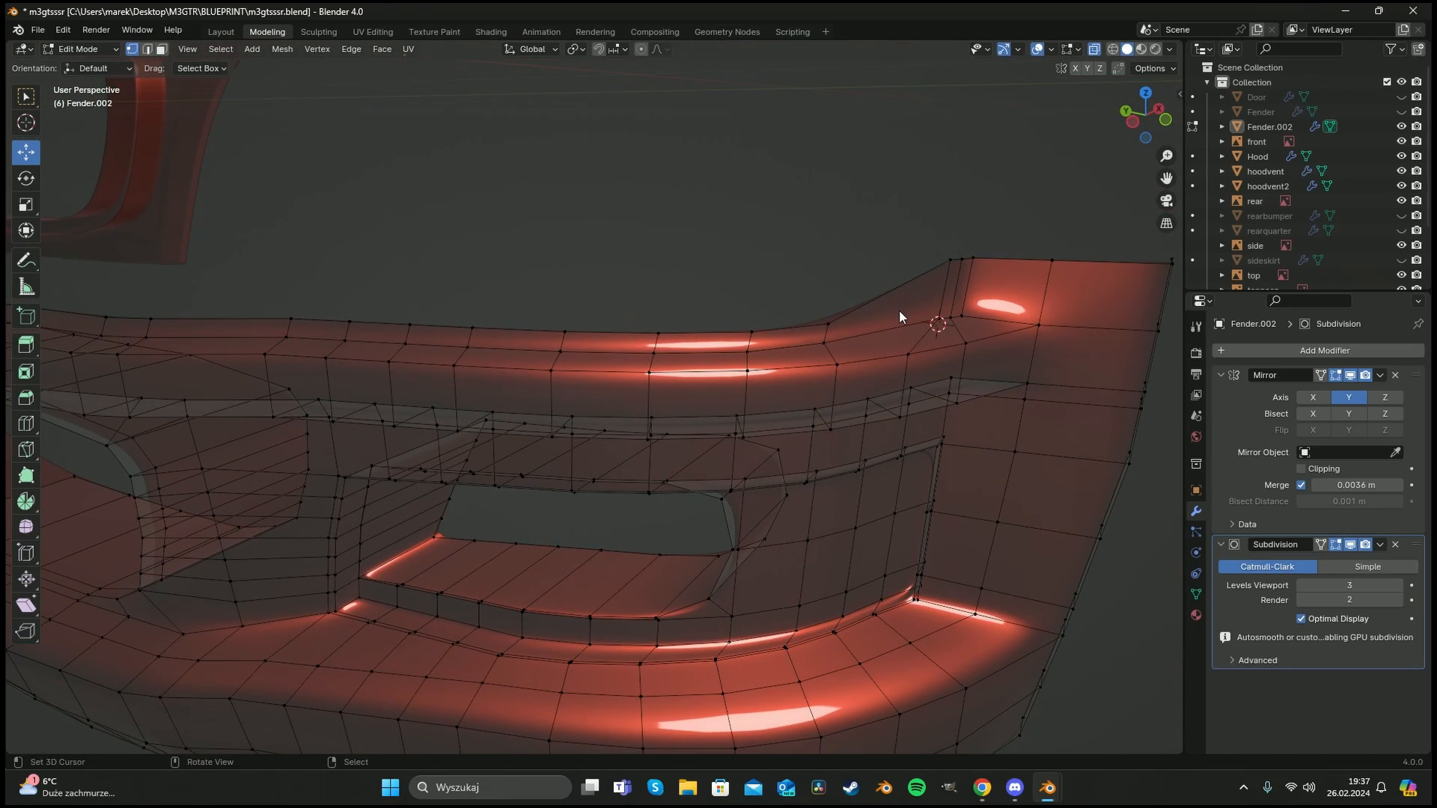
Select the new cut's edges on the upper strip and edge-slide them along the curve in front view.
key(c)
drag(830, 318, 826, 352)
key(Escape)
middle_drag(828, 347, 860, 330)
key(g)
key(g)
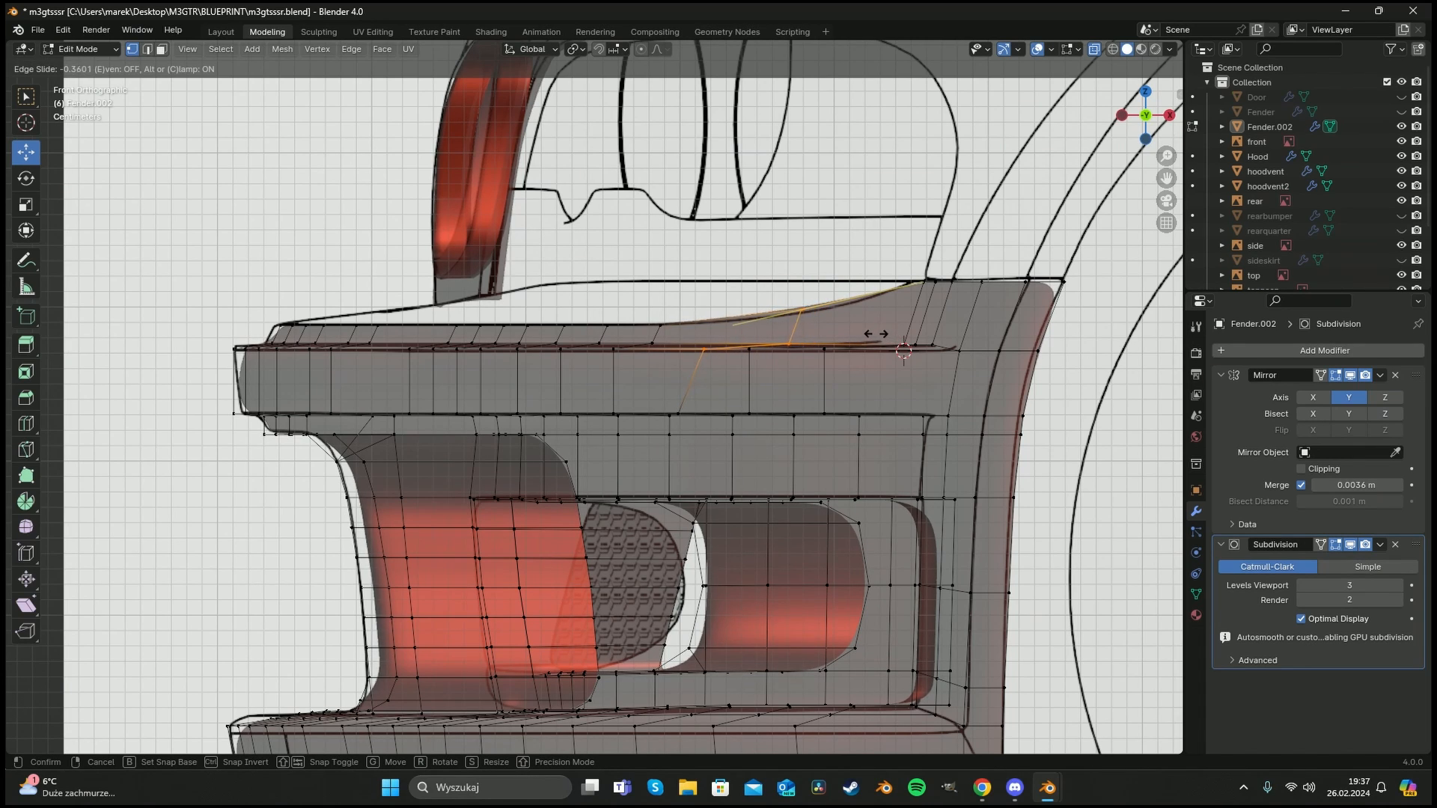
click(880, 332)
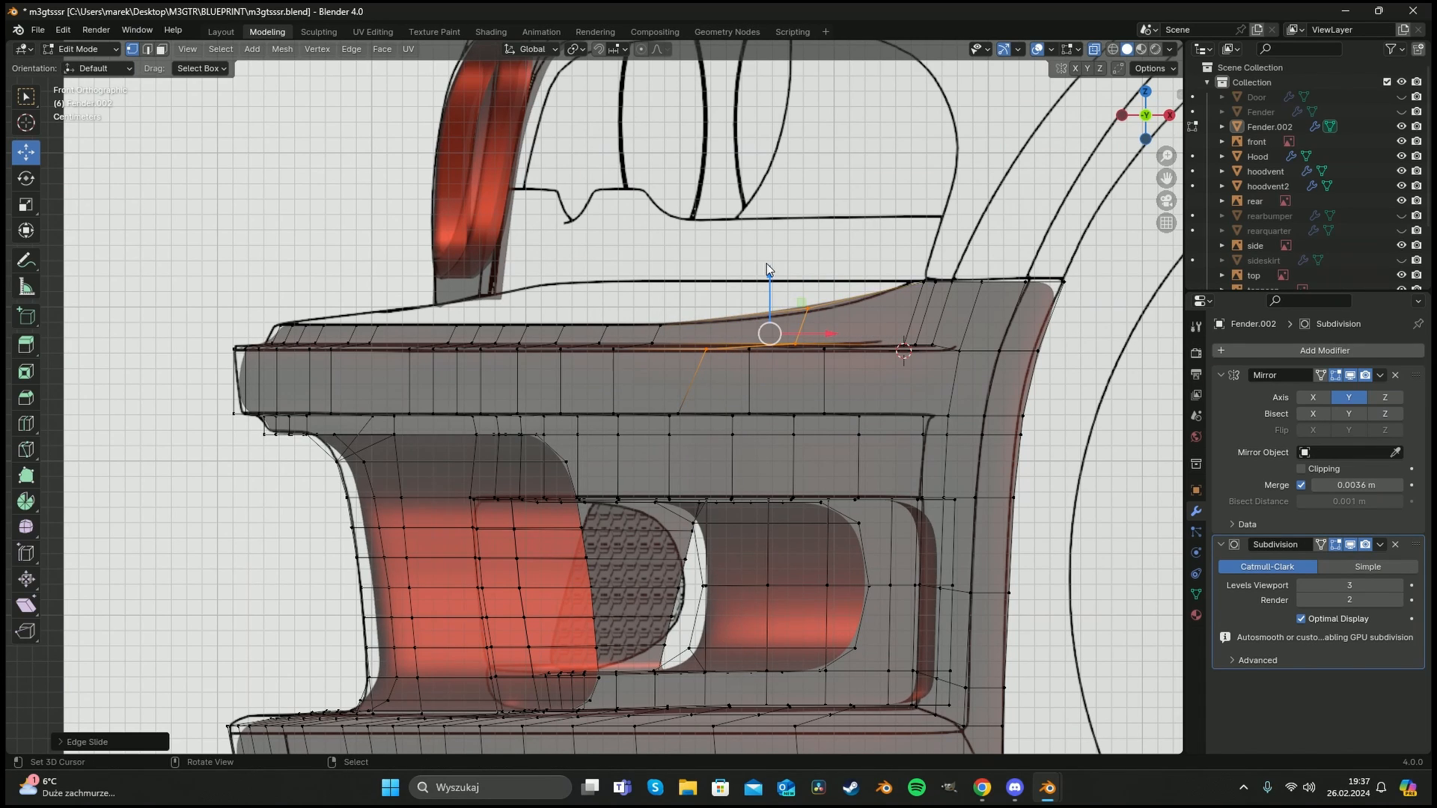
Lower the new cut's upper vertex about 0.0048 m along Z onto the curved blueprint outline.
click(810, 308)
key(g)
key(z)
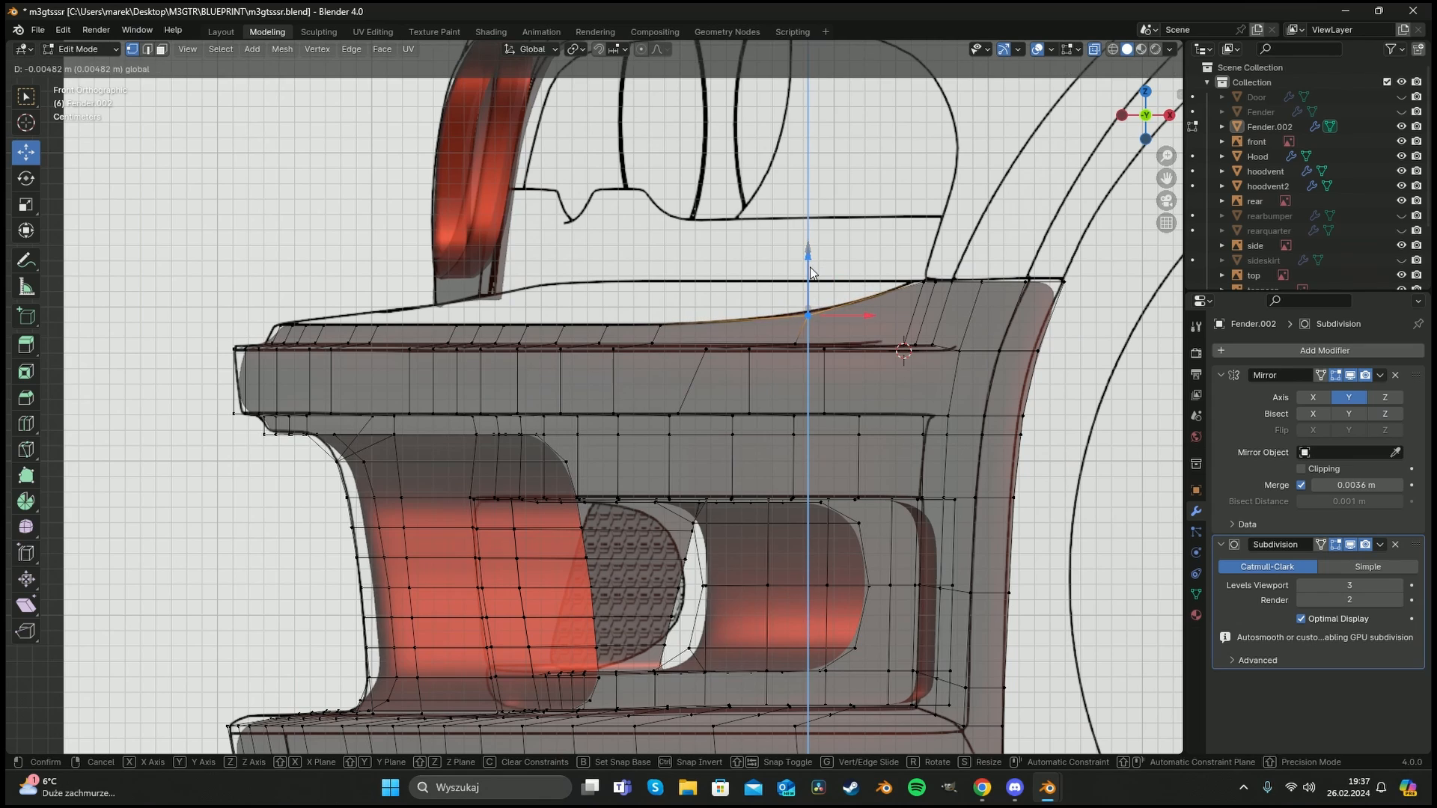
click(811, 271)
Select the upper strip's top edge loop and deselect its vertices beyond the side corner.
alt+click(692, 323)
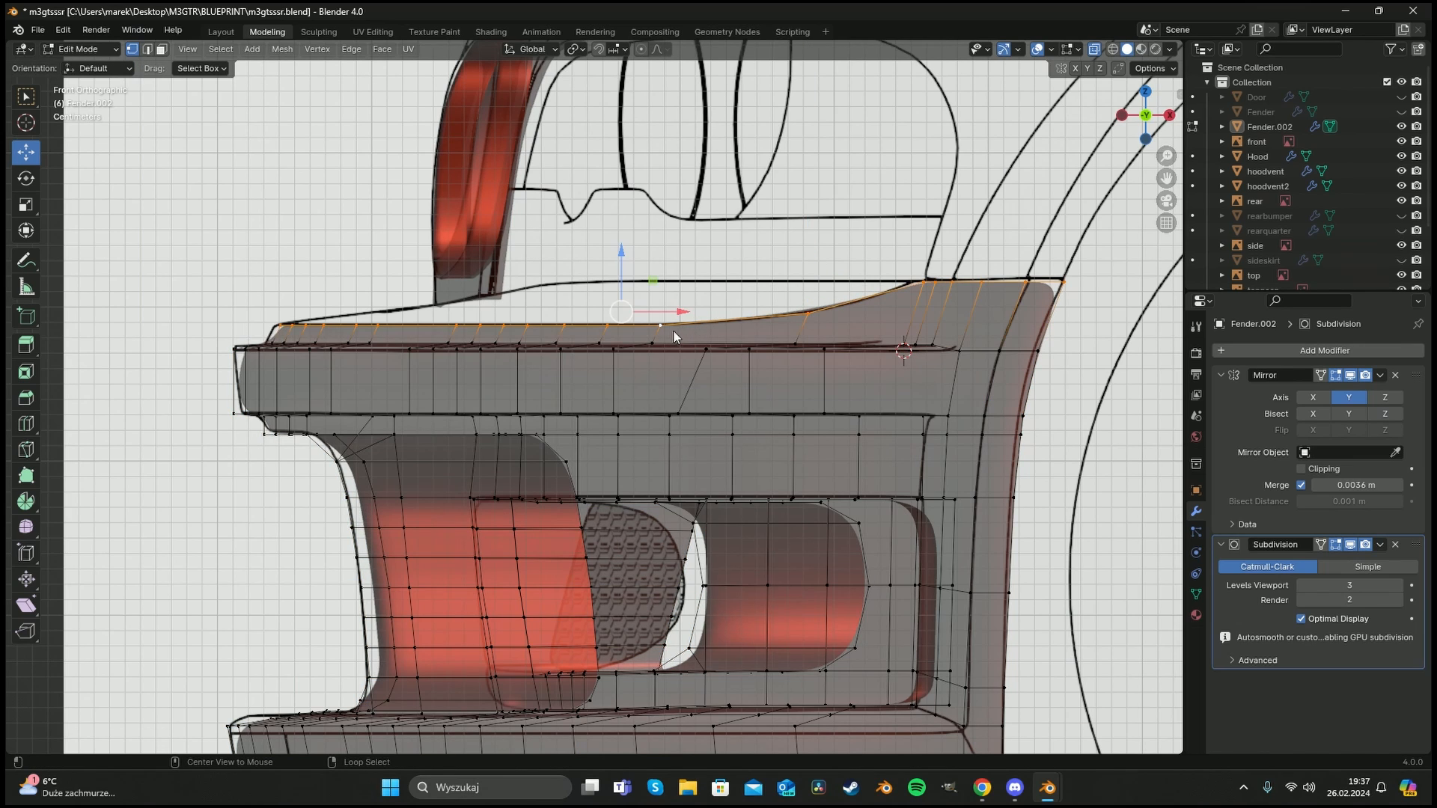
key(c)
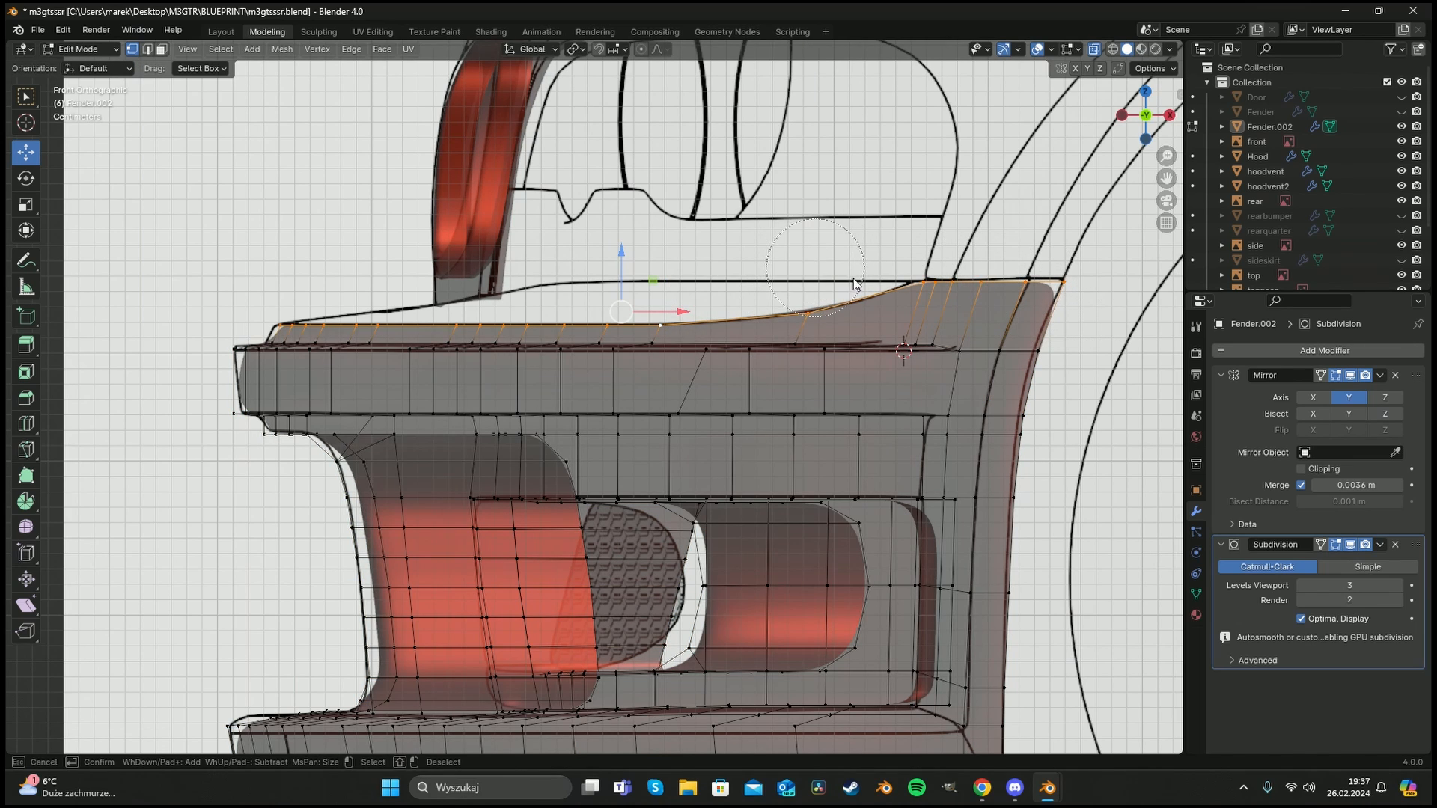
middle_drag(1041, 281, 978, 280)
right_click(977, 280)
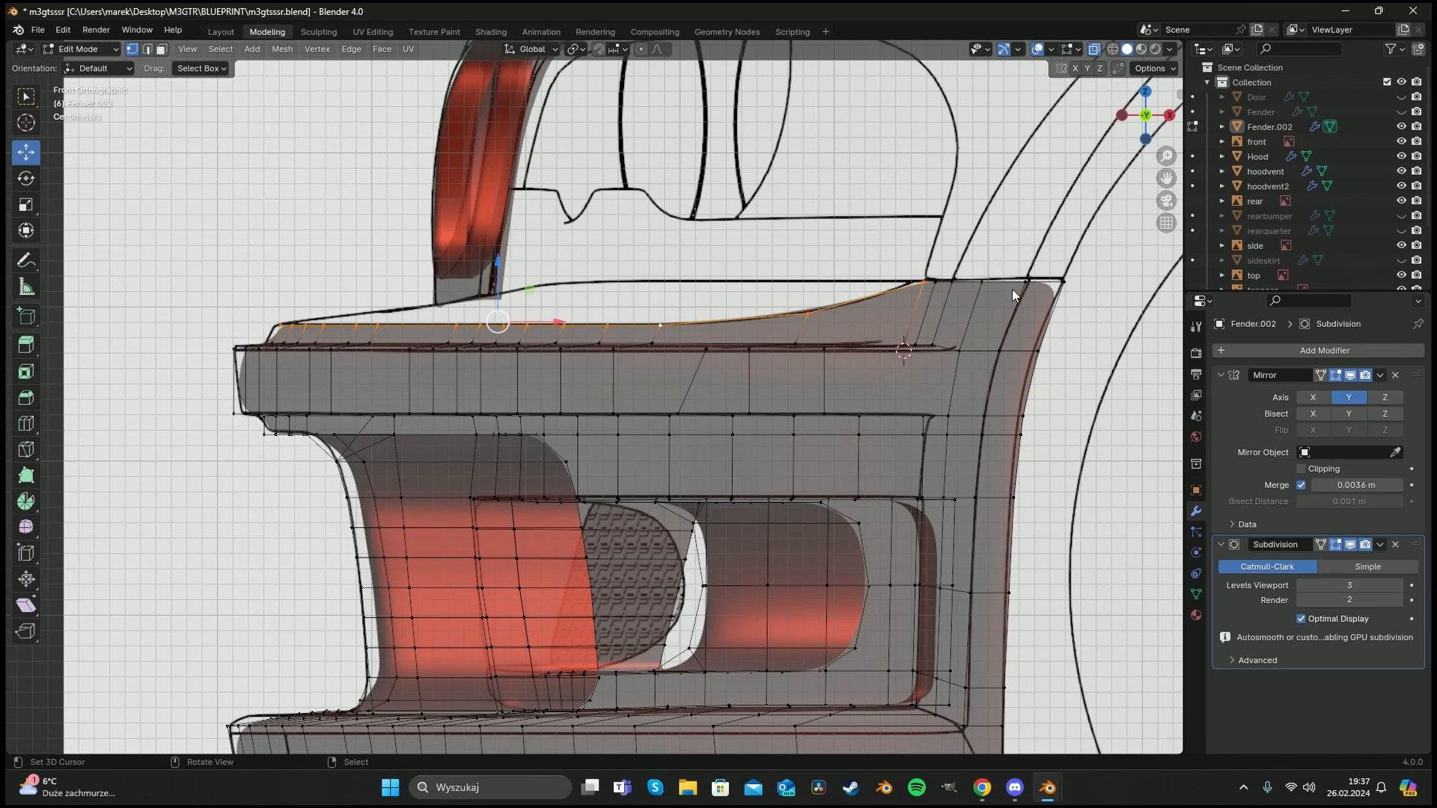
key(KP_7)
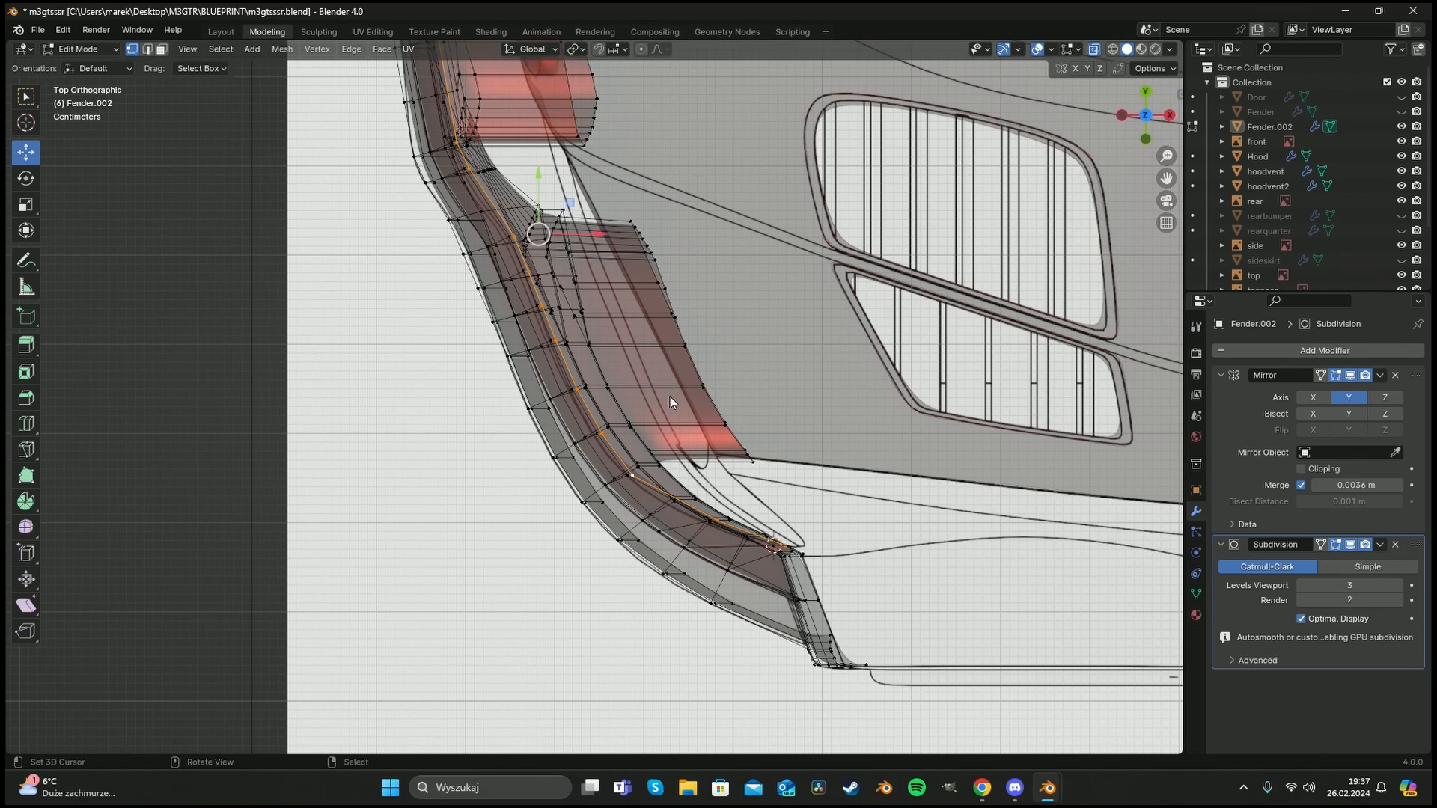
middle_drag(606, 460, 892, 443)
key(c)
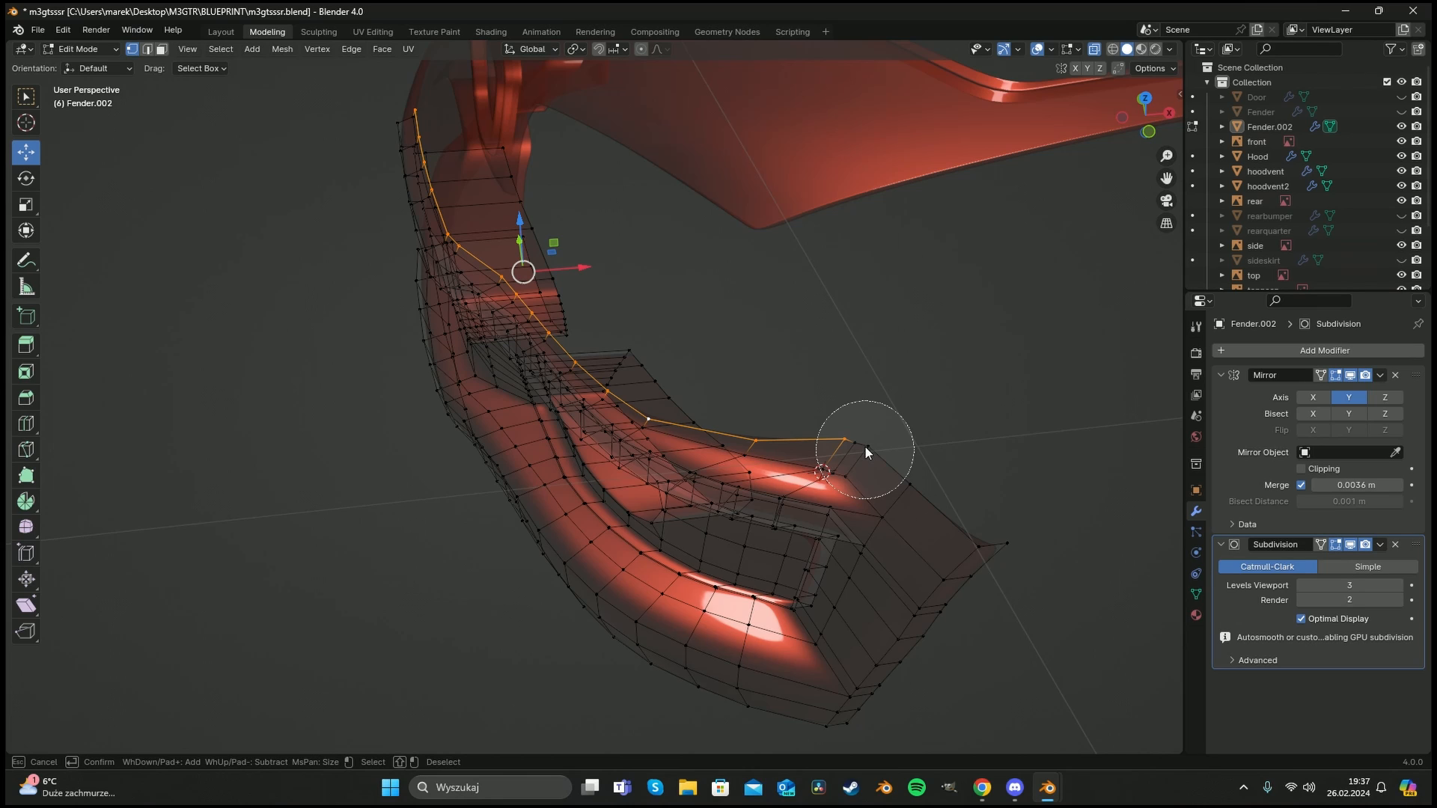
right_click(866, 447)
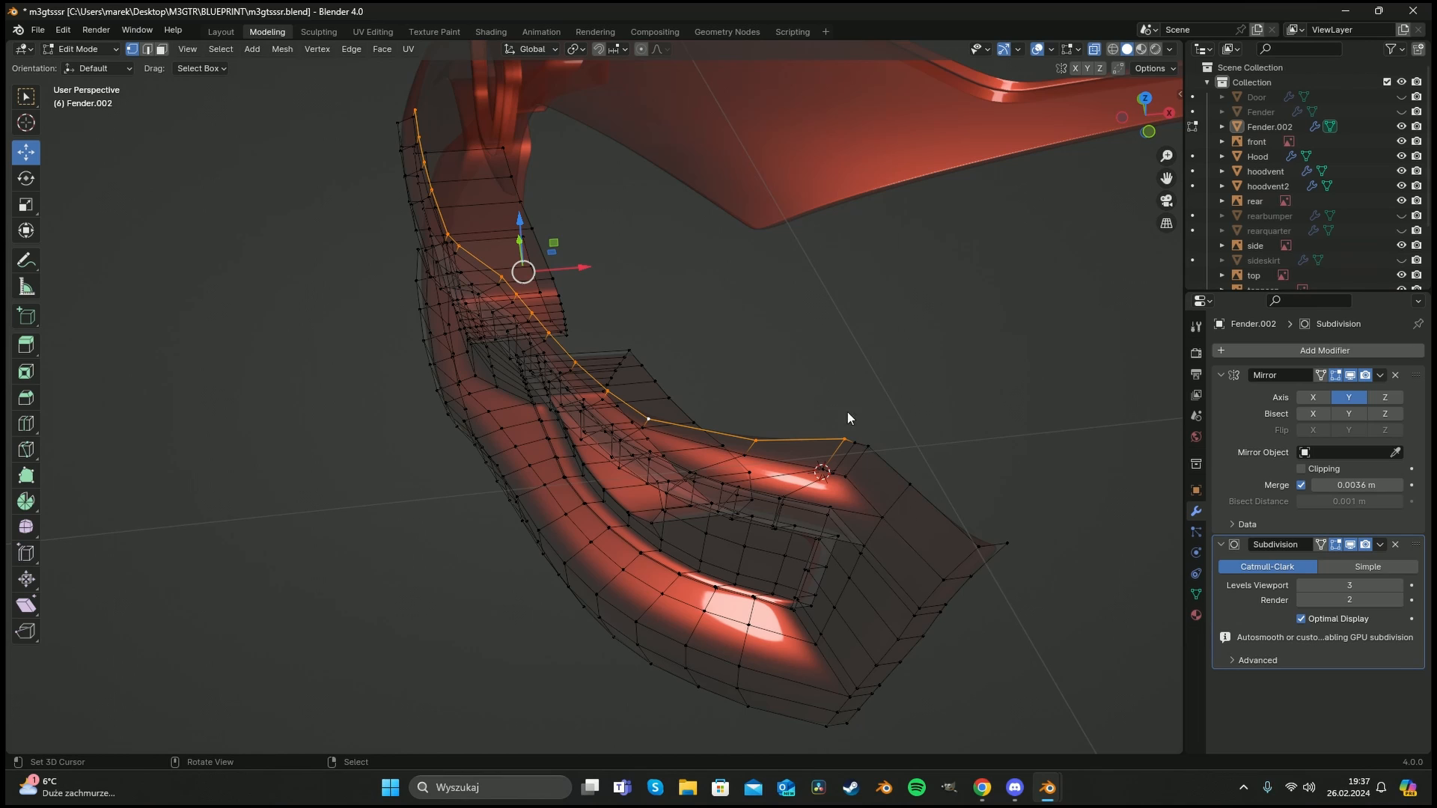
key(c)
middle_click(866, 445)
right_click(867, 445)
Extrude the selected top edge inward along X toward the hood.
key(e)
right_click(583, 260)
mouse_move(580, 256)
mouse_down()
mouse_move(645, 224)
mouse_move(631, 227)
mouse_up()
click(631, 227)
Select the strip's original corner vertex at the outer end and snap the 3D cursor to it.
key(c)
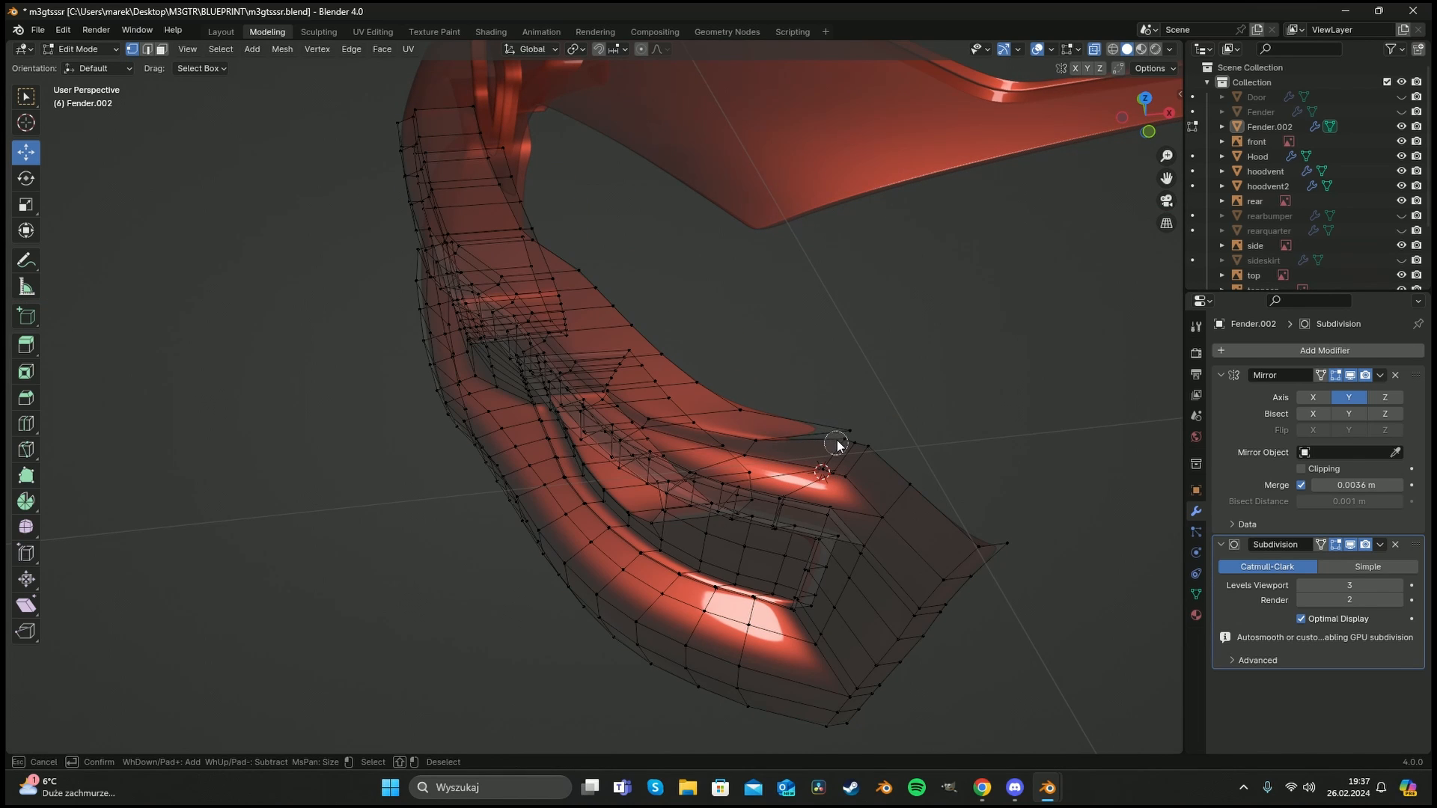
click(836, 440)
right_click(838, 443)
key(shift+s)
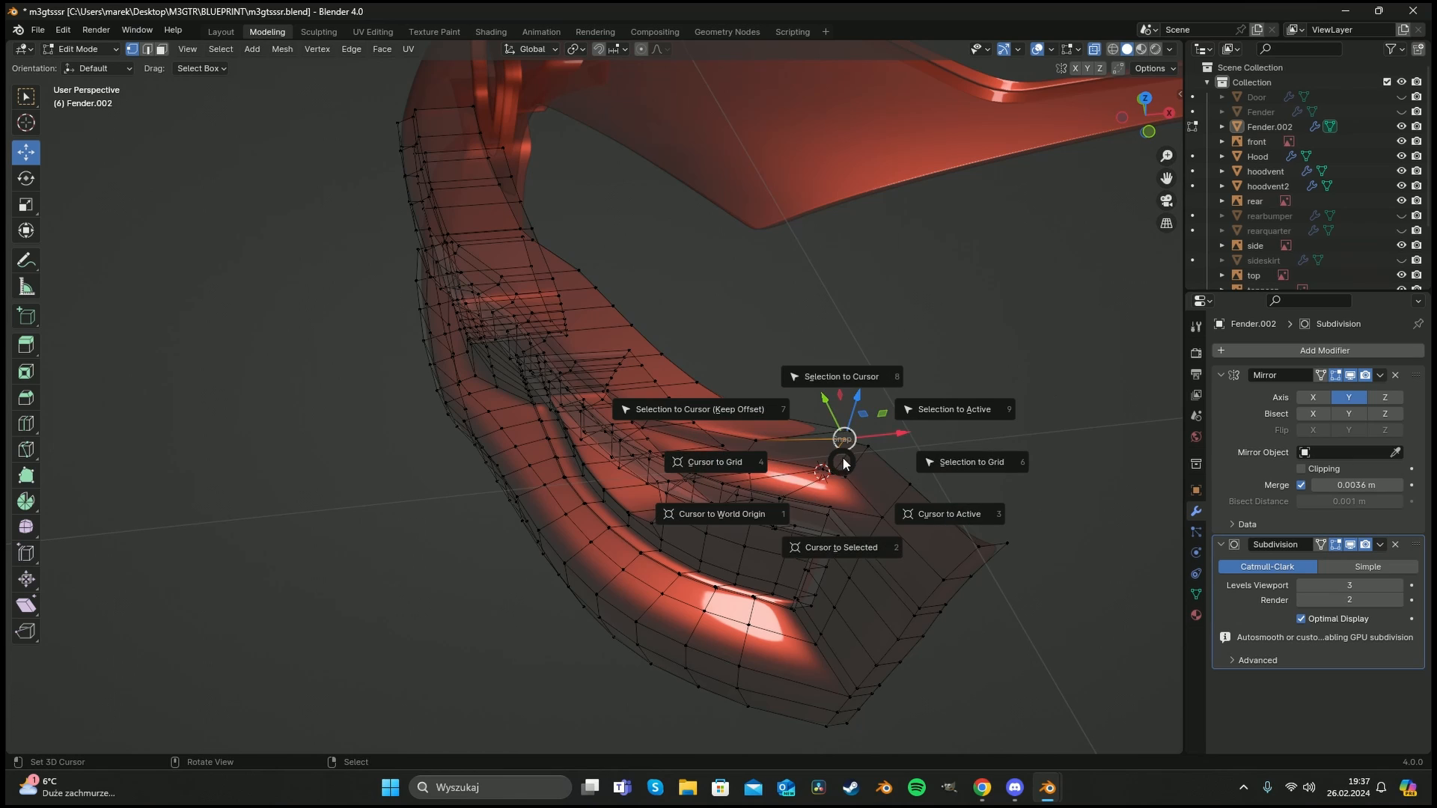
click(868, 540)
Merge the extruded edge's outer end vertex with the strip's corner vertex and clear the selection.
key(c)
click(850, 426)
right_click(853, 432)
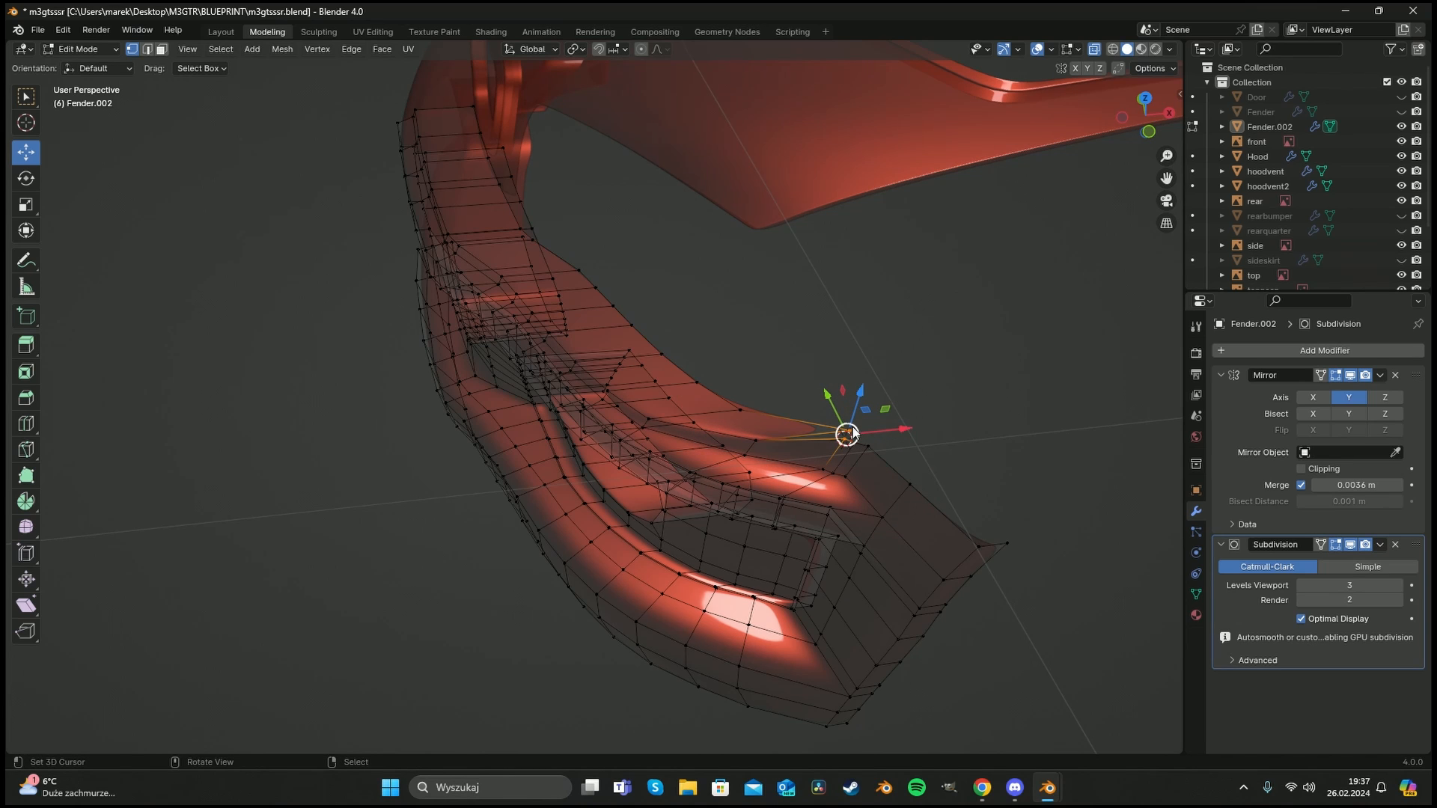
key(m)
click(853, 428)
key(a)
key(a)
key(ctrl+r)
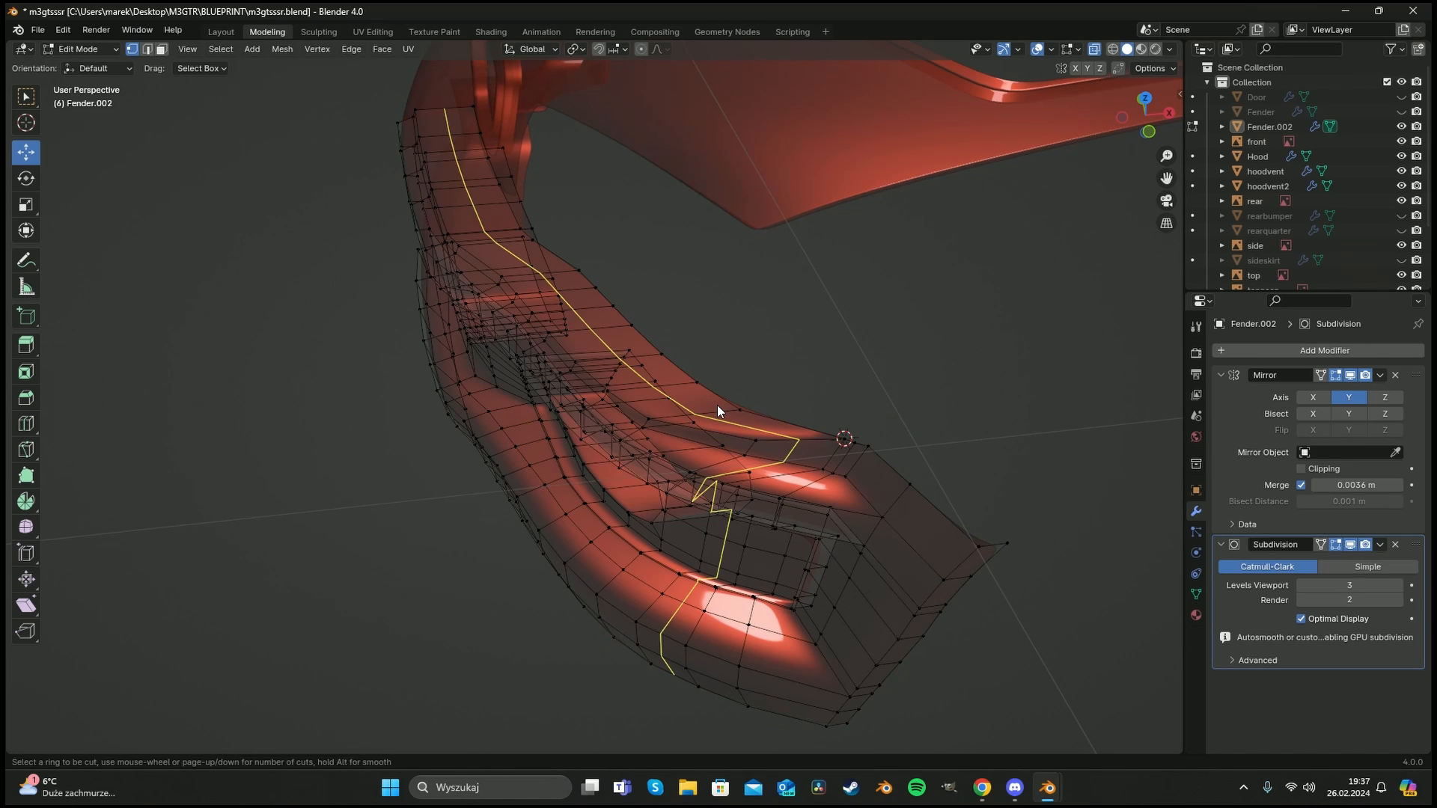
click(719, 408)
click(811, 430)
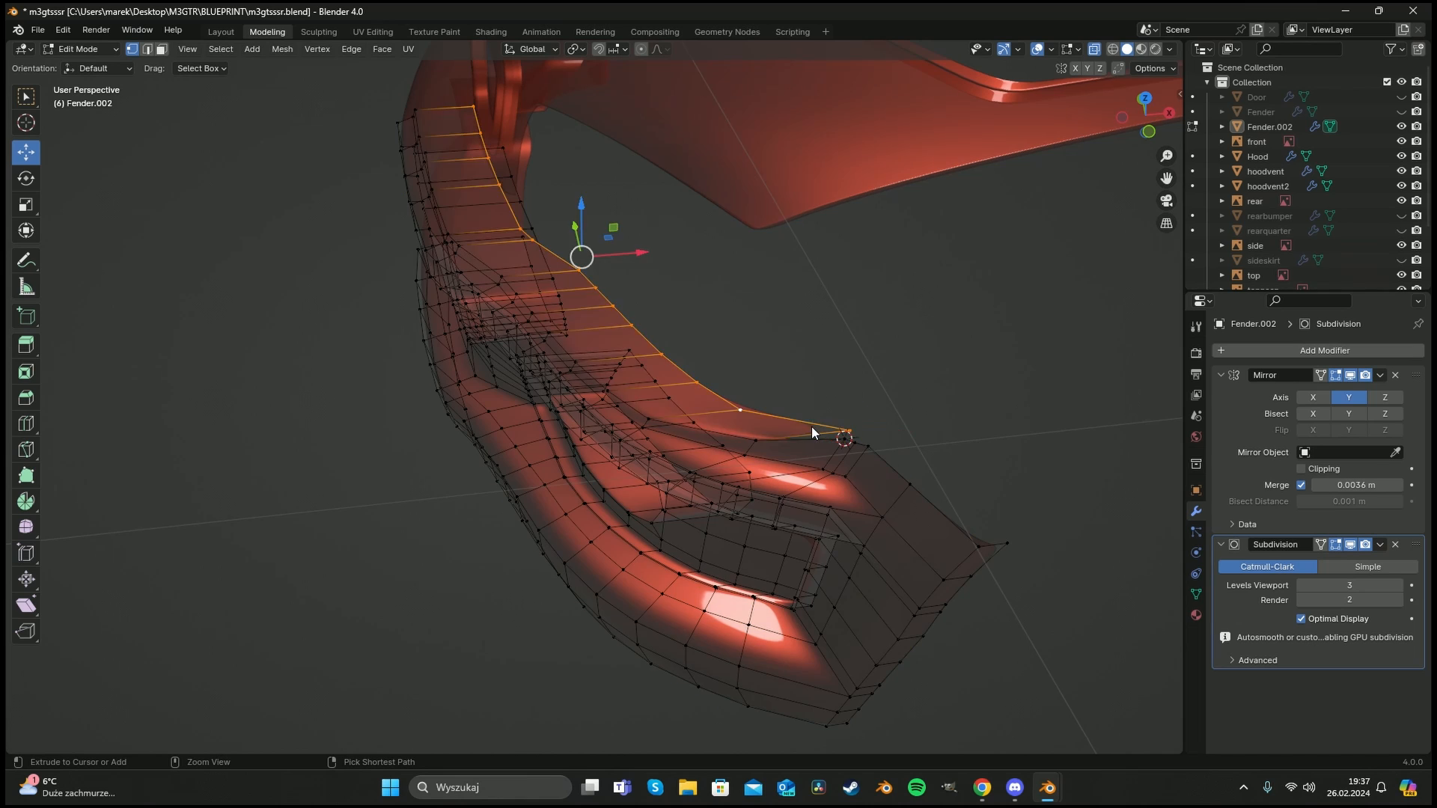
Select the strip's original top edge again and extrude it inward along X.
alt+click(794, 431)
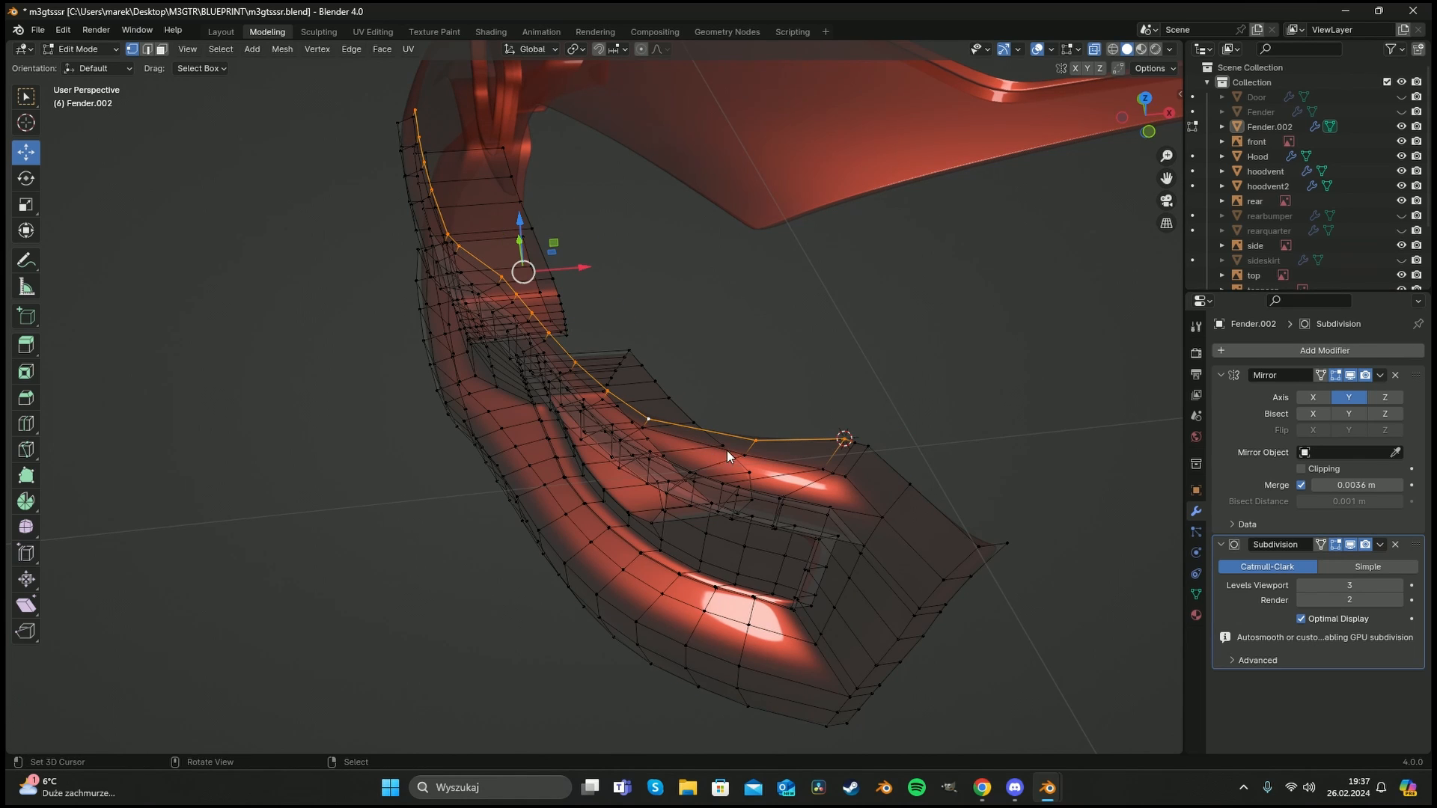
middle_drag(726, 450, 623, 274)
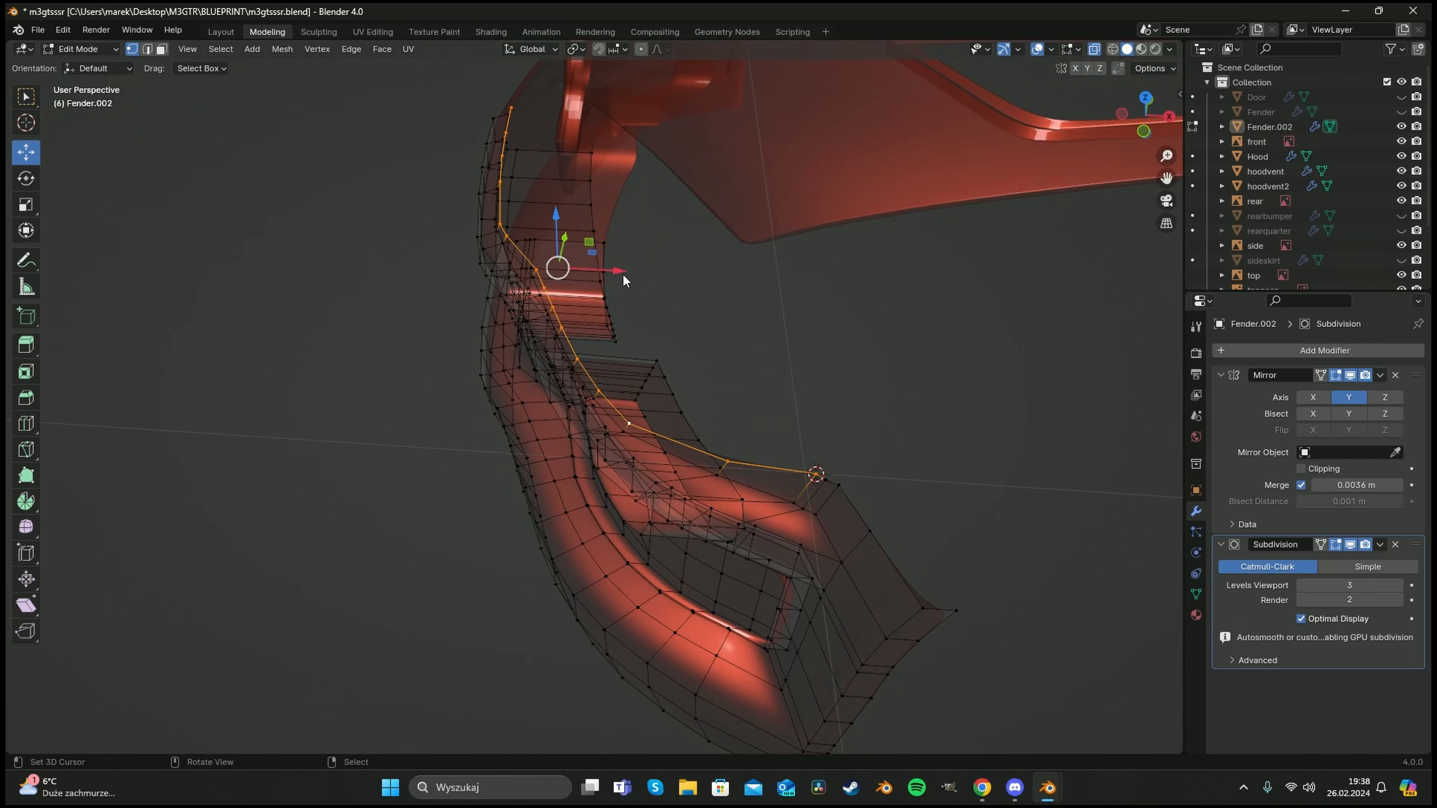
key(e)
key(x)
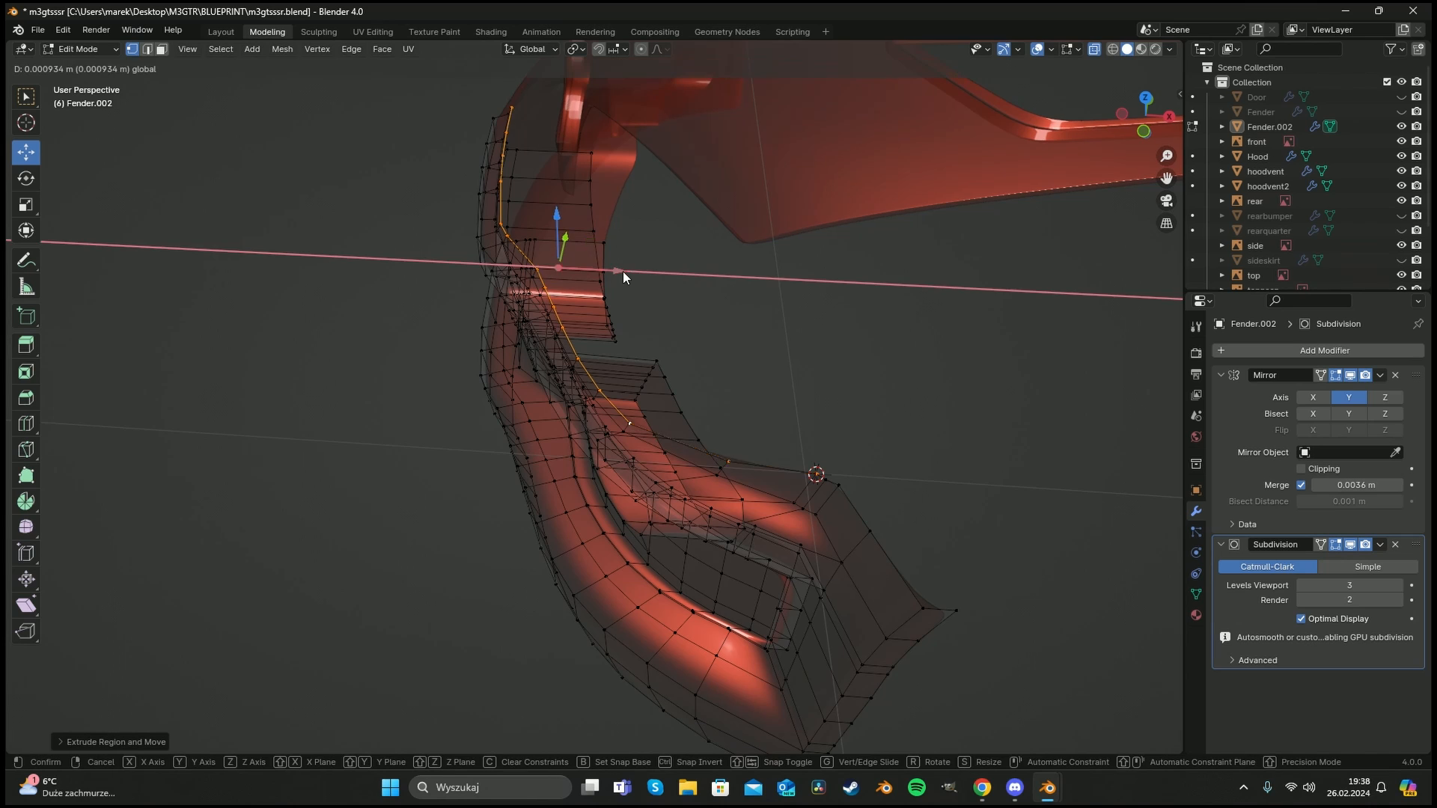
drag(681, 276, 681, 277)
Raise the extruded edge along Z to the upper blueprint line in front view and shift it further back along X.
key(KP_1)
scroll(723, 366, up, 4)
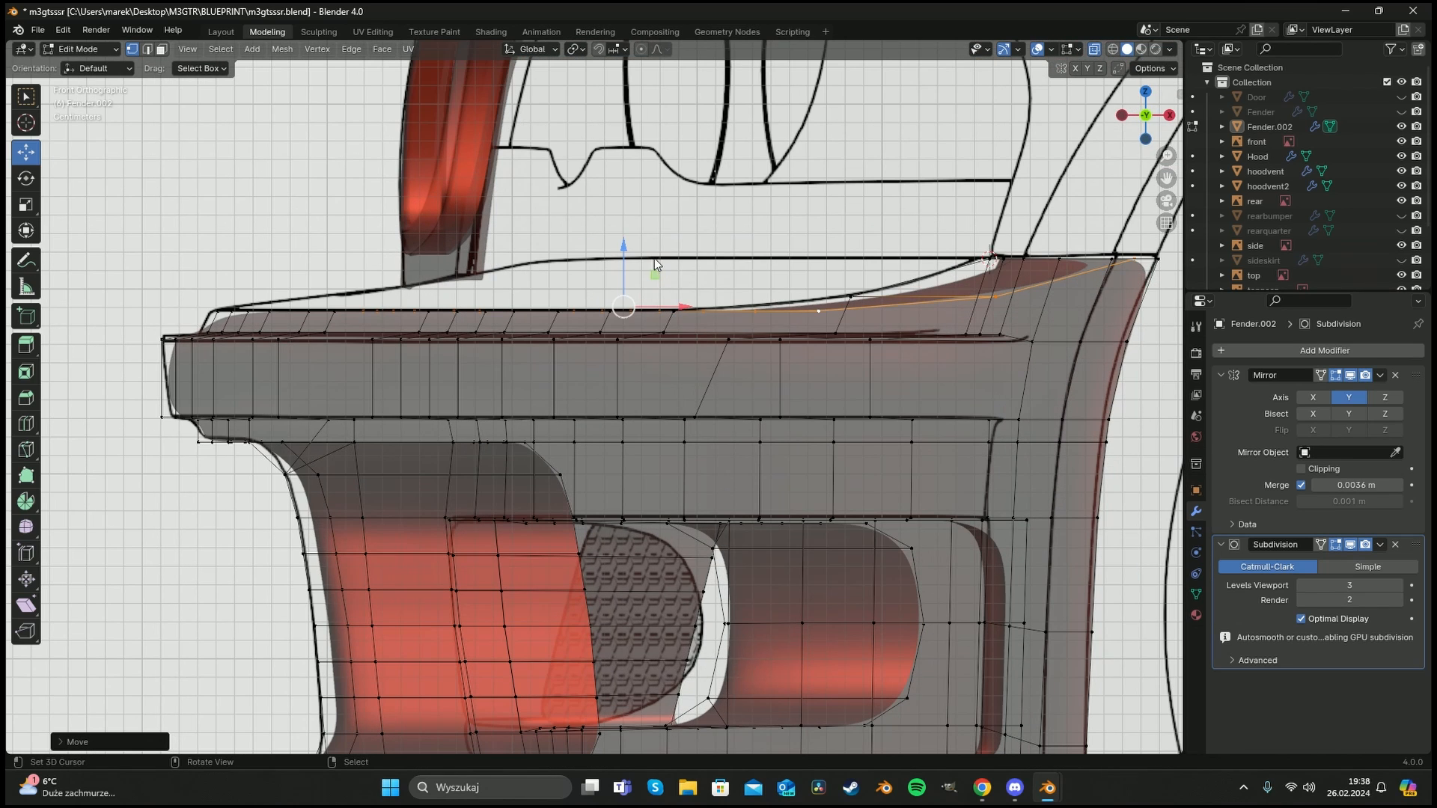
drag(623, 223, 622, 169)
drag(683, 254, 854, 260)
scroll(853, 260, down, 3)
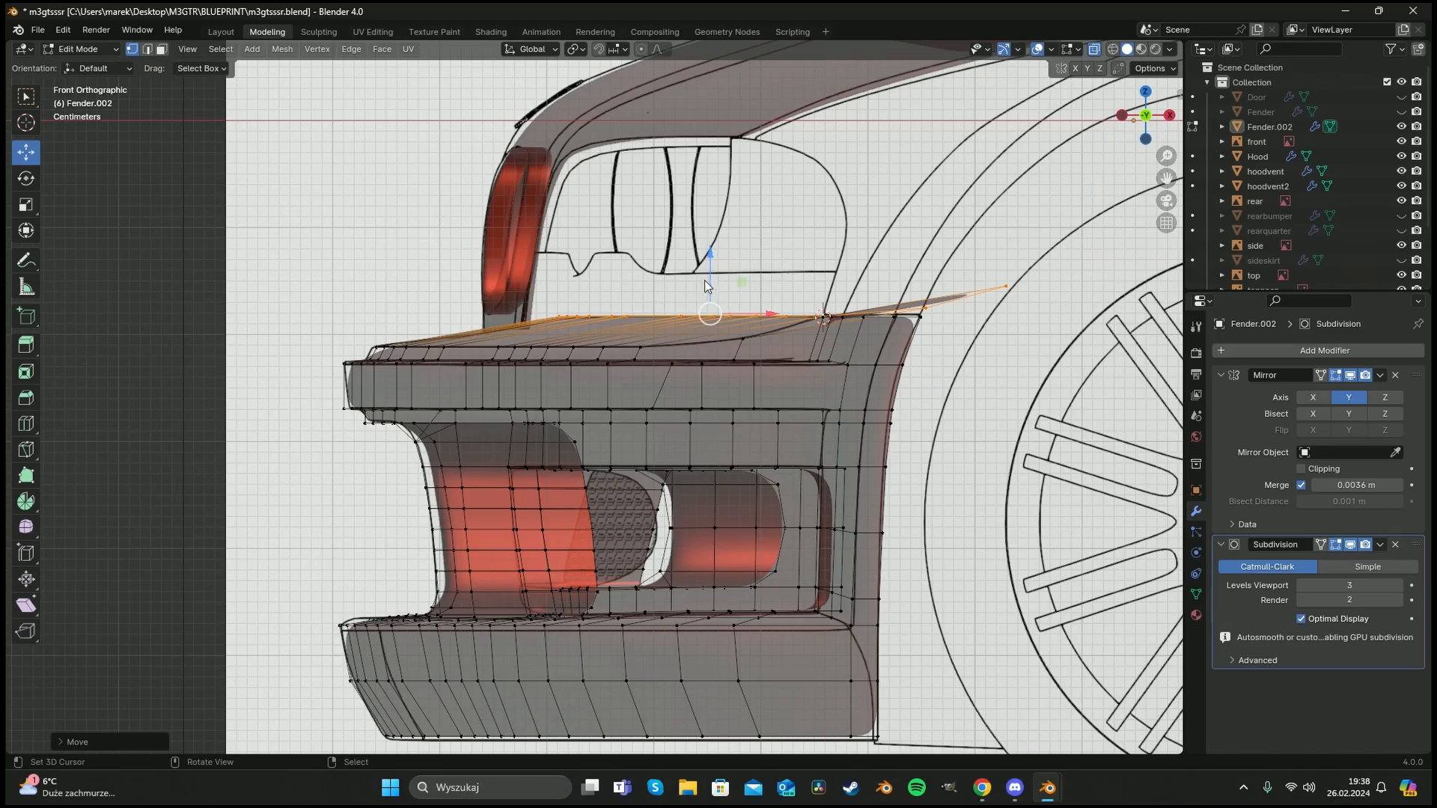
scroll(791, 329, down, 4)
middle_drag(704, 281, 837, 347)
scroll(836, 347, up, 4)
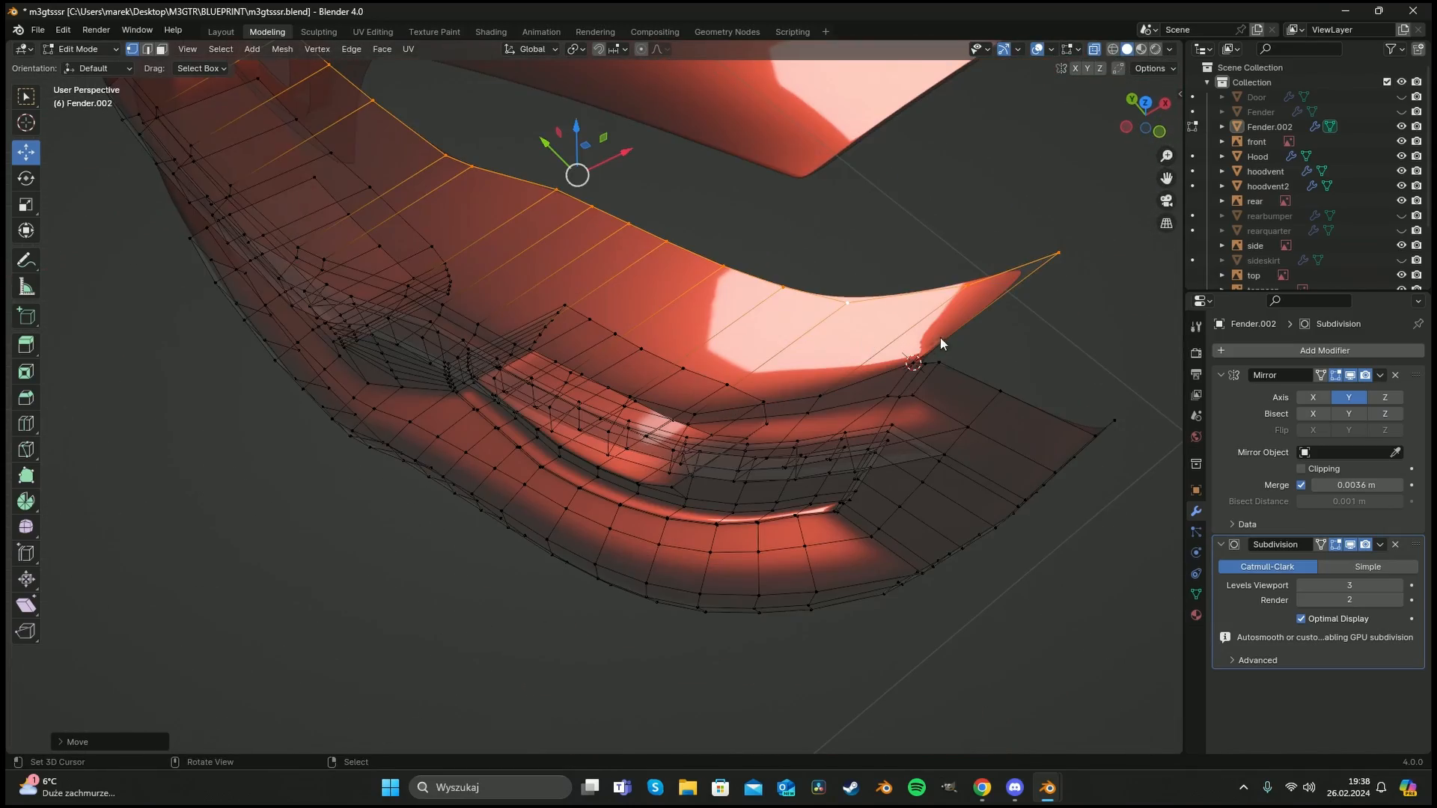
Vertex-slide the outermost free vertex of the extruded edge forward onto the headlight outline in top view.
key(KP_3)
key(KP_1)
key(KP_7)
shift+middle_drag(762, 421, 687, 336)
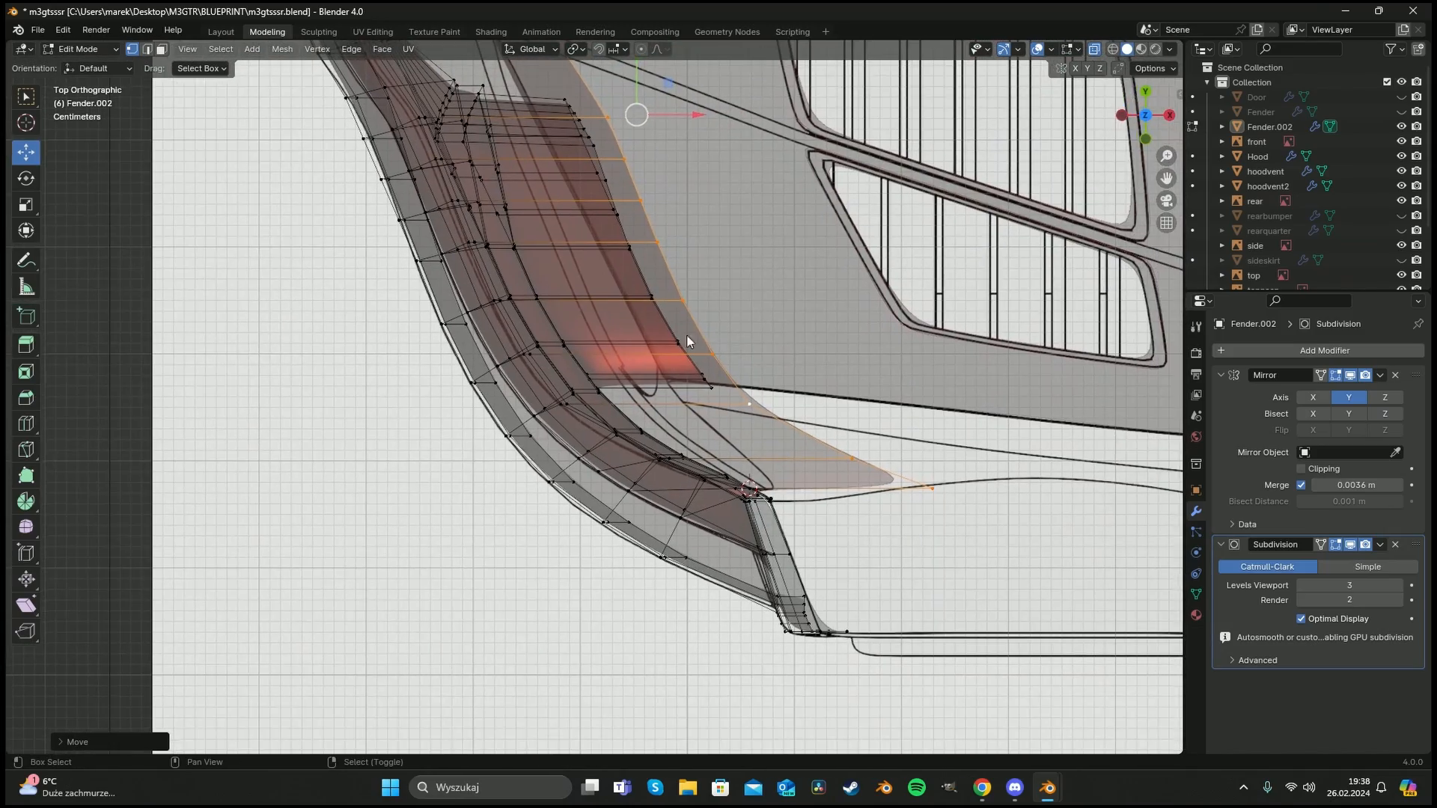
scroll(587, 192, down, 3)
scroll(729, 422, down, 4)
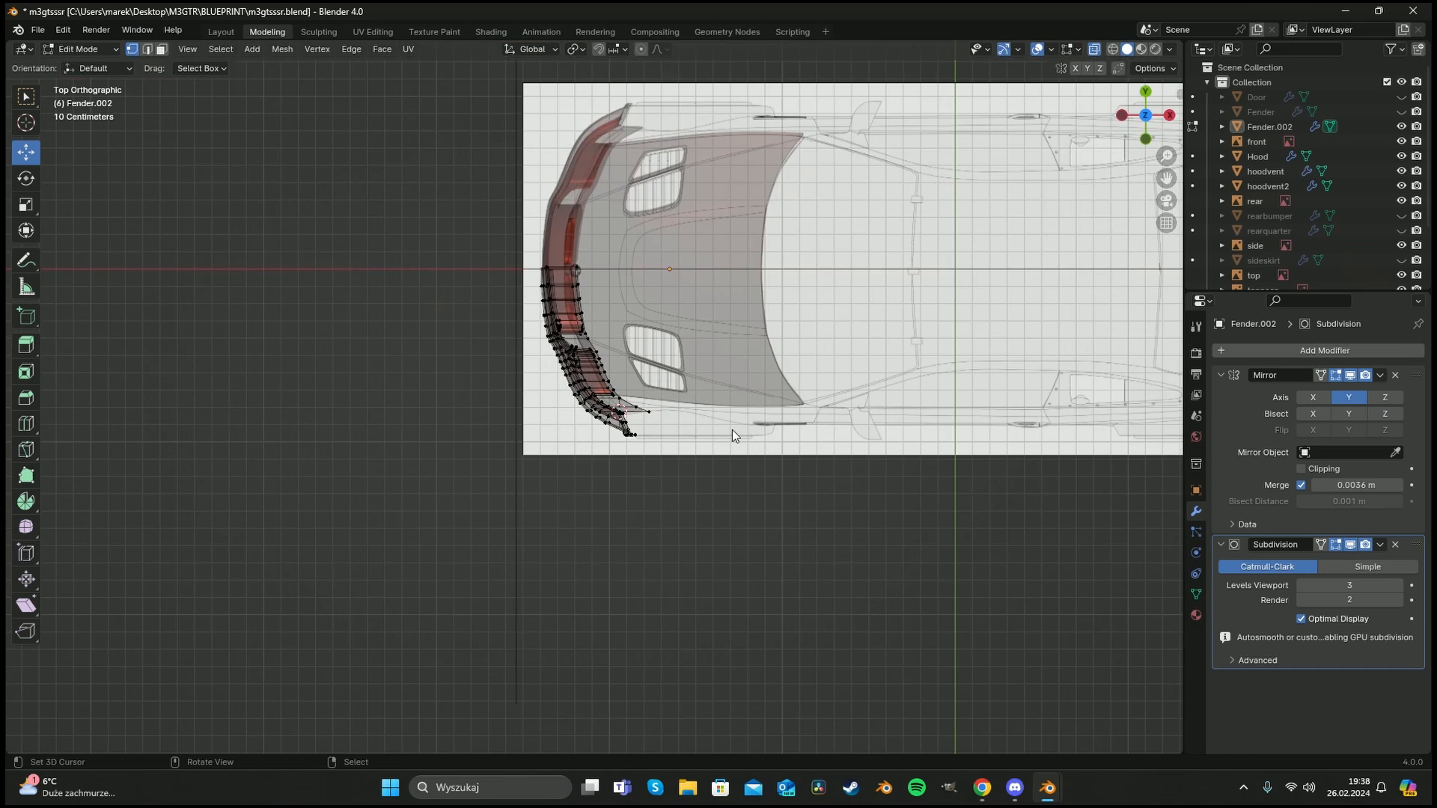
scroll(731, 433, up, 6)
key(shift+v)
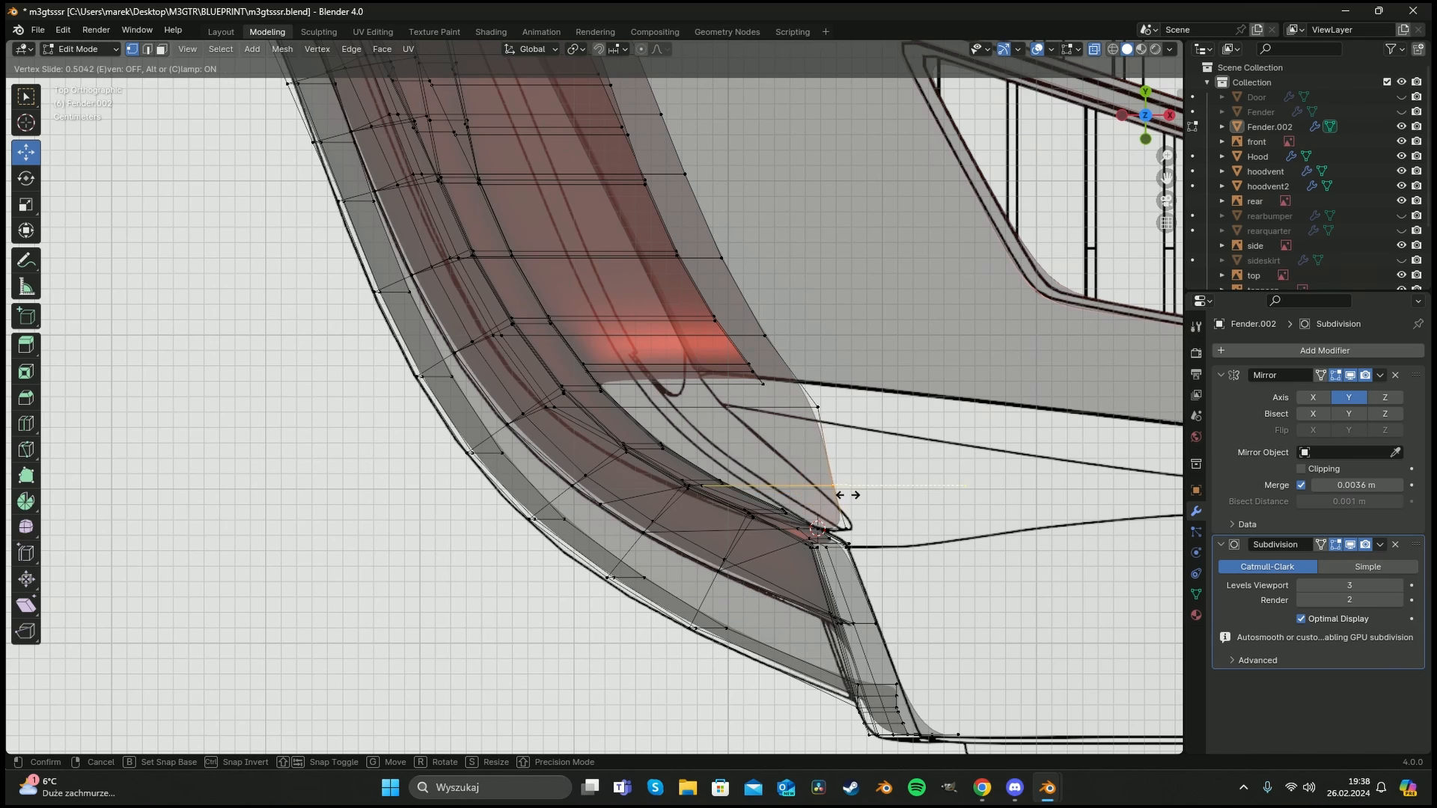
click(829, 526)
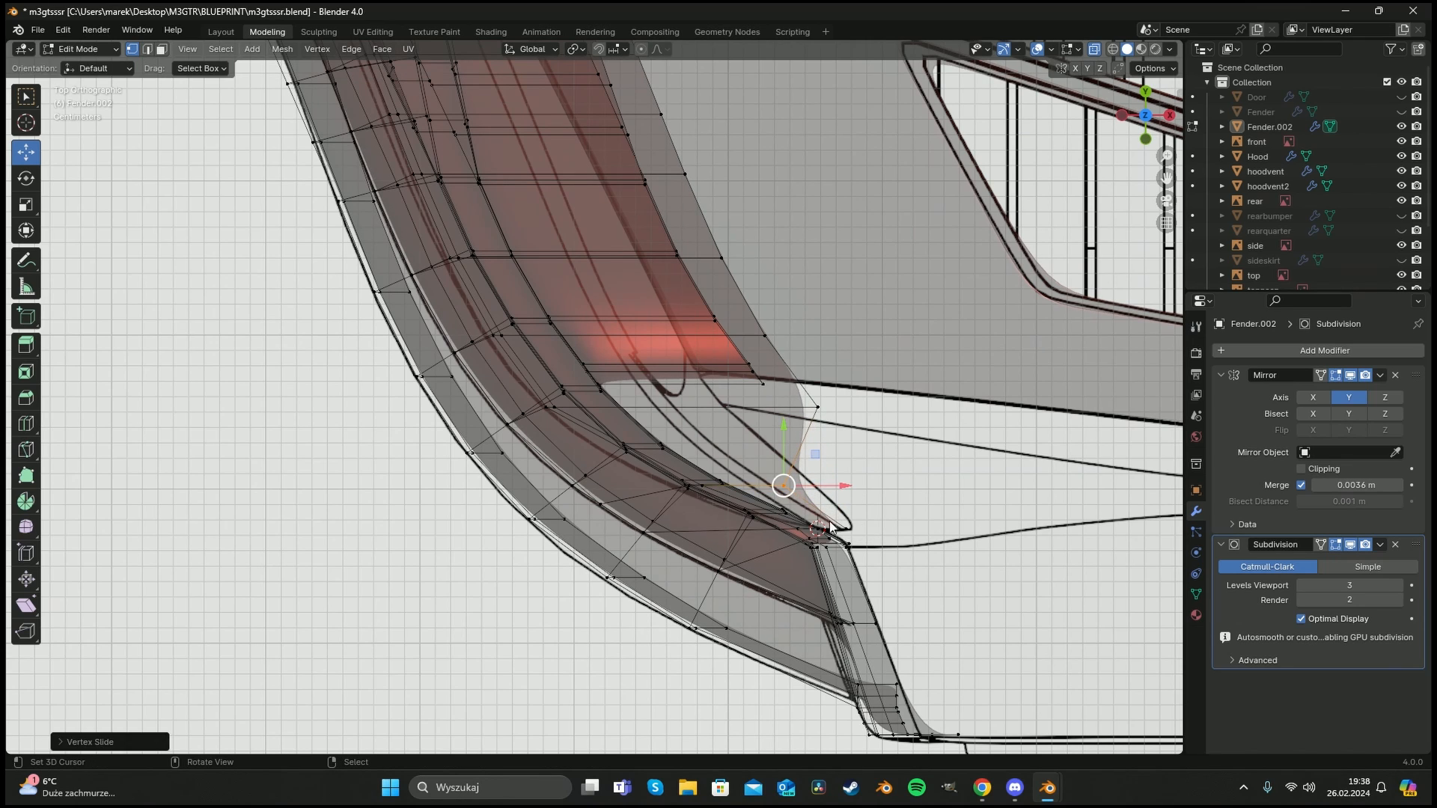
Vertex-slide the neighbouring inner-edge vertex forward onto the blueprint line beside the headlight.
key(a)
click(828, 416)
key(g)
key(g)
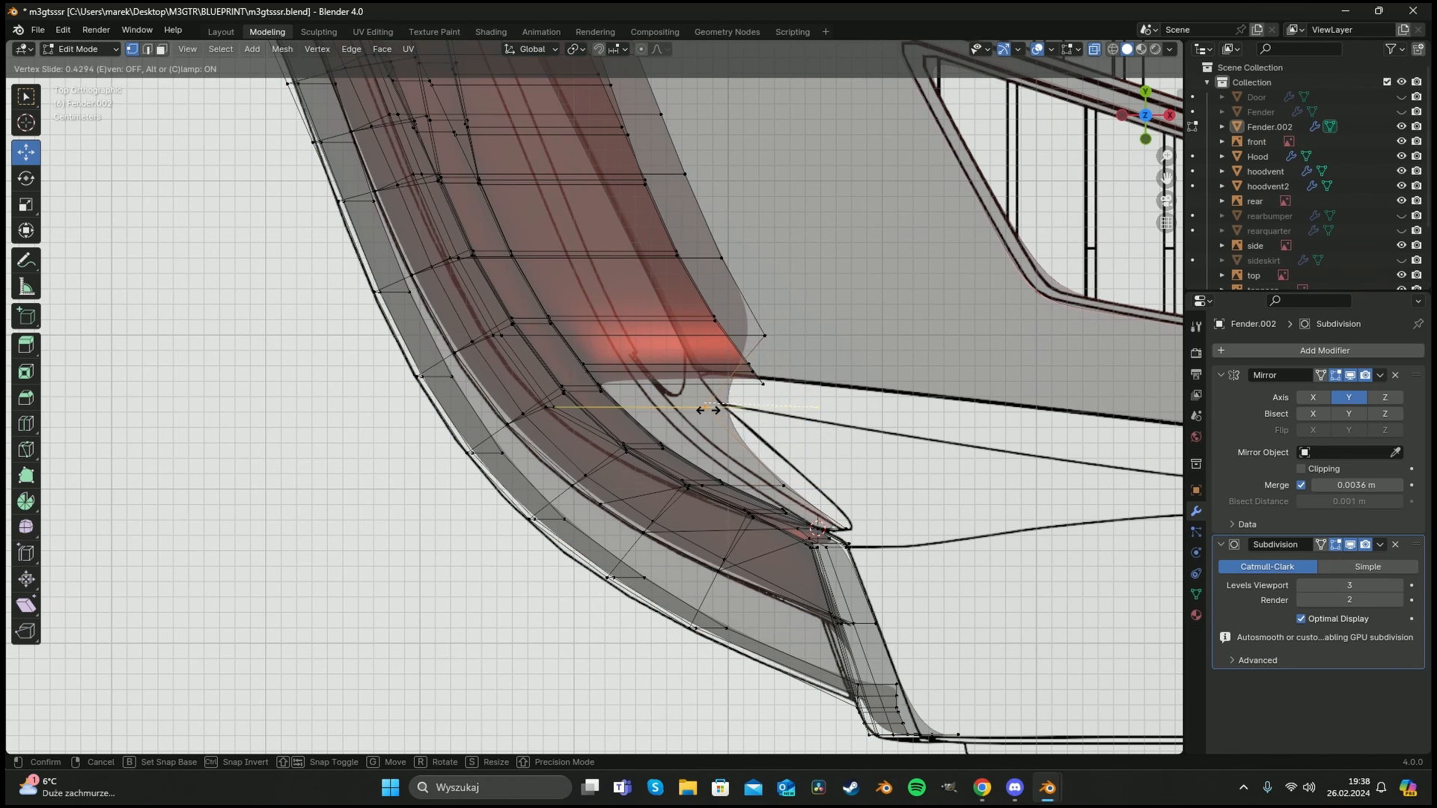
click(705, 408)
Select the next run of inner-edge vertices along the headlight and edge-slide them forward toward the blueprint curve.
key(a)
key(a)
key(c)
drag(766, 334, 723, 231)
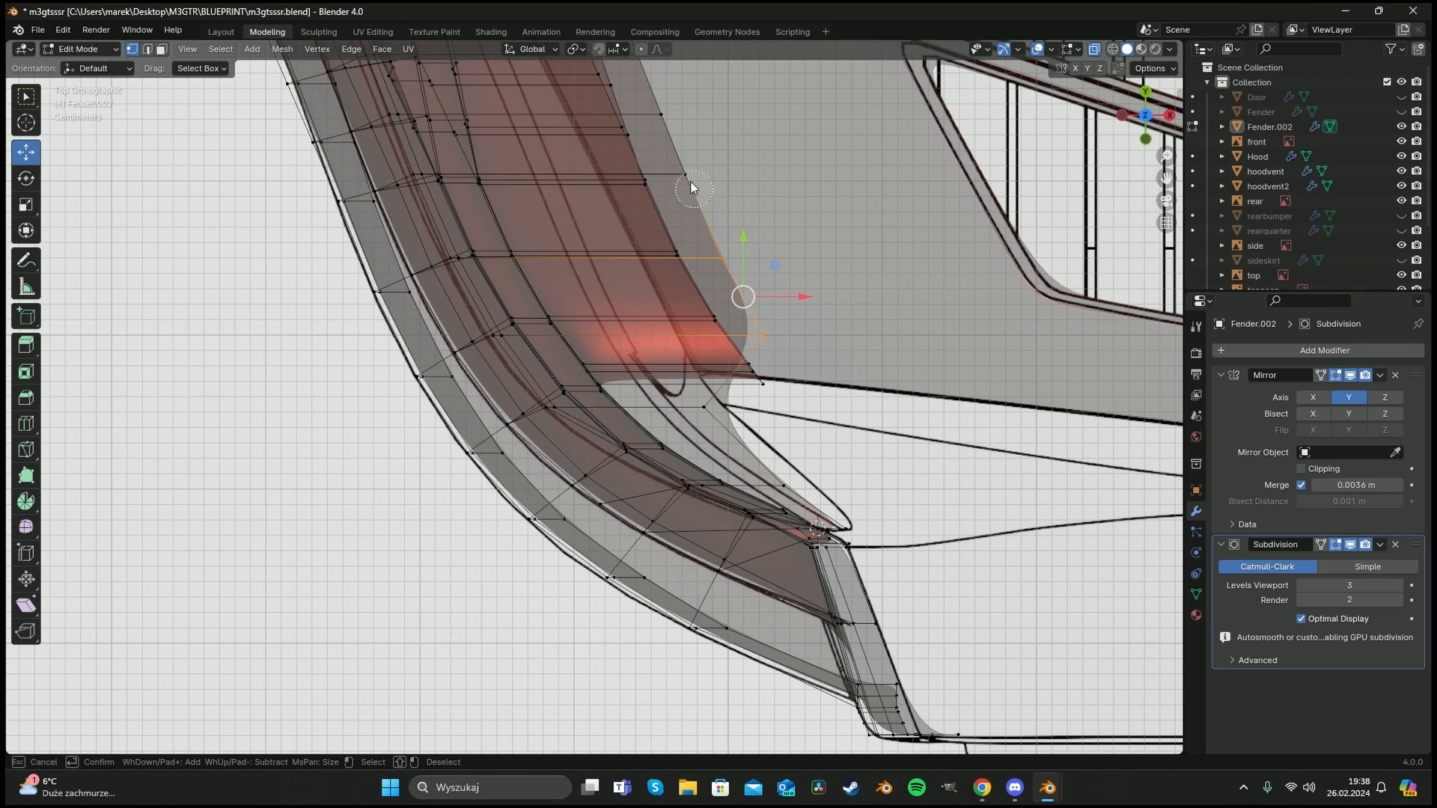
drag(692, 184, 653, 96)
key(Escape)
shift+middle_drag(735, 218, 833, 325)
key(g)
key(g)
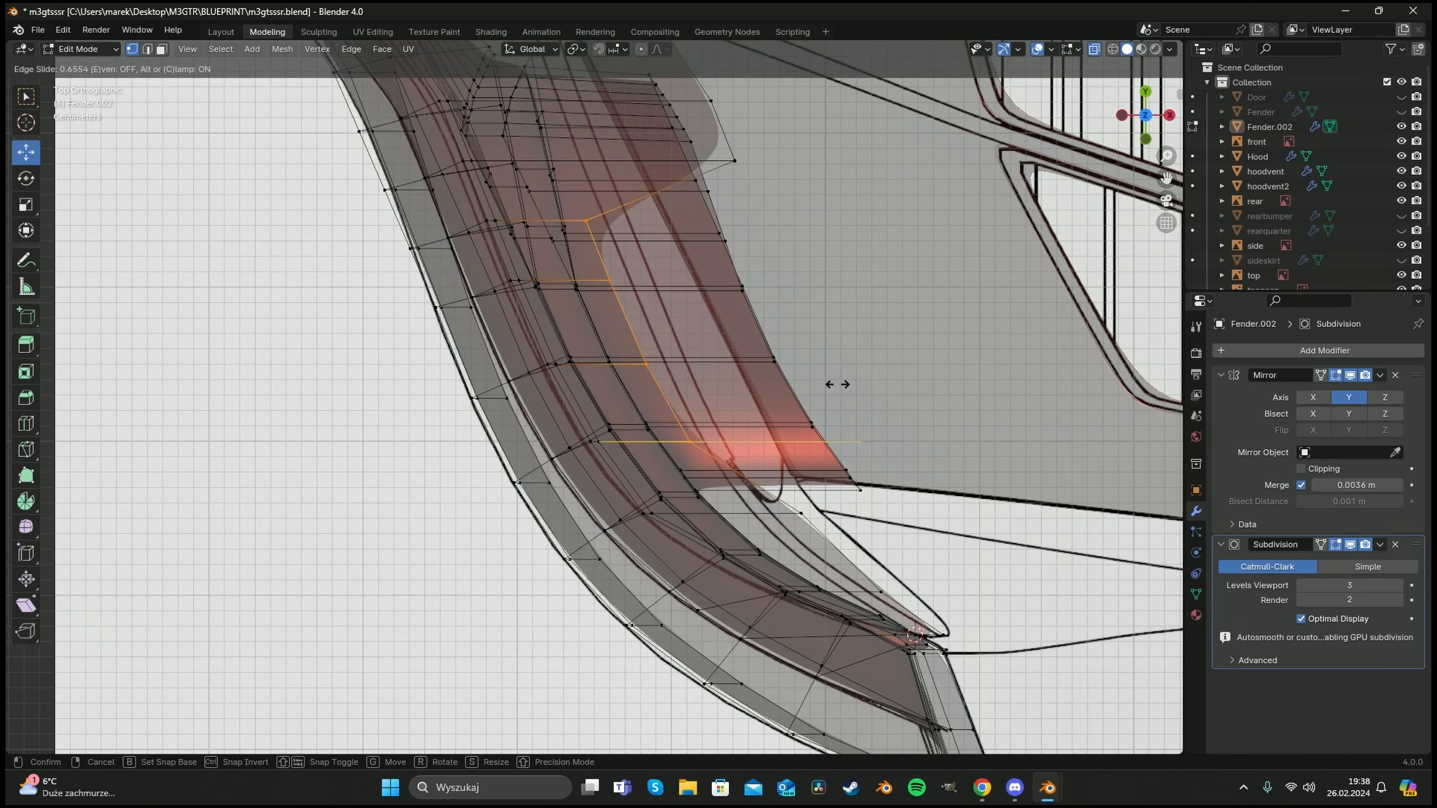
click(859, 378)
Select the following inner-edge vertices near the headlight's inner end and edge-slide them forward into line.
shift+middle_drag(738, 193, 856, 407)
key(a)
key(a)
key(c)
click(854, 362)
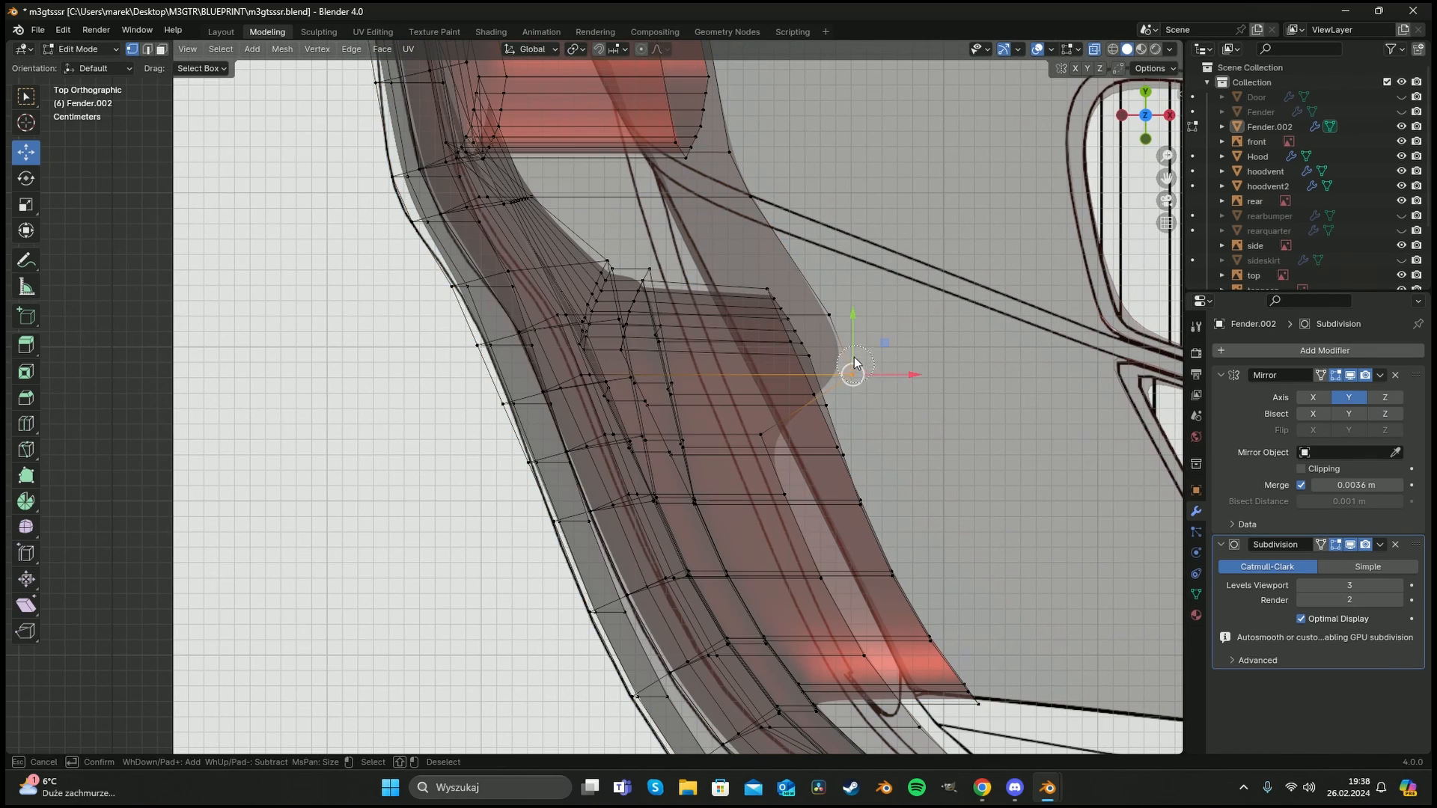
key(Escape)
key(g)
key(g)
click(762, 348)
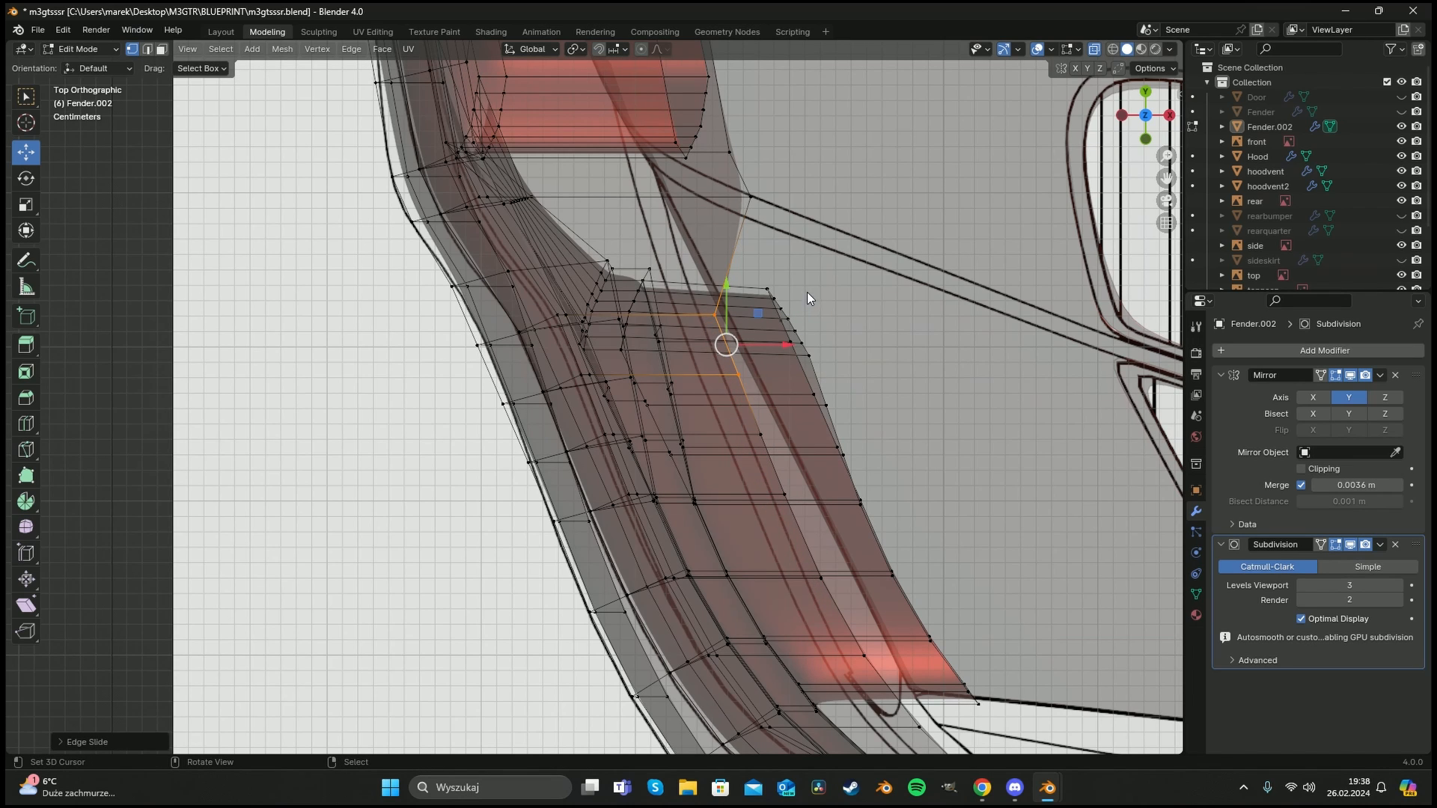
Edge-slide the inner-edge vertices at the hood's front corner forward to follow the blueprint outline.
shift+middle_drag(783, 271, 820, 416)
key(a)
key(a)
key(c)
click(806, 330)
key(Escape)
key(g)
key(g)
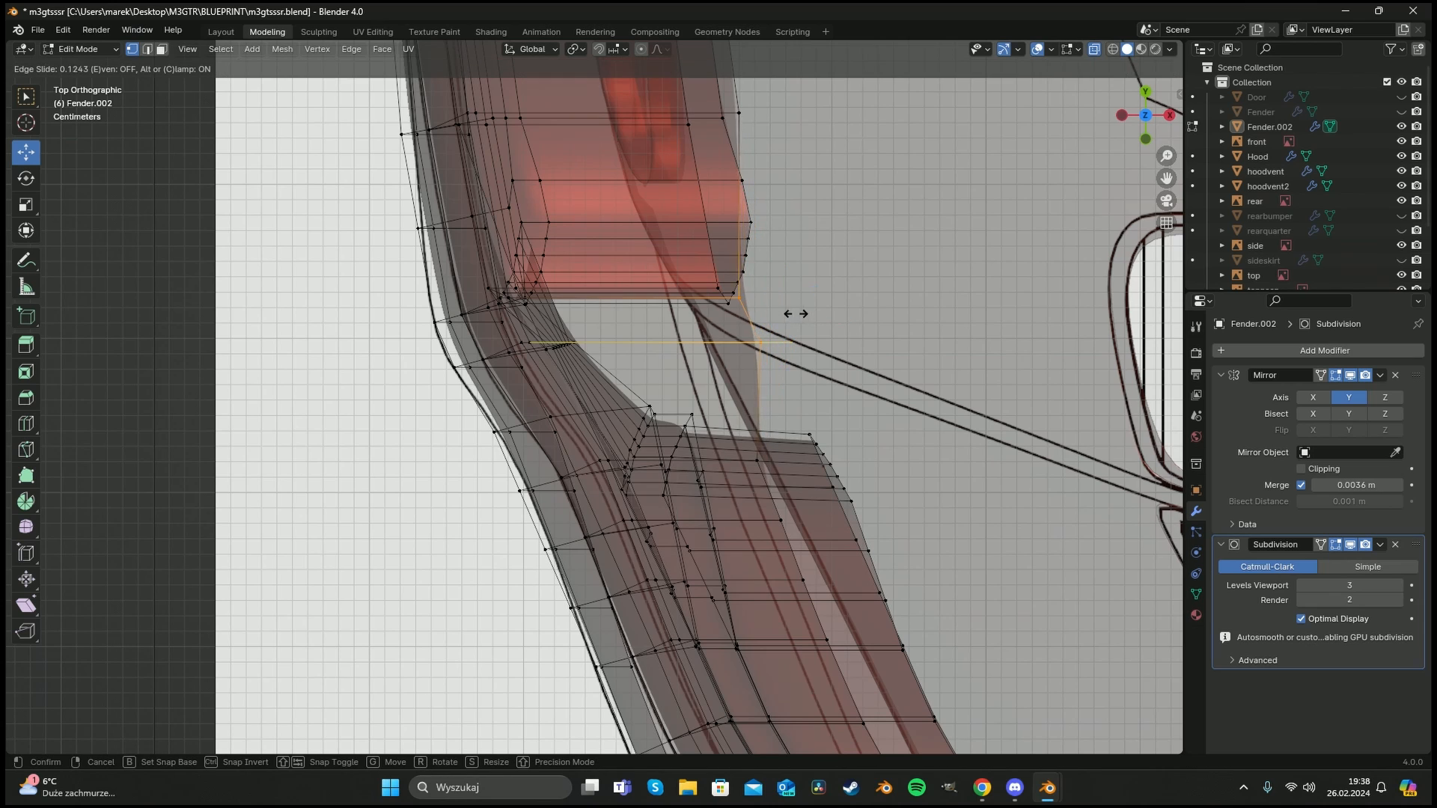
click(771, 231)
Select the remaining inner-edge vertices up to the car's centre line and edge-slide them forward beneath the kidney grille.
shift+middle_drag(771, 231, 794, 344)
key(a)
key(a)
key(c)
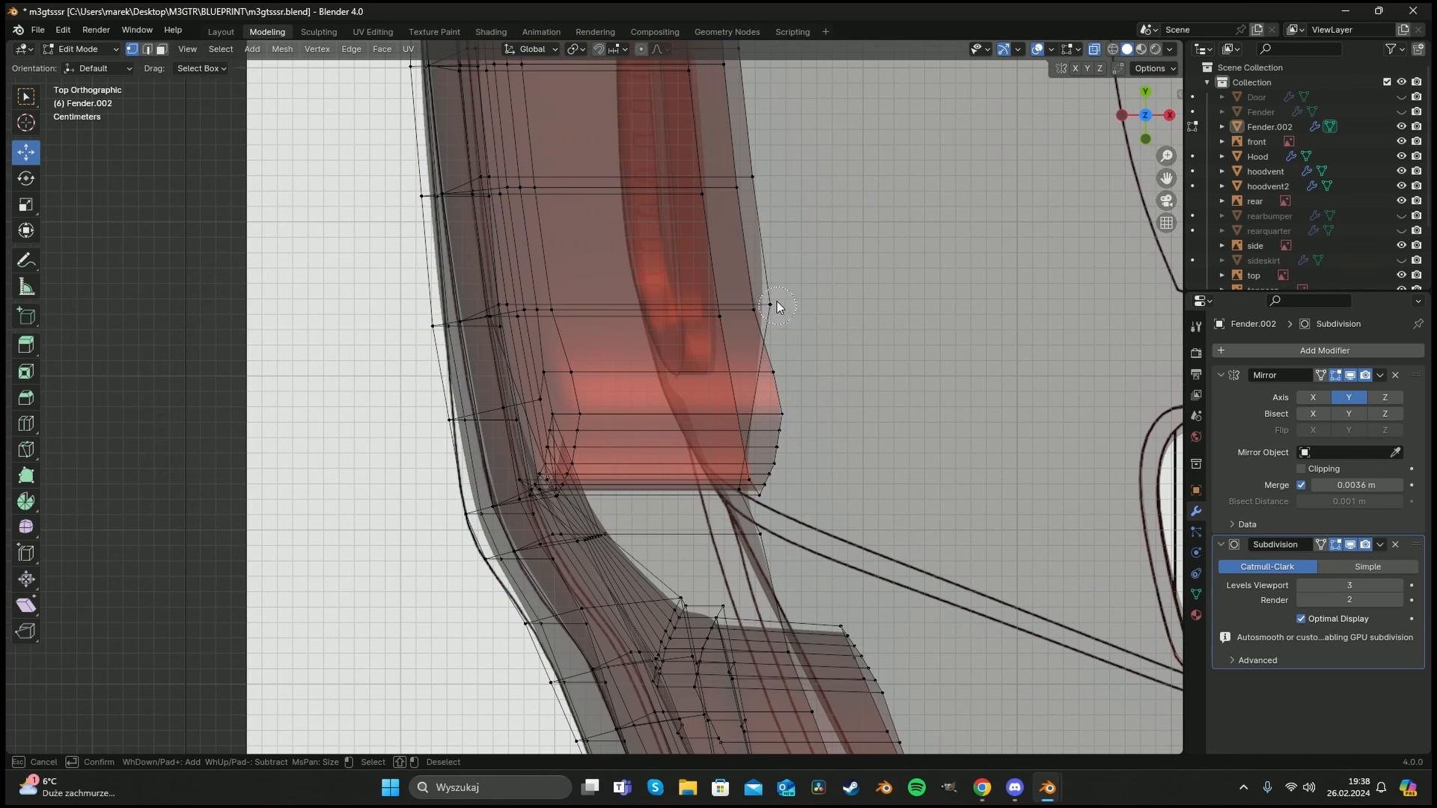
drag(777, 302, 762, 174)
key(Escape)
shift+middle_drag(765, 154, 787, 456)
key(c)
drag(768, 350, 741, 201)
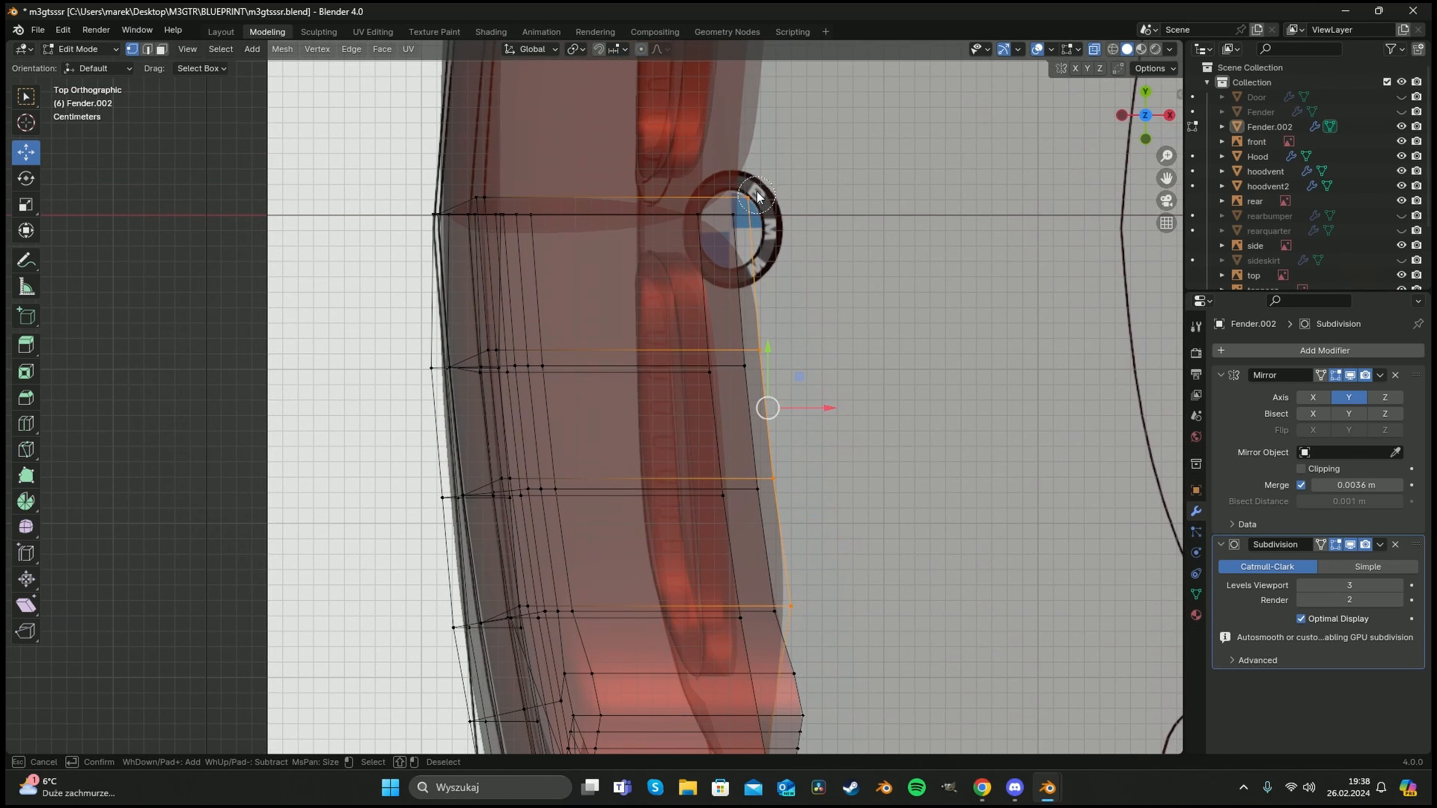
key(Escape)
key(g)
key(g)
click(762, 398)
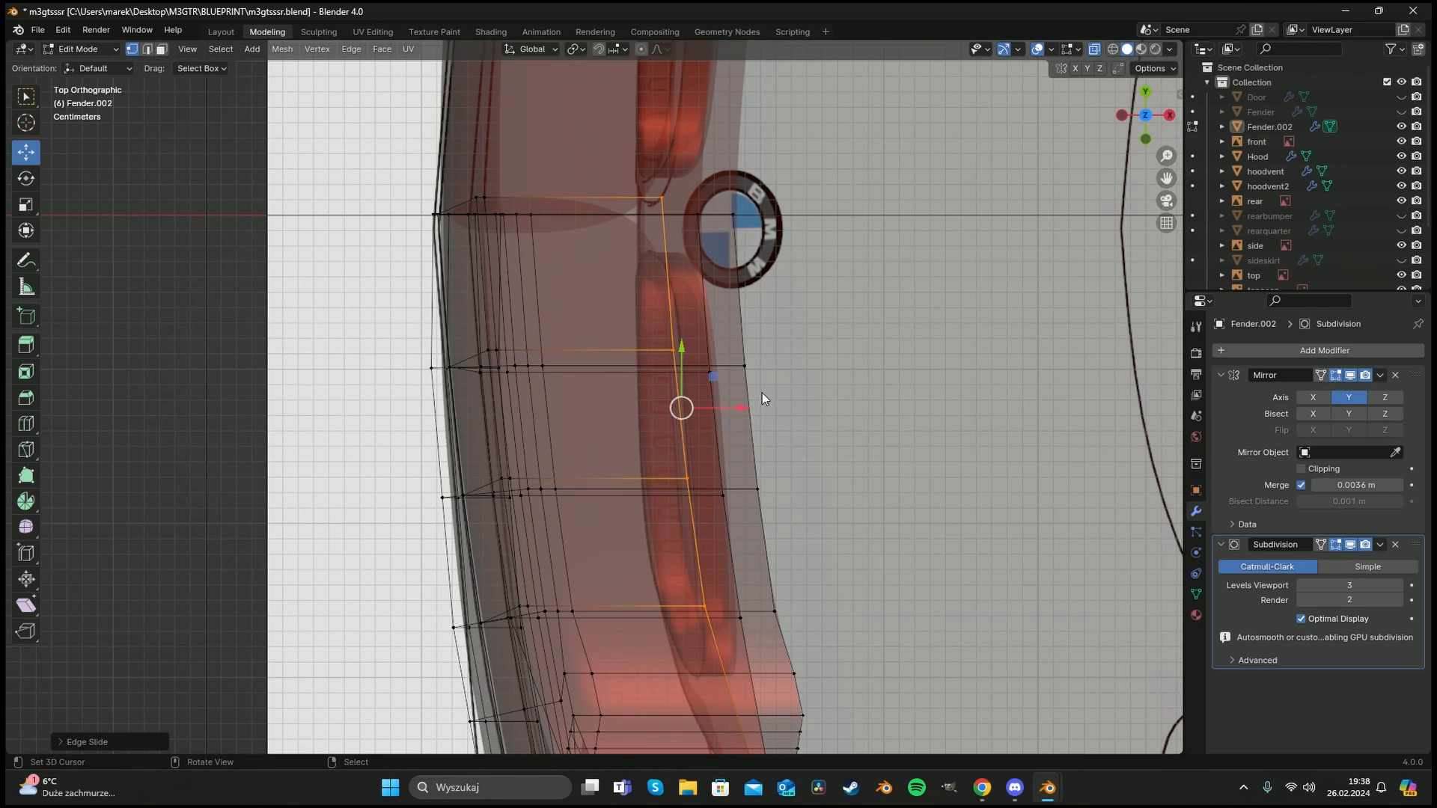
Lower the centre inner-edge vertices slightly along Z to the hood line, facing the front of the car.
alt+middle_drag(684, 247, 757, 420)
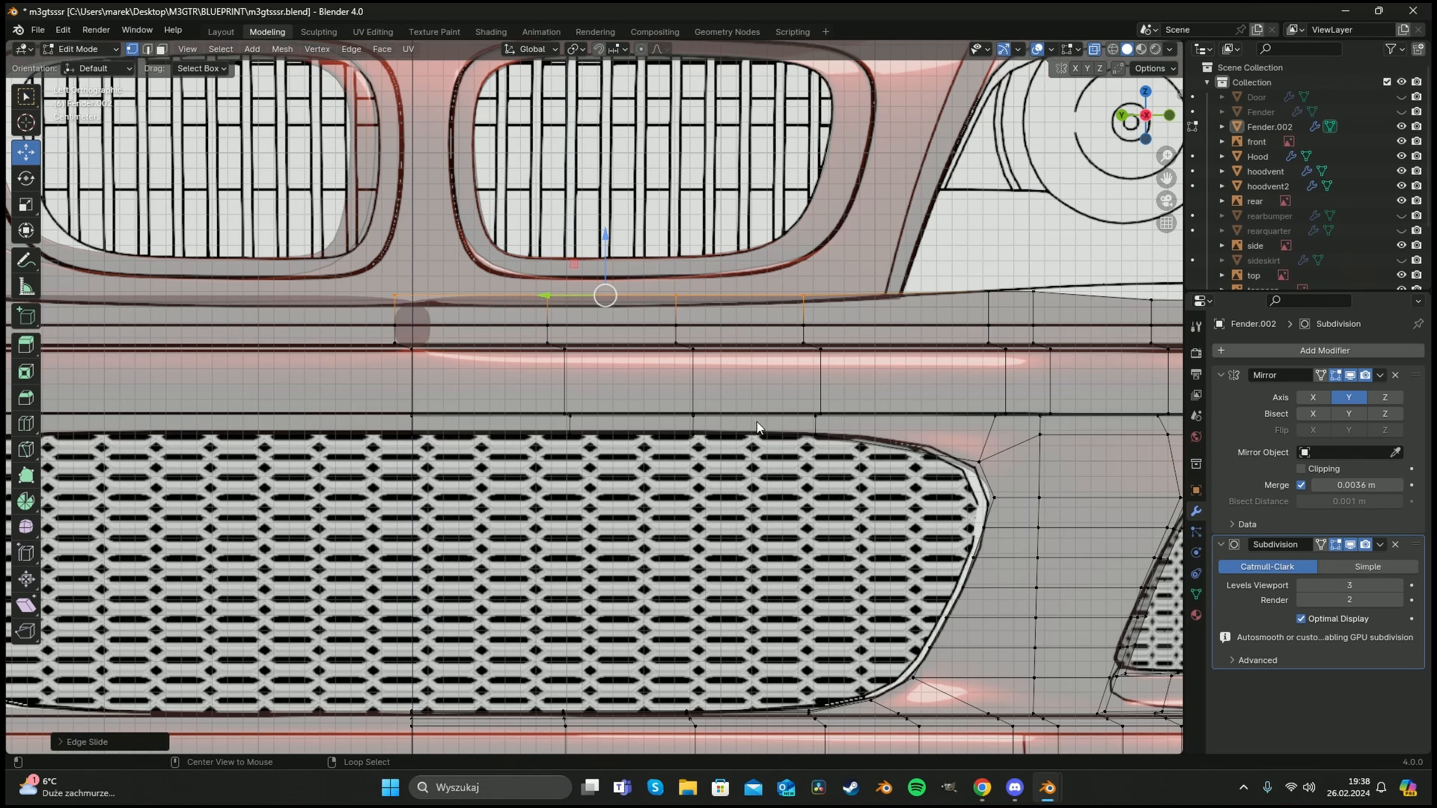
scroll(451, 335, down, 6)
scroll(613, 274, up, 7)
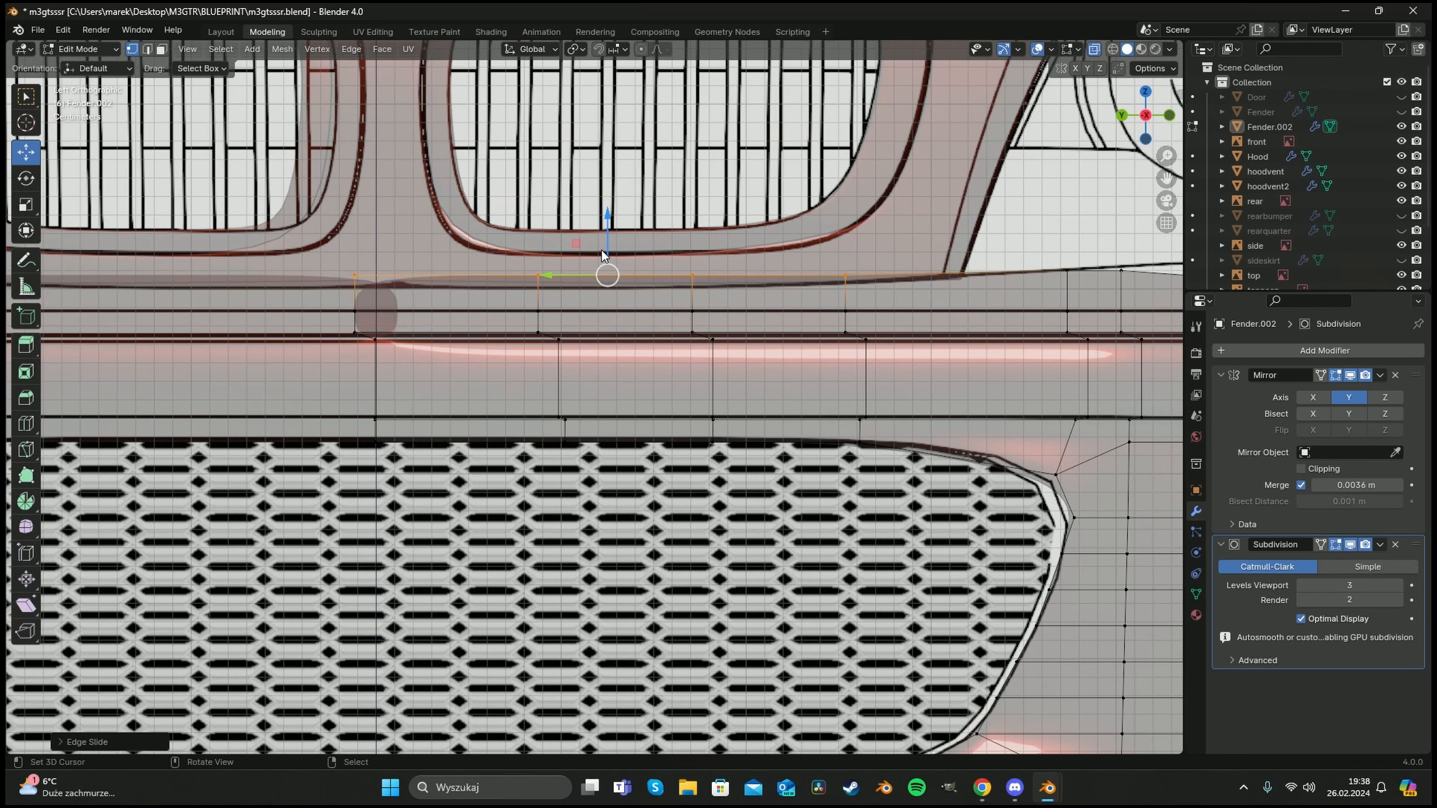
drag(607, 222, 609, 226)
Select the inner-edge vertices below the inner headlight and raise them along Z to the blueprint outline.
shift+middle_drag(871, 238, 339, 284)
key(c)
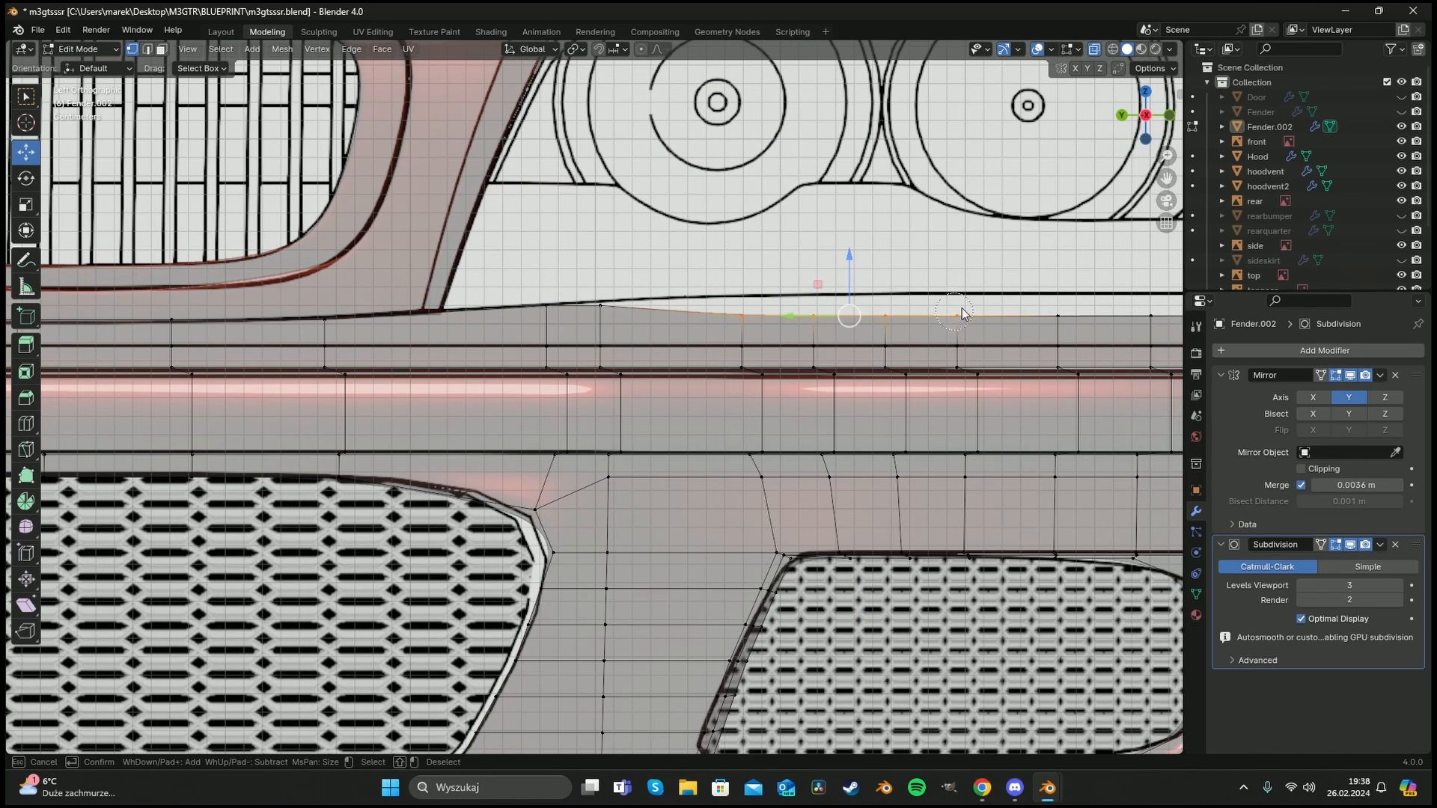
key(Escape)
drag(849, 253, 847, 233)
Select the inner-edge vertices below the outer headlight and raise them along Z to the blueprint outline.
shift+middle_drag(976, 270, 462, 285)
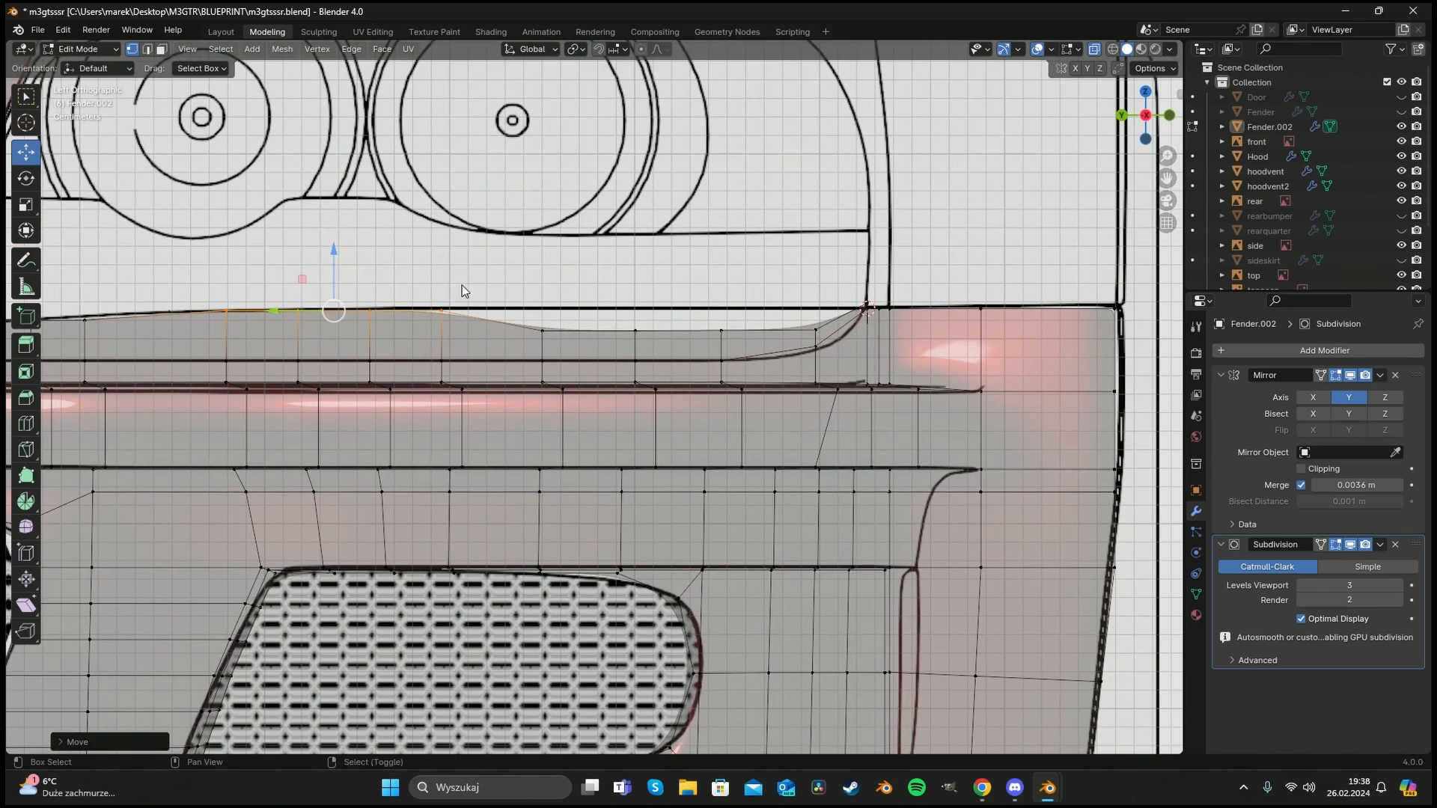
key(a)
key(a)
key(c)
drag(554, 322, 789, 317)
key(Escape)
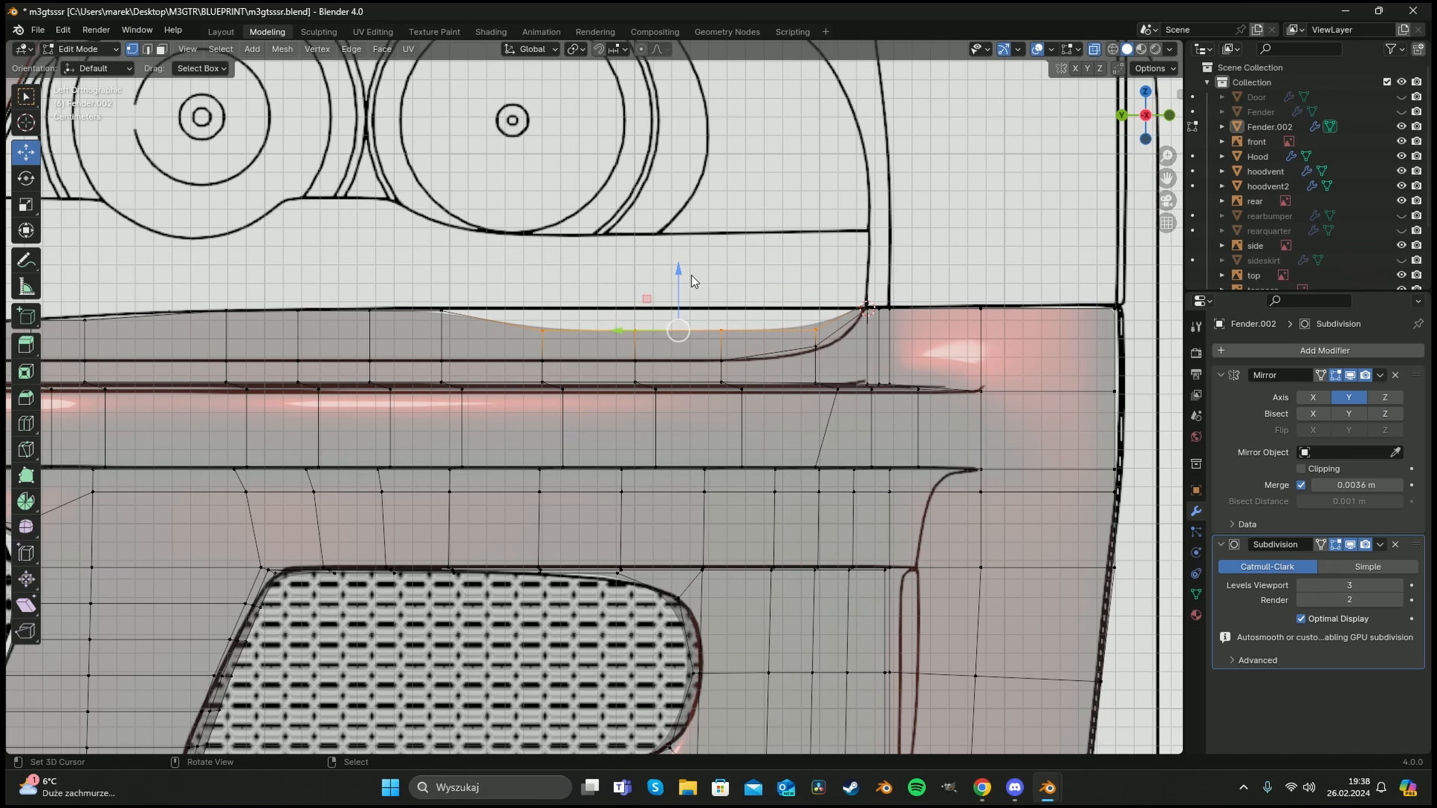
drag(680, 274, 681, 245)
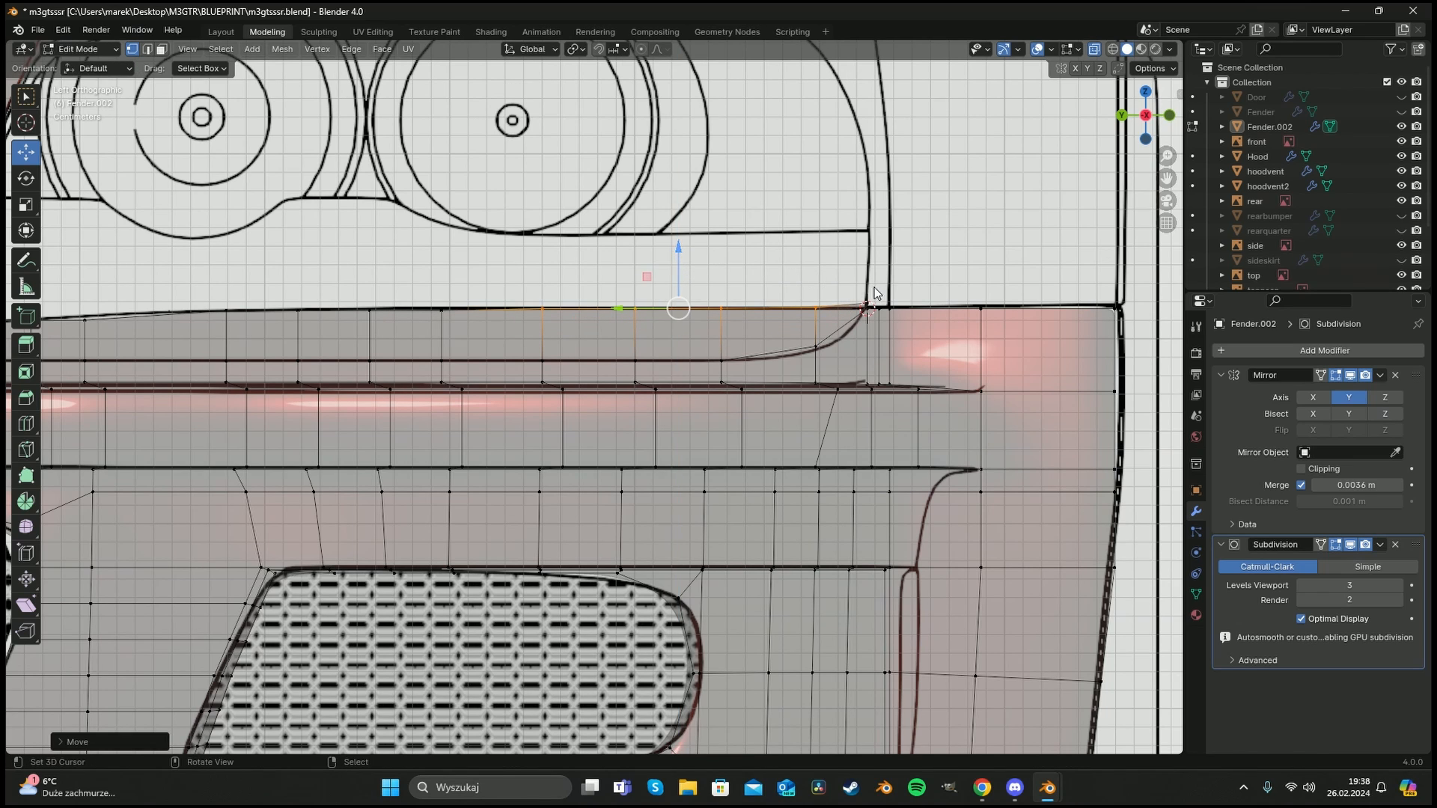
key(alt+z)
middle_drag(875, 293, 686, 419)
scroll(751, 329, down, 5)
key(a)
key(a)
key(Tab)
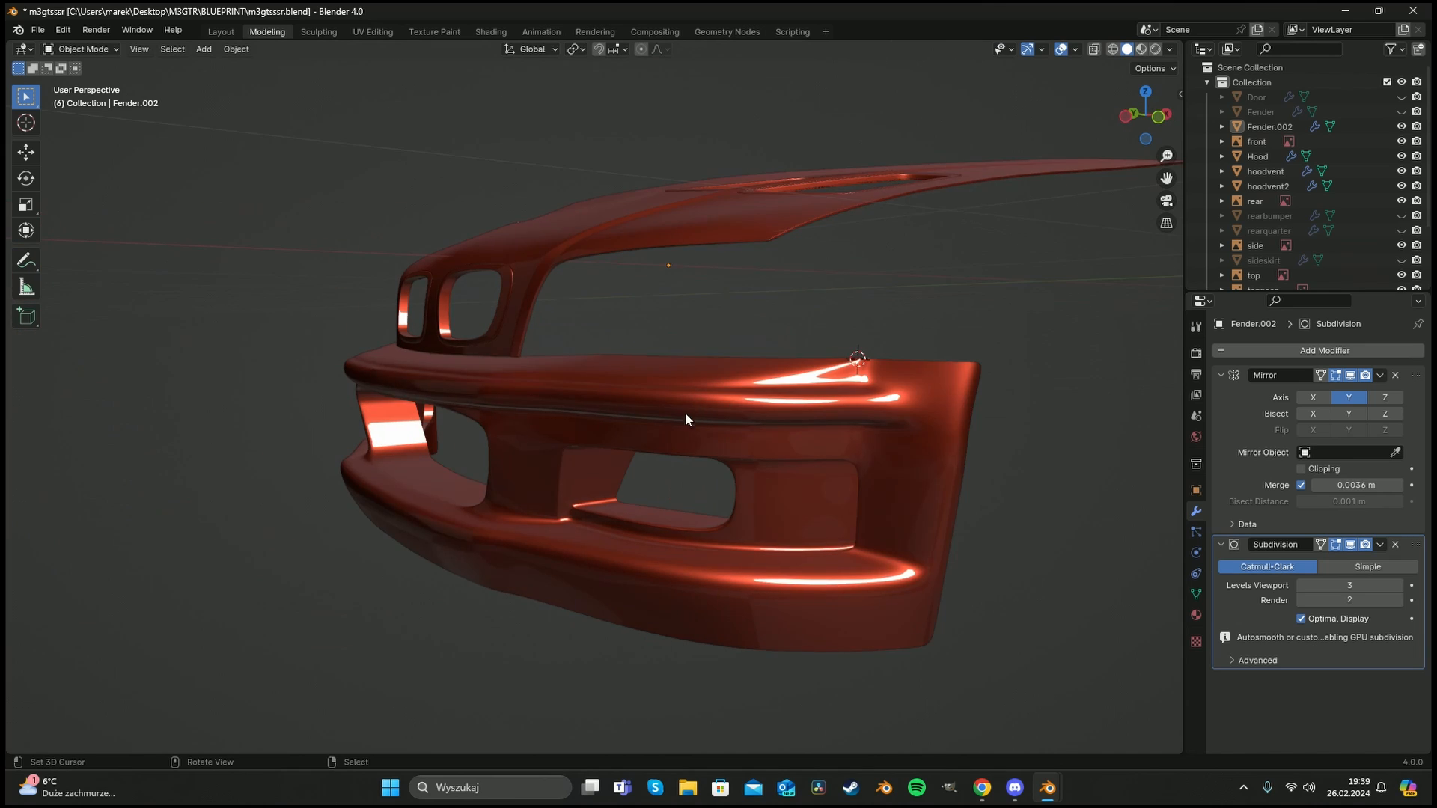
key(Tab)
key(Tab)
middle_drag(460, 461, 729, 423)
Add a loop cut along the bumper's top surface and slide it forward close to the raised step.
key(Tab)
key(ctrl+r)
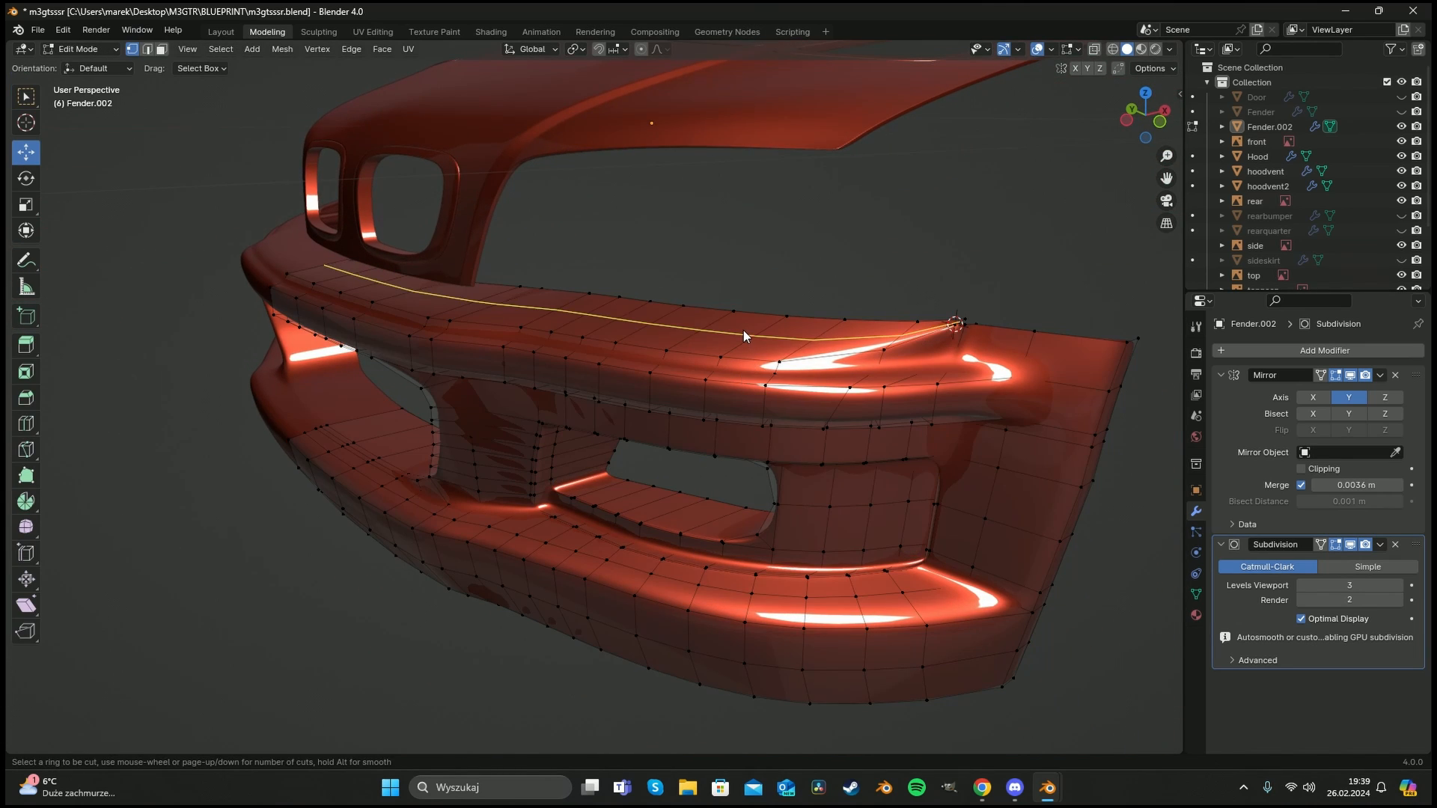
click(743, 330)
click(721, 363)
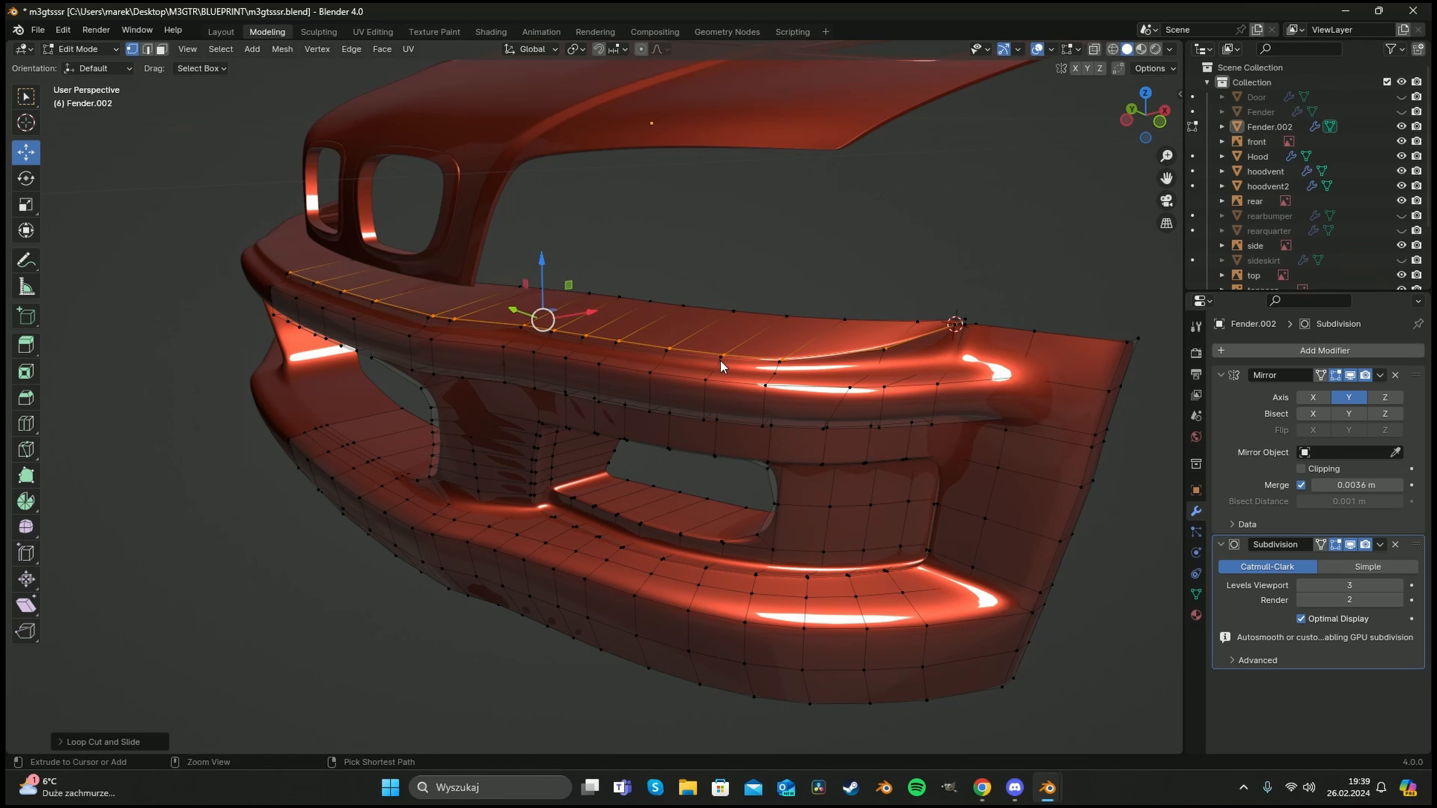
Add a loop cut along the narrow step below the top surface and edge-slide it tightly against the crease.
key(ctrl+r)
click(709, 373)
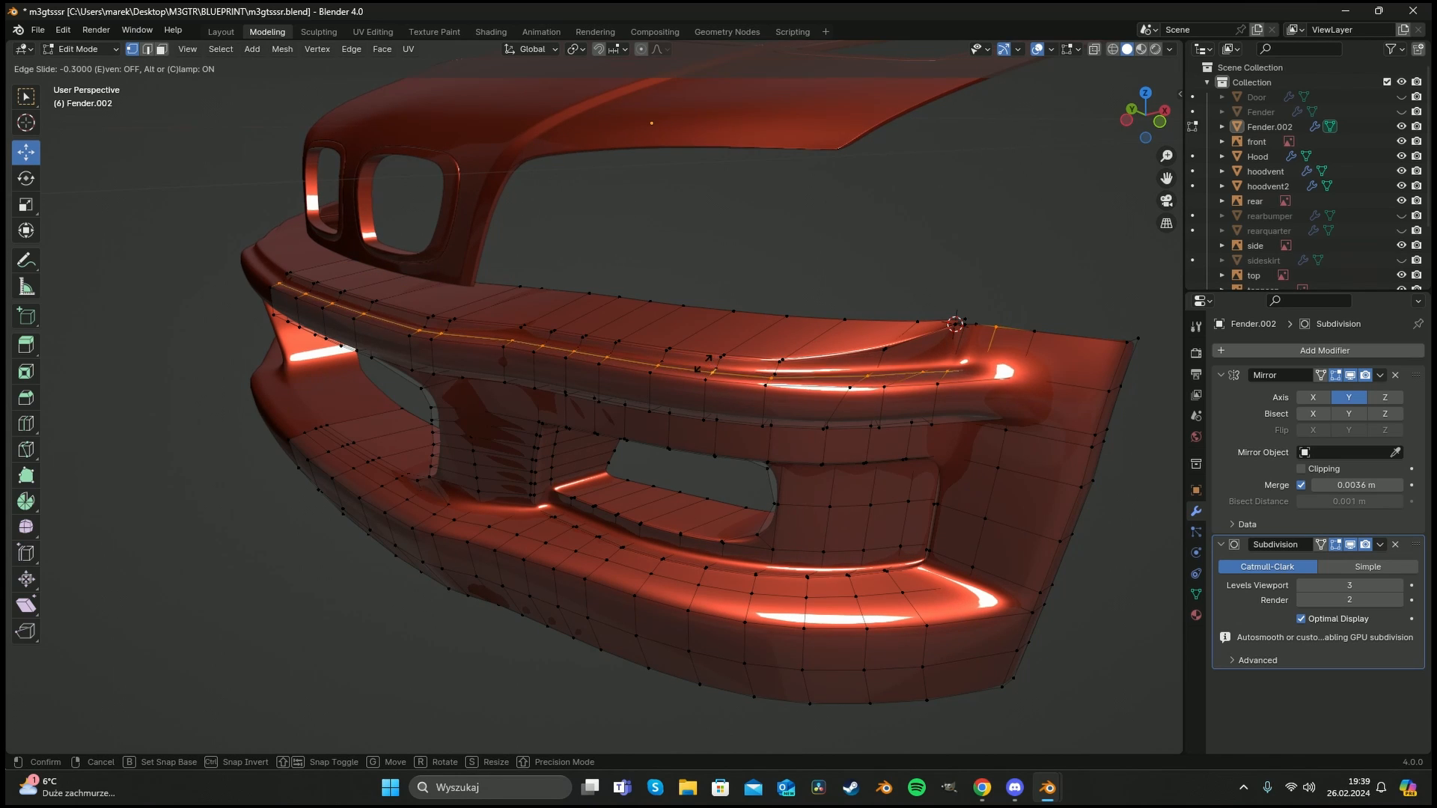
click(833, 355)
key(g)
key(g)
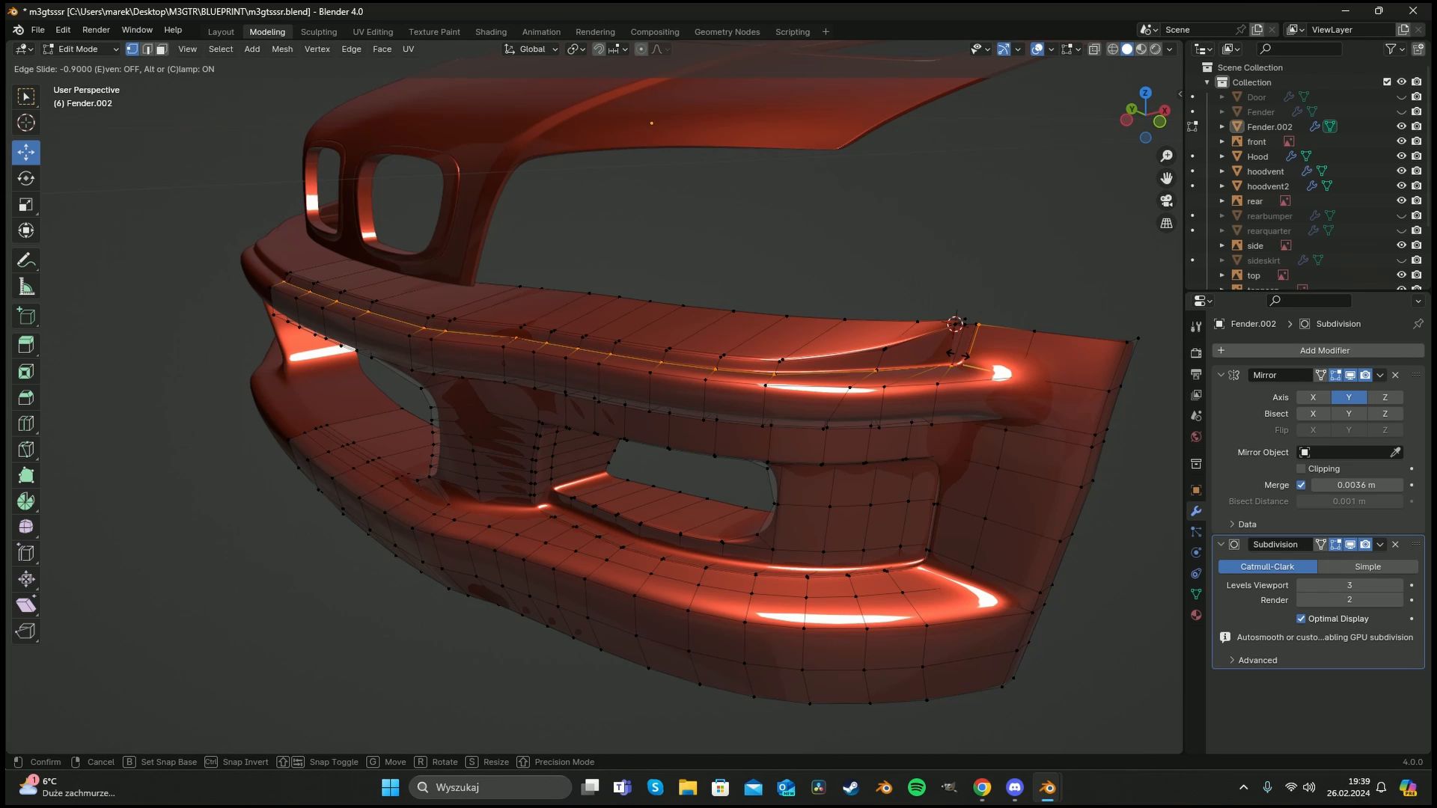
click(955, 354)
key(Tab)
middle_drag(800, 400, 819, 345)
key(Tab)
key(Tab)
key(Tab)
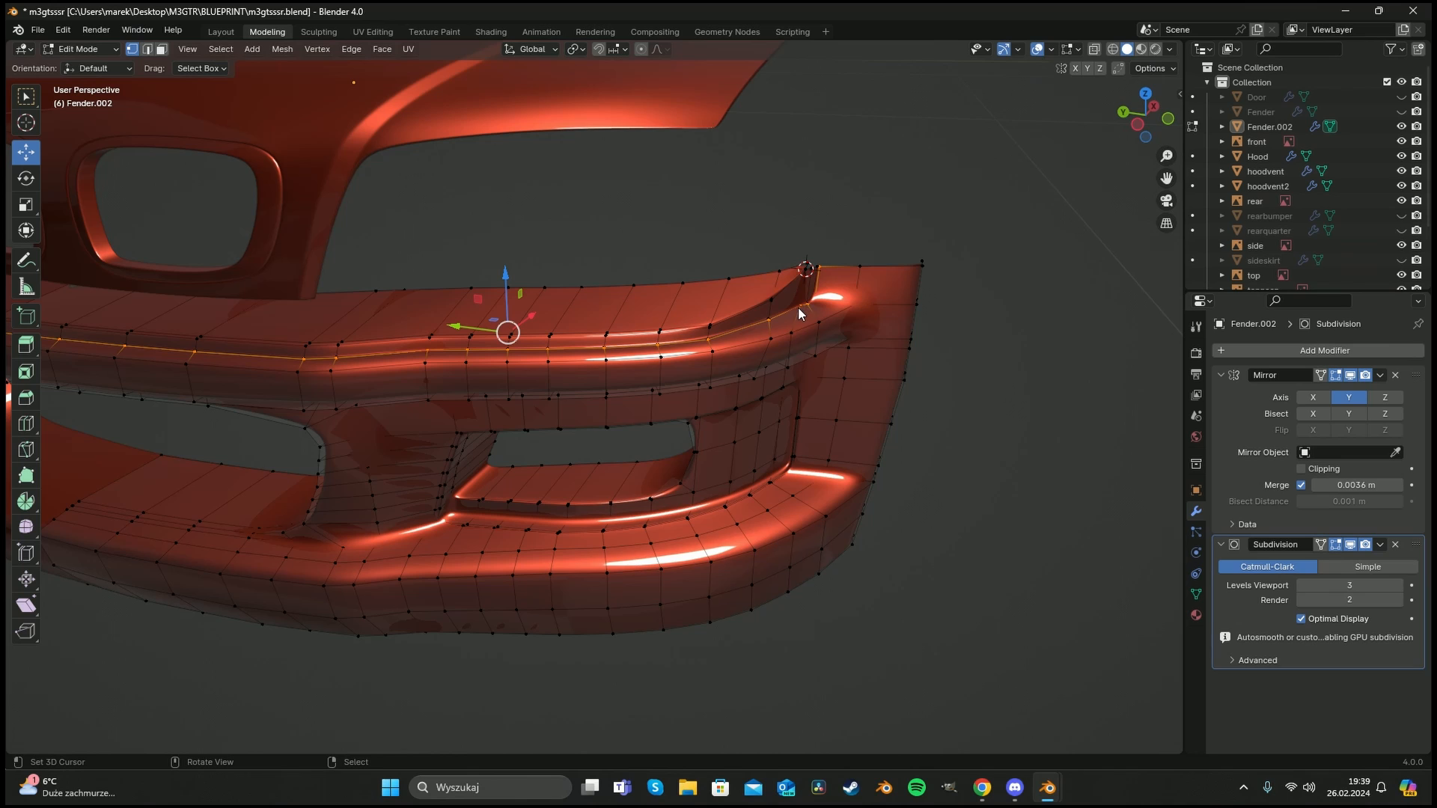
Add a loop cut along the front face of the upper lip and slide it close to the lip's edge.
key(alt+a)
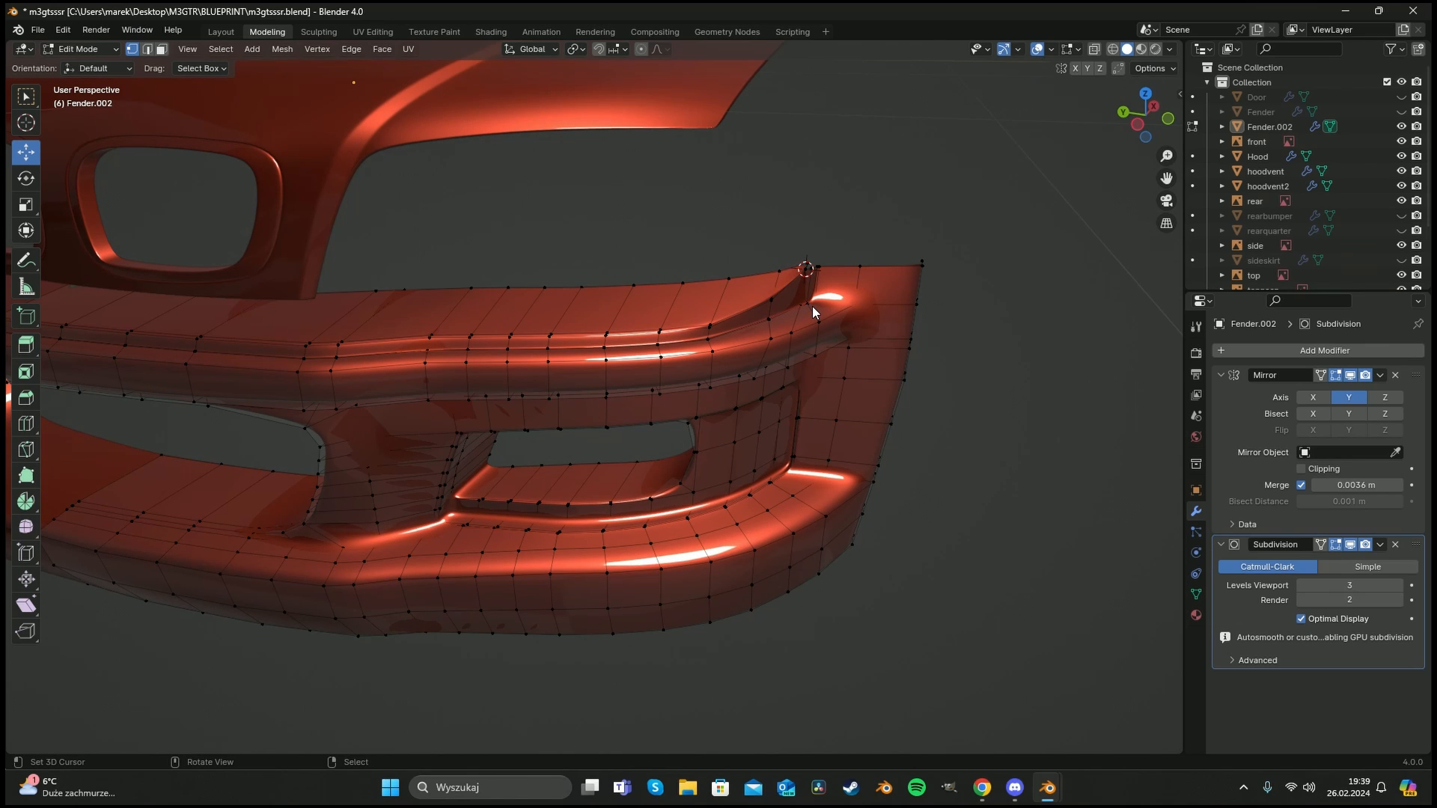
key(a)
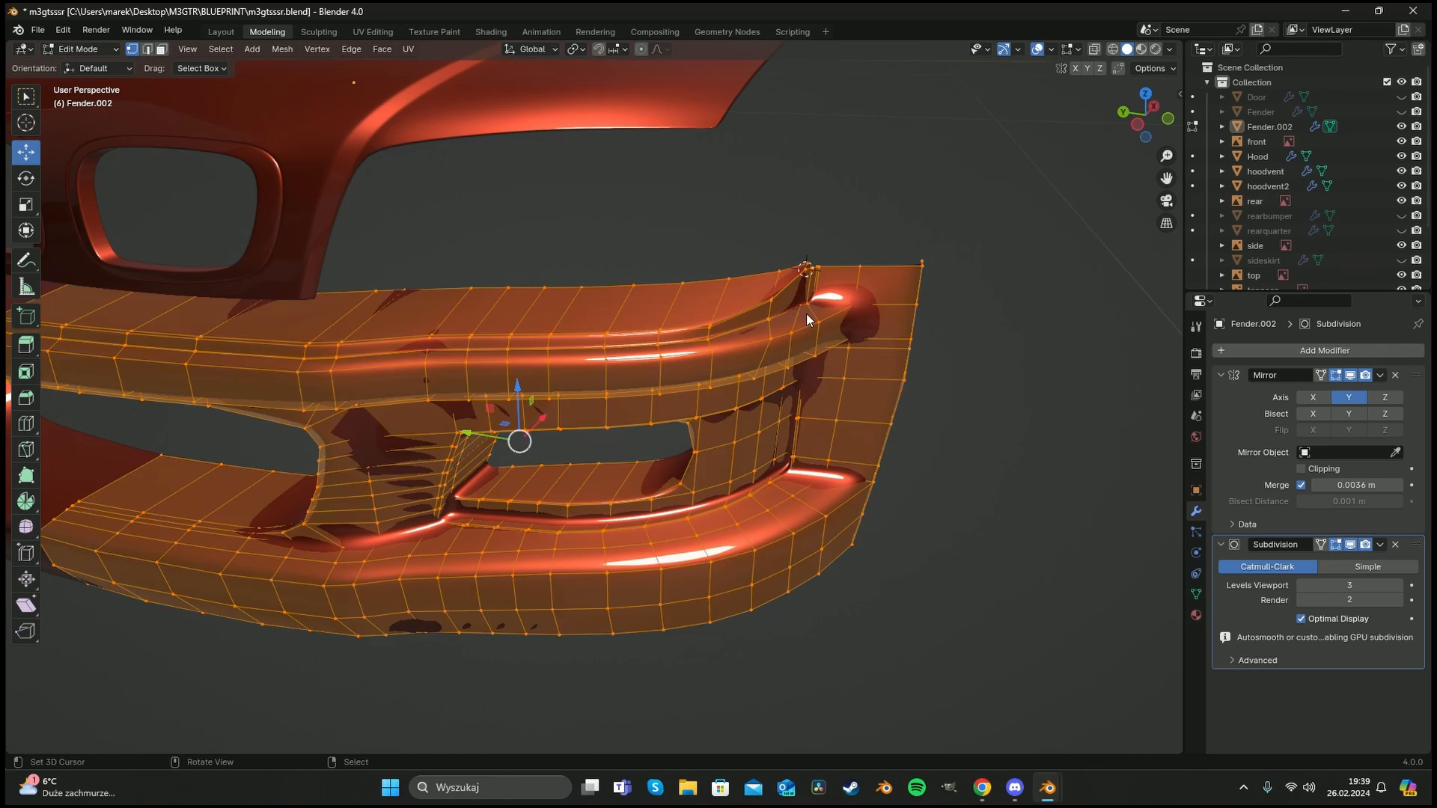
key(ctrl+z)
key(ctrl+r)
click(810, 323)
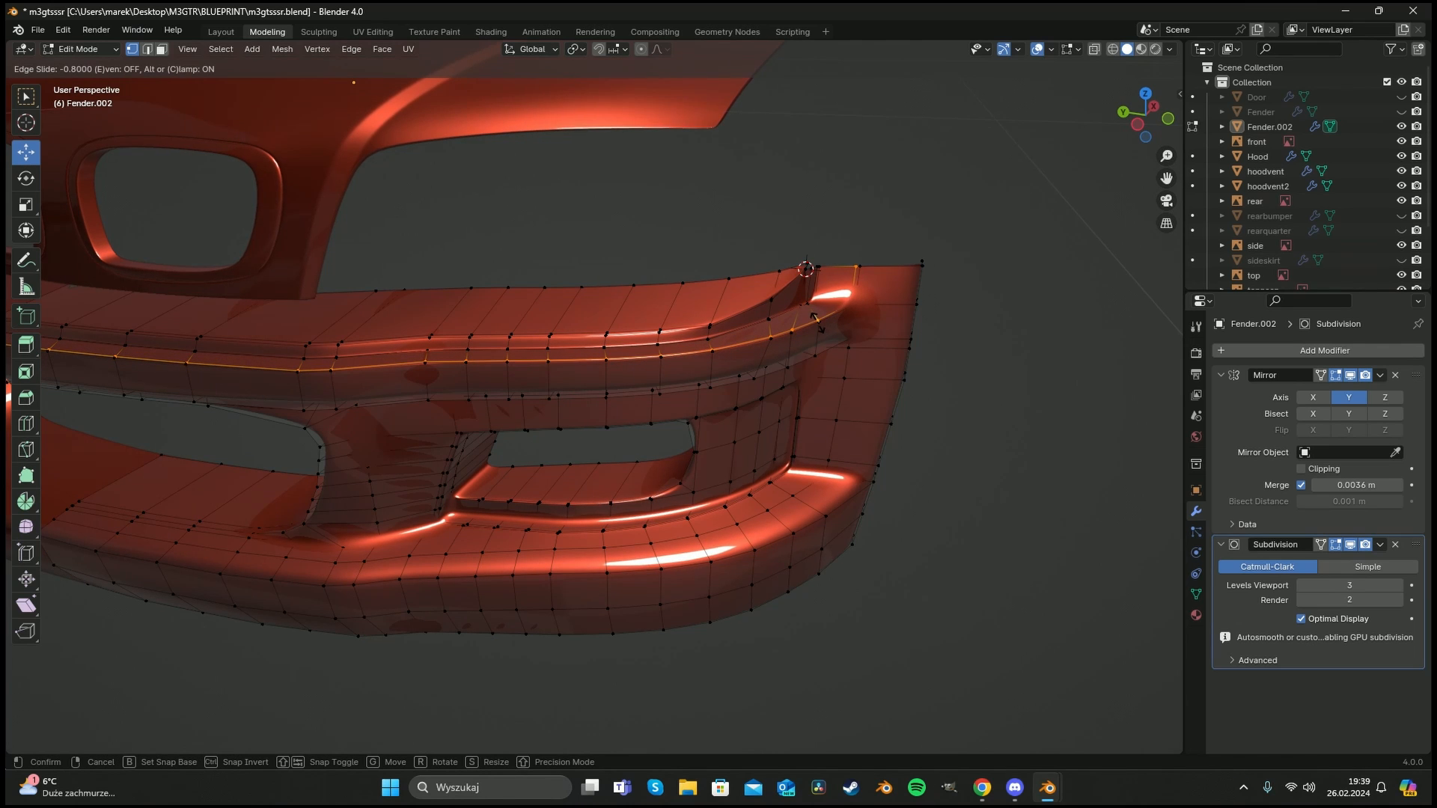
click(805, 340)
Add a loop cut along the underside of the upper lip and edge-slide it by about 0.9 toward the front edge.
middle_drag(805, 342, 761, 303)
key(a)
key(a)
key(ctrl+r)
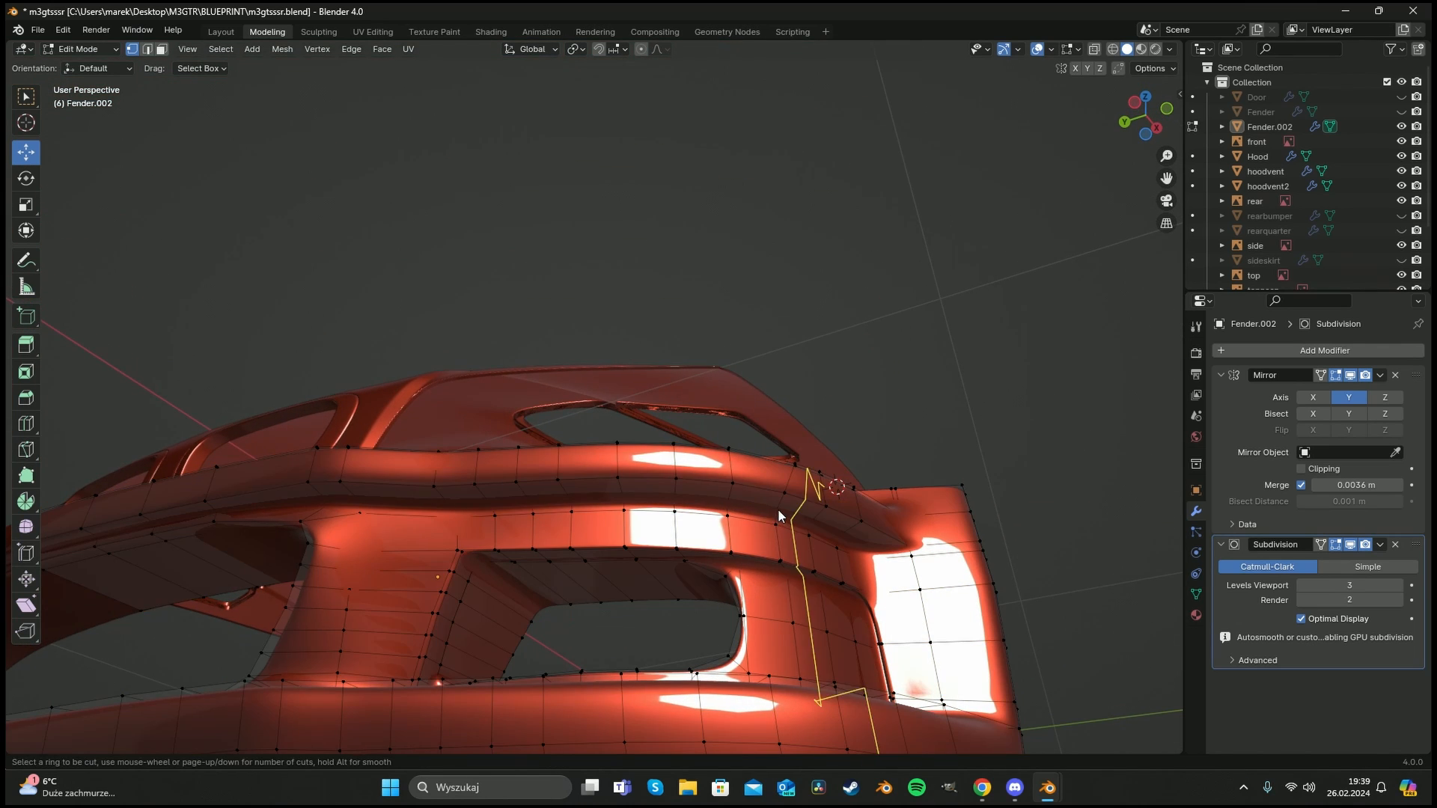
click(778, 510)
click(779, 511)
alt+click(779, 511)
key(g)
key(g)
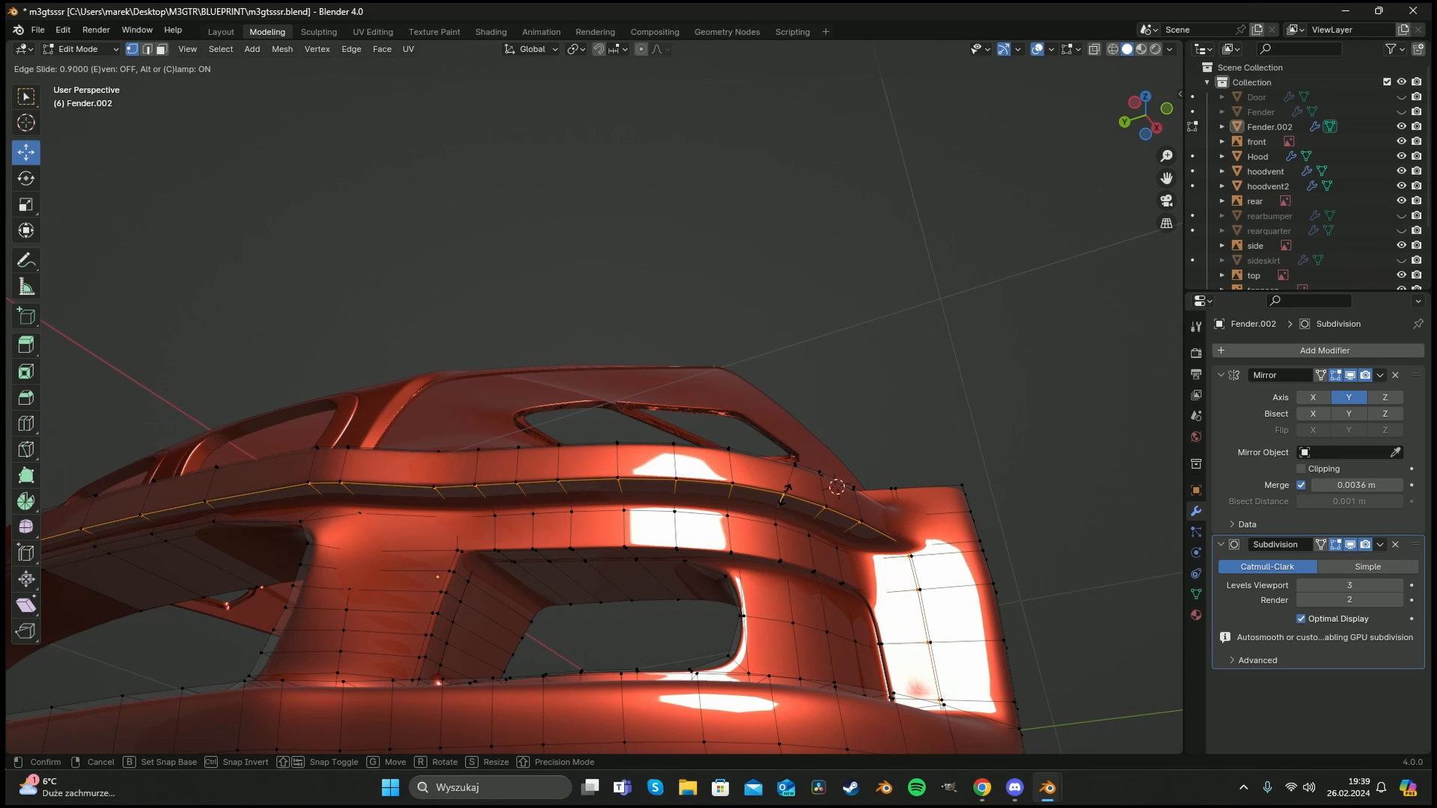
click(785, 497)
middle_drag(786, 498, 756, 513)
key(Tab)
key(Tab)
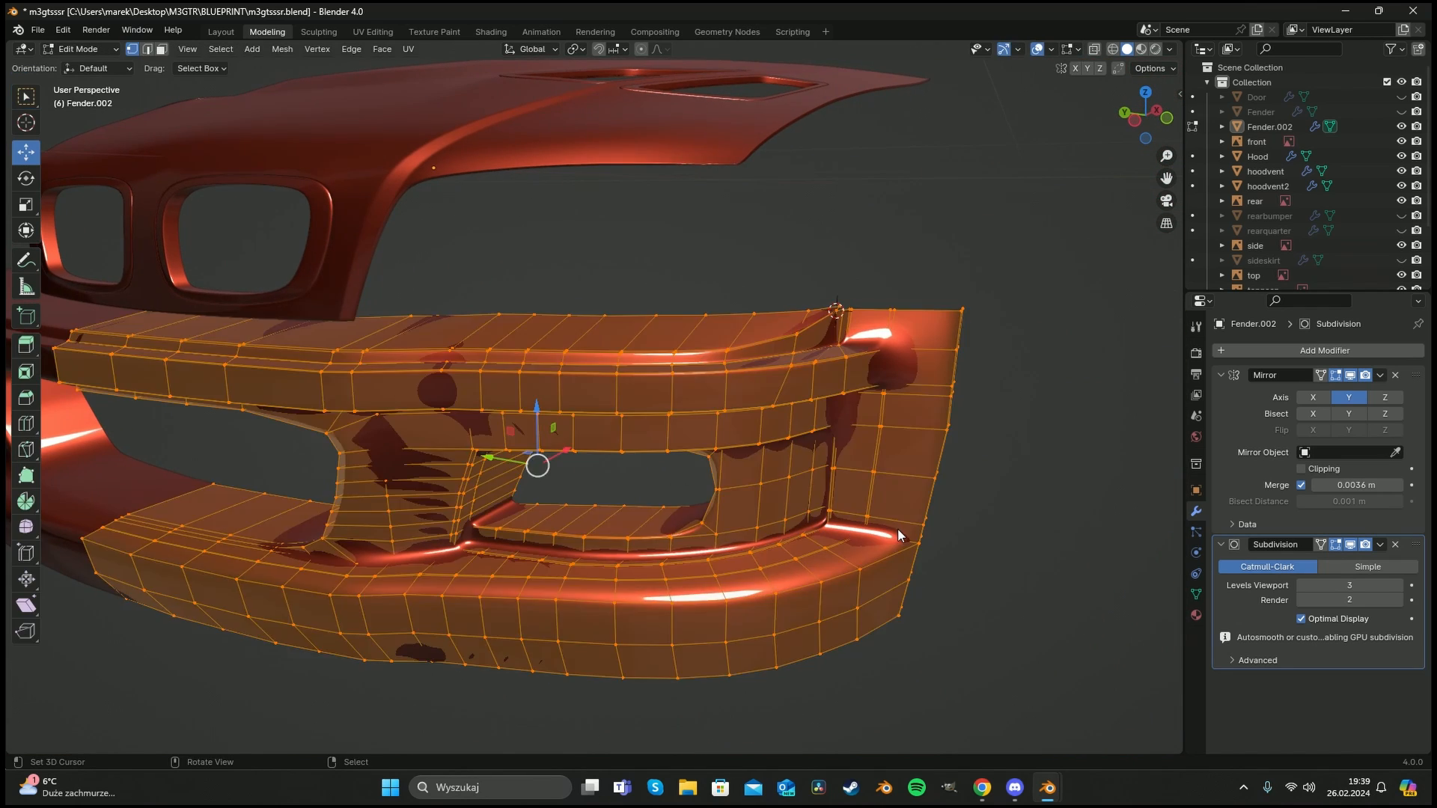
Select the edge loop running along the lower lip and up the bumper's side, and edge-slide it outward to sharpen the edge.
alt+click(896, 528)
key(g)
key(g)
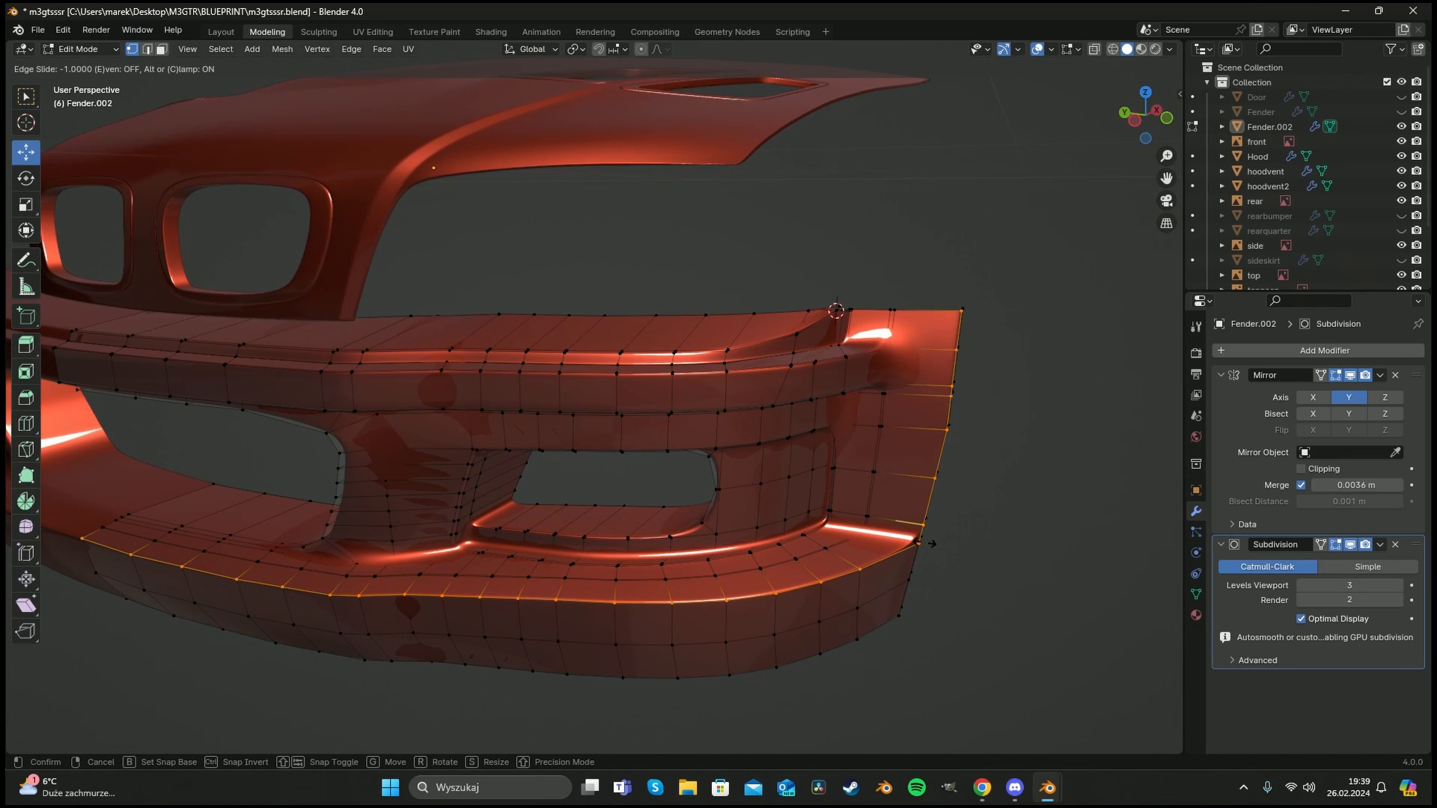
click(923, 540)
key(Tab)
middle_drag(945, 527, 781, 497)
scroll(860, 499, down, 3)
shift+middle_drag(404, 431, 759, 488)
key(Tab)
Select the vertices along the bumper's centre line, flatten them with a Y scale of 0 and shift them along Y.
middle_drag(472, 292, 515, 282)
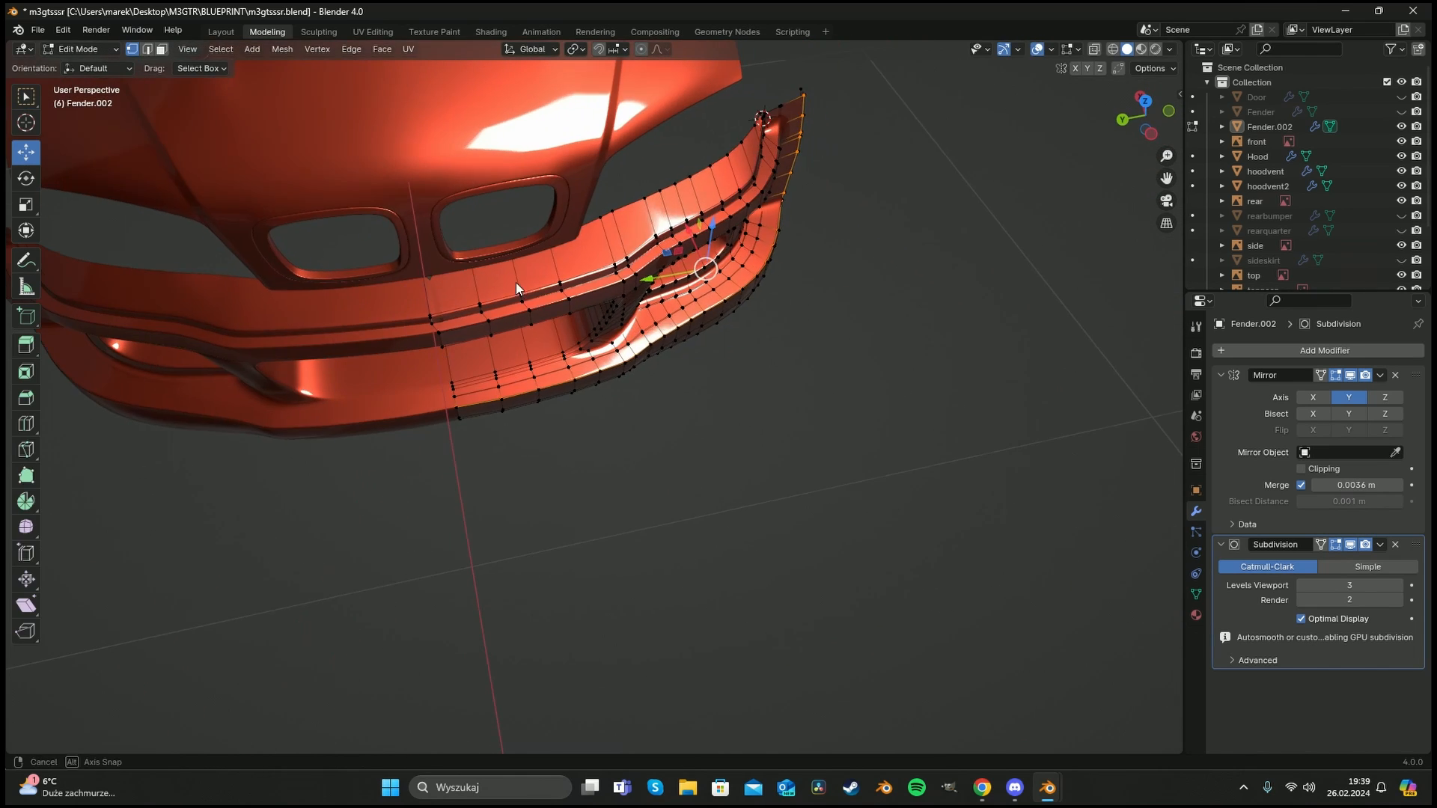
key(c)
drag(446, 462, 398, 270)
key(Escape)
key(s)
key(y)
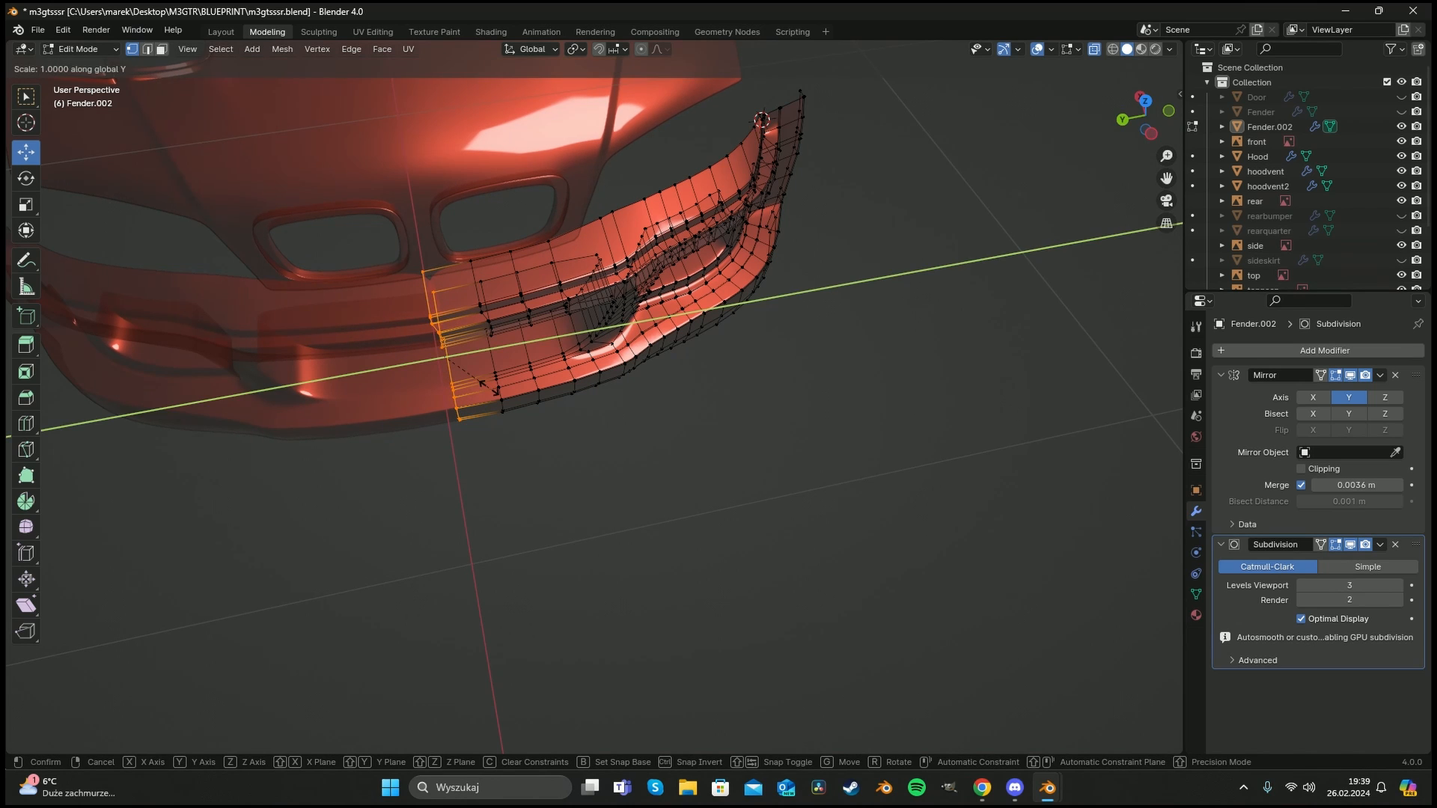
key(0)
key(Return)
drag(384, 370, 402, 360)
key(Tab)
middle_drag(465, 299, 506, 396)
key(alt+z)
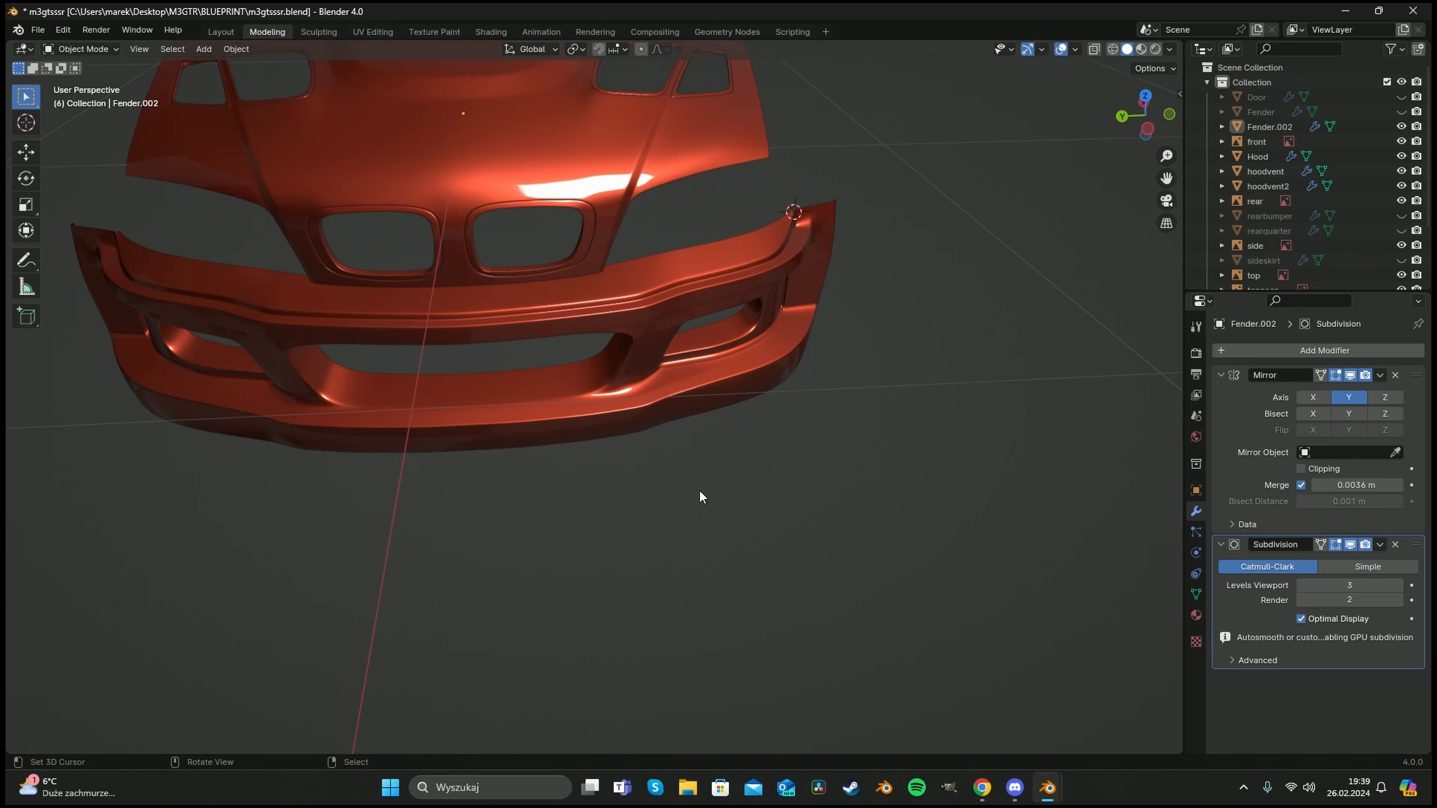
Open the bumper mesh for editing and select the vertical edge loop on the pillar between the centre opening and the side duct.
middle_drag(670, 405, 537, 349)
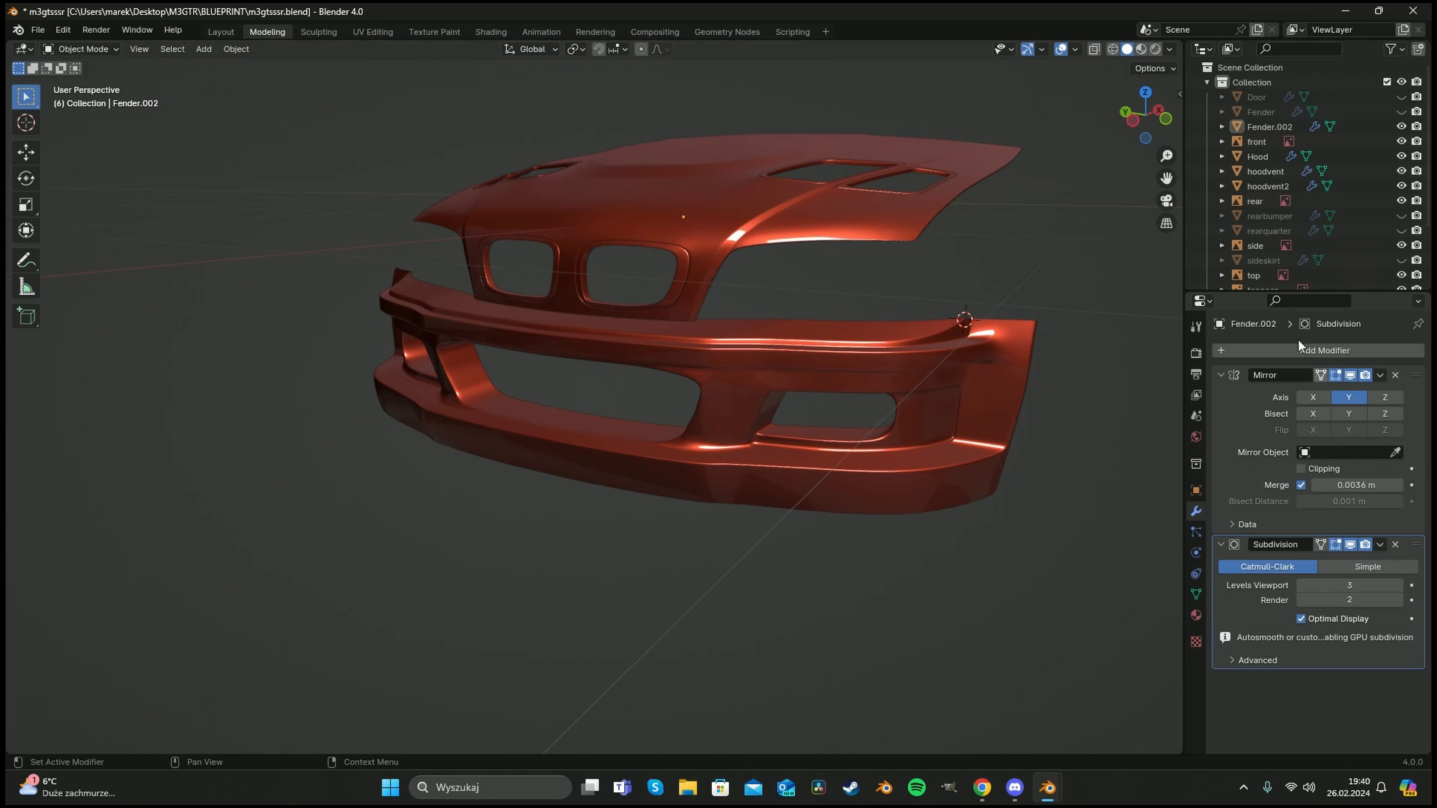
middle_drag(786, 442, 577, 448)
click(571, 358)
middle_drag(570, 358, 661, 289)
key(Tab)
scroll(655, 356, up, 4)
key(a)
key(alt+z)
key(alt+a)
alt+click(675, 441)
key(alt+z)
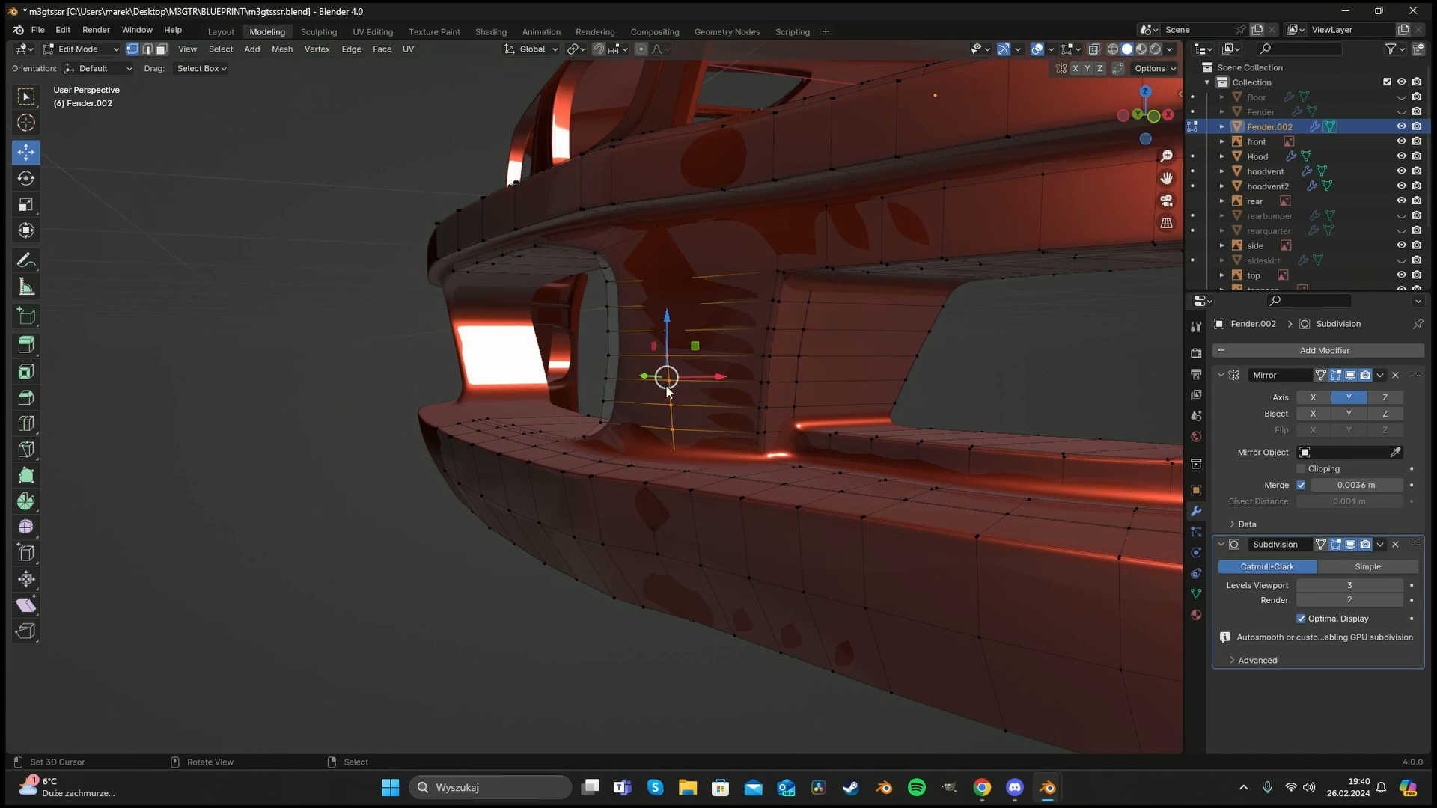
Reselect only the pillar's middle column of vertices and move it forward along X to the side blueprint outline.
mouse_move(668, 389)
middle_down()
mouse_move(727, 383)
mouse_move(677, 374)
mouse_move(657, 320)
mouse_move(701, 307)
mouse_move(677, 280)
middle_up()
key(alt+z)
key(alt+a)
key(c)
right_click(636, 275)
key(c)
drag(627, 271, 634, 353)
right_click(635, 353)
key(alt+z)
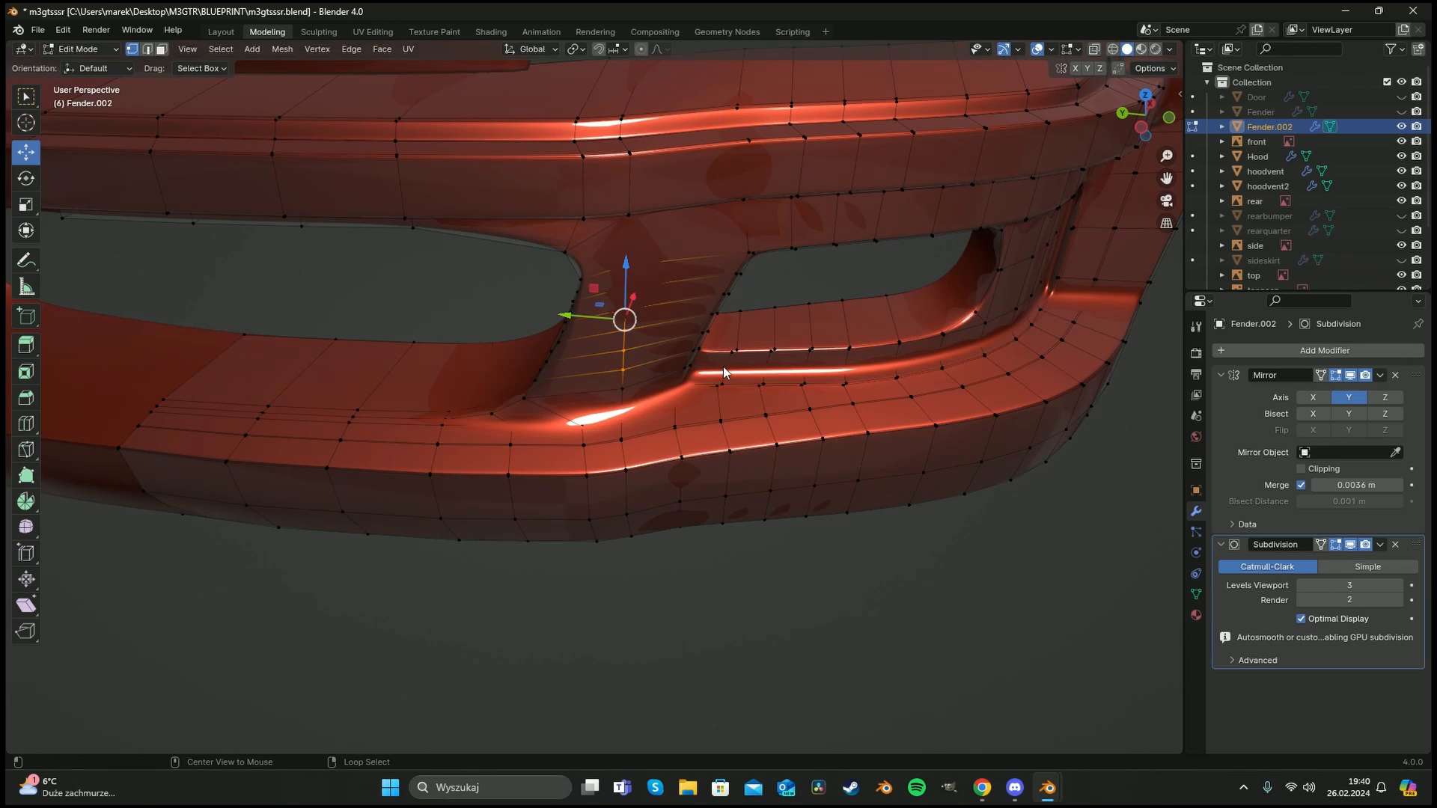
middle_drag(724, 372, 662, 297)
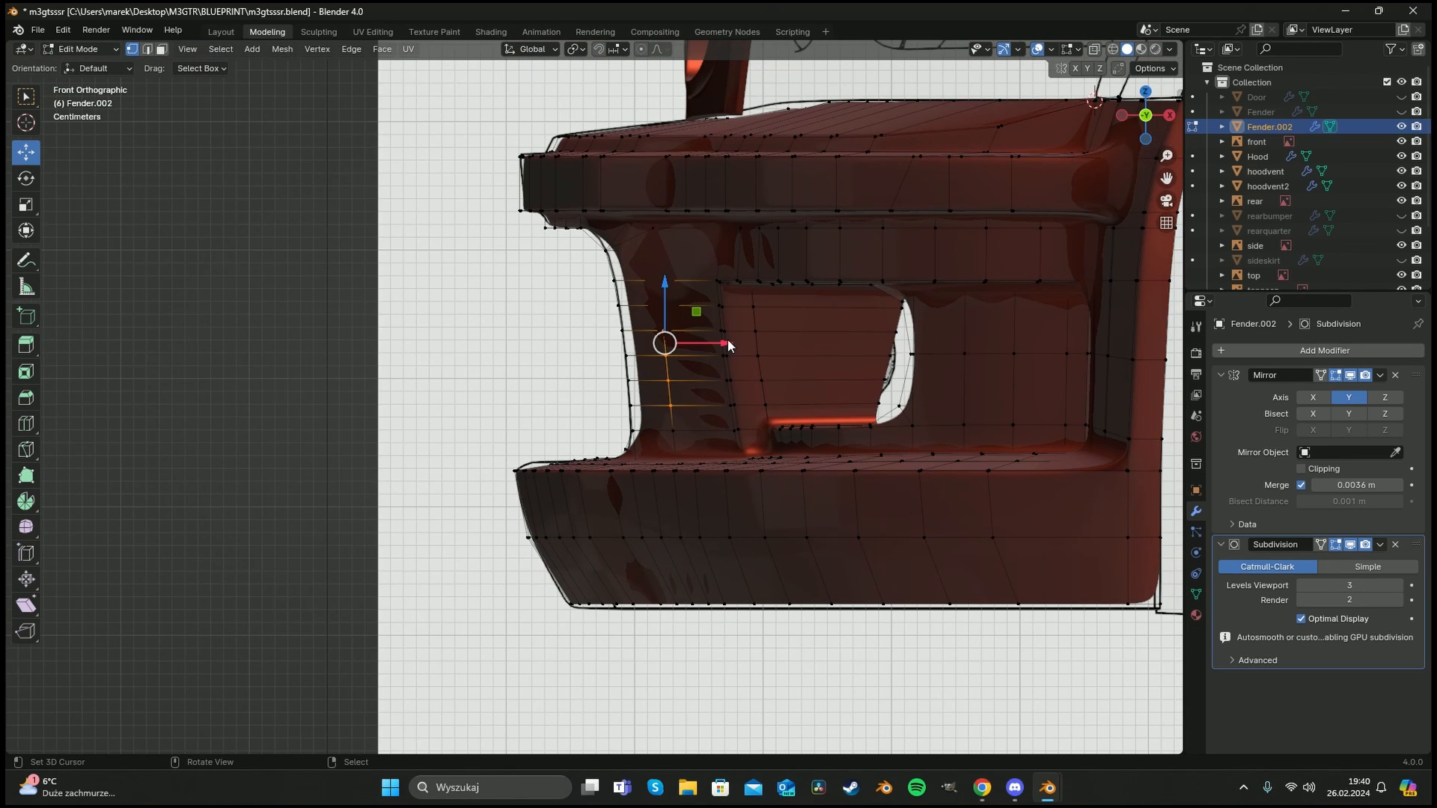
mouse_move(727, 342)
mouse_down()
mouse_move(717, 334)
mouse_move(700, 357)
mouse_up()
key(c)
click(678, 424)
right_click(678, 424)
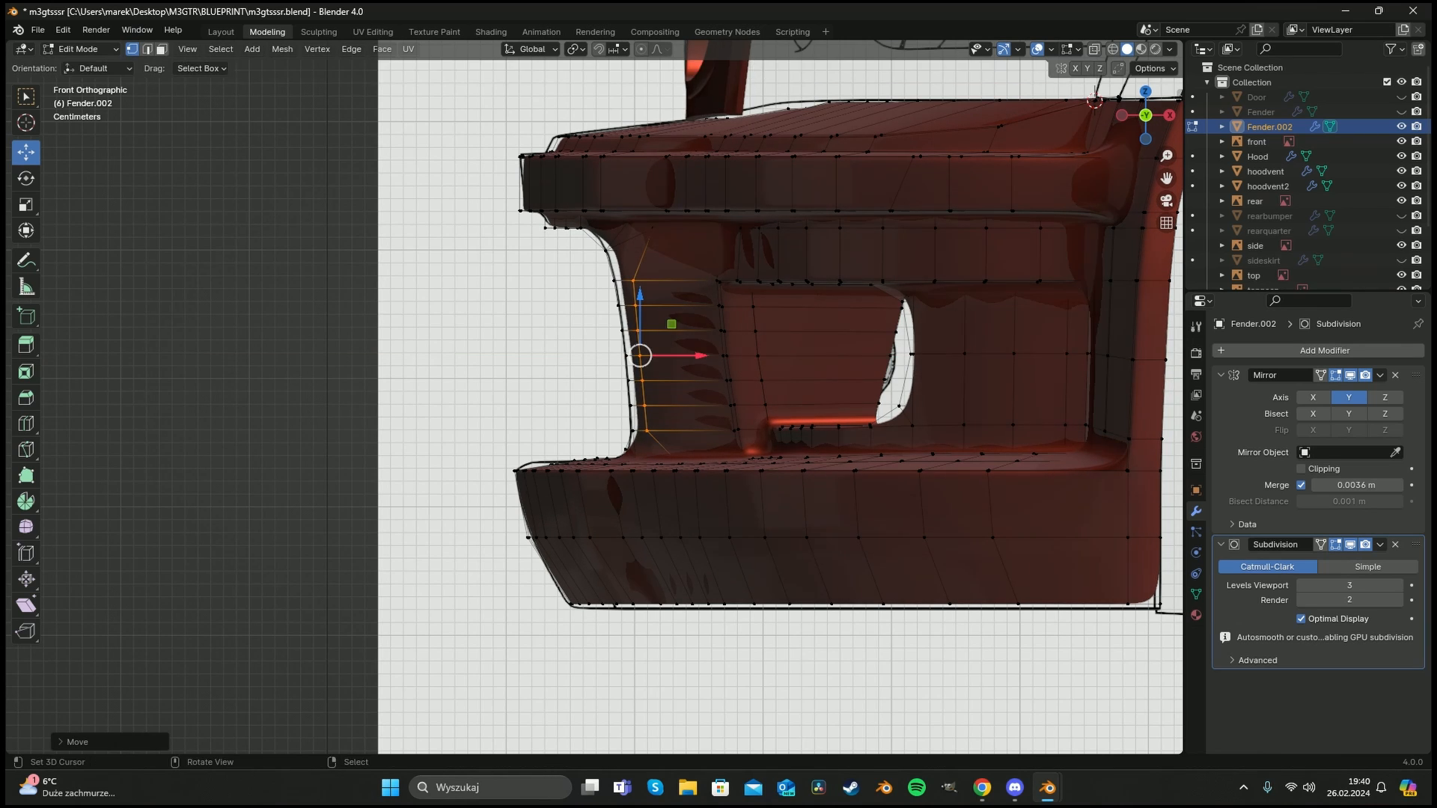
Rotate the pillar vertices slightly to follow the outline's slant in side profile and nudge them along X.
key(r)
click(700, 353)
middle_drag(700, 353, 703, 383)
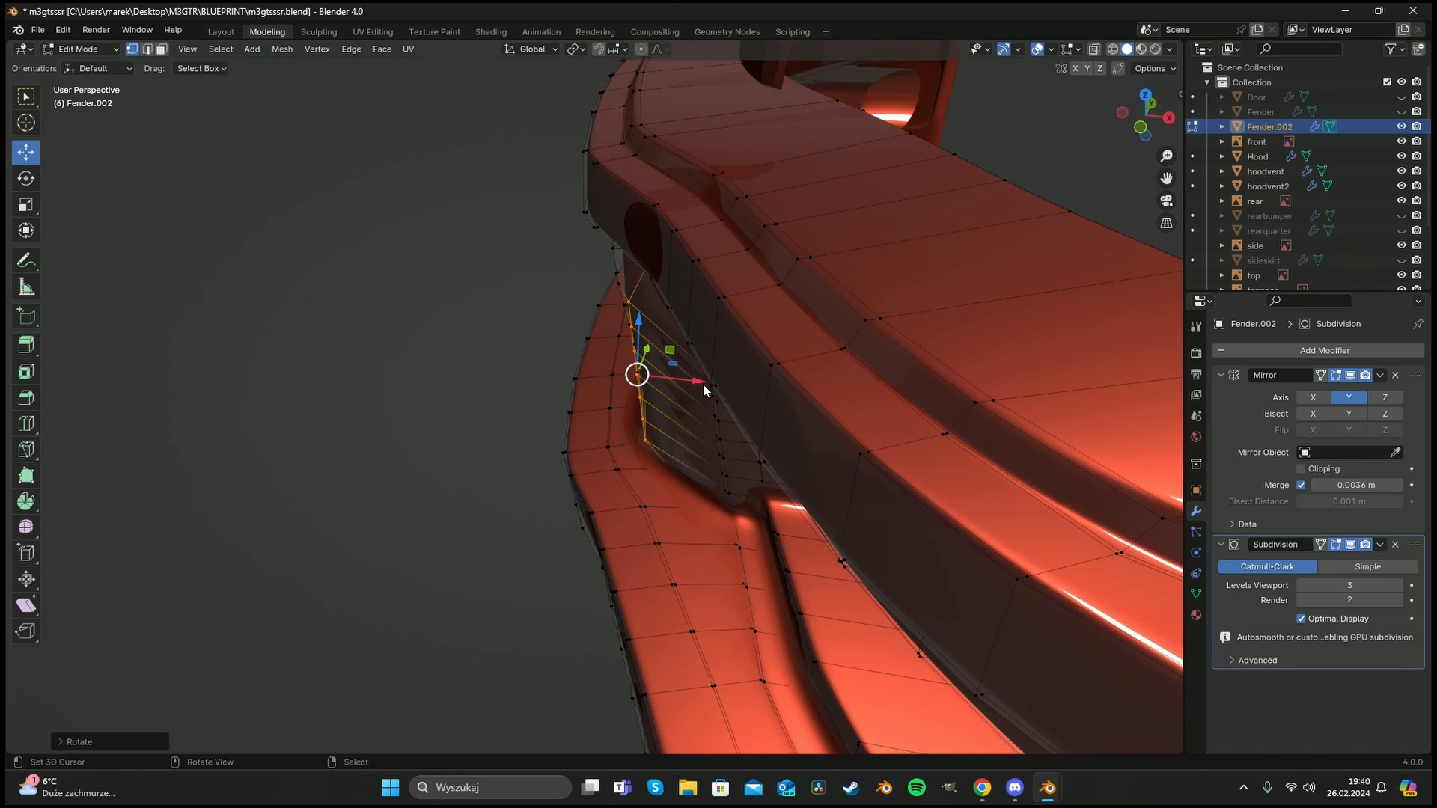
key(g)
key(x)
drag(693, 378, 695, 379)
middle_drag(619, 387, 591, 402)
Select the bumper's wheel-arch edge vertices and nudge them slightly forward along X to the blueprint's arch line.
key(Tab)
key(a)
key(alt+a)
middle_drag(680, 411, 756, 428)
key(KP_1)
key(alt+z)
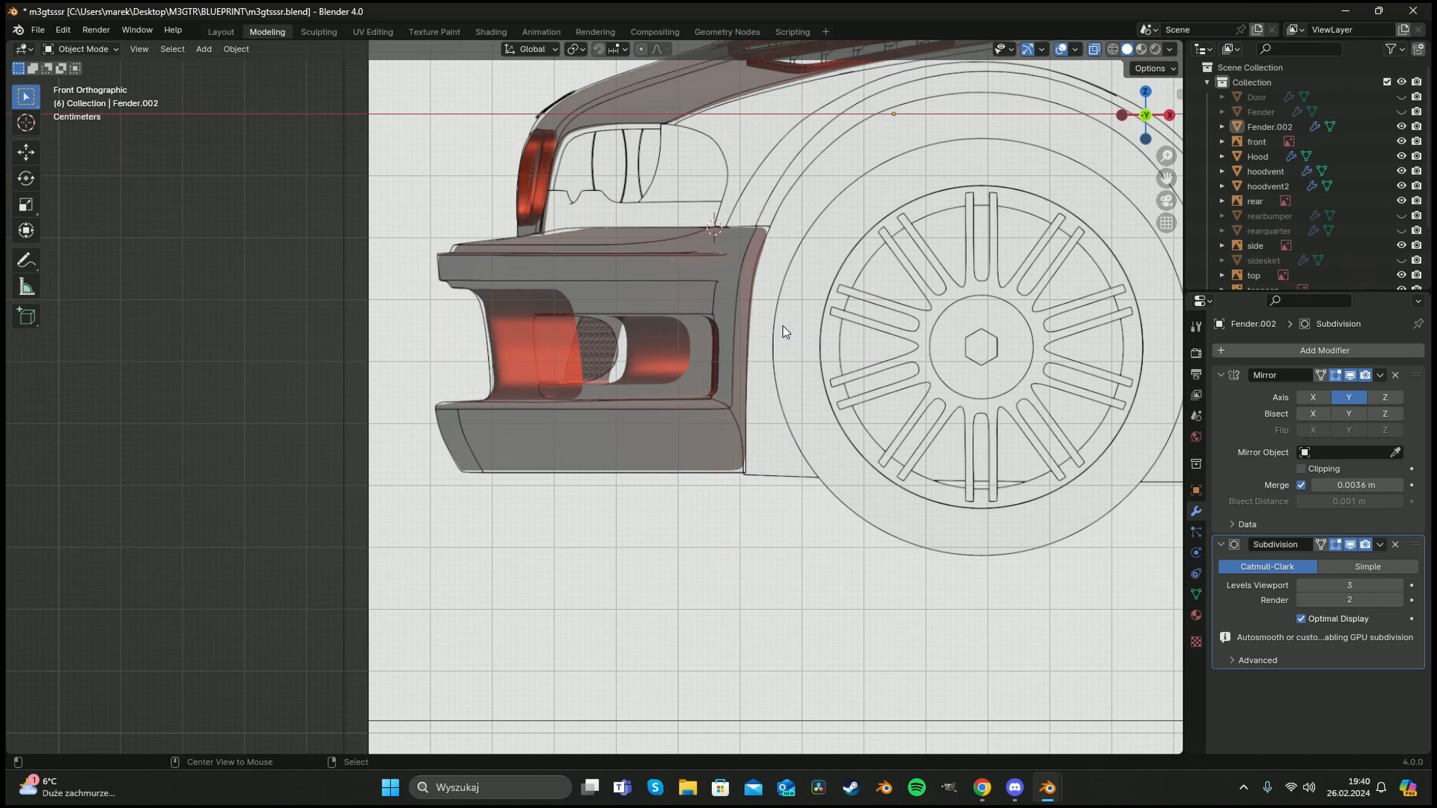
shift+middle_drag(760, 288, 711, 356)
scroll(711, 356, up, 2)
key(Tab)
scroll(725, 416, up, 2)
key(a)
key(alt+a)
key(c)
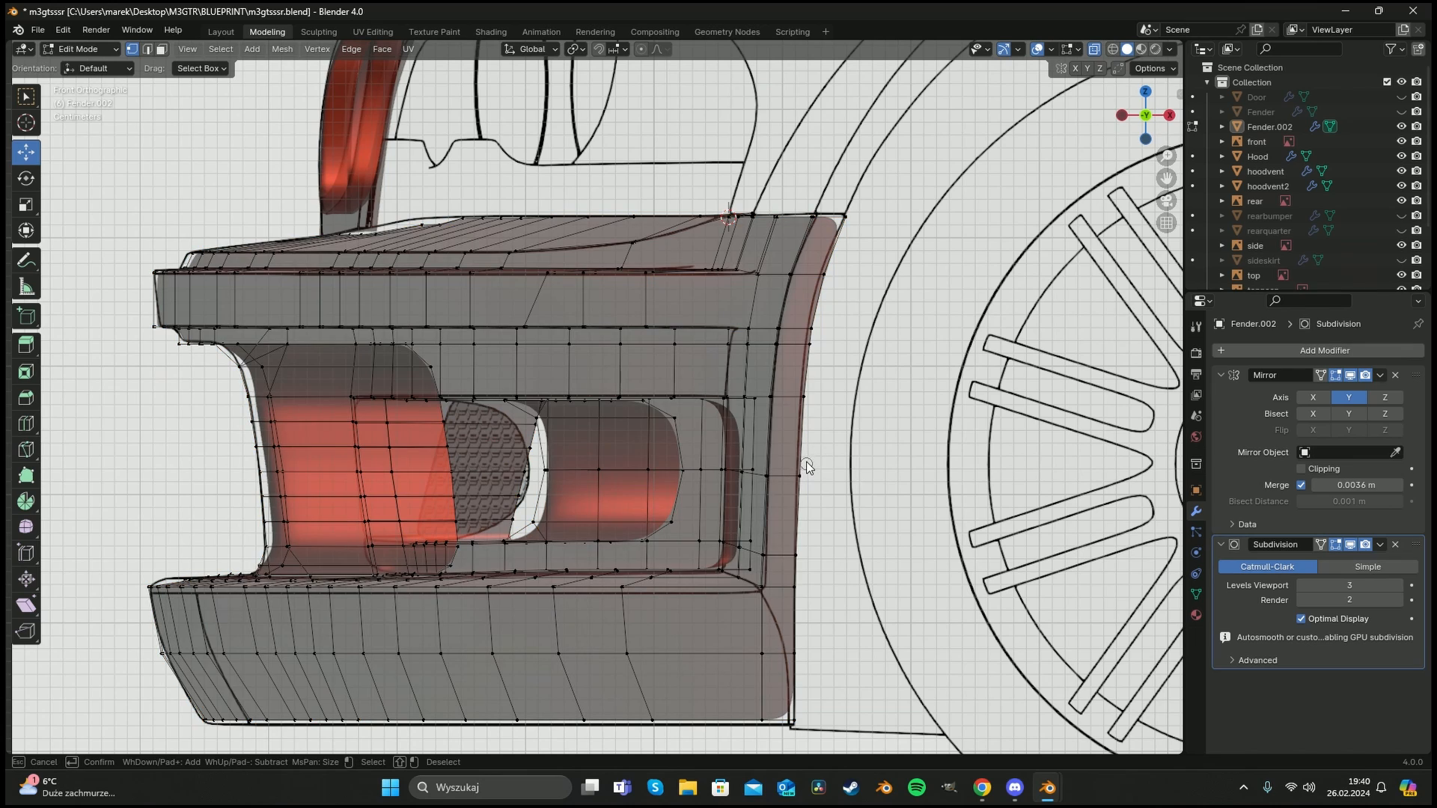
right_click(828, 351)
key(c)
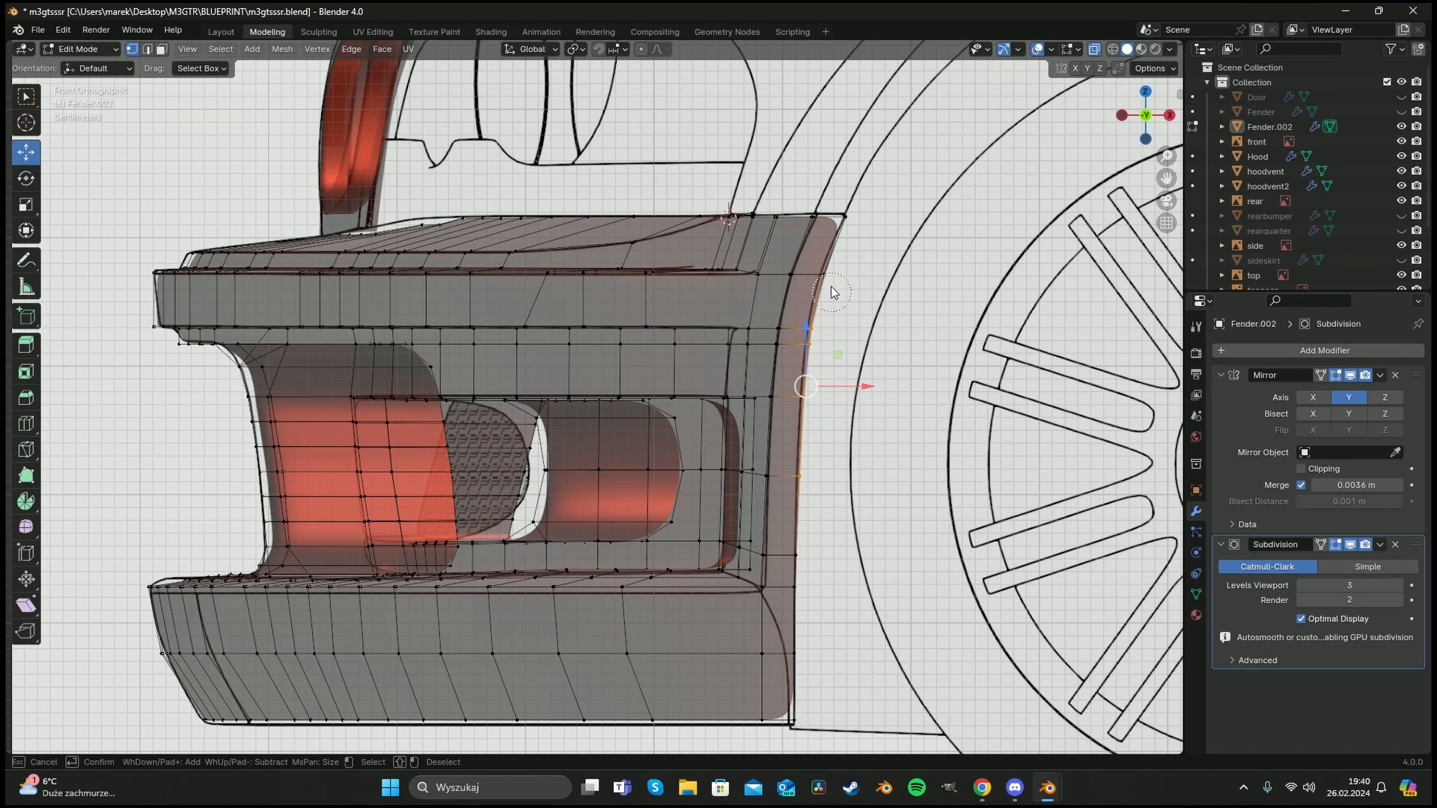
drag(834, 292, 829, 323)
right_click(845, 322)
drag(873, 369, 863, 368)
key(a)
key(a)
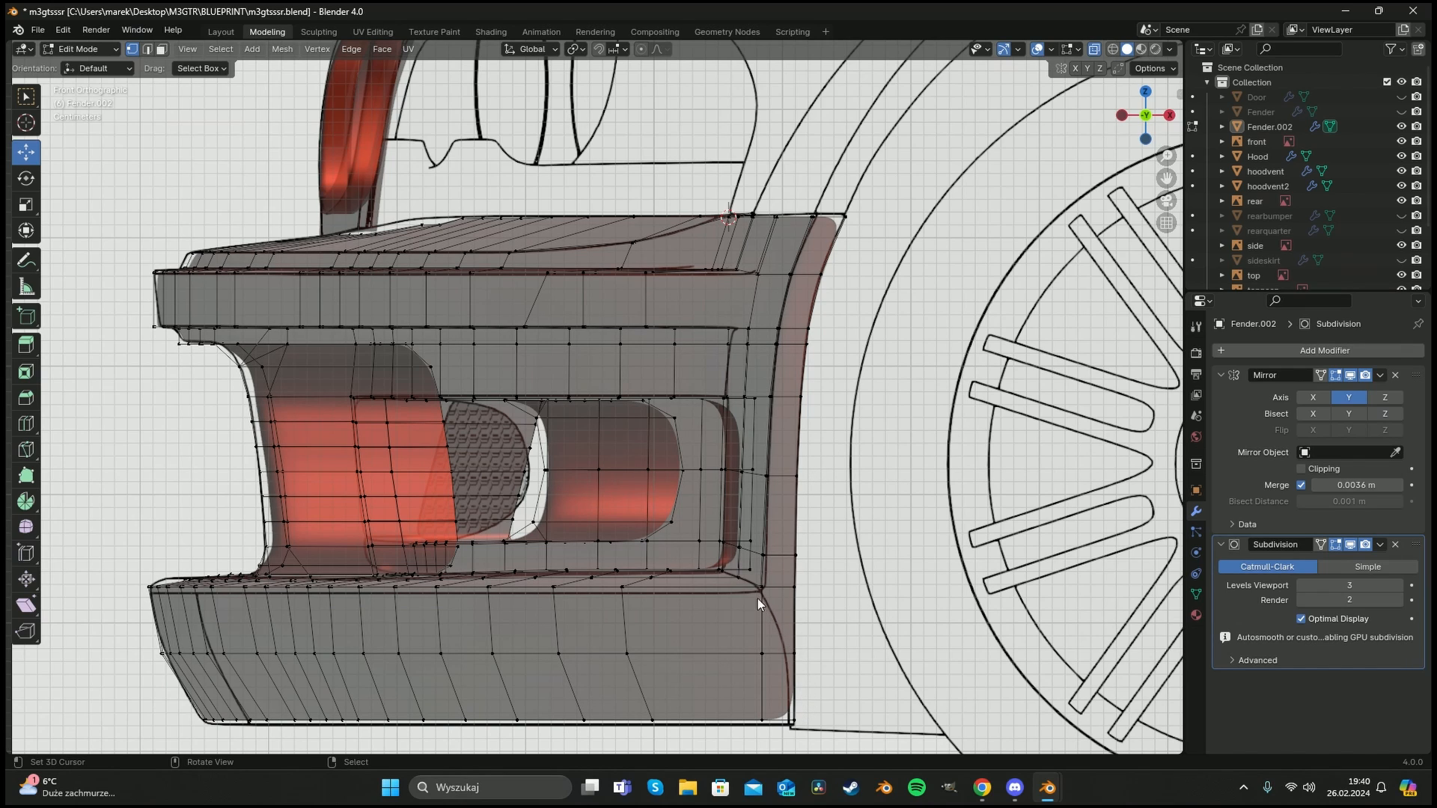
key(alt+z)
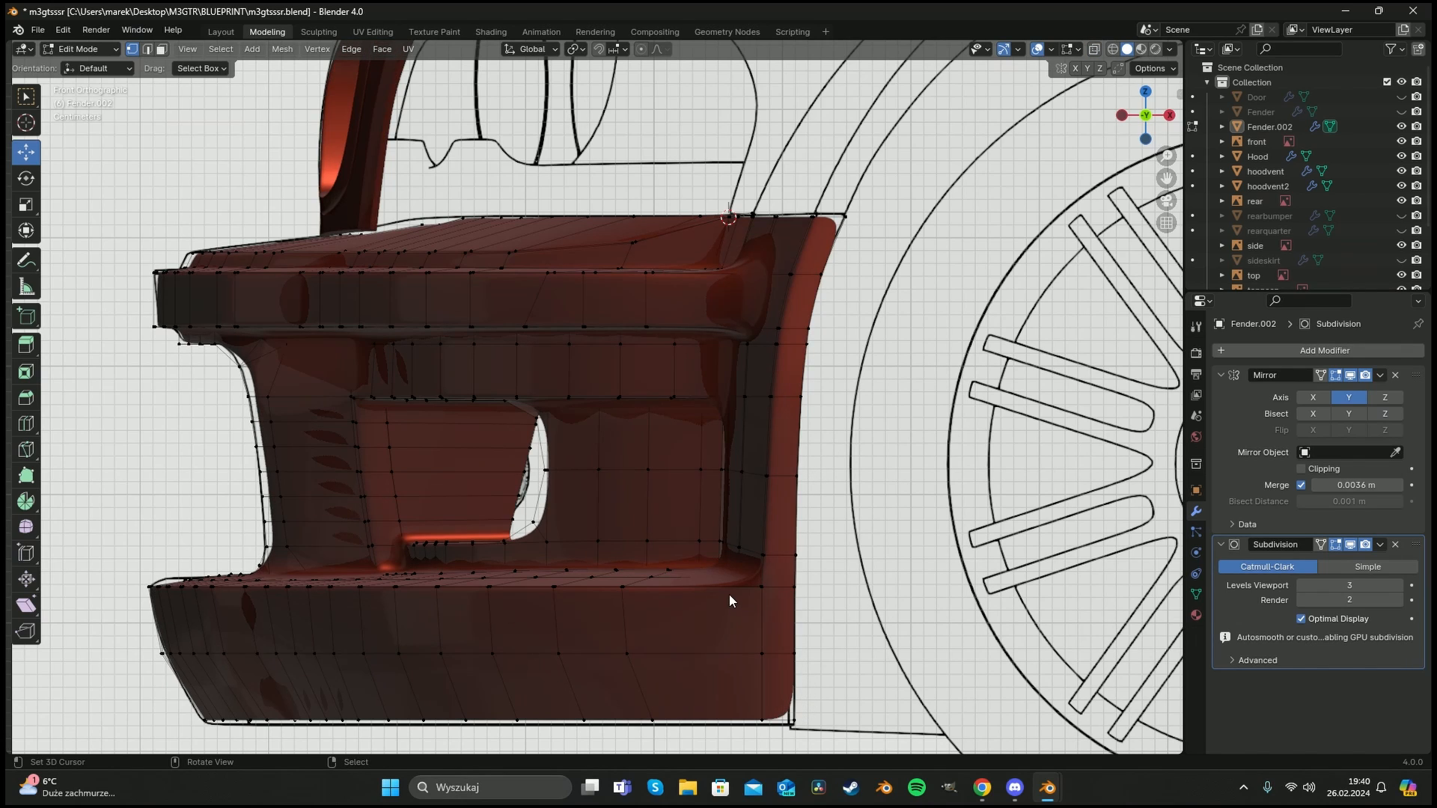
key(ctrl+r)
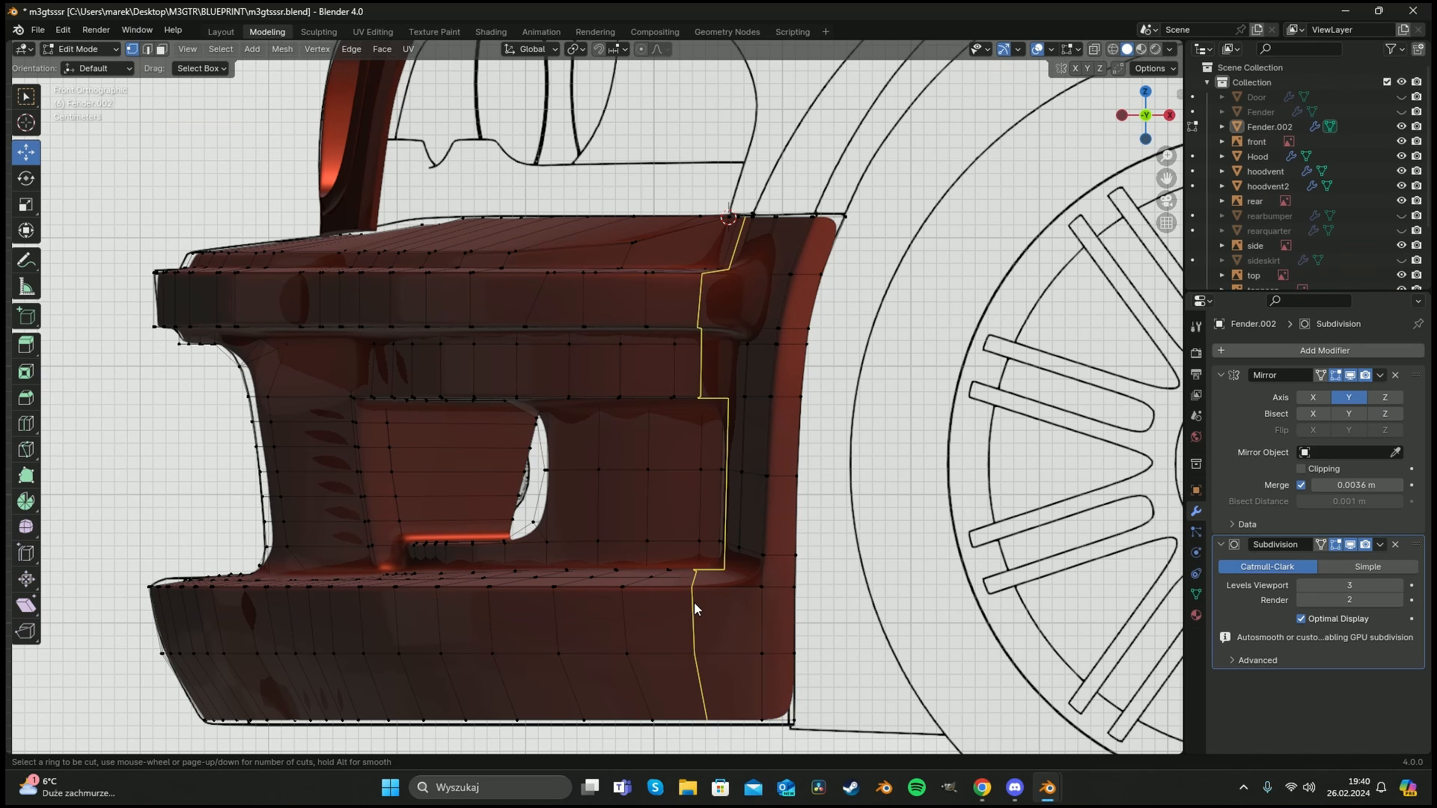
key(Tab)
key(Tab)
key(Tab)
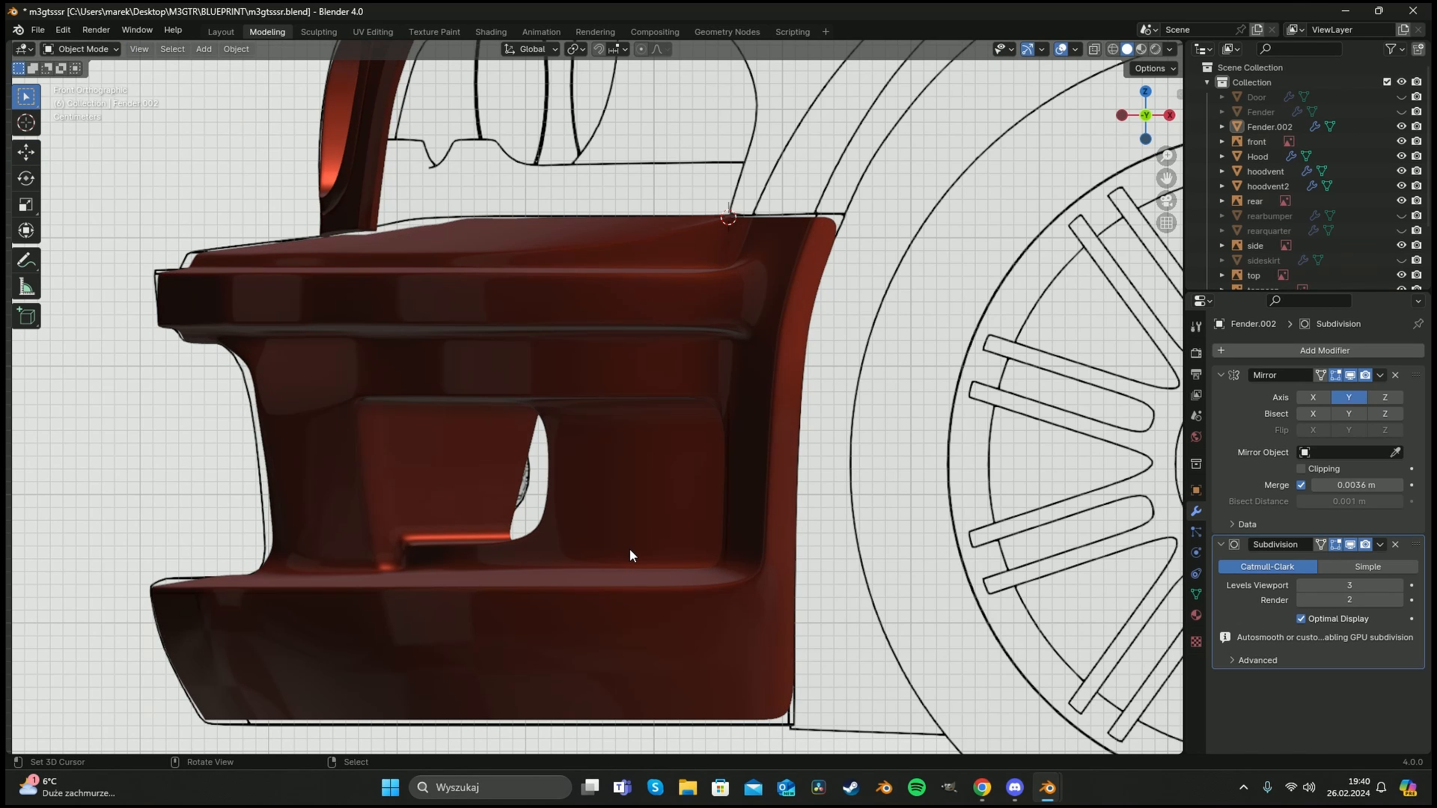
Unhide all hidden body panels and bring the bumper's corner beside the front fender into close view.
scroll(589, 473, down, 2)
middle_drag(590, 473, 669, 417)
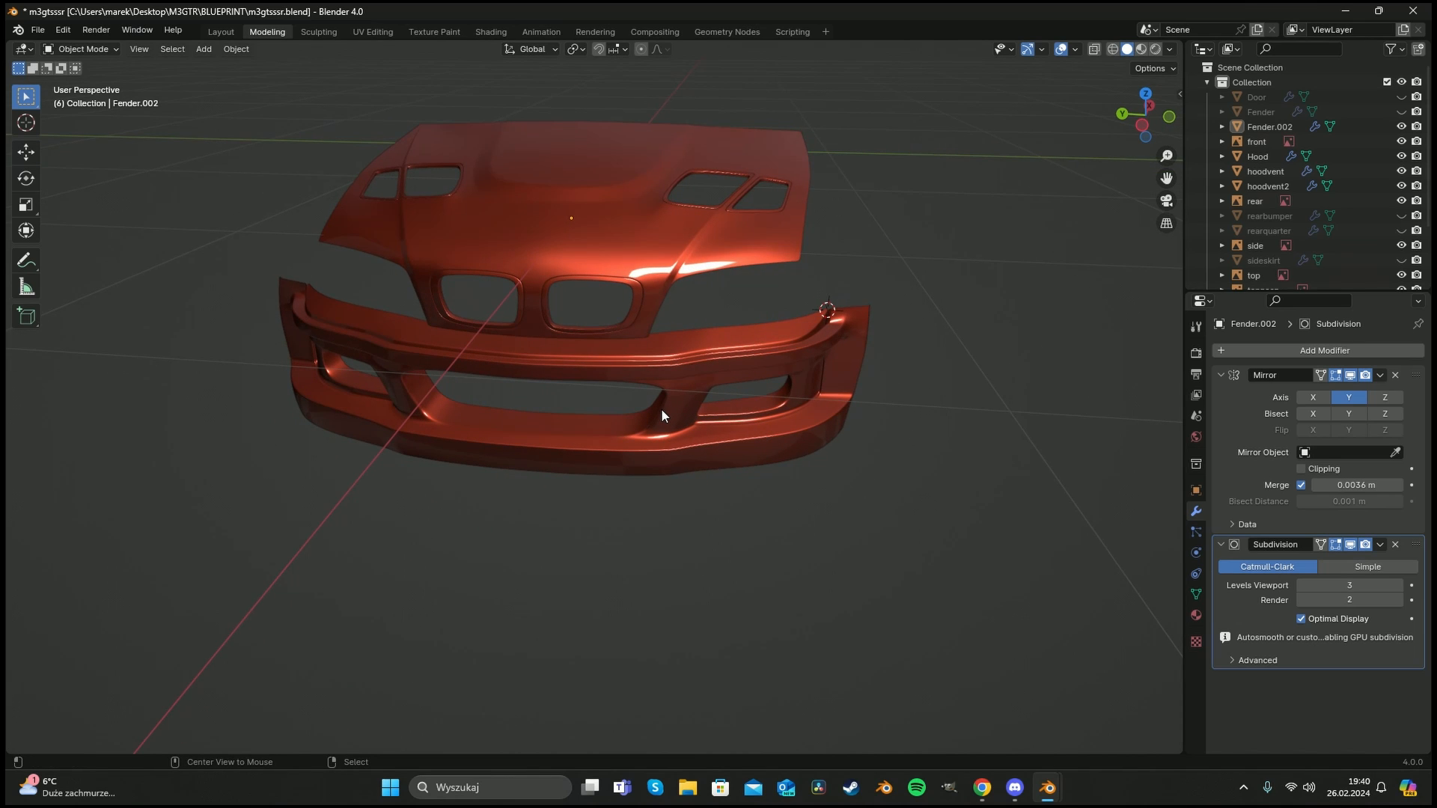
key(alt+h)
key(a)
key(a)
middle_drag(886, 455, 720, 499)
scroll(695, 404, up, 4)
Select the vertices along the middle of the bumper's wheel-arch edge and nudge them slightly along Y against the front blueprint.
click(707, 460)
key(Tab)
key(c)
click(712, 496)
right_click(712, 494)
key(alt+z)
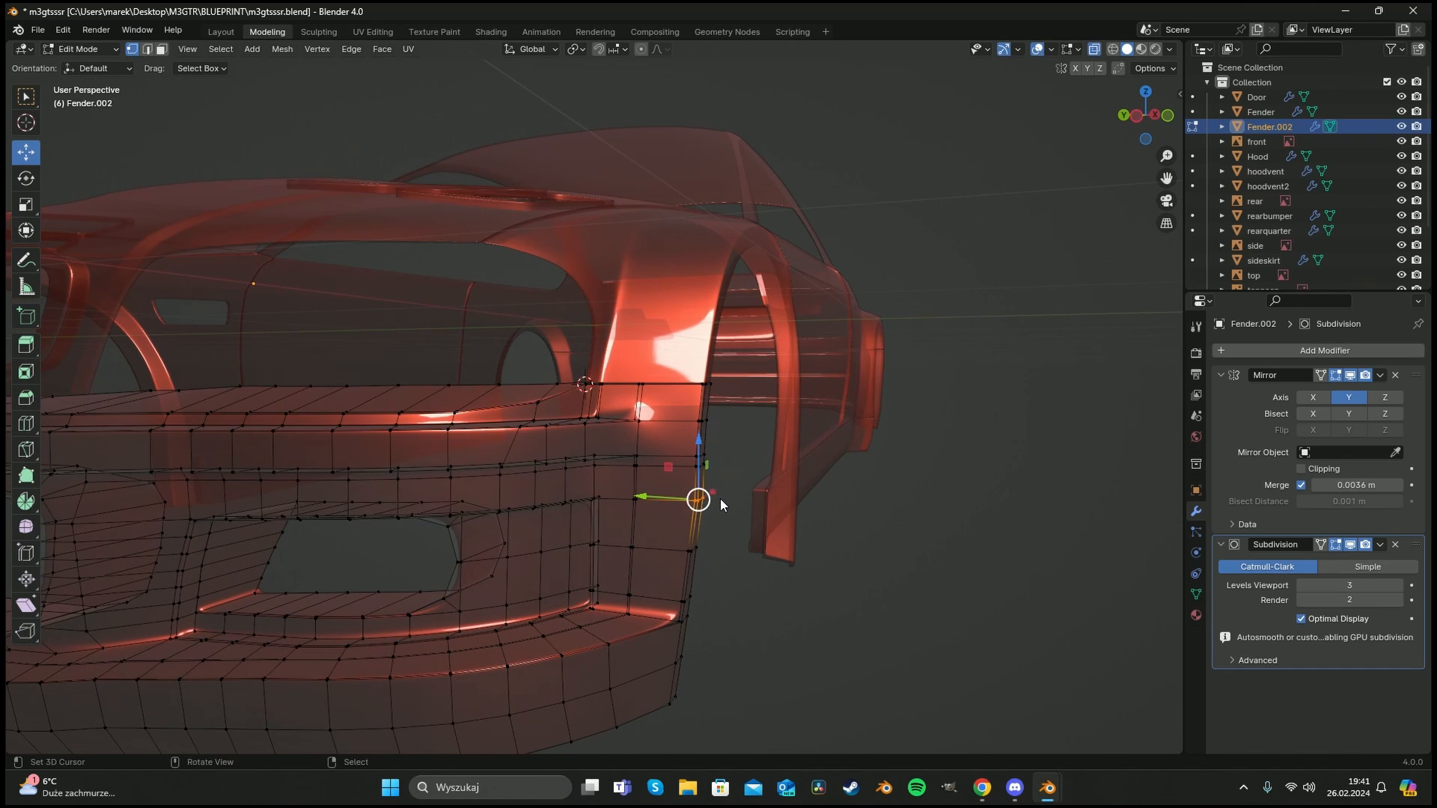
key(c)
click(699, 506)
right_click(699, 508)
key(alt+z)
key(KP_1)
key(KP_3)
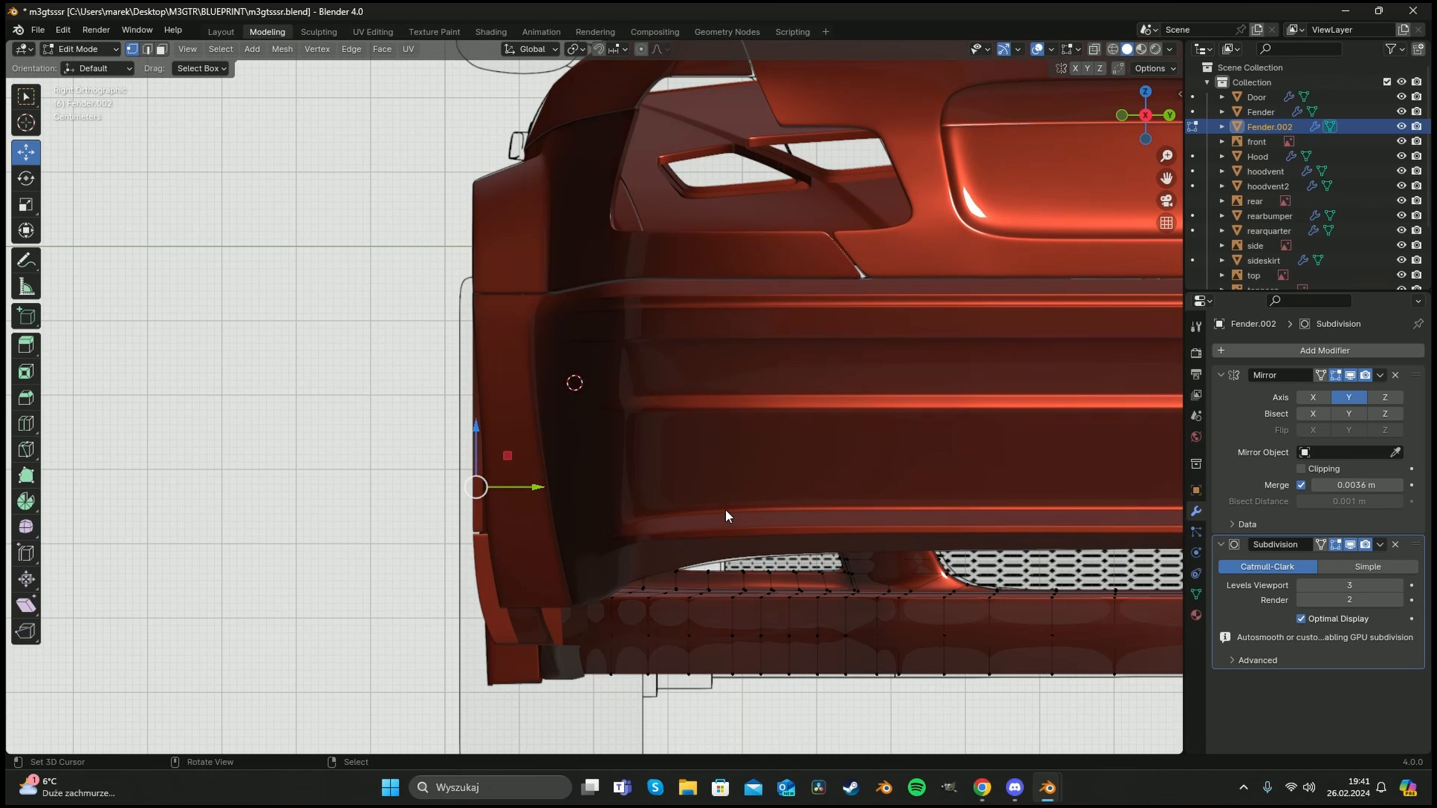
alt+middle_drag(564, 478, 755, 430)
key(alt+z)
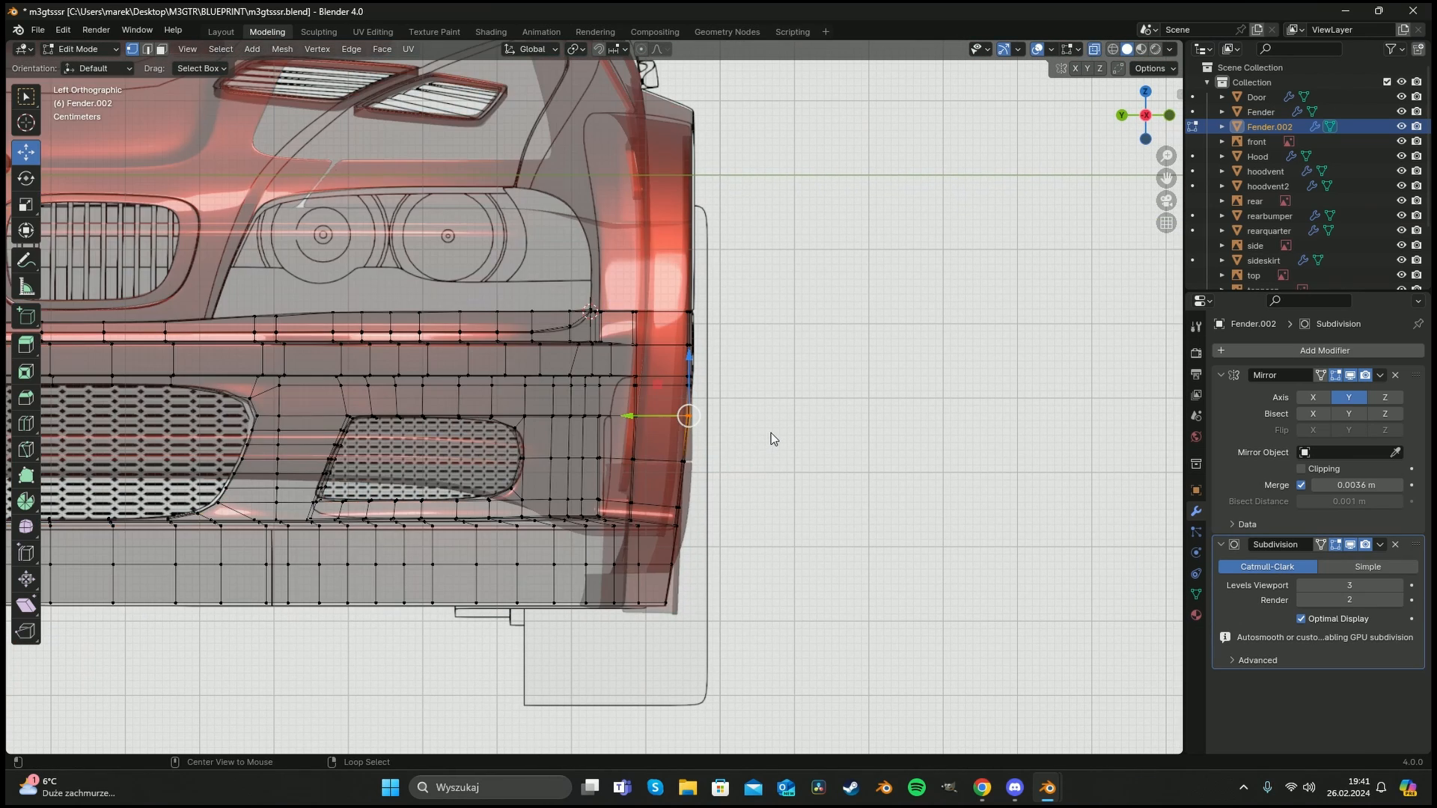
scroll(771, 433, up, 4)
drag(732, 438, 728, 434)
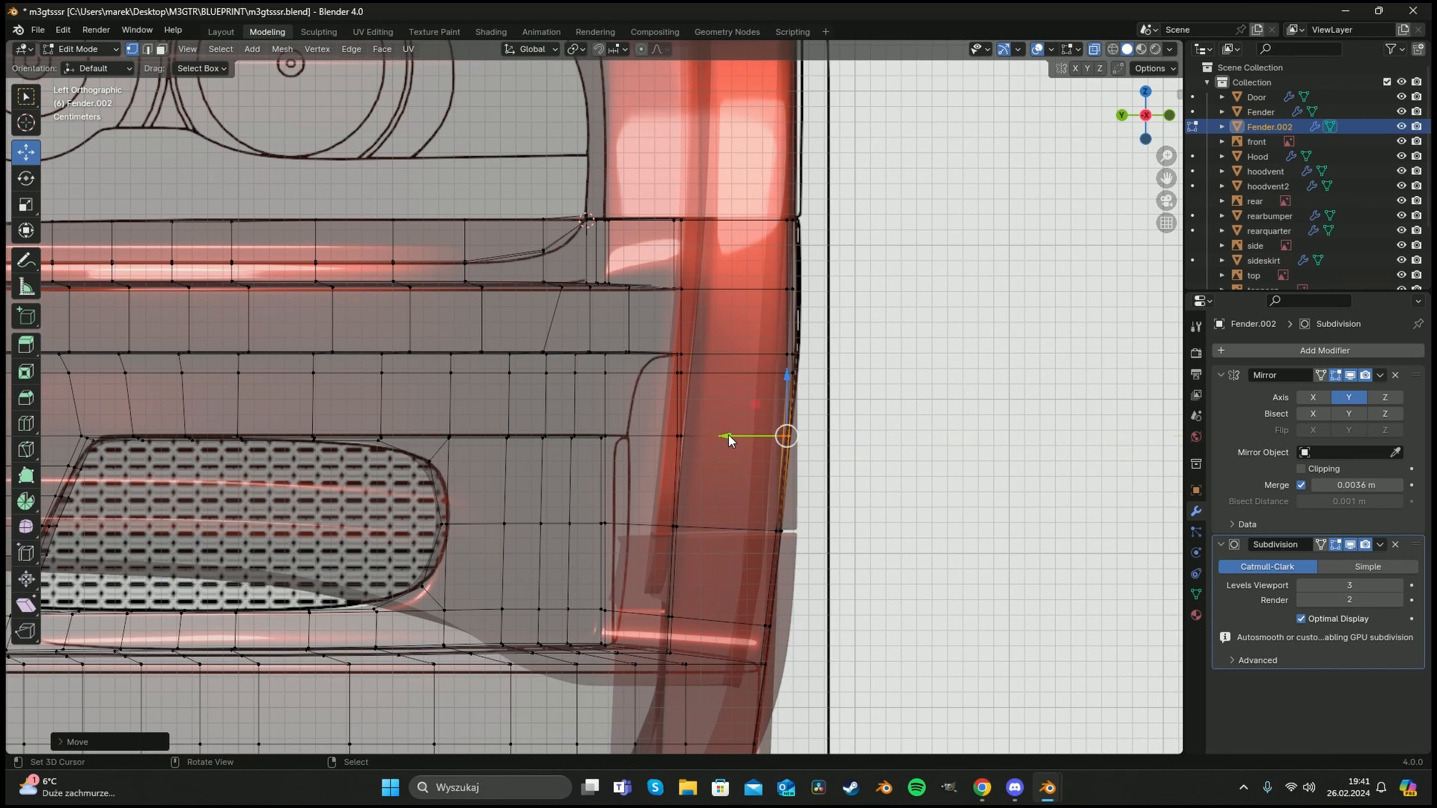
Clear the selection and try sliding the upper row of vertices along the bumper's wheel-arch strip.
key(alt+z)
middle_drag(864, 411, 709, 403)
key(a)
key(a)
key(alt+z)
scroll(623, 376, down, 2)
key(c)
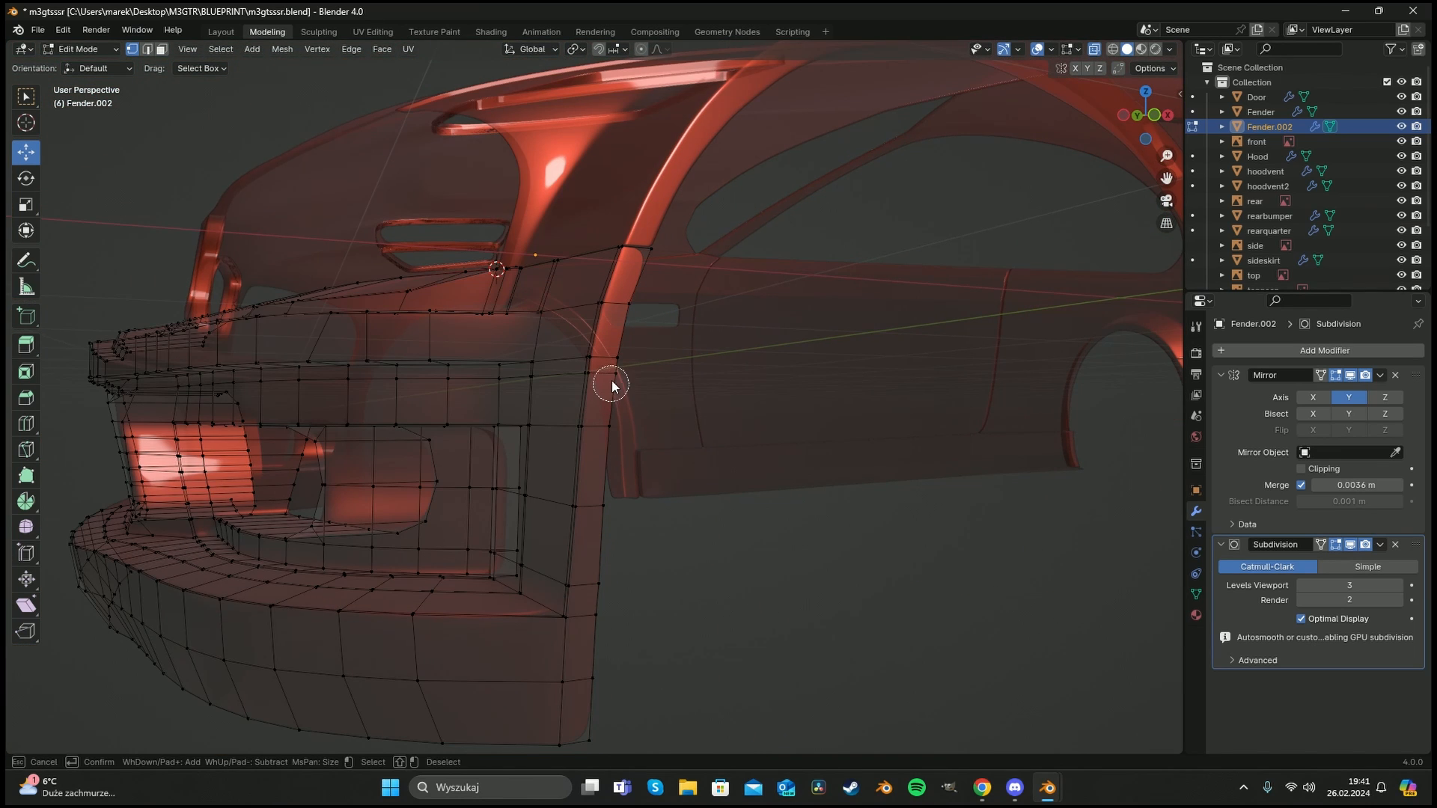
key(Escape)
key(g)
key(g)
click(611, 397)
key(a)
key(a)
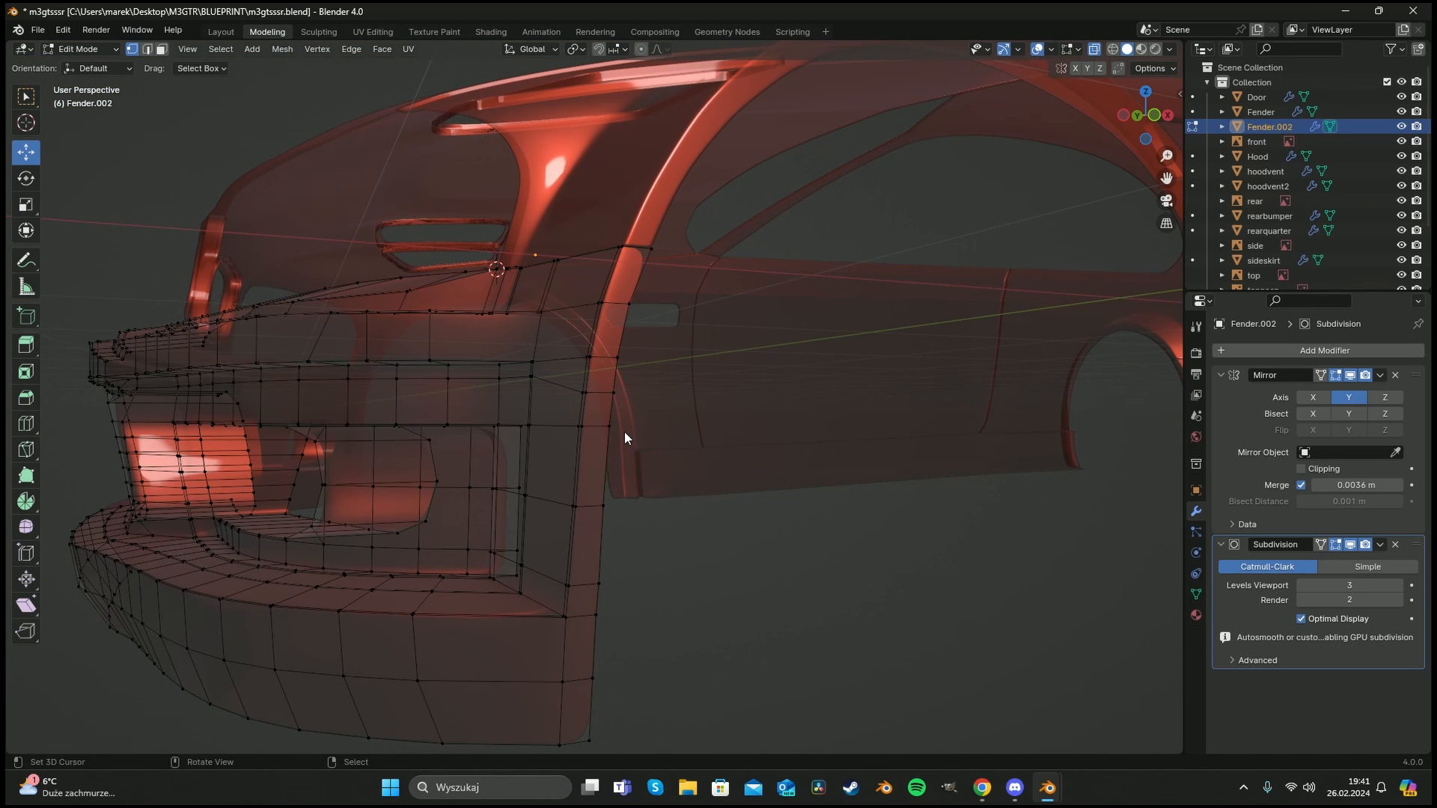
Select the middle row of vertices on the bumper's wheel-arch strip and edge-slide it slightly downward.
key(c)
drag(610, 430, 587, 428)
right_click(587, 428)
key(g)
key(g)
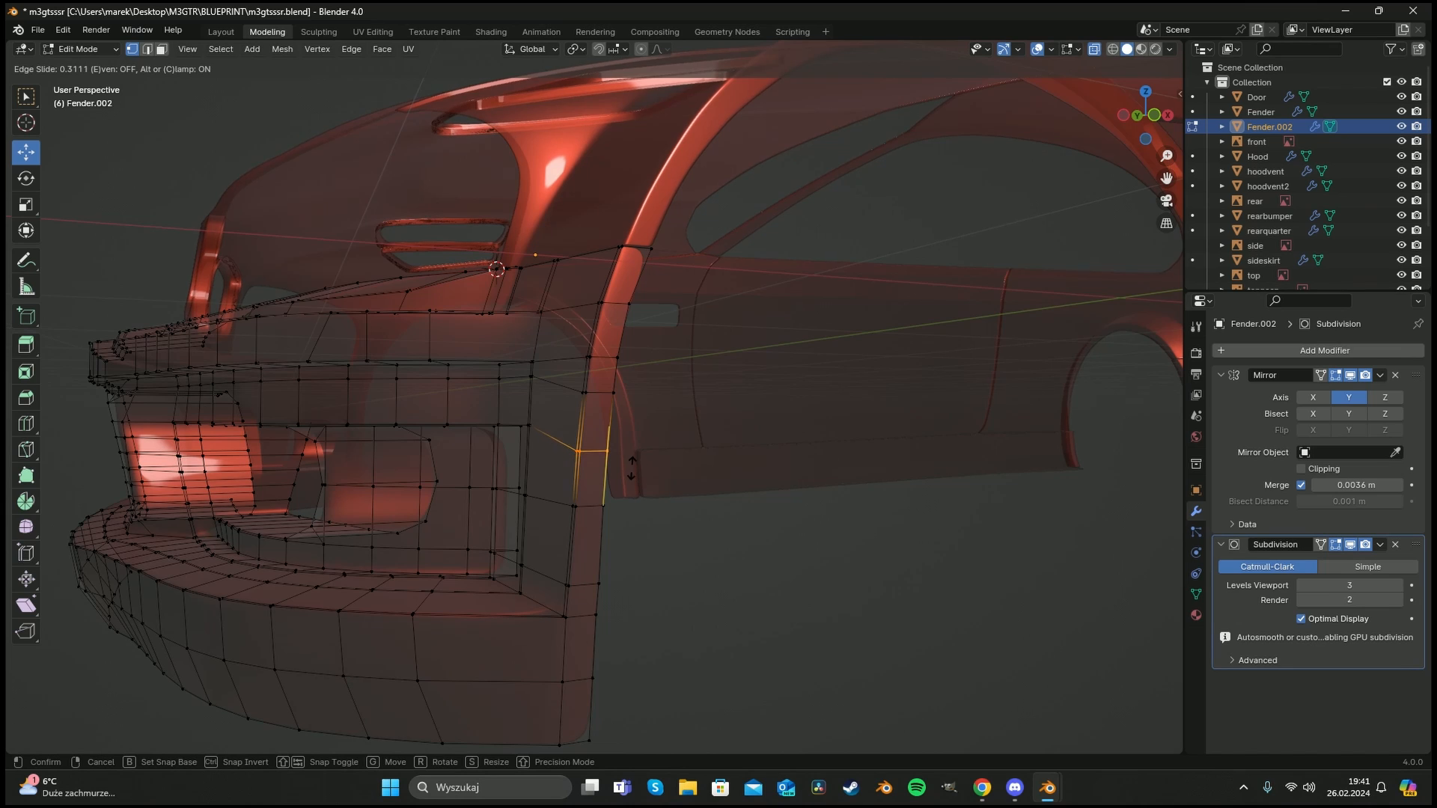
click(631, 471)
Select the row above it on the wheel-arch strip and edge-slide it slightly downward to even the spacing.
key(a)
key(a)
key(c)
drag(618, 397, 595, 392)
right_click(595, 392)
key(g)
key(g)
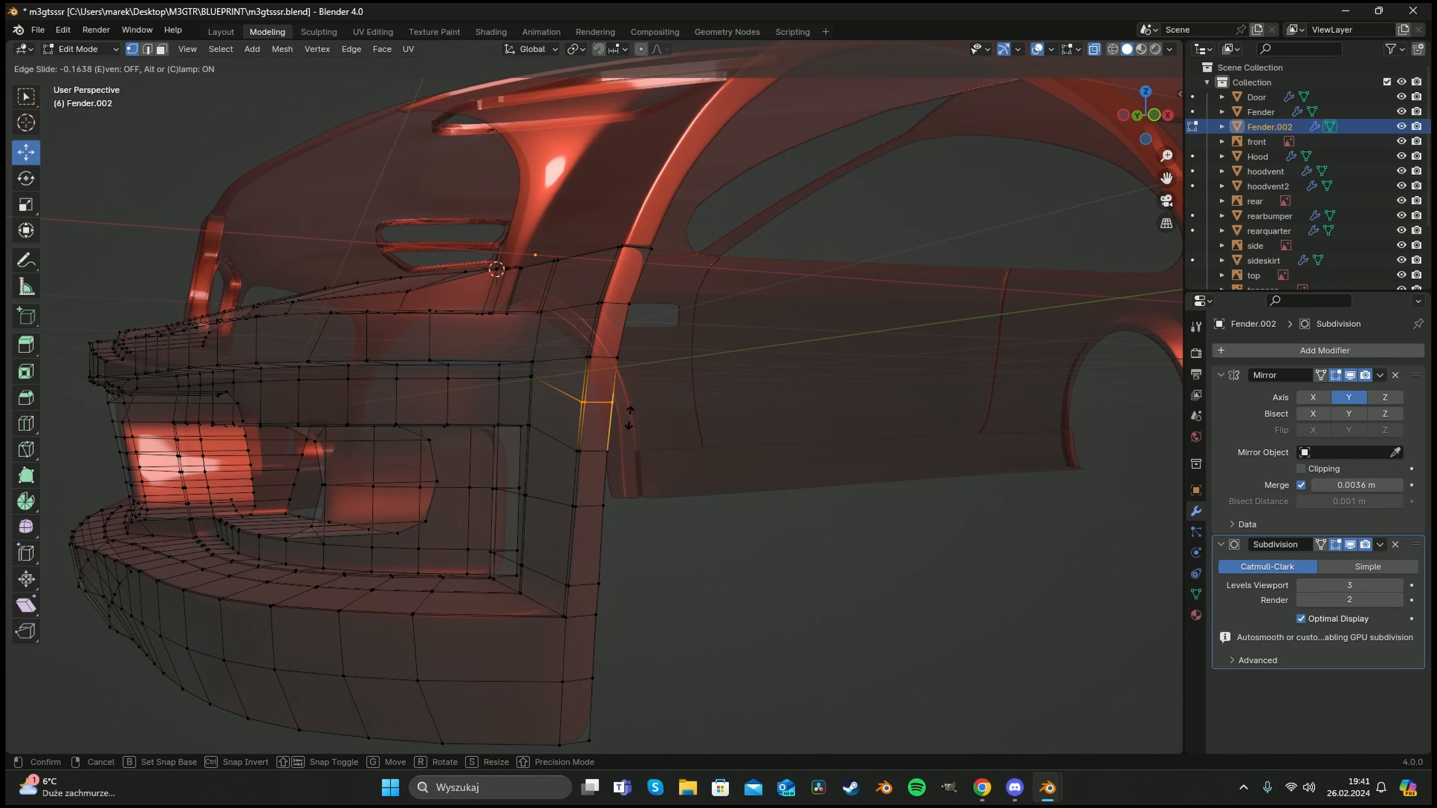
click(627, 420)
Select the lower vertices of the wheel-arch strip and adjust their position along the bumper's edge.
key(alt+a)
middle_drag(627, 420, 621, 470)
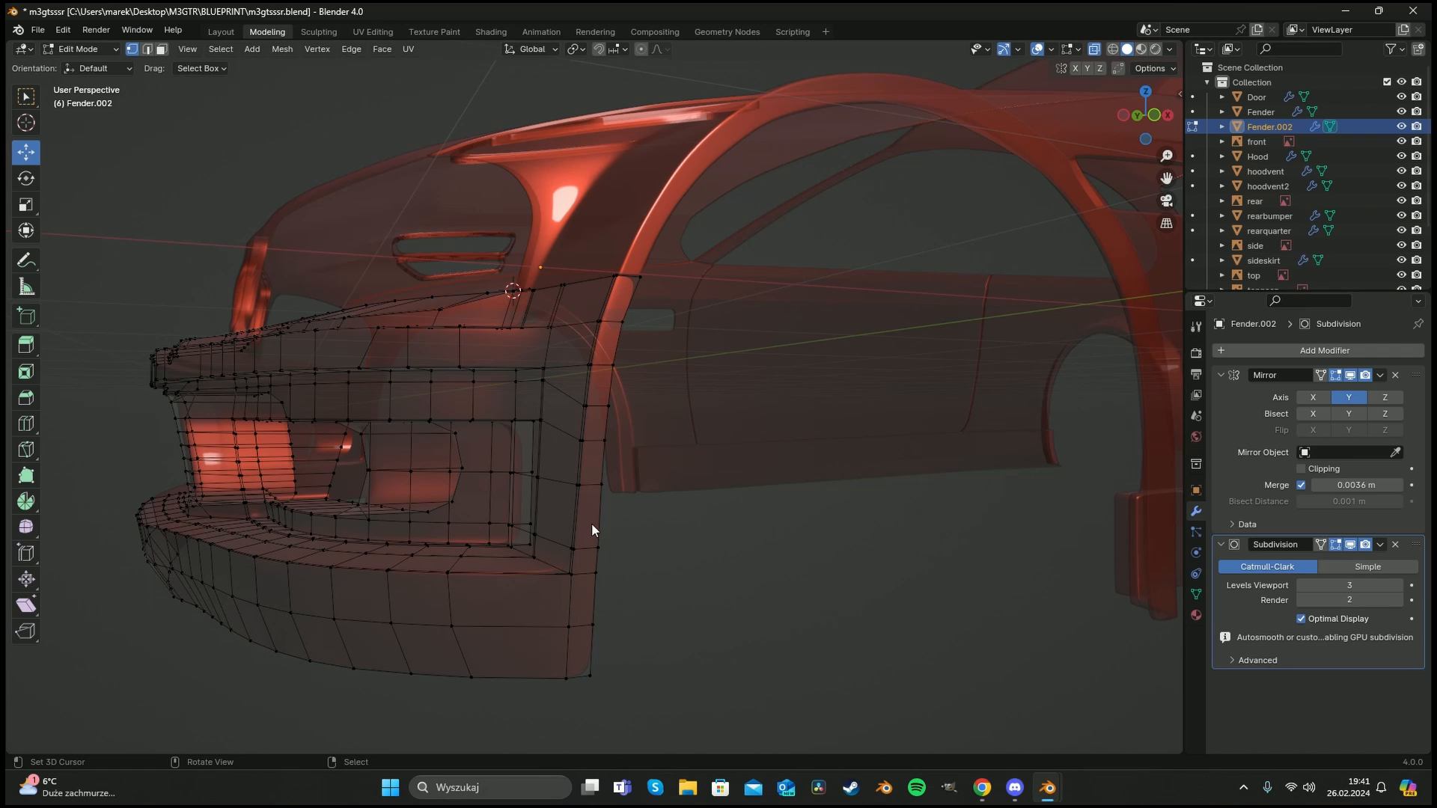
middle_drag(602, 350, 620, 466)
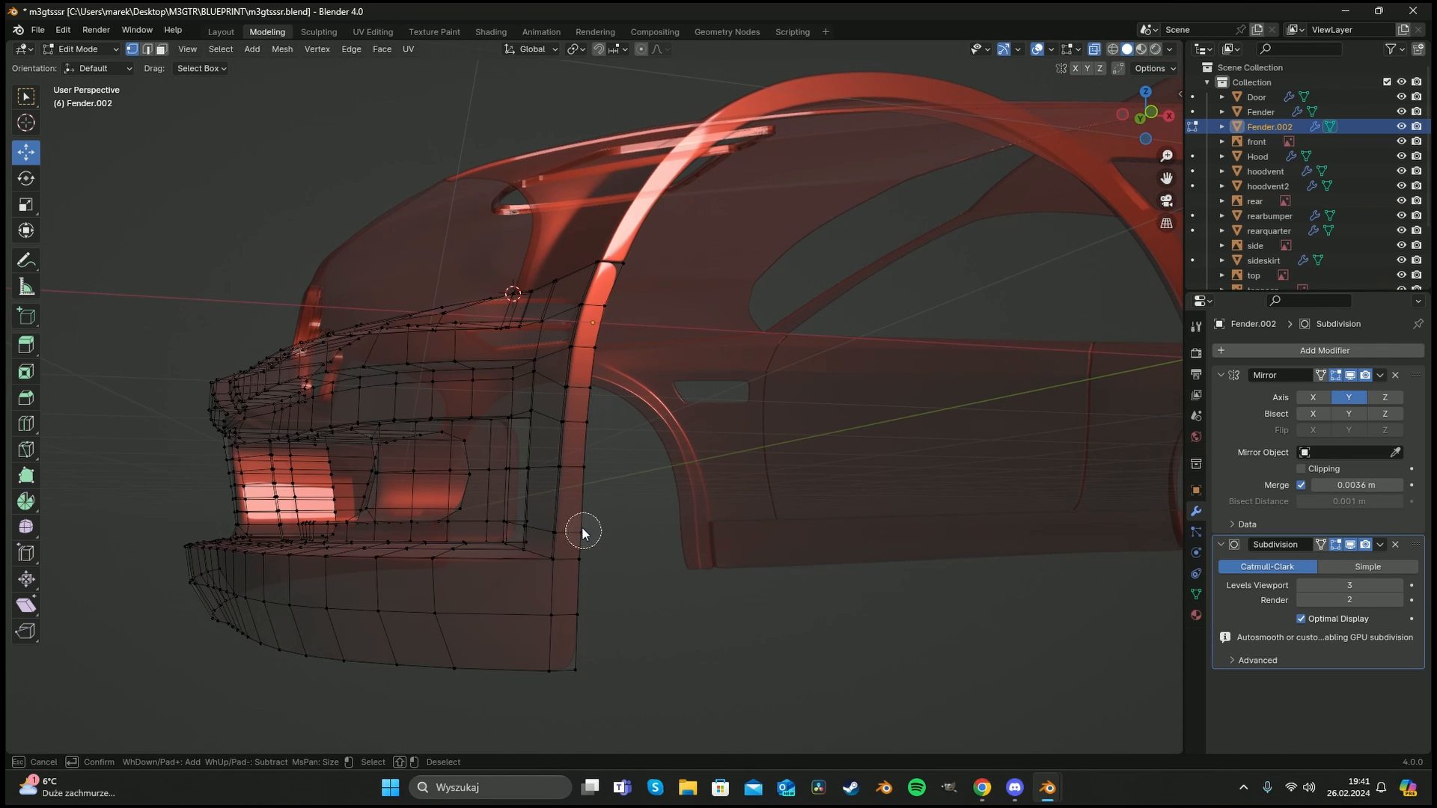
click(583, 527)
key(g)
click(599, 506)
click(598, 551)
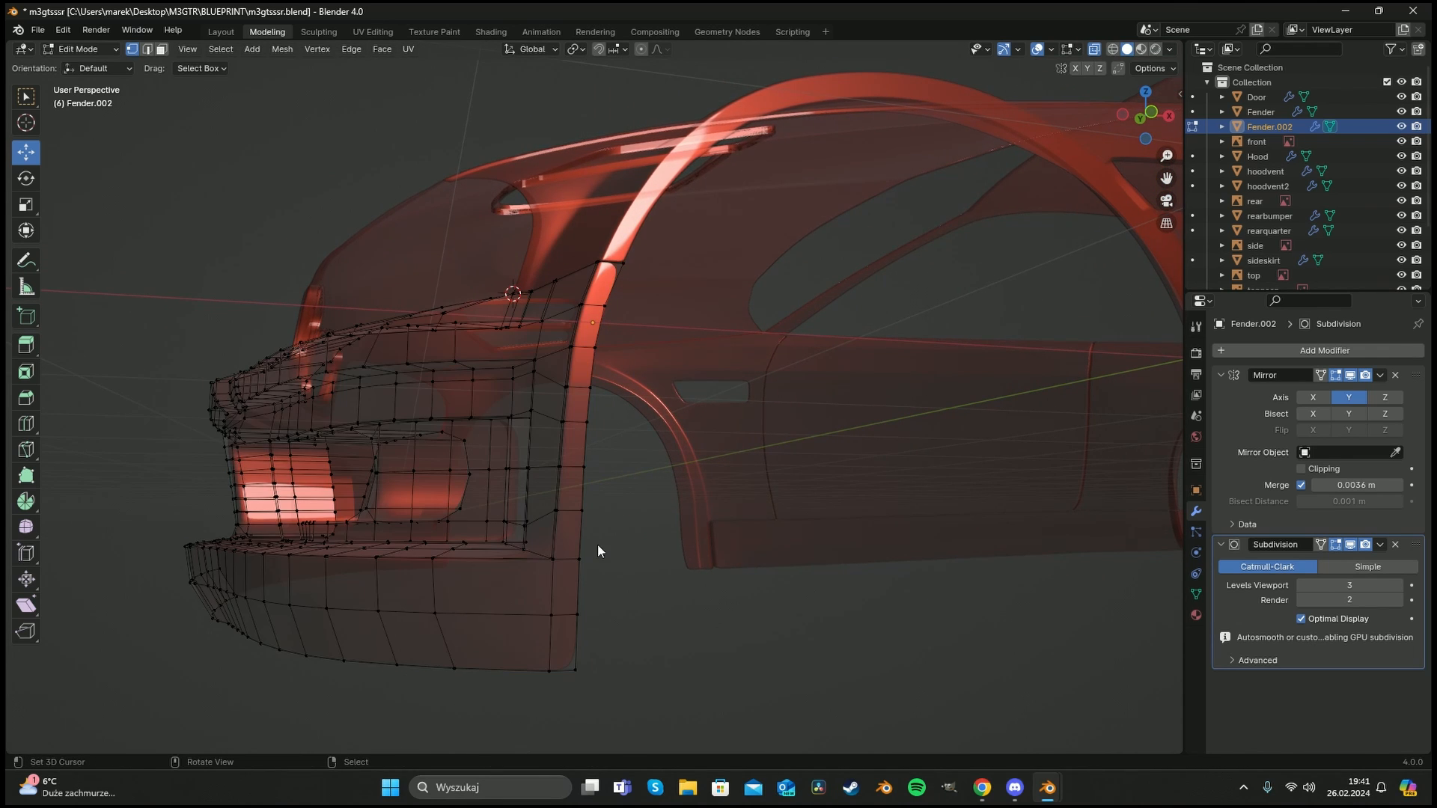
Try adding a vertical loop cut at the bumper's corner, slid close to the end of the upper ridge.
key(Tab)
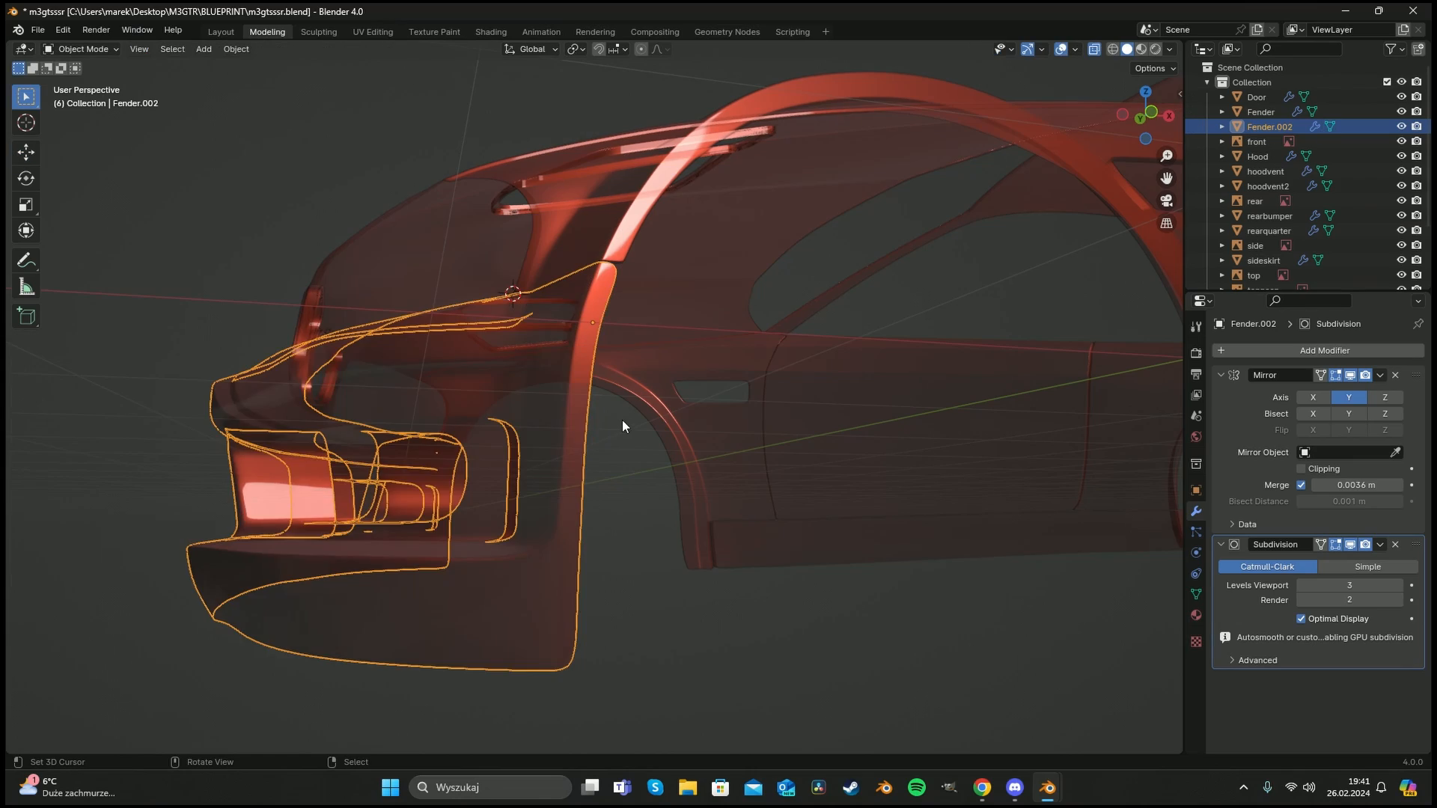
middle_drag(622, 423, 546, 386)
key(Tab)
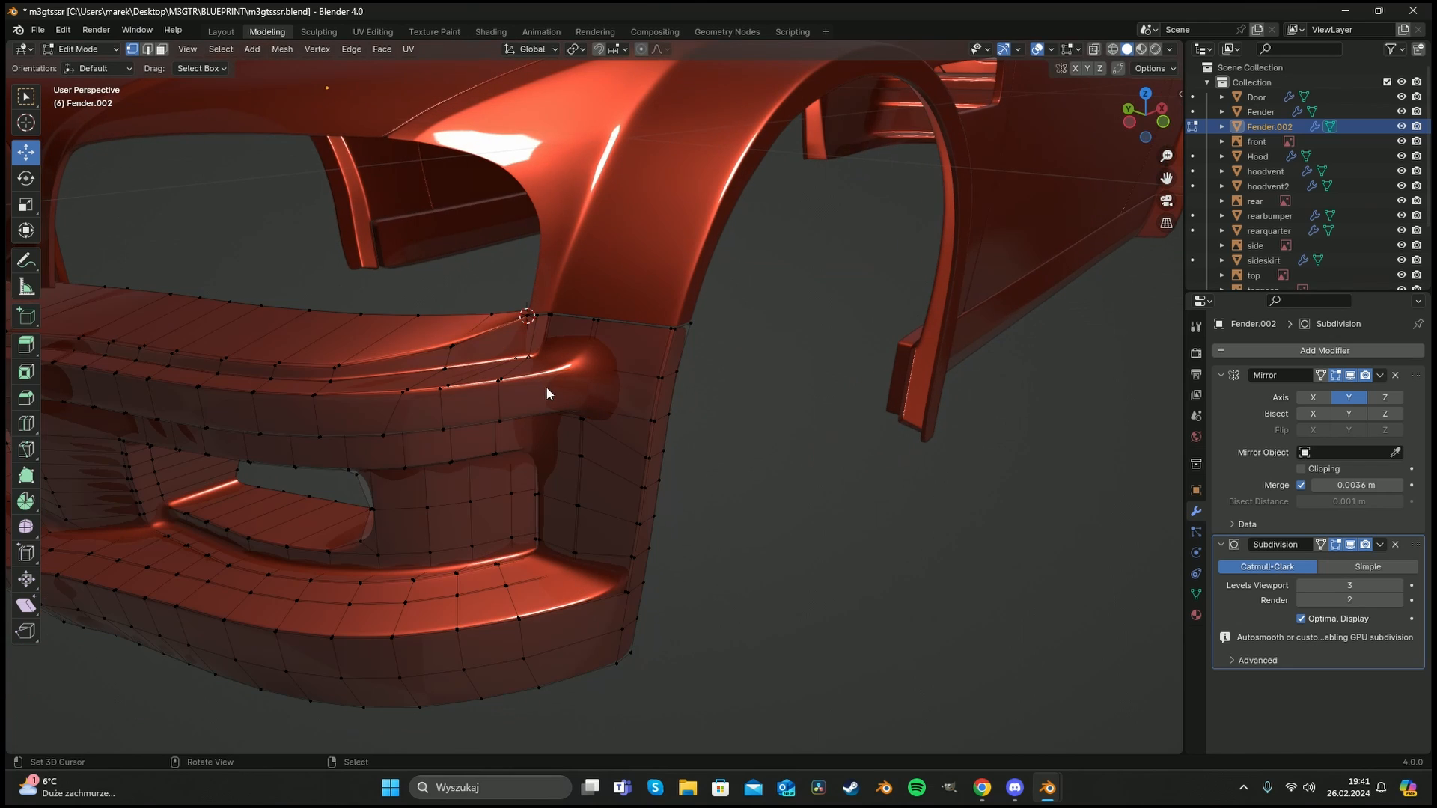
alt+click(547, 381)
key(g)
key(g)
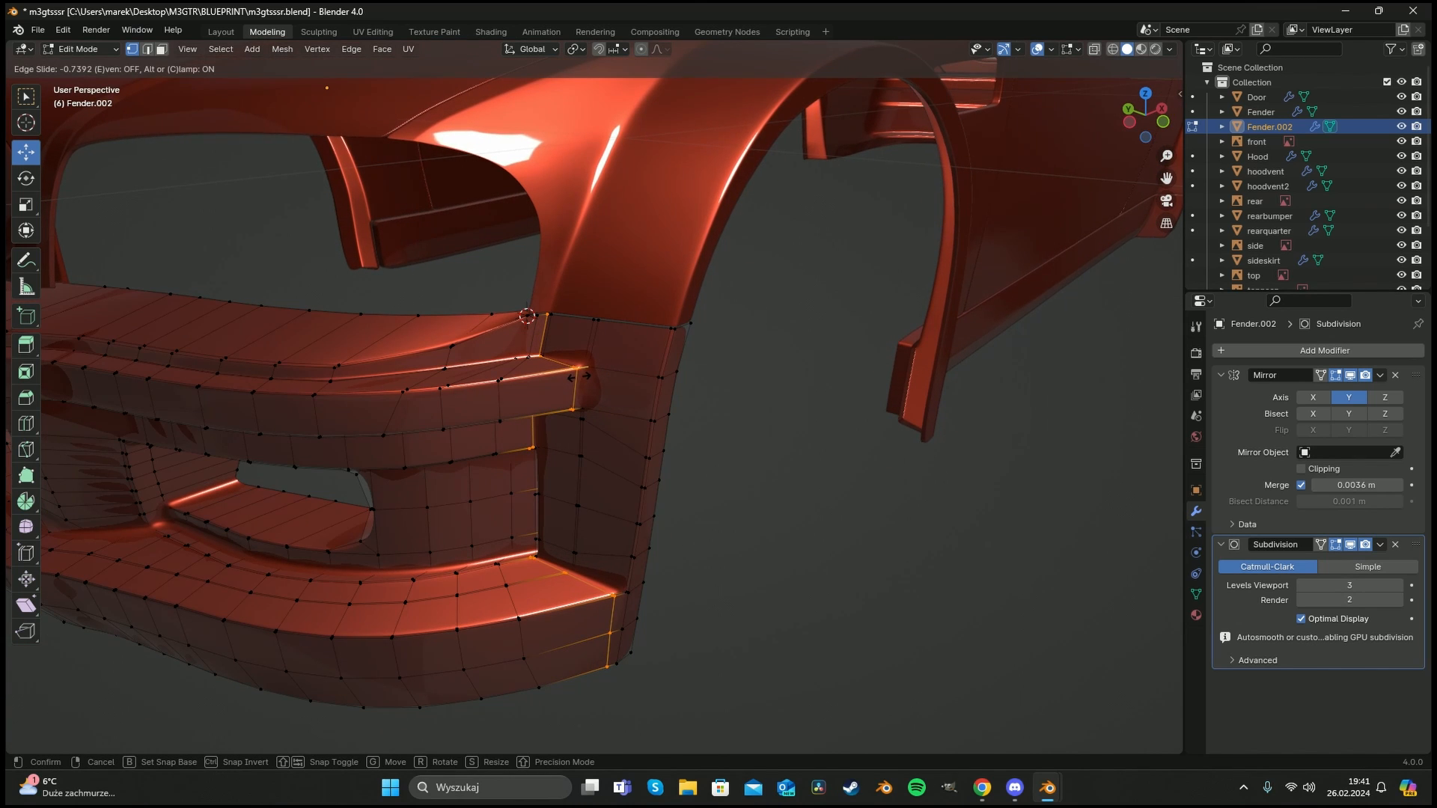
click(576, 382)
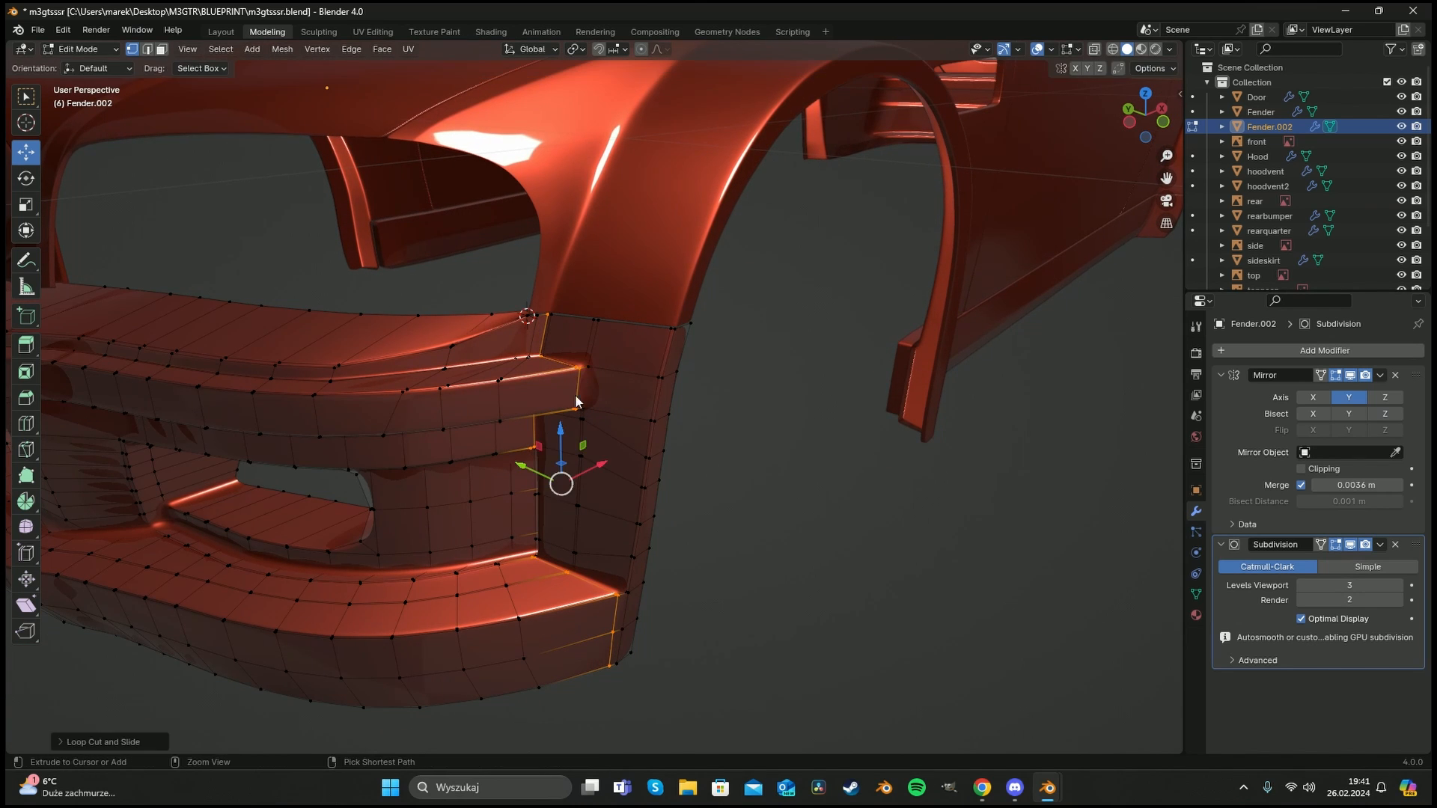
key(Tab)
middle_drag(575, 394, 634, 397)
scroll(621, 403, up, 3)
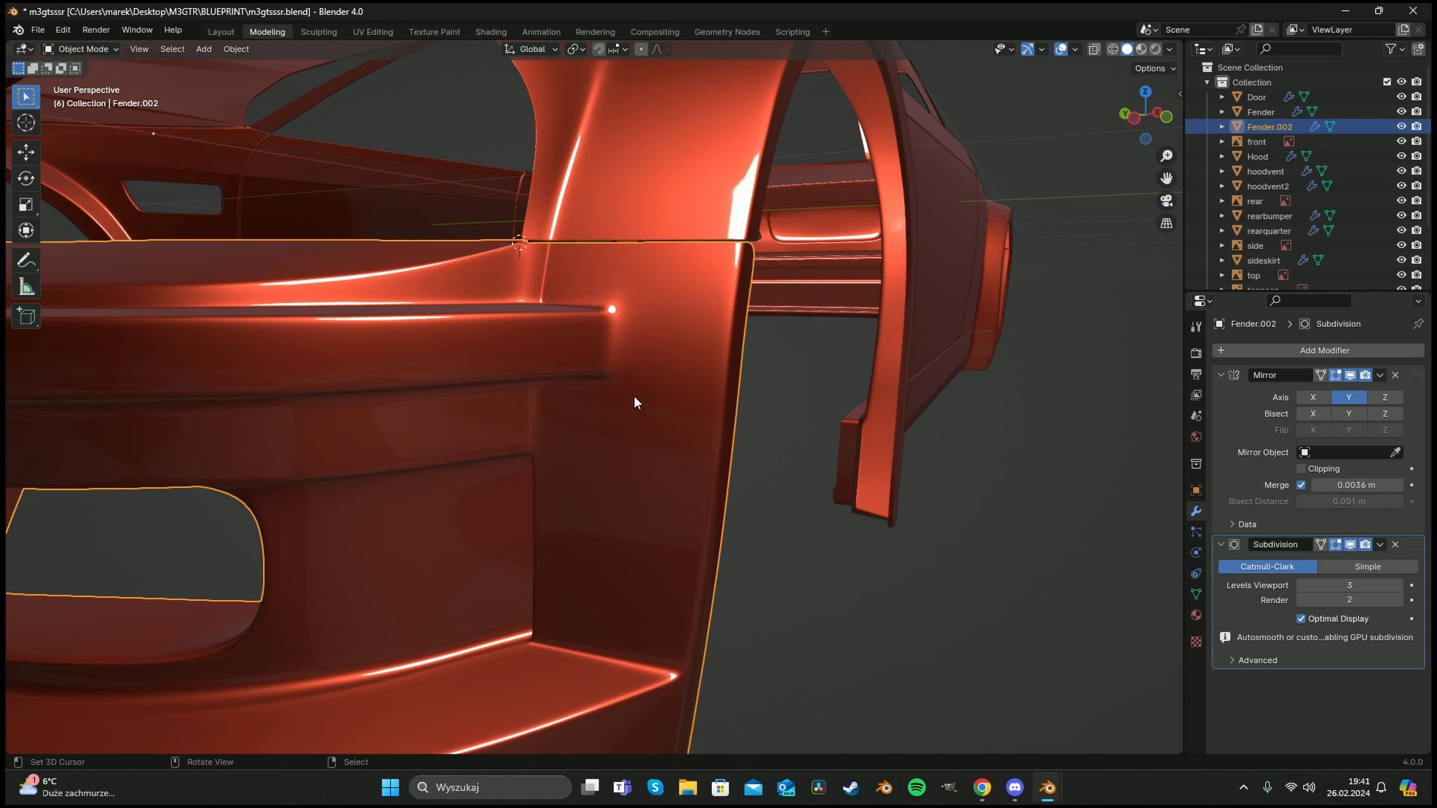
key(Tab)
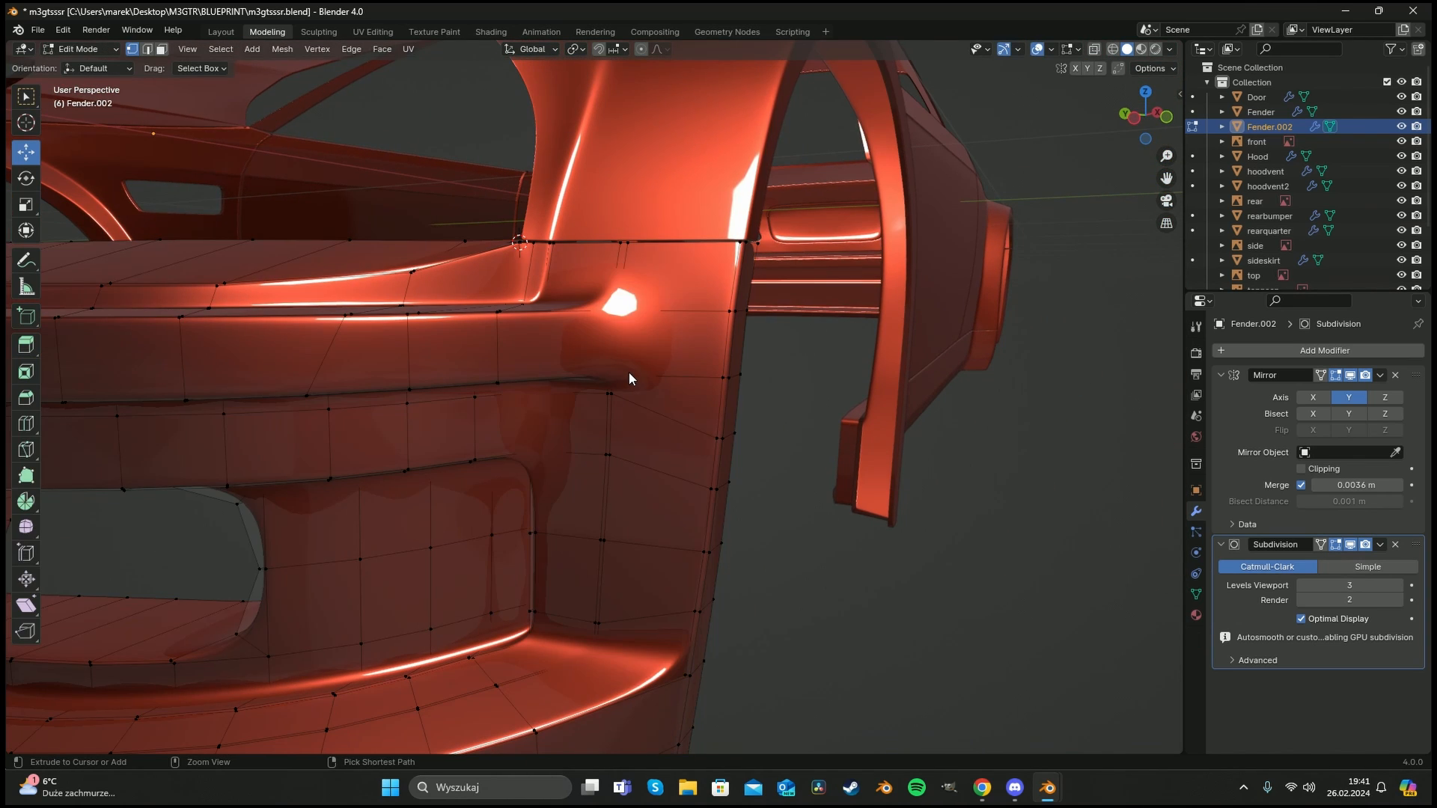
key(Tab)
scroll(600, 322, up, 3)
middle_drag(614, 376, 679, 428)
scroll(634, 379, down, 3)
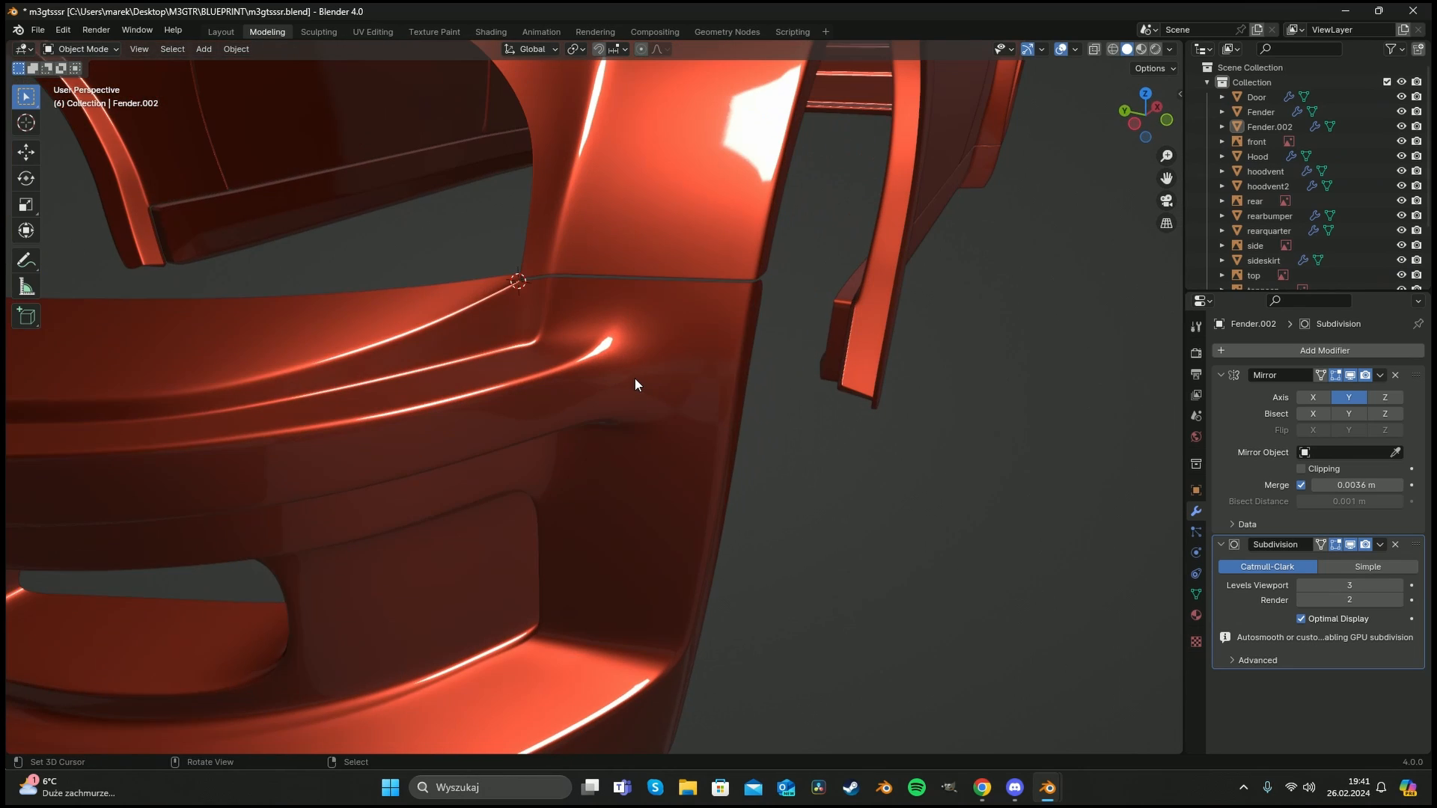
Try edge-sliding the horizontal loop that crosses the bumper's corner just above the upper ridge, and undo it.
key(Tab)
alt+click(607, 315)
key(g)
key(g)
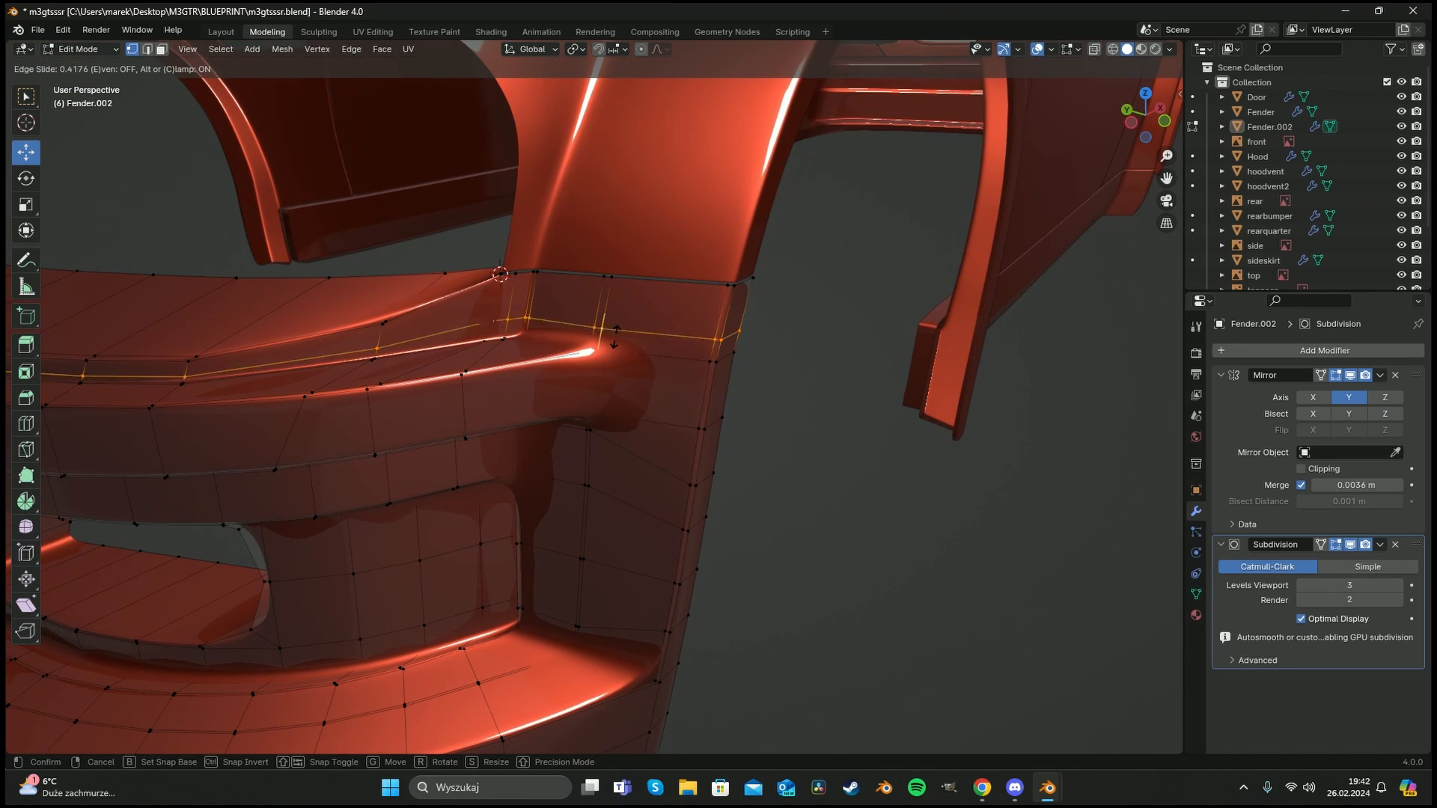
click(607, 337)
key(ctrl+z)
Dissolve the edge loop running along the bumper's upper ledge between the inner crease and the ridge.
middle_drag(514, 336, 557, 336)
alt+click(575, 333)
key(x)
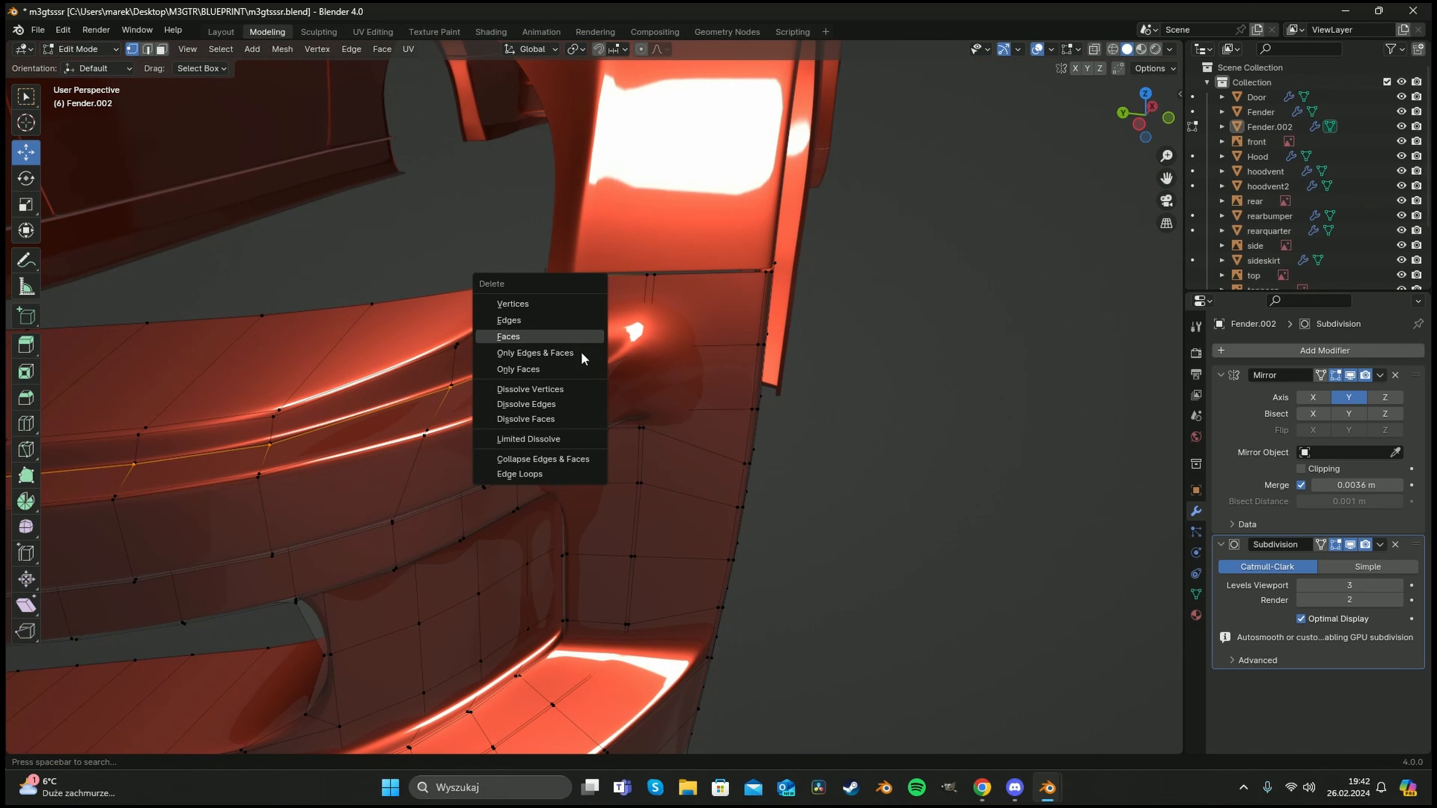
click(575, 399)
Try a loop cut along the upper ledge and across the bumper's corner, with an edge slide of -0.8, and inspect its shading.
middle_drag(576, 399, 626, 297)
key(ctrl+r)
click(626, 297)
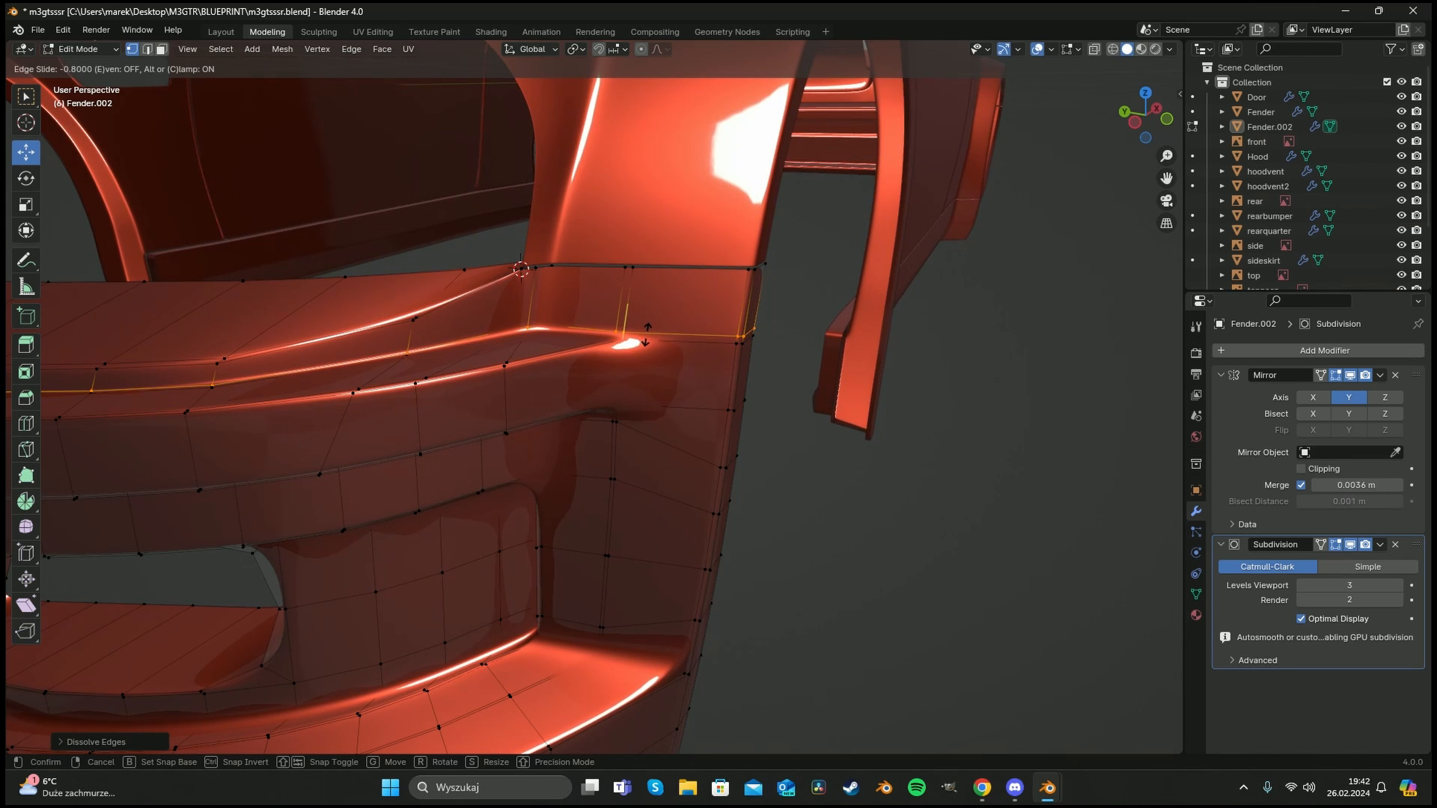
click(648, 337)
key(Tab)
scroll(646, 385, down, 5)
middle_drag(644, 385, 602, 386)
key(a)
key(a)
scroll(603, 380, up, 4)
key(Tab)
middle_drag(716, 347, 525, 310)
key(Tab)
key(a)
key(a)
key(Tab)
key(alt+a)
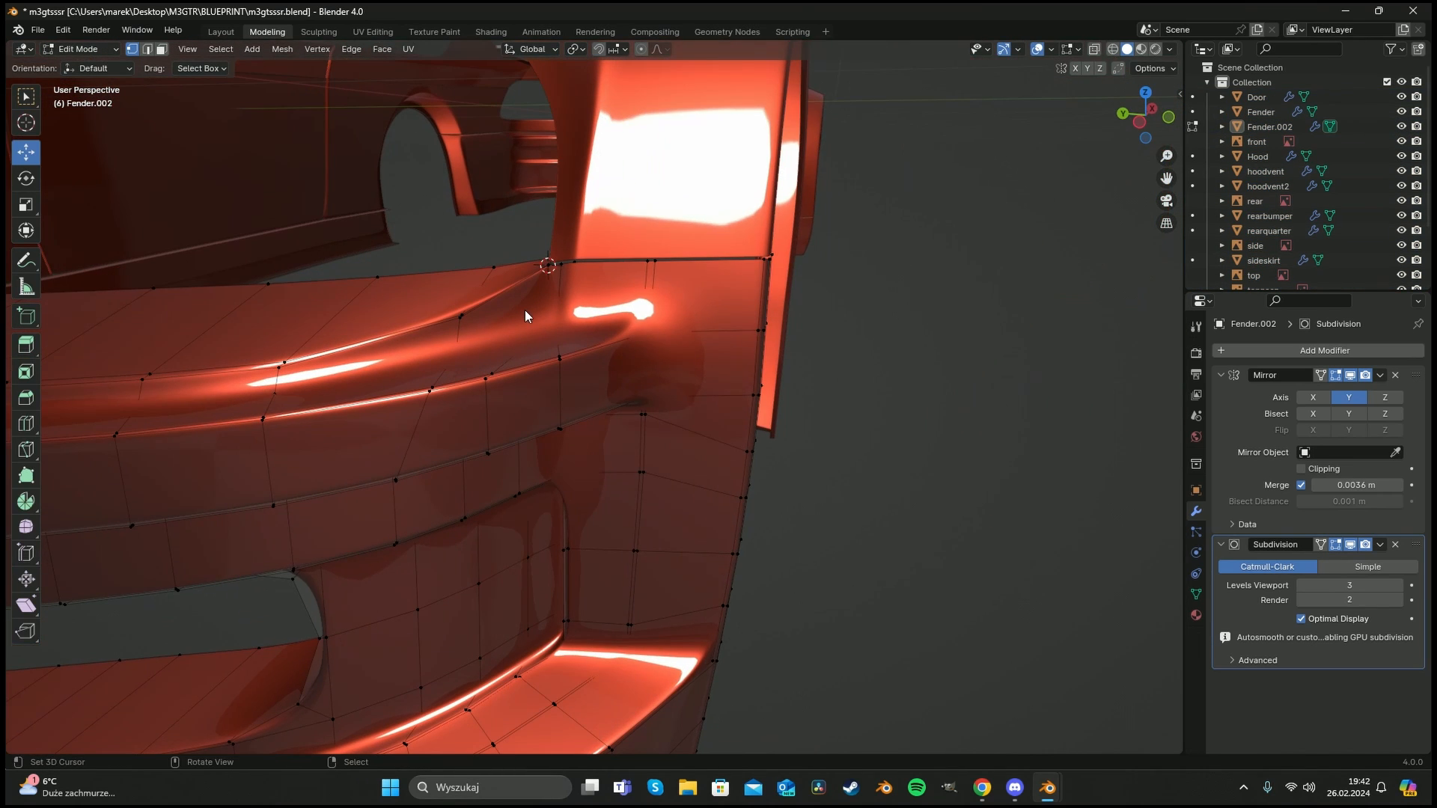
Add a loop cut along the bumper's upper ledge and slide it by 0.9 to sharpen the crease.
key(ctrl+r)
click(563, 323)
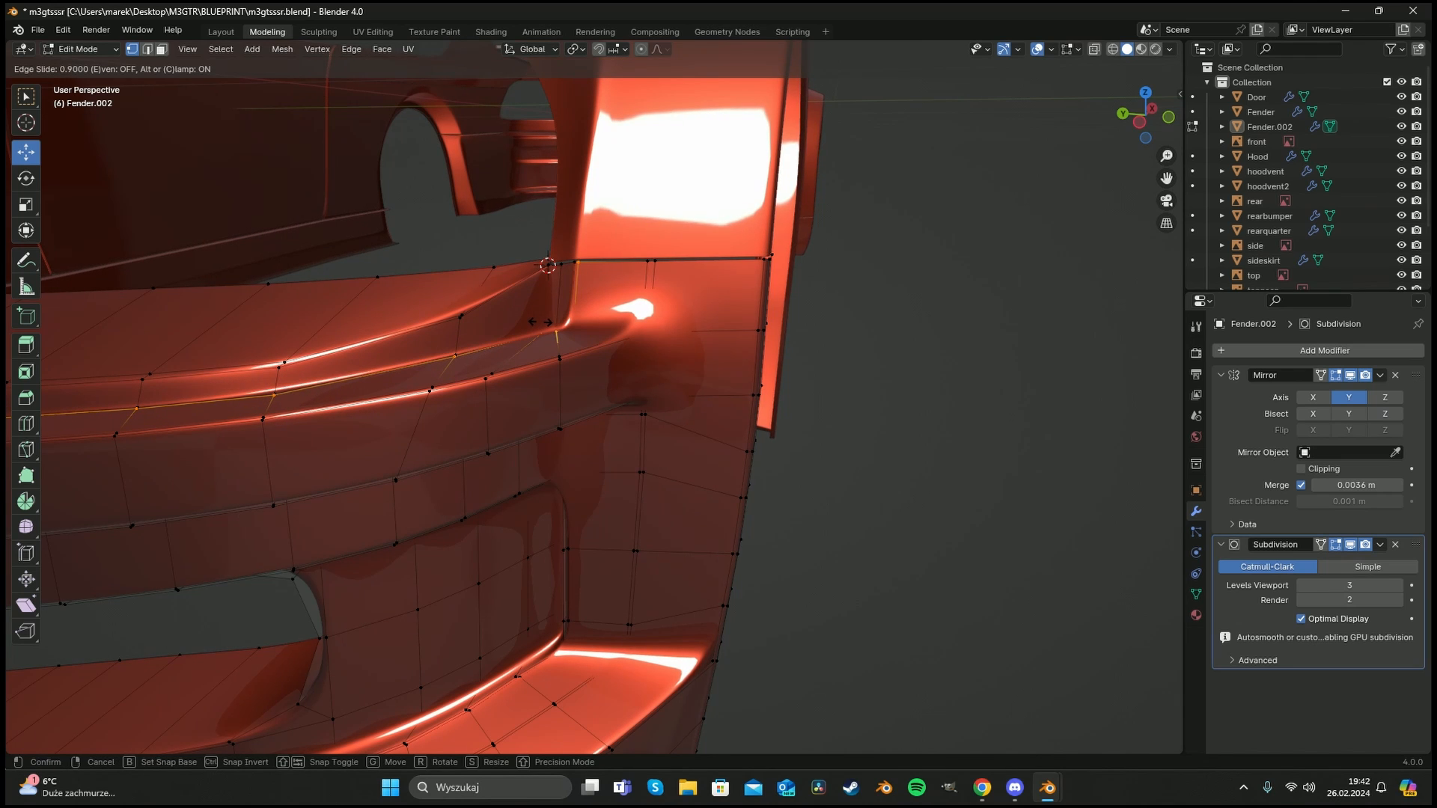
click(551, 324)
key(Tab)
scroll(623, 356, down, 5)
middle_drag(618, 367, 588, 373)
Compare the bumper with the front and side blueprints, in both see-through and solid display.
key(alt+z)
key(alt+z)
key(alt+z)
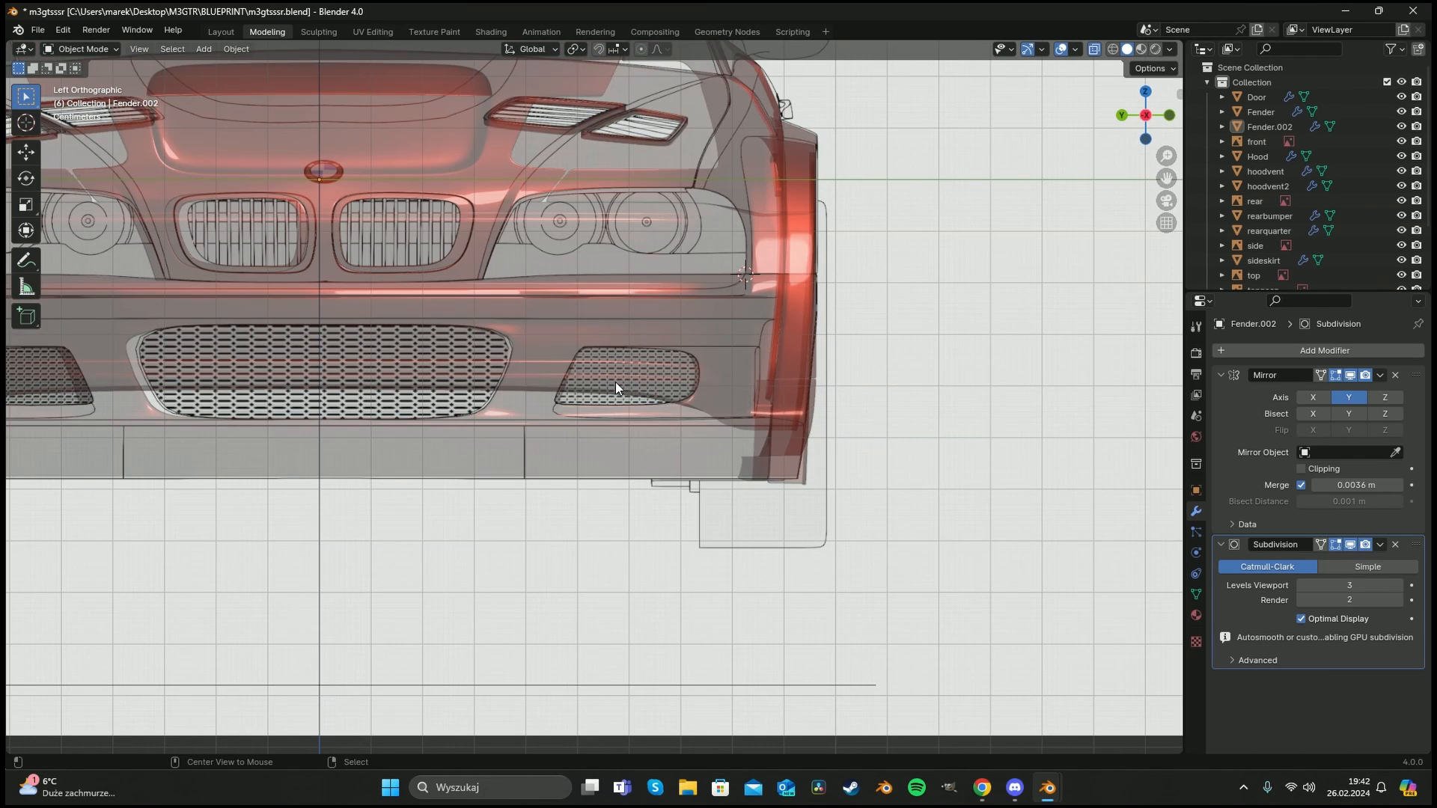
key(alt+z)
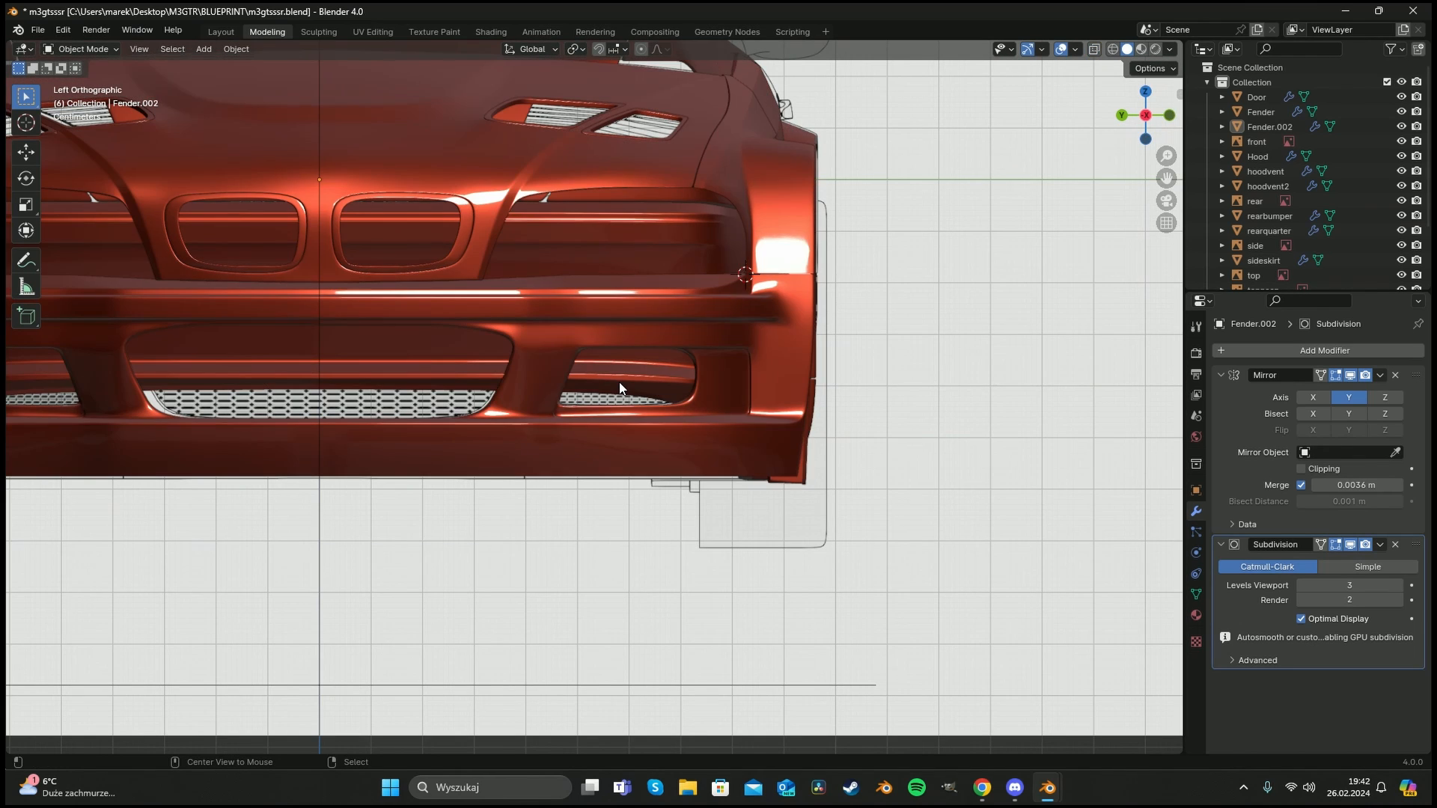
key(alt+z)
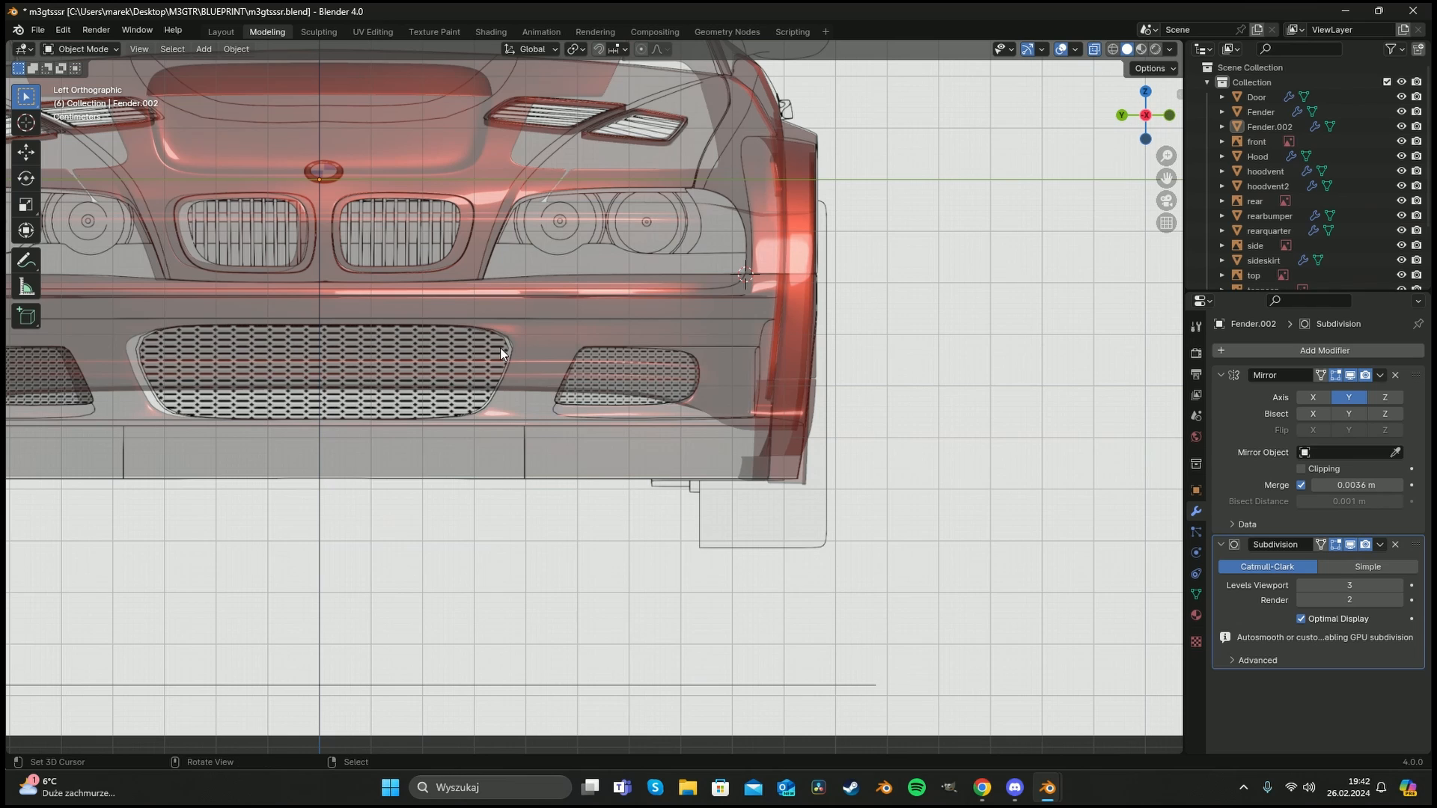
key(alt+z)
scroll(434, 296, up, 3)
key(Tab)
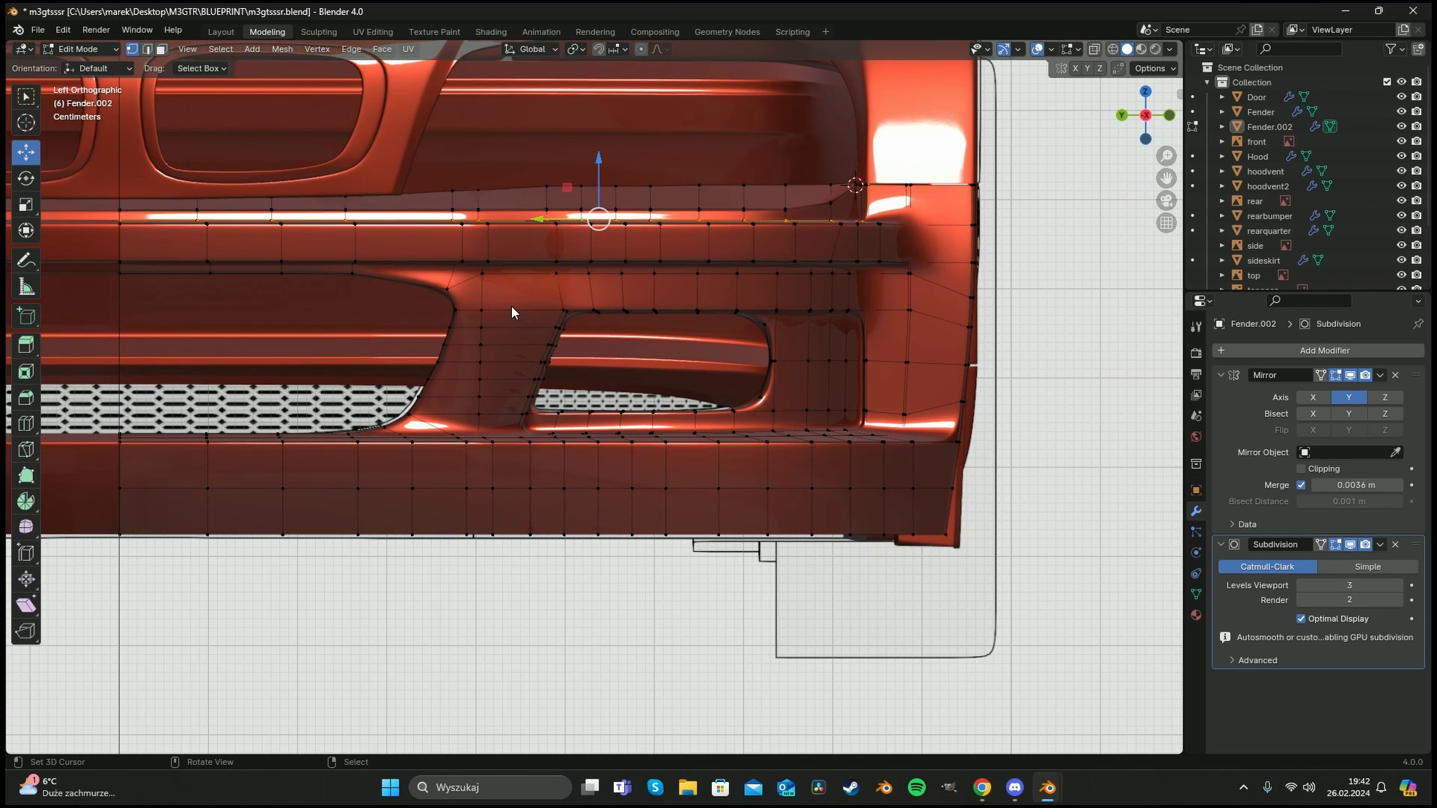
key(KP_1)
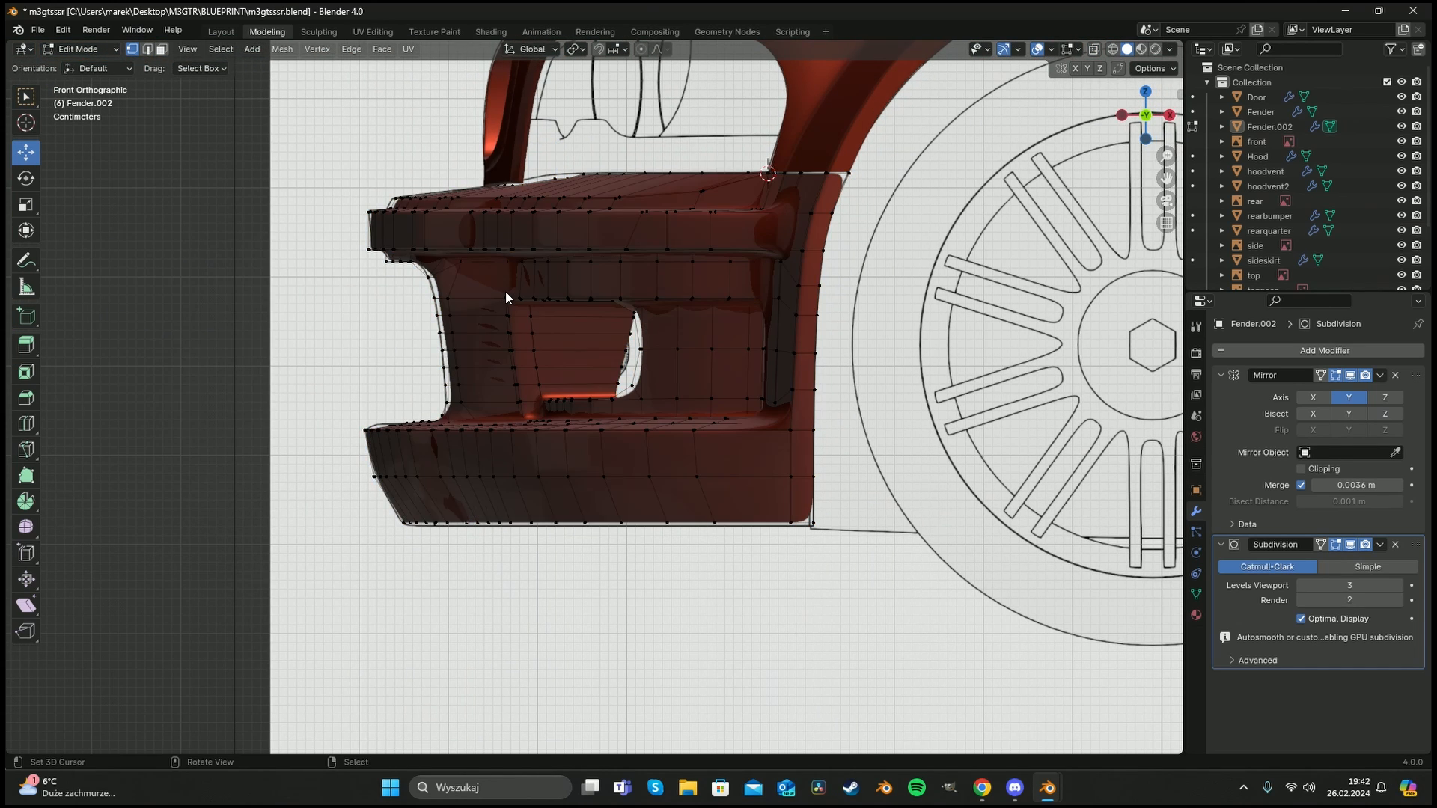
Leave mesh editing, view the whole car from the side and save the file m3gtsssr.blend.
scroll(506, 291, down, 3)
key(Tab)
shift+middle_drag(862, 345, 529, 363)
scroll(632, 360, down, 5)
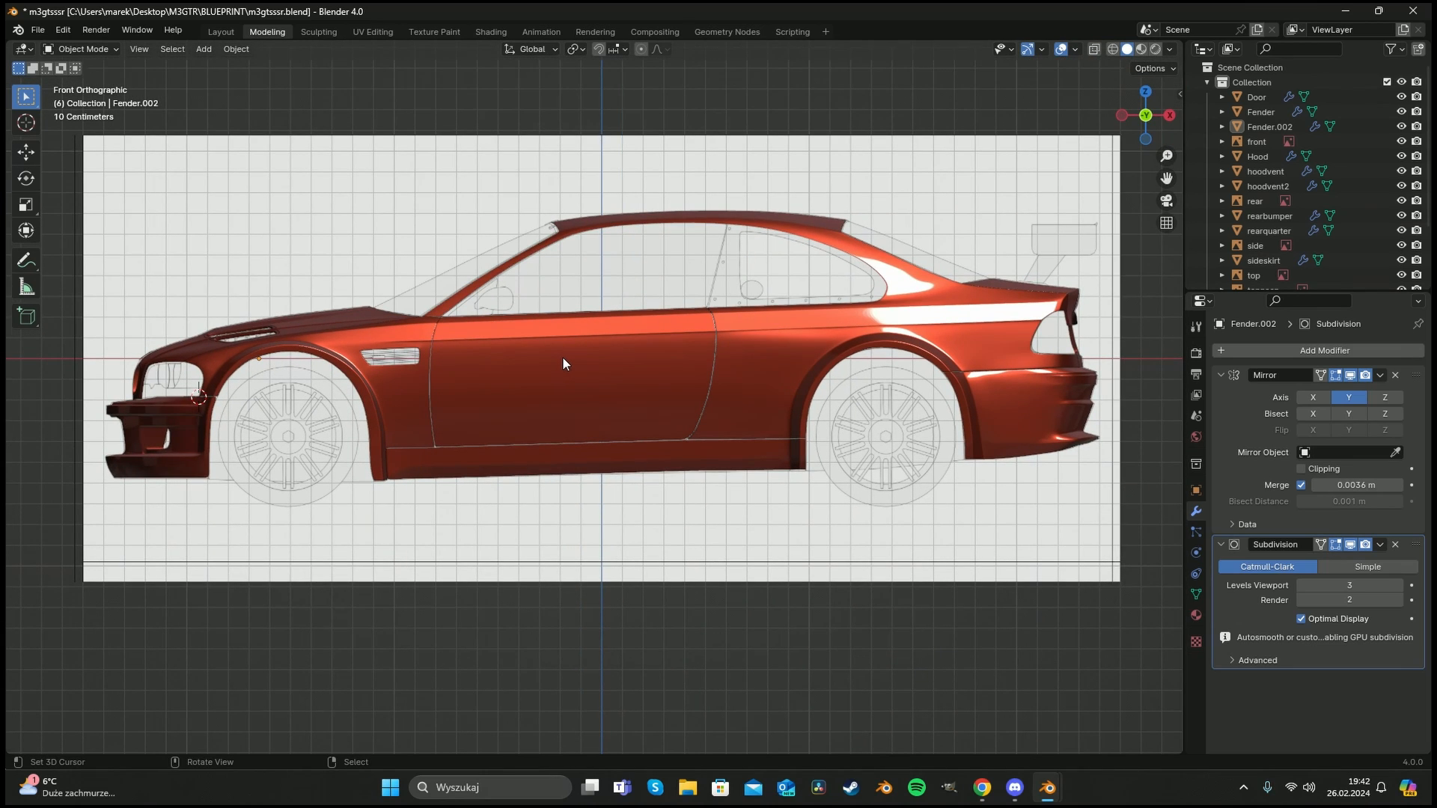
key(ctrl+s)
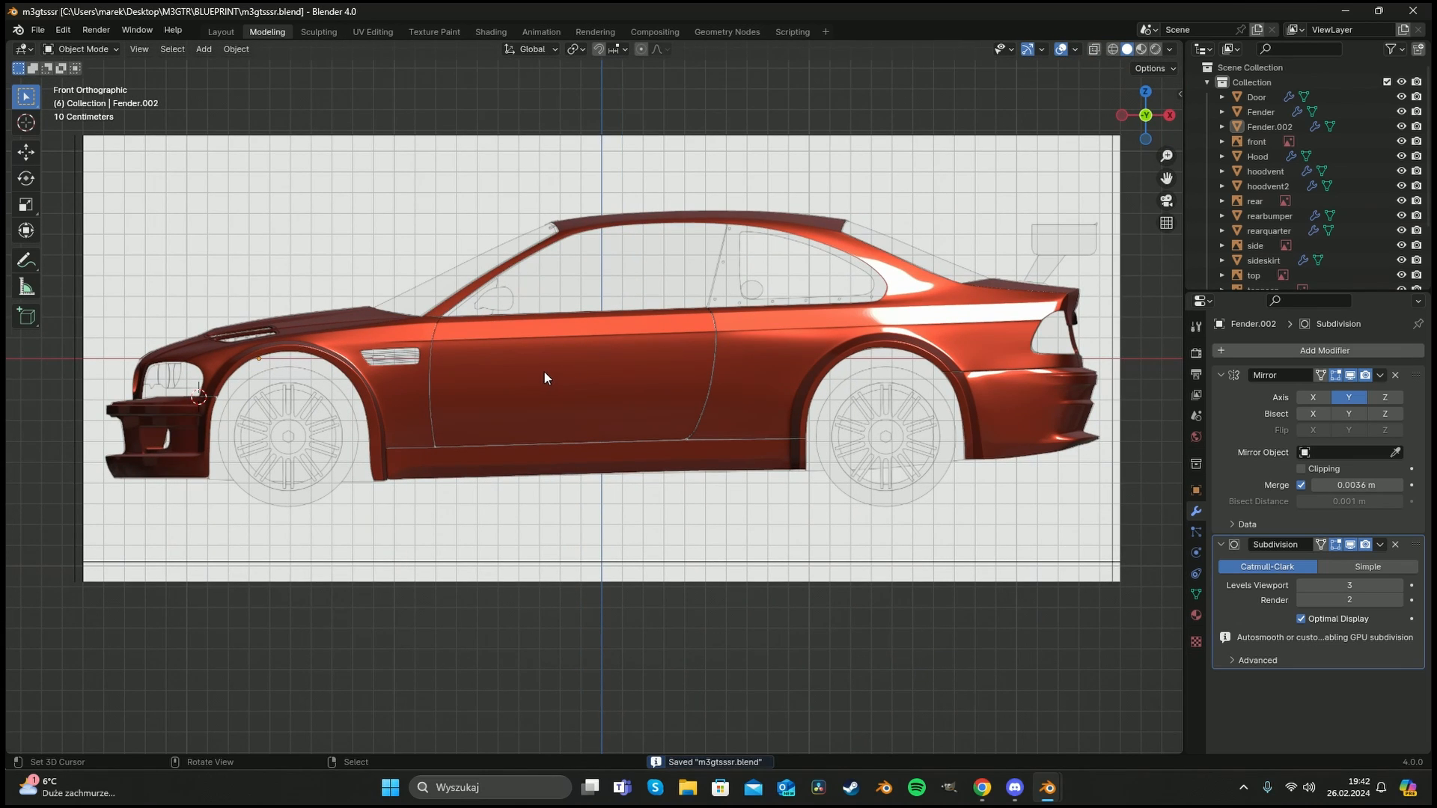